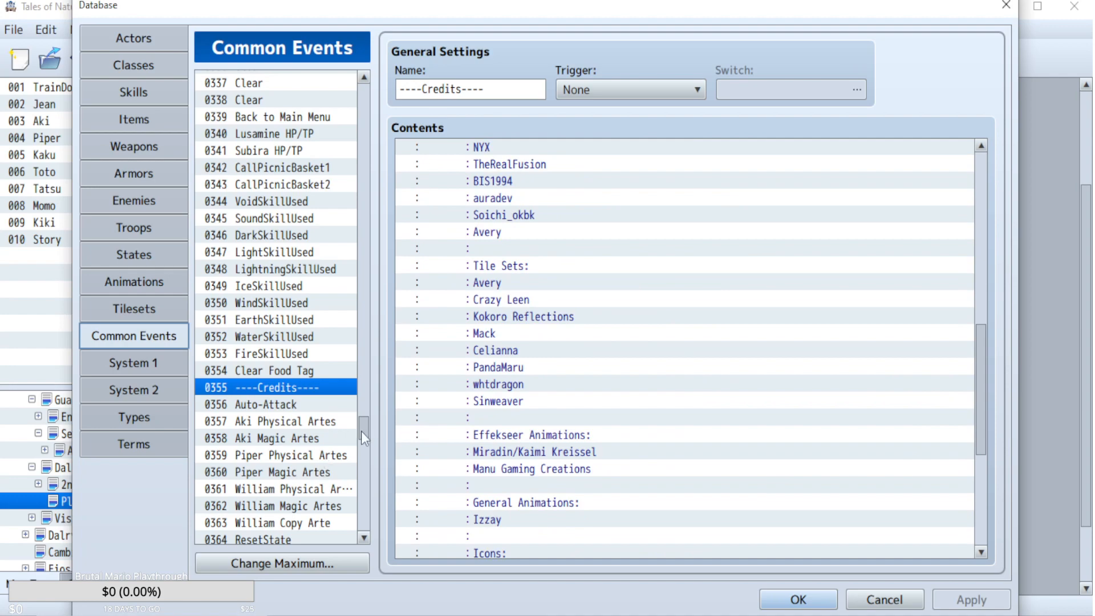
- Open the Cutscene Artes common event and find its Dynamic Finisher - Kaku section
{"action": "scroll", "coordinate": [361, 431], "scroll_direction": "down", "scroll_amount": 5}
{"action": "left_click", "coordinate": [292, 330]}
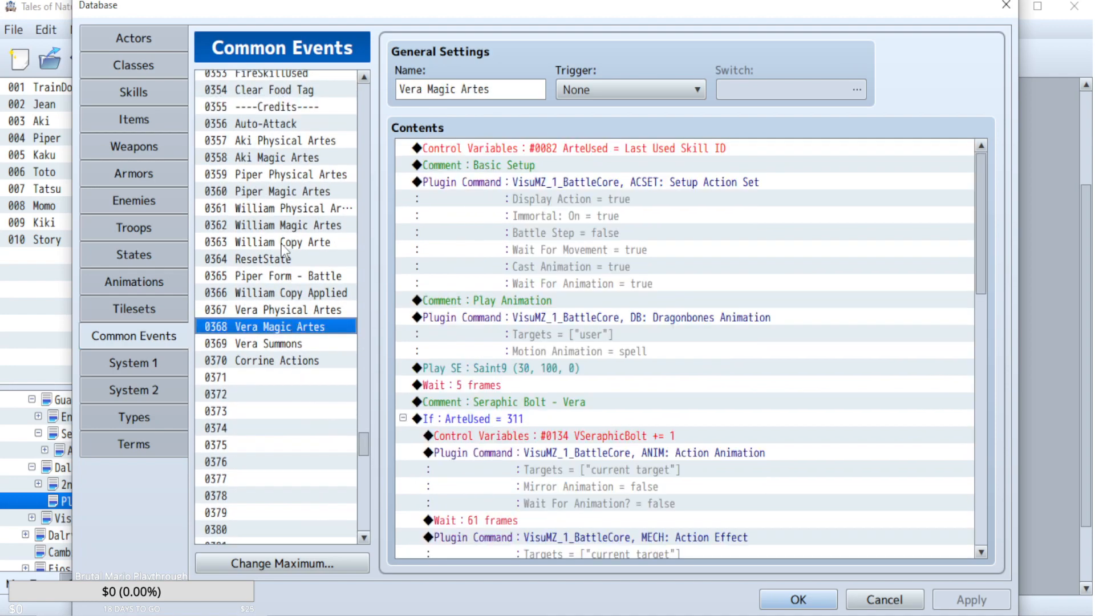
{"action": "left_click", "coordinate": [292, 362]}
{"action": "scroll", "coordinate": [364, 454], "scroll_direction": "down", "scroll_amount": 1}
{"action": "left_click_drag", "start_coordinate": [364, 454], "coordinate": [368, 511]}
{"action": "left_click", "coordinate": [275, 401]}
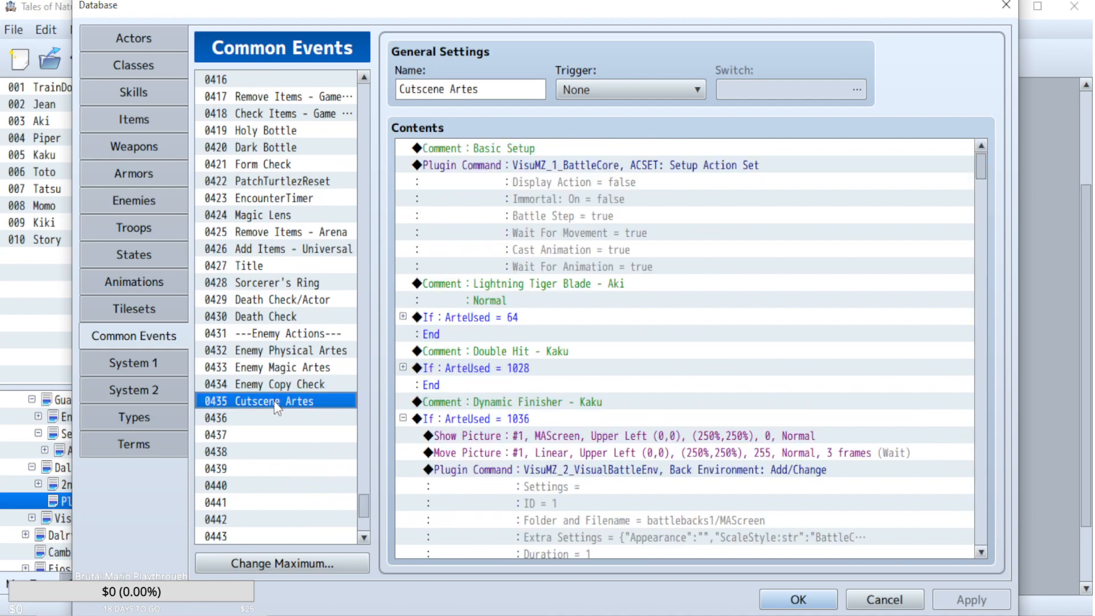
{"action": "left_click_drag", "start_coordinate": [981, 163], "coordinate": [1000, 188]}
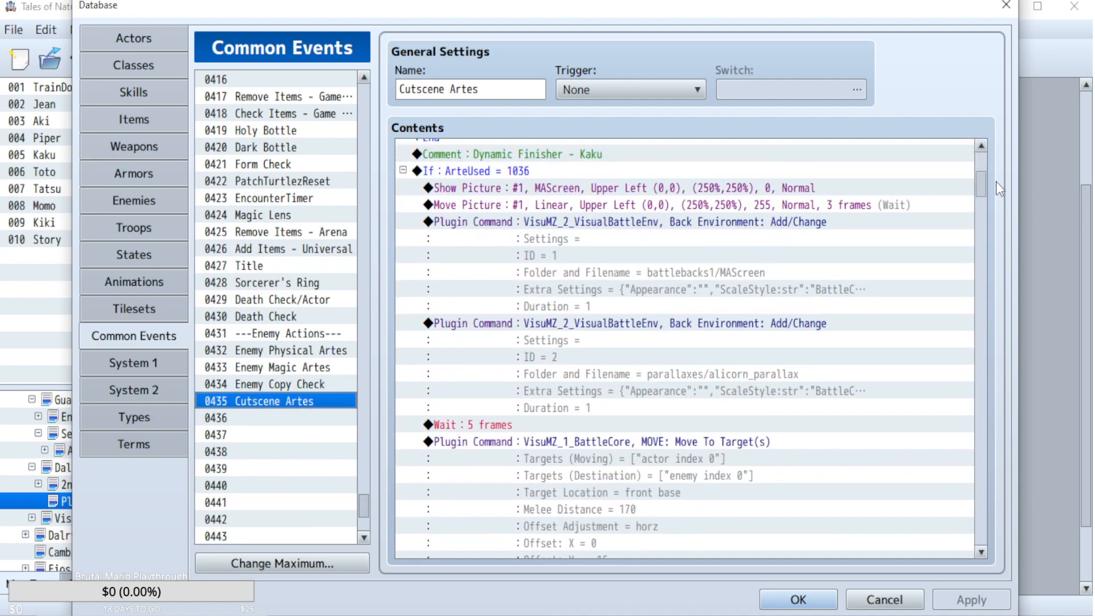
- Run a battle test of troop 0060 Story Boss: Gremlin? and close the test window
{"action": "left_click", "coordinate": [148, 226]}
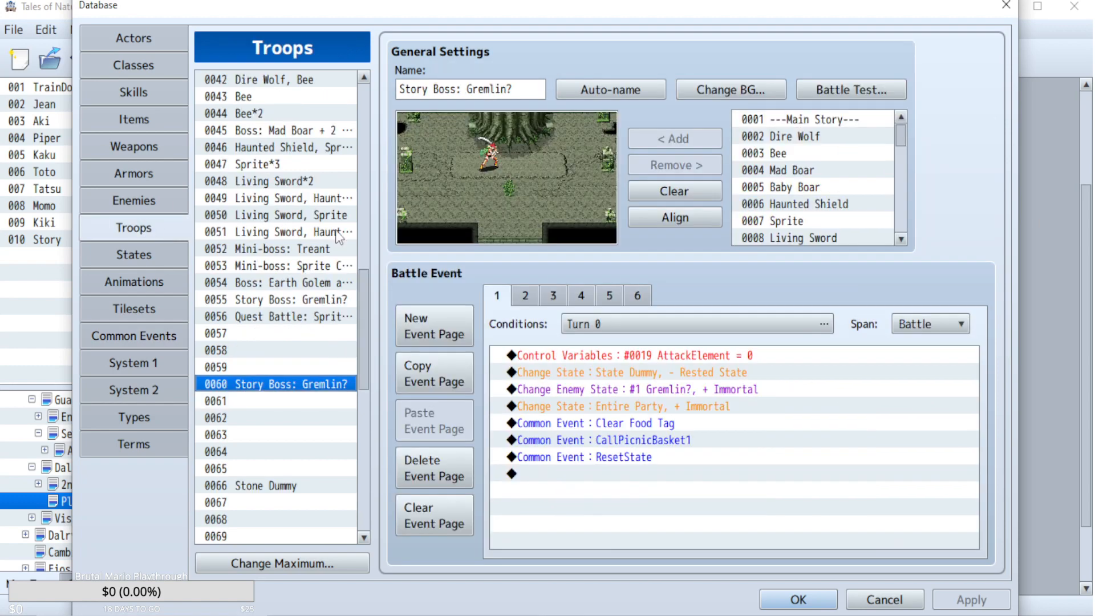
{"action": "left_click", "coordinate": [861, 90]}
{"action": "left_click", "coordinate": [634, 451]}
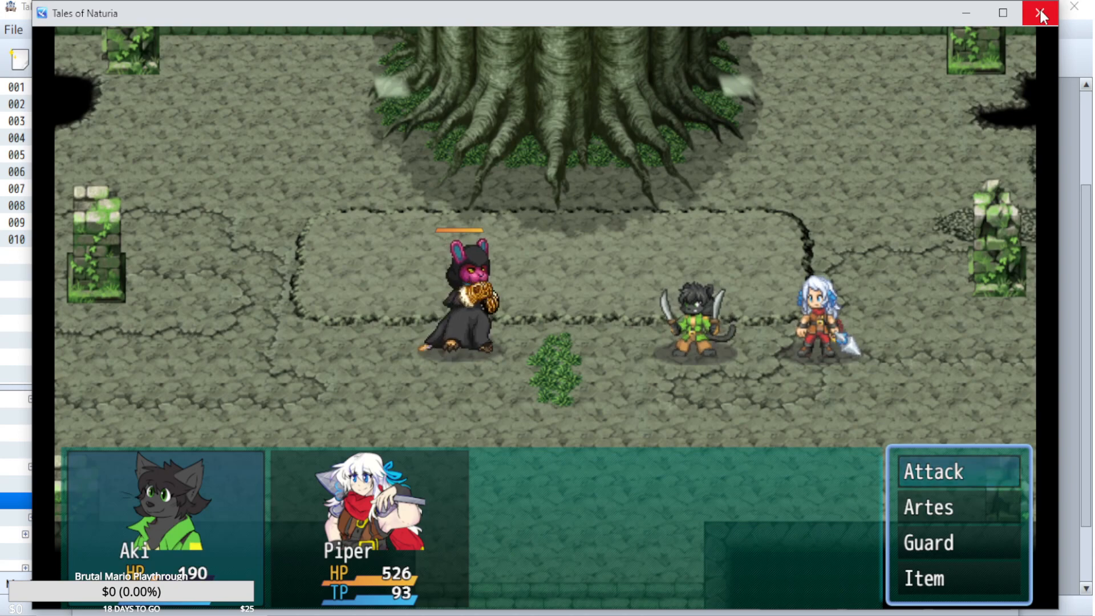
{"action": "left_click", "coordinate": [1040, 14]}
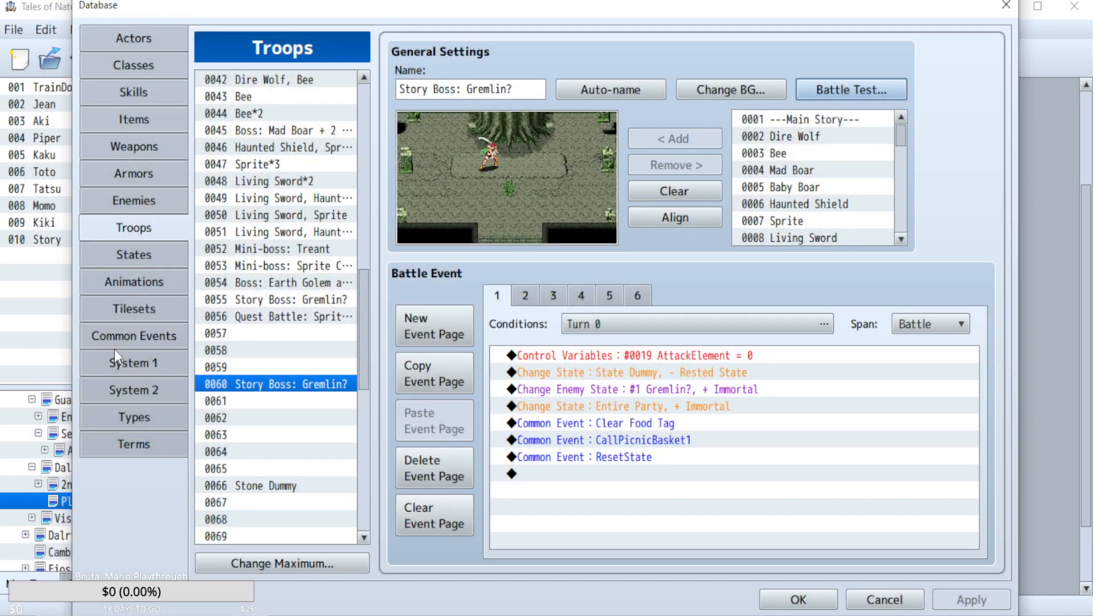
- Return to the Cutscene Artes event and view the image used by the Back Environment command with ID 2
{"action": "left_click", "coordinate": [115, 344]}
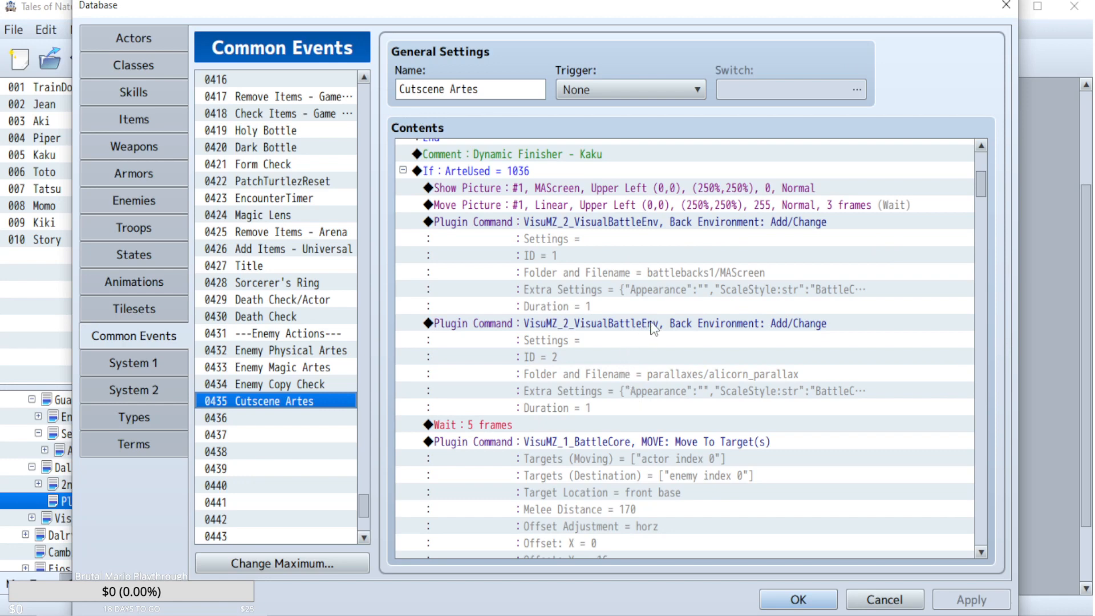
{"action": "scroll", "coordinate": [632, 325], "scroll_direction": "down", "scroll_amount": 2}
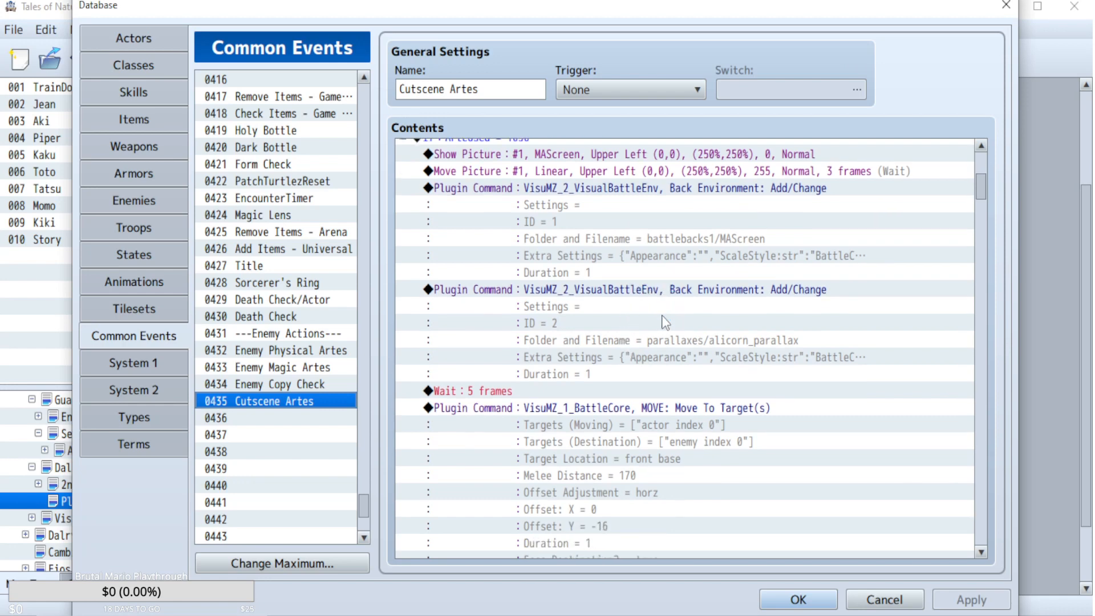
{"action": "scroll", "coordinate": [664, 322], "scroll_direction": "up", "scroll_amount": 2}
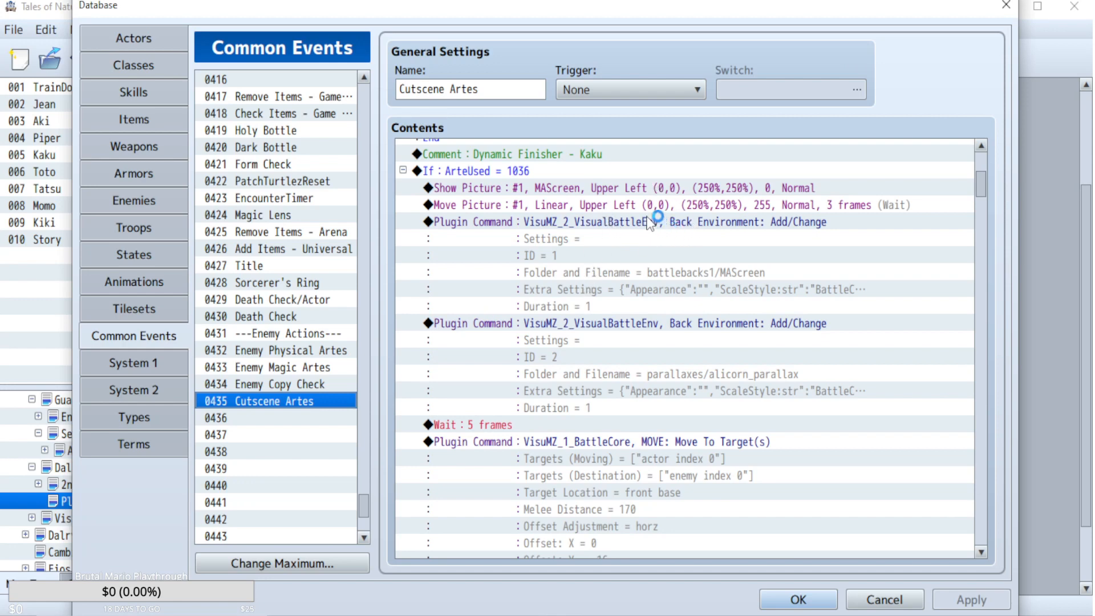
{"action": "scroll", "coordinate": [661, 289], "scroll_direction": "down", "scroll_amount": 2}
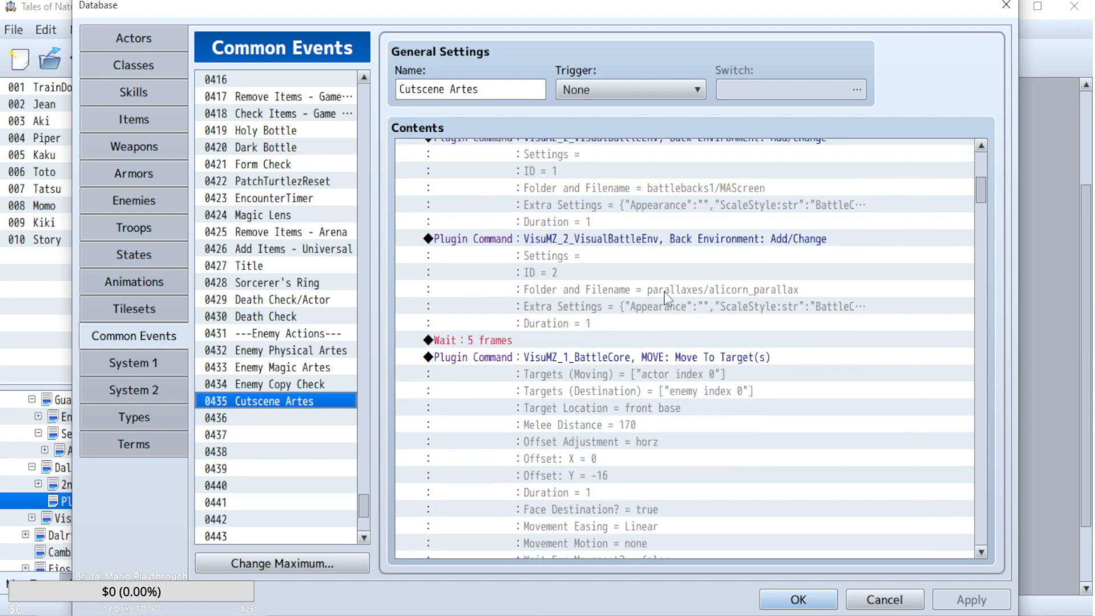
{"action": "scroll", "coordinate": [637, 306], "scroll_direction": "up", "scroll_amount": 1}
{"action": "double_click", "coordinate": [638, 306]}
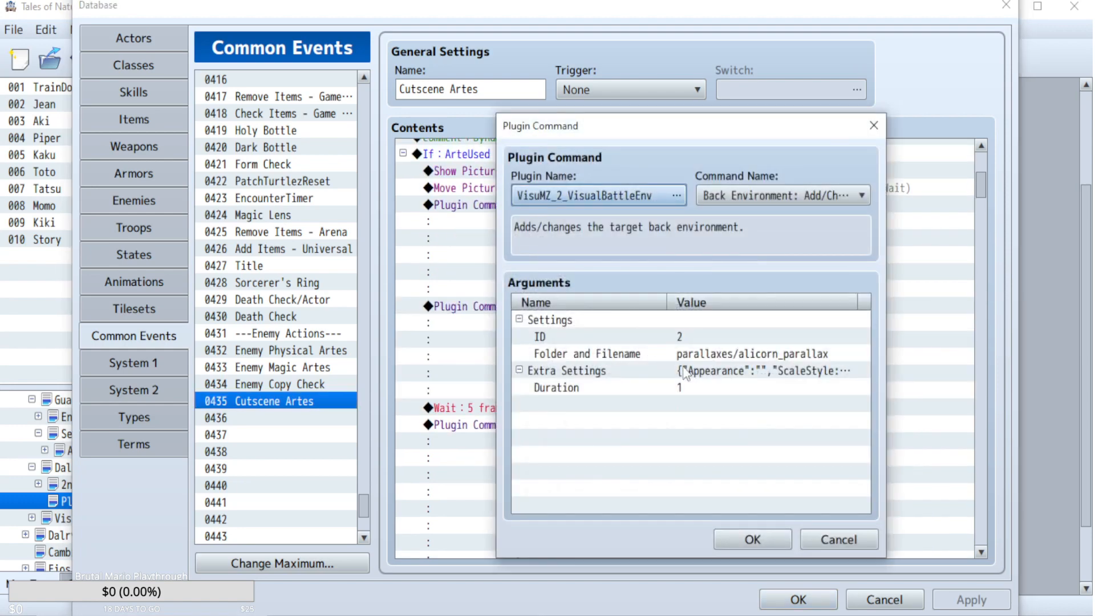
{"action": "double_click", "coordinate": [710, 354]}
{"action": "left_click", "coordinate": [718, 333]}
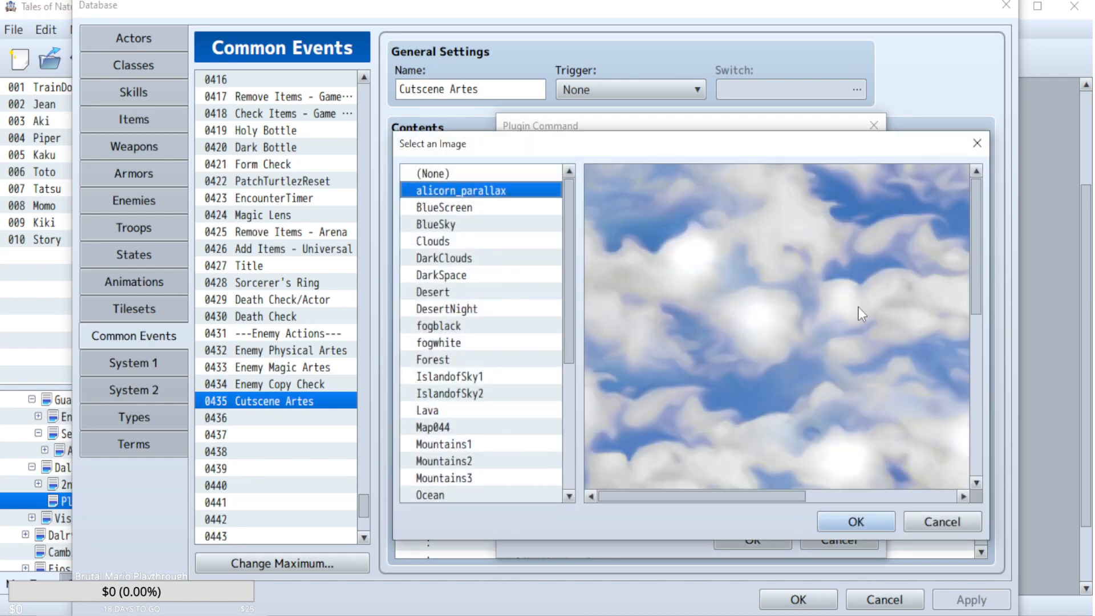
{"action": "left_click", "coordinate": [946, 522]}
{"action": "left_click", "coordinate": [827, 415]}
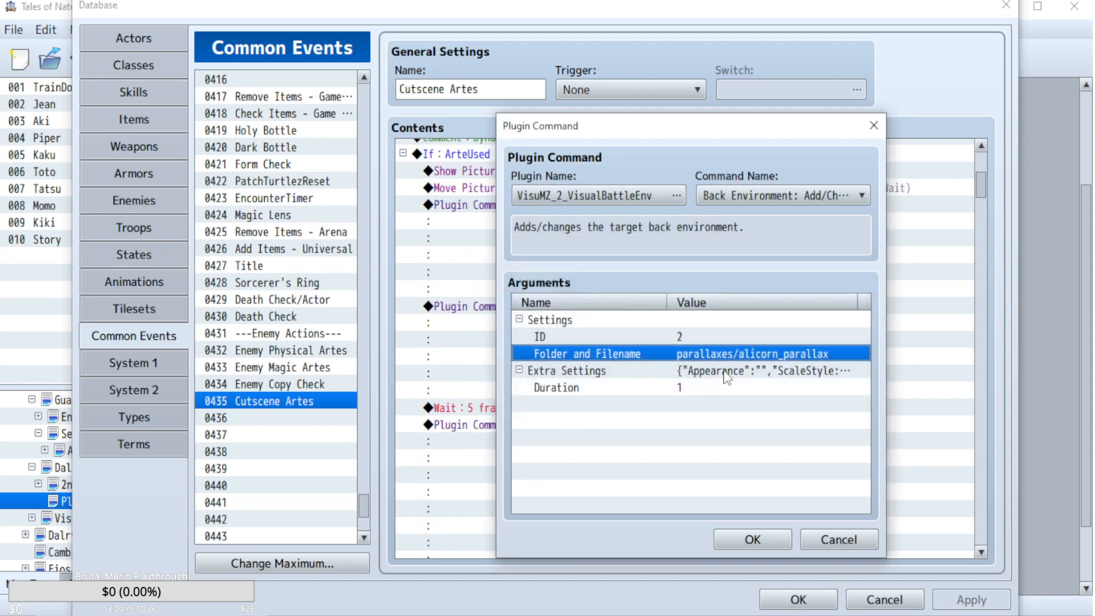
- Review the extra settings of the alicorn_parallax back environment and close the command without changes
{"action": "double_click", "coordinate": [727, 377]}
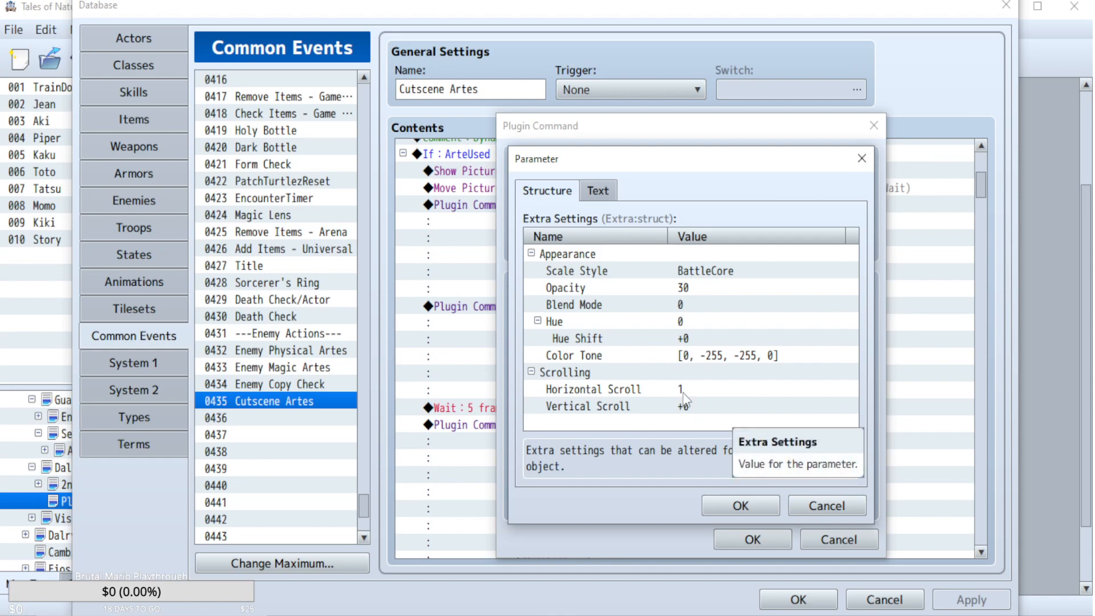
{"action": "left_click", "coordinate": [826, 507]}
{"action": "left_click", "coordinate": [837, 539]}
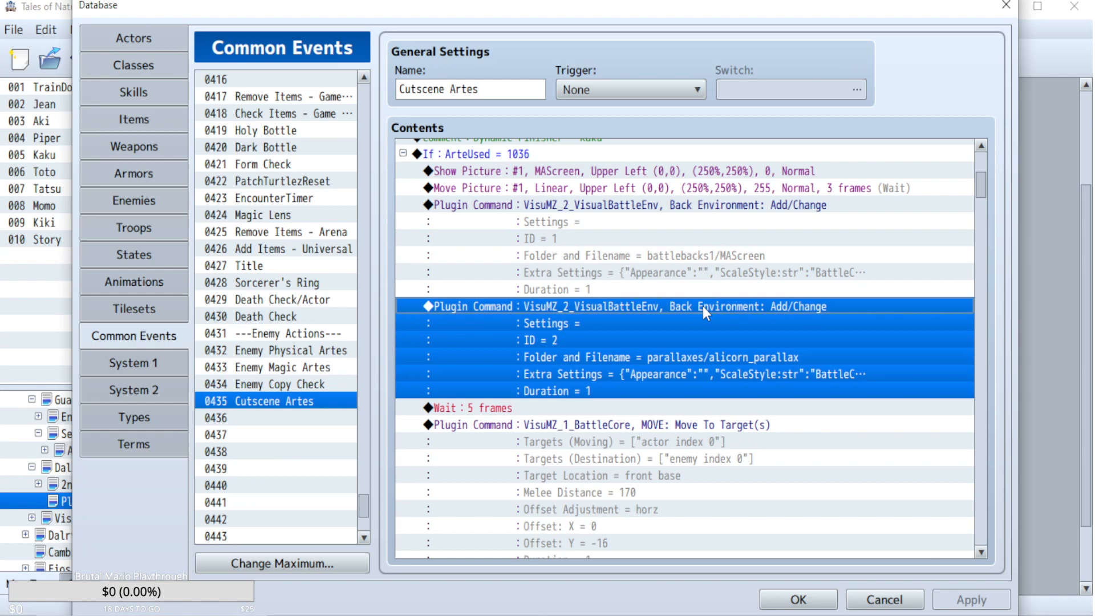
{"action": "key", "text": "Insert"}
{"action": "left_click", "coordinate": [540, 90]}
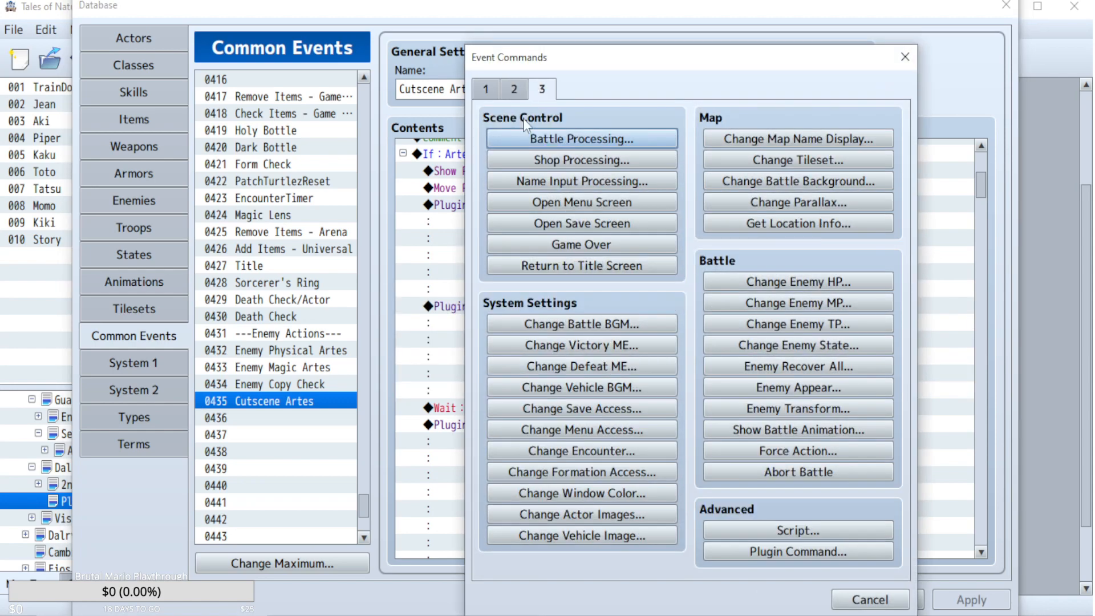
{"action": "left_click", "coordinate": [514, 89]}
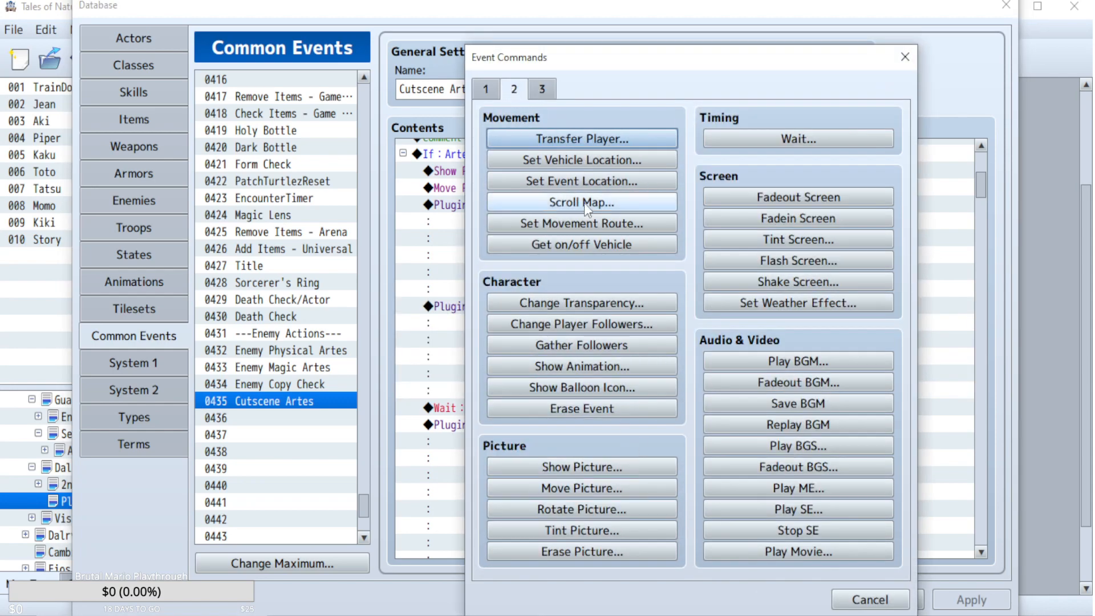
{"action": "left_click", "coordinate": [600, 530]}
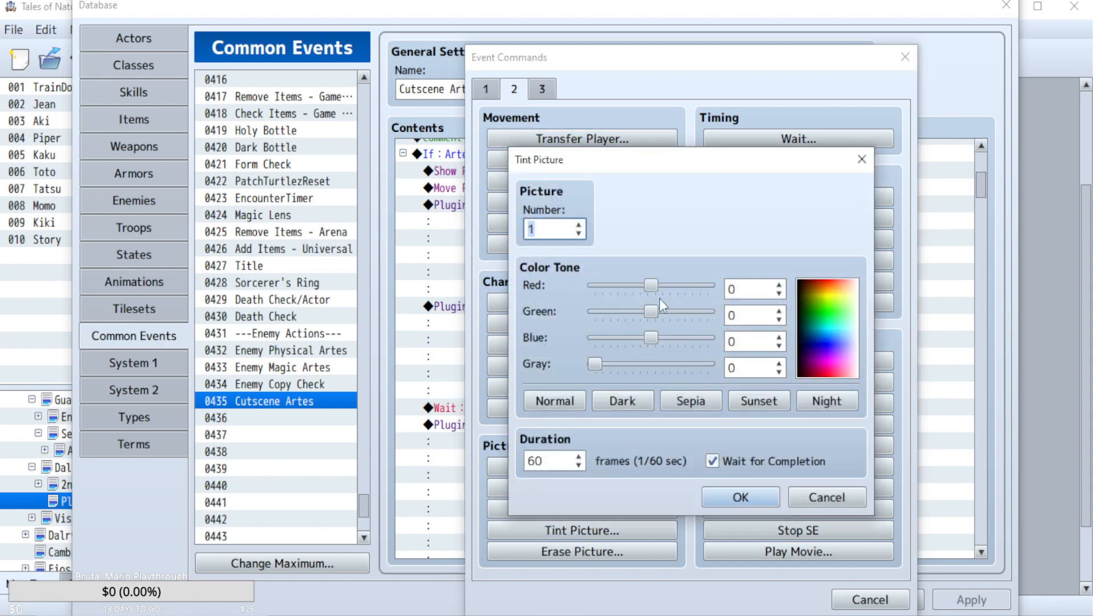
{"action": "left_click", "coordinate": [821, 497]}
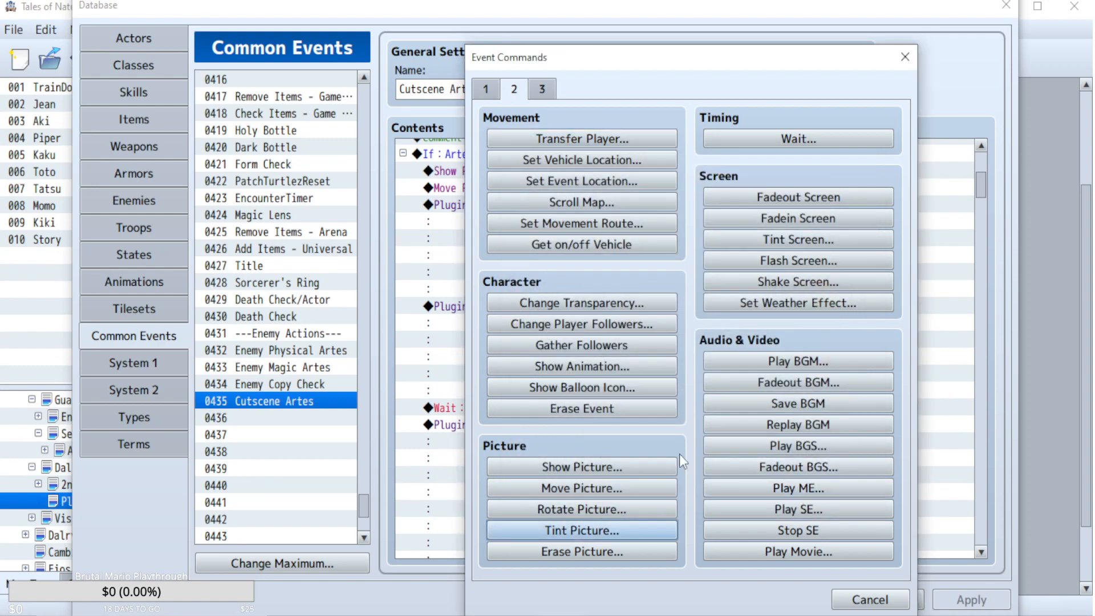
- Preview a Tint Screen colour tone of red -68, green -51 and blue -255, and discard the command
{"action": "left_click", "coordinate": [542, 89]}
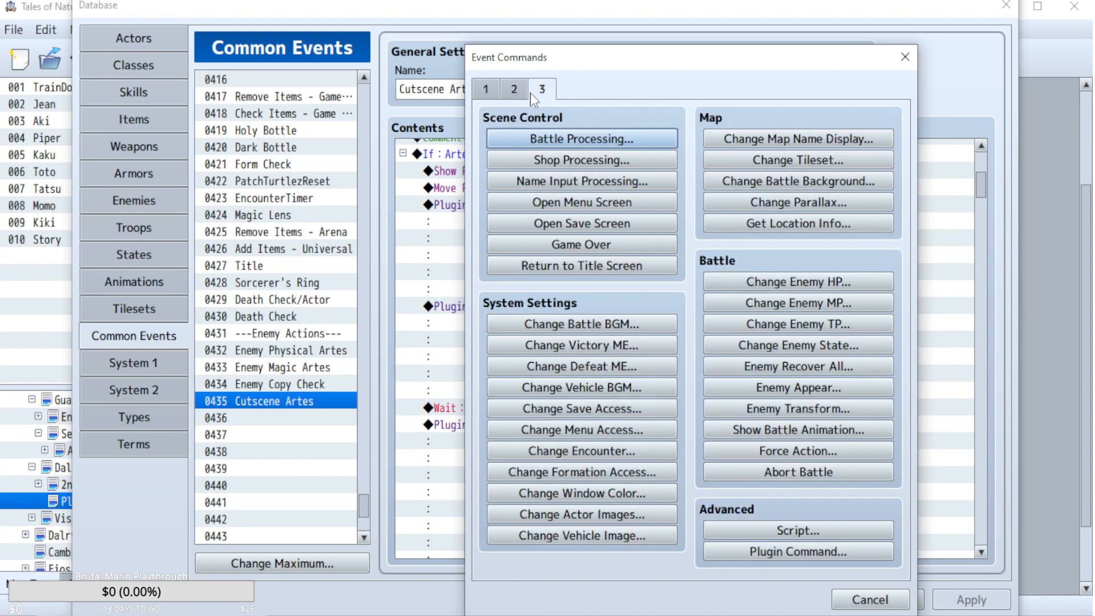
{"action": "left_click", "coordinate": [513, 90]}
{"action": "left_click", "coordinate": [481, 88]}
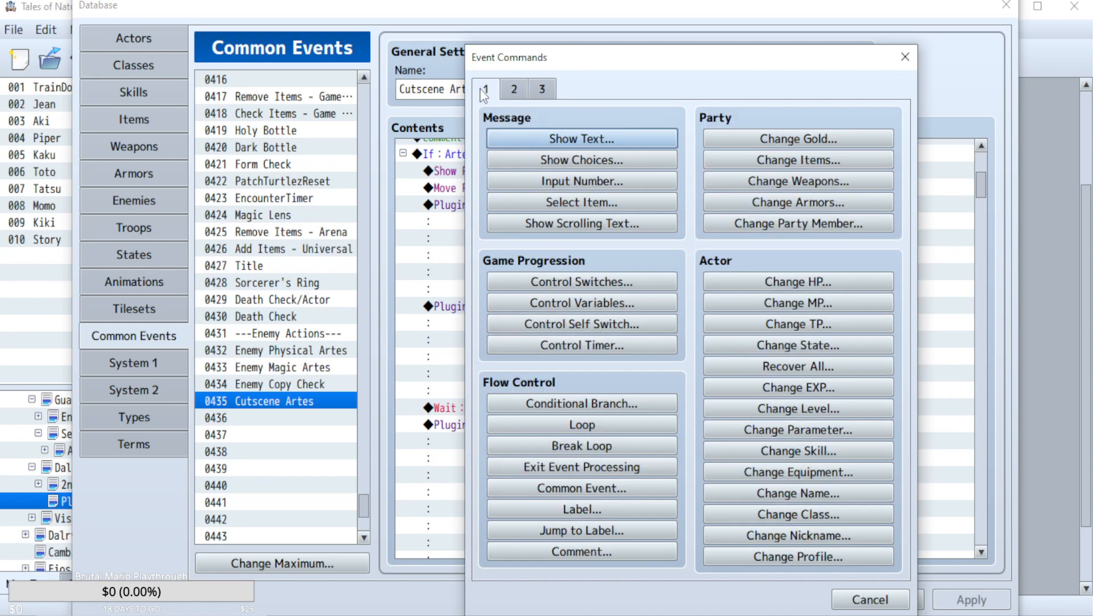
{"action": "left_click", "coordinate": [513, 90]}
{"action": "left_click", "coordinate": [819, 240]}
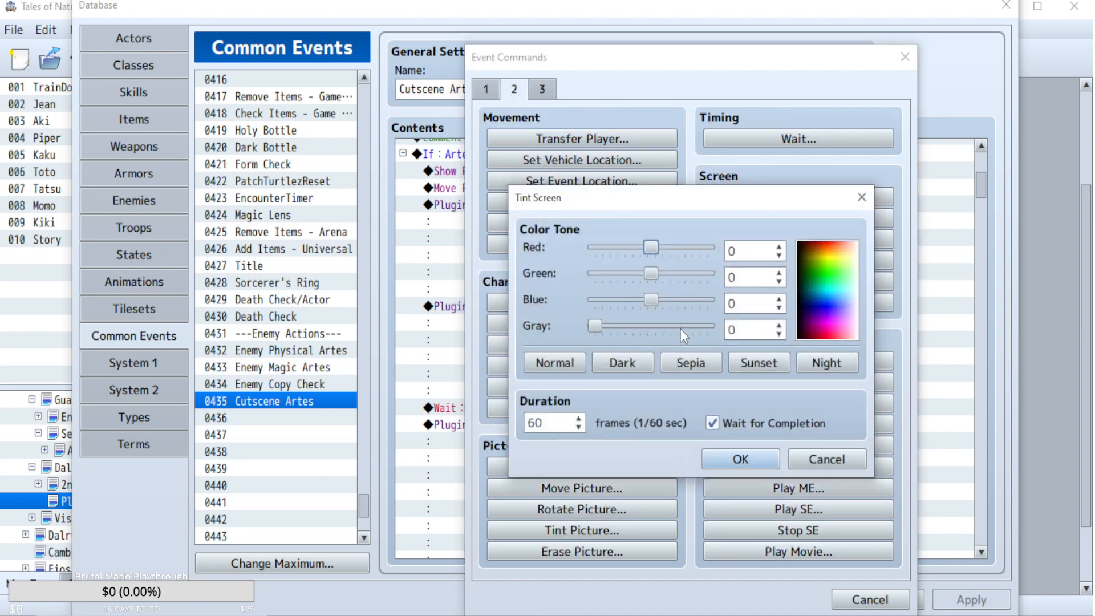
{"action": "left_click_drag", "start_coordinate": [652, 269], "coordinate": [556, 253]}
{"action": "mouse_move", "coordinate": [652, 302]}
{"action": "left_mouse_down"}
{"action": "mouse_move", "coordinate": [572, 304]}
{"action": "mouse_move", "coordinate": [634, 298]}
{"action": "left_mouse_up"}
{"action": "mouse_move", "coordinate": [595, 247]}
{"action": "left_mouse_down"}
{"action": "mouse_move", "coordinate": [624, 247]}
{"action": "mouse_move", "coordinate": [613, 248]}
{"action": "left_mouse_up"}
{"action": "left_click_drag", "start_coordinate": [633, 299], "coordinate": [589, 298]}
{"action": "left_click_drag", "start_coordinate": [648, 255], "coordinate": [638, 255]}
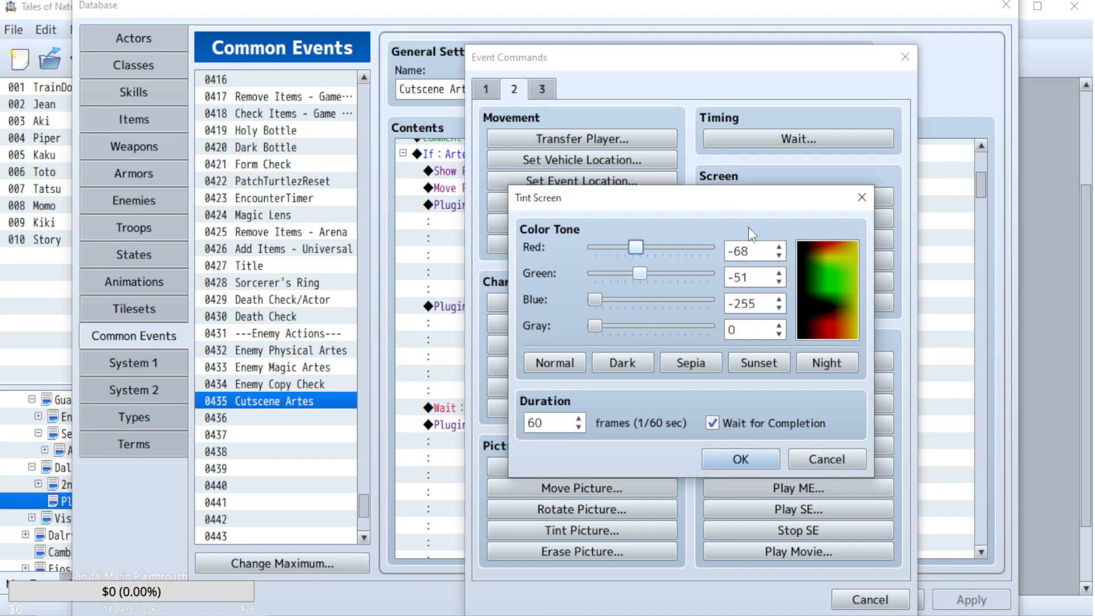
{"action": "left_click", "coordinate": [826, 458]}
{"action": "left_click", "coordinate": [870, 600]}
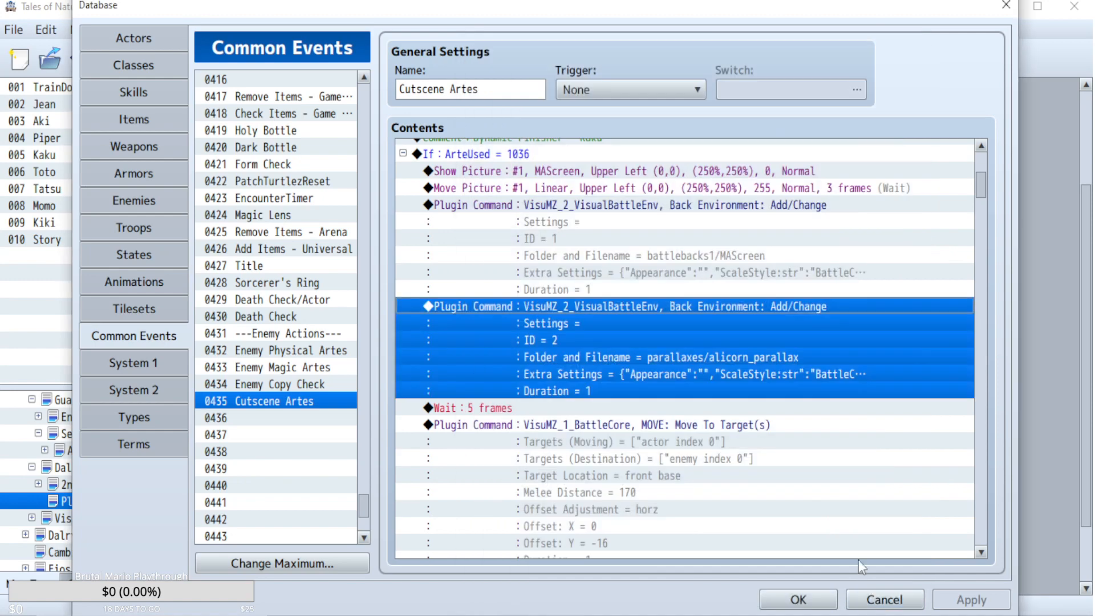
- Set the Color Tone to [-68, -51, -255, 0] in the extra settings of the alicorn_parallax back environment command and apply the change
{"action": "double_click", "coordinate": [737, 306]}
{"action": "double_click", "coordinate": [752, 372]}
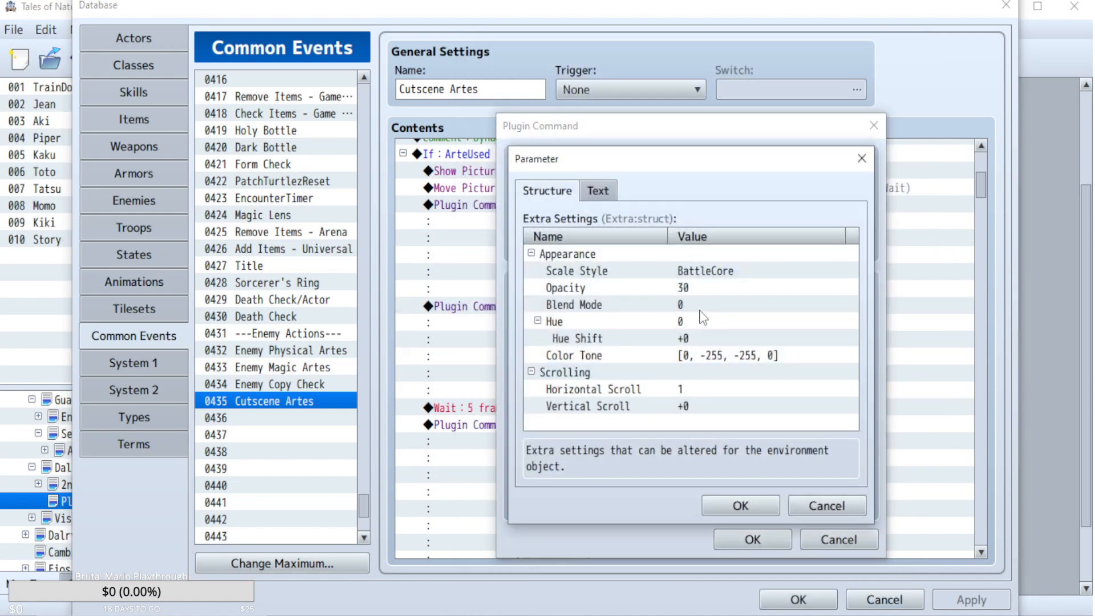
{"action": "left_click", "coordinate": [724, 356]}
{"action": "double_click", "coordinate": [709, 355]}
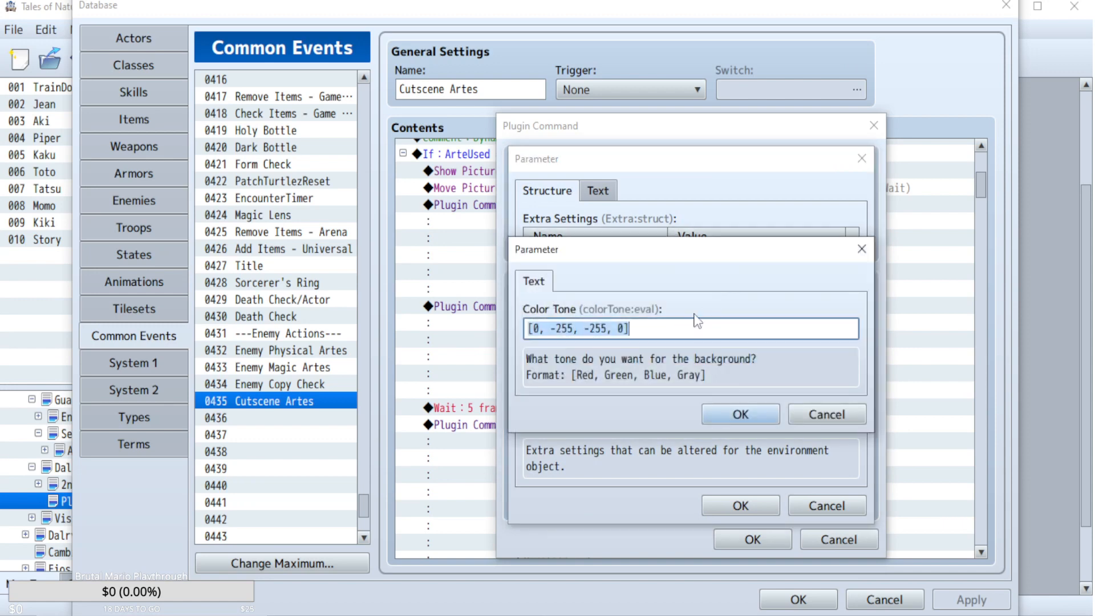
{"action": "left_click", "coordinate": [541, 327]}
{"action": "key", "text": "BackSpace"}
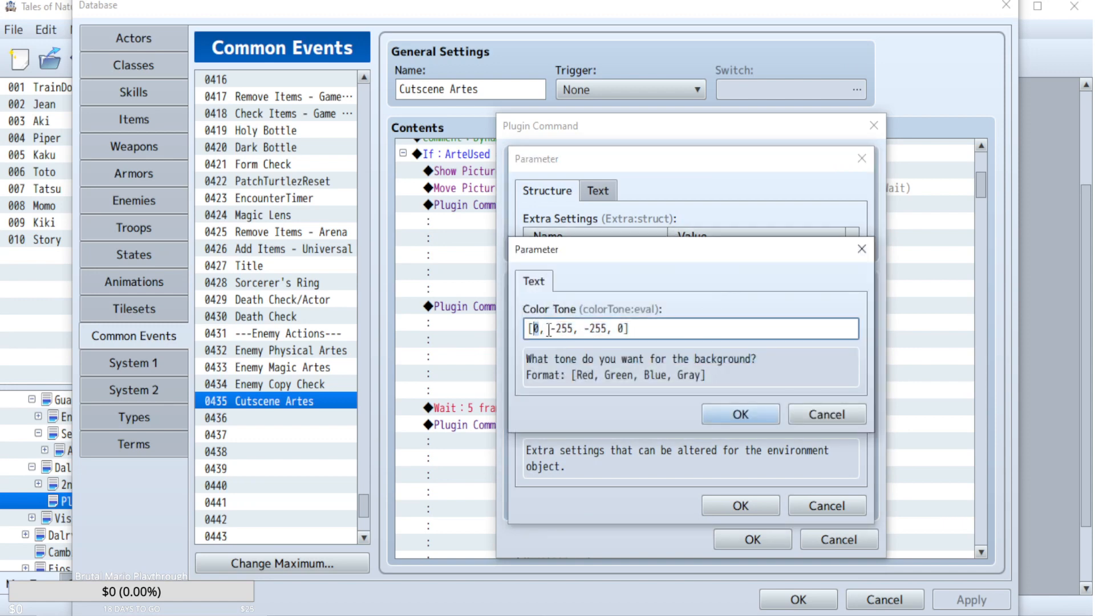
{"action": "type", "text": "-68"}
{"action": "left_click_drag", "start_coordinate": [587, 329], "coordinate": [568, 329]}
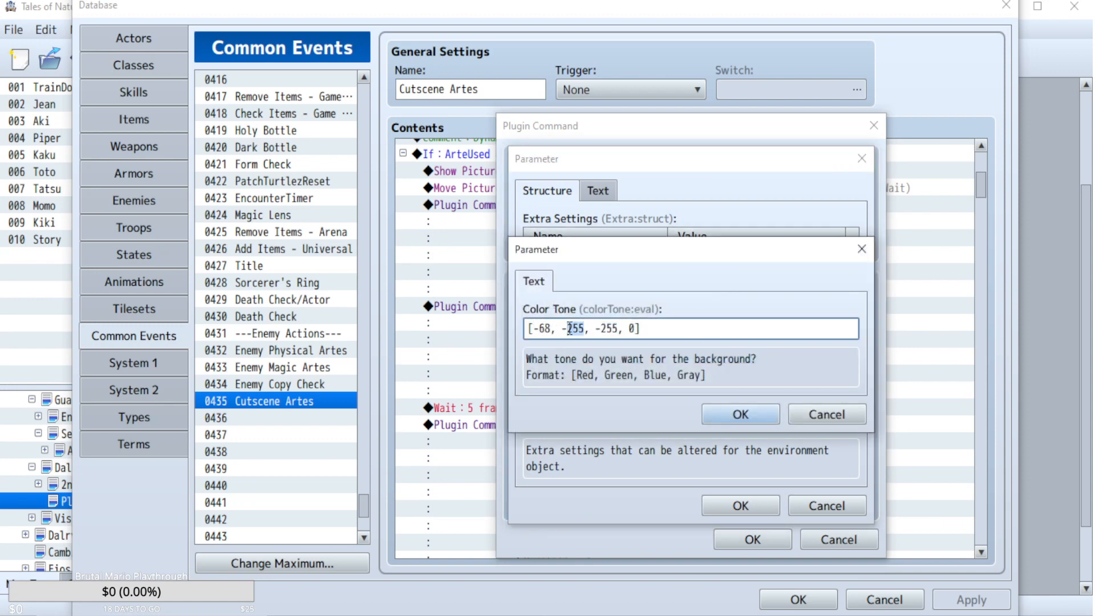
{"action": "type", "text": "51"}
{"action": "left_click", "coordinate": [737, 413]}
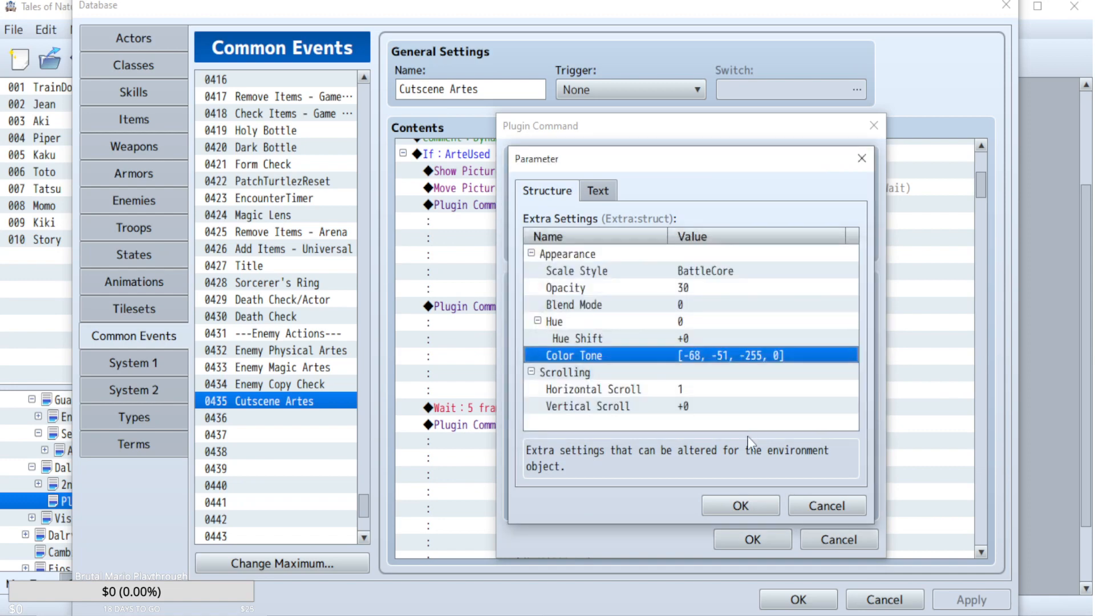
{"action": "left_click", "coordinate": [740, 506]}
{"action": "left_click", "coordinate": [753, 540]}
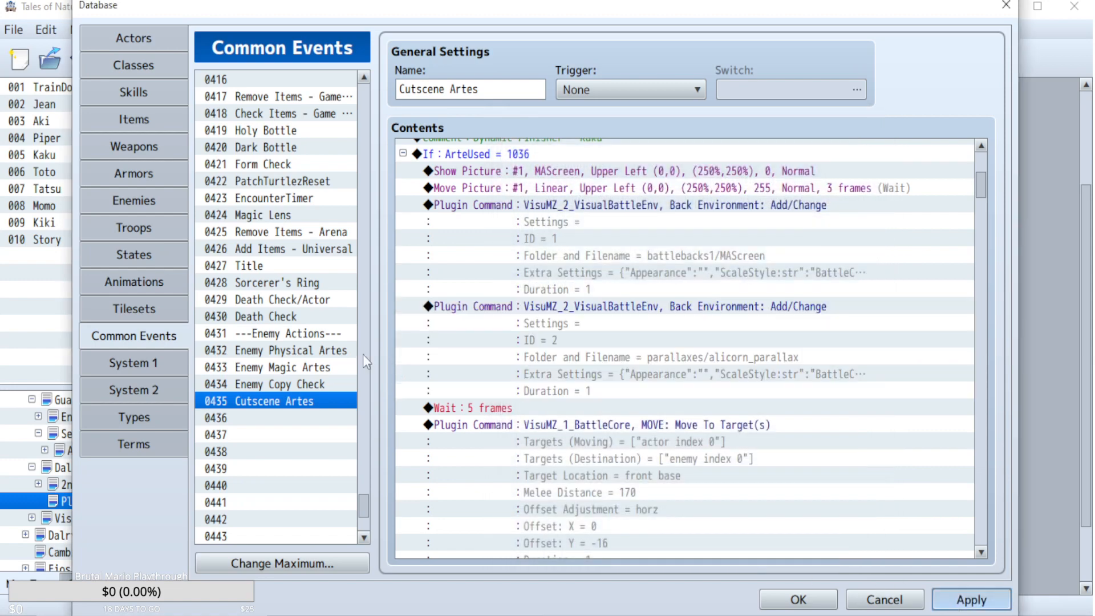
- Battle test the Story Boss: Gremlin? troop with the new background tone and close the test window
{"action": "left_click", "coordinate": [153, 234]}
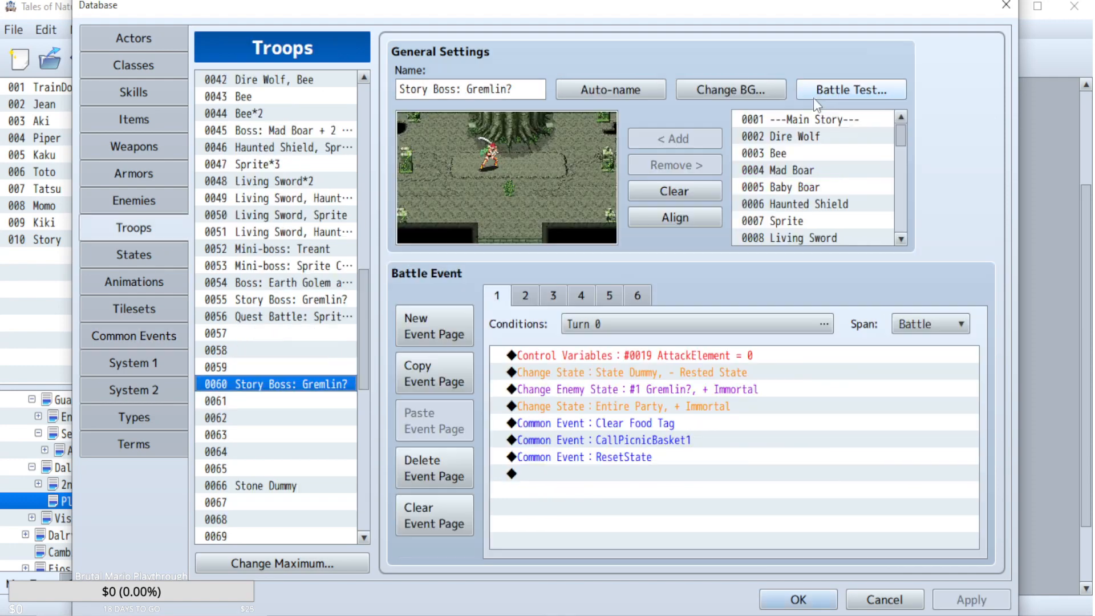
{"action": "left_click", "coordinate": [826, 105]}
{"action": "left_click", "coordinate": [614, 456]}
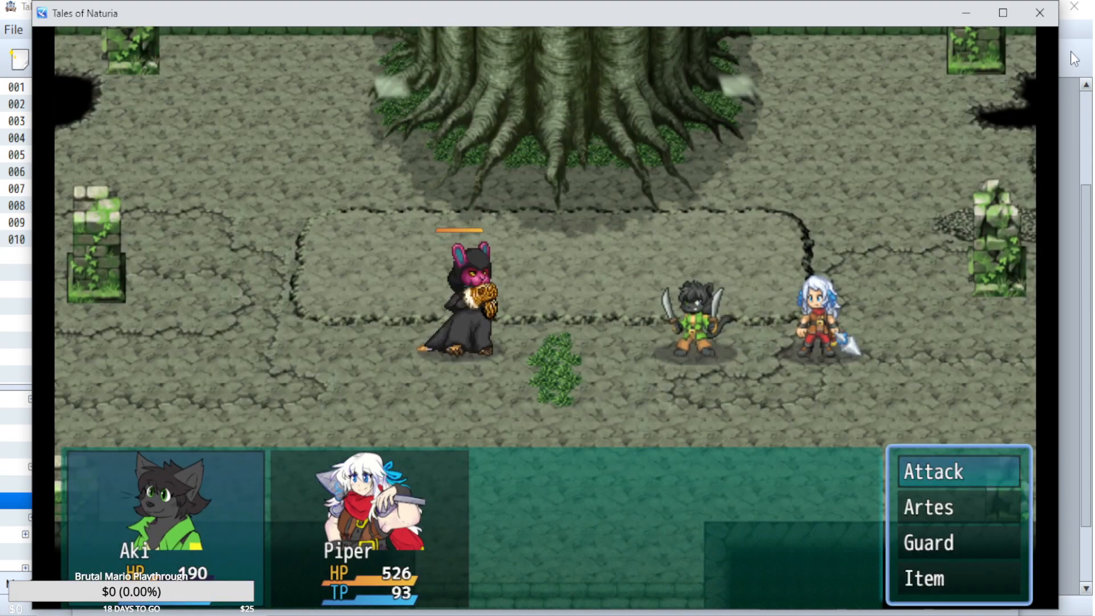
{"action": "left_click", "coordinate": [1039, 14]}
- Copy the alicorn_parallax back environment command from the Cutscene Artes common event and open the Mystic Artes common event
{"action": "left_click", "coordinate": [102, 337]}
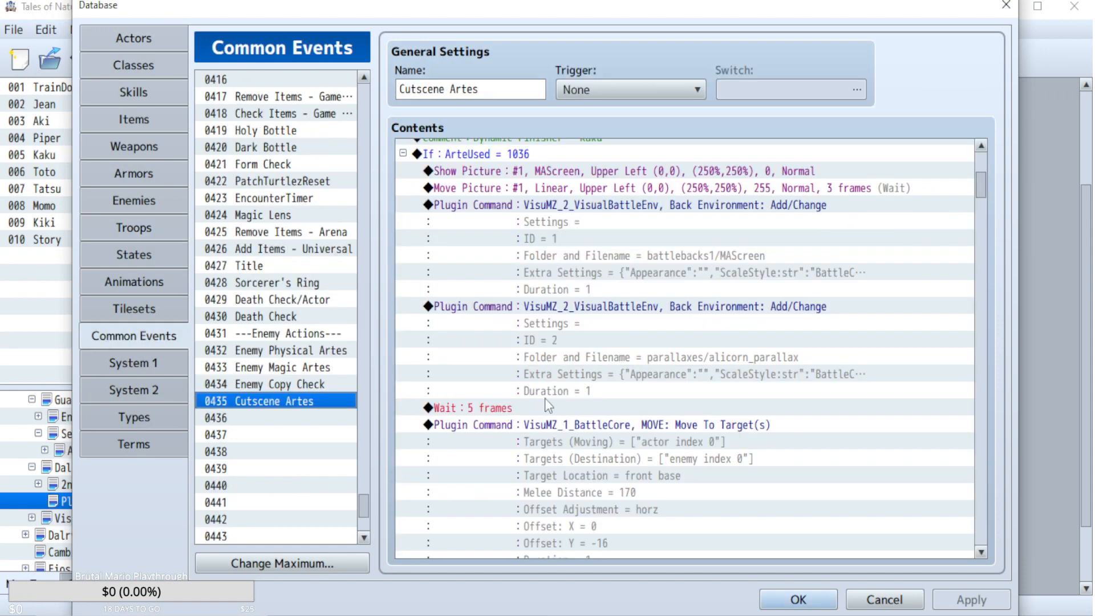
{"action": "left_click", "coordinate": [619, 316]}
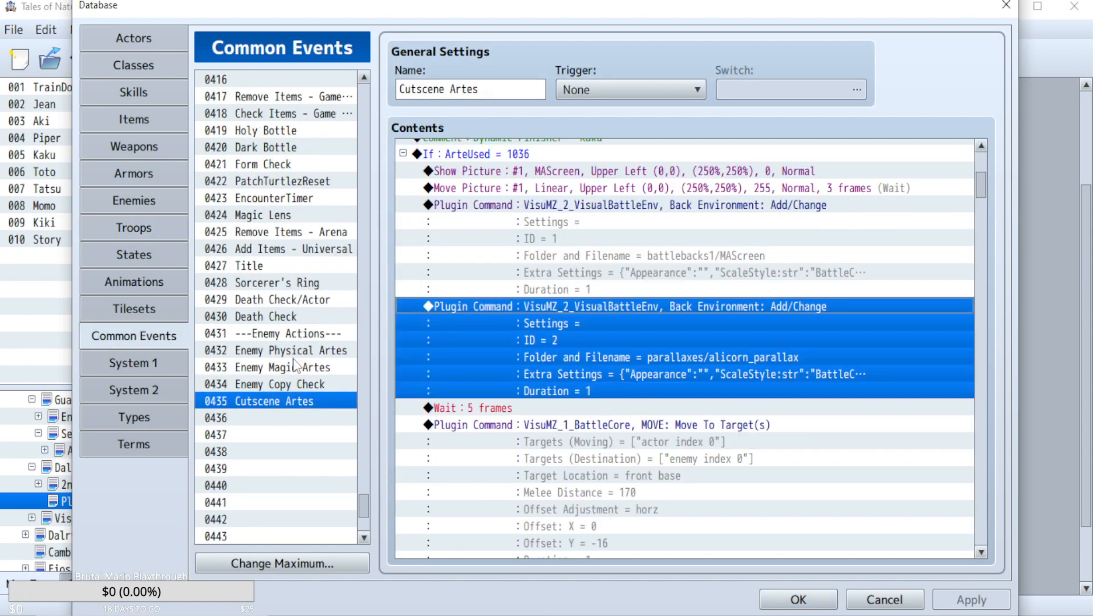
{"action": "left_click", "coordinate": [342, 349]}
{"action": "right_click", "coordinate": [983, 180]}
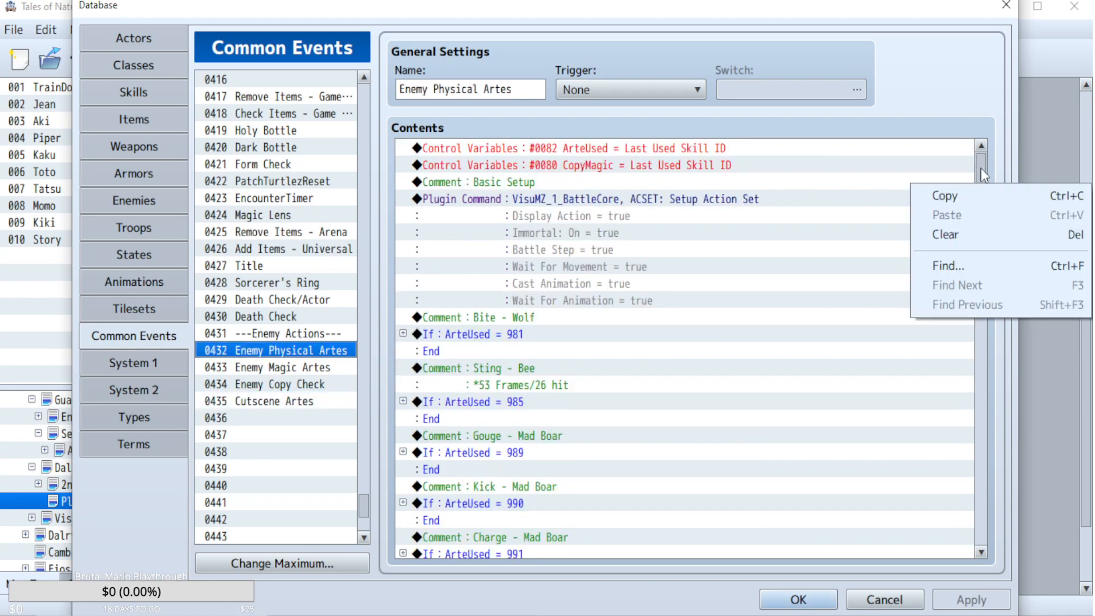
{"action": "left_click_drag", "start_coordinate": [983, 174], "coordinate": [993, 441]}
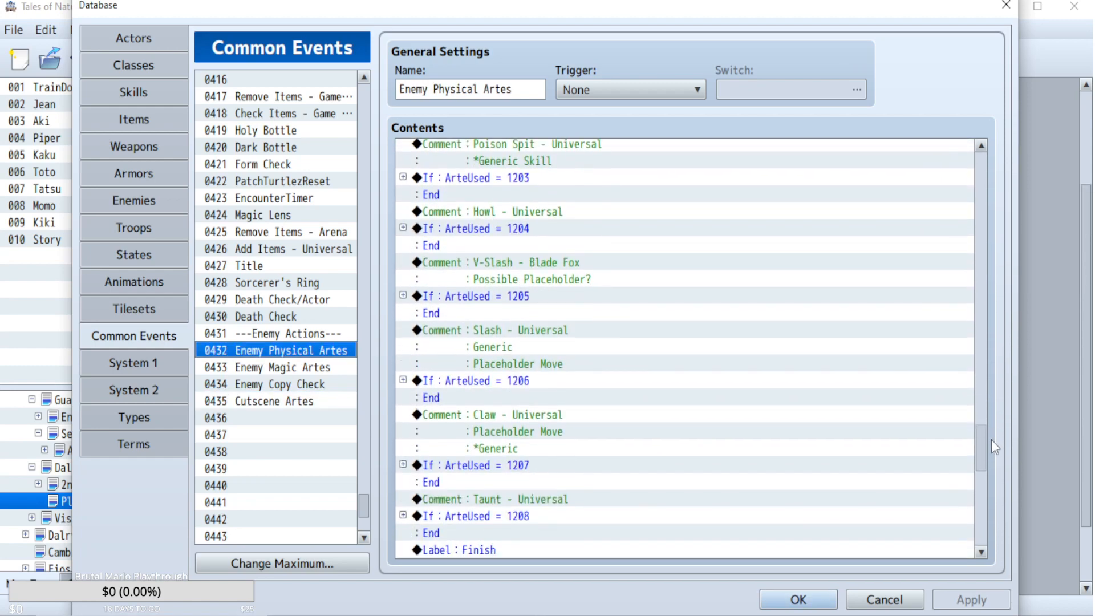
{"action": "scroll", "coordinate": [240, 437], "scroll_direction": "down", "scroll_amount": 4}
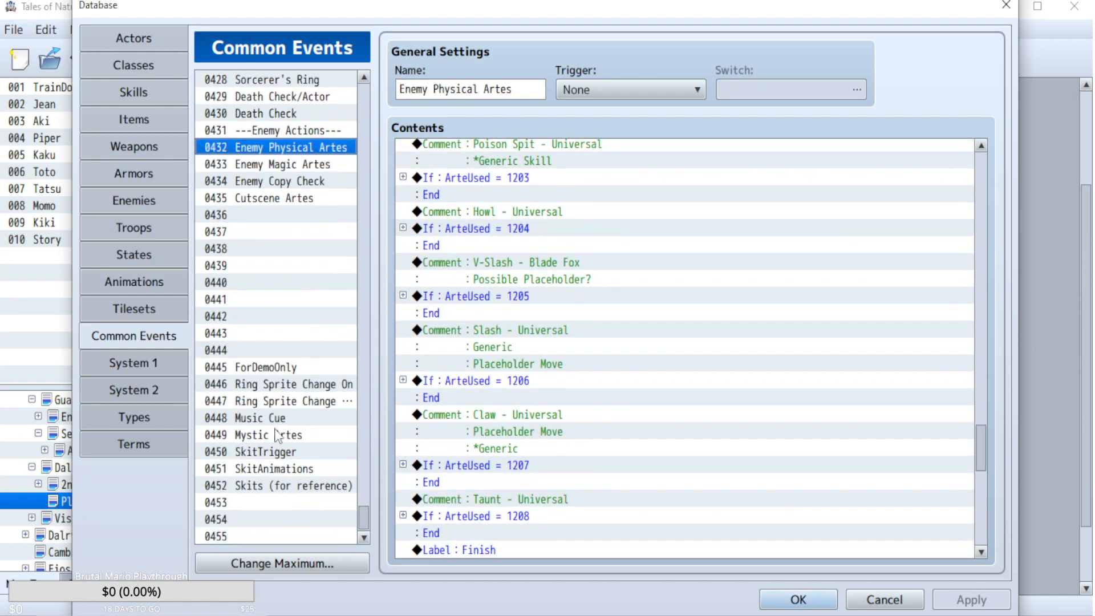
{"action": "left_click", "coordinate": [274, 437]}
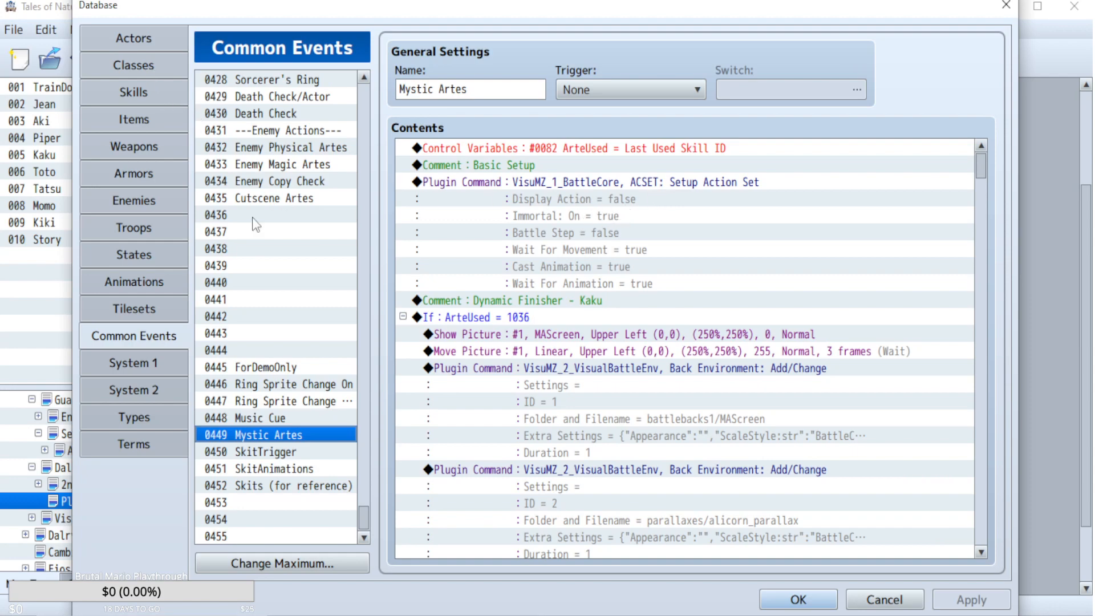
- Review the Dynamic Finisher commands in the Mystic Artes common event down to the battle log text command
{"action": "scroll", "coordinate": [834, 393], "scroll_direction": "down", "scroll_amount": 4}
{"action": "scroll", "coordinate": [834, 393], "scroll_direction": "up", "scroll_amount": 1}
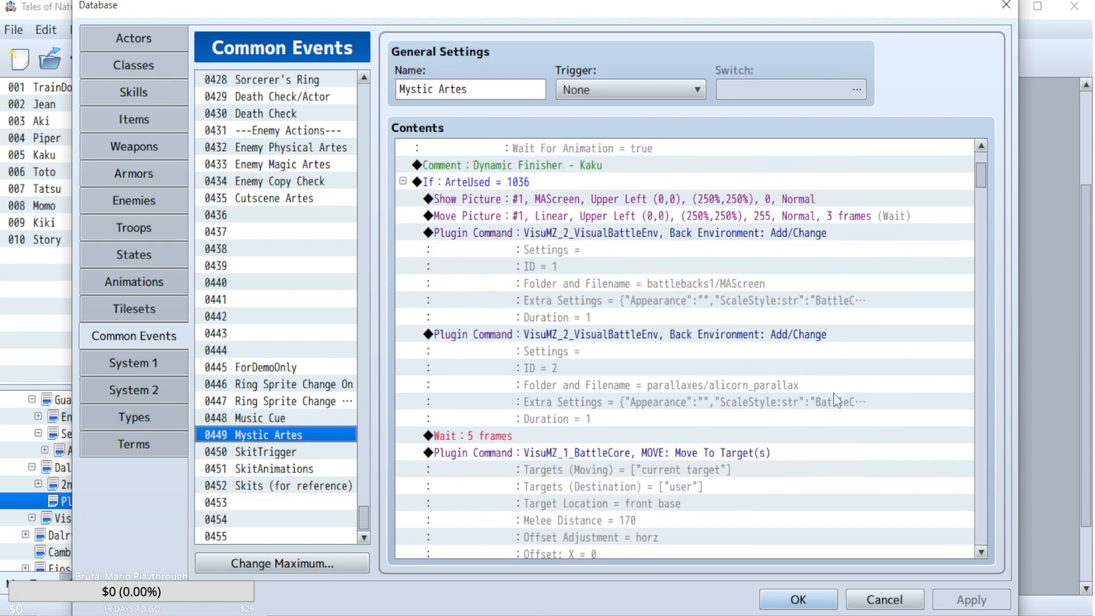
{"action": "scroll", "coordinate": [833, 393], "scroll_direction": "up", "scroll_amount": 3}
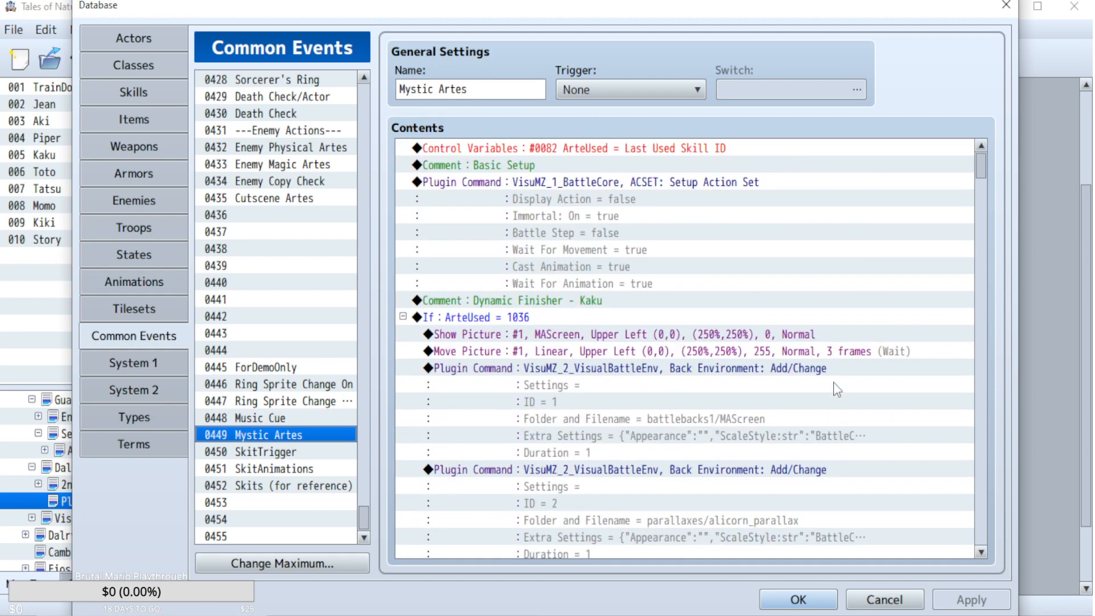
{"action": "scroll", "coordinate": [834, 383], "scroll_direction": "down", "scroll_amount": 7}
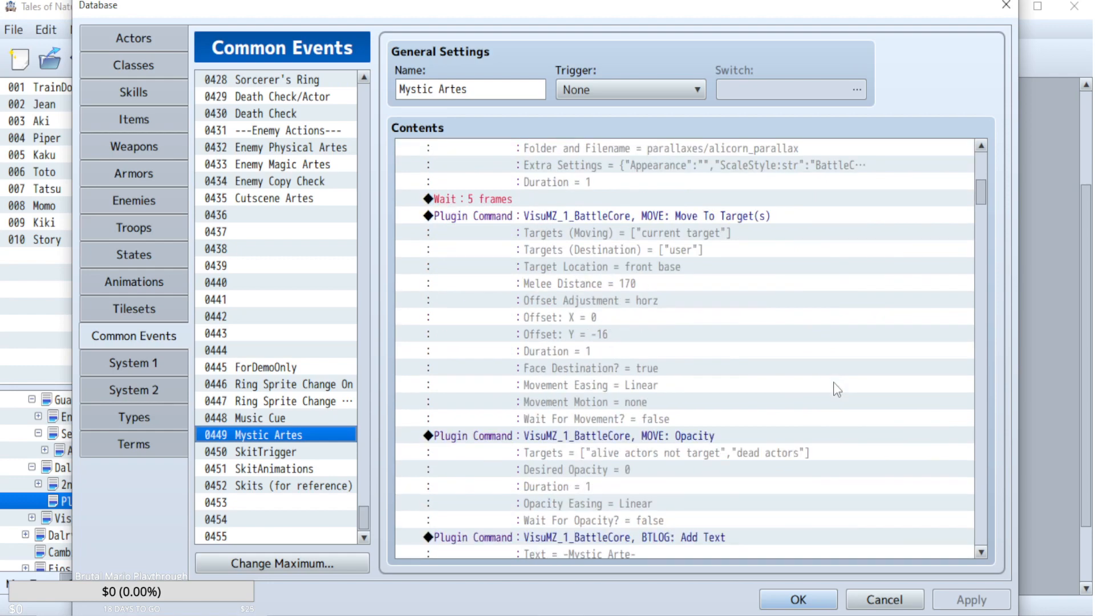
{"action": "scroll", "coordinate": [833, 382], "scroll_direction": "down", "scroll_amount": 4}
{"action": "left_click", "coordinate": [651, 351]}
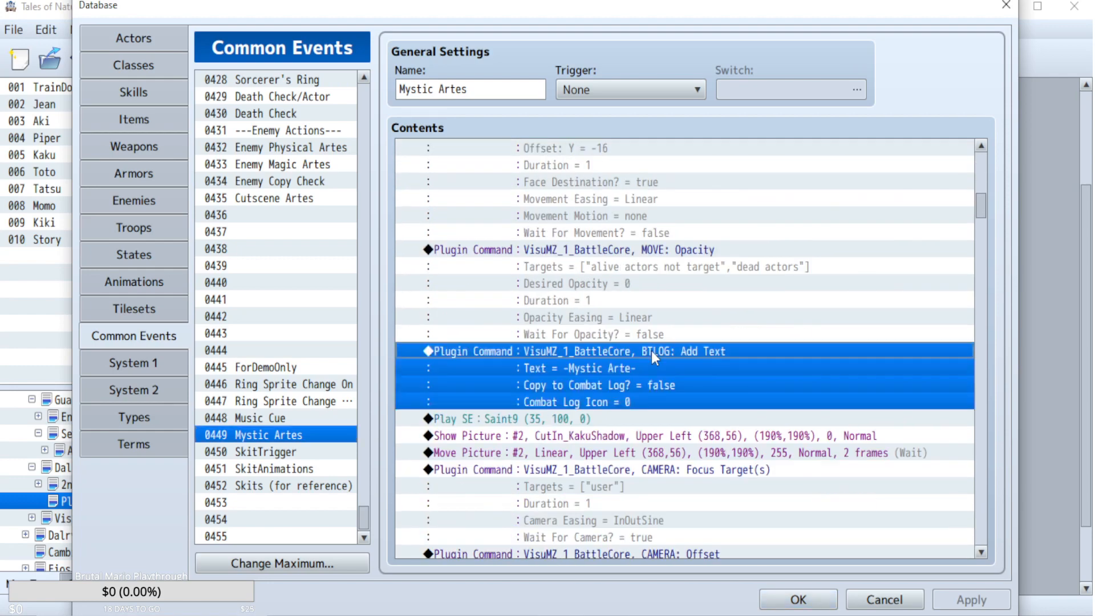
- Delete the third note line of skill 1036 Dynamic Finisher and apply the change
{"action": "left_click", "coordinate": [115, 93]}
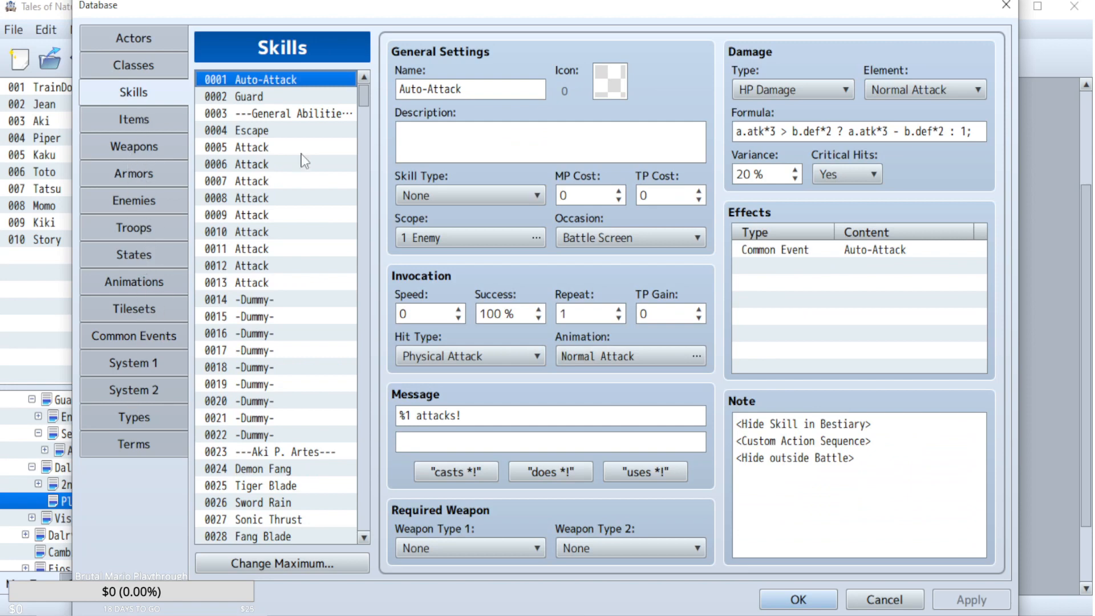
{"action": "left_click_drag", "start_coordinate": [359, 94], "coordinate": [357, 432]}
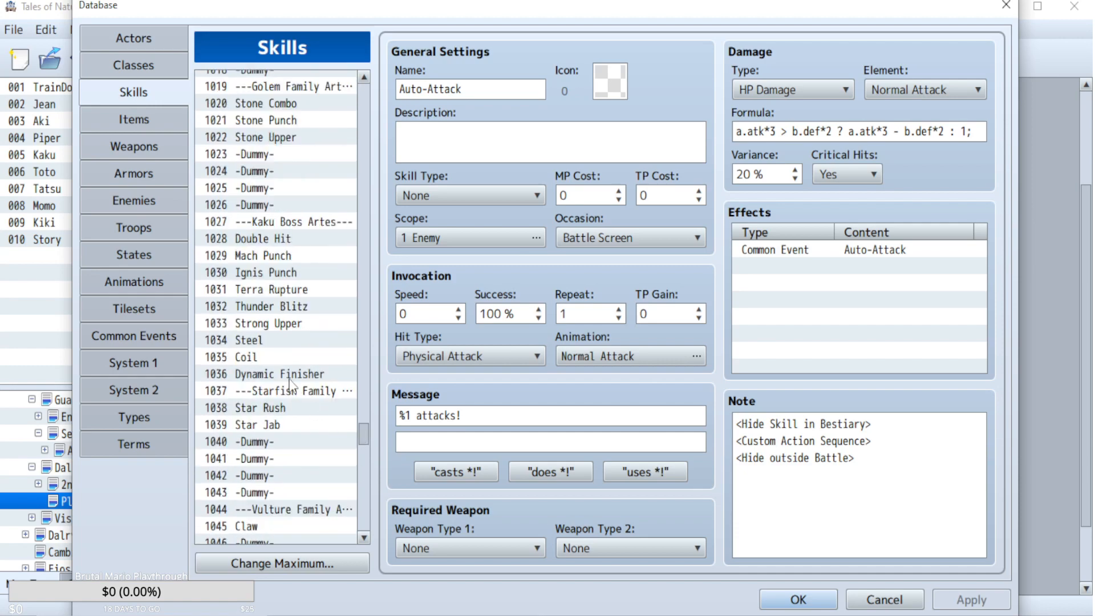
{"action": "left_click", "coordinate": [264, 375]}
{"action": "left_click_drag", "start_coordinate": [905, 458], "coordinate": [740, 461]}
{"action": "key", "text": "BackSpace"}
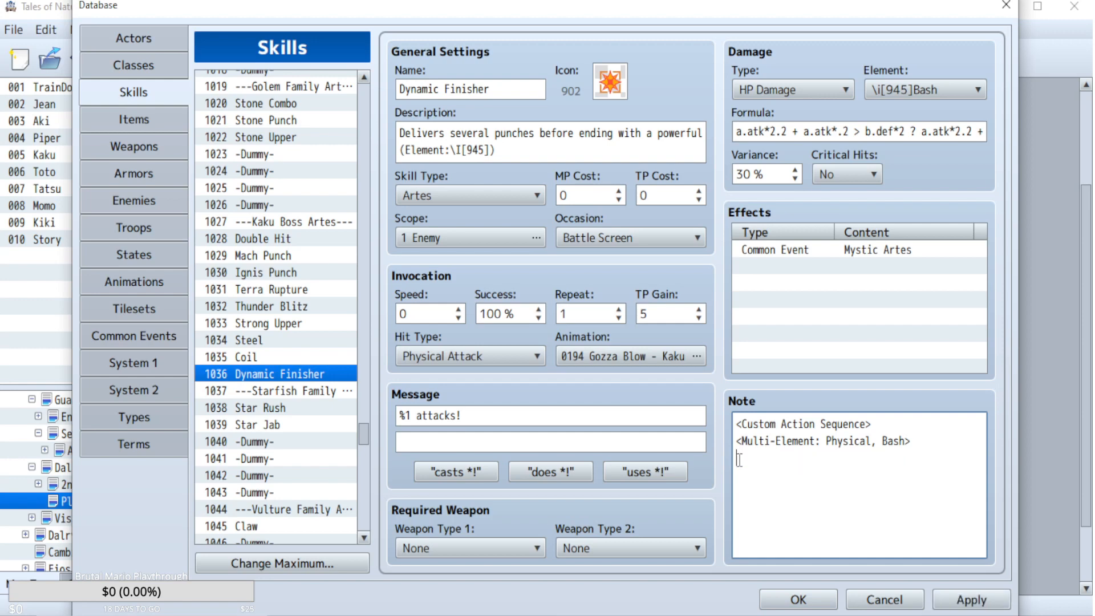
{"action": "left_click", "coordinate": [970, 600]}
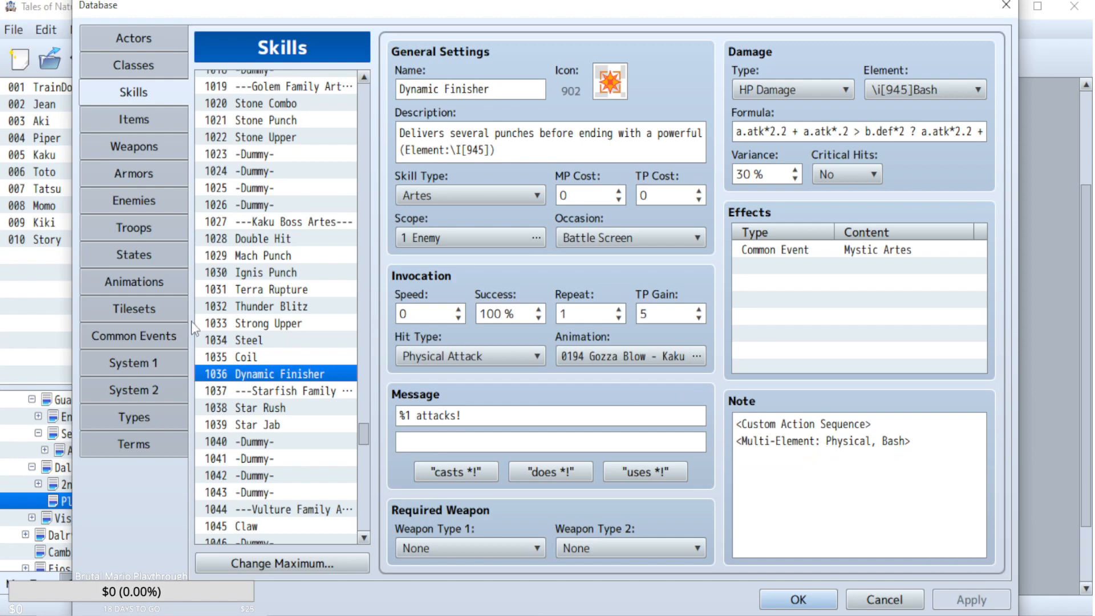
- Replace the alicorn_parallax back environment command in Mystic Artes with the copied version and apply the change
{"action": "left_click", "coordinate": [160, 336]}
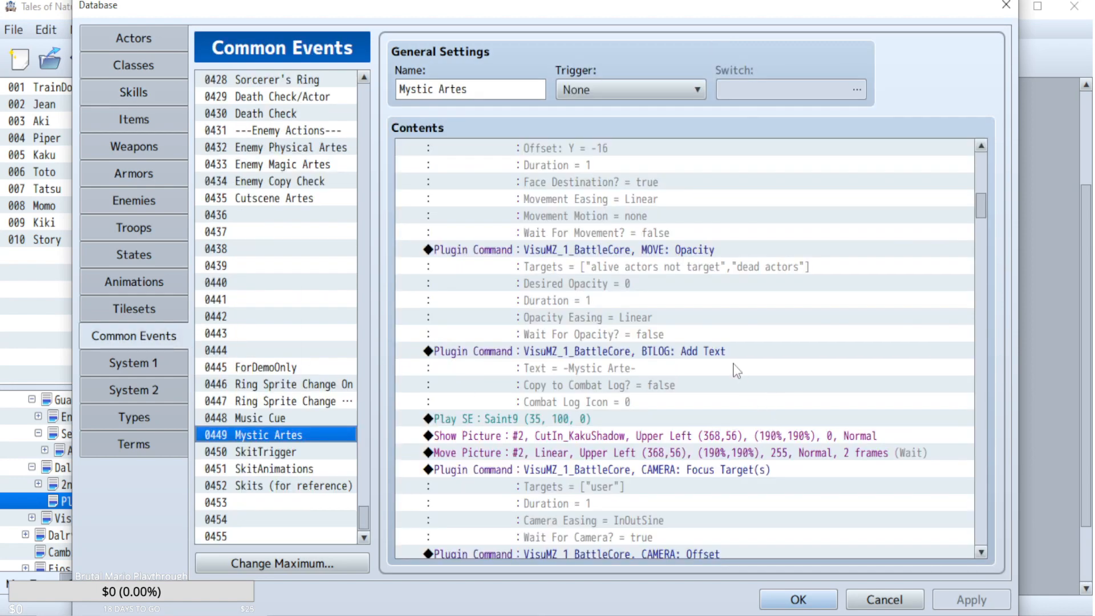
{"action": "scroll", "coordinate": [644, 269], "scroll_direction": "up", "scroll_amount": 9}
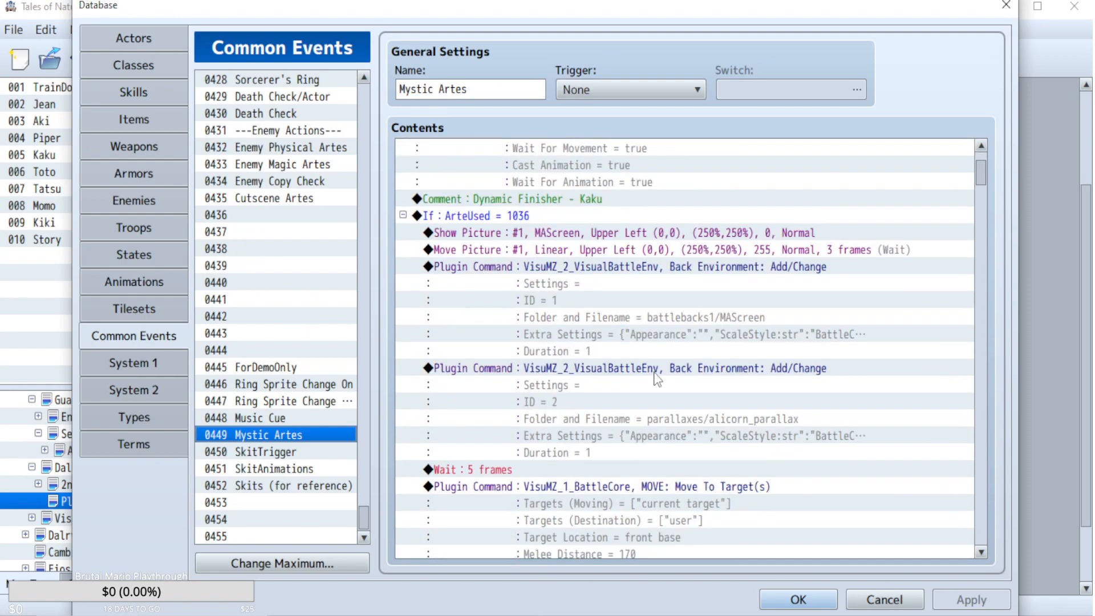
{"action": "left_click", "coordinate": [654, 372]}
{"action": "scroll", "coordinate": [659, 374], "scroll_direction": "down", "scroll_amount": 1}
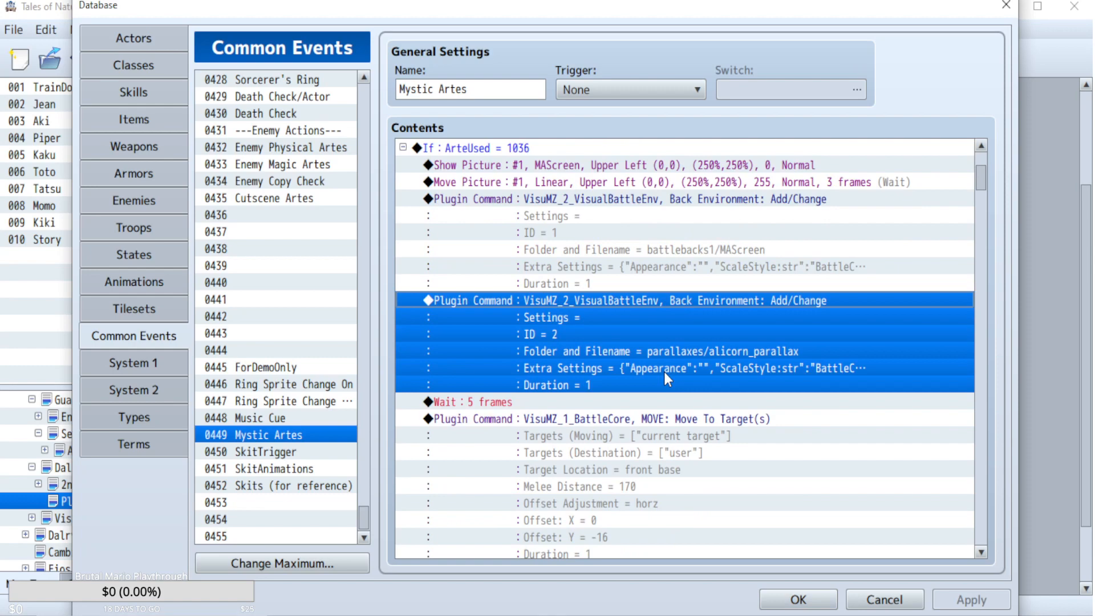
{"action": "key", "text": "ctrl+x"}
{"action": "key", "text": "ctrl+v"}
{"action": "left_click", "coordinate": [972, 599]}
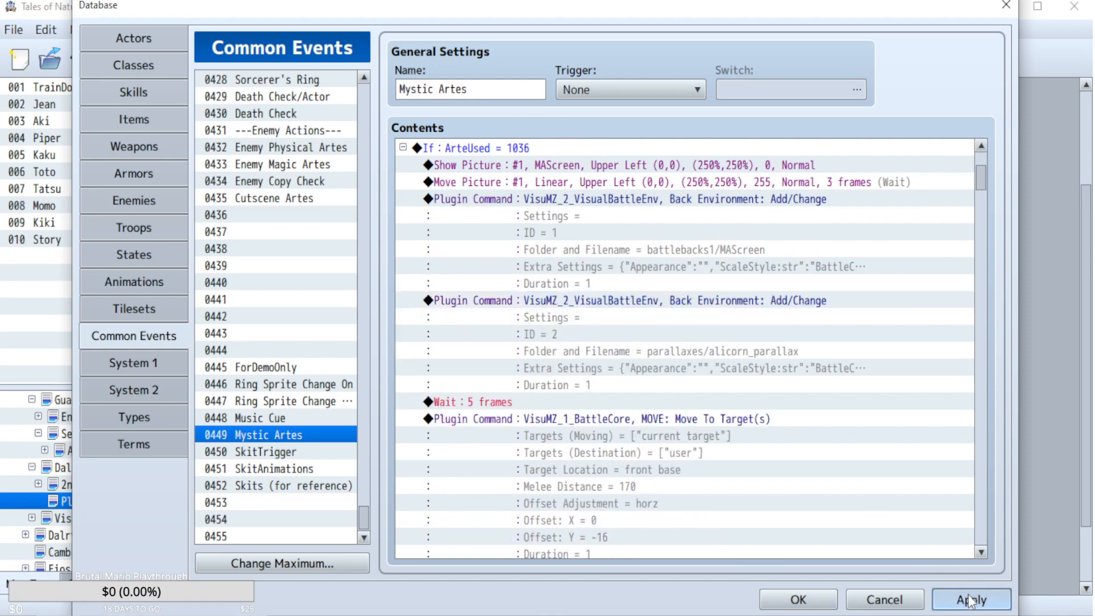
- Set the condition of battle event page 6 in the Story Boss: Gremlin? troop to turn 6
{"action": "left_click", "coordinate": [119, 96]}
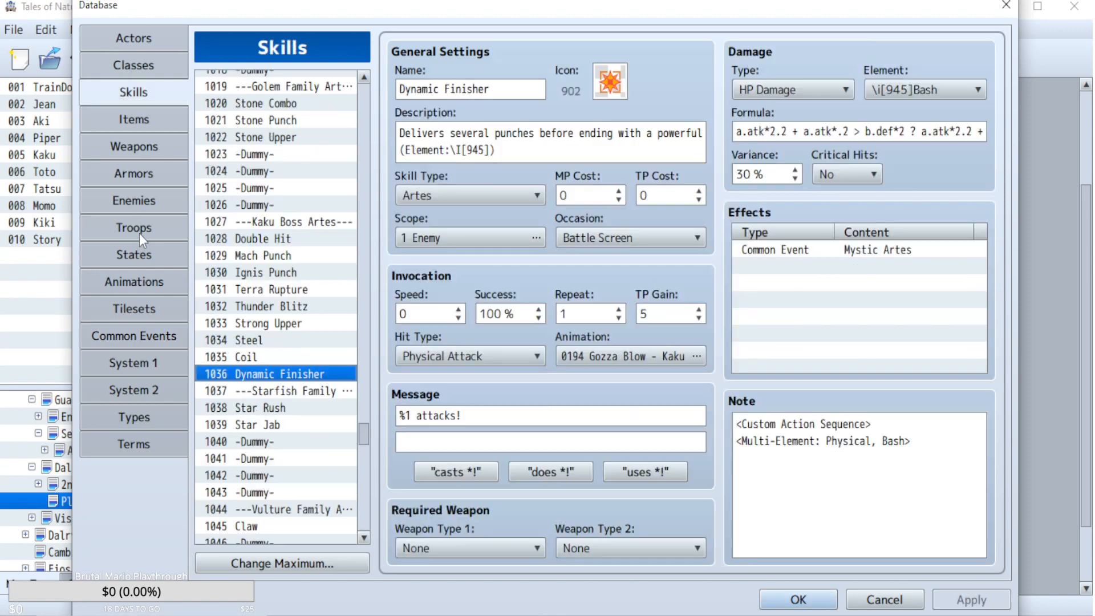
{"action": "left_click", "coordinate": [139, 231]}
{"action": "left_click", "coordinate": [642, 302]}
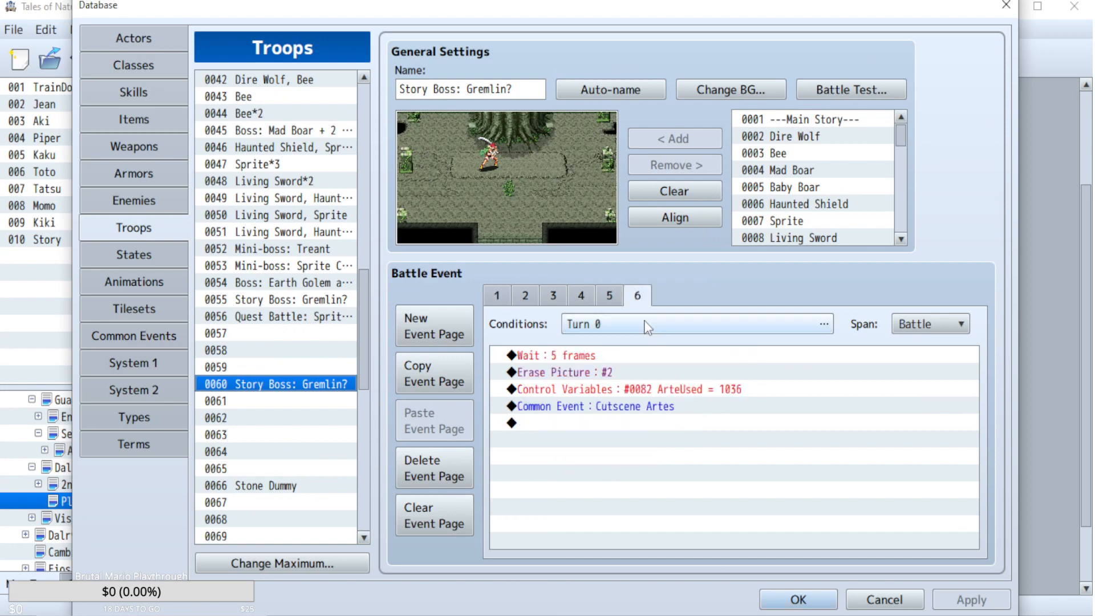
{"action": "double_click", "coordinate": [644, 320]}
{"action": "type", "text": "6"}
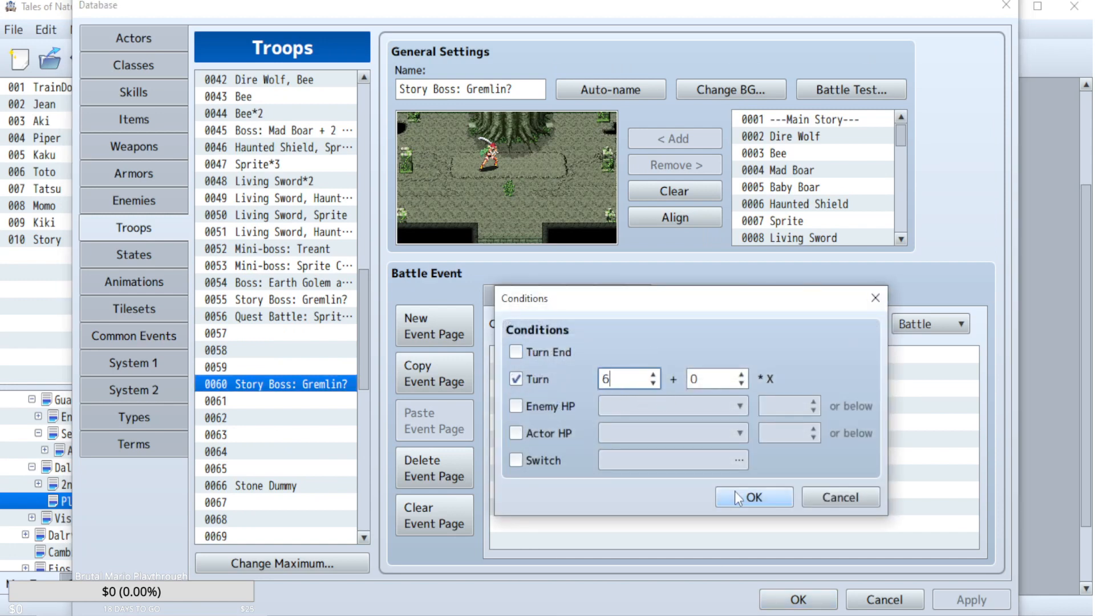
{"action": "left_click", "coordinate": [734, 494]}
- Add a Force Action to the end of battle event page 1 making Gremlin? use Dynamic Finisher on the last target, and apply the change
{"action": "left_click", "coordinate": [496, 295]}
{"action": "left_click", "coordinate": [590, 491]}
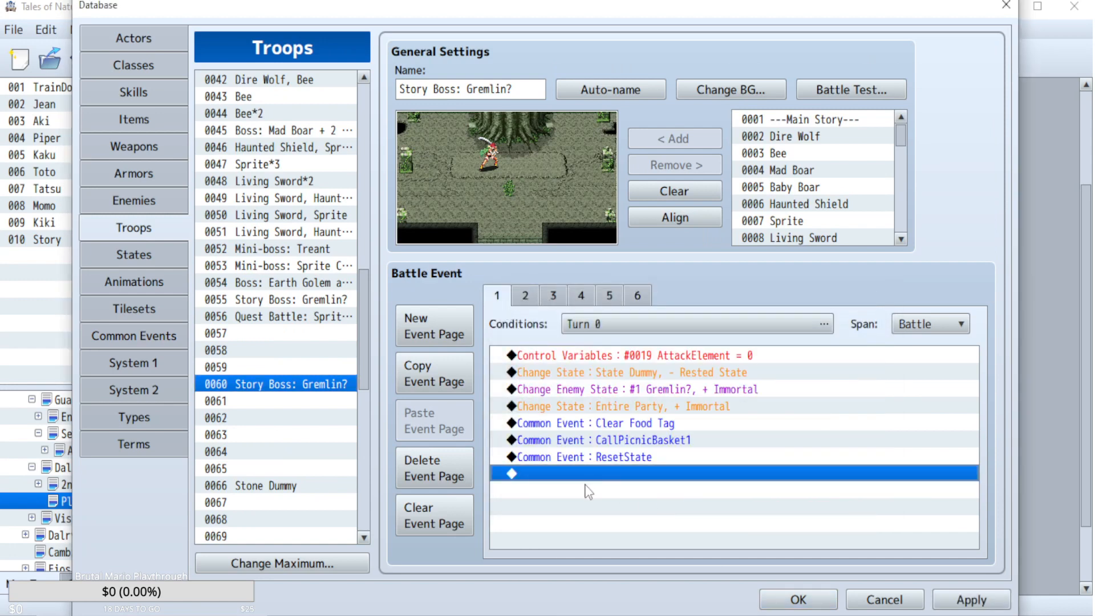
{"action": "double_click", "coordinate": [587, 490]}
{"action": "left_click", "coordinate": [528, 89]}
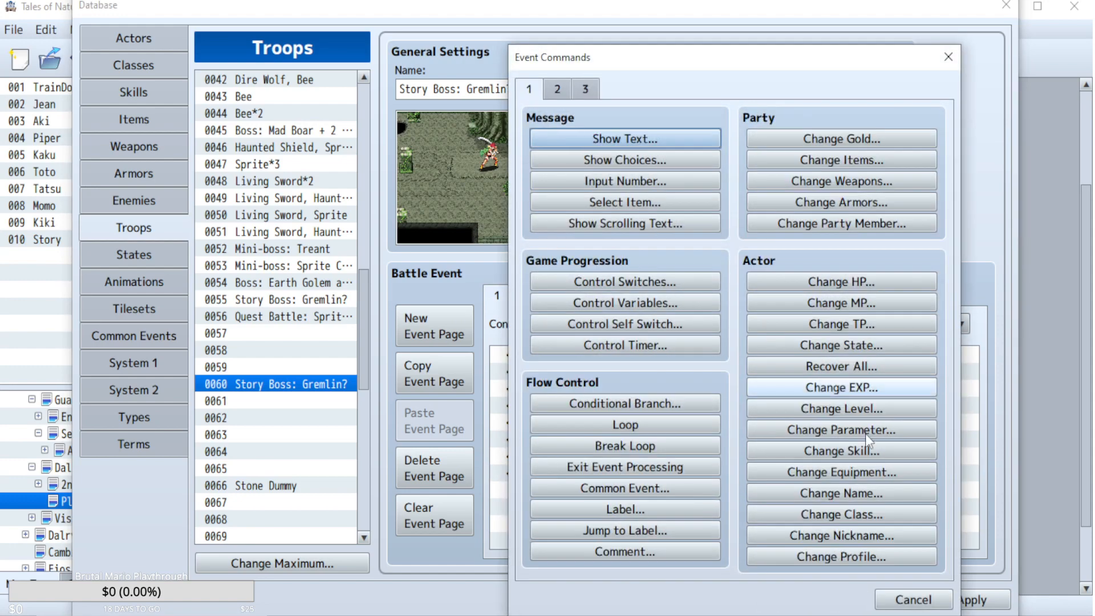
{"action": "left_click", "coordinate": [586, 88]}
{"action": "left_click", "coordinate": [842, 450]}
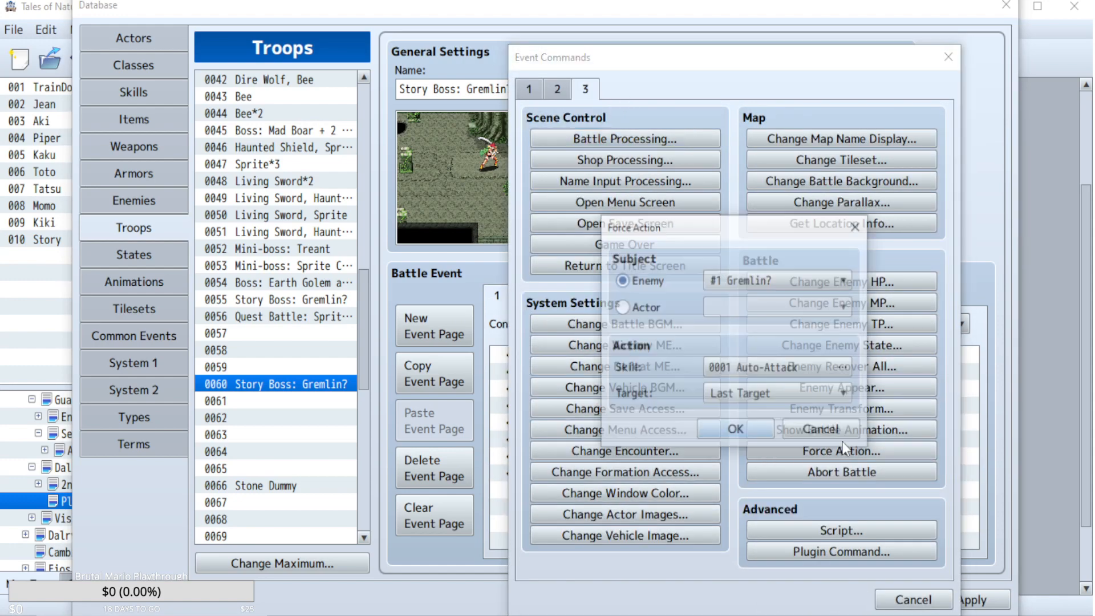
{"action": "left_click", "coordinate": [776, 368]}
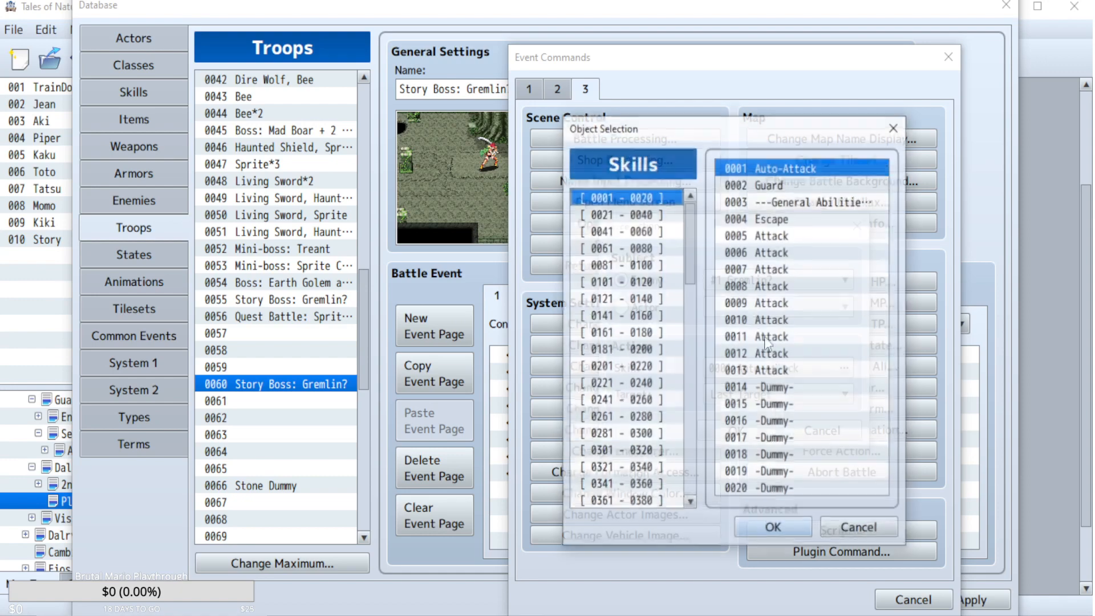
{"action": "scroll", "coordinate": [667, 339], "scroll_direction": "down", "scroll_amount": 15}
{"action": "left_click", "coordinate": [648, 266]}
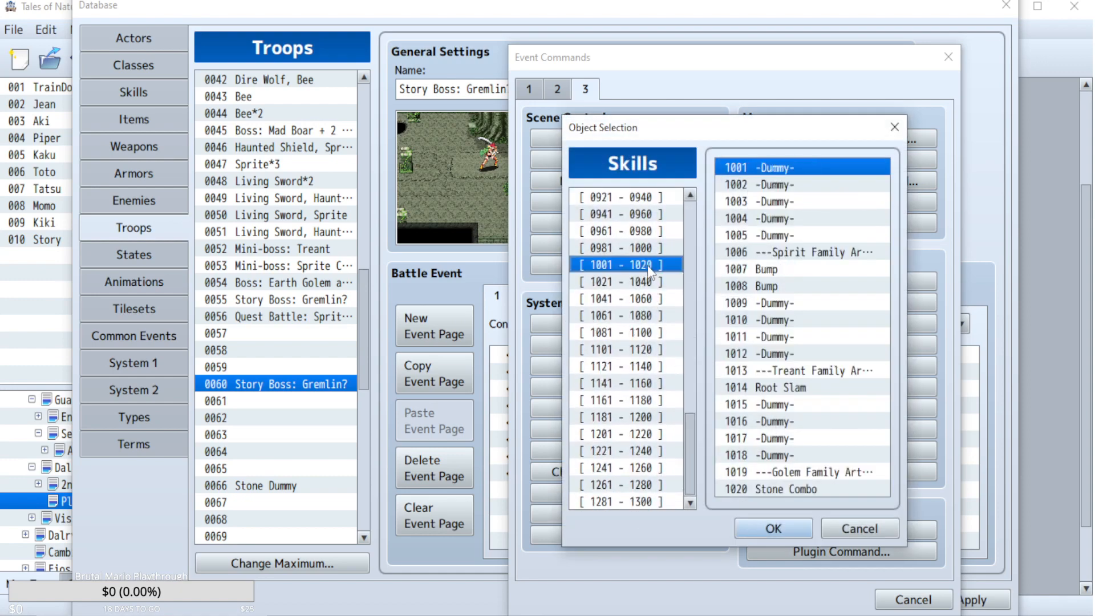
{"action": "left_click", "coordinate": [645, 282]}
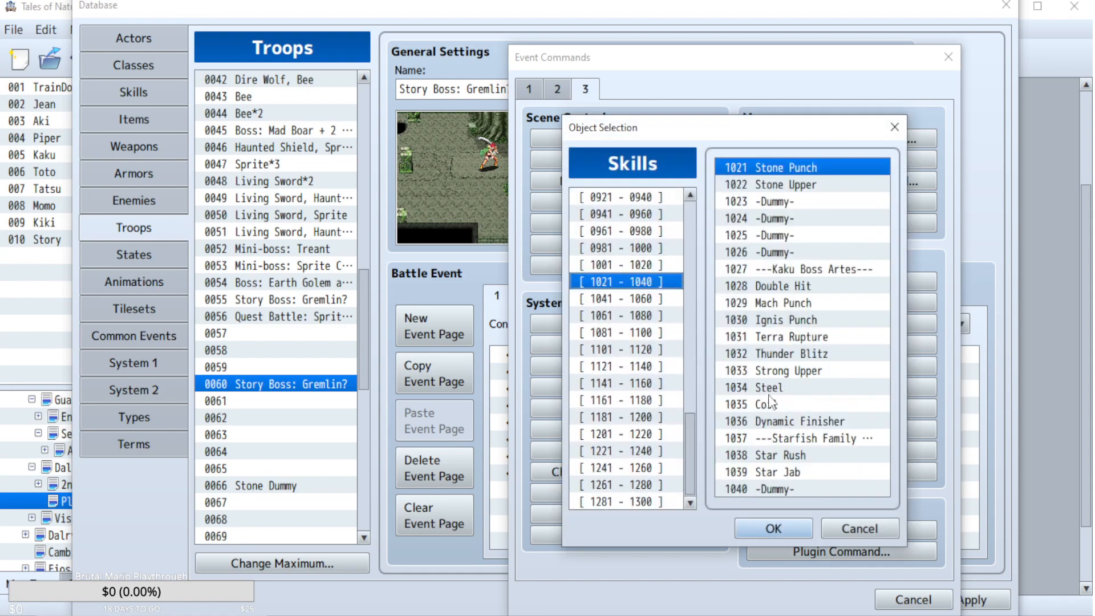
{"action": "double_click", "coordinate": [799, 421]}
{"action": "left_click", "coordinate": [777, 427]}
{"action": "left_click", "coordinate": [964, 600]}
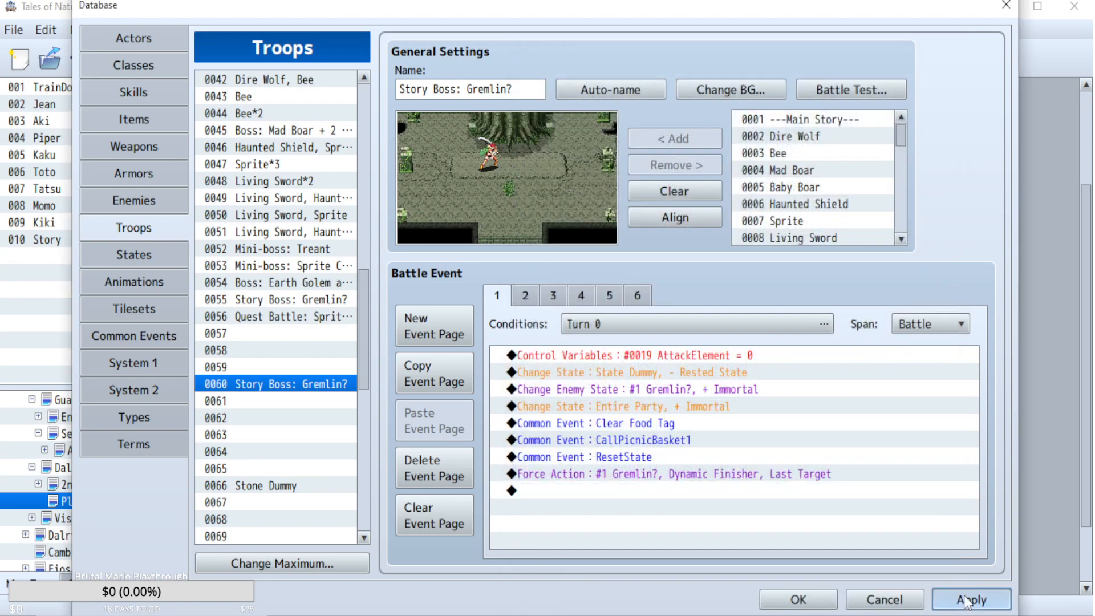
- Check the effects of the Dynamic Finisher skill and return to the Story Boss: Gremlin? troop
{"action": "left_click", "coordinate": [127, 92]}
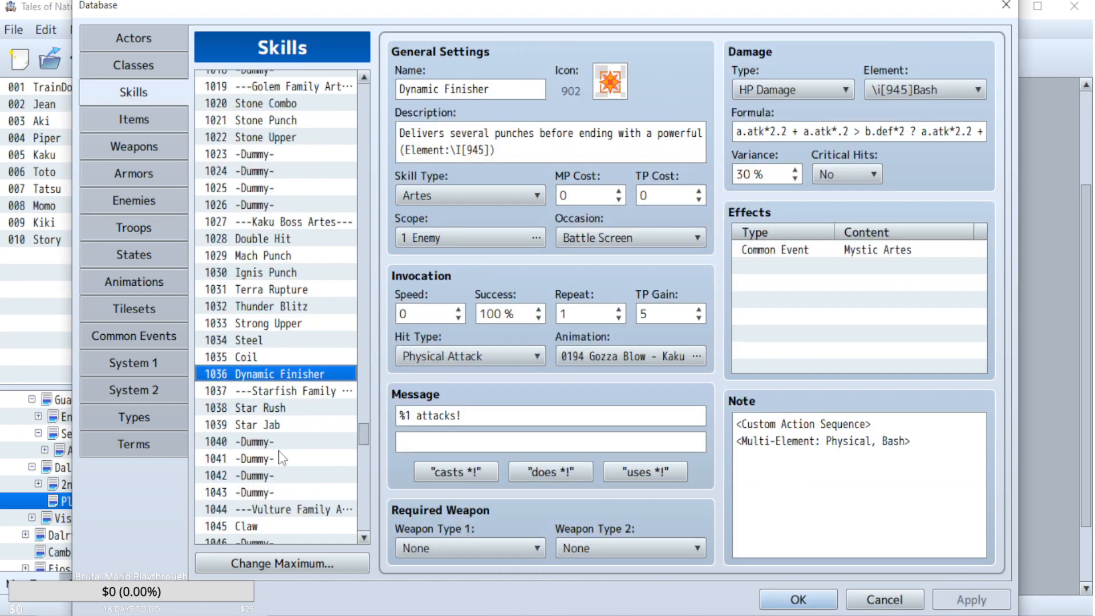
{"action": "left_click", "coordinate": [881, 256]}
{"action": "left_click", "coordinate": [136, 229]}
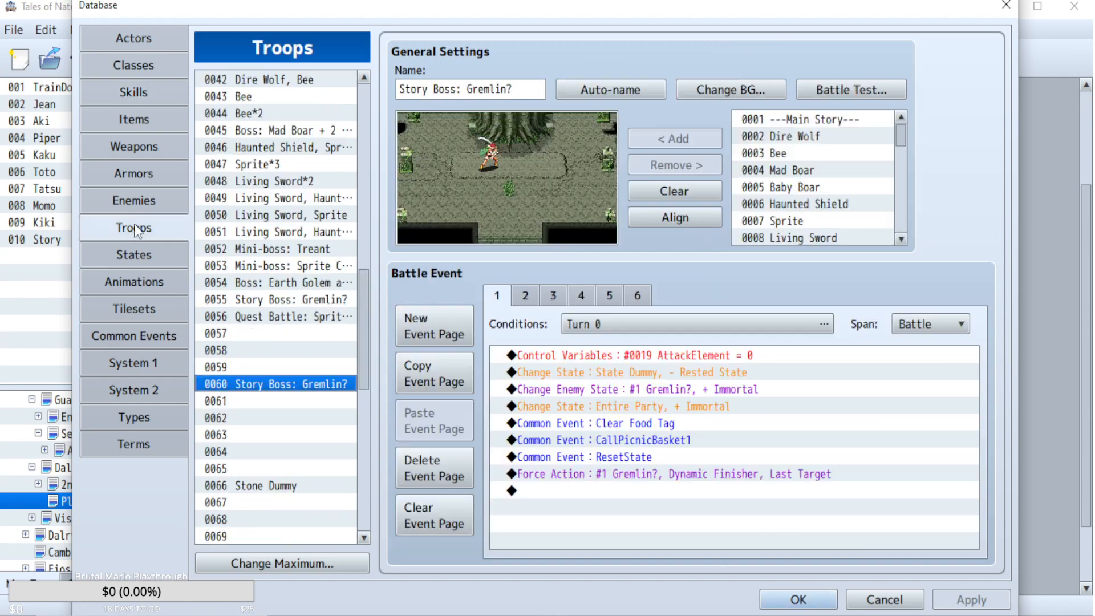
- Check the Force Action command on event page 1 and battle test the troop with the forced Dynamic Finisher
{"action": "left_click", "coordinate": [856, 90]}
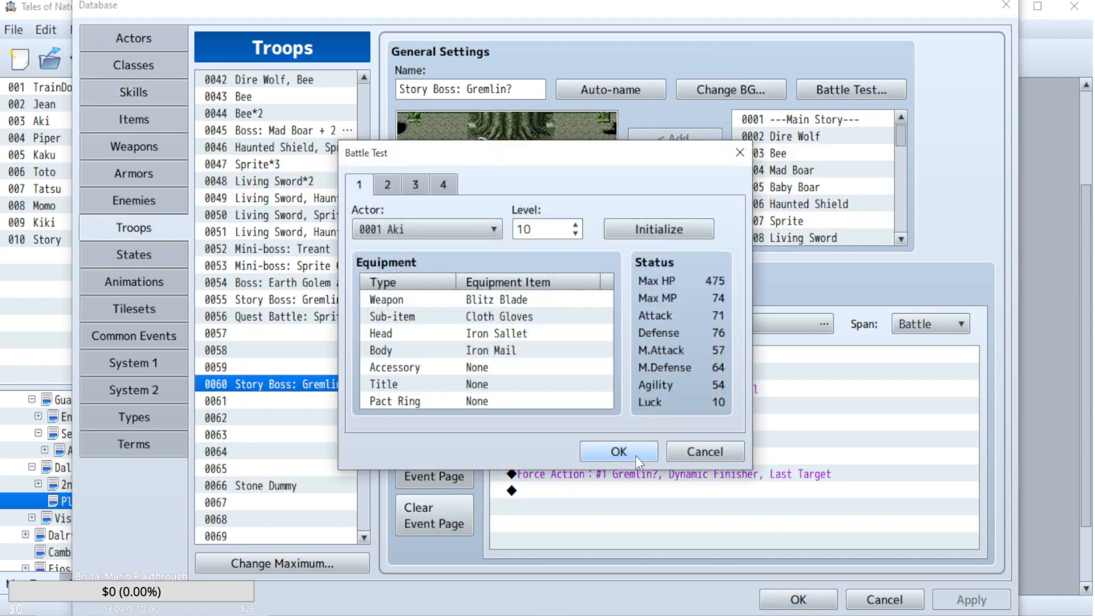
{"action": "left_click", "coordinate": [671, 452]}
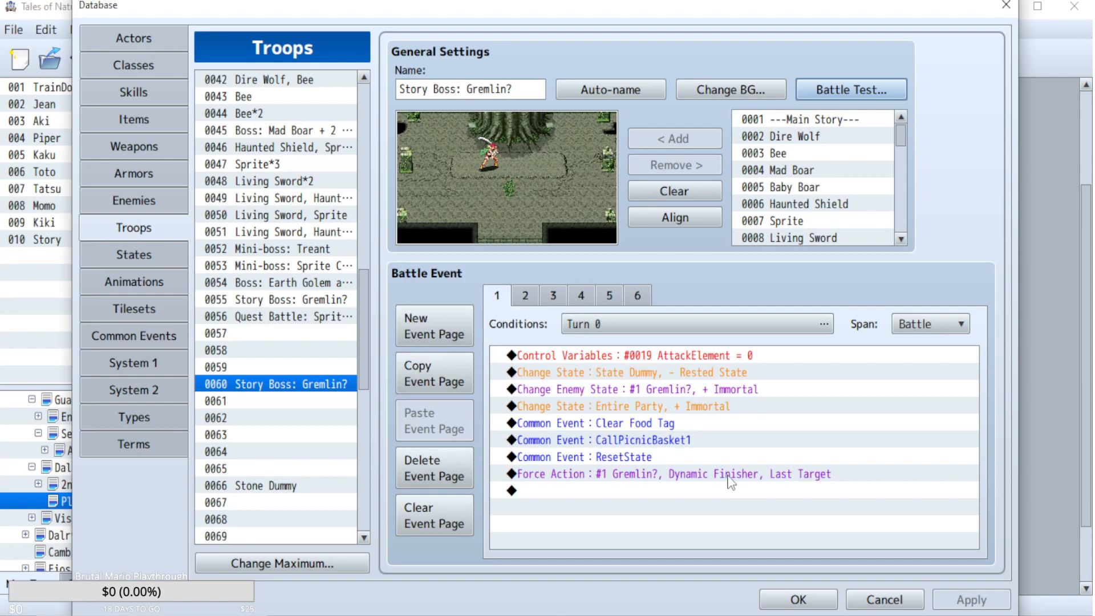
{"action": "left_click", "coordinate": [731, 475]}
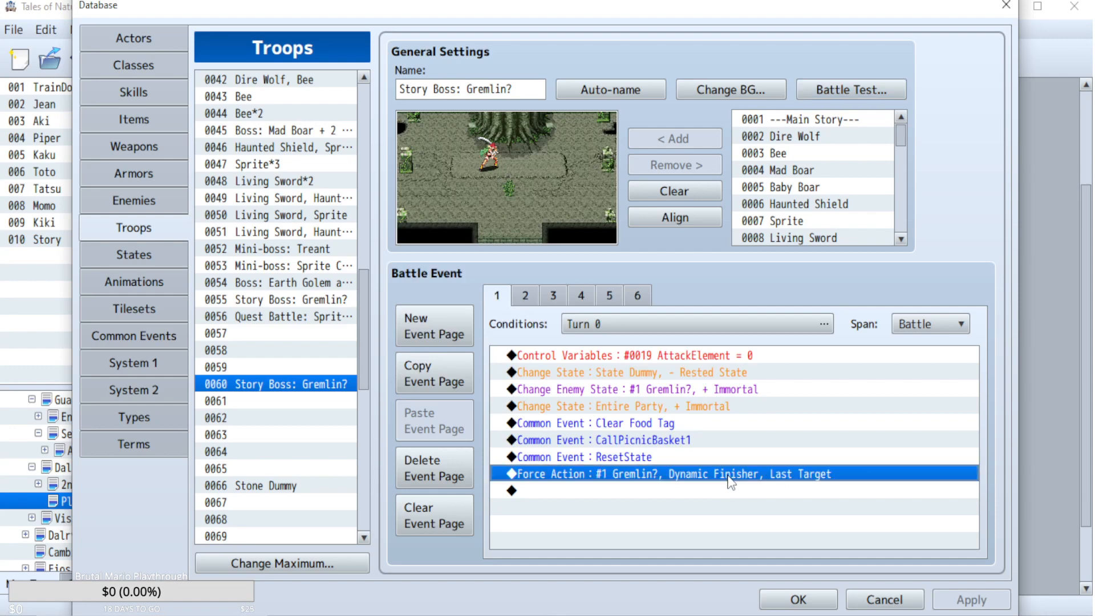
{"action": "left_click", "coordinate": [853, 95]}
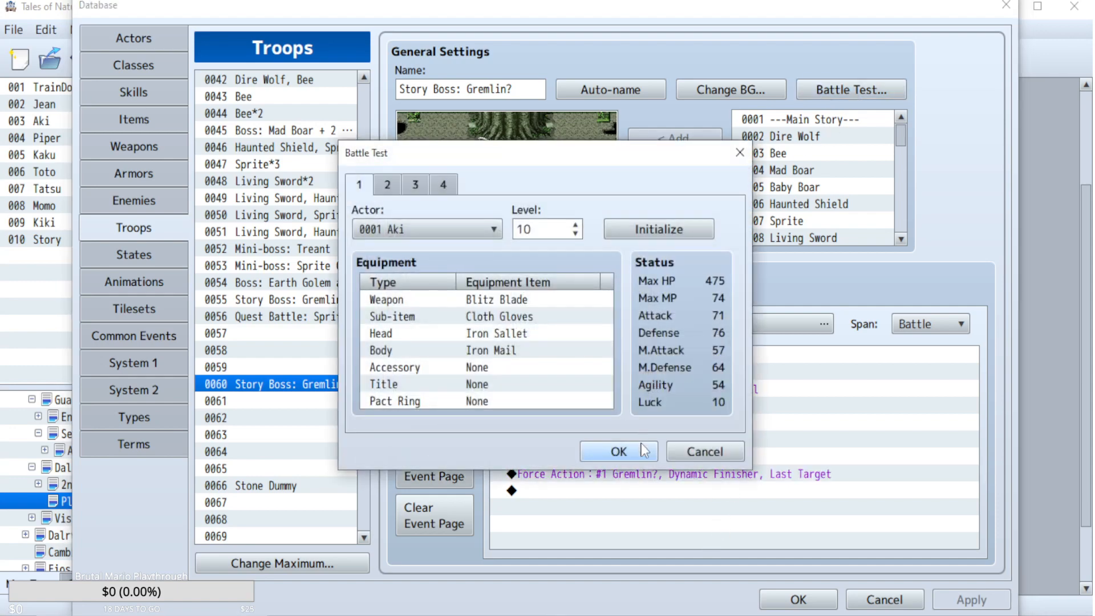
{"action": "left_click", "coordinate": [640, 444]}
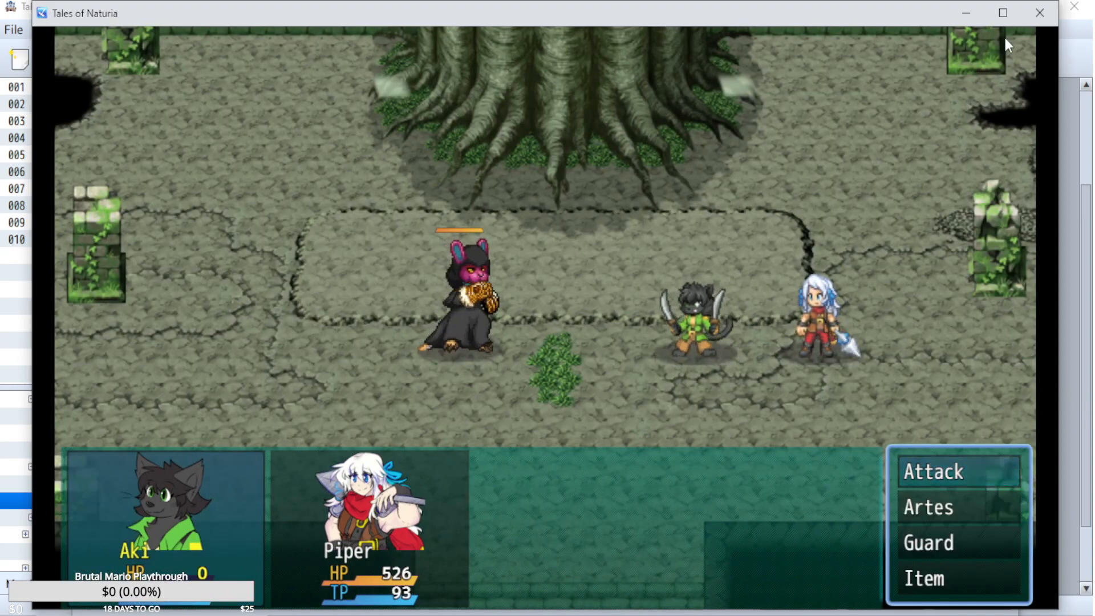
- End the battle test, name common event 0453 PartyImmortal, and set its trigger to Parallel
{"action": "left_click", "coordinate": [1029, 16]}
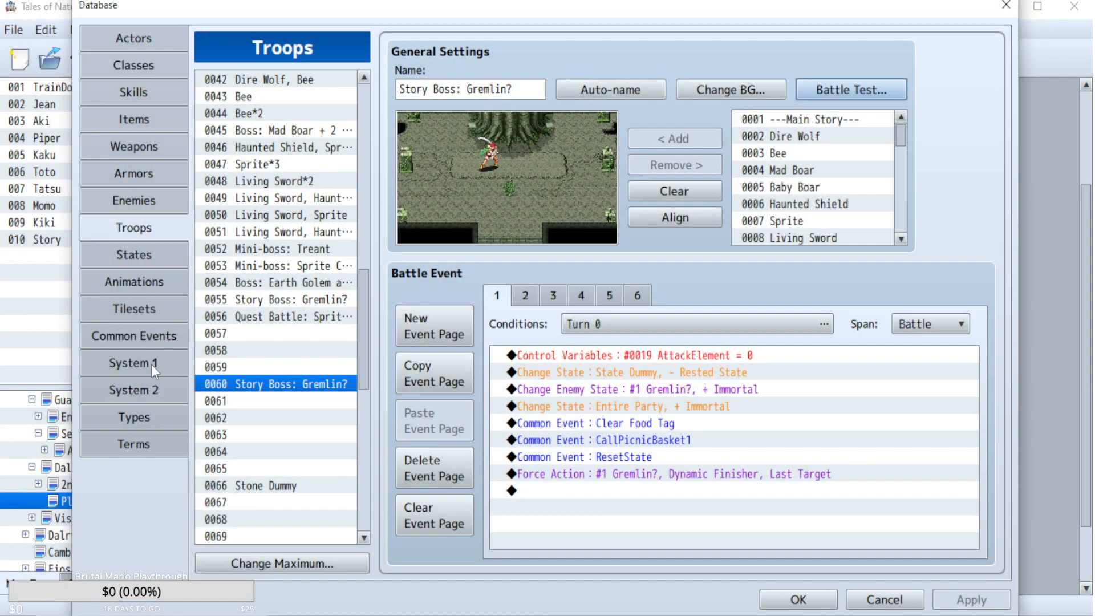
{"action": "left_click", "coordinate": [144, 338]}
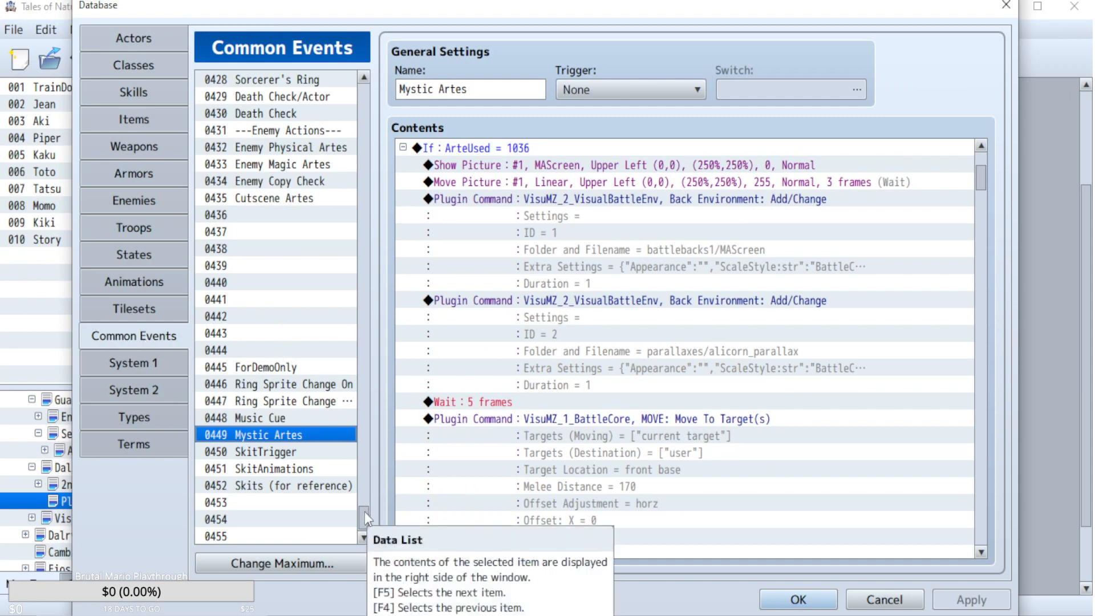
{"action": "left_click", "coordinate": [280, 502]}
{"action": "left_click", "coordinate": [460, 86]}
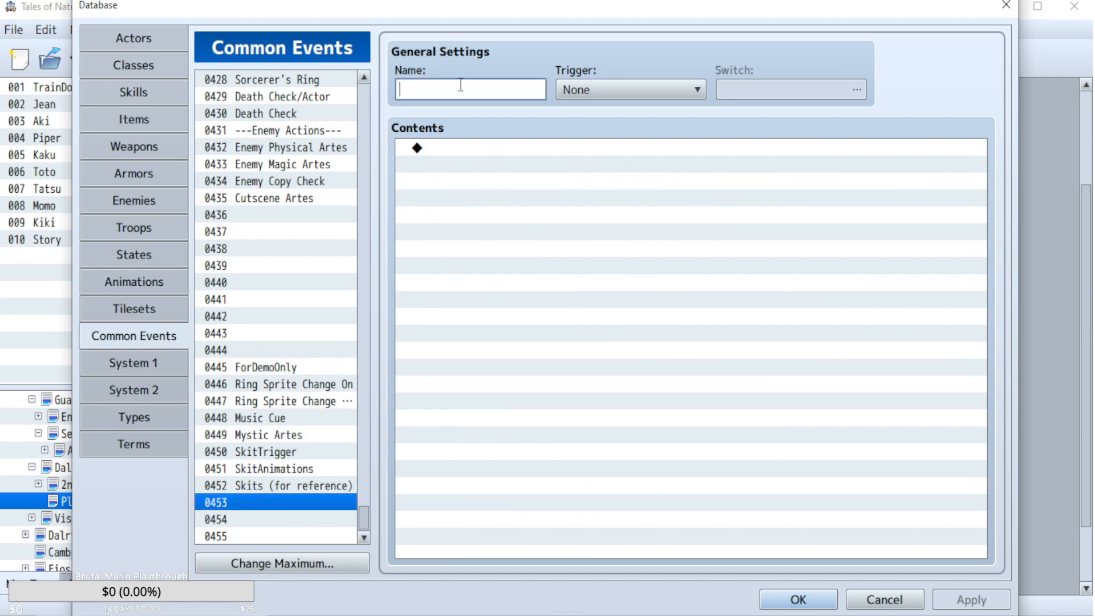
{"action": "type", "text": "Party"}
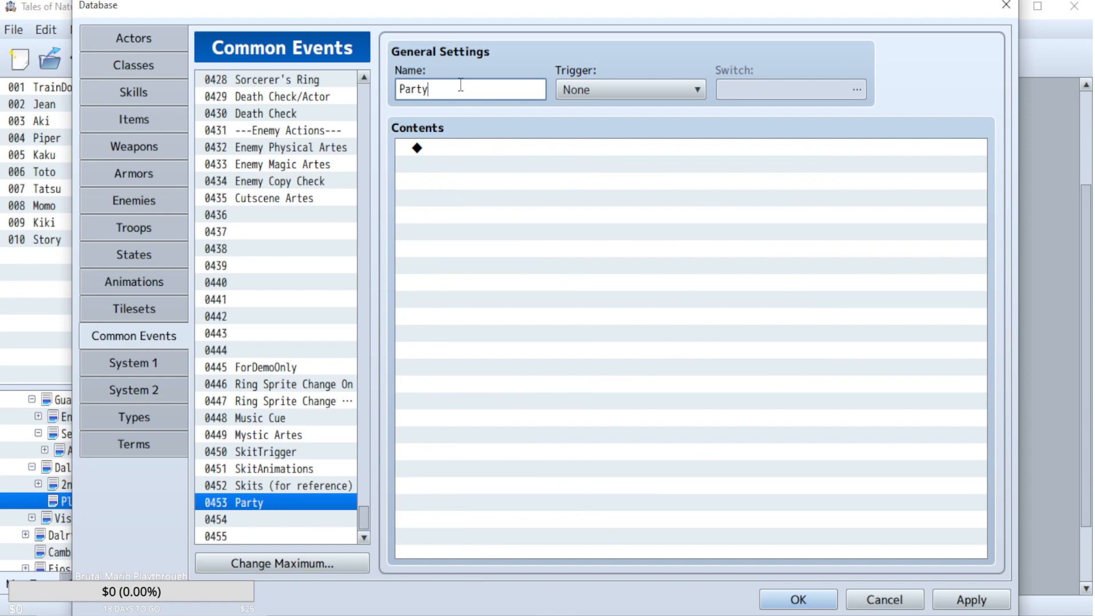
{"action": "type", "text": "Immortal"}
{"action": "left_click", "coordinate": [649, 90]}
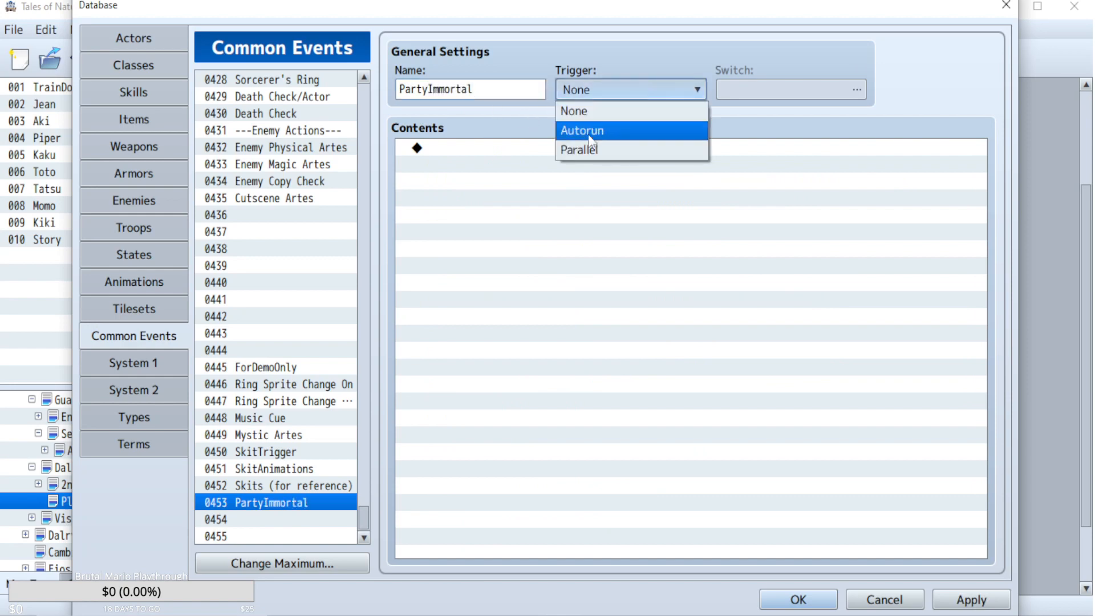
{"action": "left_click", "coordinate": [583, 149]}
- Name the unused switch 0214 PartyImmortal and assign it as the activation switch of the PartyImmortal common event
{"action": "left_click", "coordinate": [833, 97]}
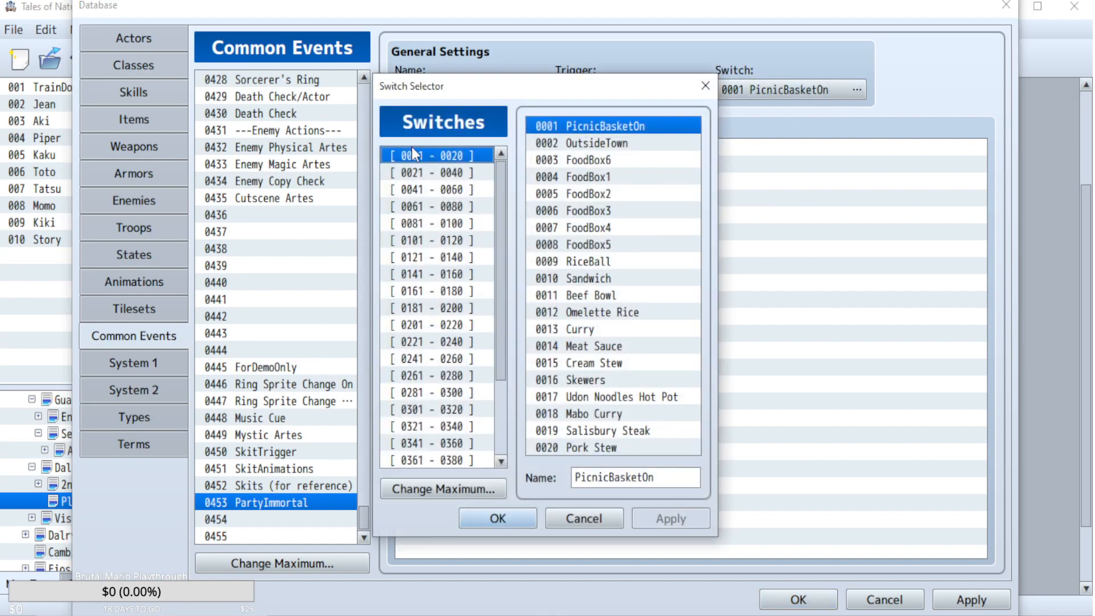
{"action": "left_click", "coordinate": [432, 172]}
{"action": "left_click", "coordinate": [443, 358]}
{"action": "left_click", "coordinate": [437, 324]}
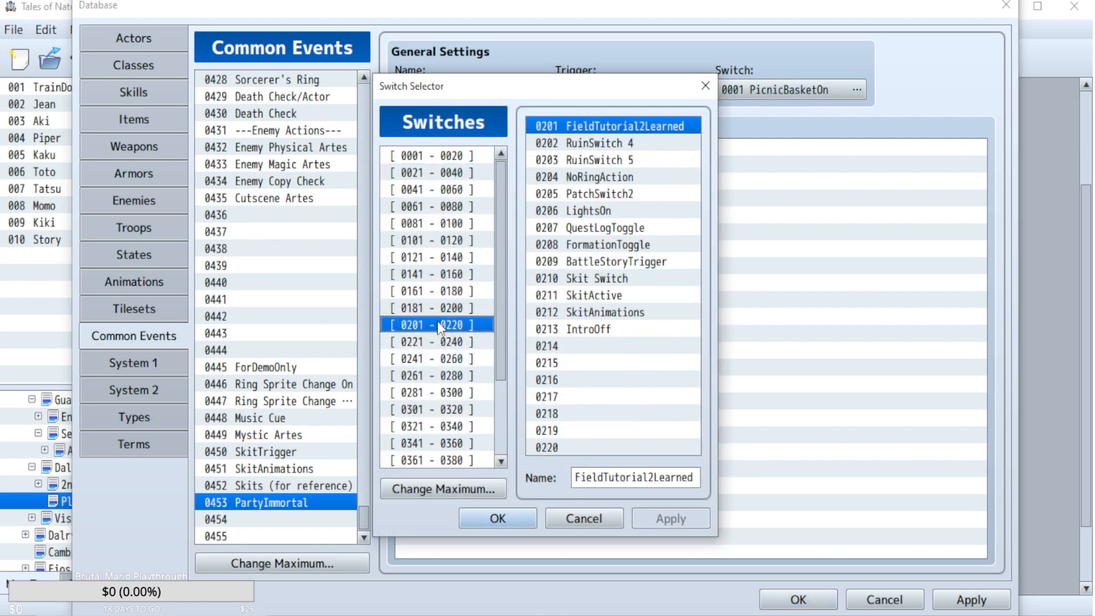
{"action": "left_click", "coordinate": [575, 346]}
{"action": "left_click", "coordinate": [612, 477]}
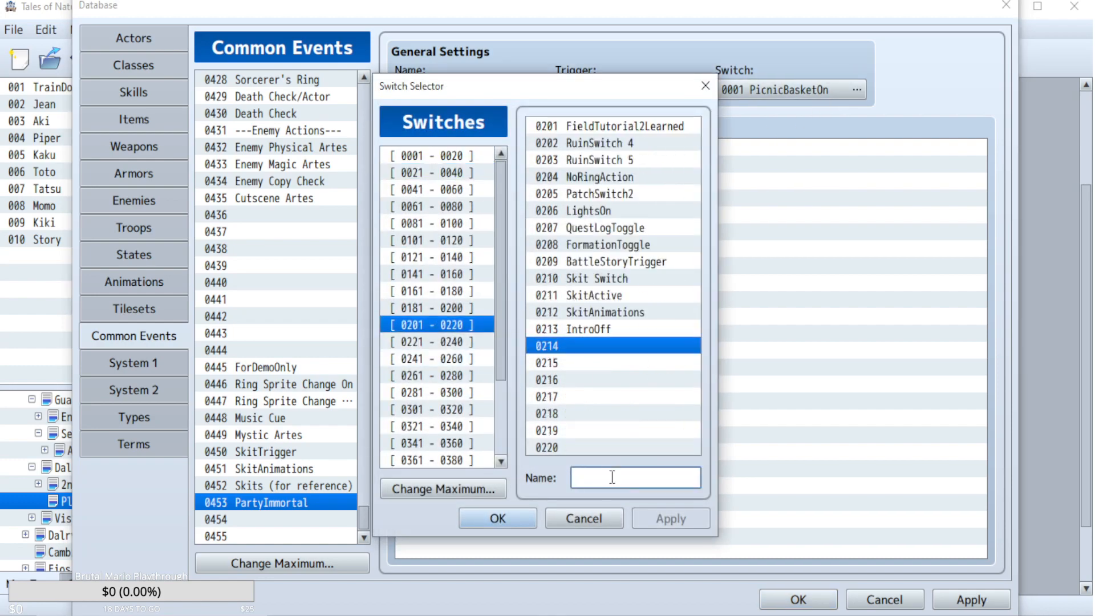
{"action": "type", "text": "PartyImmora"}
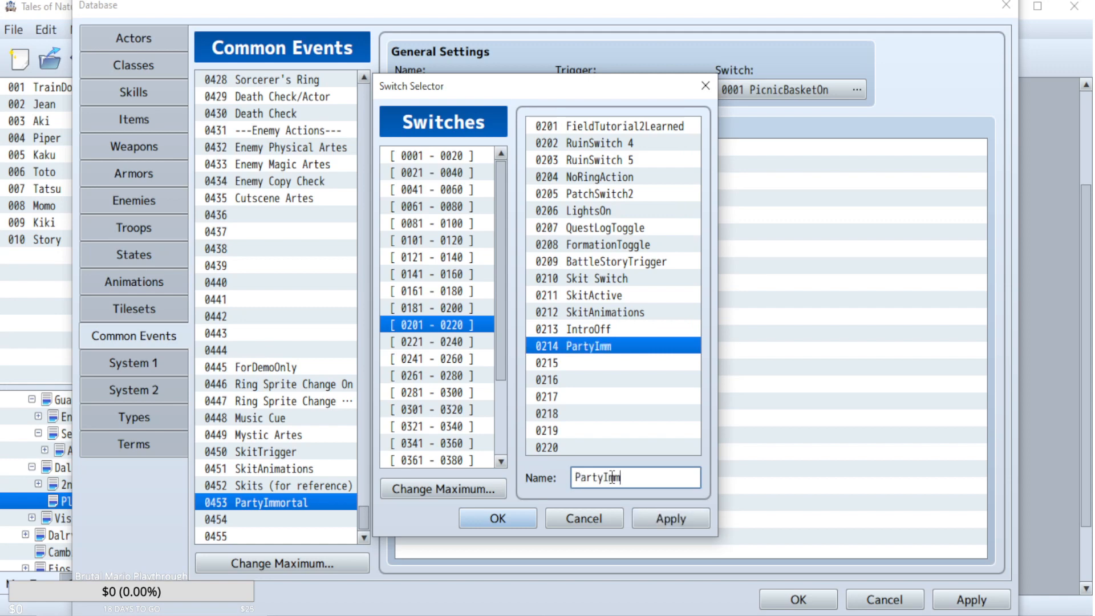
{"action": "key", "text": "BackSpace"}
{"action": "key", "text": "BackSpace"}
{"action": "key", "text": "BackSpace"}
{"action": "key", "text": "BackSpace"}
{"action": "type", "text": "rtal"}
{"action": "key", "text": "Return"}
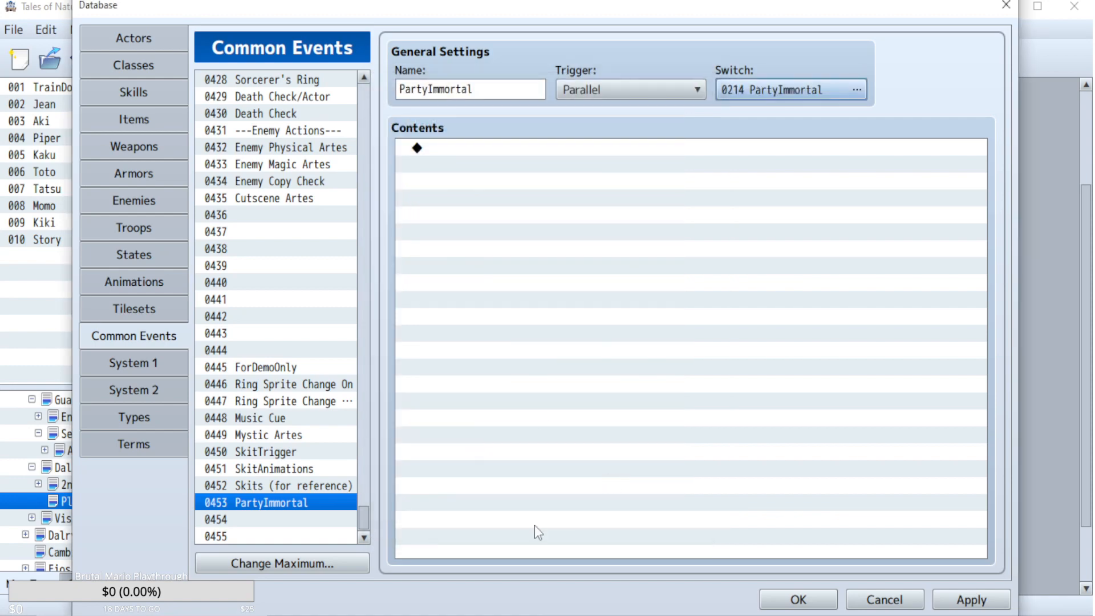
- Start a conditional branch in the PartyImmortal contents and choose actor Aki as its condition
{"action": "double_click", "coordinate": [512, 258]}
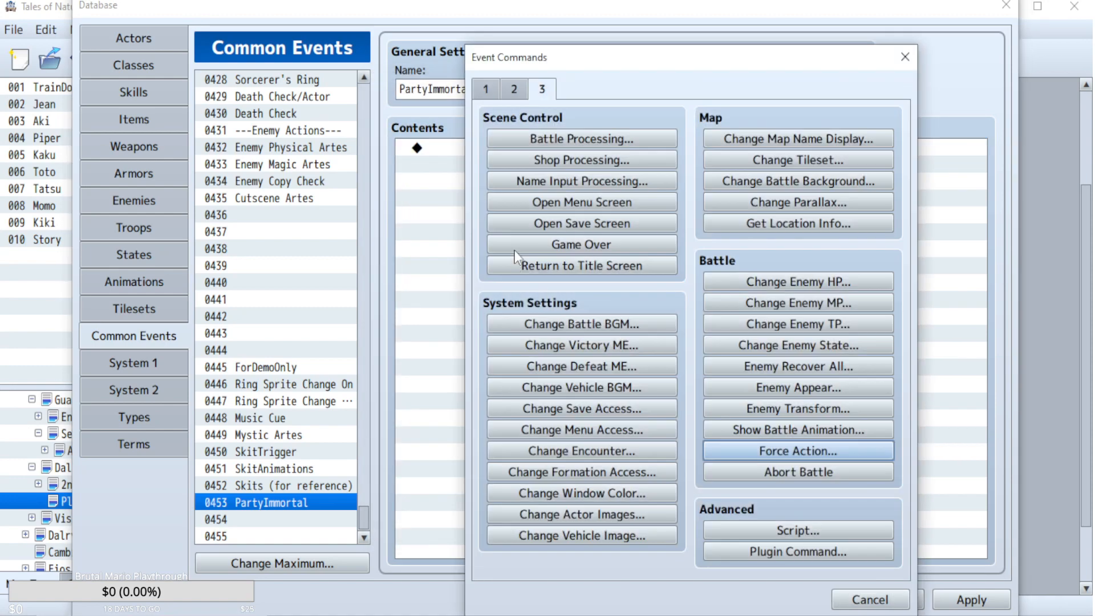
{"action": "left_click", "coordinate": [485, 95]}
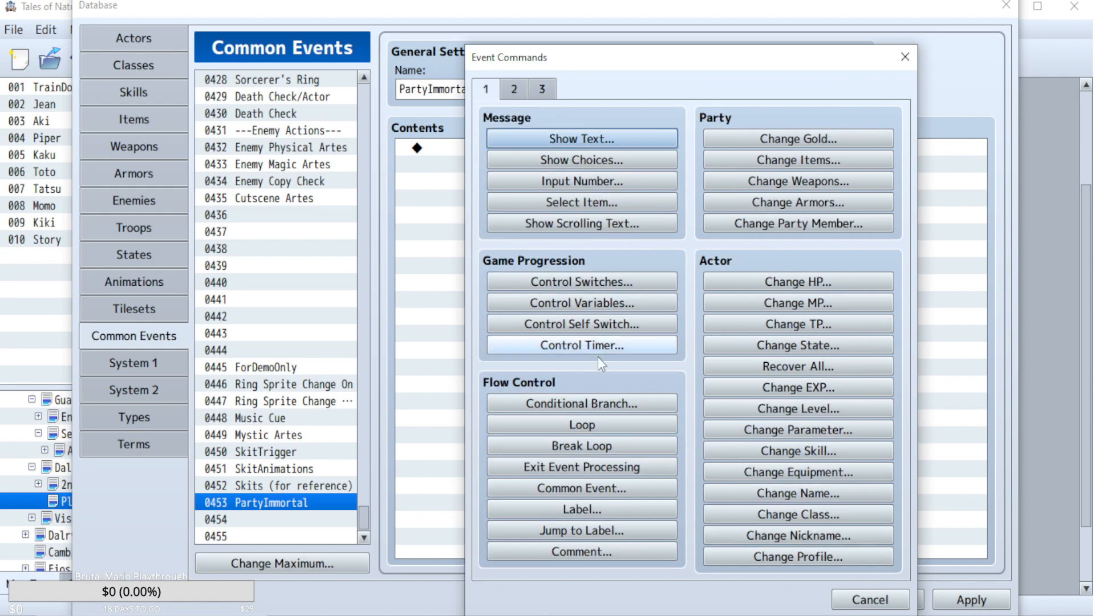
{"action": "left_click", "coordinate": [597, 406]}
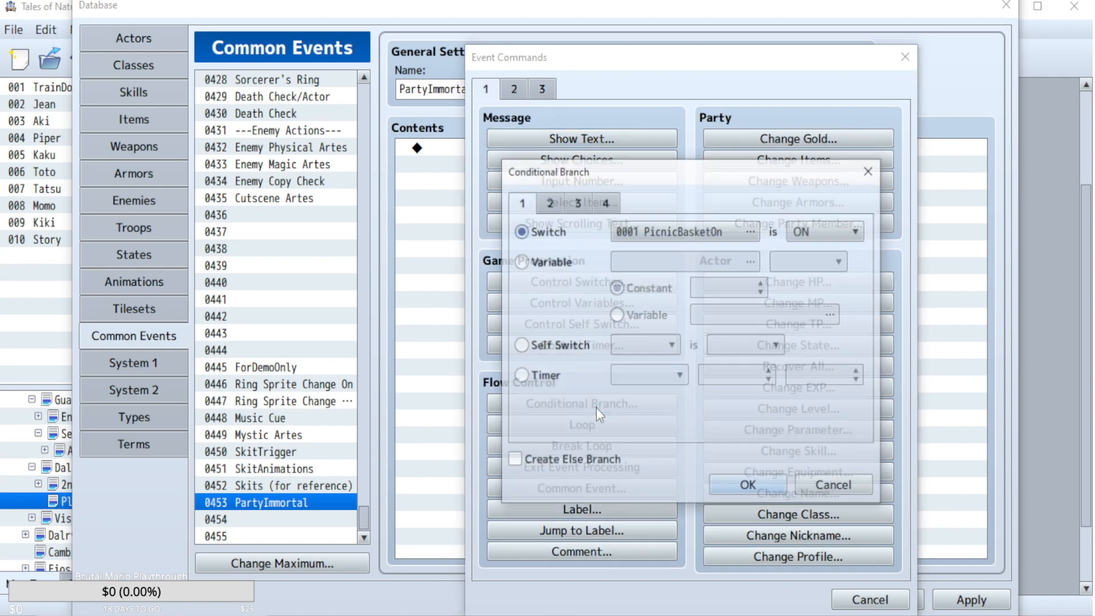
{"action": "left_click", "coordinate": [607, 205]}
{"action": "left_click", "coordinate": [520, 203]}
{"action": "left_click", "coordinate": [551, 205]}
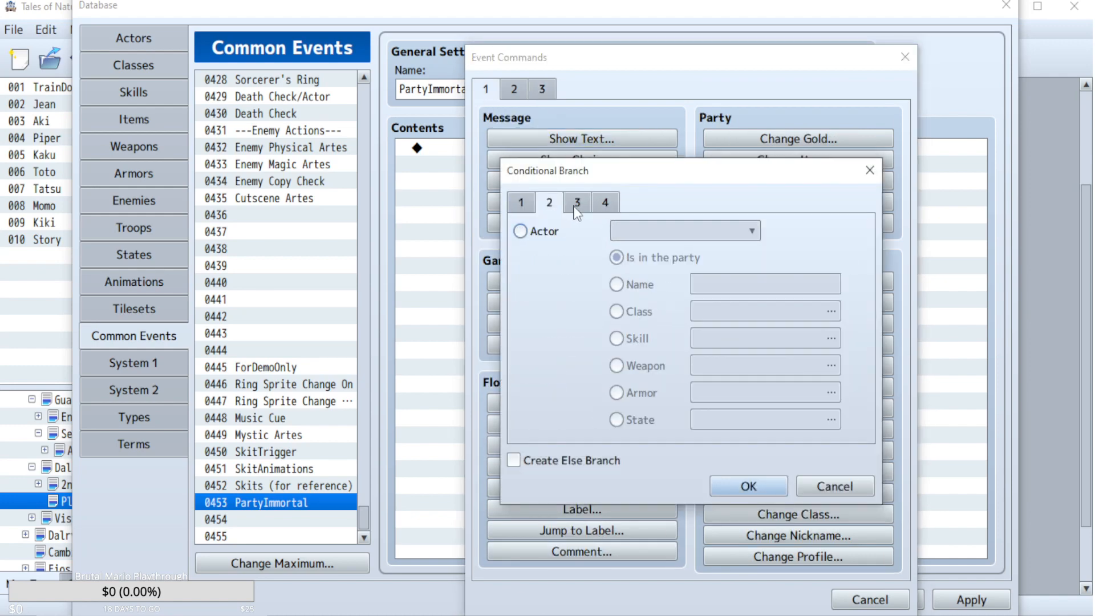
{"action": "left_click", "coordinate": [527, 238]}
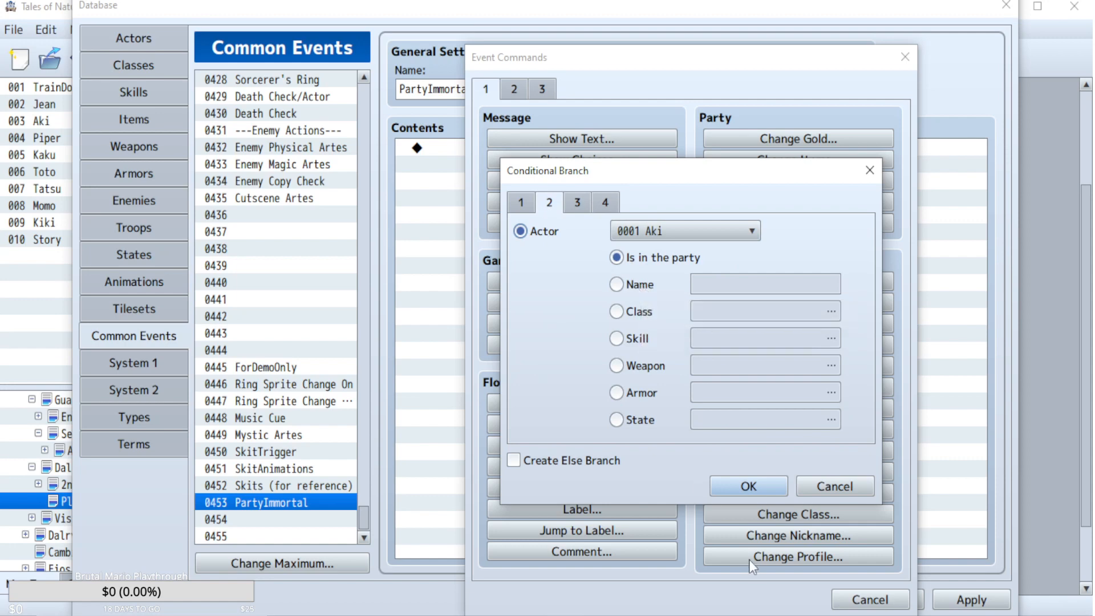
- Examine the other condition types available for the conditional branch, including enemy, gold, item, button, script, switch and variable
{"action": "left_click", "coordinate": [573, 202]}
{"action": "left_click", "coordinate": [547, 203]}
{"action": "left_click", "coordinate": [605, 207]}
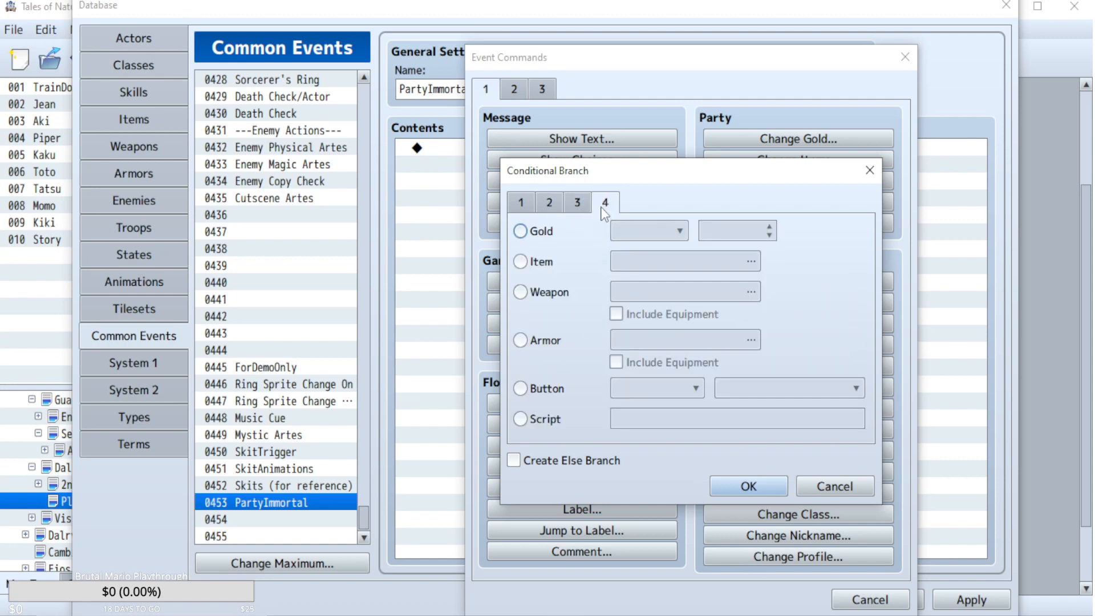
{"action": "left_click", "coordinate": [525, 207]}
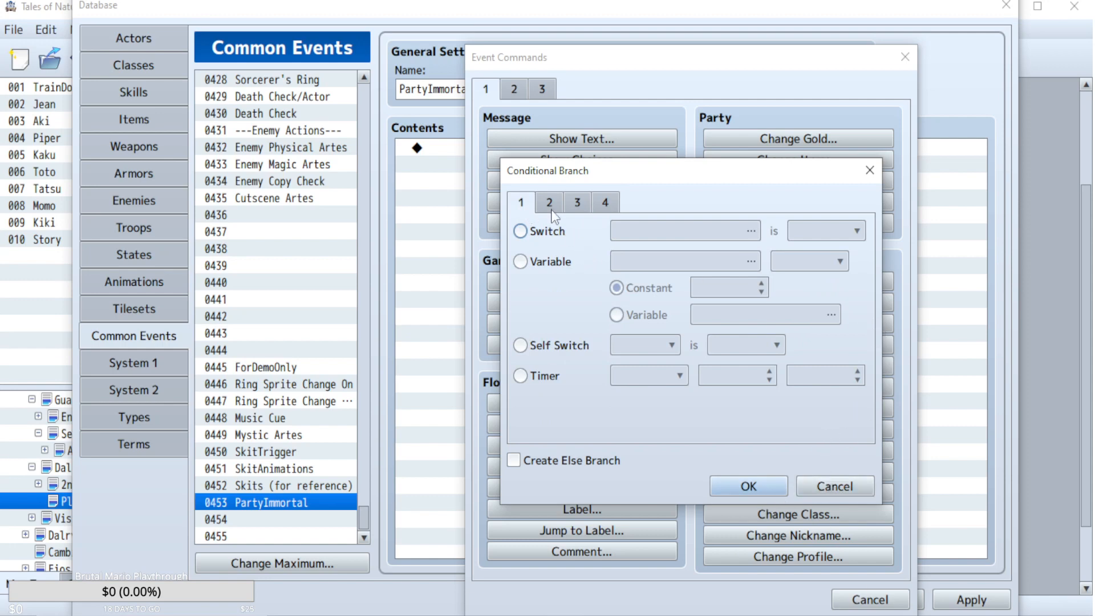
{"action": "left_click", "coordinate": [551, 211]}
{"action": "left_click", "coordinate": [577, 207]}
{"action": "left_click", "coordinate": [603, 206]}
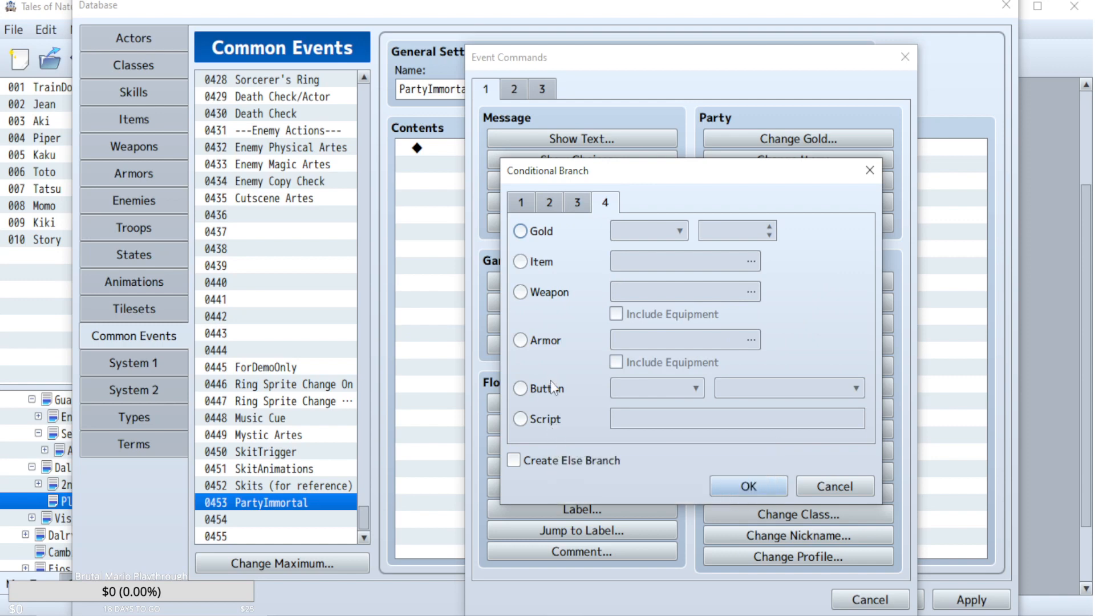
{"action": "left_click", "coordinate": [578, 203]}
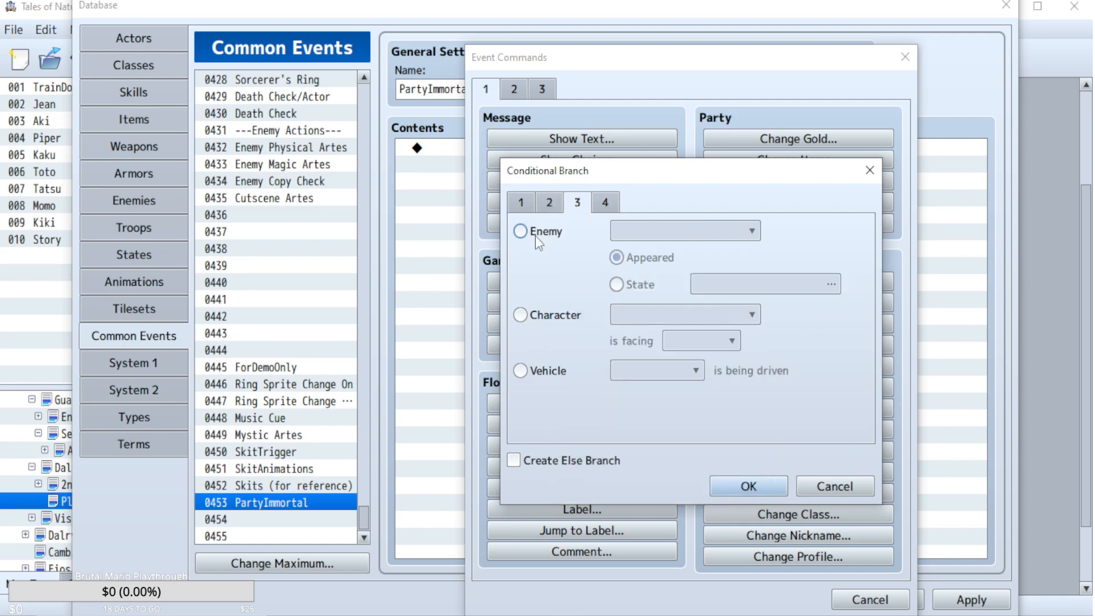
- Insert the conditional branch with the condition that Aki is in the party, after rechecking the switch and variable conditions
{"action": "left_click", "coordinate": [550, 203]}
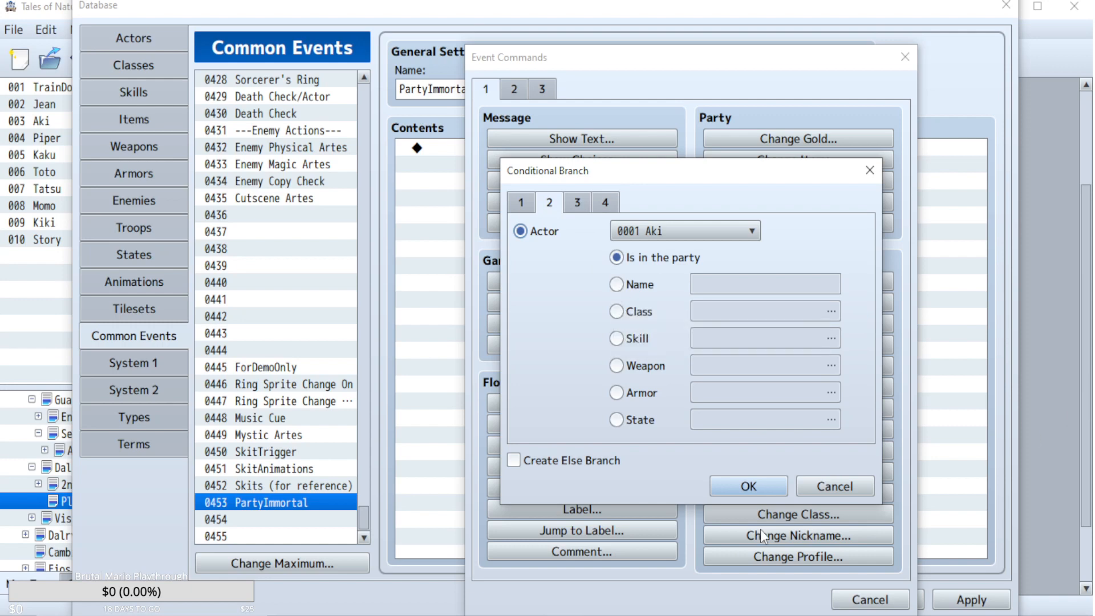
{"action": "left_click", "coordinate": [528, 208]}
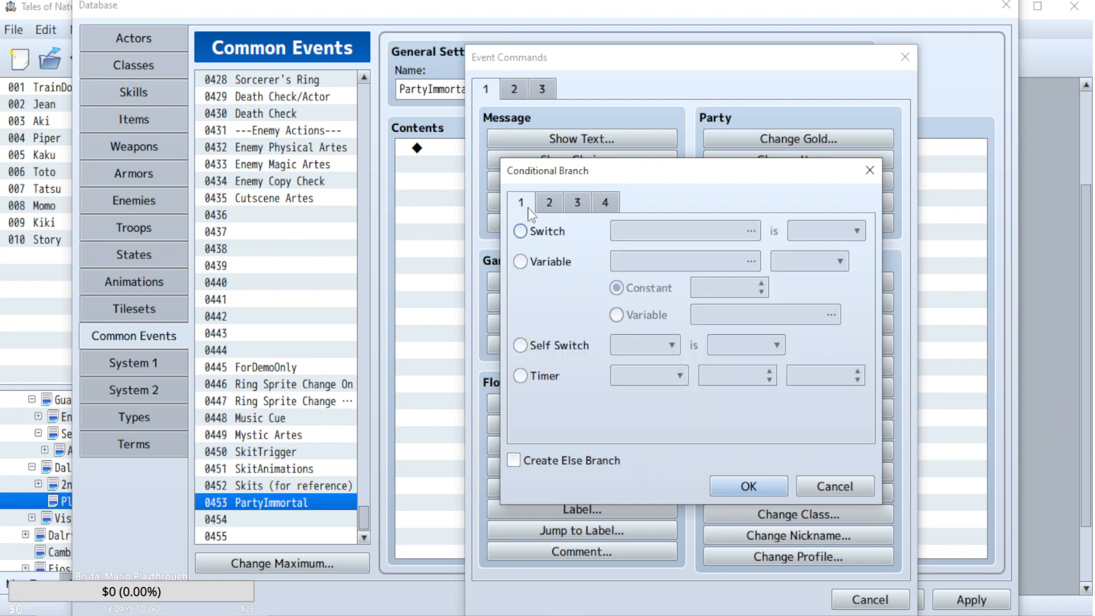
{"action": "left_click", "coordinate": [550, 204]}
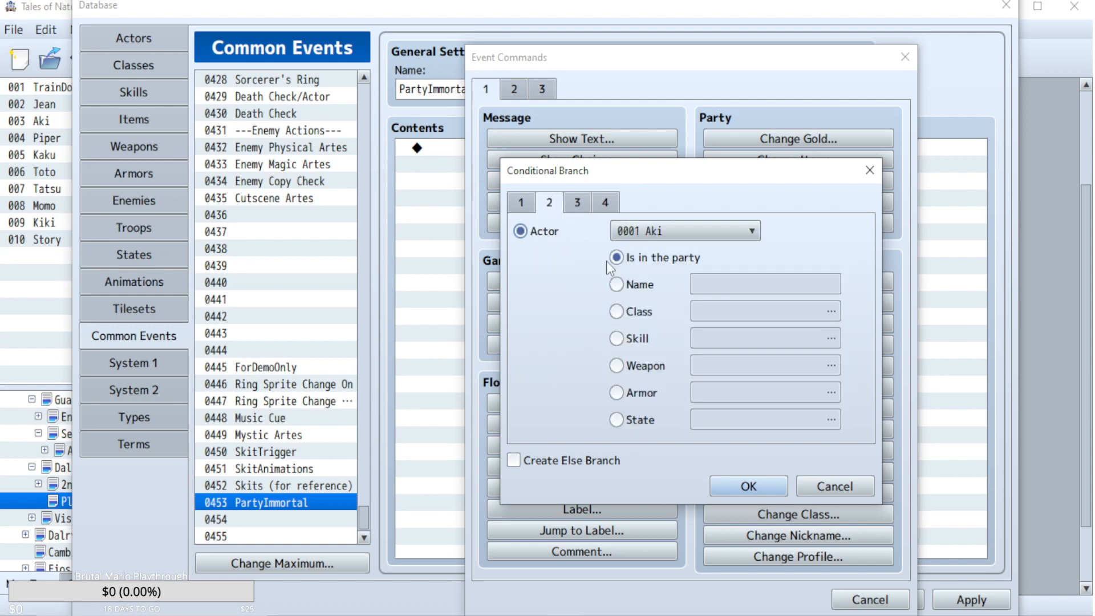
{"action": "left_click", "coordinate": [747, 486]}
{"action": "double_click", "coordinate": [502, 166]}
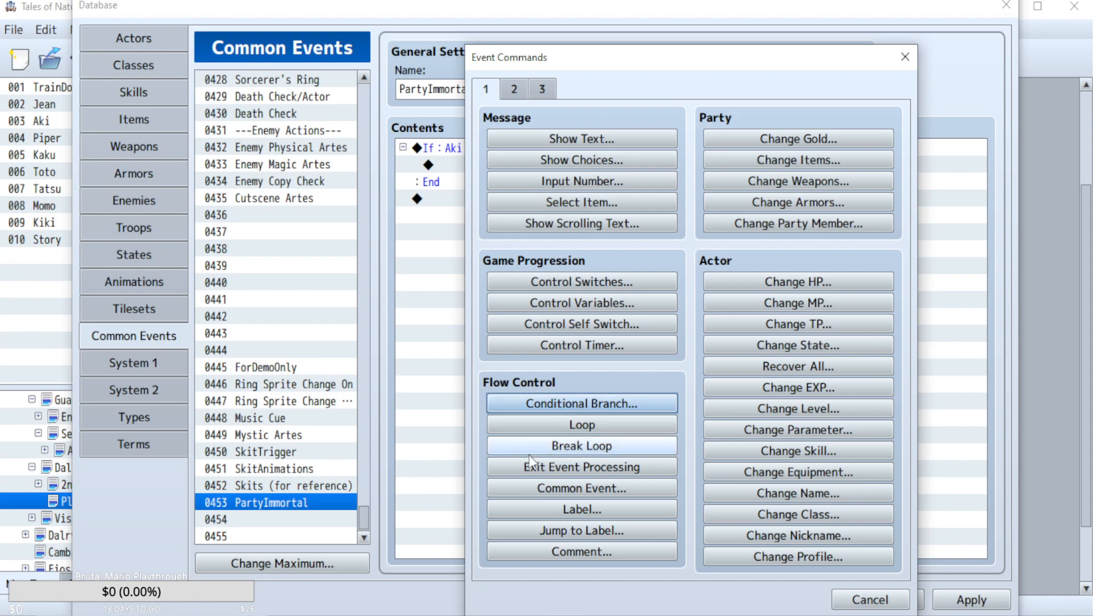
{"action": "left_click", "coordinate": [551, 408]}
{"action": "left_click", "coordinate": [549, 203]}
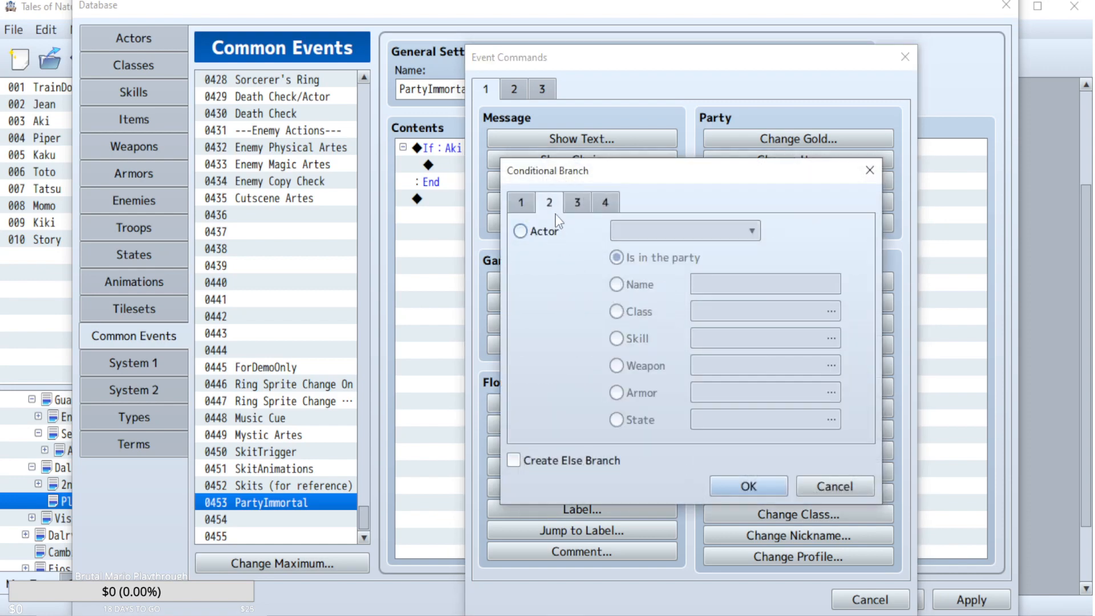
{"action": "left_click", "coordinate": [578, 203]}
{"action": "left_click", "coordinate": [549, 203]}
{"action": "left_click", "coordinate": [606, 203]}
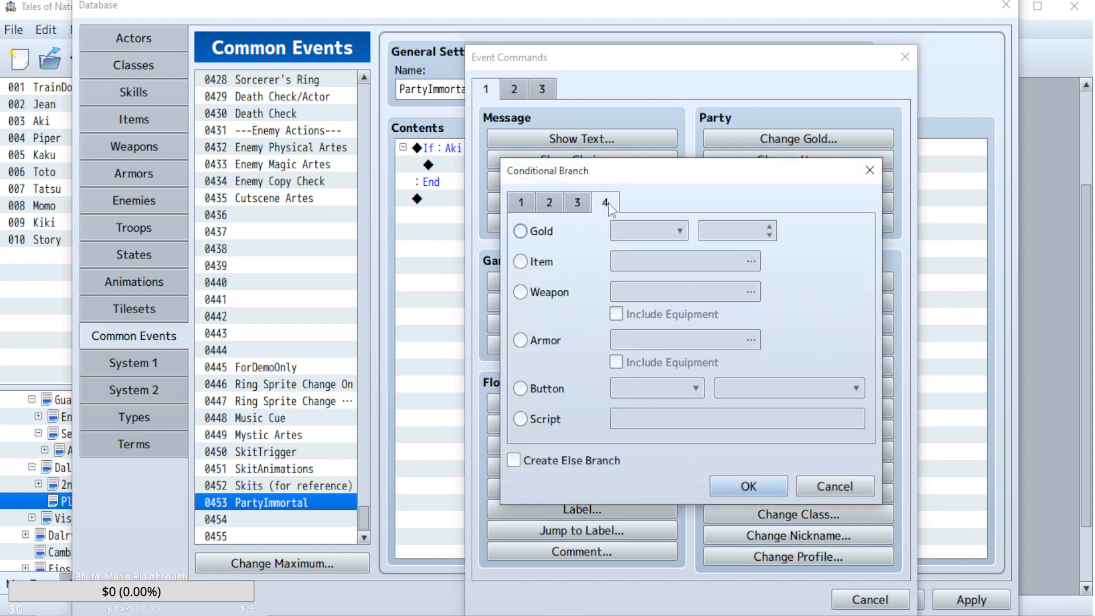
{"action": "left_click", "coordinate": [517, 204]}
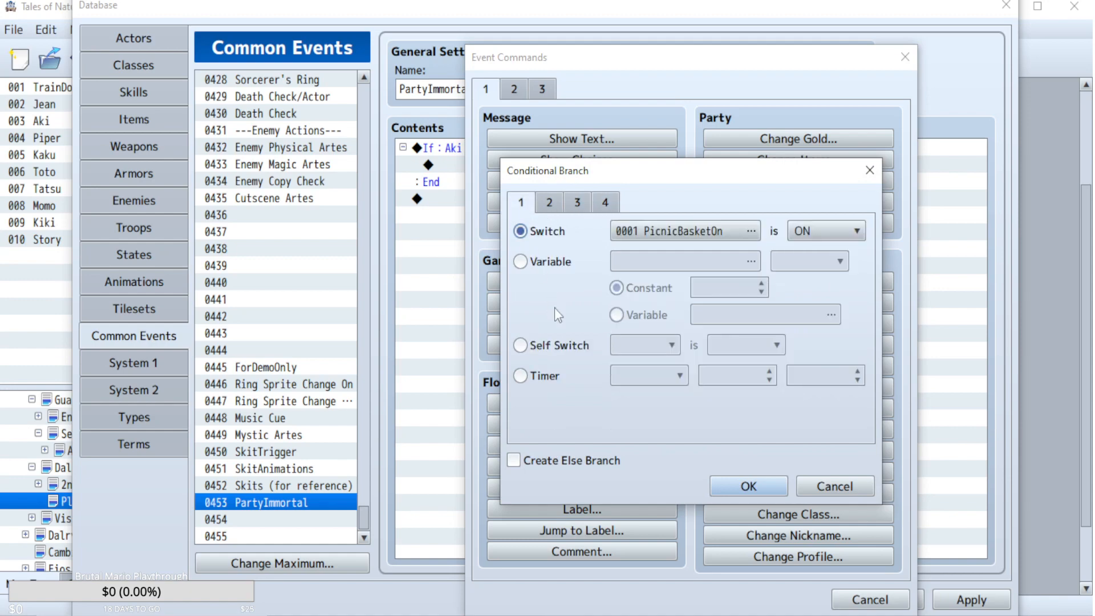
{"action": "left_click", "coordinate": [834, 486]}
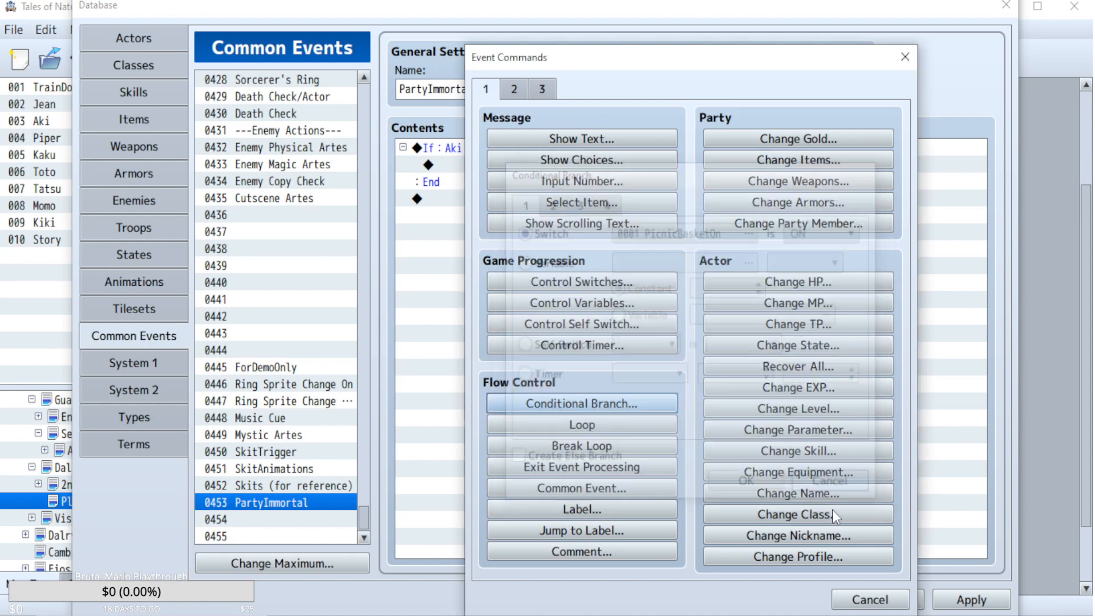
{"action": "left_click", "coordinate": [870, 600]}
- Apply the changes and copy both Control Variables commands from the Aki HP/TP common event to above the Aki branch in PartyImmortal
{"action": "left_click", "coordinate": [970, 600]}
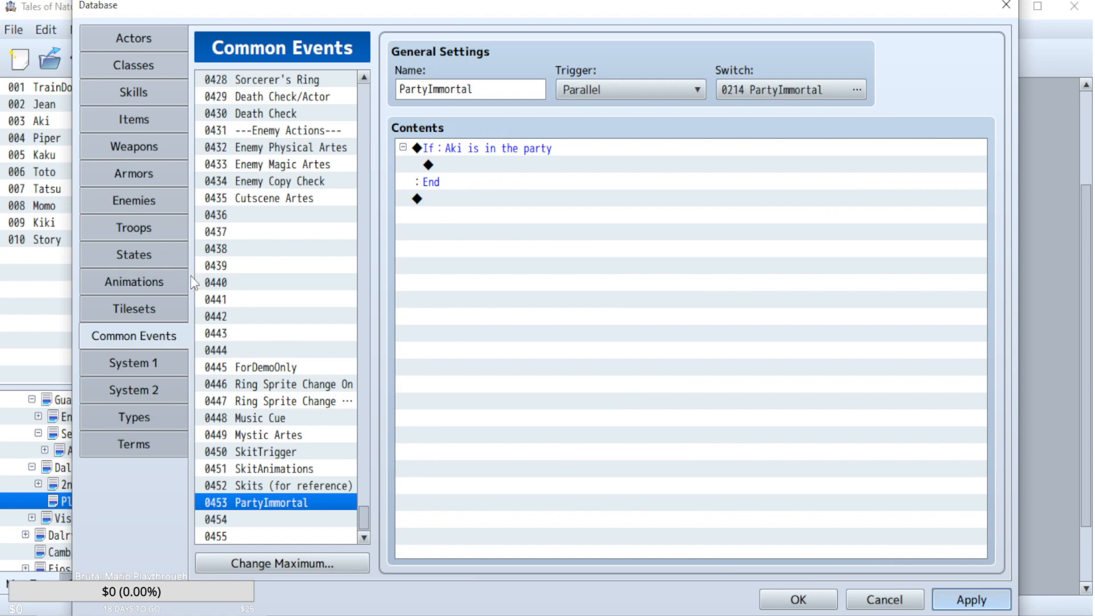
{"action": "left_click_drag", "start_coordinate": [368, 521], "coordinate": [367, 98]}
{"action": "left_click", "coordinate": [282, 198]}
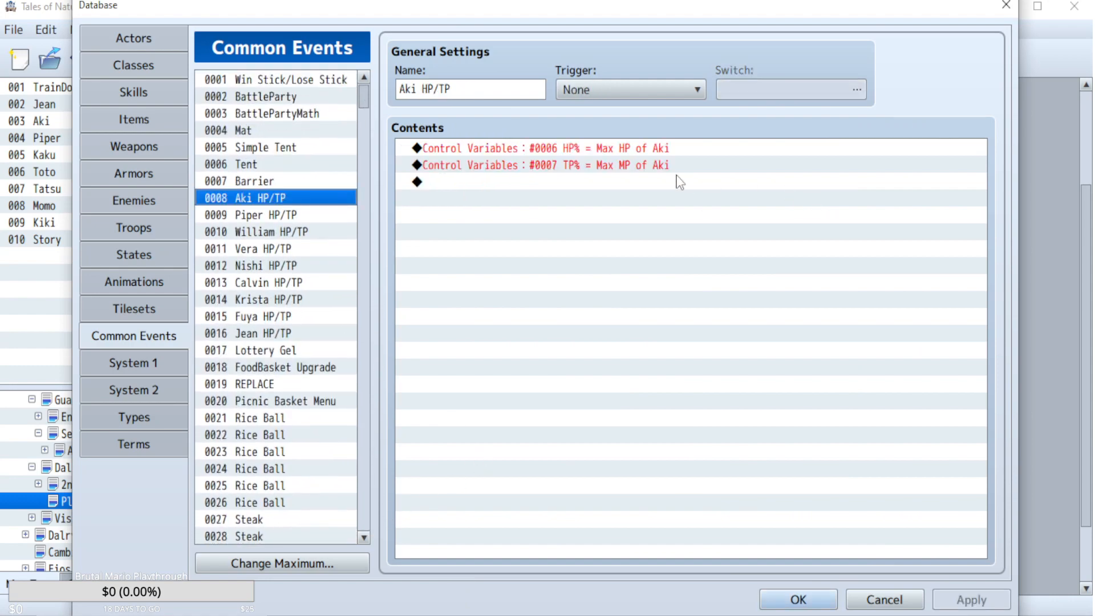
{"action": "left_click_drag", "start_coordinate": [643, 149], "coordinate": [649, 167]}
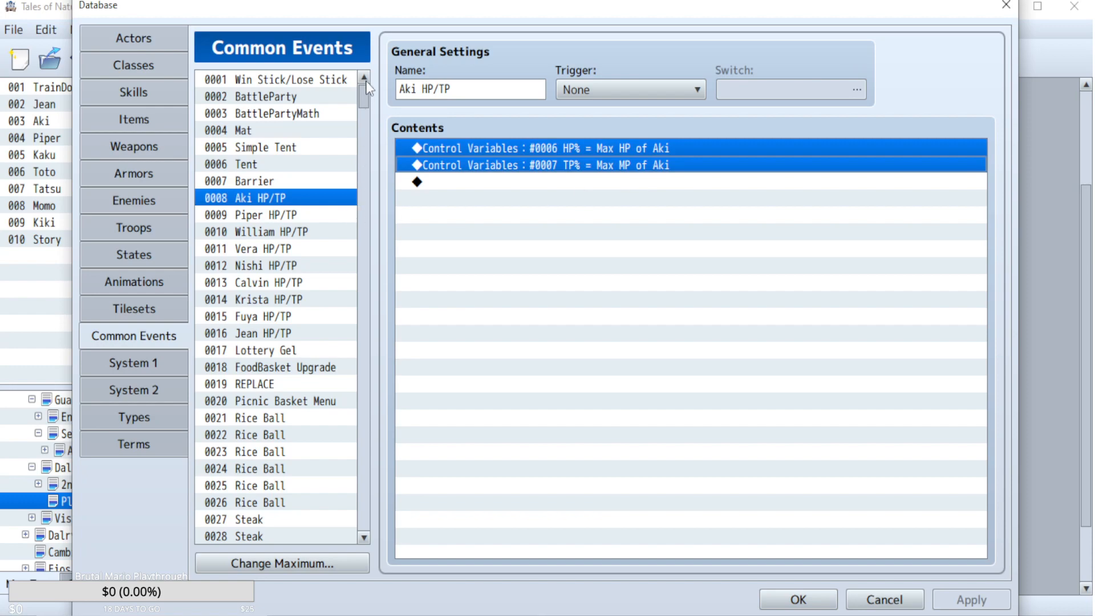
{"action": "left_click_drag", "start_coordinate": [367, 92], "coordinate": [368, 527]}
{"action": "left_click", "coordinate": [295, 503]}
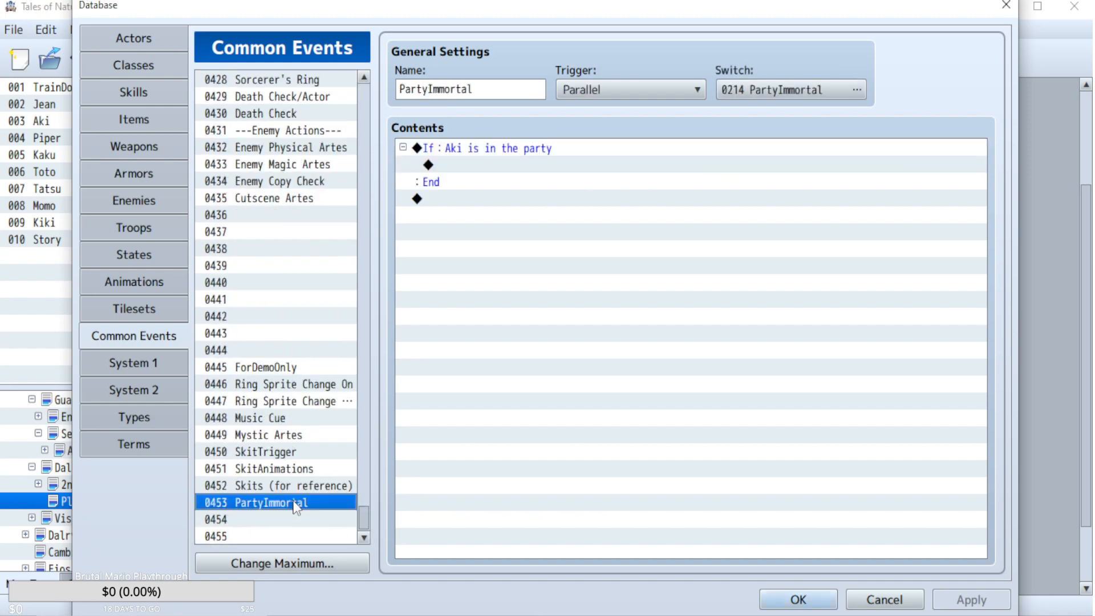
{"action": "left_click", "coordinate": [544, 149]}
{"action": "key", "text": "ctrl+v"}
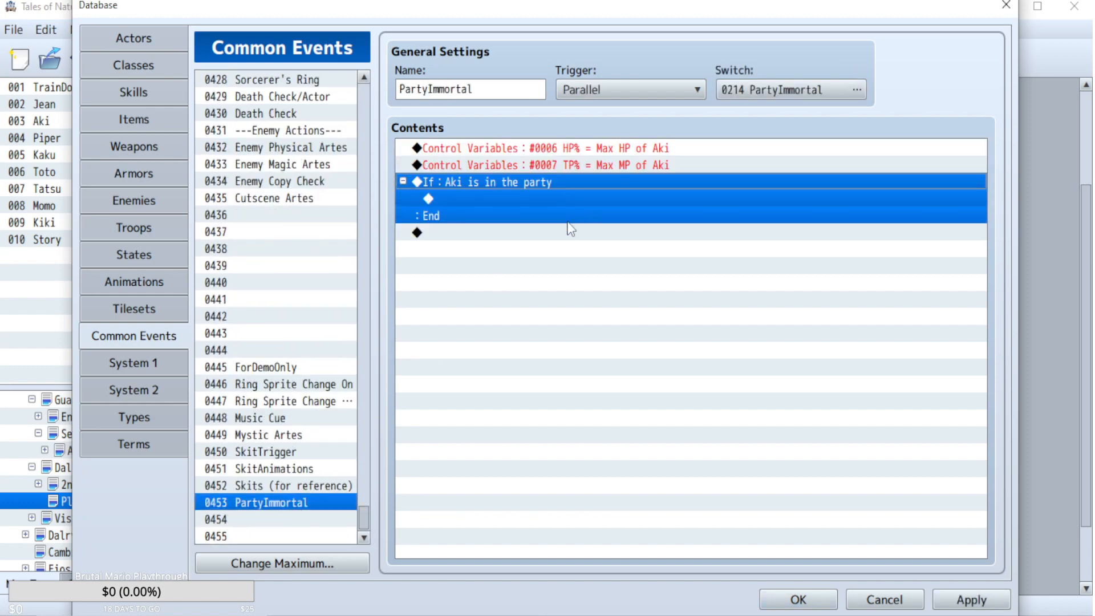
{"action": "double_click", "coordinate": [528, 198]}
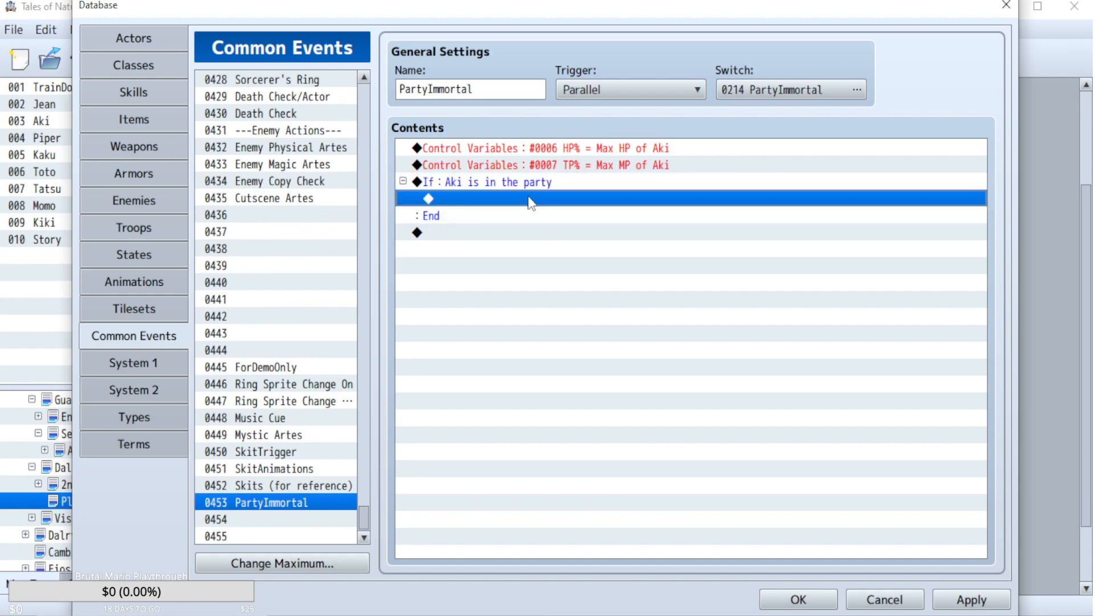
{"action": "left_click", "coordinate": [567, 403]}
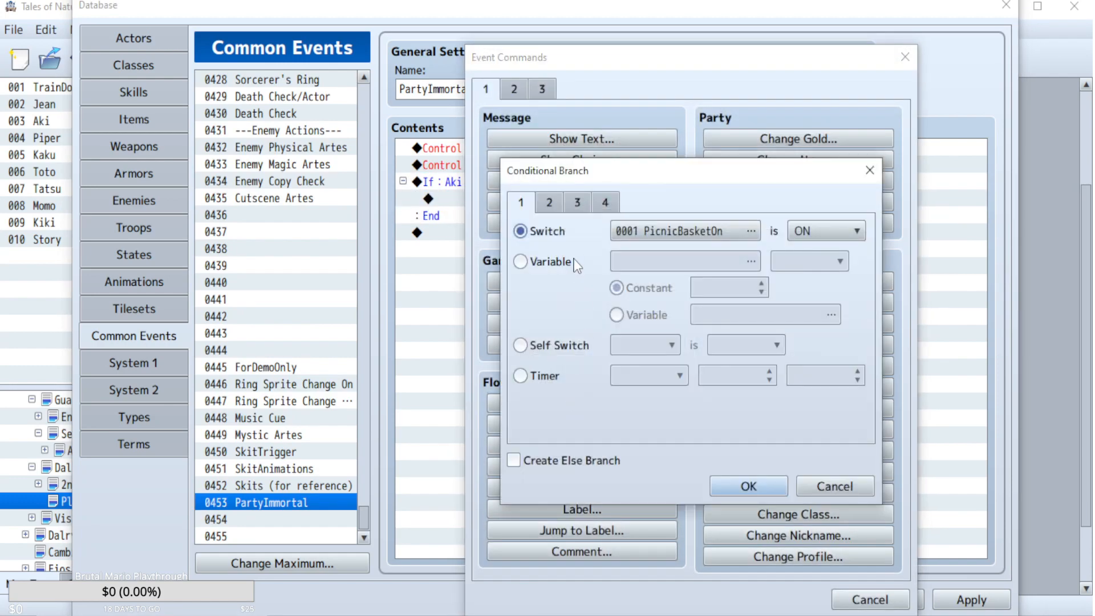
{"action": "left_click", "coordinate": [838, 488]}
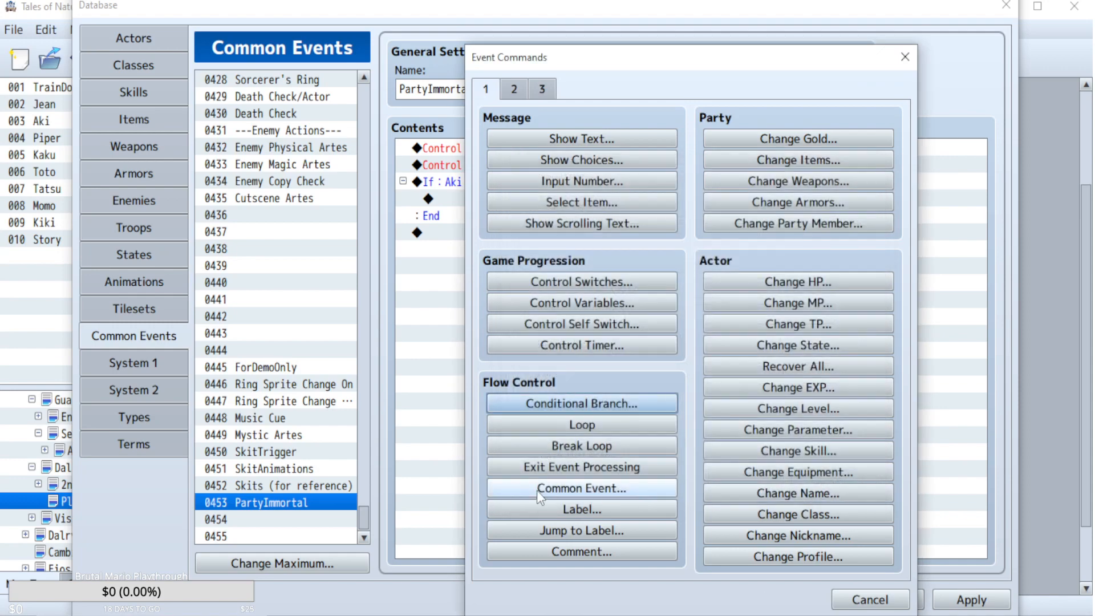
{"action": "left_click", "coordinate": [879, 600]}
- Examine how the Aki HP/TP, BattleParty and Simple Tent common events handle party members' HP, and return to PartyImmortal
{"action": "left_click_drag", "start_coordinate": [364, 518], "coordinate": [371, 86]}
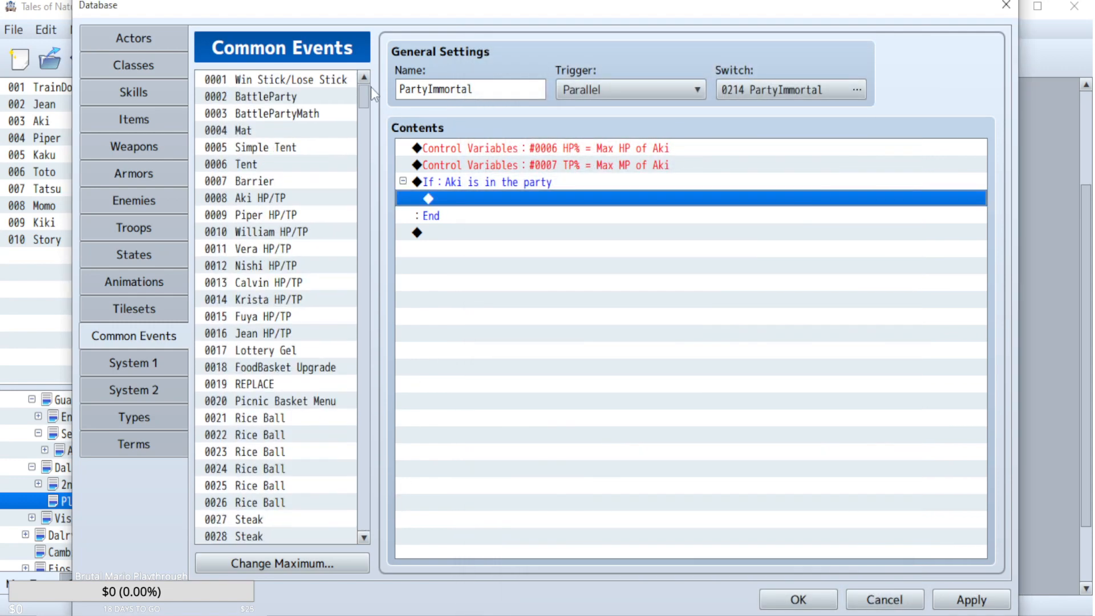
{"action": "left_click", "coordinate": [279, 199]}
{"action": "left_click", "coordinate": [268, 99]}
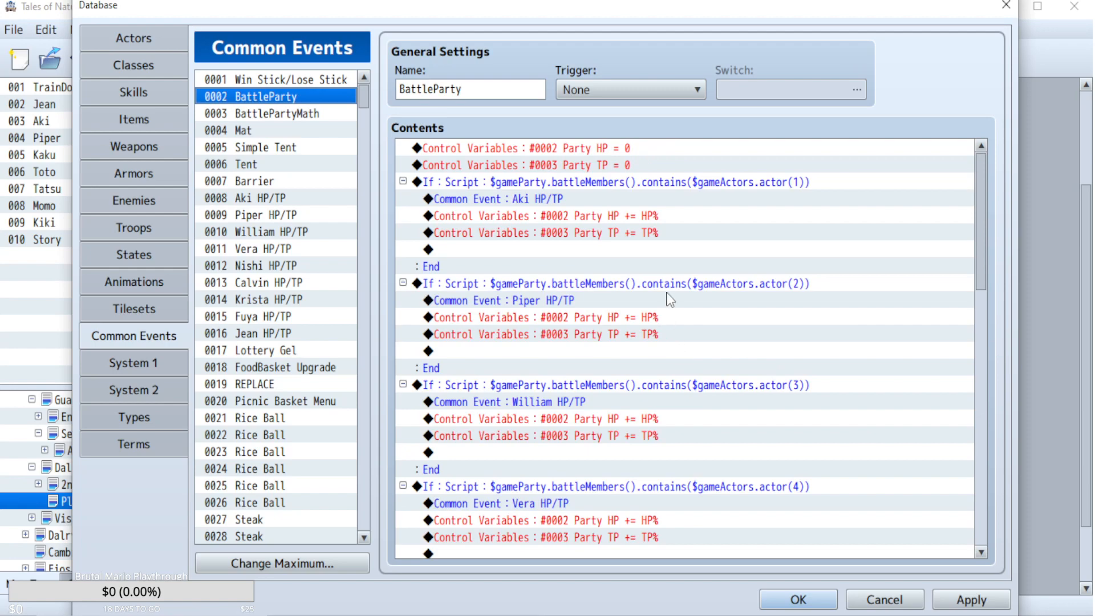
{"action": "scroll", "coordinate": [895, 365], "scroll_direction": "down", "scroll_amount": 4}
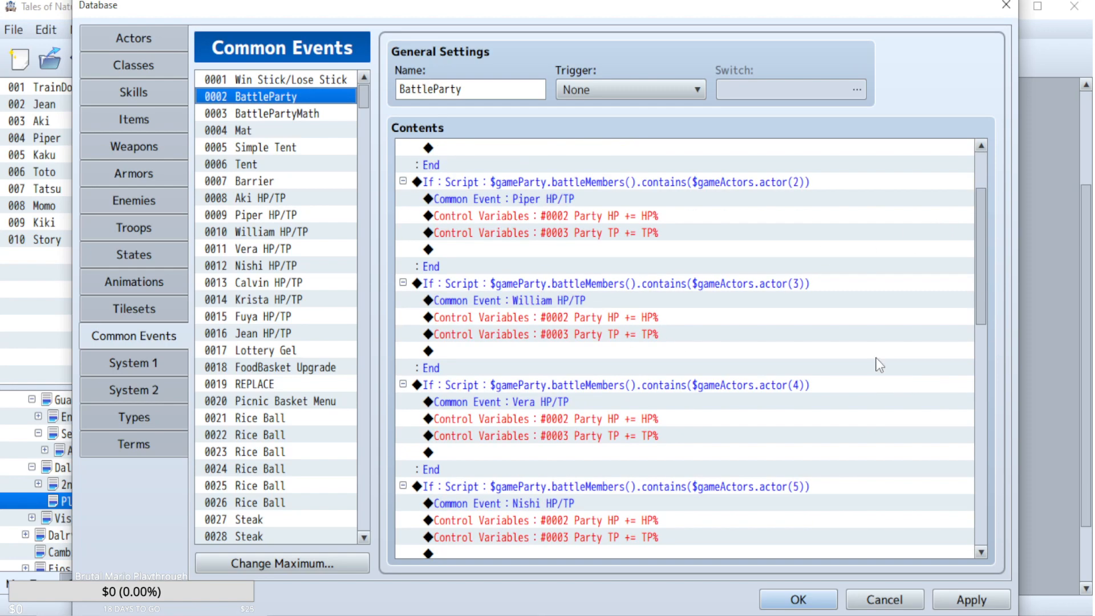
{"action": "left_click_drag", "start_coordinate": [981, 338], "coordinate": [981, 339]}
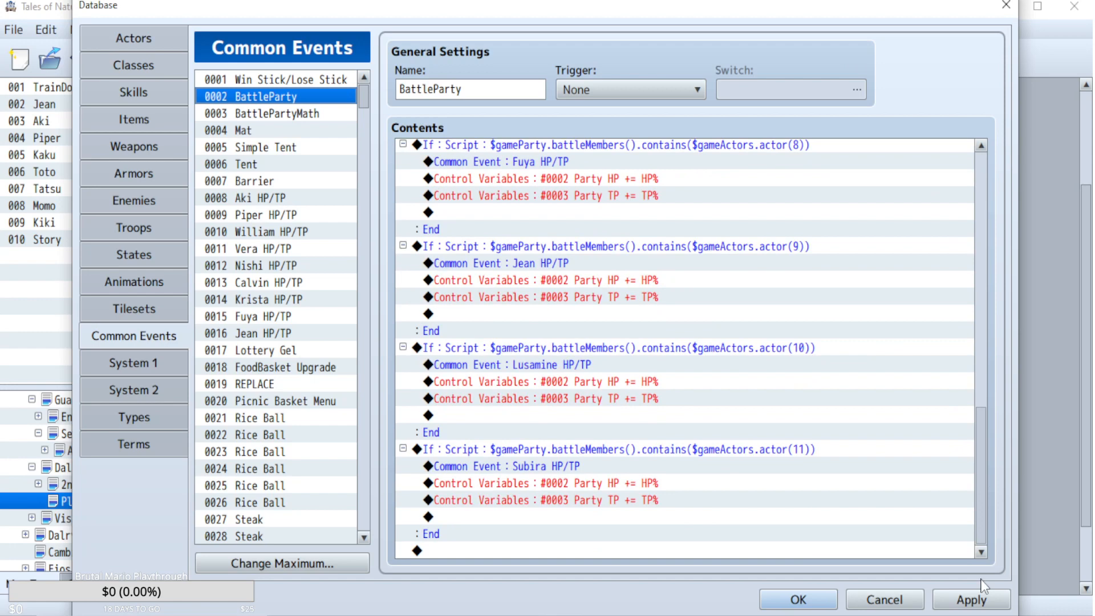
{"action": "left_click", "coordinate": [268, 148]}
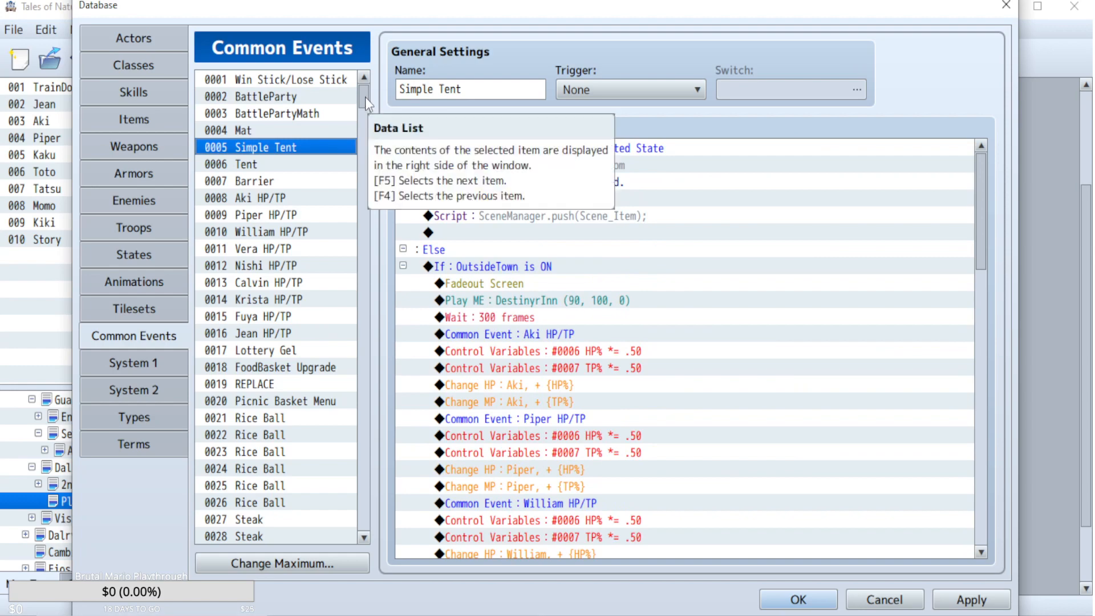
{"action": "left_click_drag", "start_coordinate": [365, 97], "coordinate": [365, 265]}
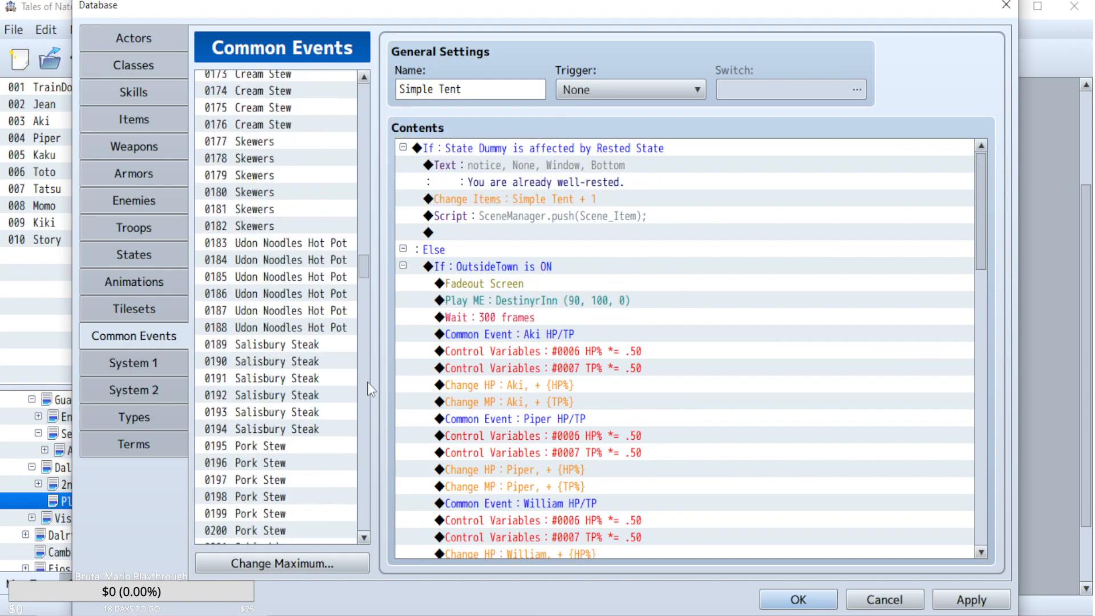
{"action": "left_click_drag", "start_coordinate": [367, 382], "coordinate": [357, 528]}
{"action": "left_click", "coordinate": [303, 503]}
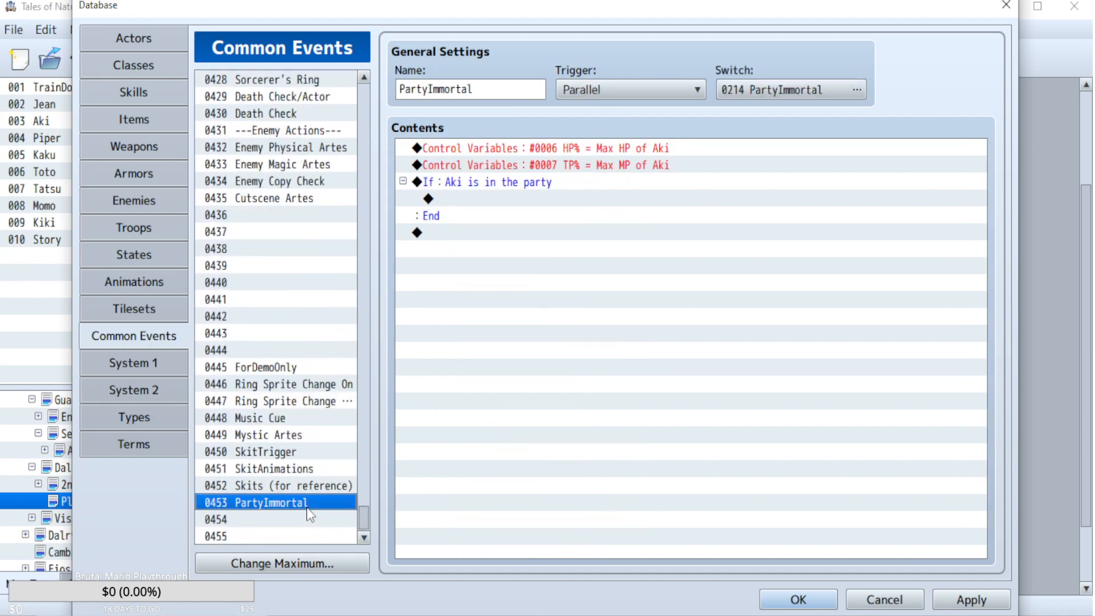
- Start a conditional branch nested inside the Aki branch and choose variable 0006 HP% as its condition
{"action": "double_click", "coordinate": [460, 199]}
{"action": "left_click", "coordinate": [573, 404]}
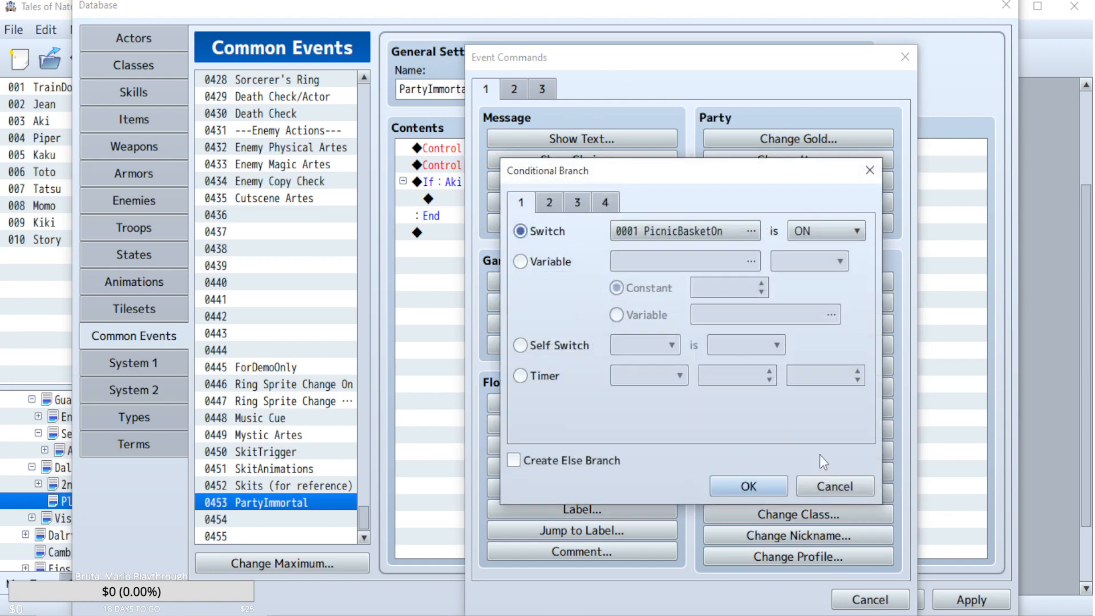
{"action": "left_click", "coordinate": [834, 486]}
{"action": "left_click_drag", "start_coordinate": [661, 63], "coordinate": [870, 34]}
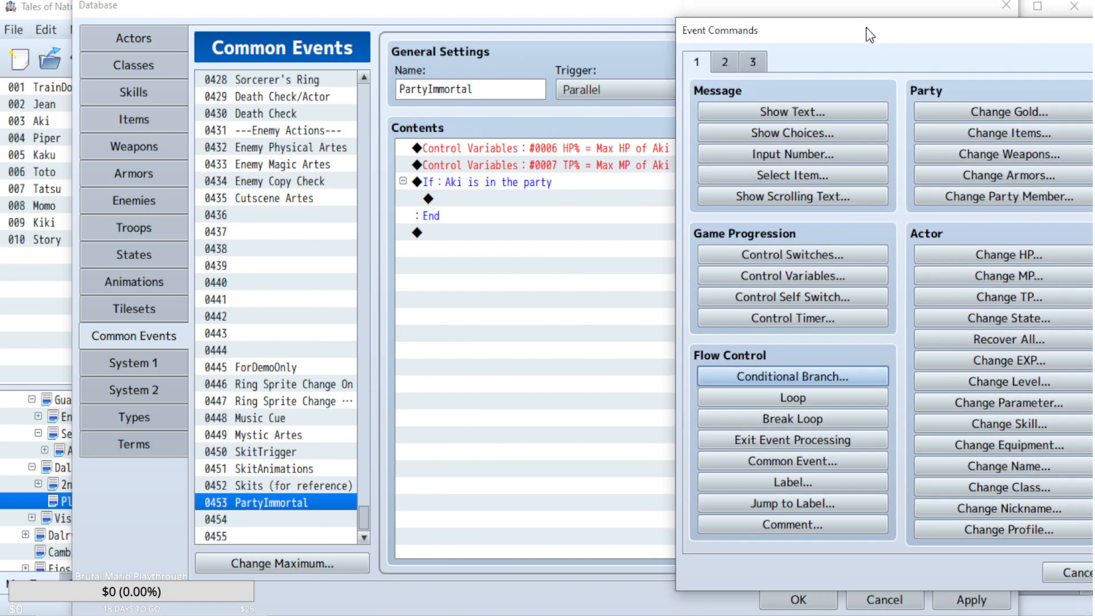
{"action": "left_click", "coordinate": [826, 378]}
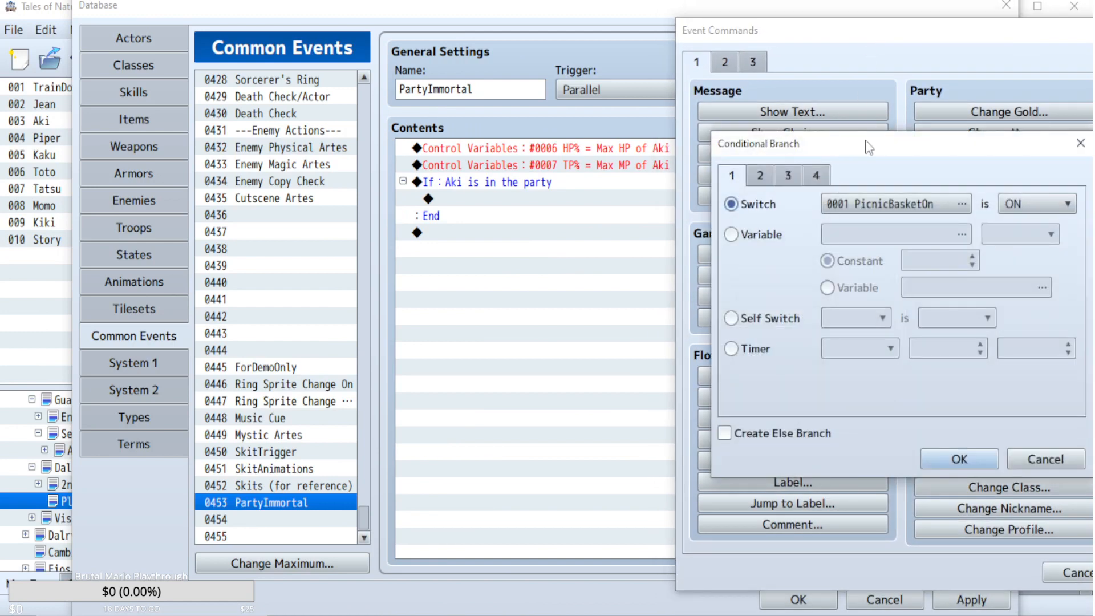
{"action": "left_click_drag", "start_coordinate": [869, 147], "coordinate": [616, 245]}
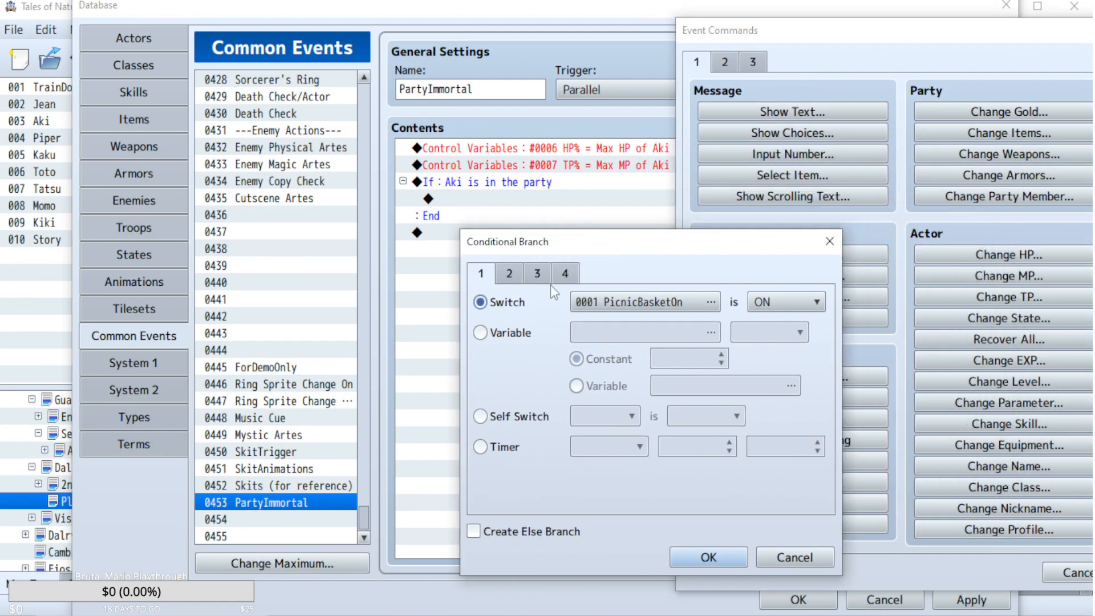
{"action": "left_click", "coordinate": [495, 337]}
{"action": "left_click", "coordinate": [711, 332]}
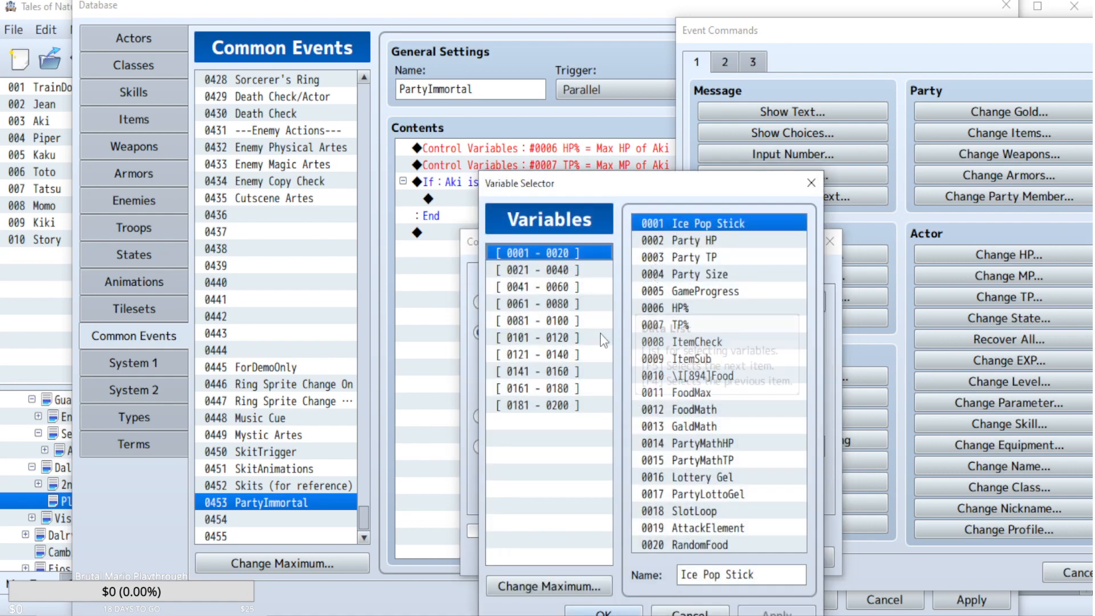
{"action": "double_click", "coordinate": [676, 311]}
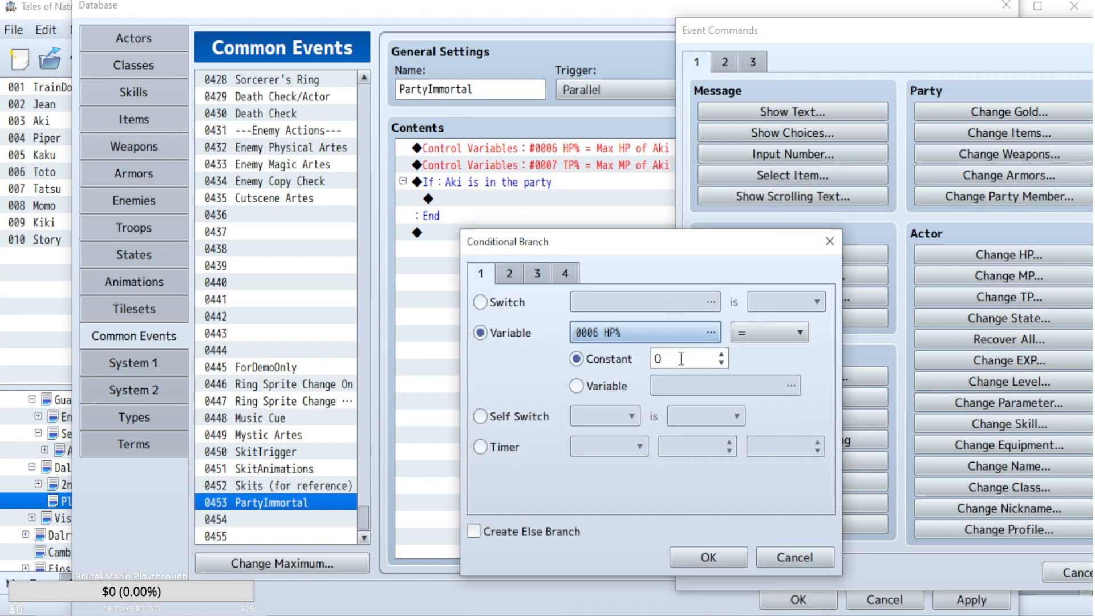
- Set the condition to HP% < constant 1 and insert the nested branch with an Else branch
{"action": "left_click", "coordinate": [758, 335]}
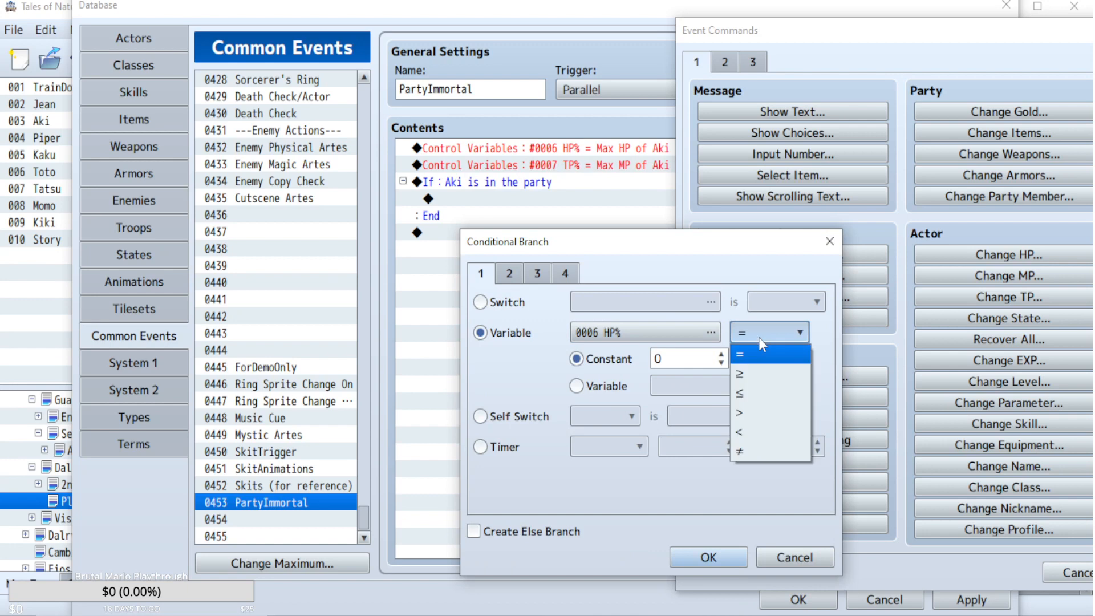
{"action": "left_click", "coordinate": [744, 393]}
{"action": "left_click", "coordinate": [678, 359]}
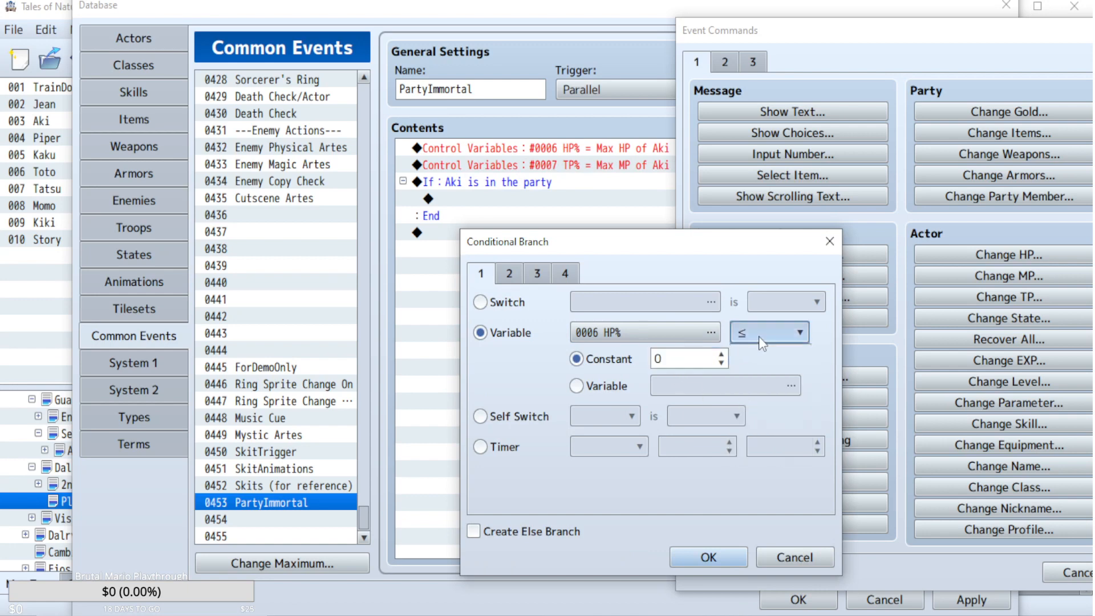
{"action": "left_click", "coordinate": [763, 335]}
{"action": "left_click", "coordinate": [744, 431]}
{"action": "left_click", "coordinate": [668, 360]}
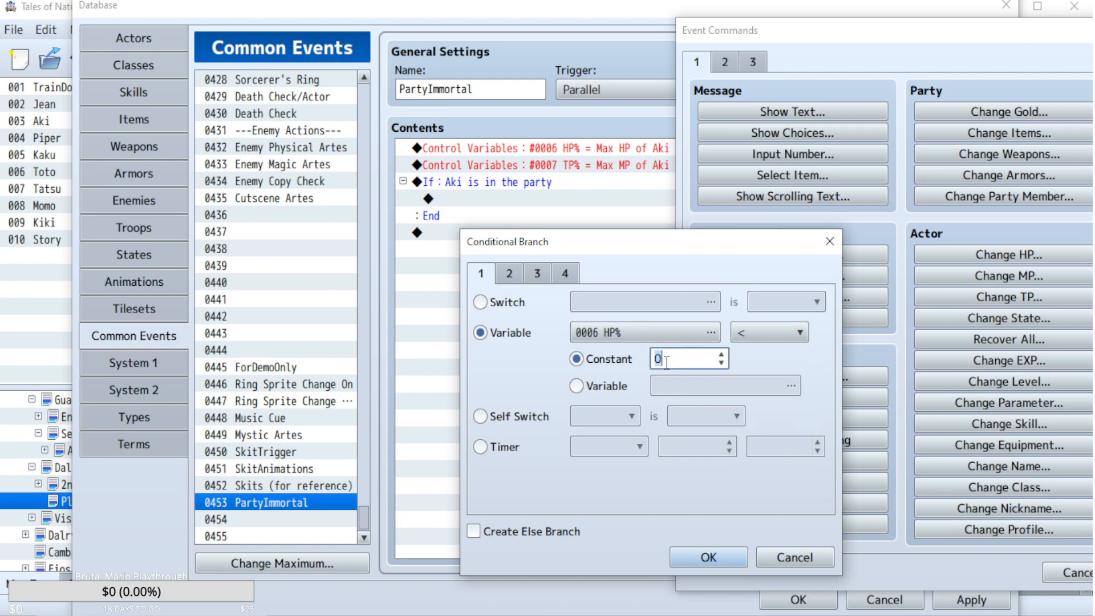
{"action": "type", "text": "1"}
{"action": "left_click", "coordinate": [549, 533]}
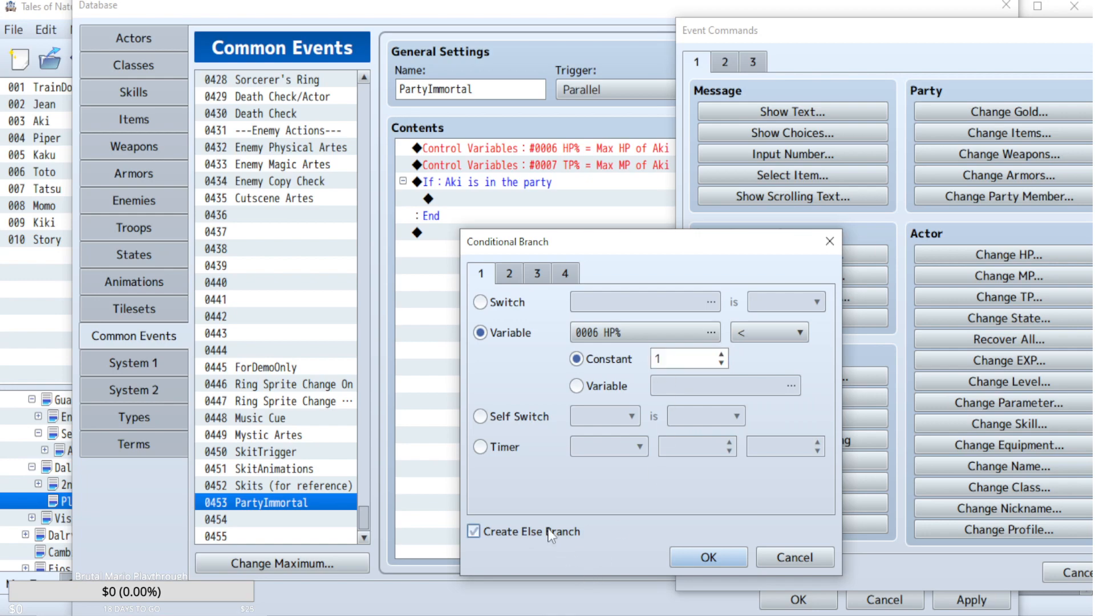
{"action": "left_click", "coordinate": [700, 559]}
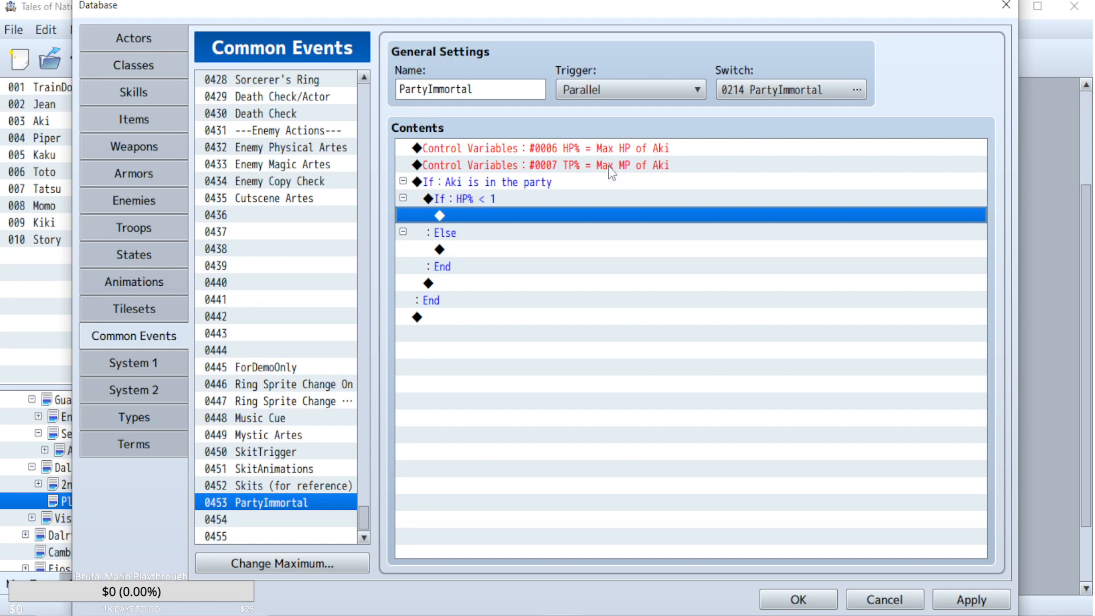
- Delete the Control Variables command for #0007 TP% from the PartyImmortal contents
{"action": "left_click", "coordinate": [578, 164]}
{"action": "key", "text": "Delete"}
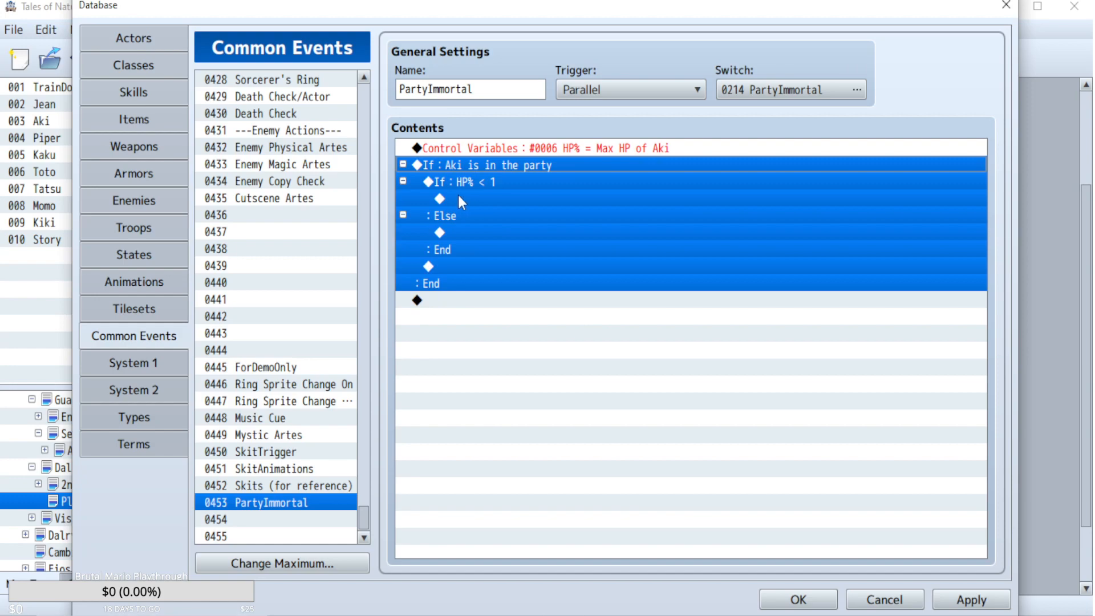
{"action": "left_click", "coordinate": [478, 183]}
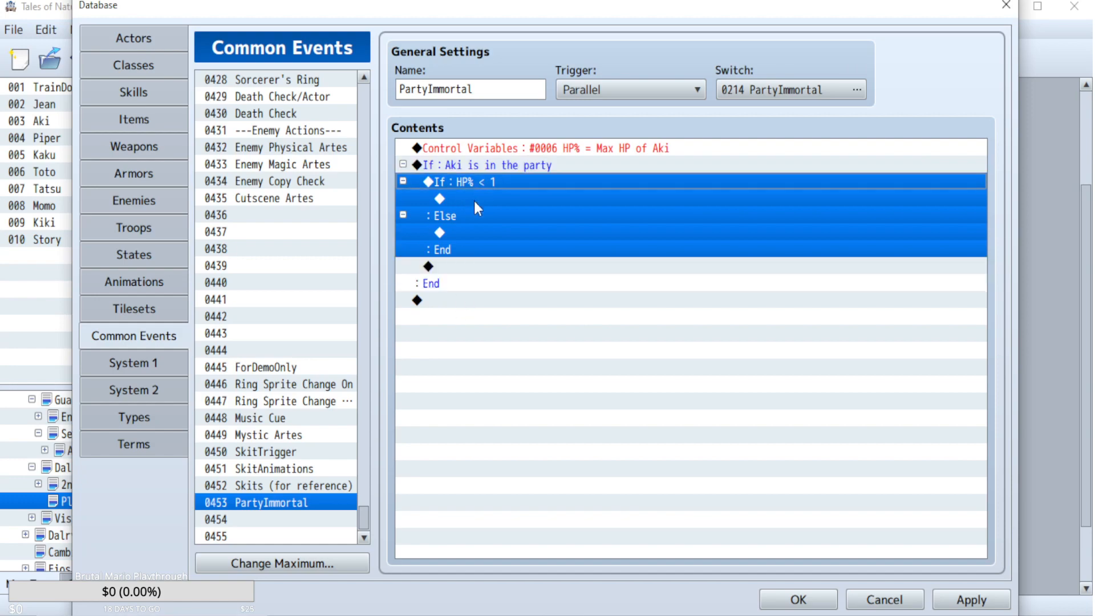
- Insert a Change HP command inside the HP% < 1 branch that increases Aki's HP by a constant 1
{"action": "double_click", "coordinate": [473, 198]}
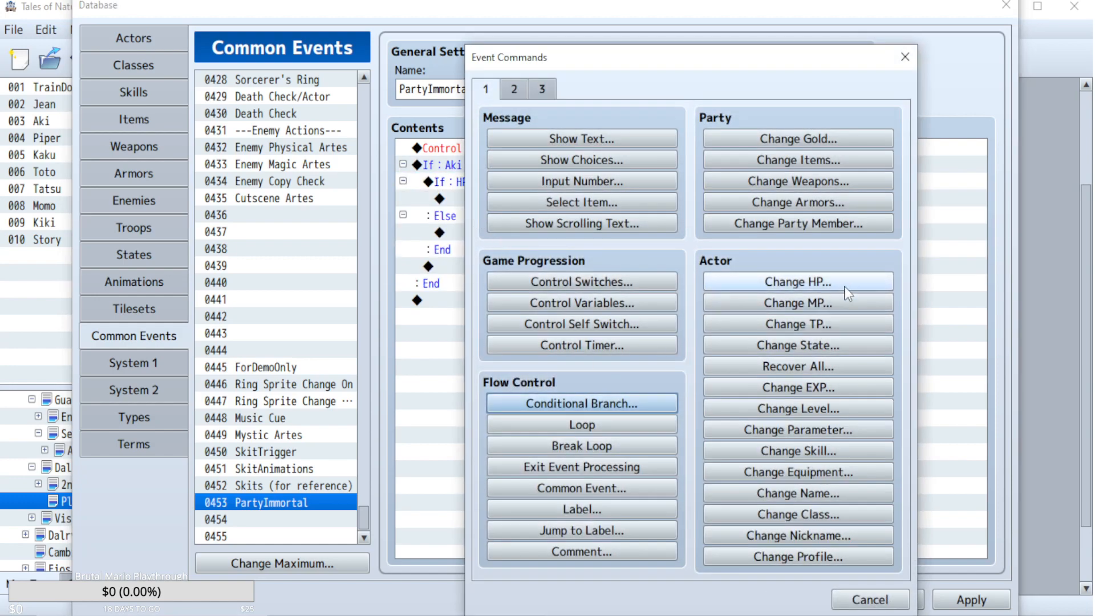
{"action": "left_click", "coordinate": [737, 281]}
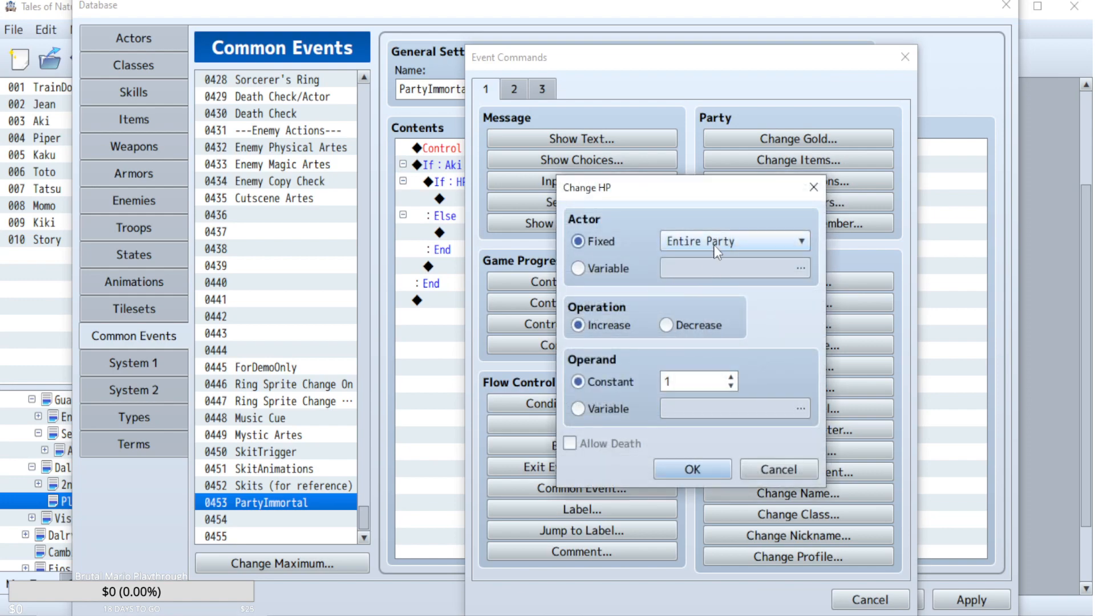
{"action": "left_click", "coordinate": [730, 241]}
{"action": "left_click", "coordinate": [680, 275]}
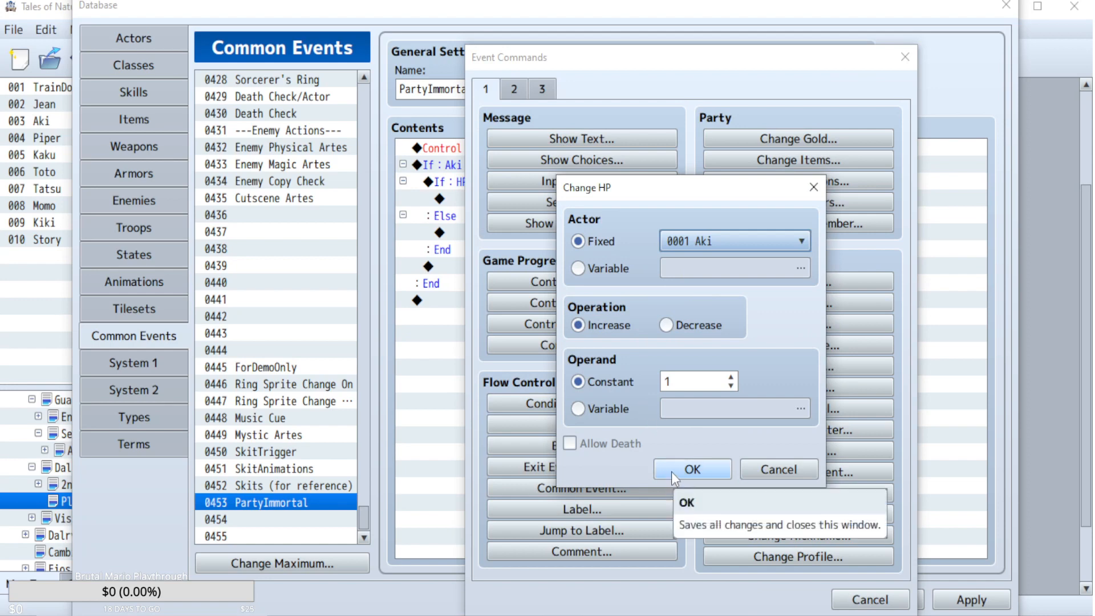
{"action": "left_click", "coordinate": [582, 409]}
{"action": "left_click", "coordinate": [577, 383]}
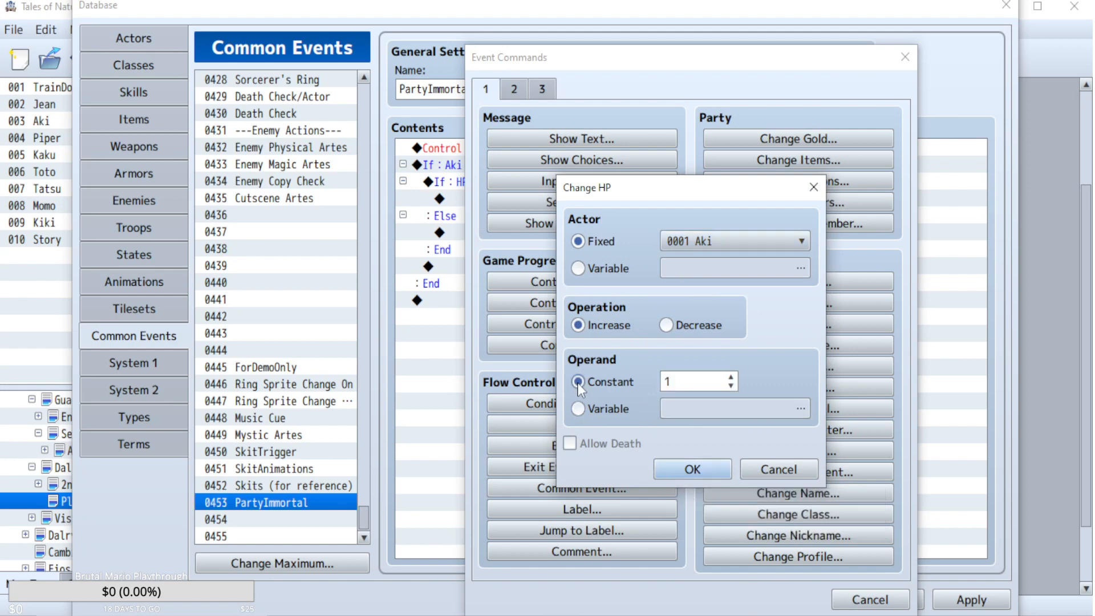
{"action": "left_click", "coordinate": [680, 472]}
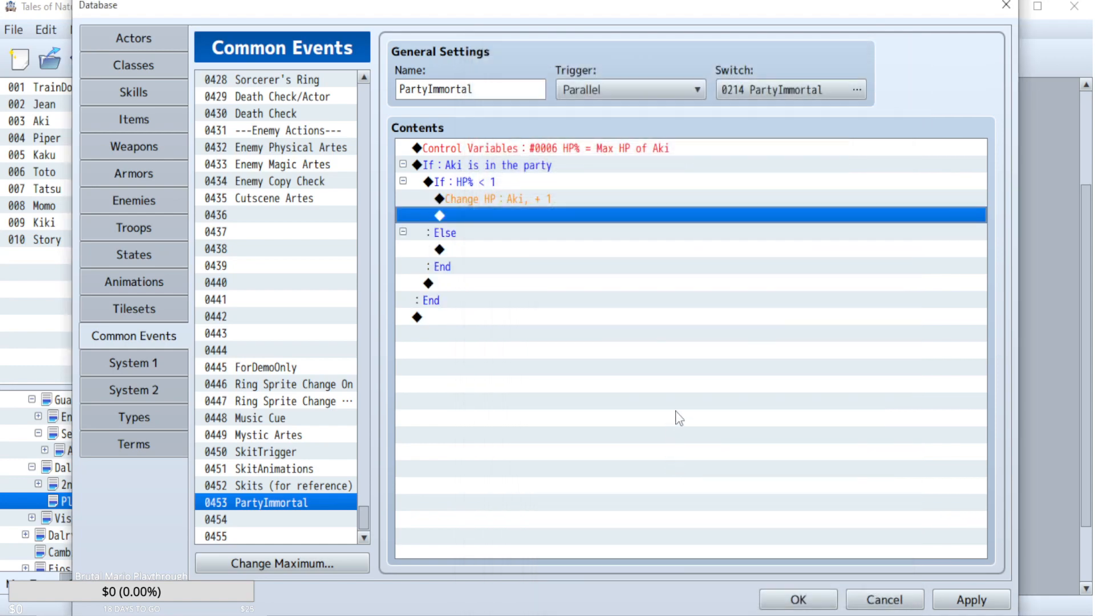
- Add a 1-frame Wait at the end of the PartyImmortal contents
{"action": "double_click", "coordinate": [650, 399]}
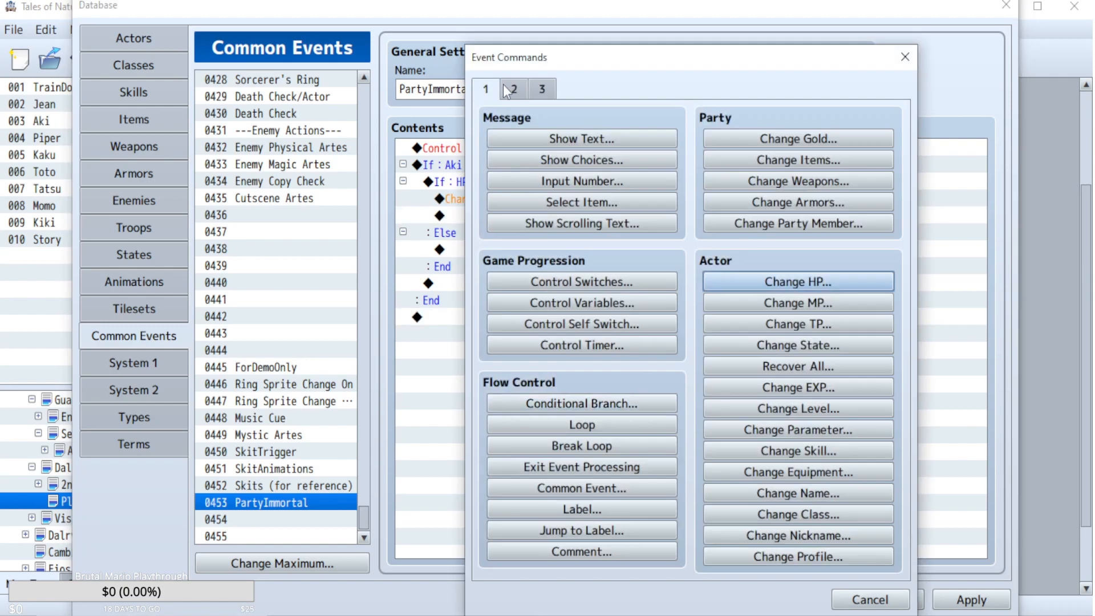
{"action": "left_click", "coordinate": [505, 91]}
{"action": "left_click", "coordinate": [831, 138]}
{"action": "type", "text": "1"}
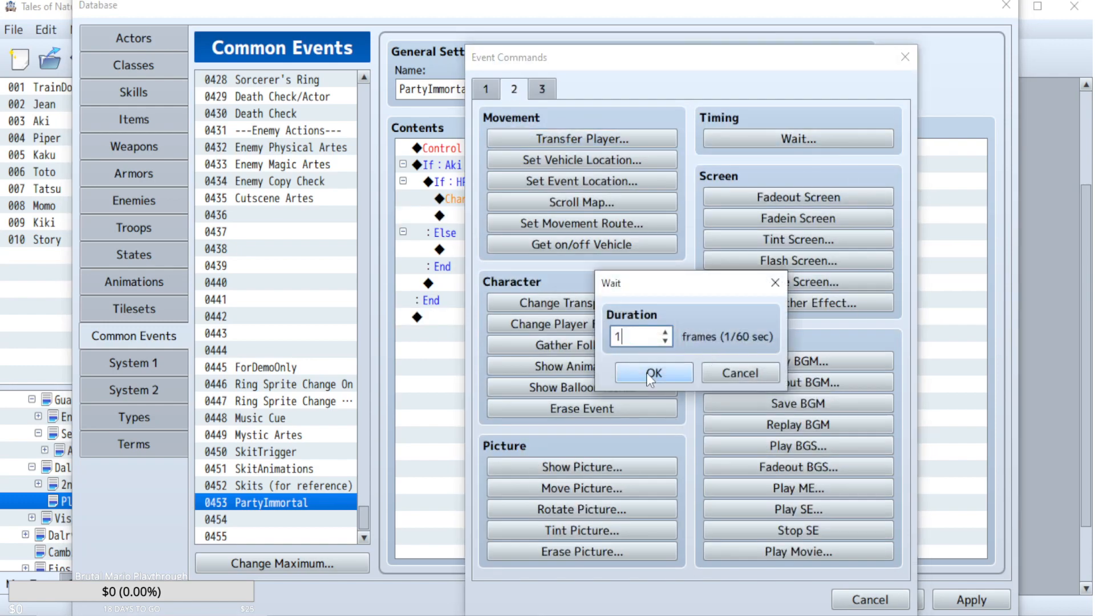
{"action": "left_click", "coordinate": [652, 374]}
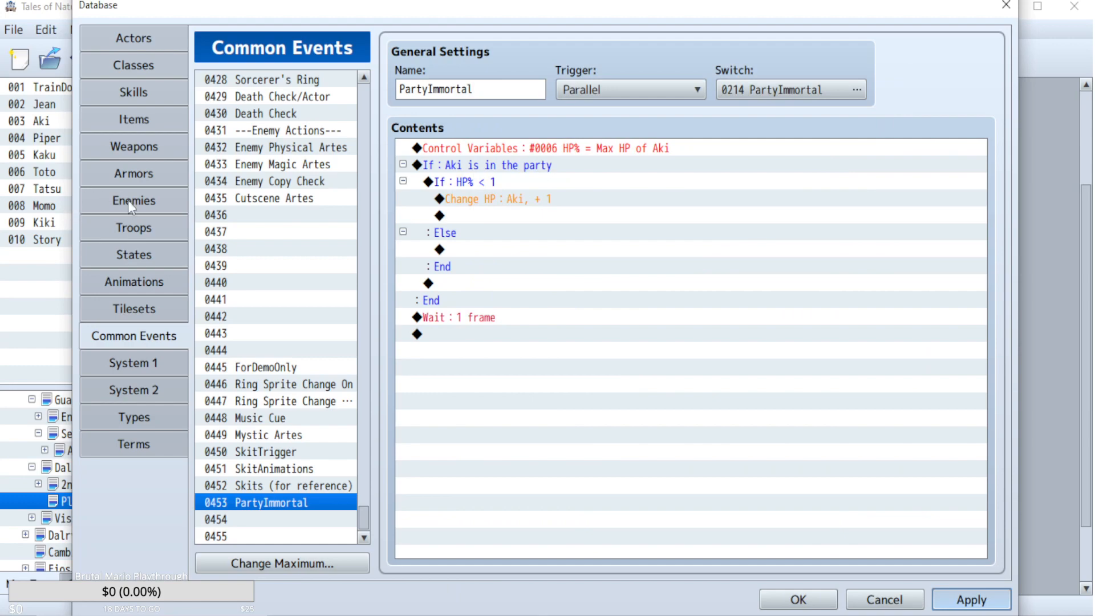
- Insert a Control Switches command turning 0214 PartyImmortal ON before the Force Action in the Story Boss: Gremlin? troop's Turn 0 battle event
{"action": "left_click", "coordinate": [135, 227]}
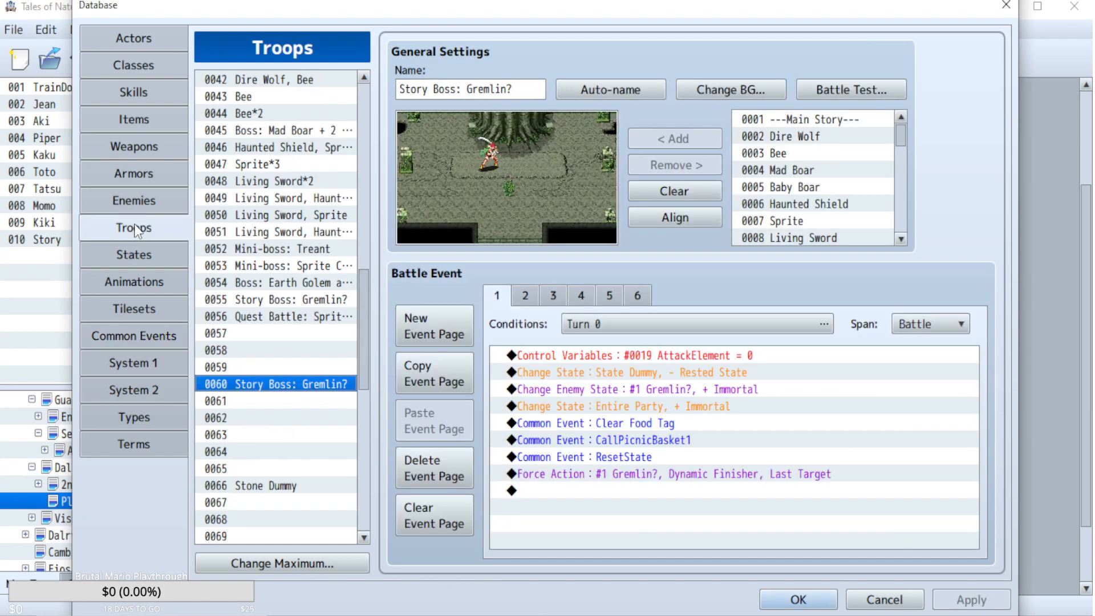
{"action": "left_click", "coordinate": [591, 475]}
{"action": "double_click", "coordinate": [590, 476]}
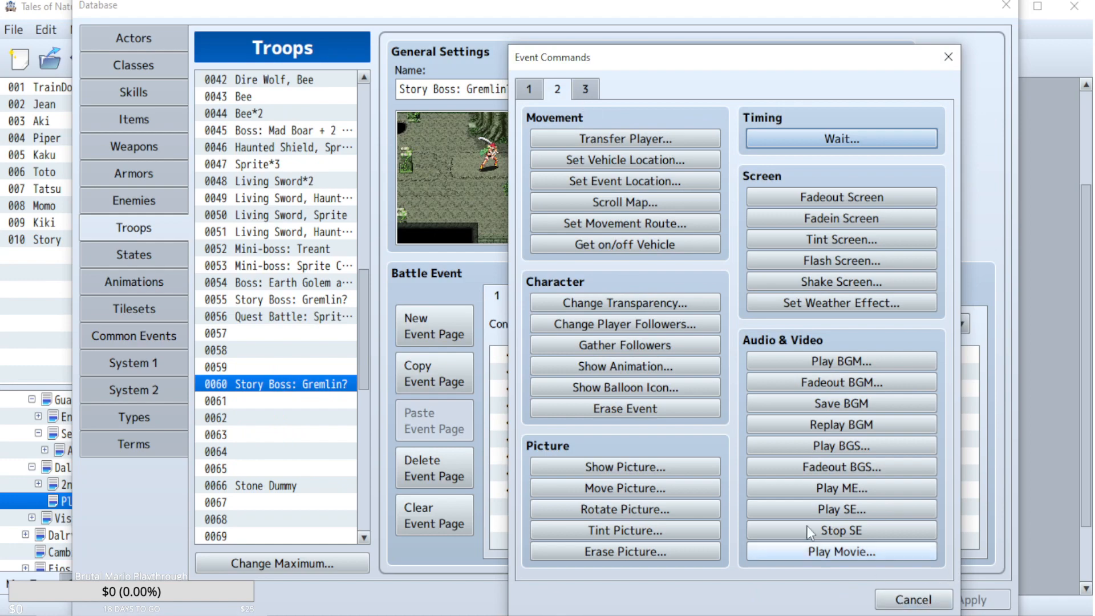
{"action": "left_click", "coordinate": [529, 89]}
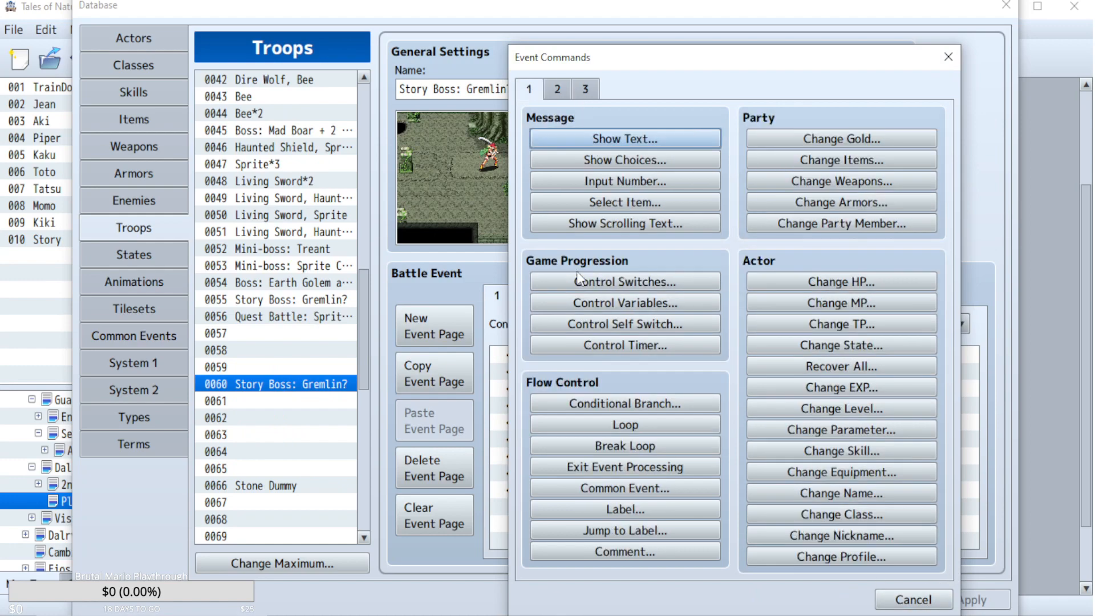
{"action": "left_click", "coordinate": [604, 285]}
{"action": "left_click", "coordinate": [787, 307]}
{"action": "double_click", "coordinate": [788, 368]}
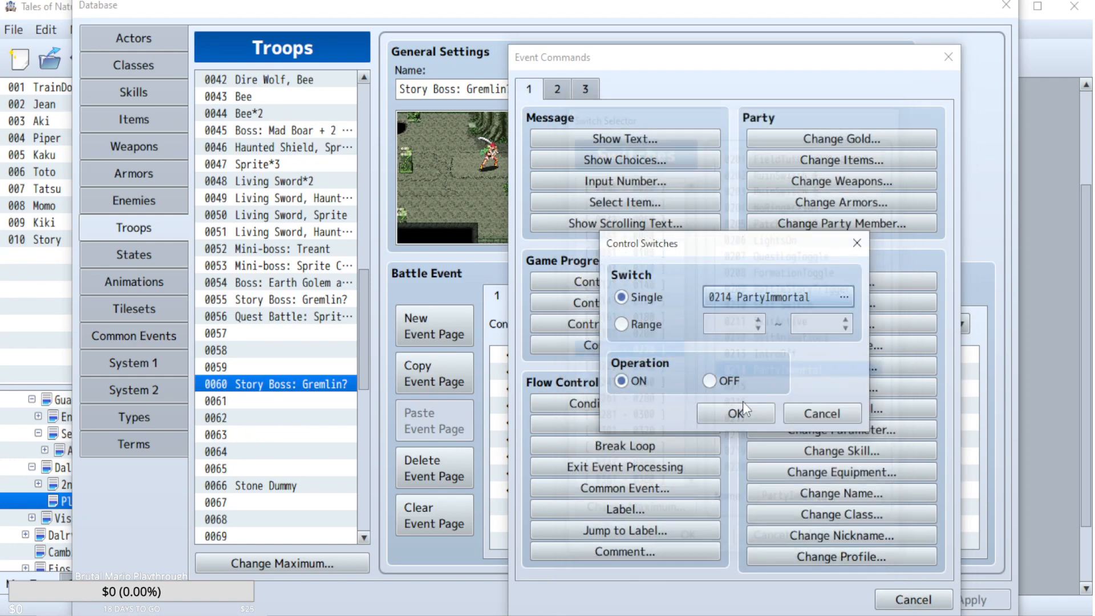
{"action": "left_click", "coordinate": [737, 410]}
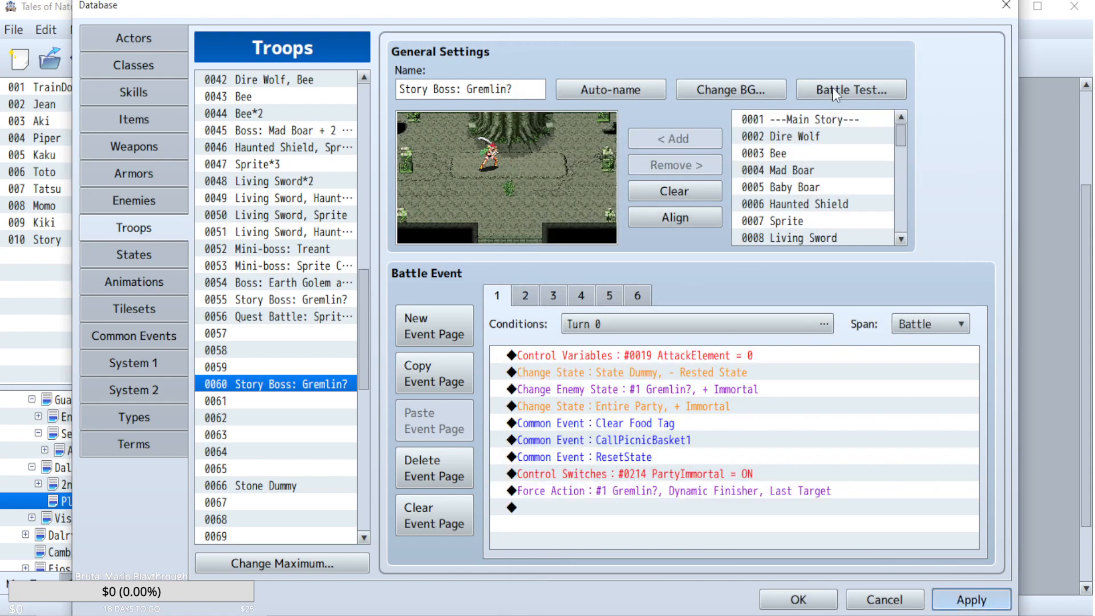
- Run a battle test of the Gremlin? troop with the current party setup, and close the test
{"action": "left_click", "coordinate": [853, 91]}
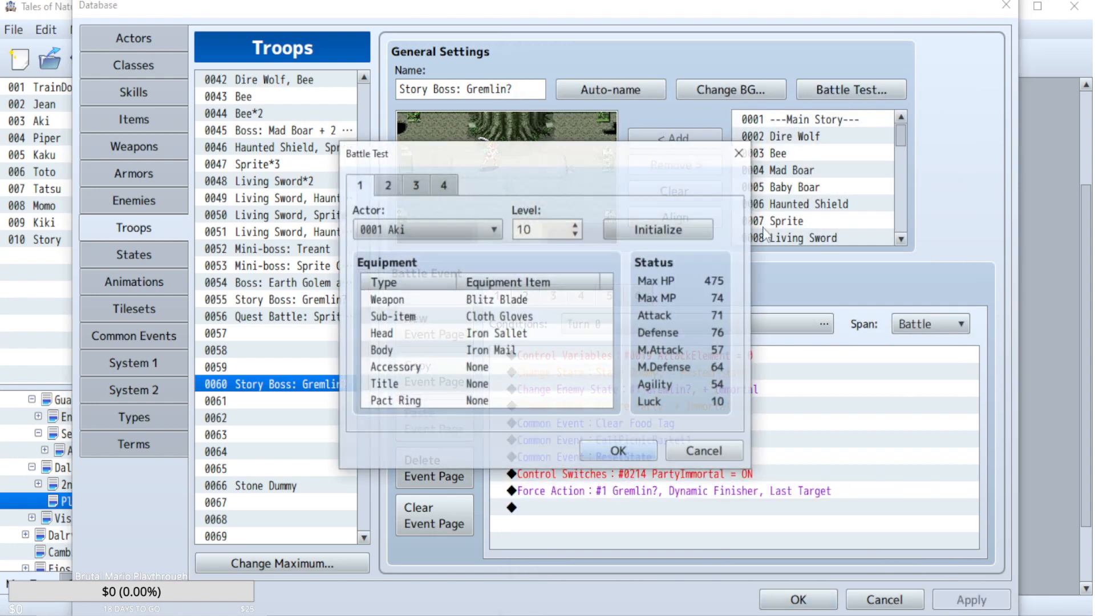
{"action": "left_click", "coordinate": [617, 451]}
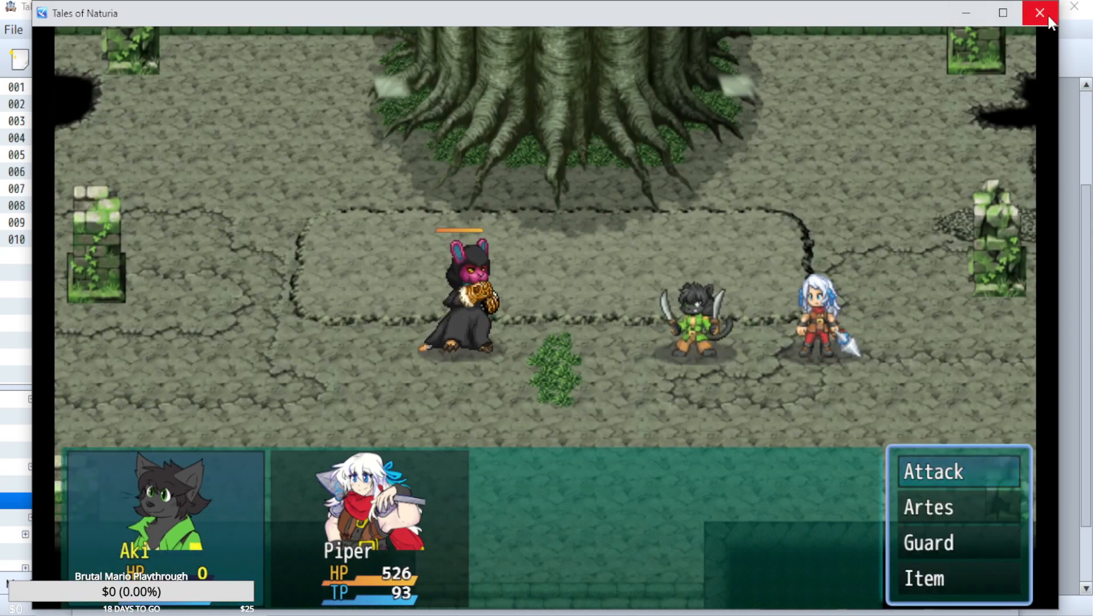
{"action": "left_click", "coordinate": [1048, 14]}
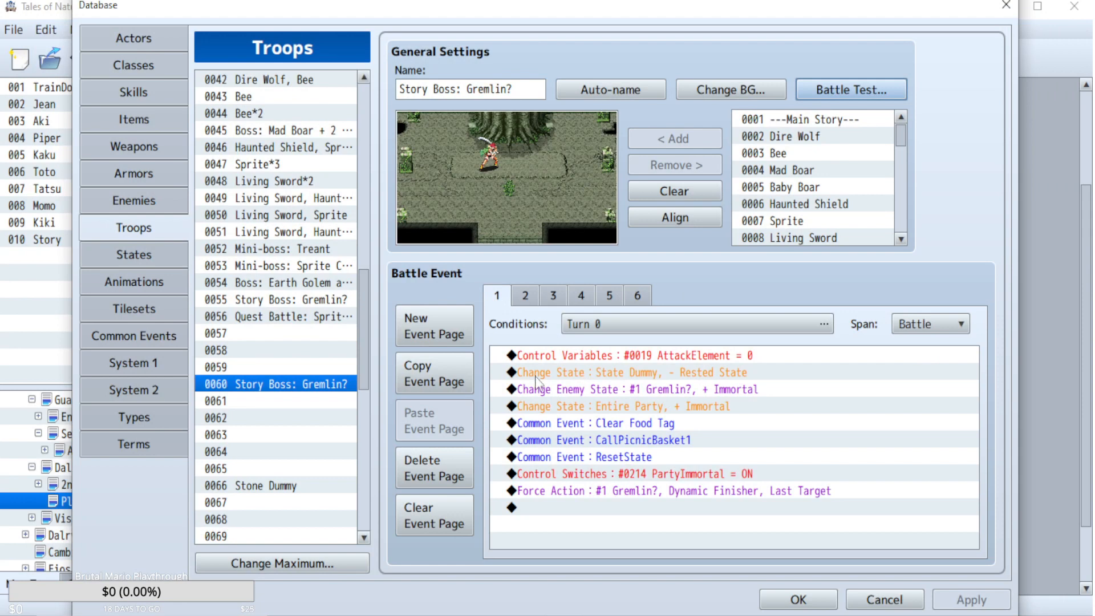
- Set the PartyImmortal common event's trigger to None and apply the change
{"action": "left_click", "coordinate": [144, 340]}
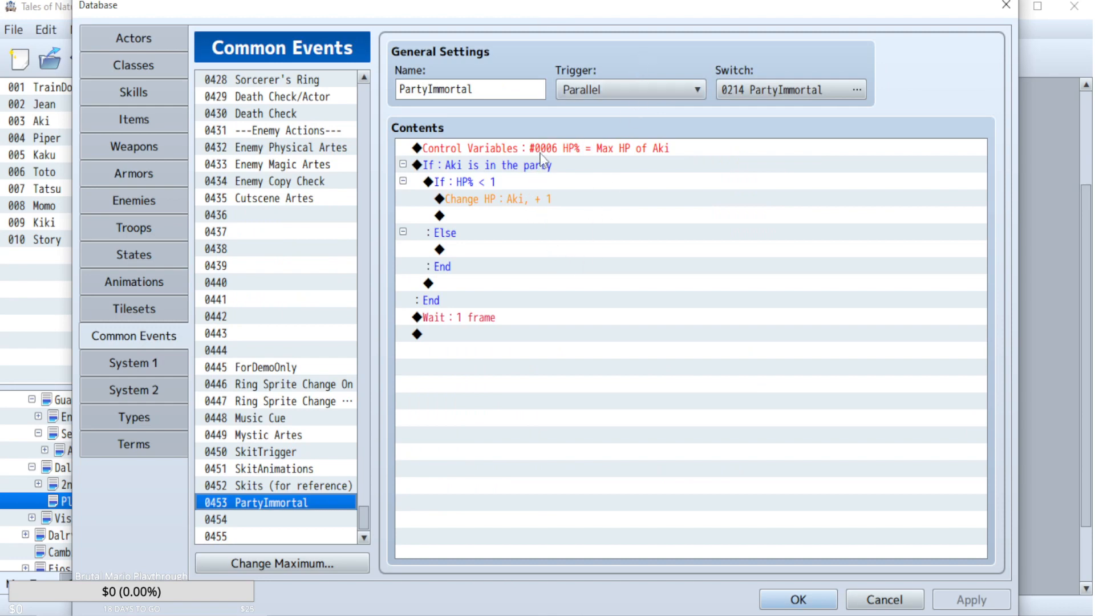
{"action": "mouse_move", "coordinate": [790, 98]}
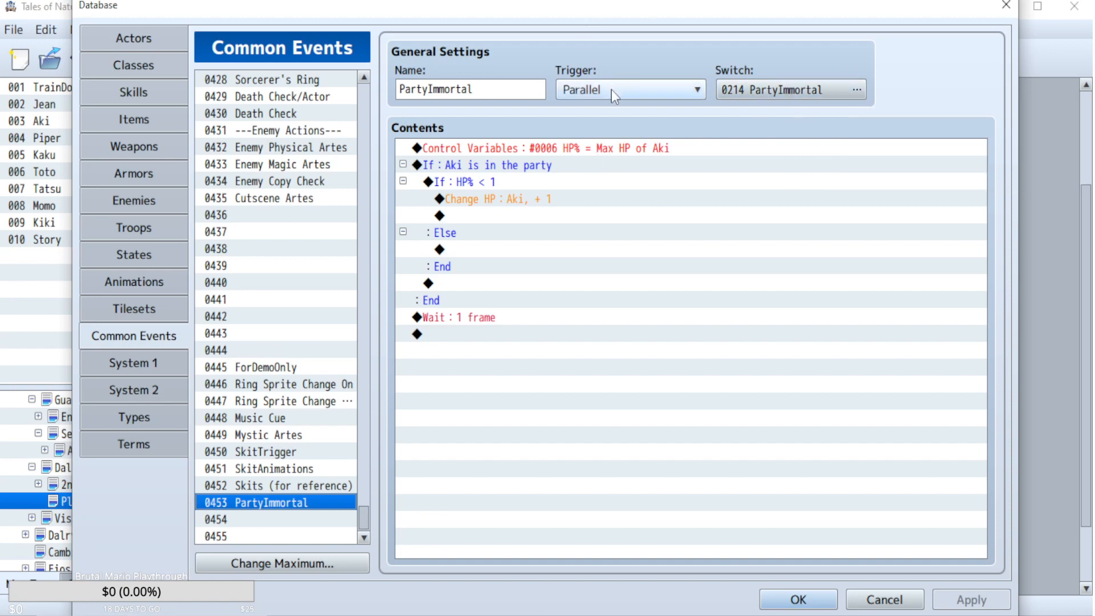
{"action": "mouse_move", "coordinate": [612, 90]}
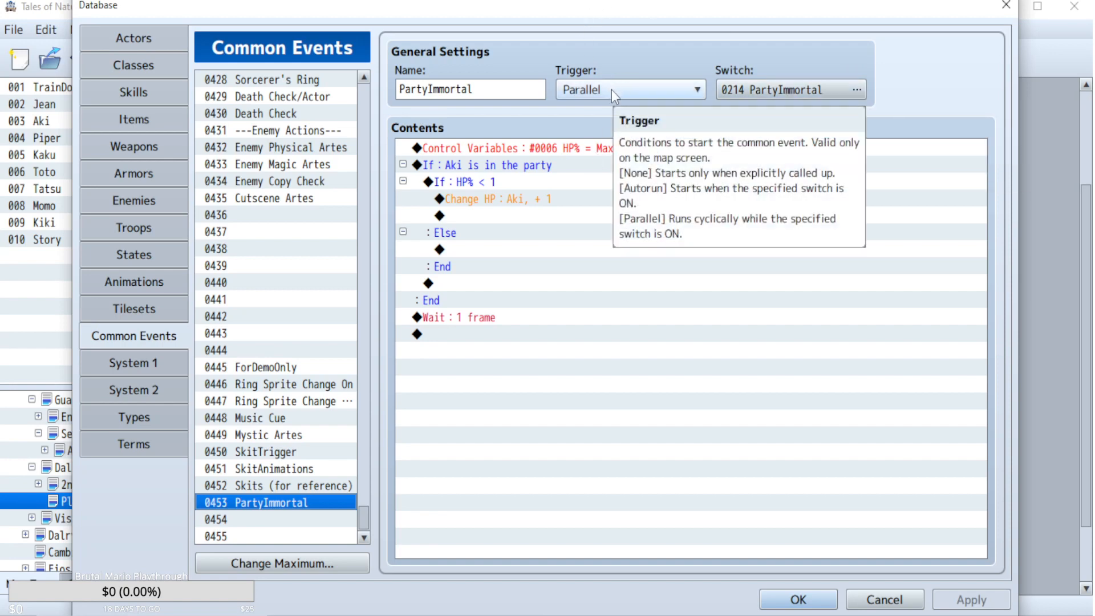
{"action": "left_click", "coordinate": [609, 95]}
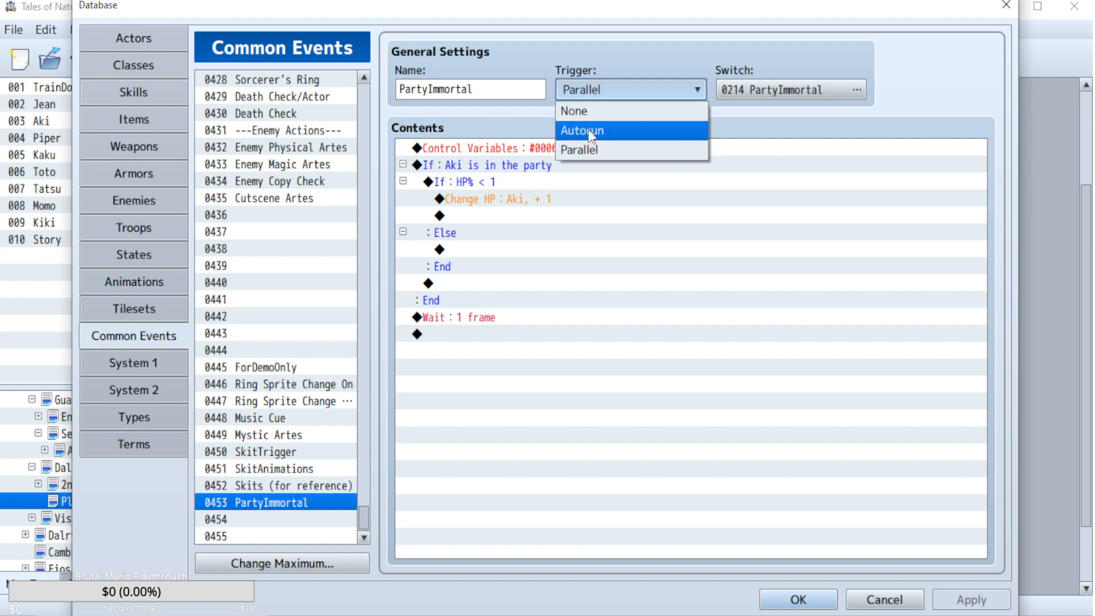
{"action": "left_click", "coordinate": [600, 64]}
{"action": "left_click", "coordinate": [590, 90]}
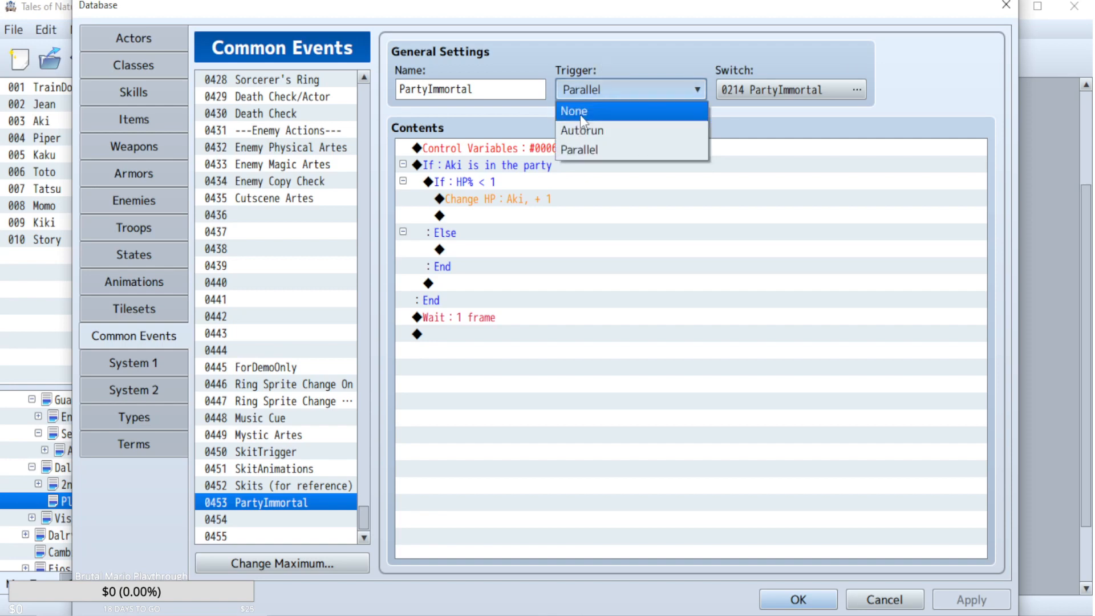
{"action": "left_click", "coordinate": [580, 112]}
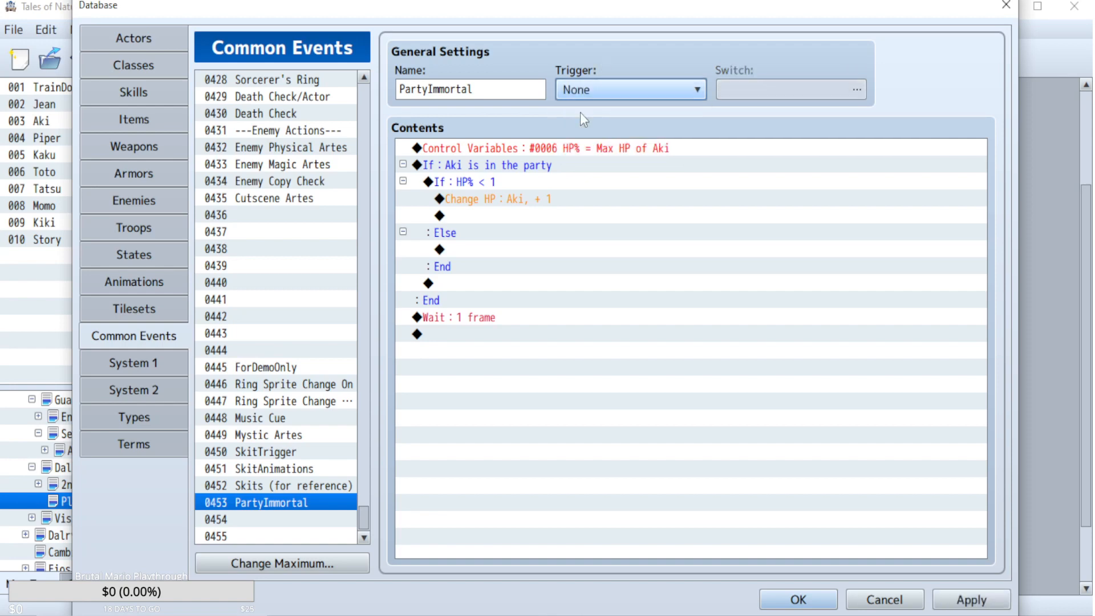
{"action": "left_click", "coordinate": [960, 603]}
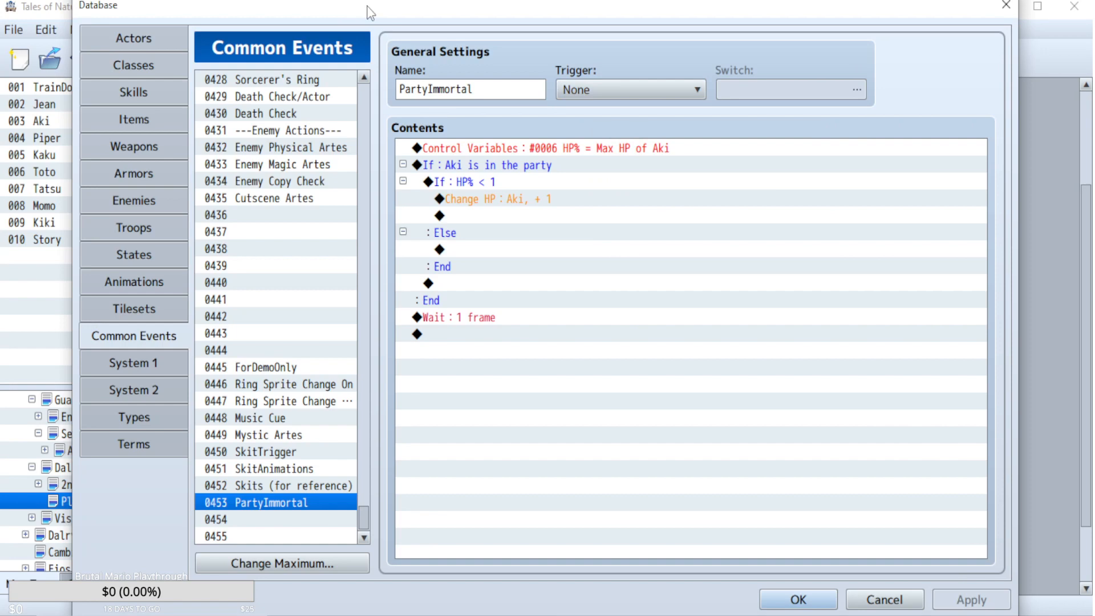
- Open the Cutscene Artes common event at the first attack that deals 40 damage to Aki
{"action": "left_click", "coordinate": [297, 200]}
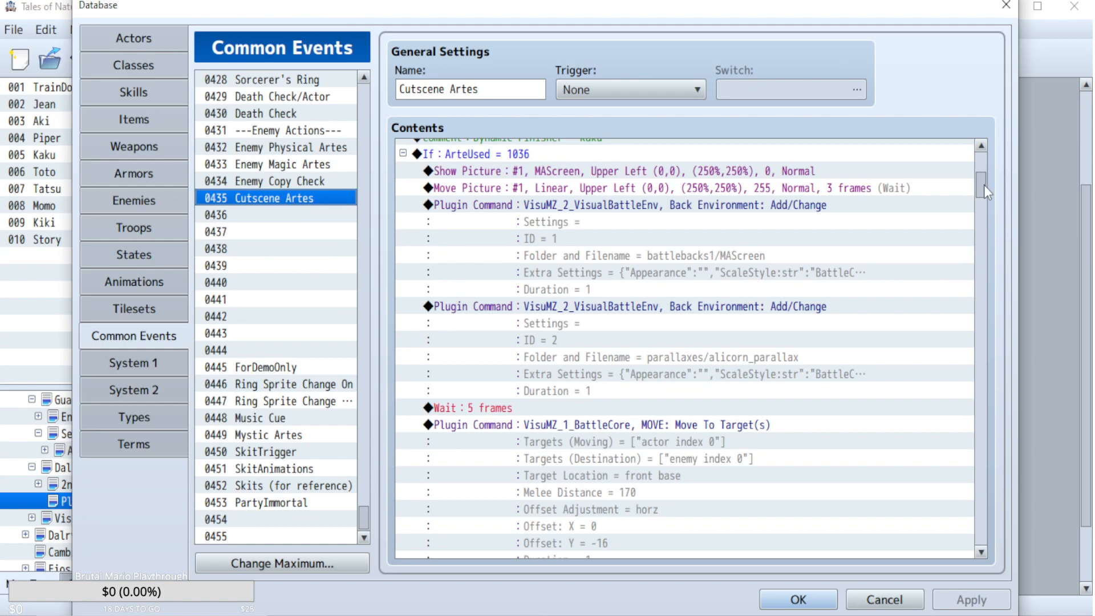
{"action": "left_click_drag", "start_coordinate": [984, 184], "coordinate": [996, 274]}
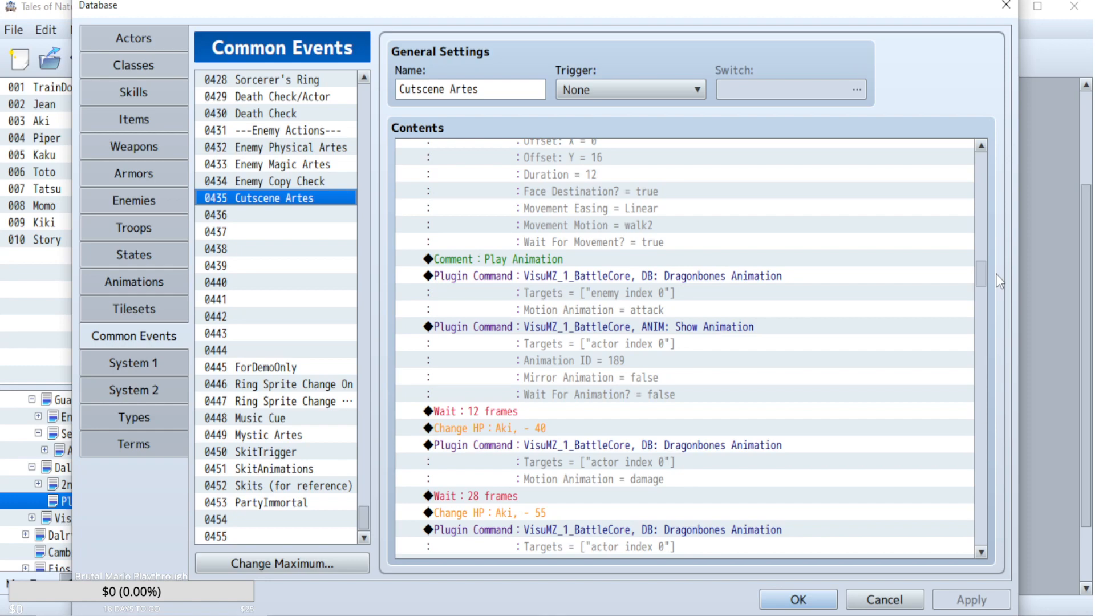
{"action": "double_click", "coordinate": [546, 441]}
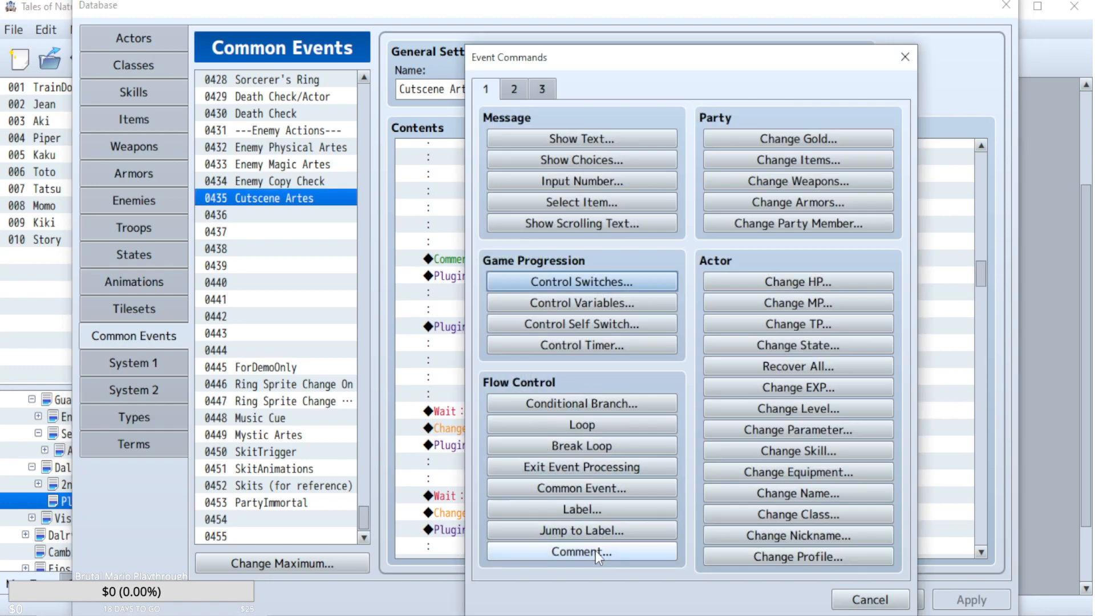
{"action": "left_click", "coordinate": [515, 90]}
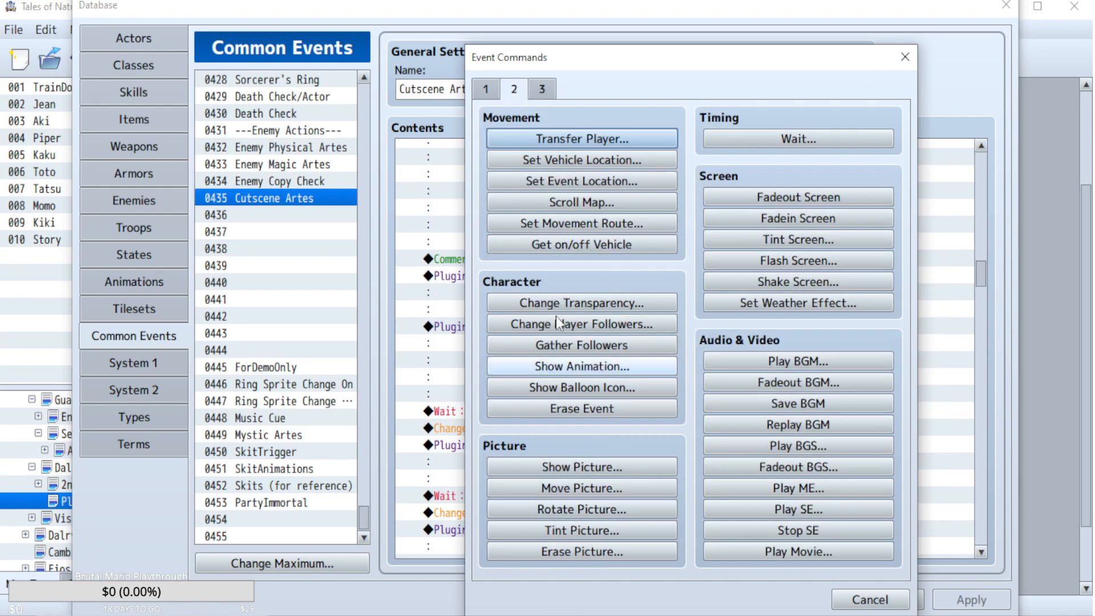
{"action": "left_click", "coordinate": [542, 89]}
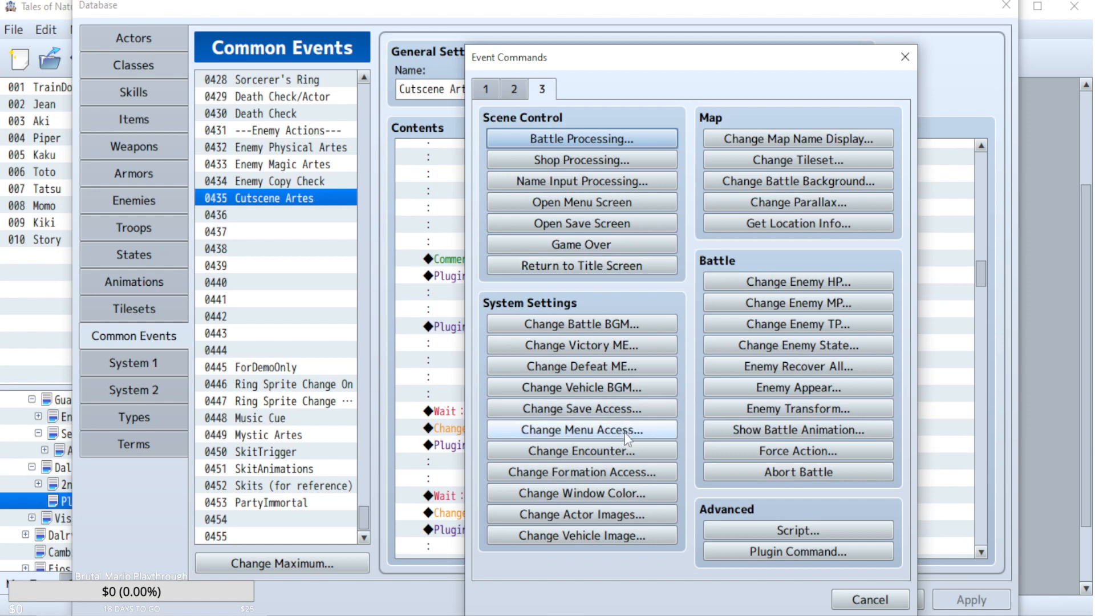
{"action": "left_click", "coordinate": [486, 90]}
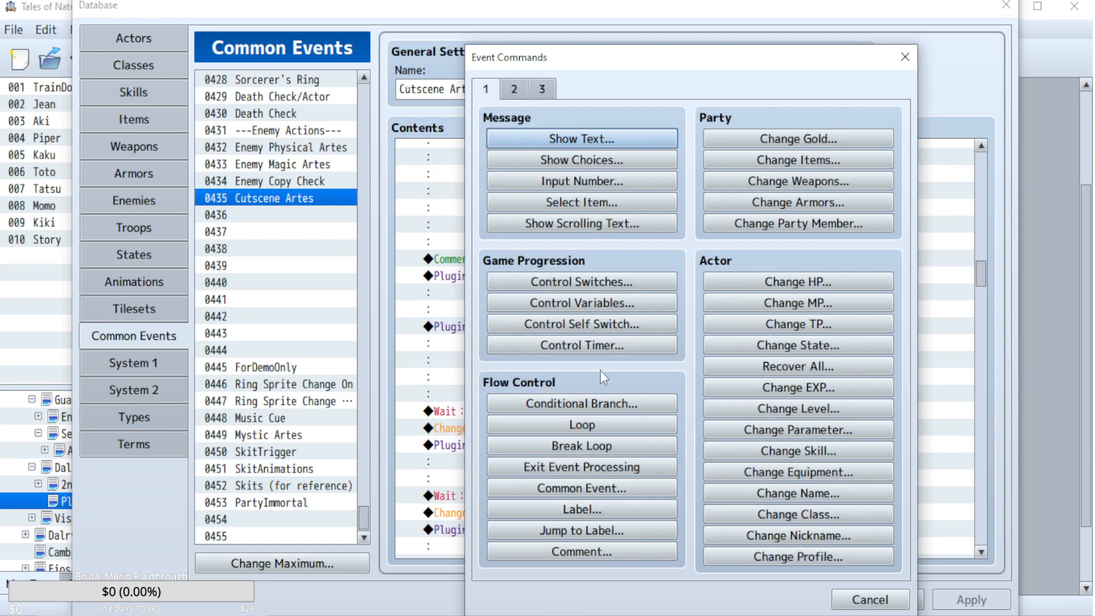
{"action": "left_click", "coordinate": [860, 604]}
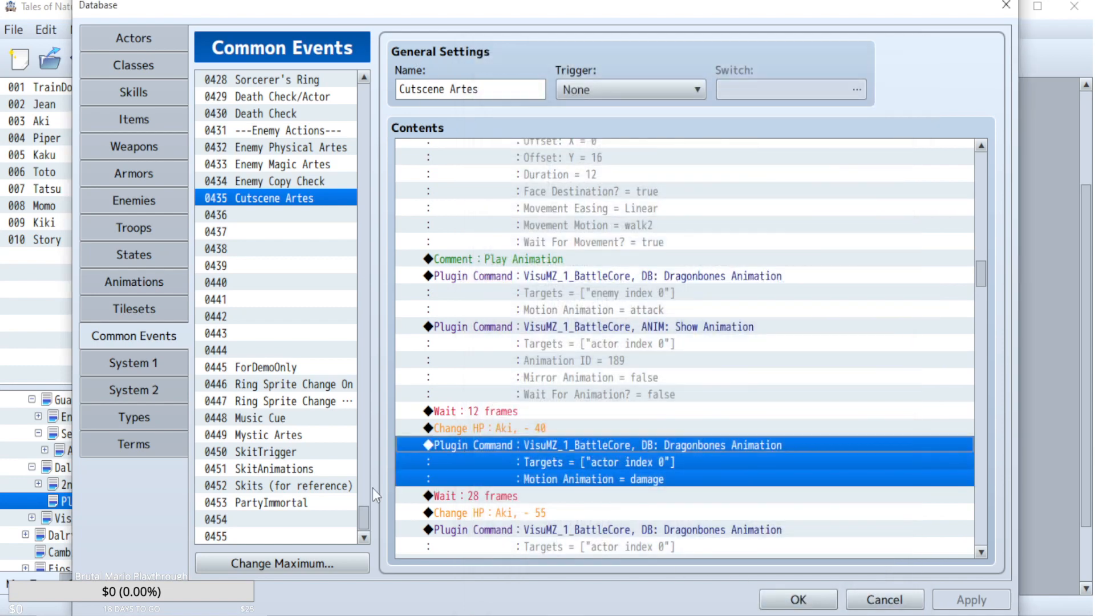
- Insert a call to common event 0453 PartyImmortal after the first attack's Change HP: Aki, - 40, and apply it
{"action": "key", "text": "Insert"}
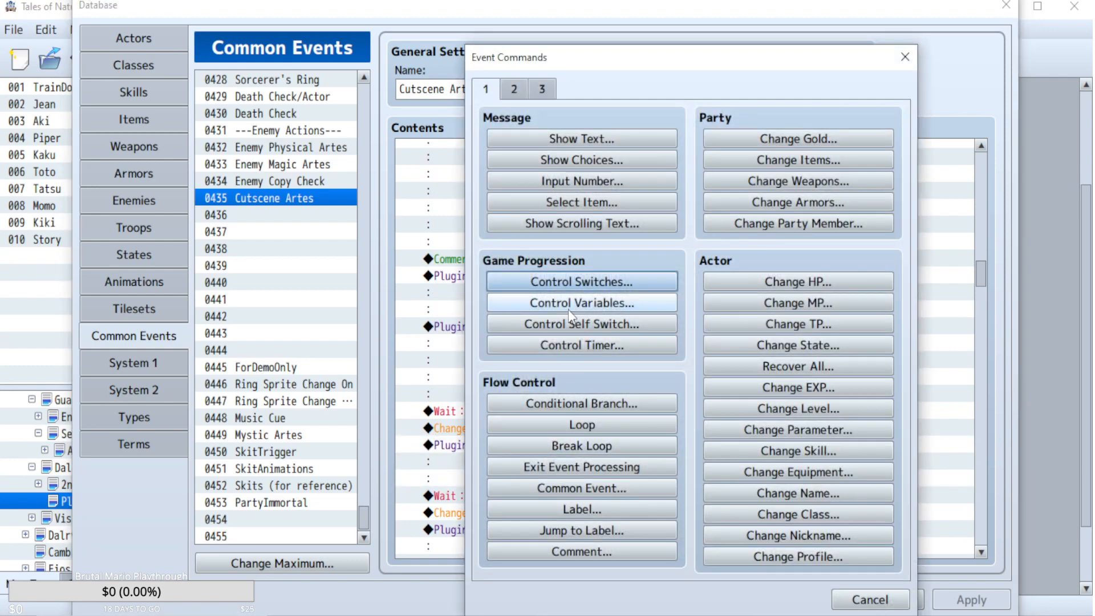
{"action": "left_click", "coordinate": [578, 487]}
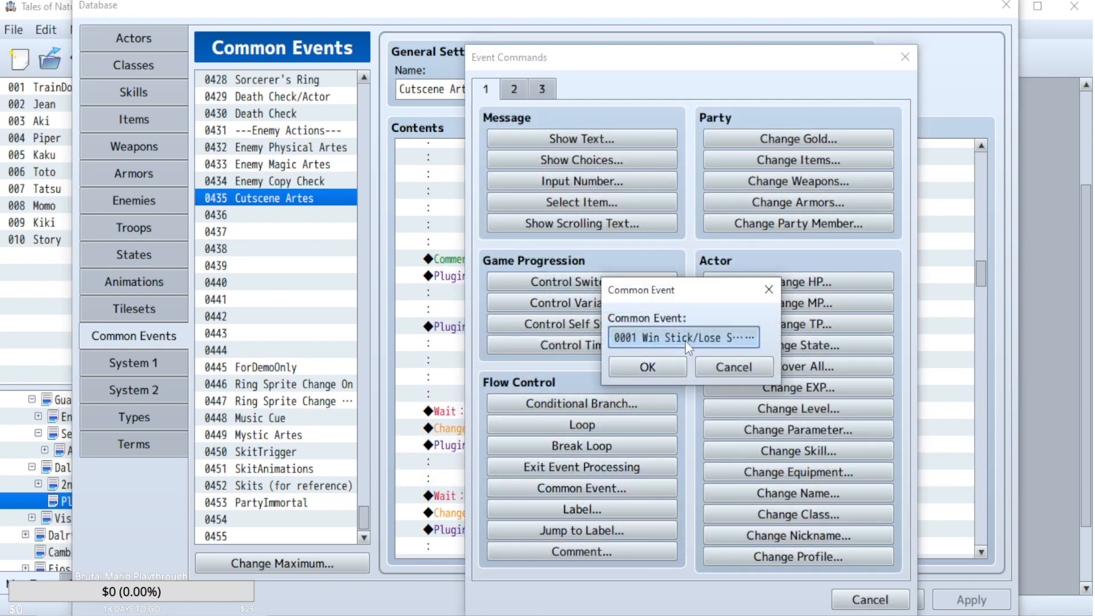
{"action": "left_click", "coordinate": [686, 341]}
{"action": "scroll", "coordinate": [644, 230], "scroll_direction": "down", "scroll_amount": 4}
{"action": "left_click", "coordinate": [589, 497]}
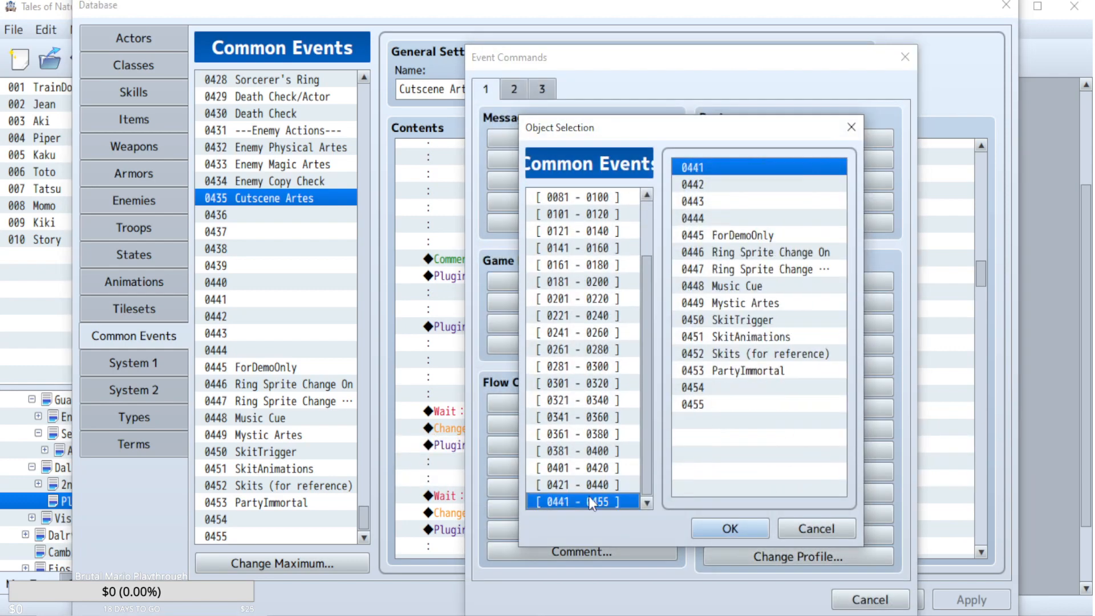
{"action": "double_click", "coordinate": [758, 371]}
{"action": "left_click", "coordinate": [651, 364]}
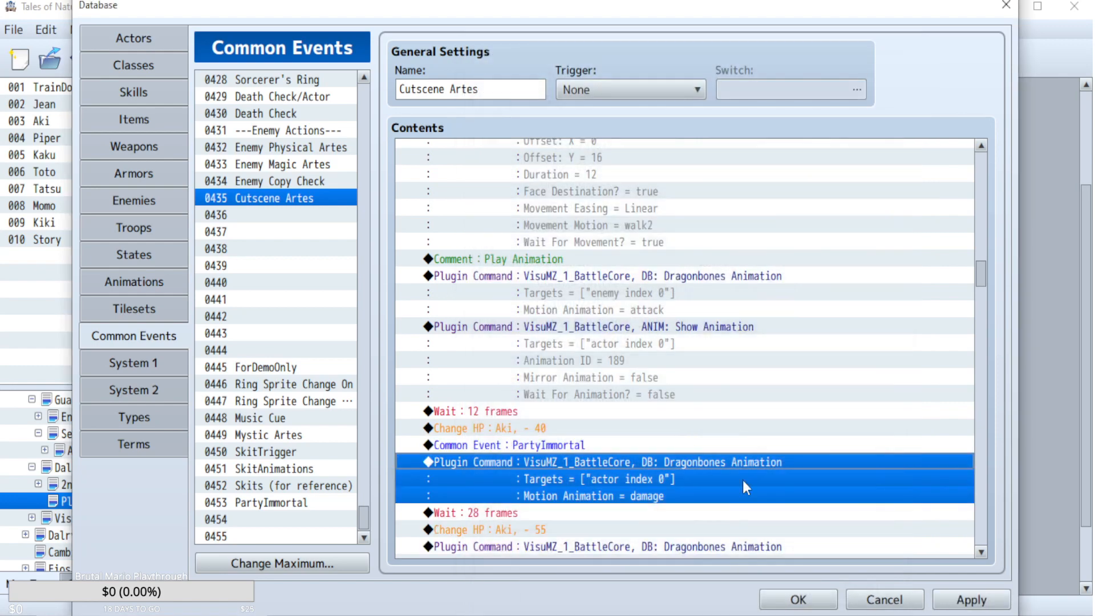
{"action": "left_click", "coordinate": [947, 598]}
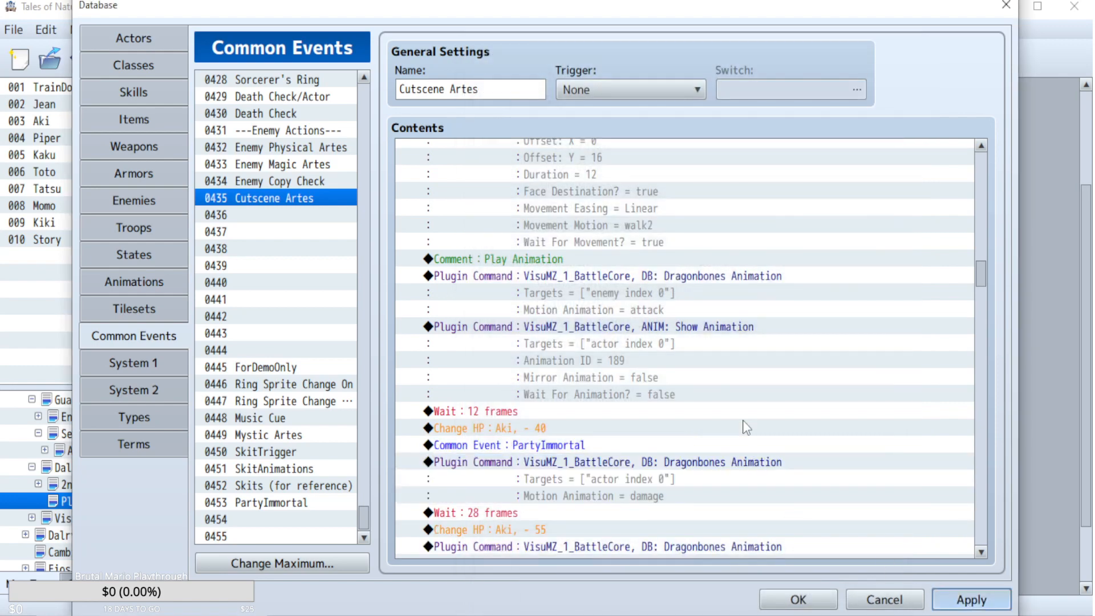
- Copy the PartyImmortal call to directly after the first attack's Change HP: Aki, - 55, and delete the duplicate call
{"action": "scroll", "coordinate": [743, 421], "scroll_direction": "down", "scroll_amount": 3}
{"action": "left_click", "coordinate": [529, 323]}
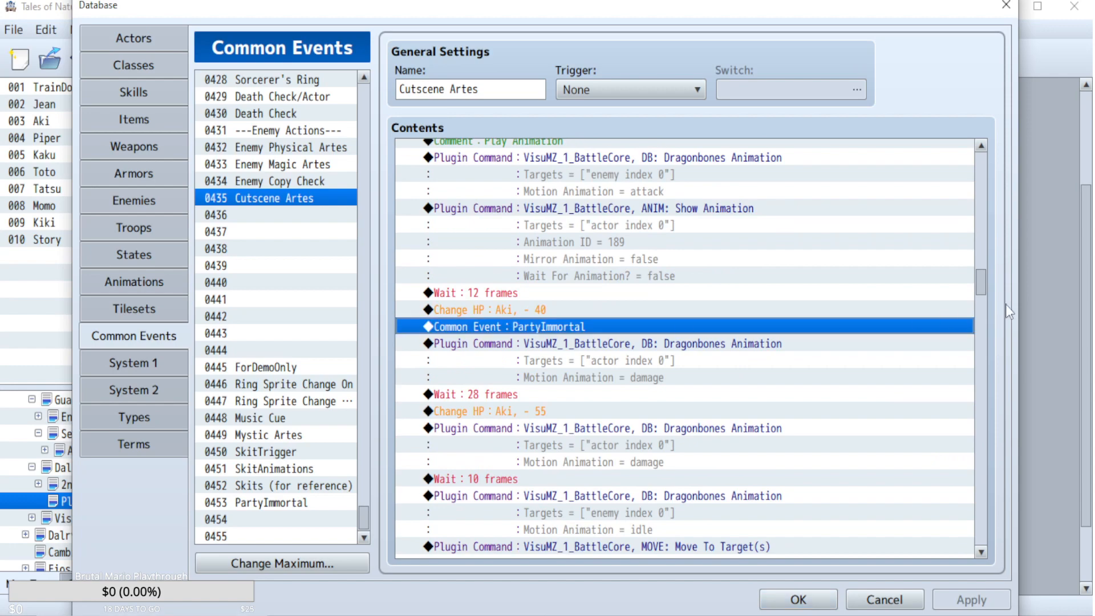
{"action": "left_click_drag", "start_coordinate": [985, 279], "coordinate": [990, 332]}
{"action": "left_click", "coordinate": [576, 303]}
{"action": "key", "text": "ctrl+v"}
{"action": "key", "text": "ctrl+v"}
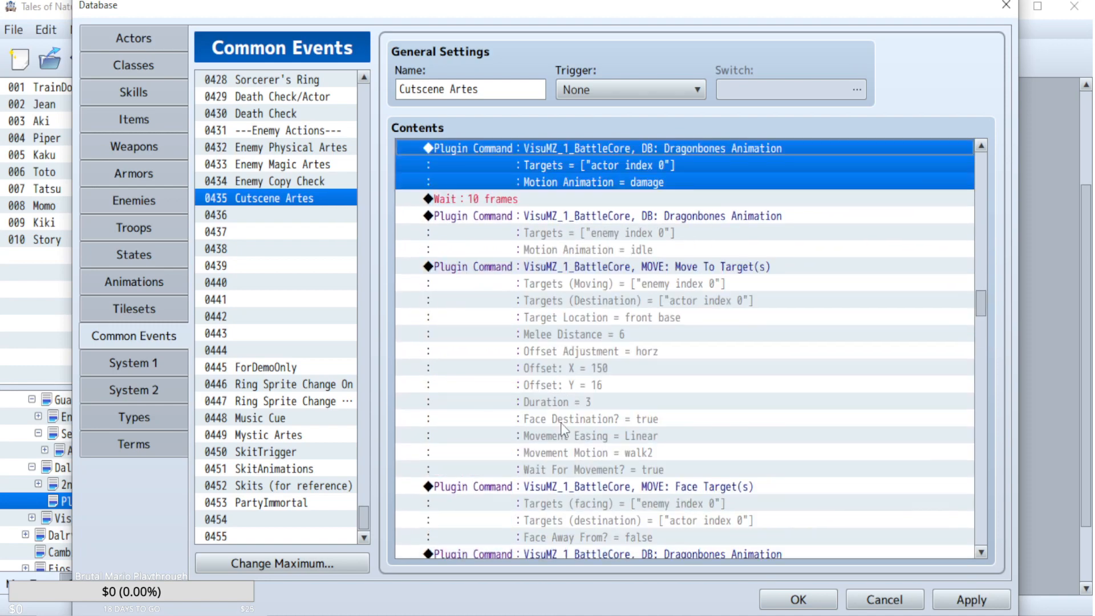
{"action": "scroll", "coordinate": [612, 354], "scroll_direction": "up", "scroll_amount": 1}
{"action": "key", "text": "Up"}
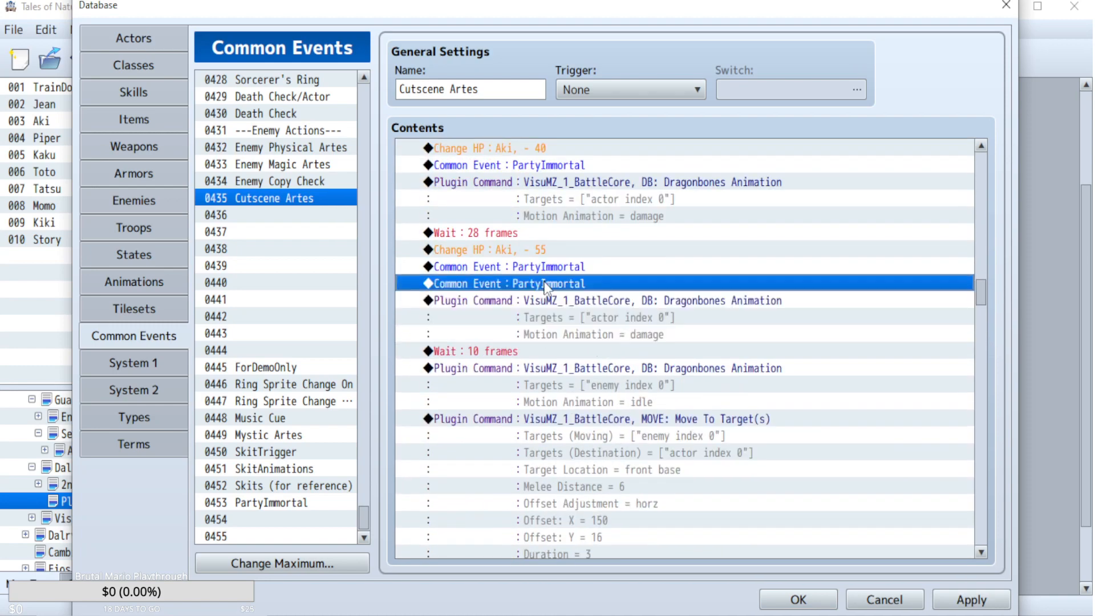
{"action": "key", "text": "Delete"}
- Paste the PartyImmortal call after both the - 40 and - 55 Change HP commands of the next attack on Aki
{"action": "left_click_drag", "start_coordinate": [985, 299], "coordinate": [984, 336]}
{"action": "left_click", "coordinate": [580, 363]}
{"action": "key", "text": "ctrl+v"}
{"action": "left_click", "coordinate": [557, 454]}
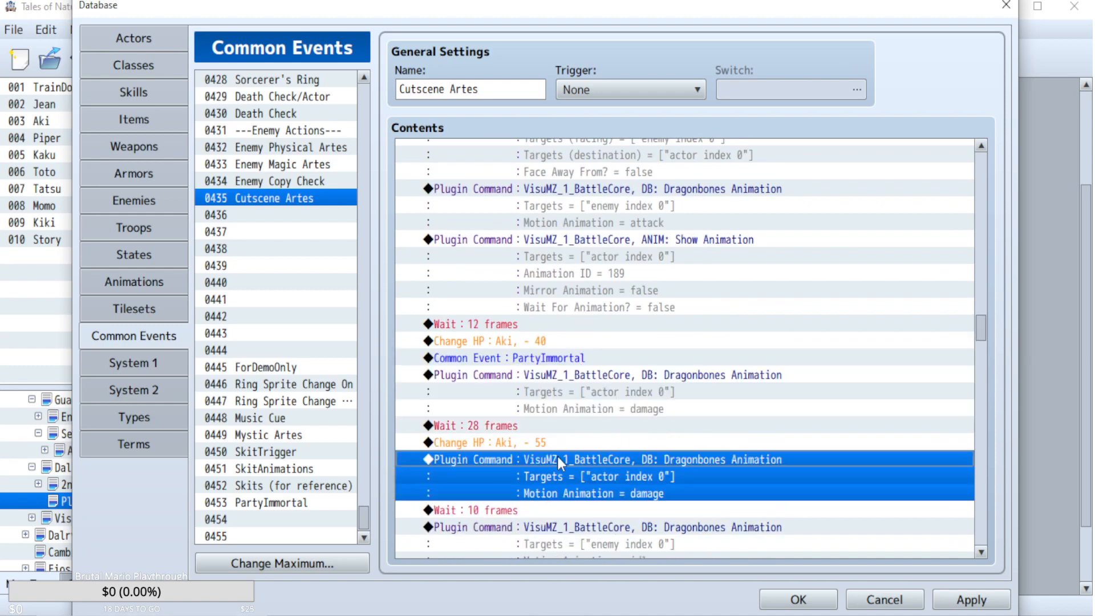
{"action": "key", "text": "ctrl+v"}
- Paste the PartyImmortal call after the uppercut's Change HP: Aki, - 40 and after the - 55 command preceding Spin/Rotate
{"action": "scroll", "coordinate": [720, 448], "scroll_direction": "down", "scroll_amount": 4}
{"action": "scroll", "coordinate": [719, 454], "scroll_direction": "down", "scroll_amount": 8}
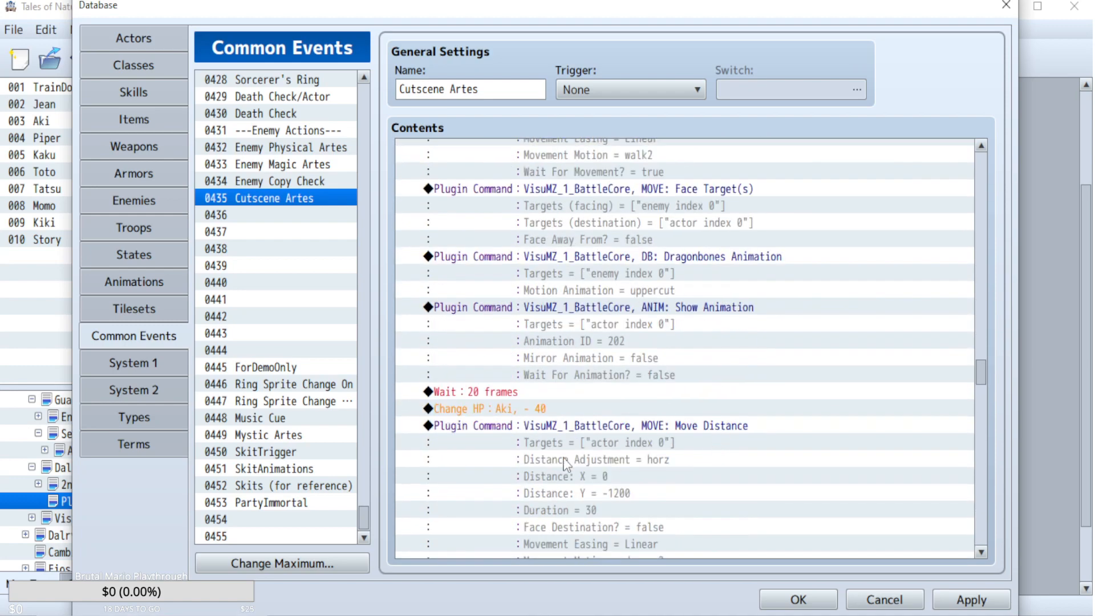
{"action": "left_click", "coordinate": [537, 426]}
{"action": "key", "text": "ctrl+v"}
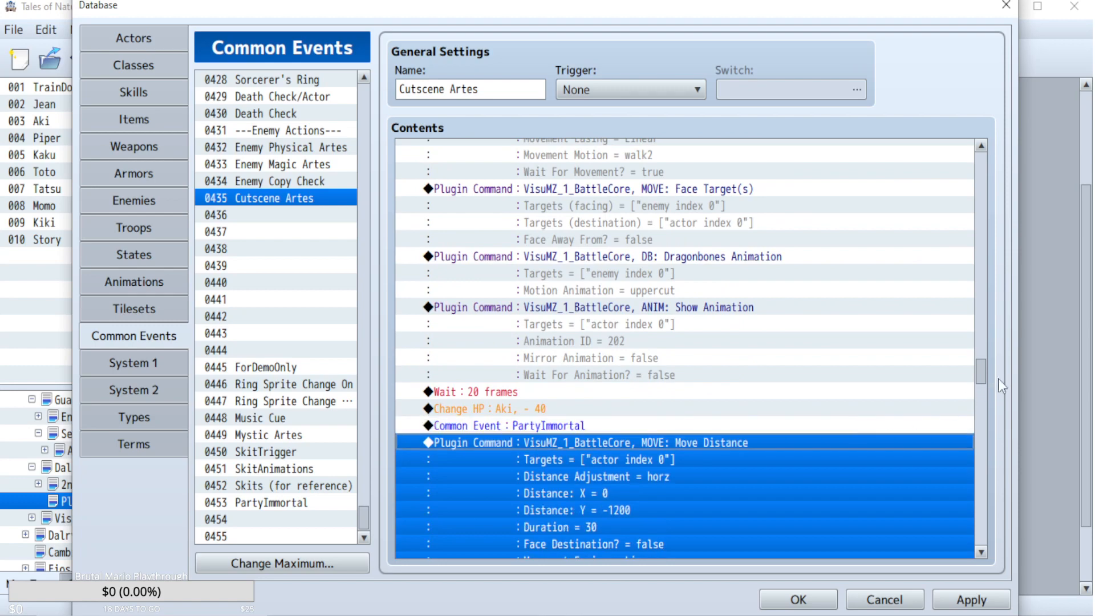
{"action": "left_click_drag", "start_coordinate": [981, 374], "coordinate": [983, 443]}
{"action": "left_click", "coordinate": [597, 271]}
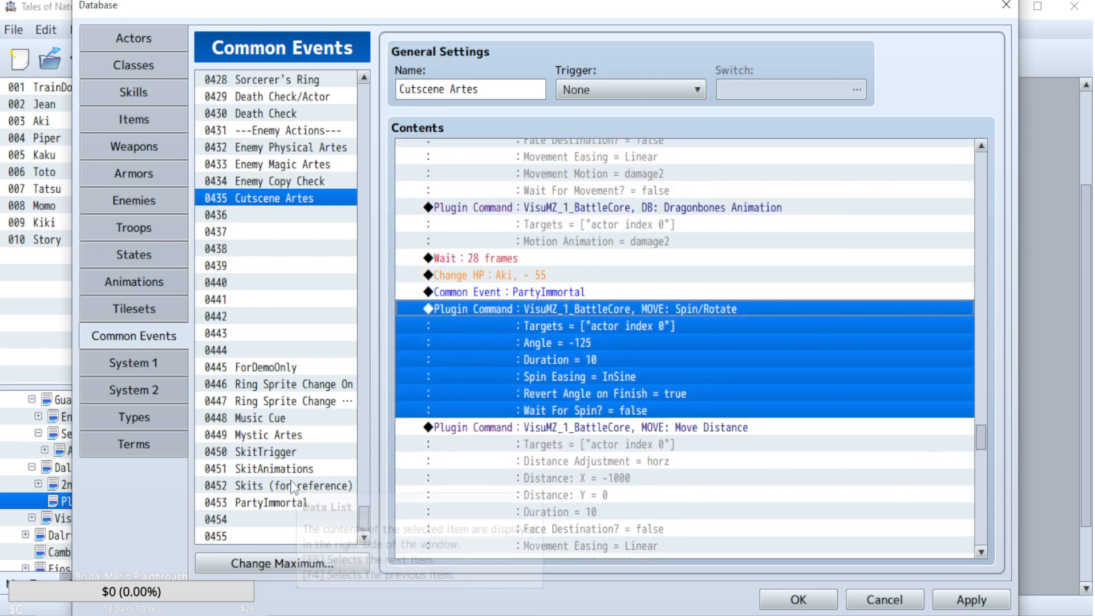
- In common event 0449 Mystic Artes, paste the PartyImmortal call after the first attack's Action Effect, before Wait: 28 frames
{"action": "left_click", "coordinate": [281, 418]}
{"action": "left_click", "coordinate": [280, 436]}
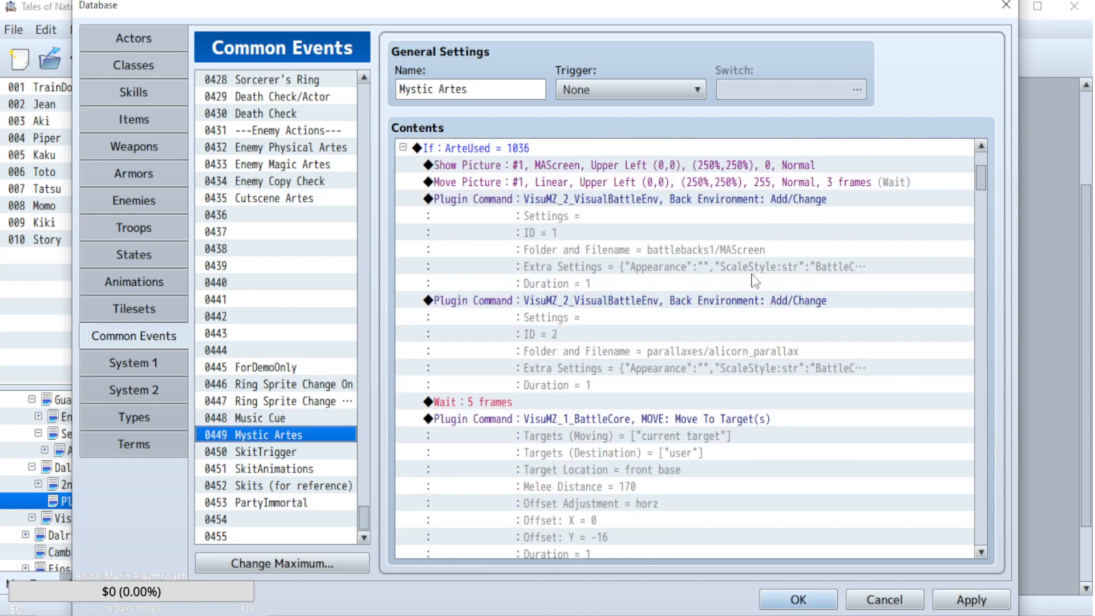
{"action": "mouse_move", "coordinate": [976, 177]}
{"action": "left_mouse_down"}
{"action": "mouse_move", "coordinate": [978, 254]}
{"action": "mouse_move", "coordinate": [977, 177]}
{"action": "mouse_move", "coordinate": [965, 201]}
{"action": "mouse_move", "coordinate": [975, 248]}
{"action": "left_mouse_up"}
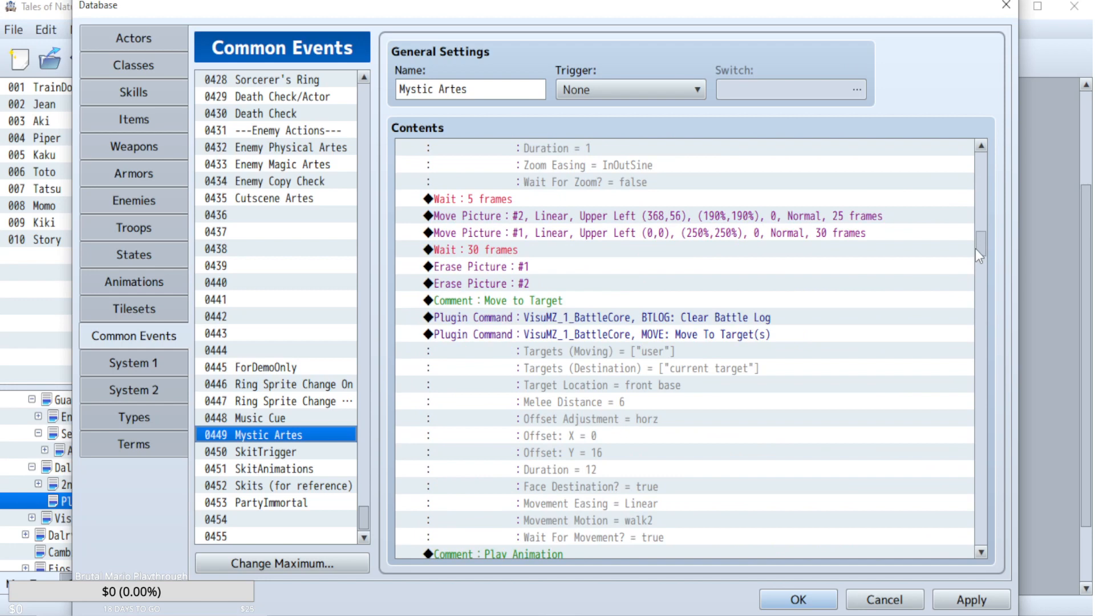
{"action": "left_click_drag", "start_coordinate": [976, 248], "coordinate": [978, 259]}
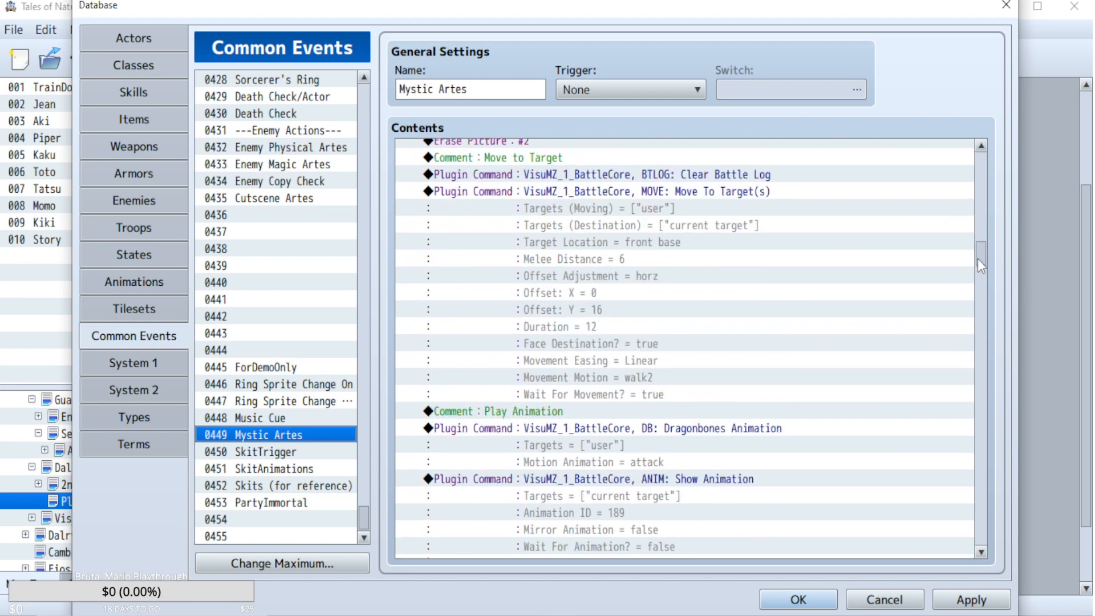
{"action": "left_click_drag", "start_coordinate": [977, 258], "coordinate": [981, 271]}
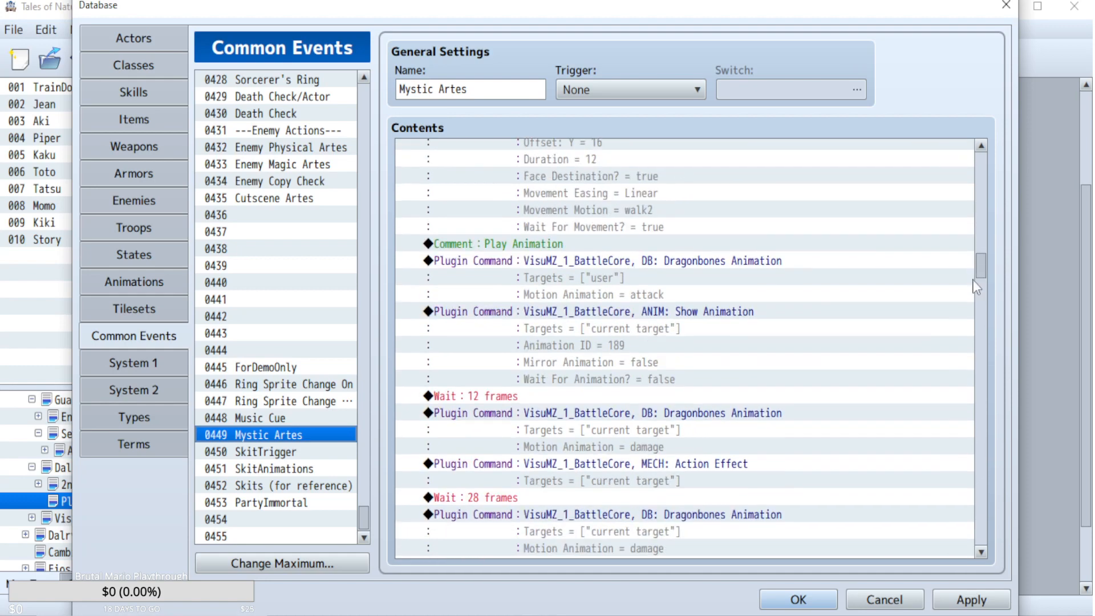
{"action": "left_click", "coordinate": [623, 498]}
{"action": "type", "text": "Common Event : PartyImmortal"}
{"action": "left_click", "coordinate": [622, 494]}
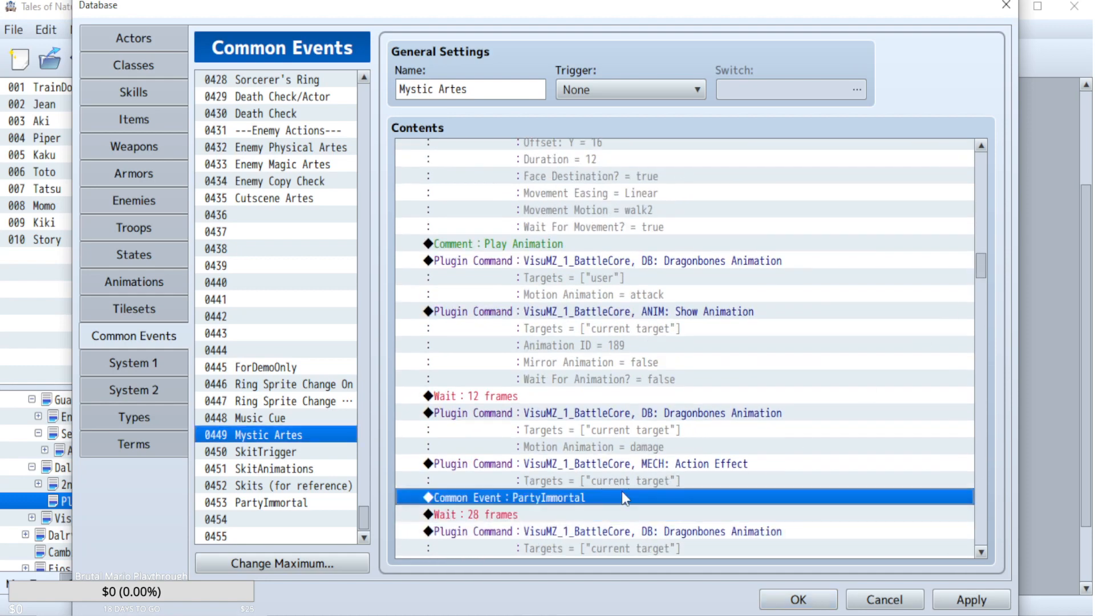
{"action": "key", "text": "Insert"}
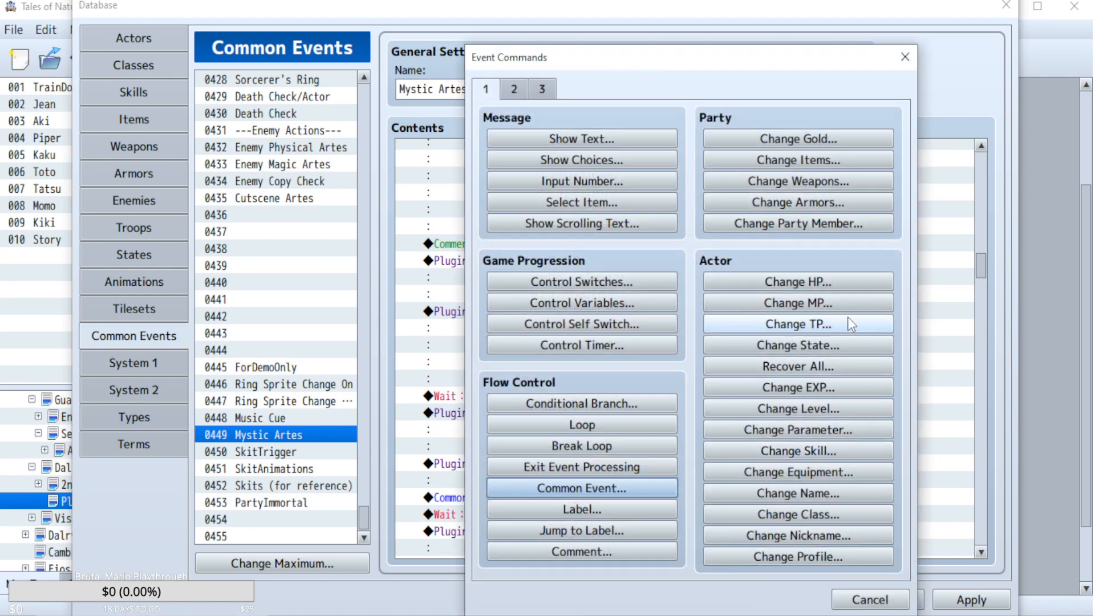
{"action": "left_click", "coordinate": [830, 283]}
{"action": "left_click", "coordinate": [771, 470]}
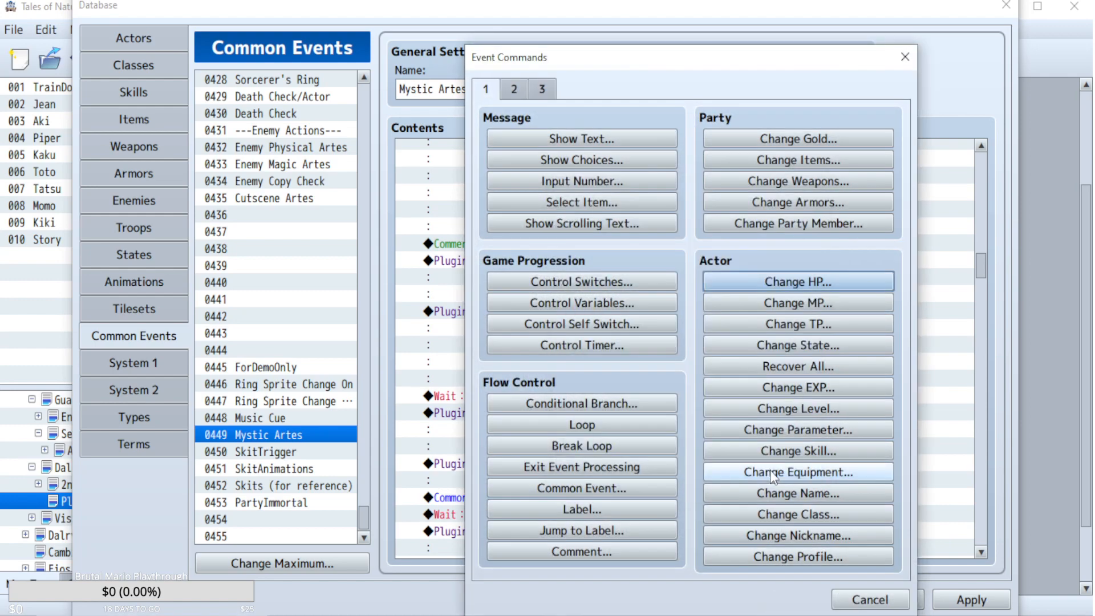
{"action": "left_click", "coordinate": [806, 283]}
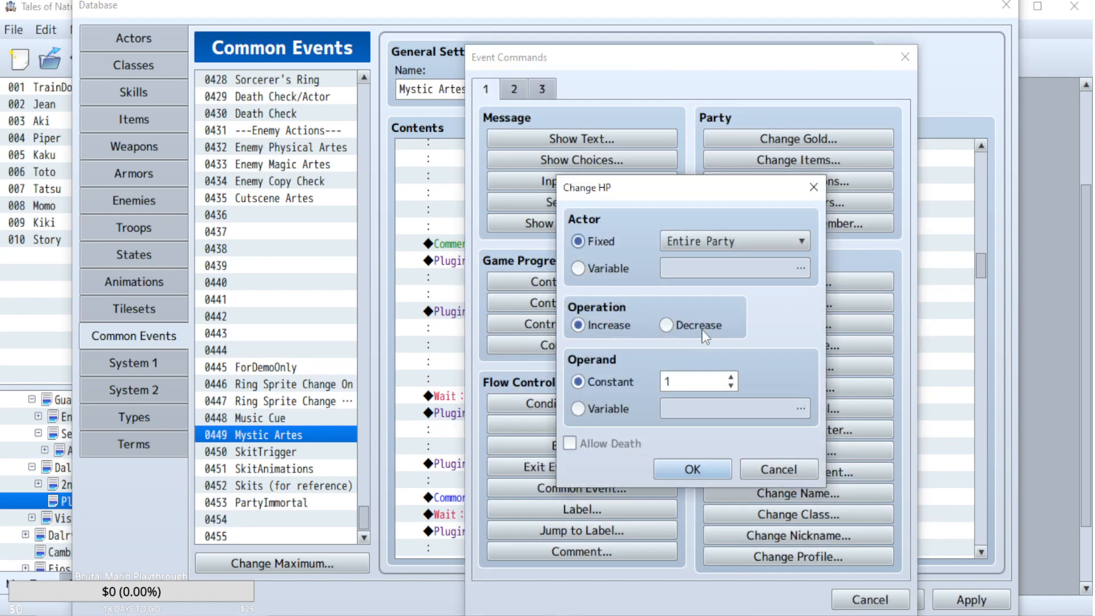
{"action": "left_click", "coordinate": [665, 330]}
{"action": "left_click", "coordinate": [600, 332]}
{"action": "left_click", "coordinate": [765, 477]}
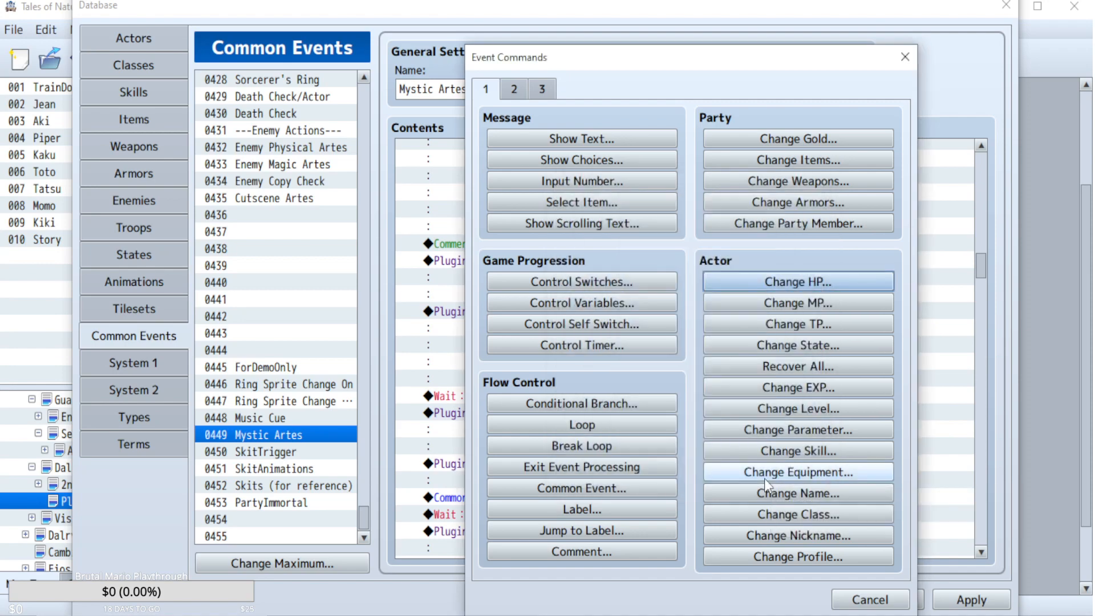
{"action": "left_click", "coordinate": [864, 598]}
- Paste the PartyImmortal call after the first attack's second Action Effect, before Wait: 10 frames
{"action": "scroll", "coordinate": [707, 483], "scroll_direction": "down", "scroll_amount": 4}
{"action": "scroll", "coordinate": [646, 442], "scroll_direction": "down", "scroll_amount": 2}
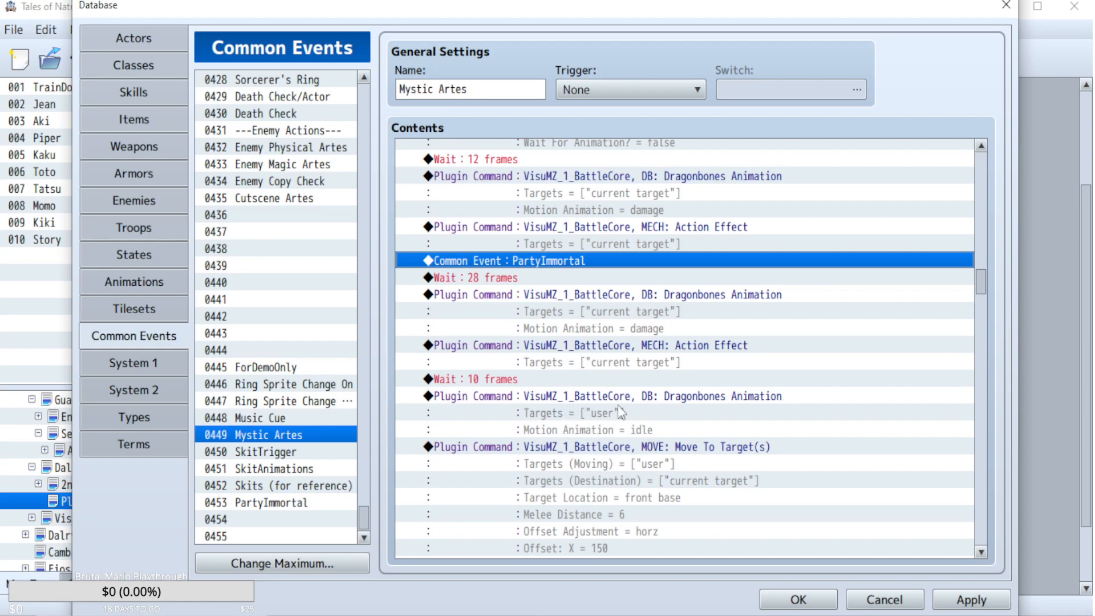
{"action": "left_click", "coordinate": [529, 381]}
{"action": "key", "text": "ctrl+v"}
- Paste the PartyImmortal call after both Action Effects of the second attack, before its Wait: 28 frames and Wait: 10 frames
{"action": "scroll", "coordinate": [716, 446], "scroll_direction": "down", "scroll_amount": 4}
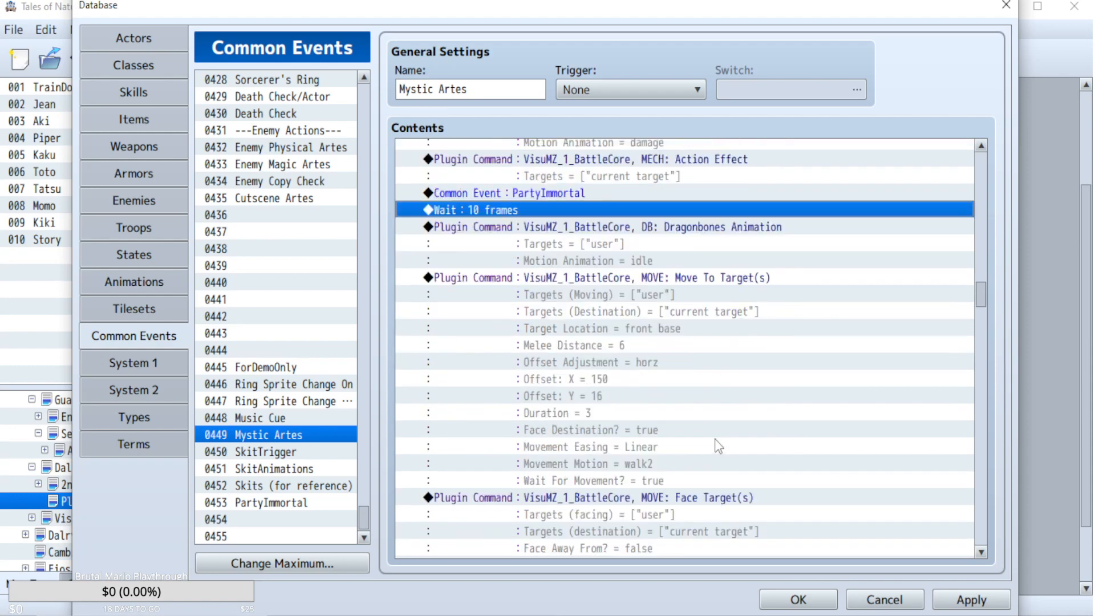
{"action": "scroll", "coordinate": [714, 446], "scroll_direction": "down", "scroll_amount": 7}
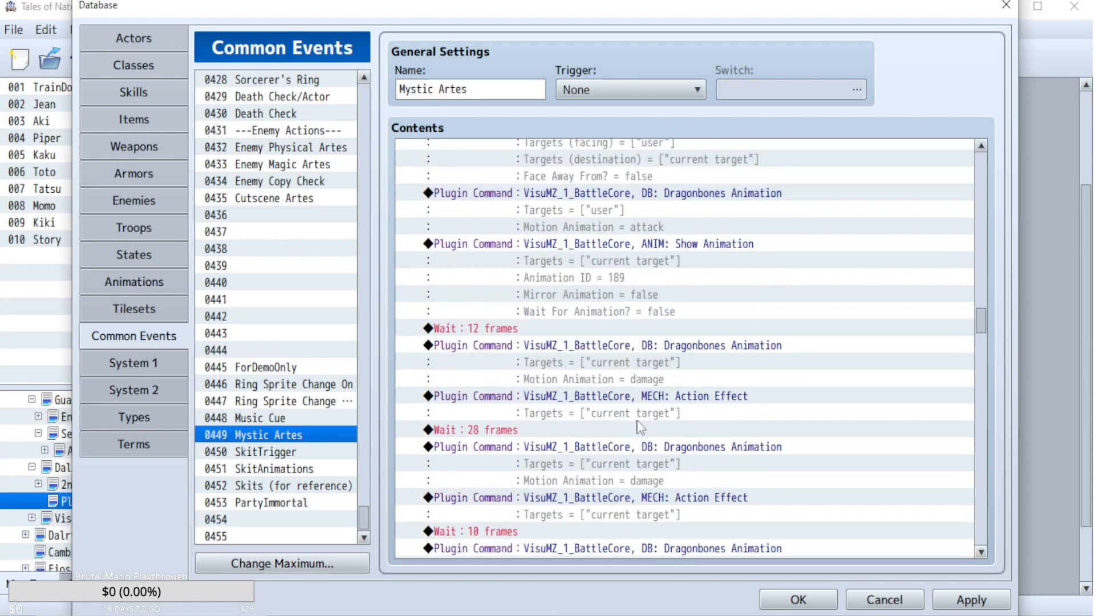
{"action": "left_click", "coordinate": [621, 430]}
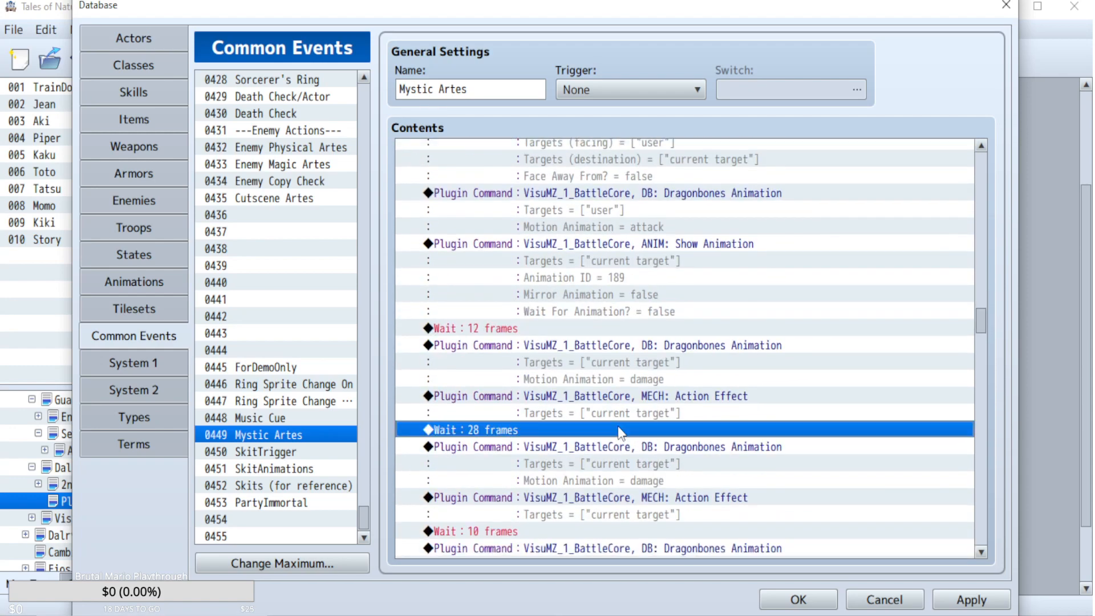
{"action": "key", "text": "ctrl+v"}
{"action": "scroll", "coordinate": [621, 434], "scroll_direction": "down", "scroll_amount": 2}
{"action": "left_click", "coordinate": [717, 463]}
{"action": "key", "text": "ctrl+v"}
- Paste the PartyImmortal call after the uppercut's Action Effect, before the Move Distance command with Y = -1200
{"action": "scroll", "coordinate": [716, 464], "scroll_direction": "down", "scroll_amount": 3}
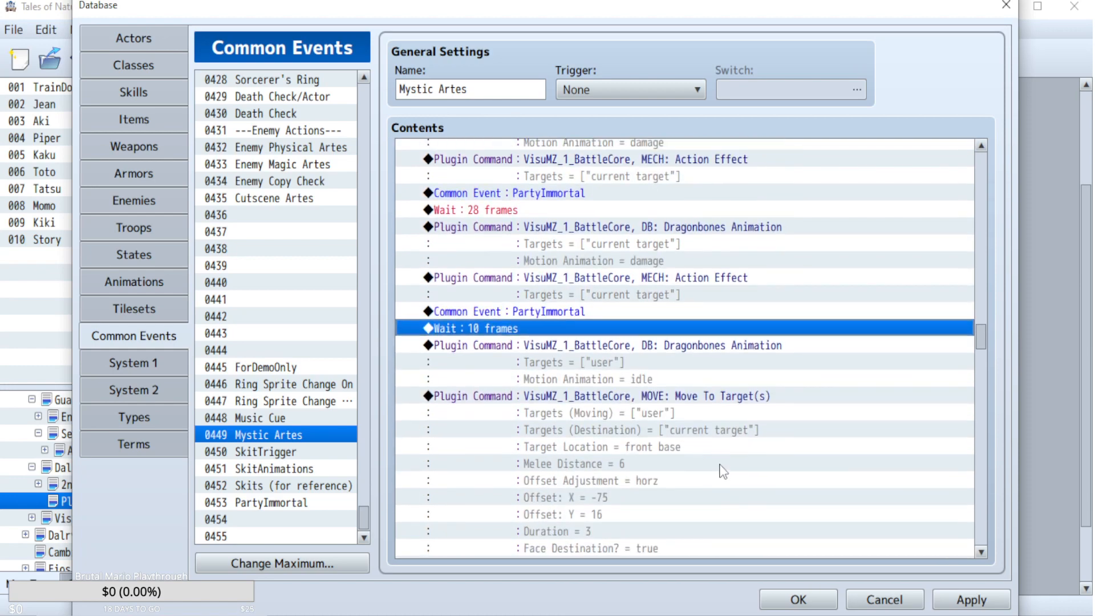
{"action": "scroll", "coordinate": [724, 471], "scroll_direction": "down", "scroll_amount": 11}
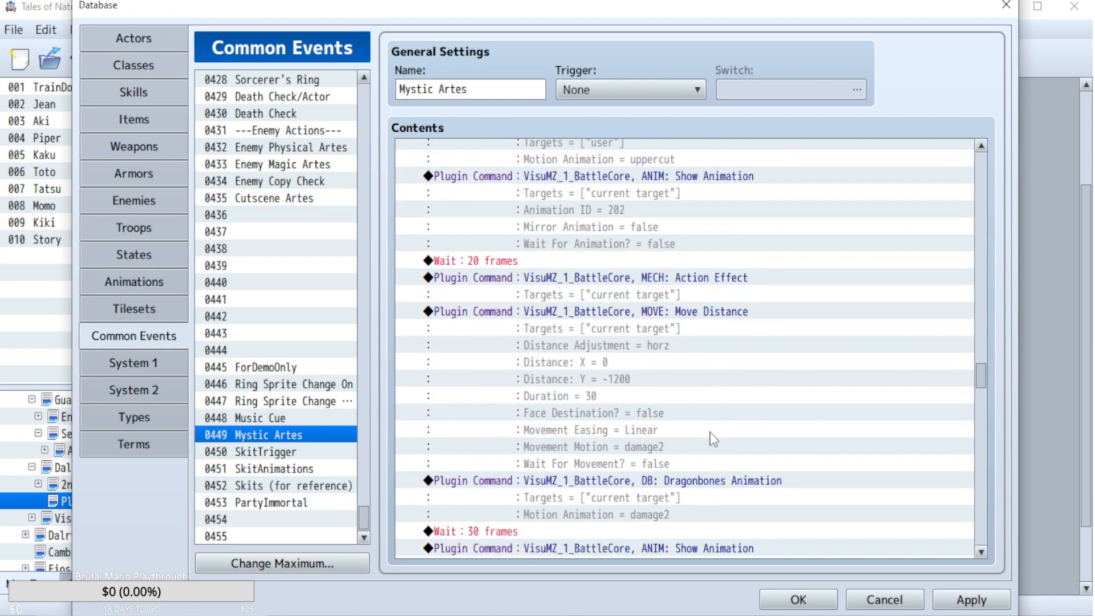
{"action": "scroll", "coordinate": [707, 361], "scroll_direction": "up", "scroll_amount": 3}
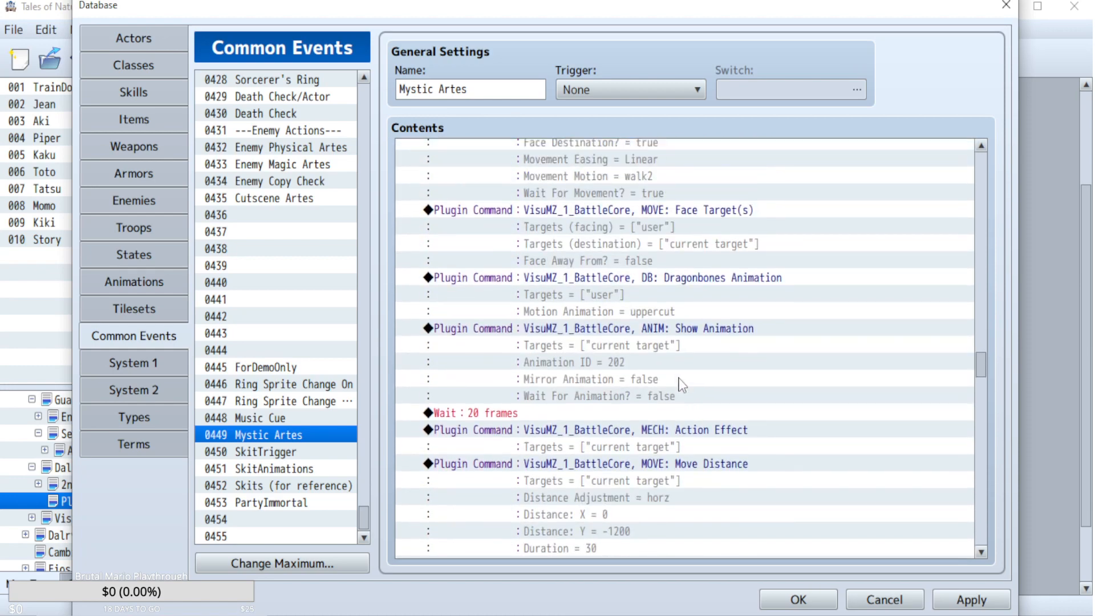
{"action": "scroll", "coordinate": [682, 385], "scroll_direction": "up", "scroll_amount": 5}
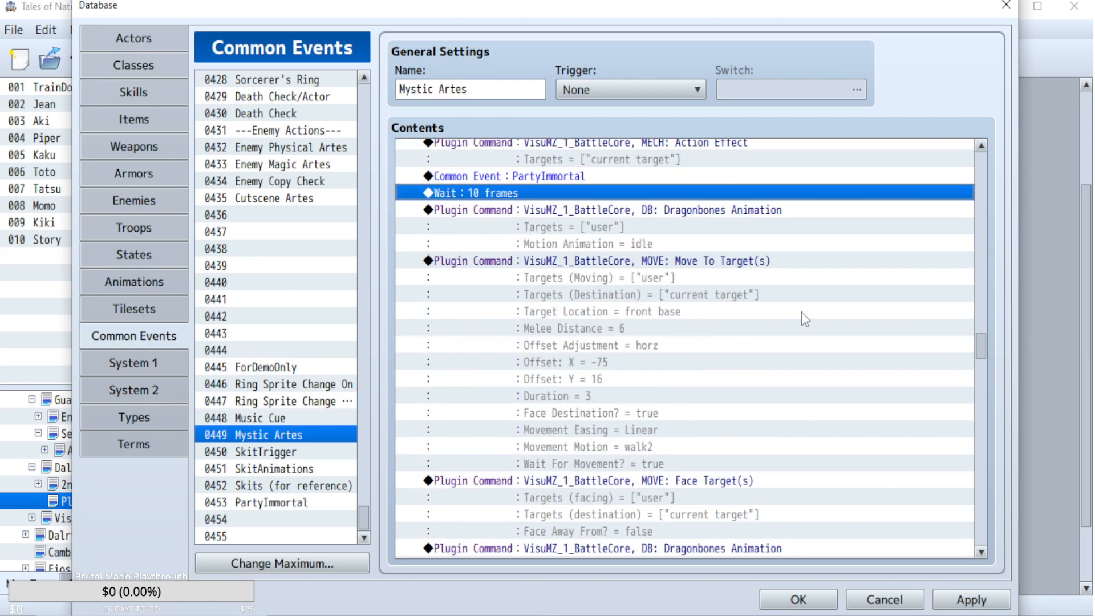
{"action": "scroll", "coordinate": [802, 313], "scroll_direction": "down", "scroll_amount": 5}
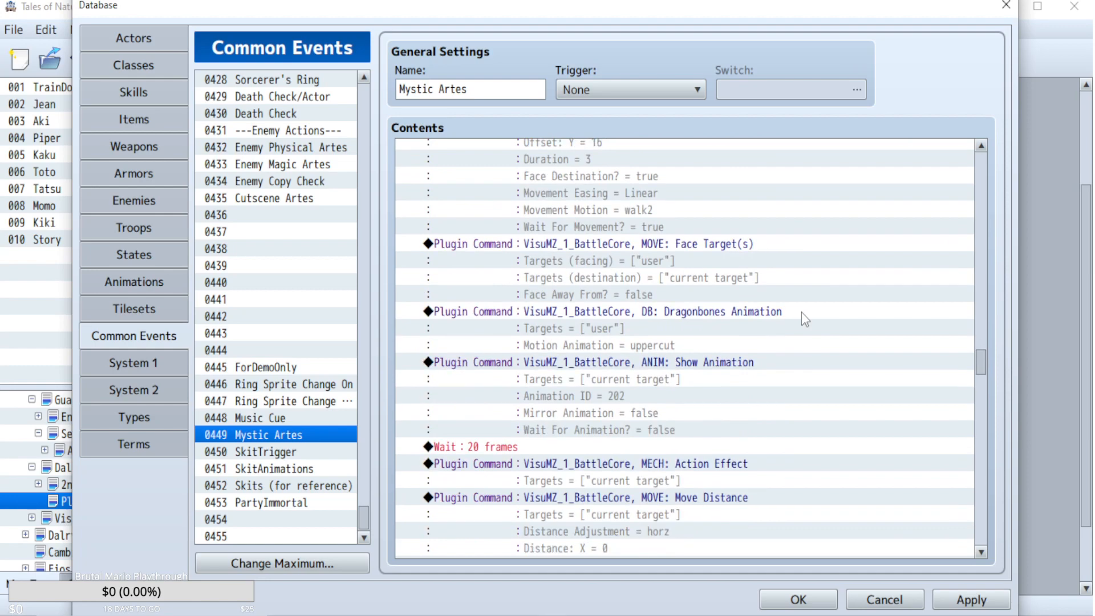
{"action": "scroll", "coordinate": [802, 312], "scroll_direction": "down", "scroll_amount": 5}
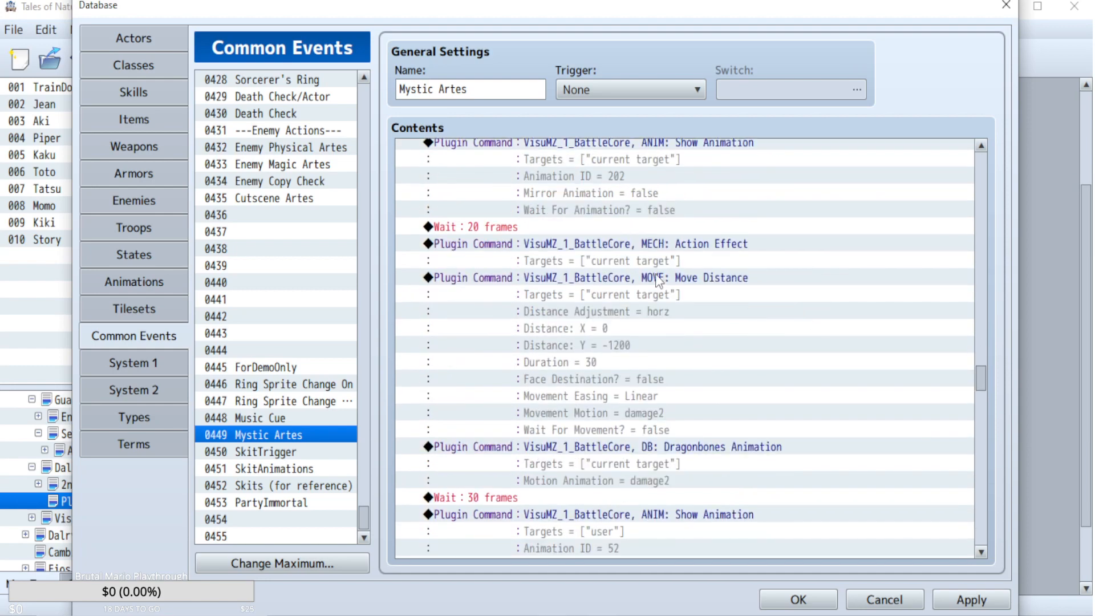
{"action": "left_click", "coordinate": [659, 279]}
{"action": "key", "text": "ctrl+v"}
- Paste the PartyImmortal call after the Dynamic Finisher's Action Effect, before Spin/Rotate, and apply the changes
{"action": "scroll", "coordinate": [798, 408], "scroll_direction": "down", "scroll_amount": 4}
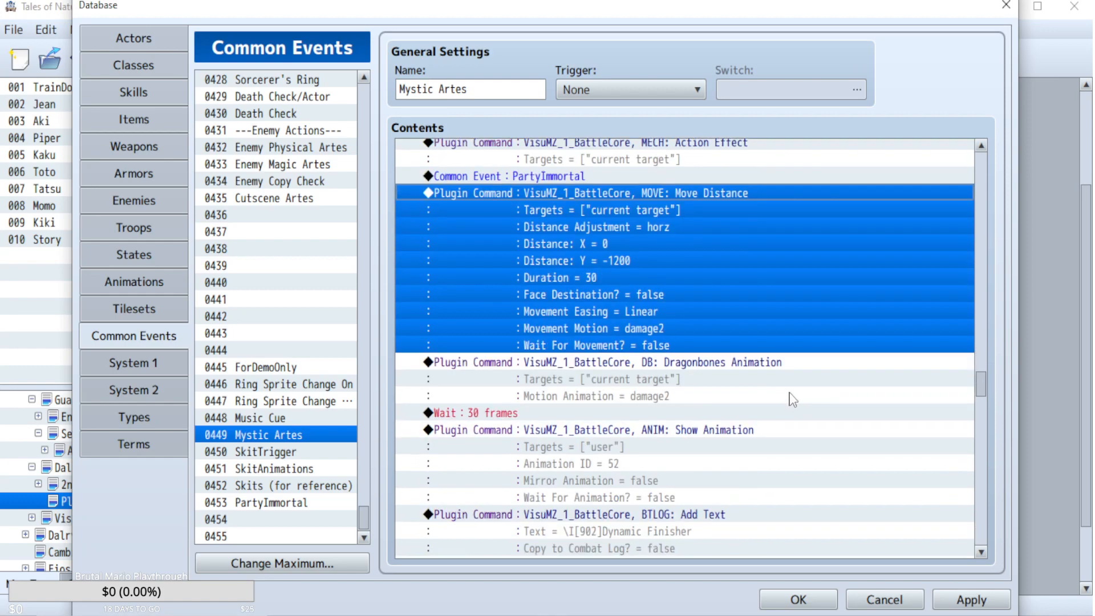
{"action": "scroll", "coordinate": [793, 399], "scroll_direction": "down", "scroll_amount": 3}
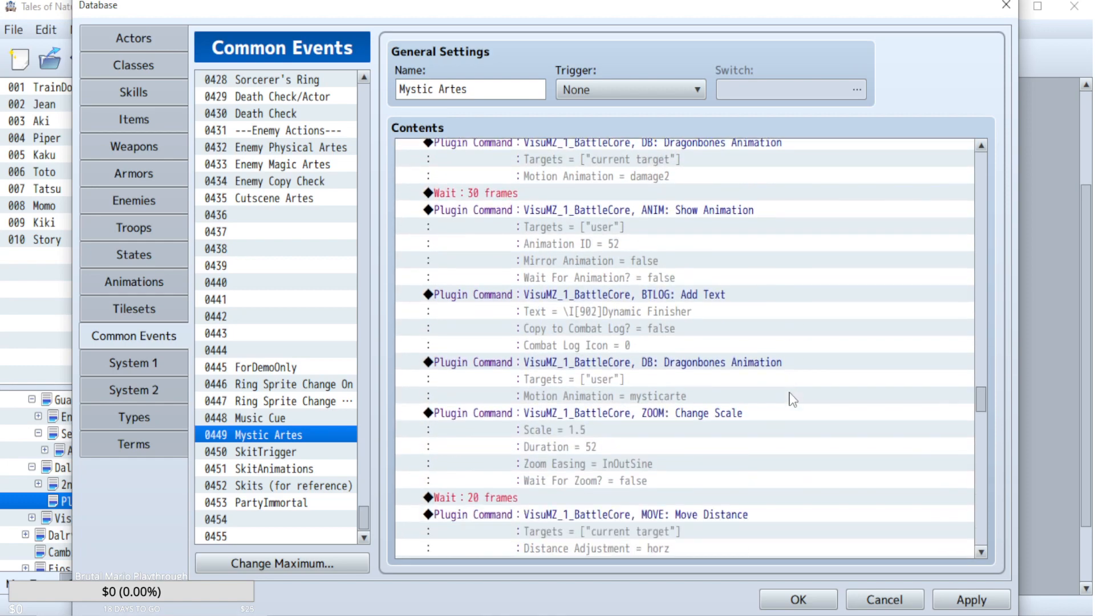
{"action": "scroll", "coordinate": [792, 400], "scroll_direction": "down", "scroll_amount": 7}
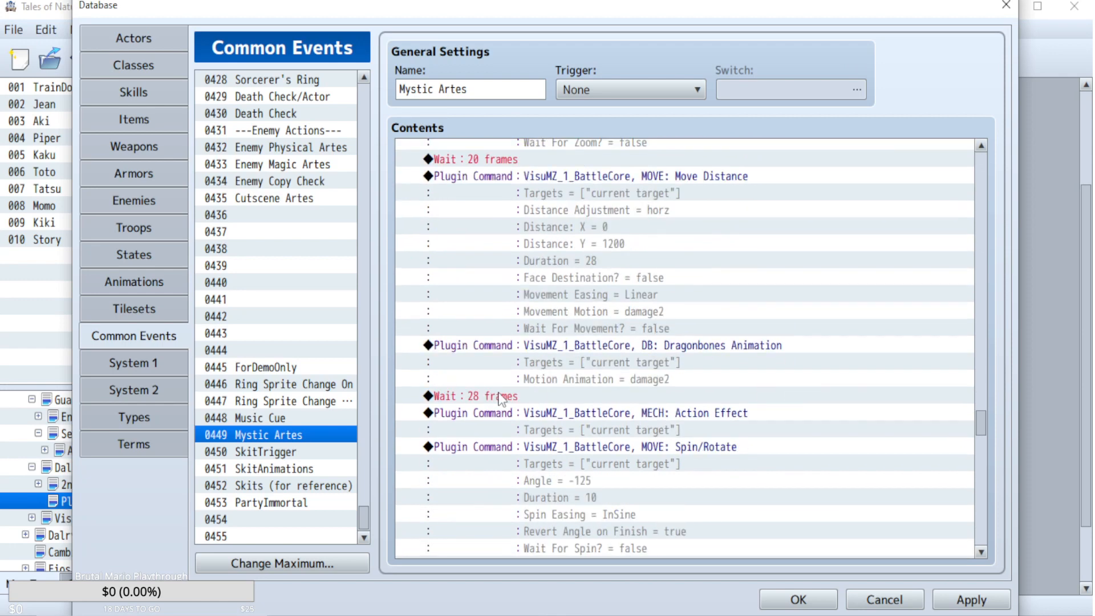
{"action": "left_click", "coordinate": [549, 447]}
{"action": "key", "text": "ctrl+v"}
{"action": "left_click", "coordinate": [976, 603]}
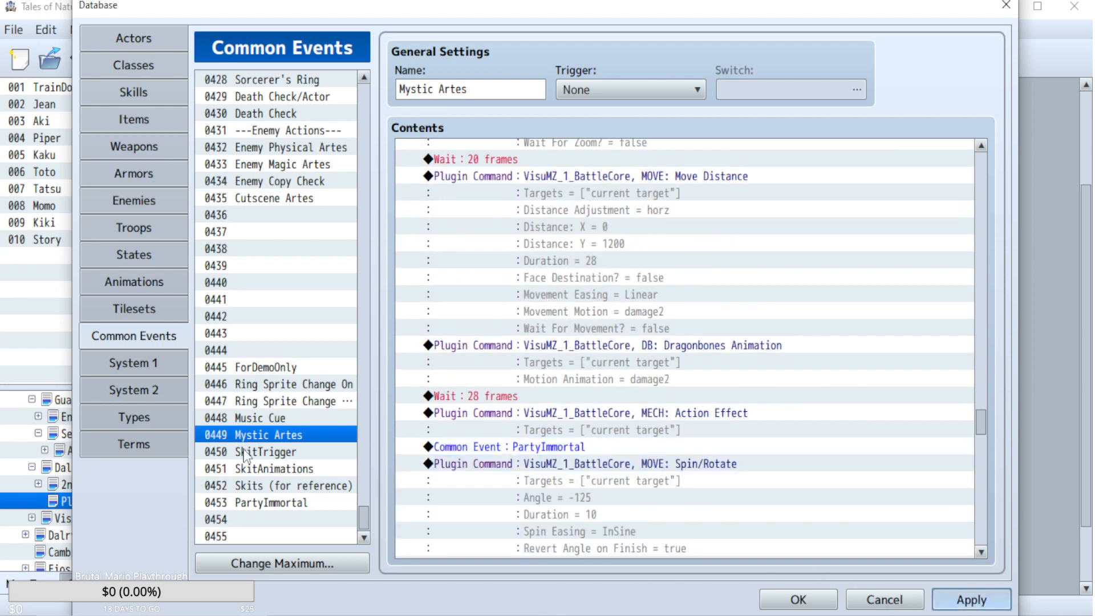
- In common event 0453 PartyImmortal, cut the If: HP% < 1 branch out of the Aki is in the party branch
{"action": "left_click", "coordinate": [298, 503]}
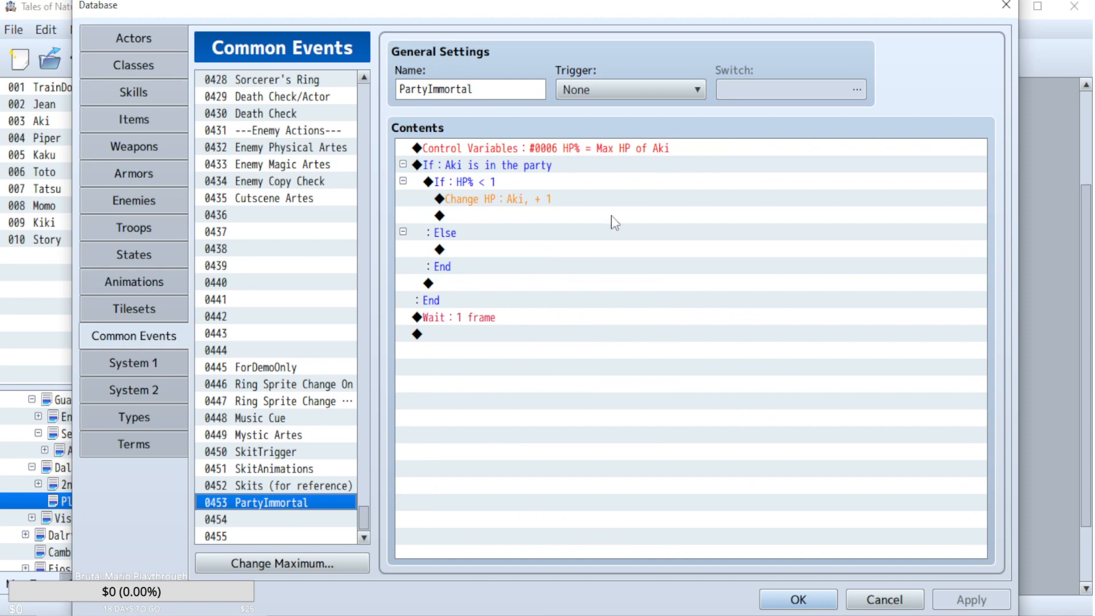
{"action": "left_click", "coordinate": [488, 166]}
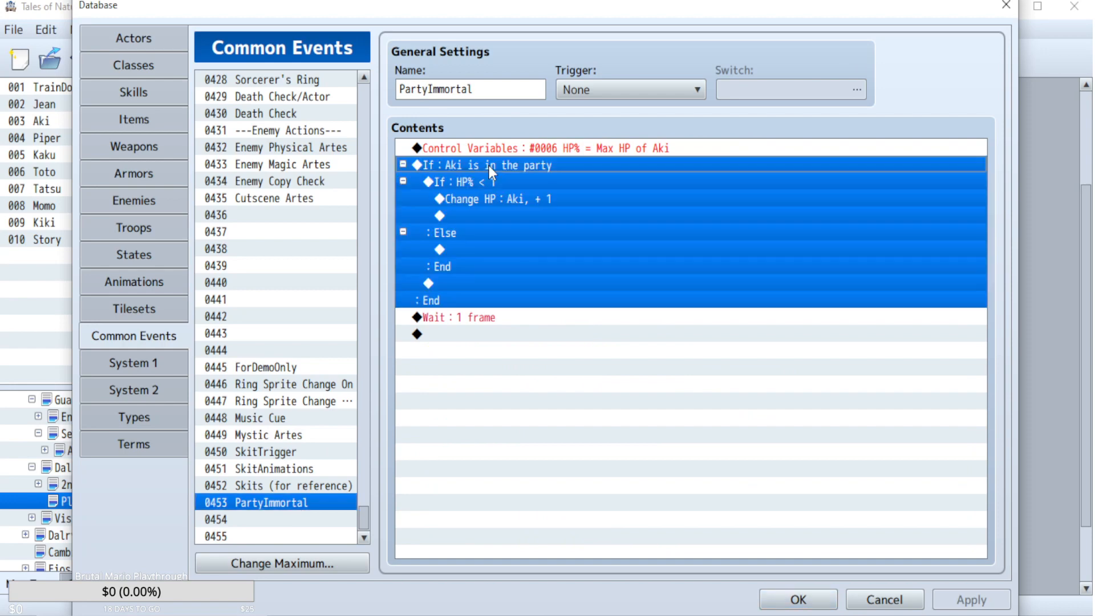
{"action": "double_click", "coordinate": [488, 166]}
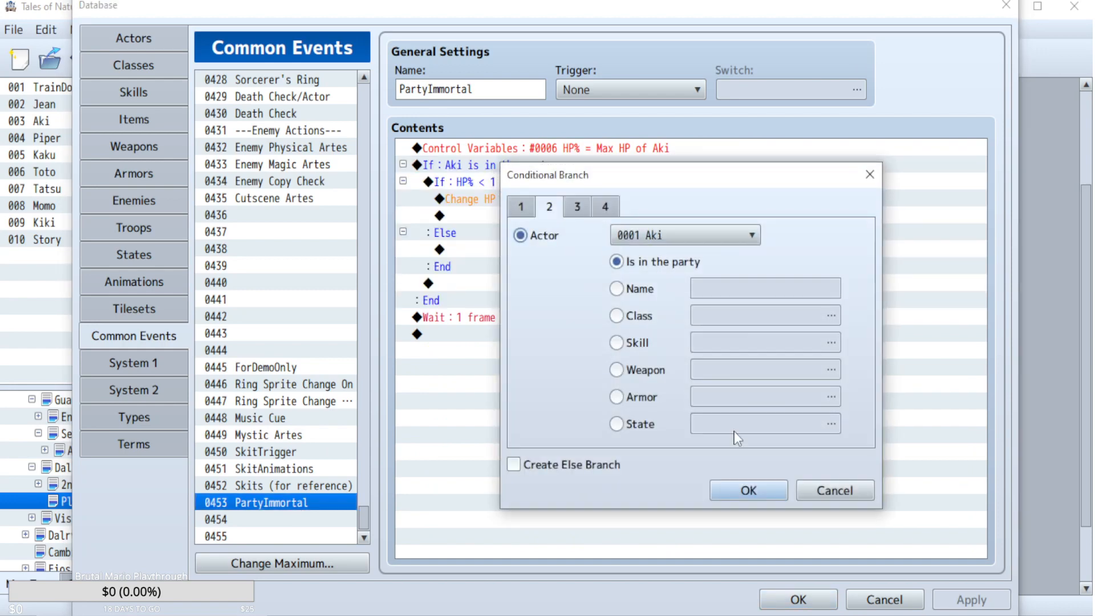
{"action": "left_click", "coordinate": [833, 490]}
{"action": "left_click", "coordinate": [495, 187]}
{"action": "right_click", "coordinate": [495, 186]}
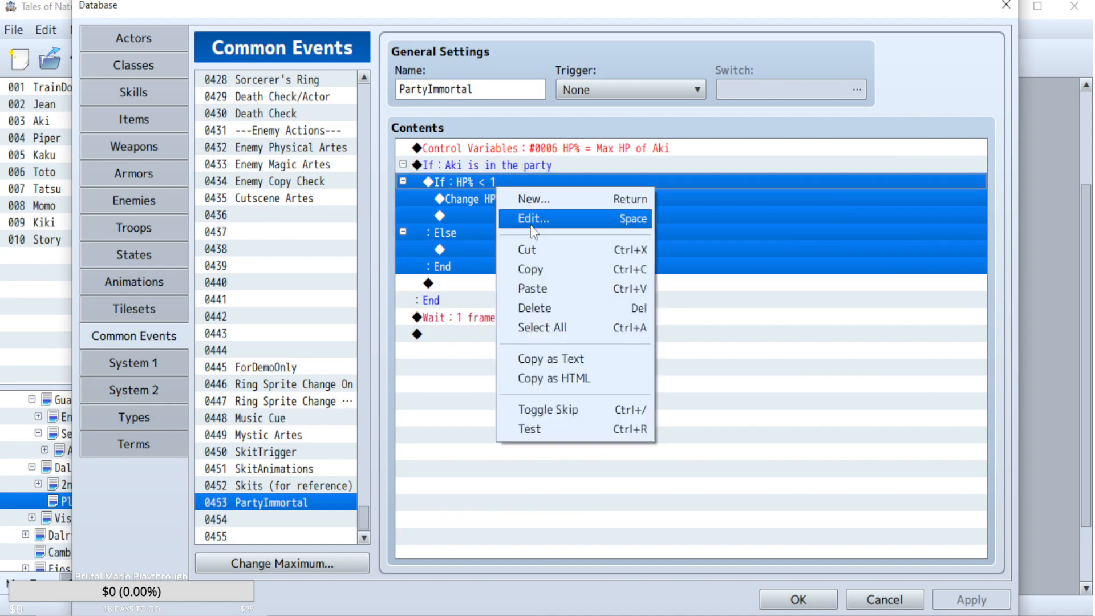
{"action": "left_click", "coordinate": [570, 306]}
- Insert a conditional branch inside the Aki is in the party branch, checking whether actor 0001 Aki has state 0003 Immortal
{"action": "double_click", "coordinate": [482, 180]}
{"action": "left_click", "coordinate": [606, 402]}
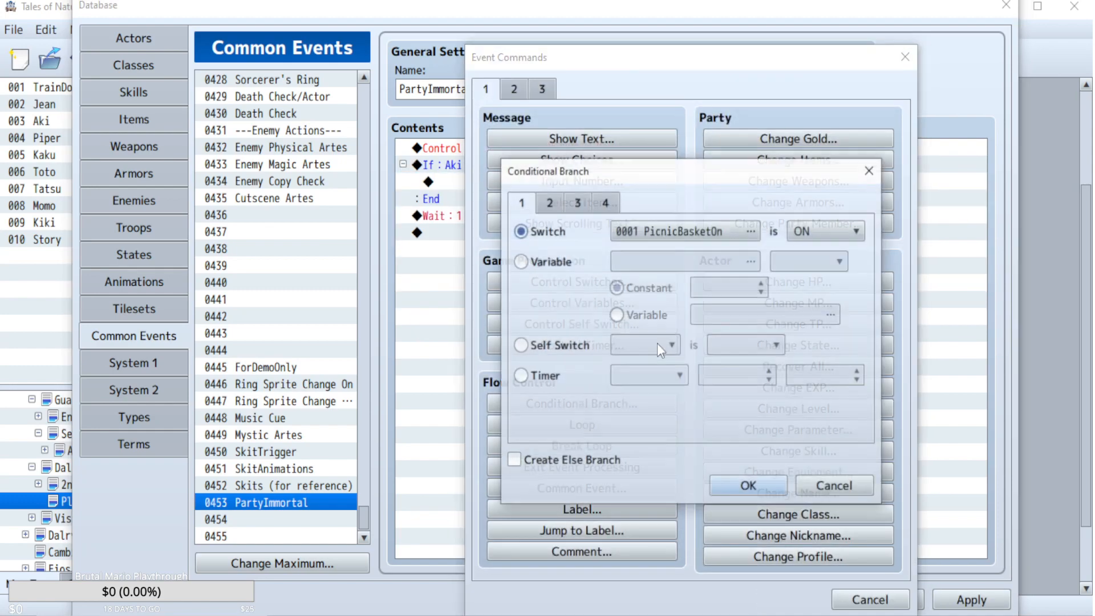
{"action": "left_click", "coordinate": [605, 203]}
{"action": "left_click", "coordinate": [579, 206]}
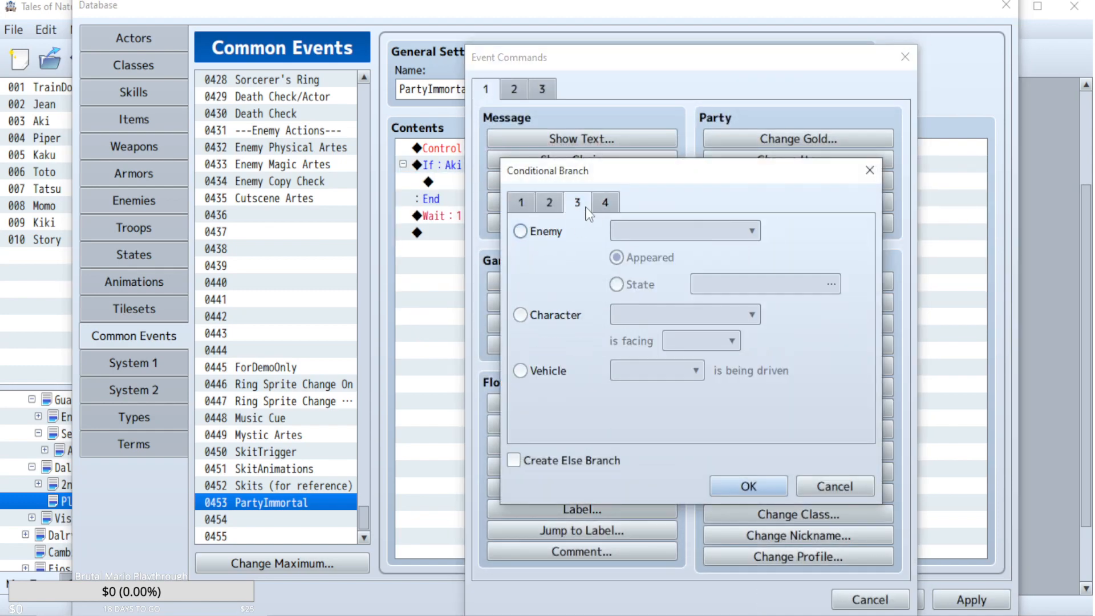
{"action": "left_click", "coordinate": [551, 206]}
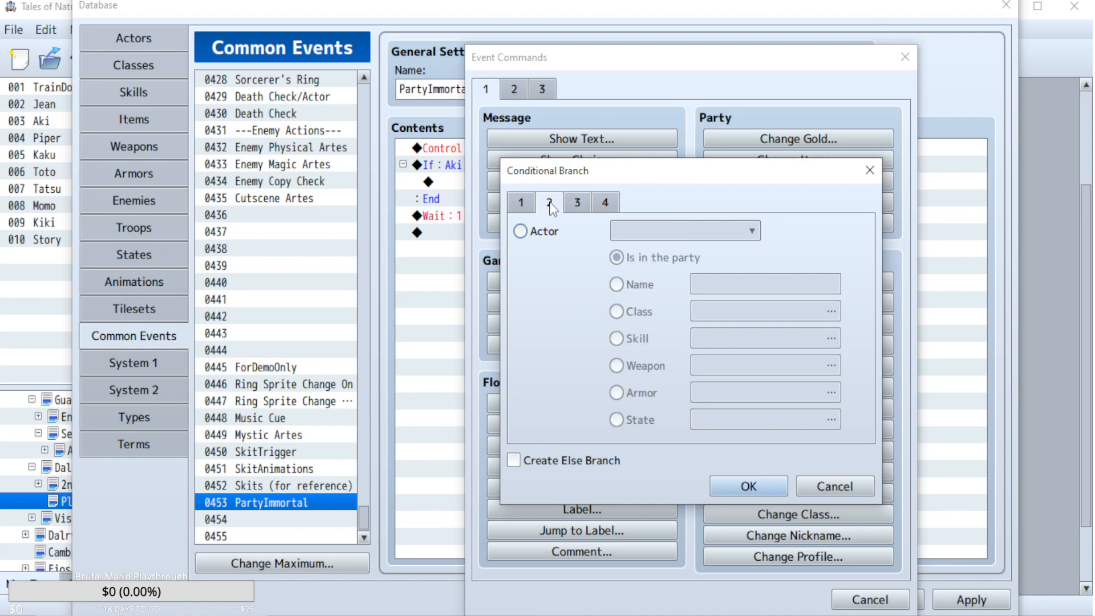
{"action": "left_click", "coordinate": [547, 233]}
{"action": "left_click", "coordinate": [656, 421]}
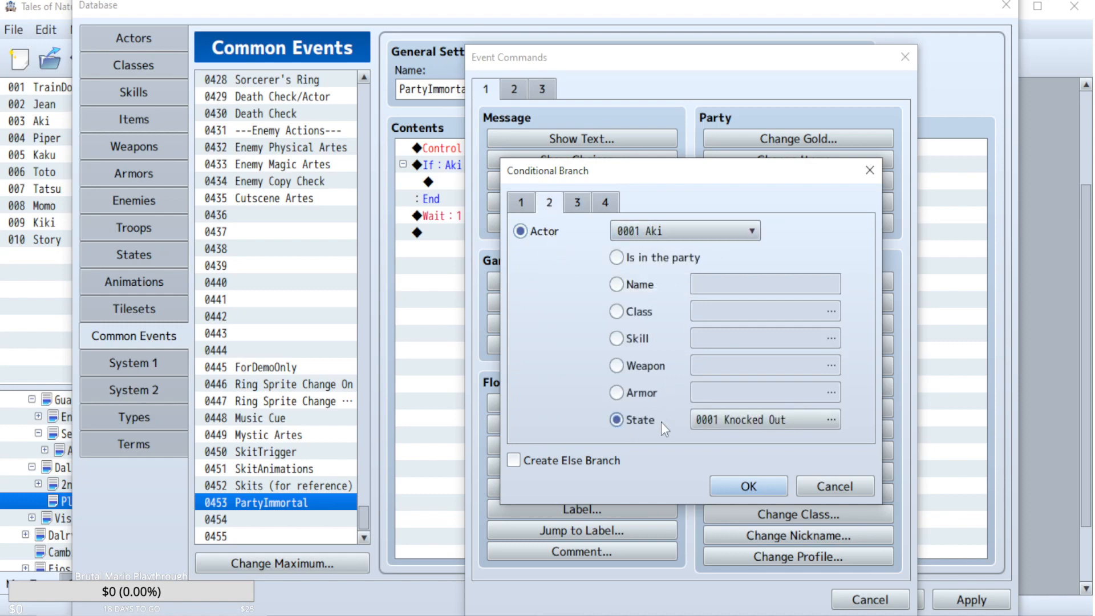
{"action": "left_click", "coordinate": [831, 420]}
{"action": "left_click", "coordinate": [716, 202]}
{"action": "double_click", "coordinate": [716, 204]}
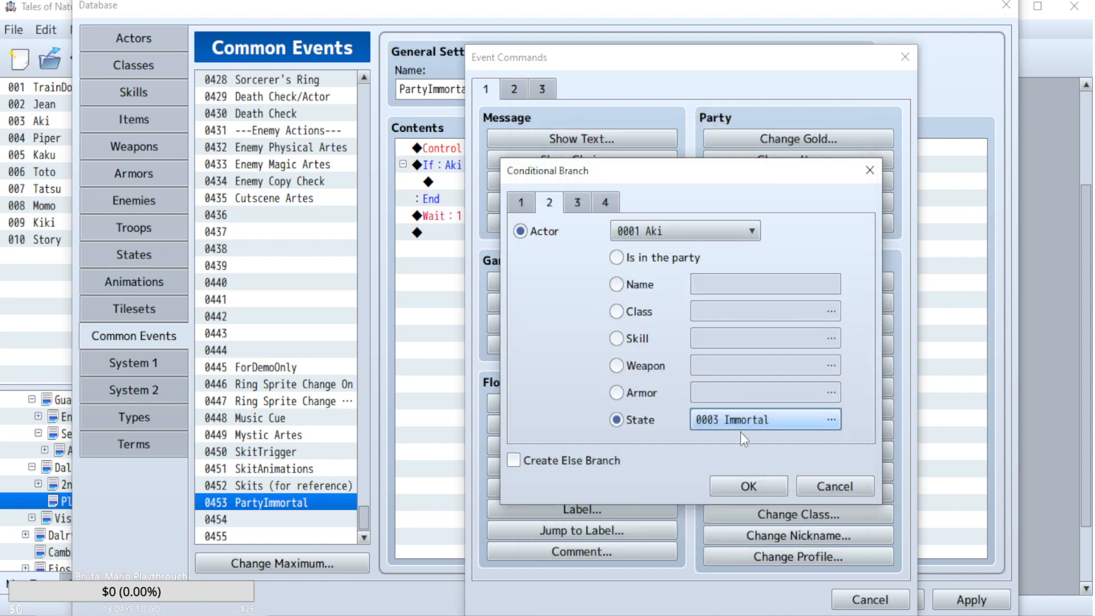
{"action": "left_click", "coordinate": [736, 485]}
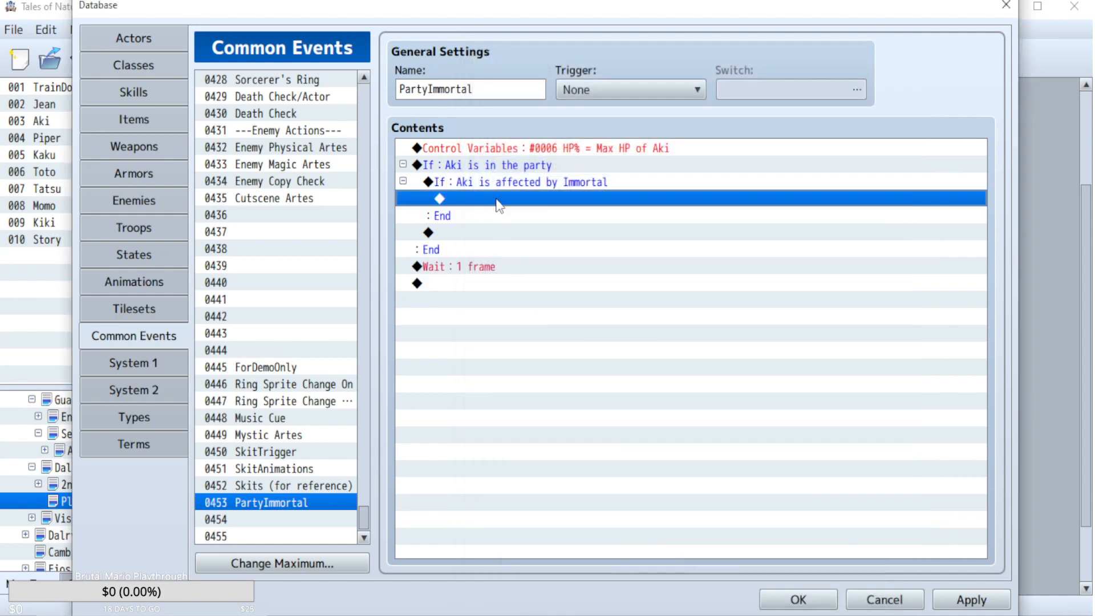
- Paste the If: HP% < 1 branch inside the Aki is affected by Immortal branch, remove its Else branch, and apply the changes
{"action": "key", "text": "ctrl+v"}
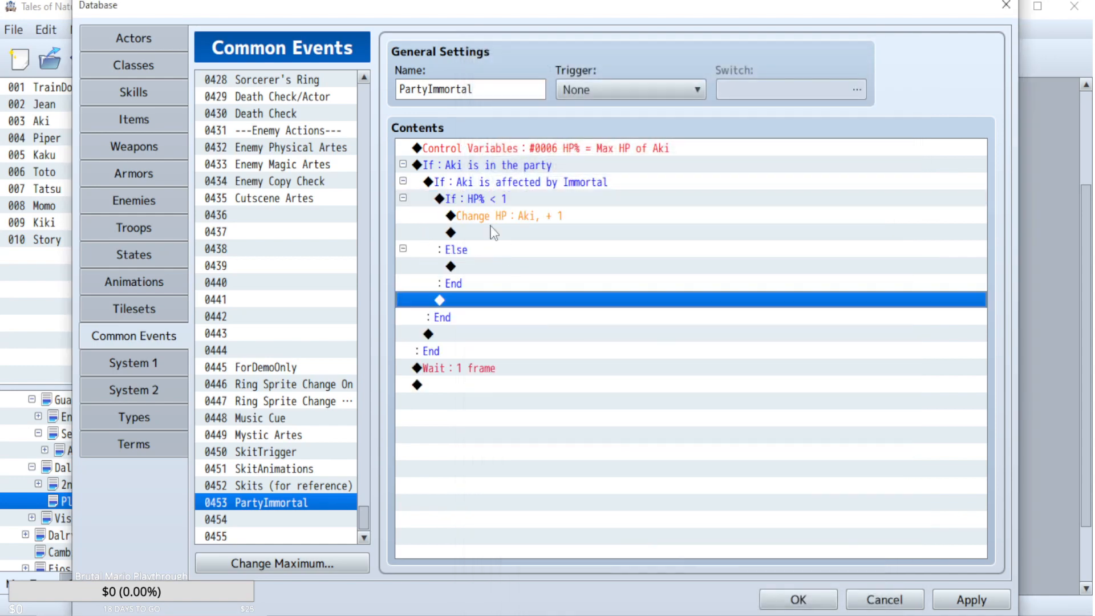
{"action": "double_click", "coordinate": [491, 200]}
{"action": "left_click", "coordinate": [532, 469]}
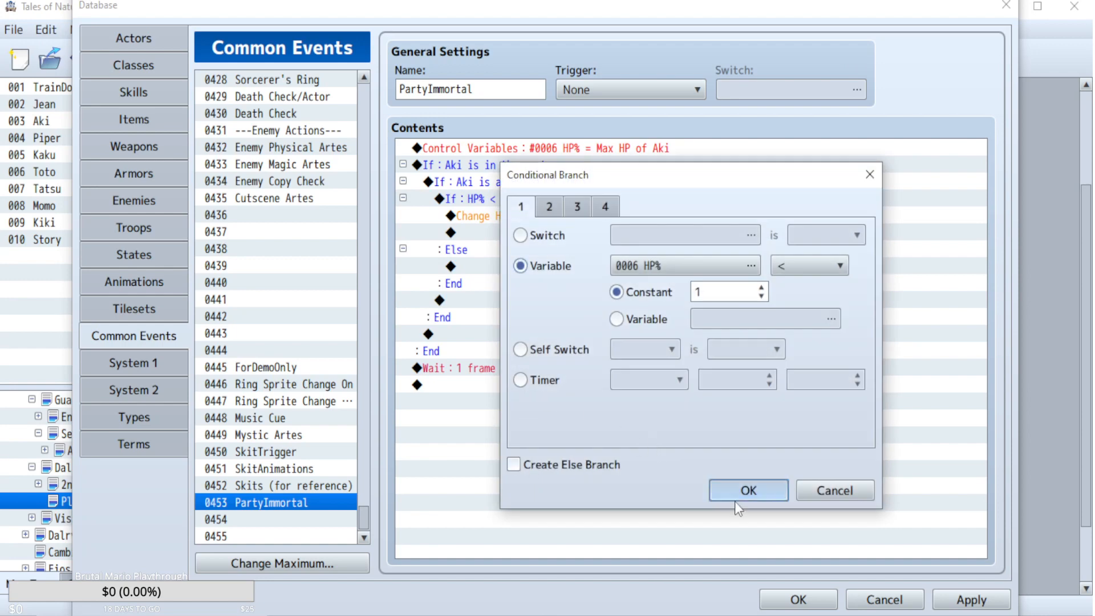
{"action": "left_click", "coordinate": [738, 494]}
{"action": "left_click", "coordinate": [971, 600]}
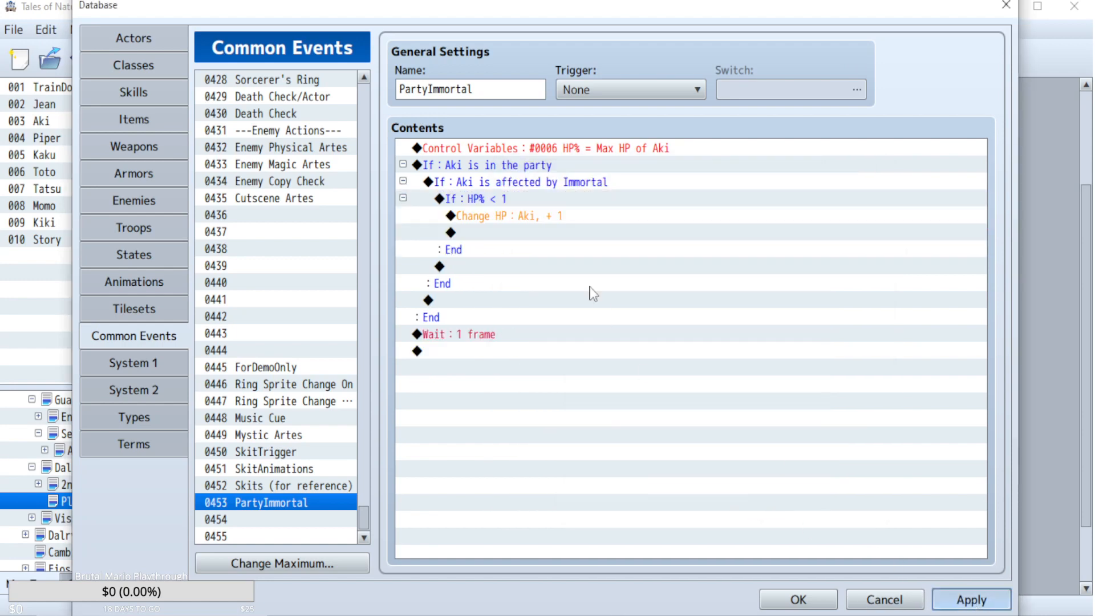
- Review the settings of the HP% < 1 condition and Aki's Change HP command, and look through the available event commands
{"action": "double_click", "coordinate": [491, 201]}
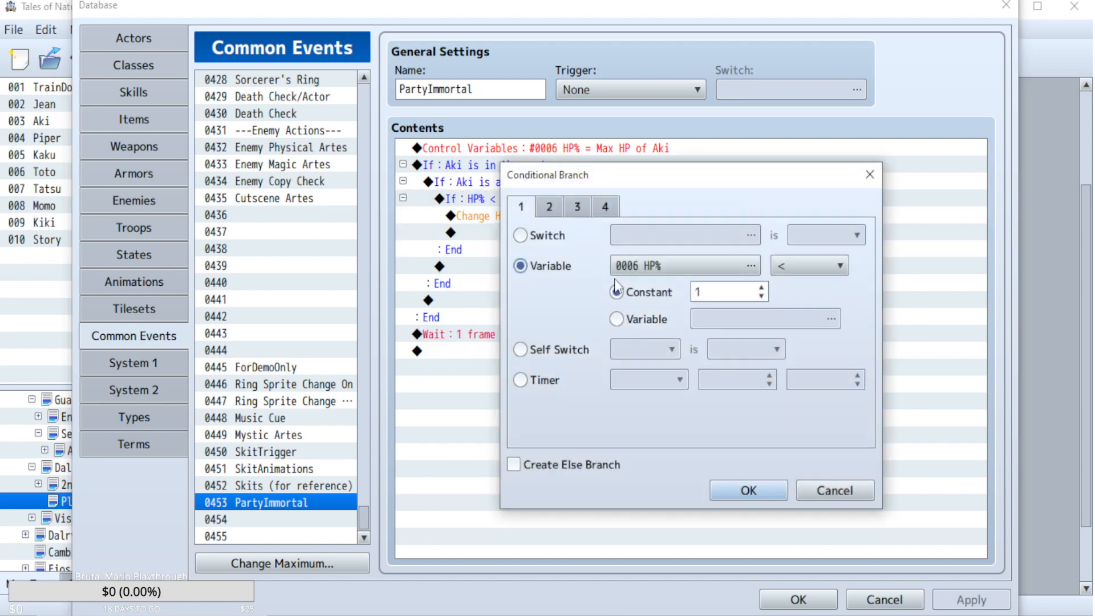
{"action": "left_click", "coordinate": [819, 496]}
{"action": "double_click", "coordinate": [545, 215]}
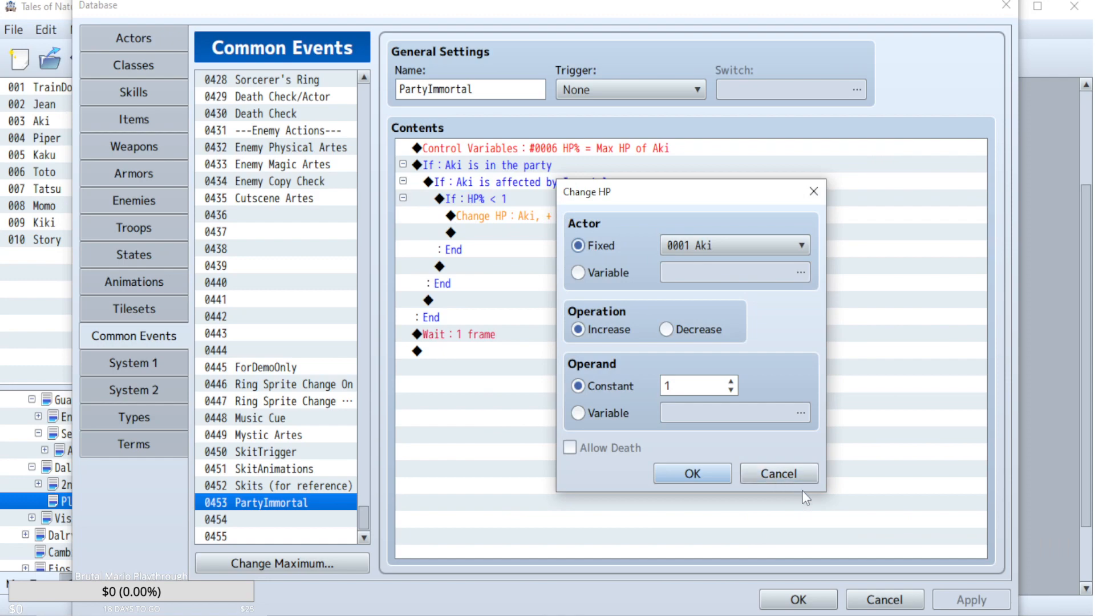
{"action": "left_click", "coordinate": [775, 475]}
{"action": "left_click", "coordinate": [535, 234]}
{"action": "double_click", "coordinate": [535, 234]}
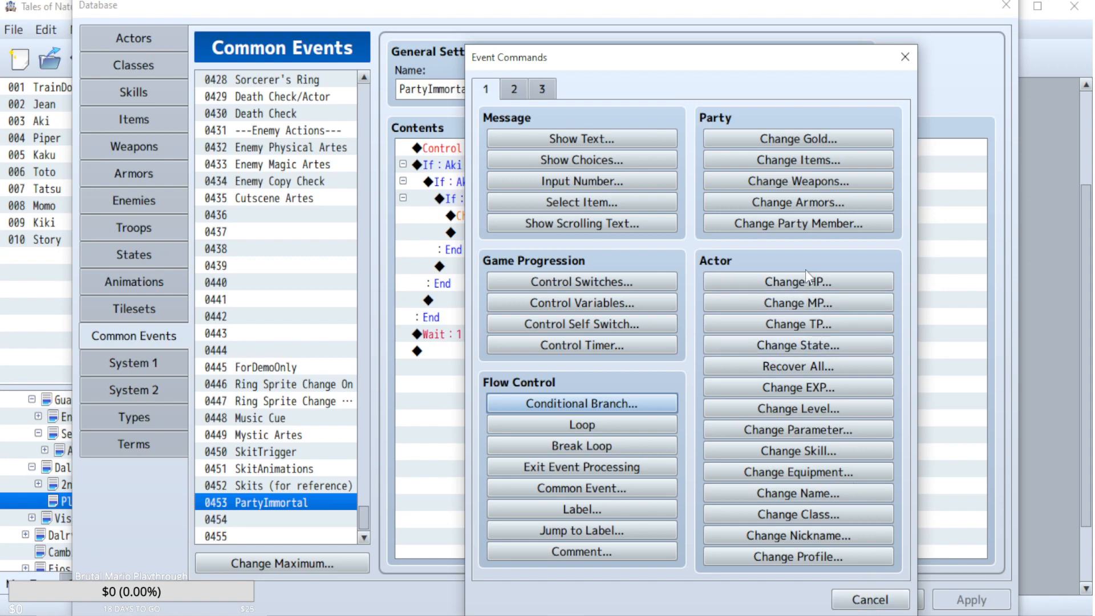
{"action": "left_click", "coordinate": [515, 90]}
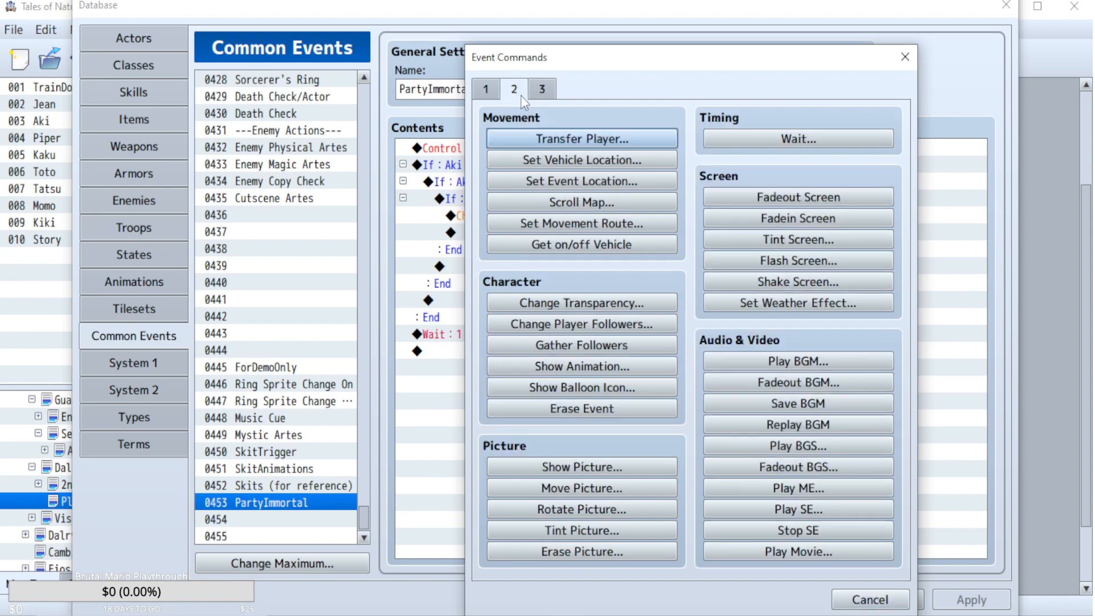
{"action": "left_click", "coordinate": [541, 90]}
{"action": "left_click", "coordinate": [870, 599]}
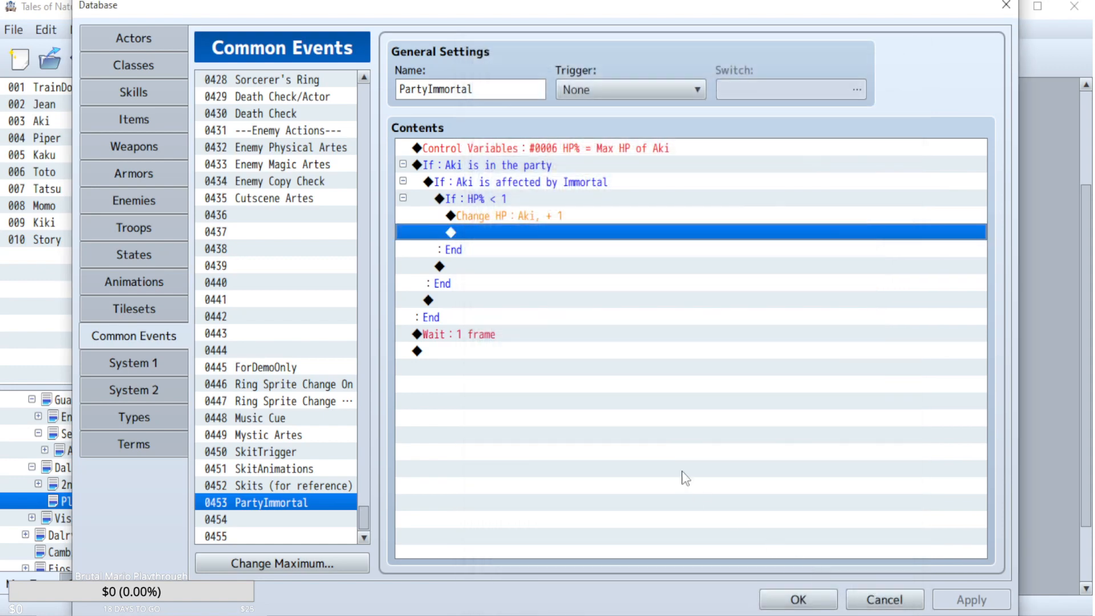
- Run a battle test of troop 0060 Story Boss: Gremlin? to check Aki's HP following the Dynamic Finisher, and close the test
{"action": "left_click", "coordinate": [135, 227]}
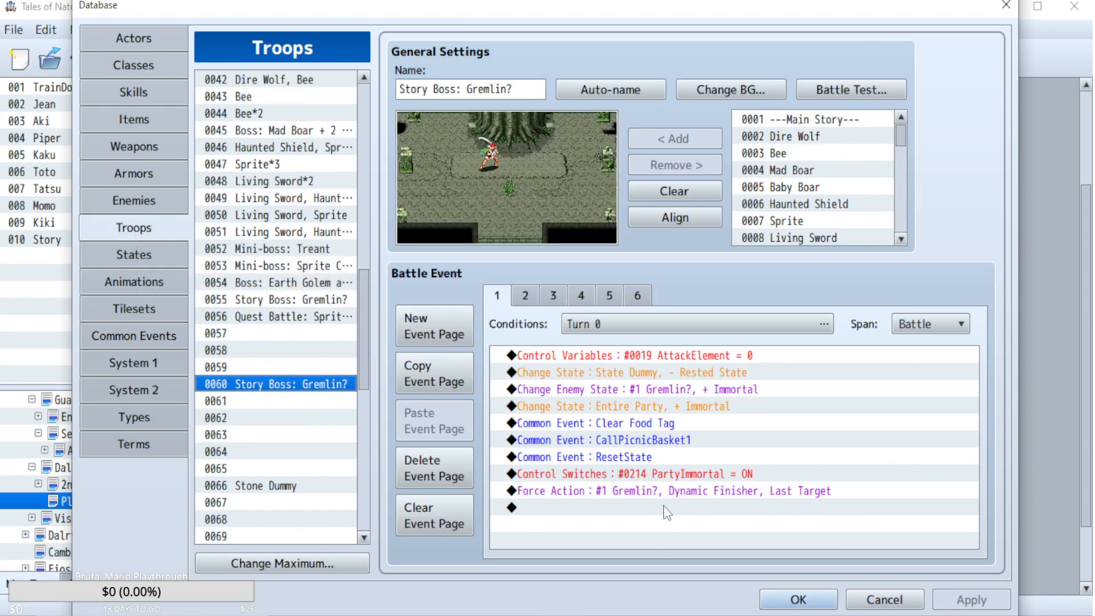
{"action": "left_click", "coordinate": [710, 412]}
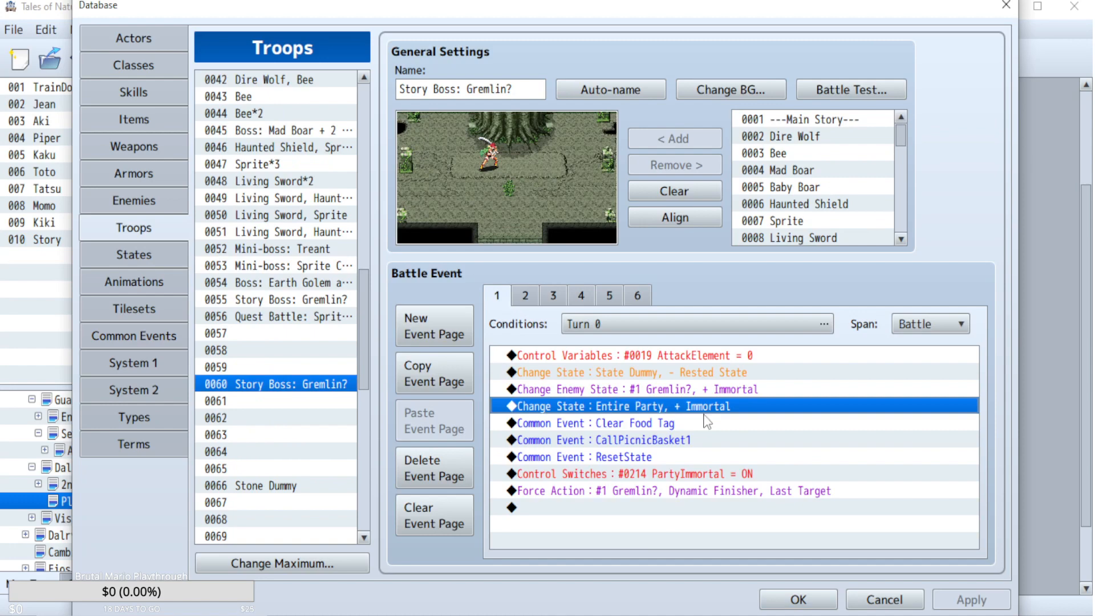
{"action": "left_click", "coordinate": [837, 91]}
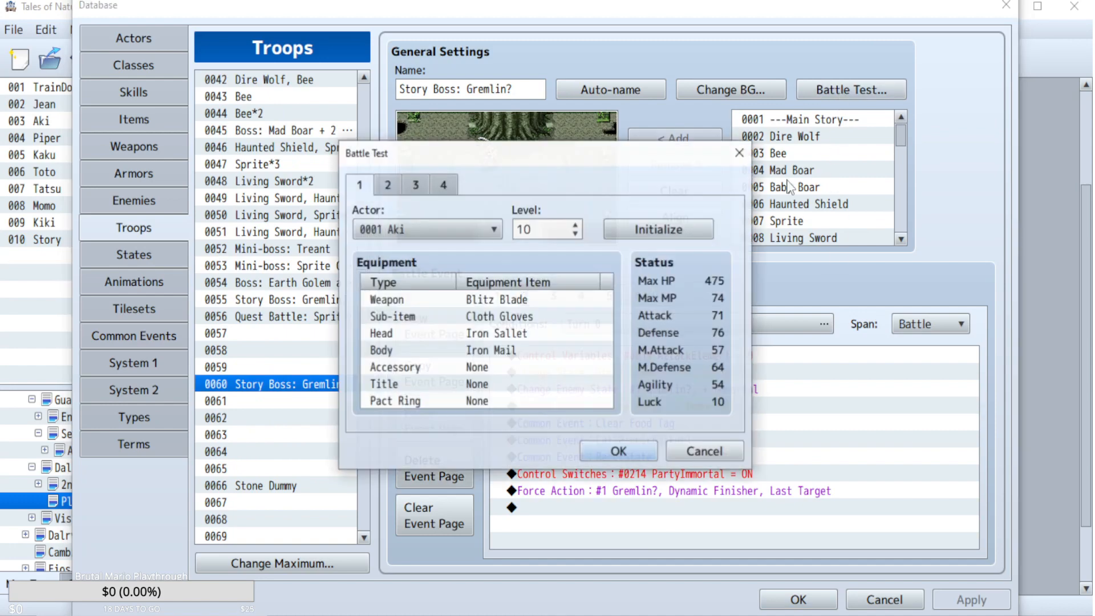
{"action": "left_click", "coordinate": [635, 456]}
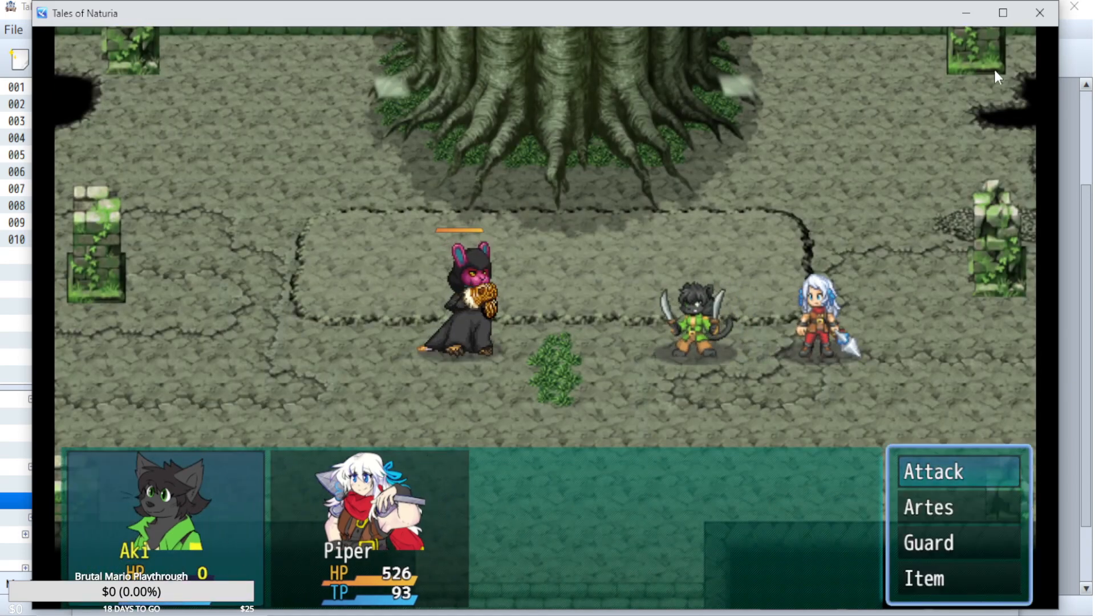
{"action": "left_click", "coordinate": [1038, 15]}
- Open the Control Variables command of common event PartyImmortal and look through the variable lists for one suited to the HP check
{"action": "left_click", "coordinate": [175, 336]}
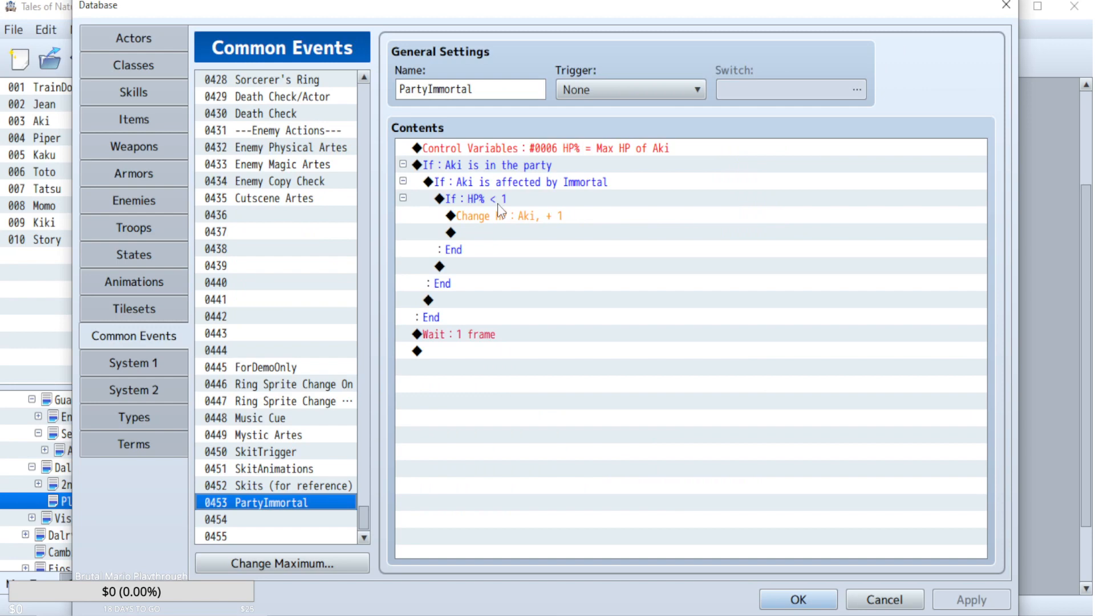
{"action": "double_click", "coordinate": [637, 149]}
{"action": "left_click", "coordinate": [736, 223]}
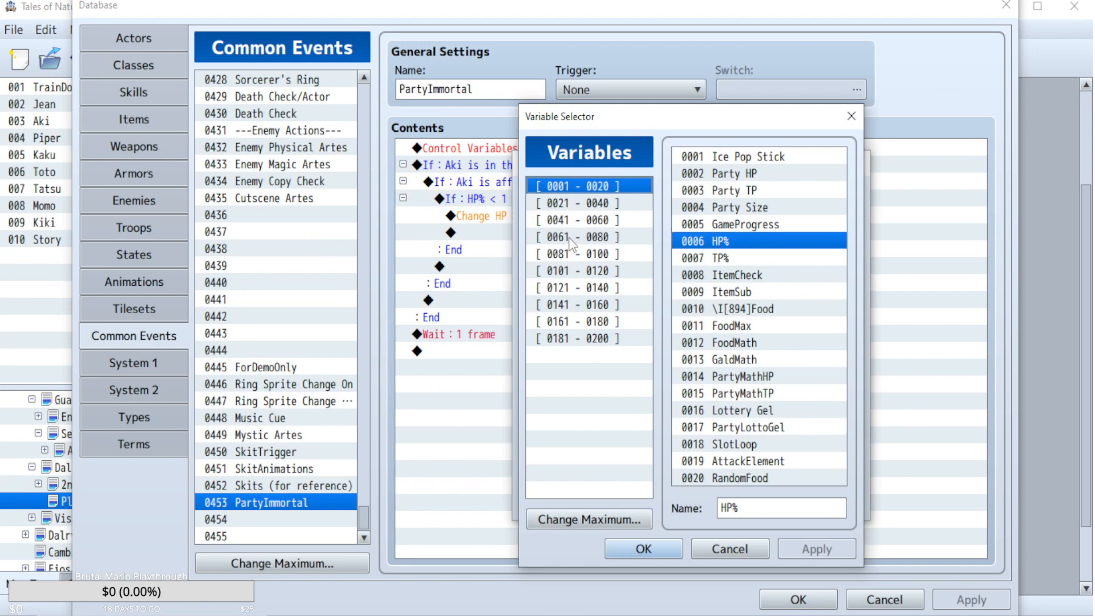
{"action": "left_click", "coordinate": [609, 205]}
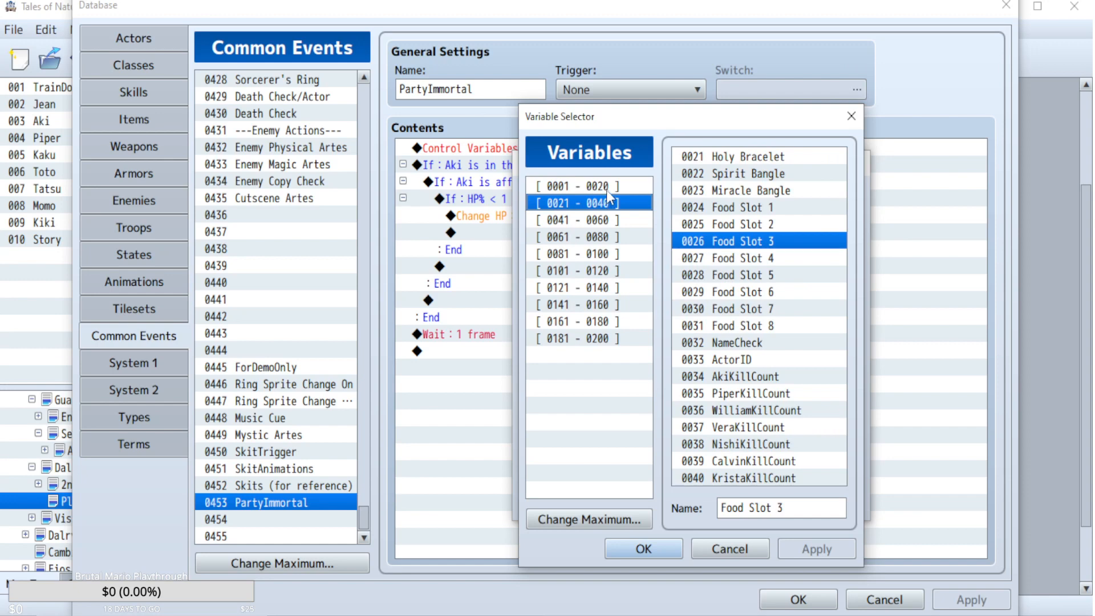
{"action": "left_click", "coordinate": [597, 219]}
{"action": "left_click", "coordinate": [577, 270]}
{"action": "left_click", "coordinate": [581, 253]}
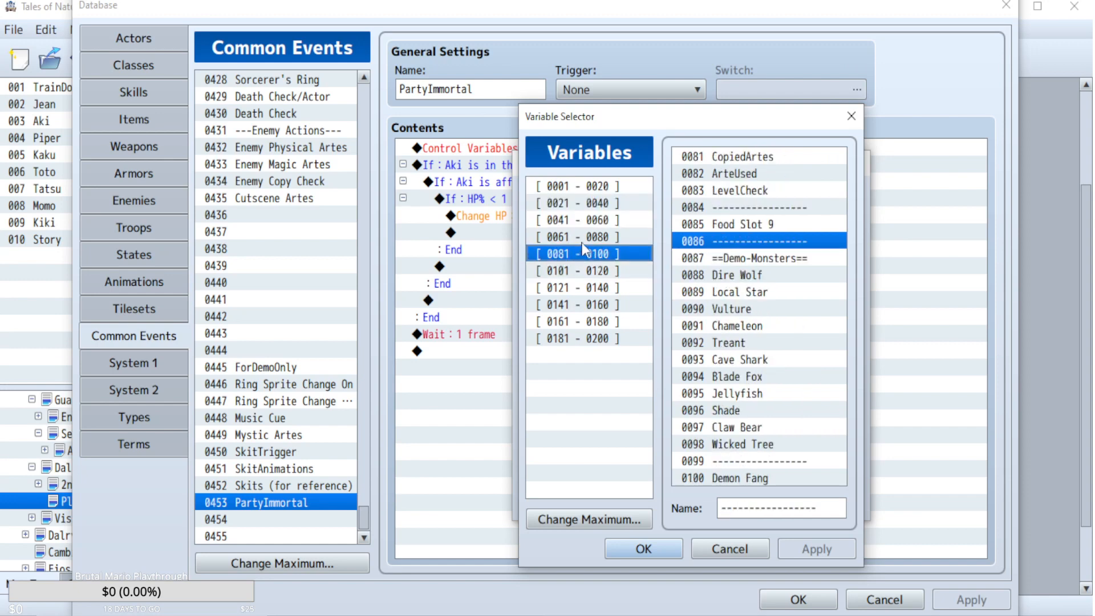
{"action": "left_click", "coordinate": [579, 288]}
{"action": "left_click", "coordinate": [581, 305]}
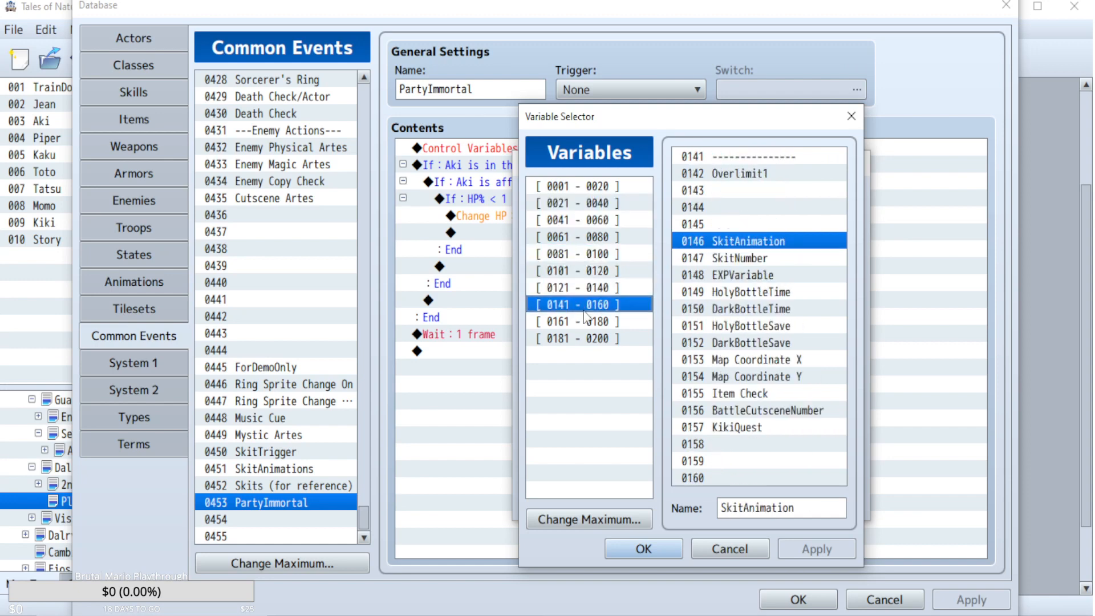
{"action": "left_click", "coordinate": [596, 322]}
{"action": "left_click", "coordinate": [602, 339]}
{"action": "left_click", "coordinate": [598, 288]}
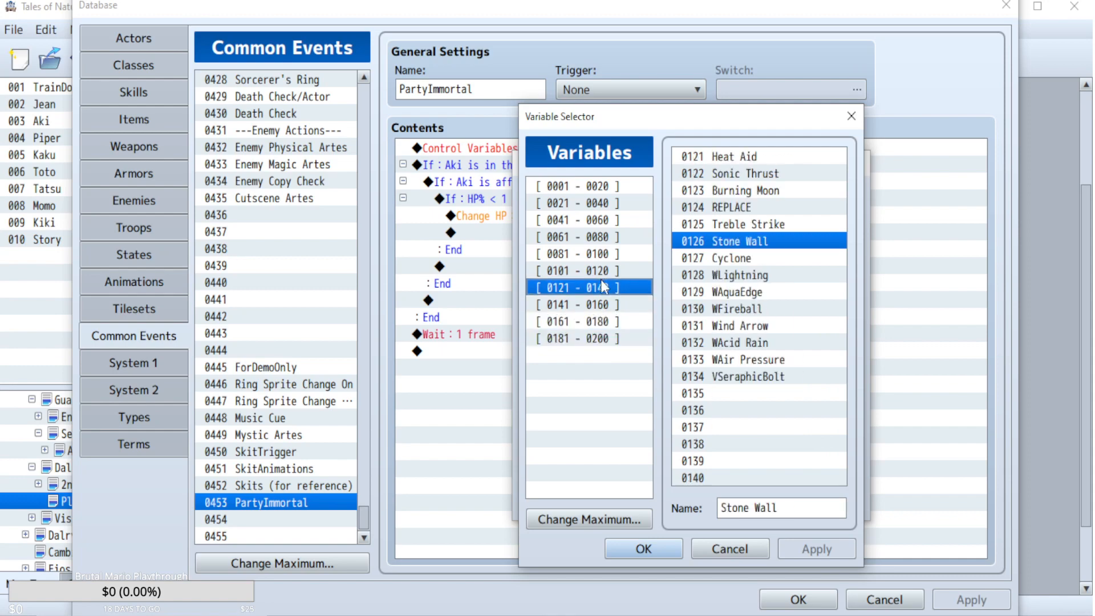
{"action": "left_click", "coordinate": [600, 319]}
{"action": "left_click", "coordinate": [604, 307]}
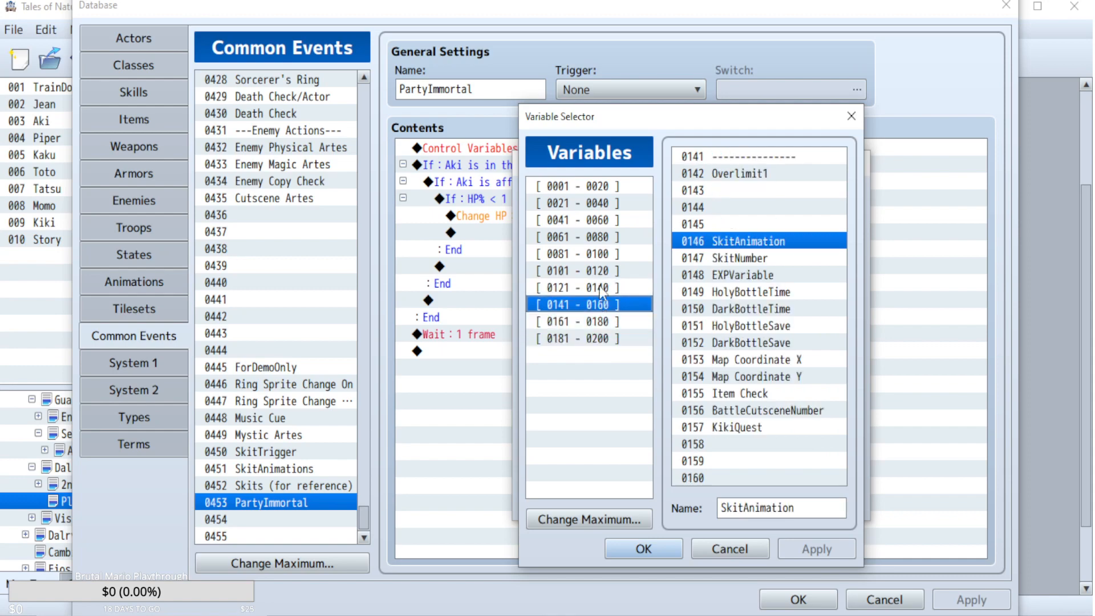
{"action": "left_click", "coordinate": [593, 186]}
{"action": "right_click", "coordinate": [592, 192]}
{"action": "left_click", "coordinate": [713, 174]}
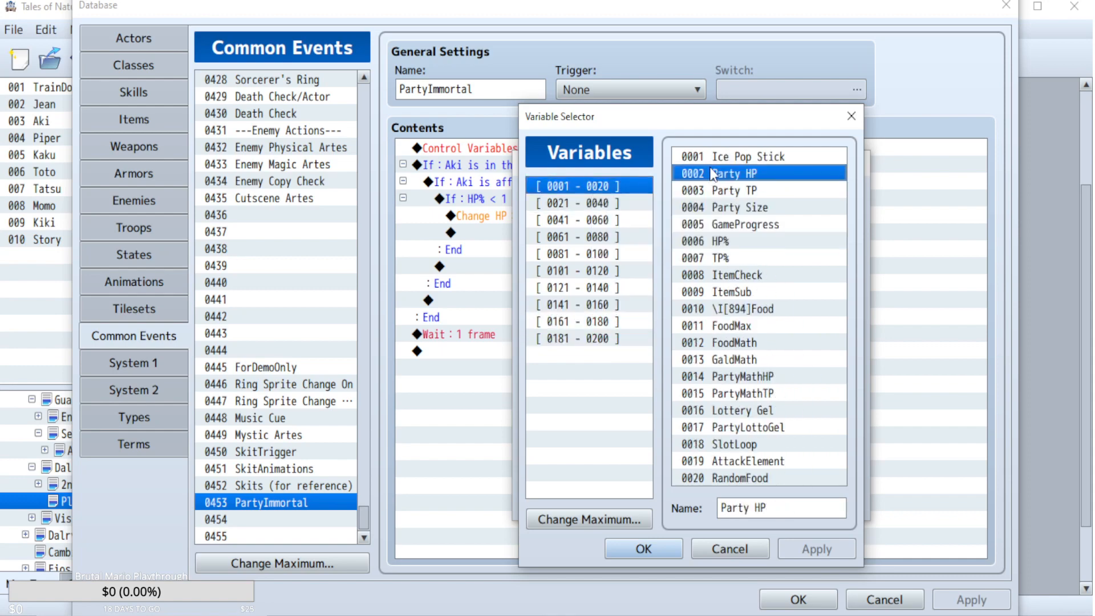
{"action": "double_click", "coordinate": [746, 179]}
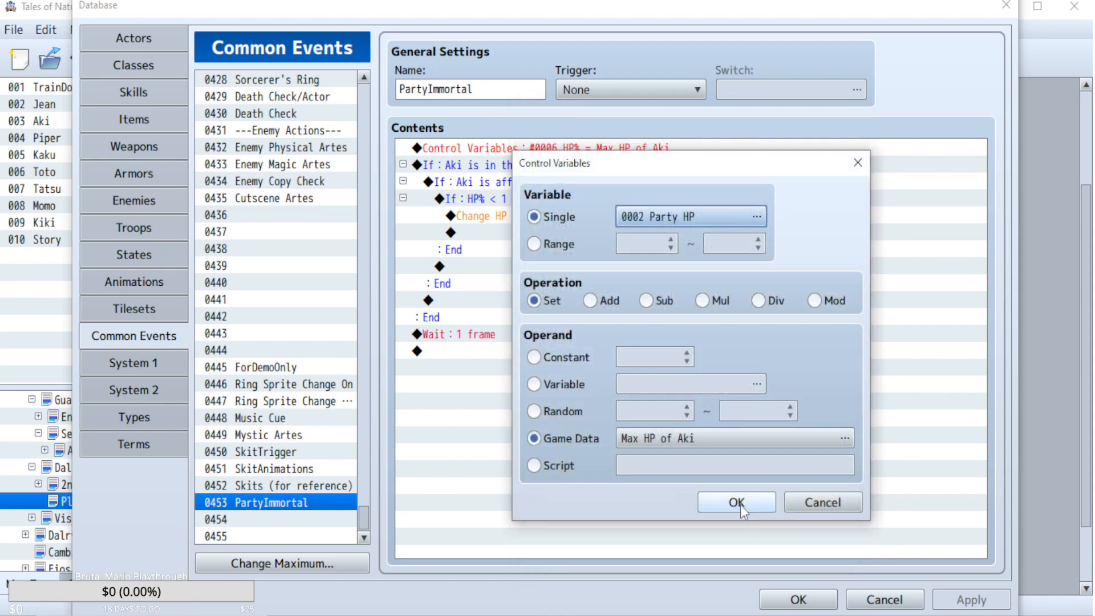
{"action": "left_click", "coordinate": [757, 216]}
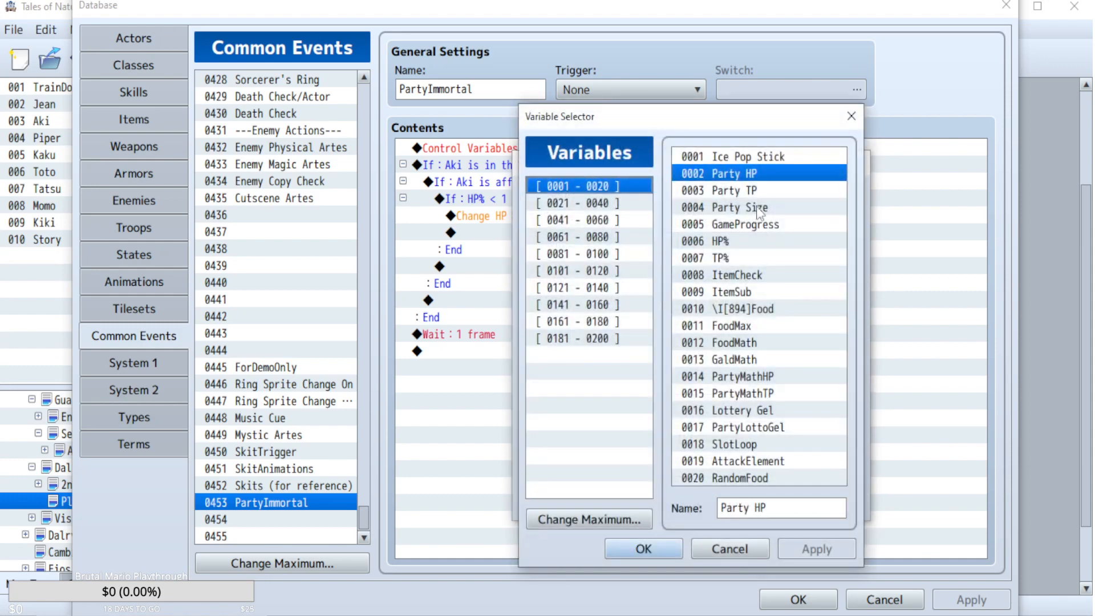
{"action": "double_click", "coordinate": [721, 241]}
- Change the game data assigned to variable 0006 HP% to the HP of actor 0001 Aki
{"action": "left_click", "coordinate": [695, 445]}
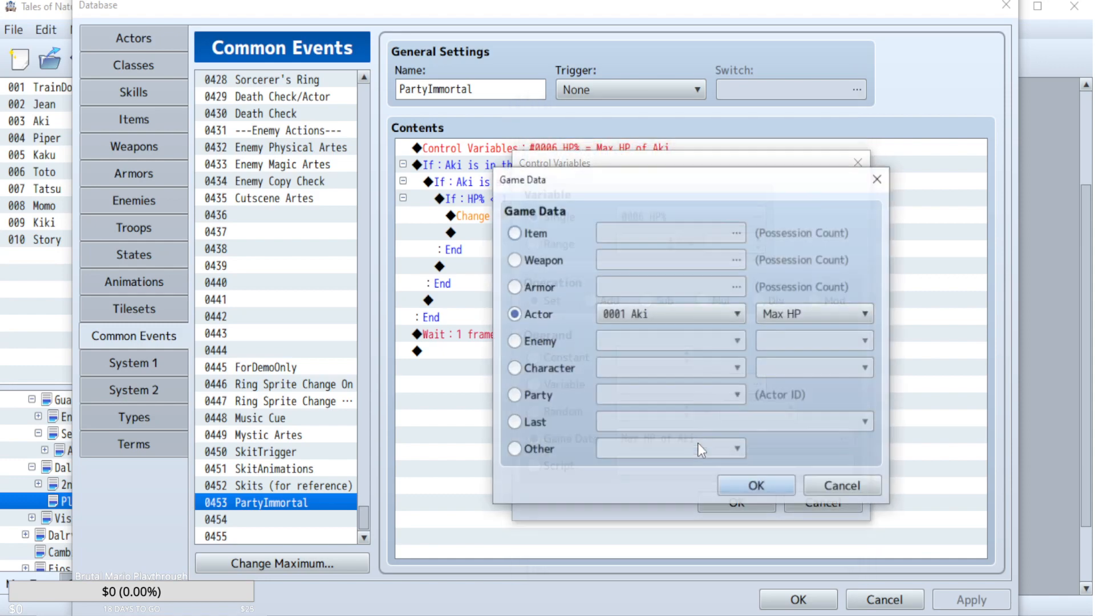
{"action": "left_click", "coordinate": [812, 313]}
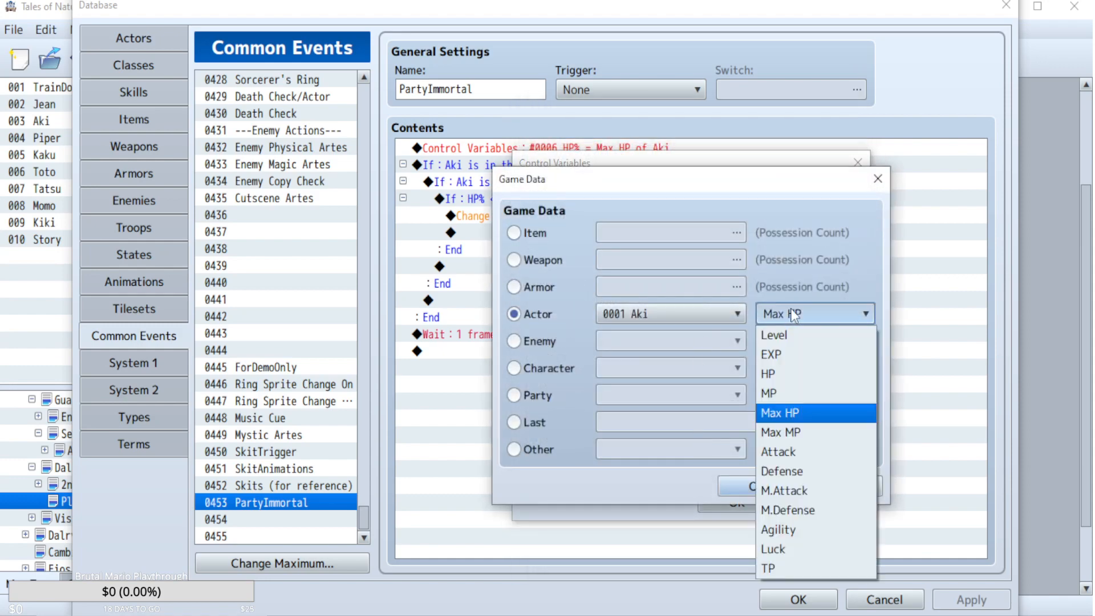
{"action": "left_click", "coordinate": [791, 375]}
{"action": "left_click", "coordinate": [758, 499]}
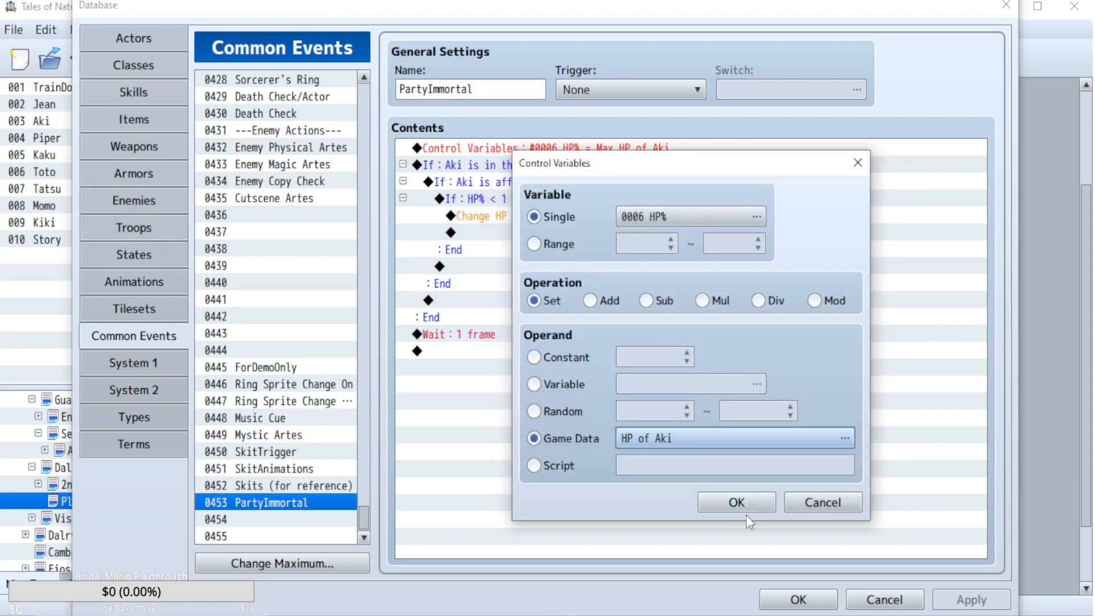
{"action": "left_click", "coordinate": [741, 509]}
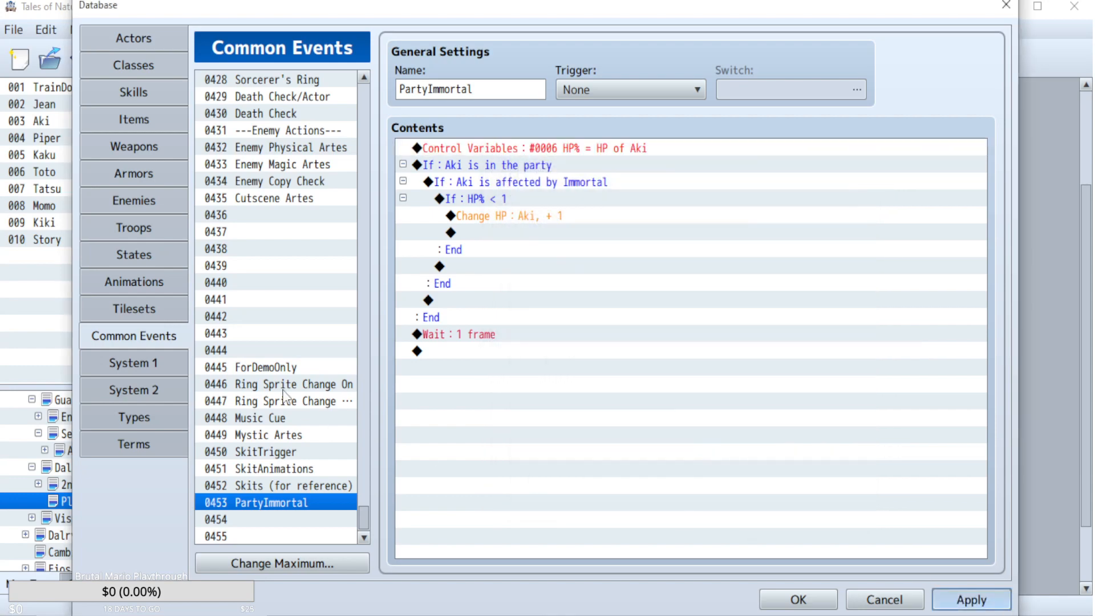
- Battle-test the 0060 Story Boss: Gremlin? troop again with the corrected HP variable, and close the test window
{"action": "left_click", "coordinate": [124, 228]}
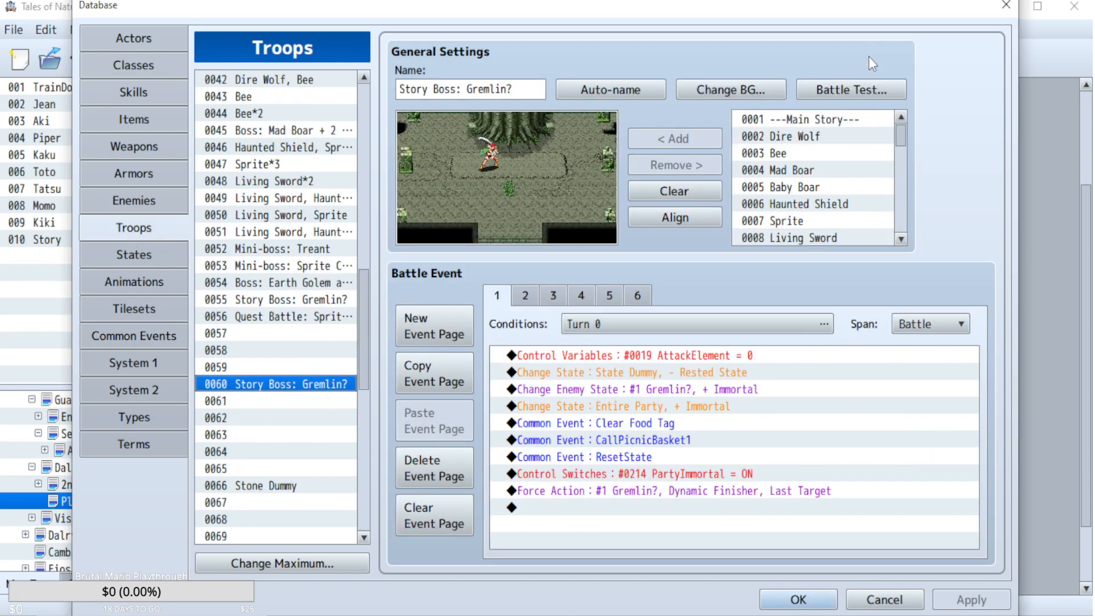
{"action": "left_click", "coordinate": [851, 90]}
{"action": "left_click", "coordinate": [600, 448]}
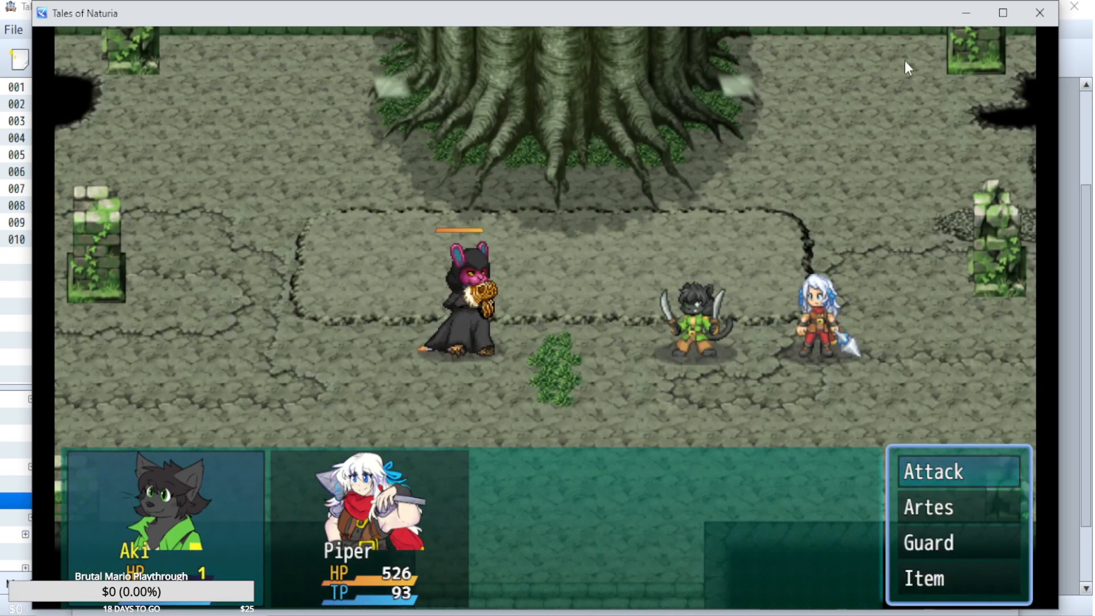
{"action": "left_click", "coordinate": [1039, 13]}
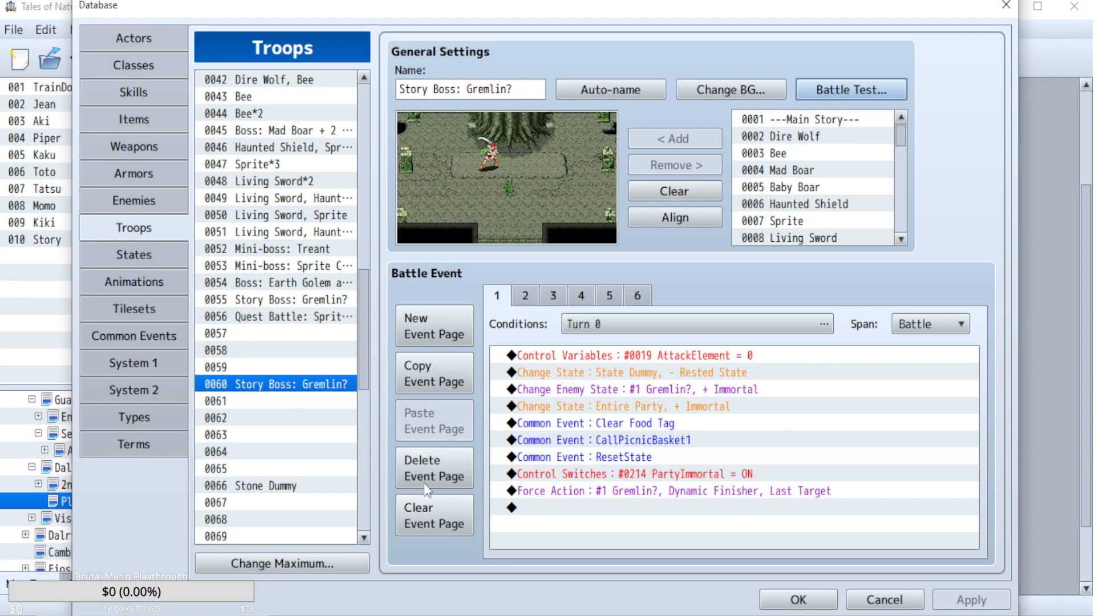
- Set the trigger of common event 0453 PartyImmortal to Parallel
{"action": "left_click", "coordinate": [154, 334]}
{"action": "left_click", "coordinate": [660, 86]}
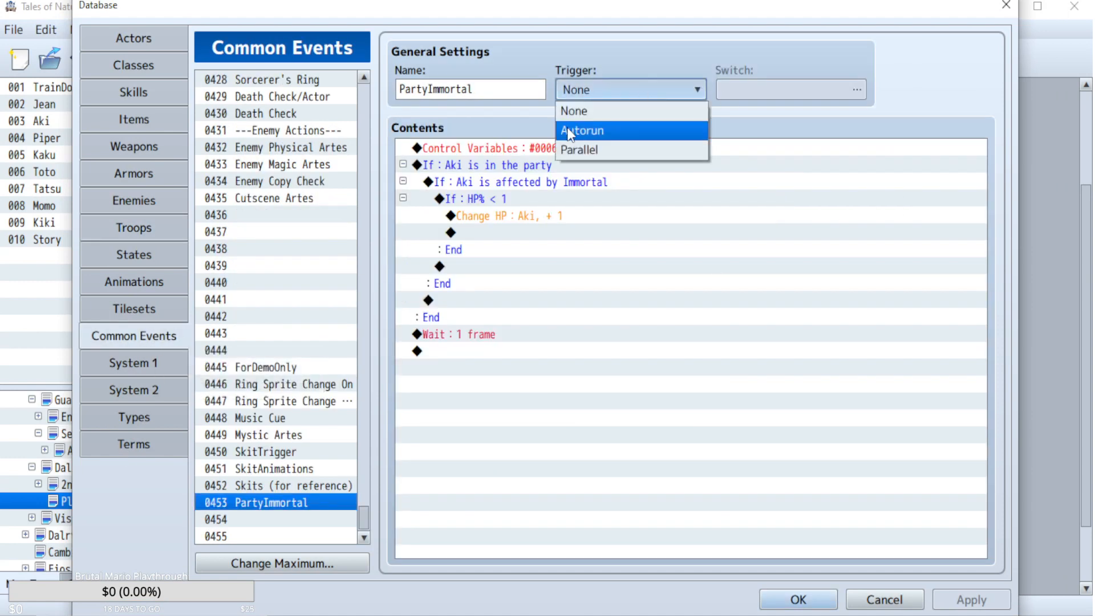
{"action": "left_click", "coordinate": [577, 150]}
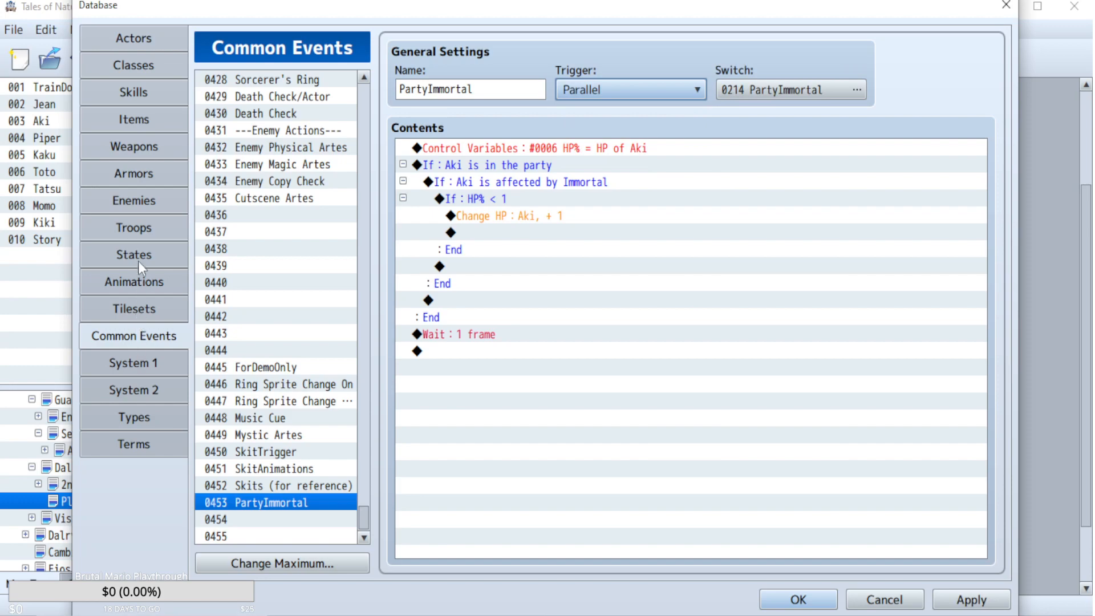
{"action": "left_click", "coordinate": [133, 228]}
{"action": "left_click", "coordinate": [123, 328]}
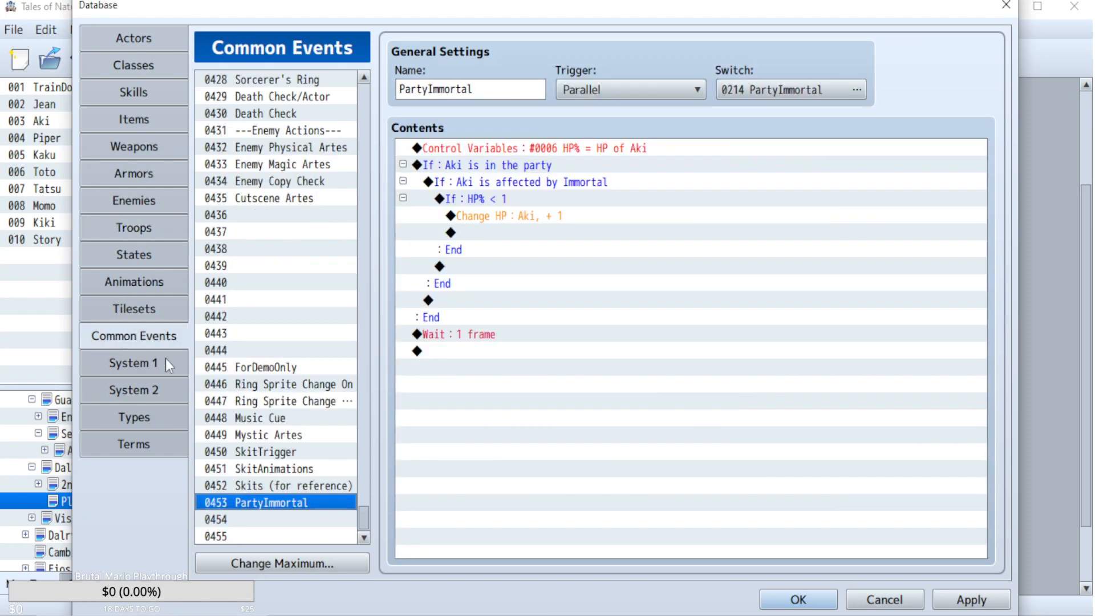
- In common event 0449 Mystic Artes, delete the PartyImmortal calls placed after the Action Effect commands and apply the changes
{"action": "left_click", "coordinate": [286, 434]}
{"action": "left_click_drag", "start_coordinate": [982, 426], "coordinate": [978, 323]}
{"action": "left_click", "coordinate": [562, 231]}
{"action": "key", "text": "Delete"}
{"action": "left_click", "coordinate": [570, 241]}
{"action": "key", "text": "Delete"}
{"action": "left_click", "coordinate": [547, 341]}
{"action": "key", "text": "Delete"}
{"action": "left_click", "coordinate": [713, 380]}
{"action": "key", "text": "Delete"}
{"action": "left_click", "coordinate": [741, 482]}
{"action": "key", "text": "Delete"}
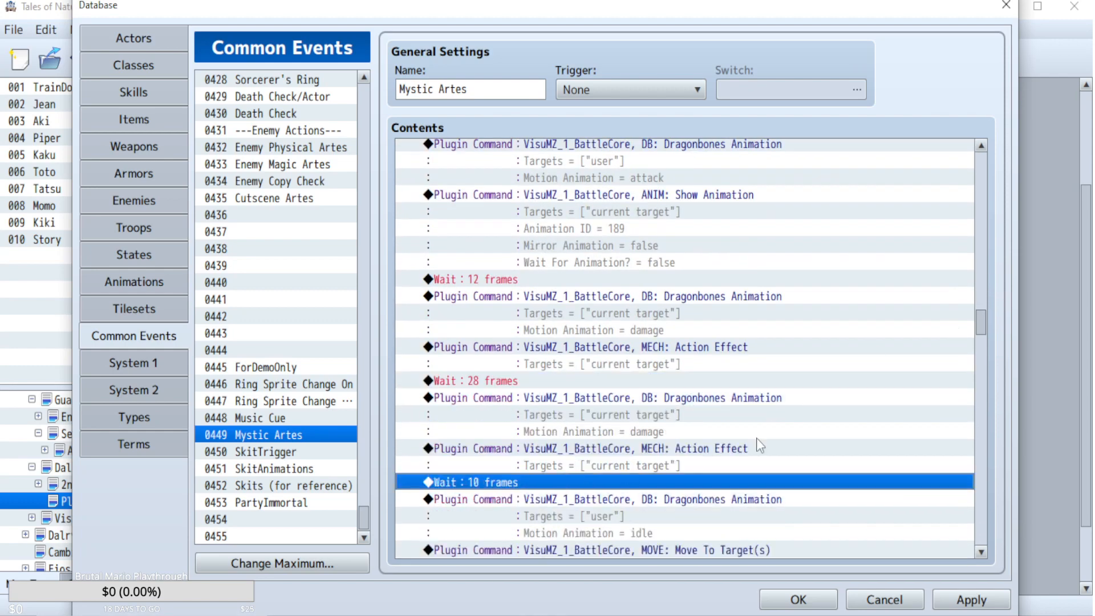
{"action": "scroll", "coordinate": [806, 399], "scroll_direction": "down", "scroll_amount": 3}
{"action": "scroll", "coordinate": [806, 399], "scroll_direction": "down", "scroll_amount": 2}
{"action": "left_click", "coordinate": [967, 599]}
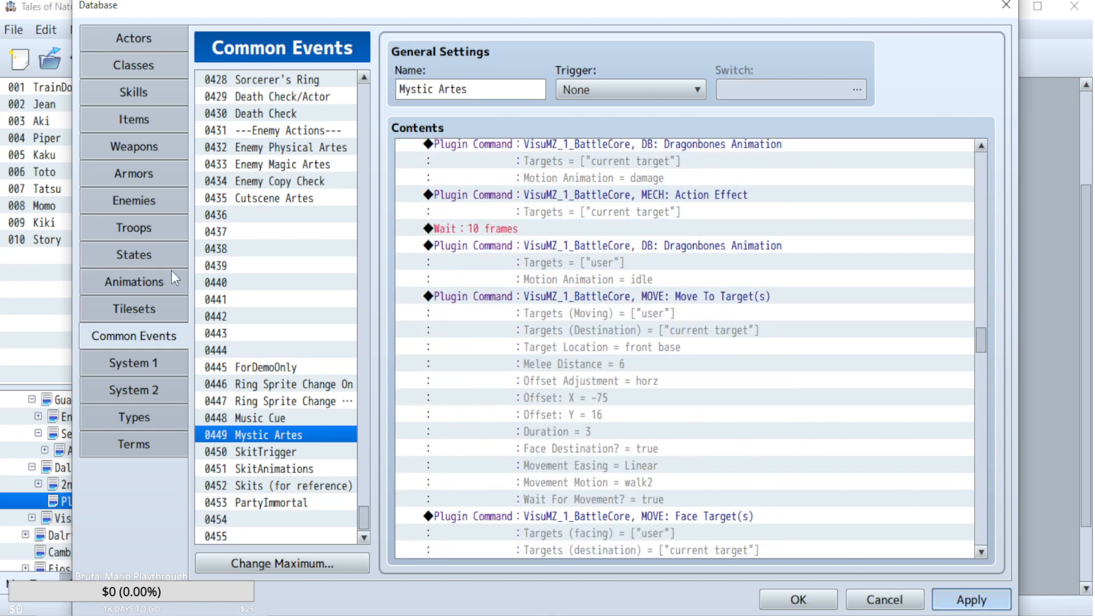
- Battle-test the 0060 Story Boss: Gremlin? troop with the parallel event, close the test, and check the contents of common event 0453 PartyImmortal
{"action": "left_click", "coordinate": [136, 230]}
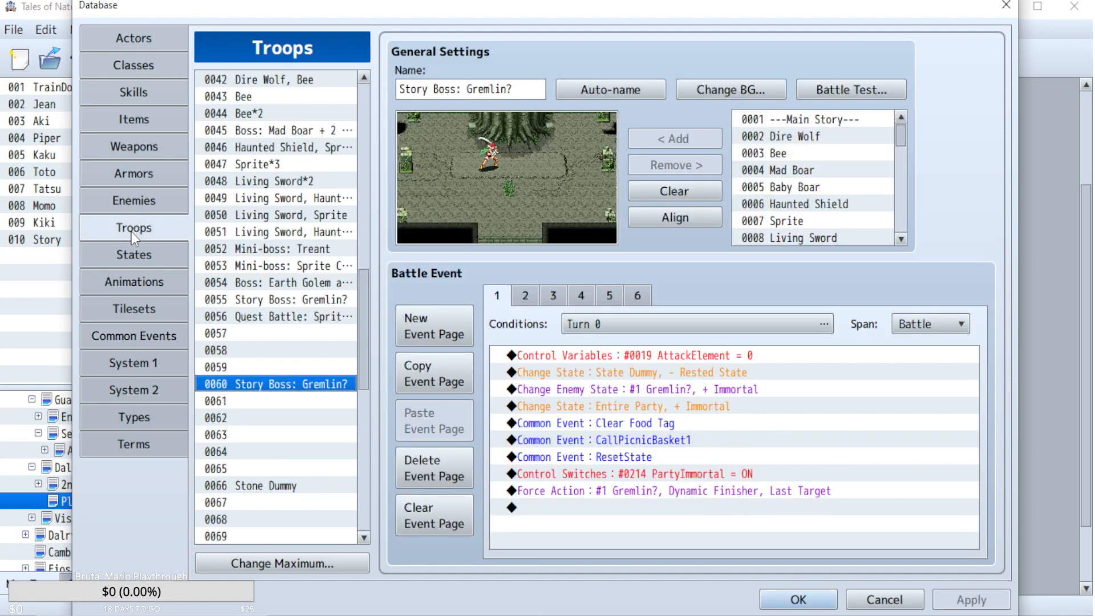
{"action": "left_click", "coordinate": [851, 89]}
{"action": "left_click", "coordinate": [618, 453]}
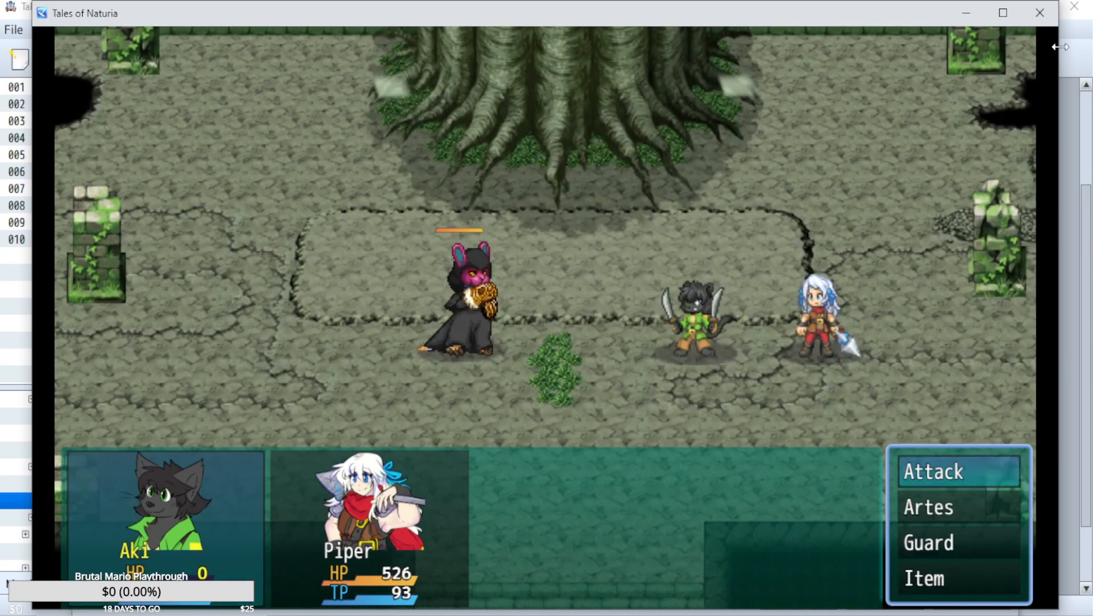
{"action": "key", "text": "alt+F4"}
{"action": "left_click", "coordinate": [149, 336]}
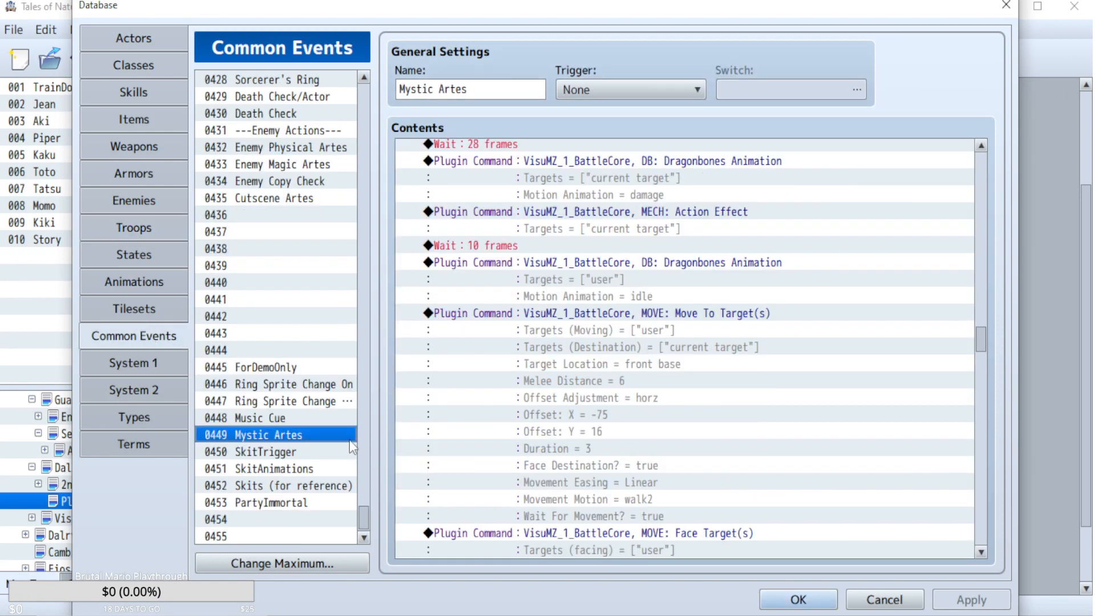
{"action": "left_click", "coordinate": [268, 503]}
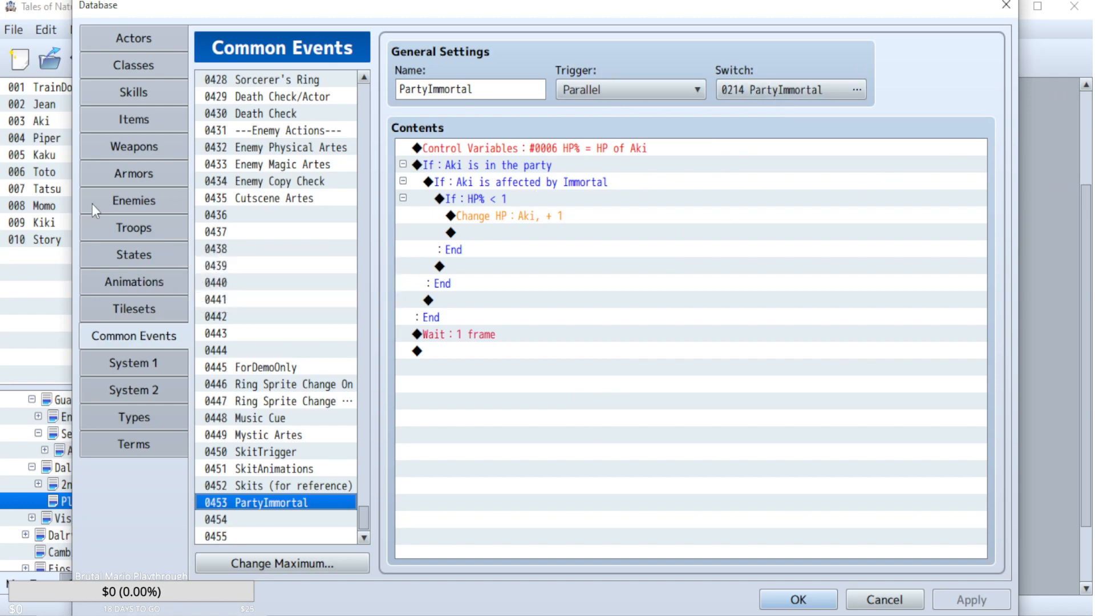
- Cut the Control Switches command that turns #0214 PartyImmortal ON from page 1 of the 0060 troop's battle event
{"action": "left_click", "coordinate": [127, 225]}
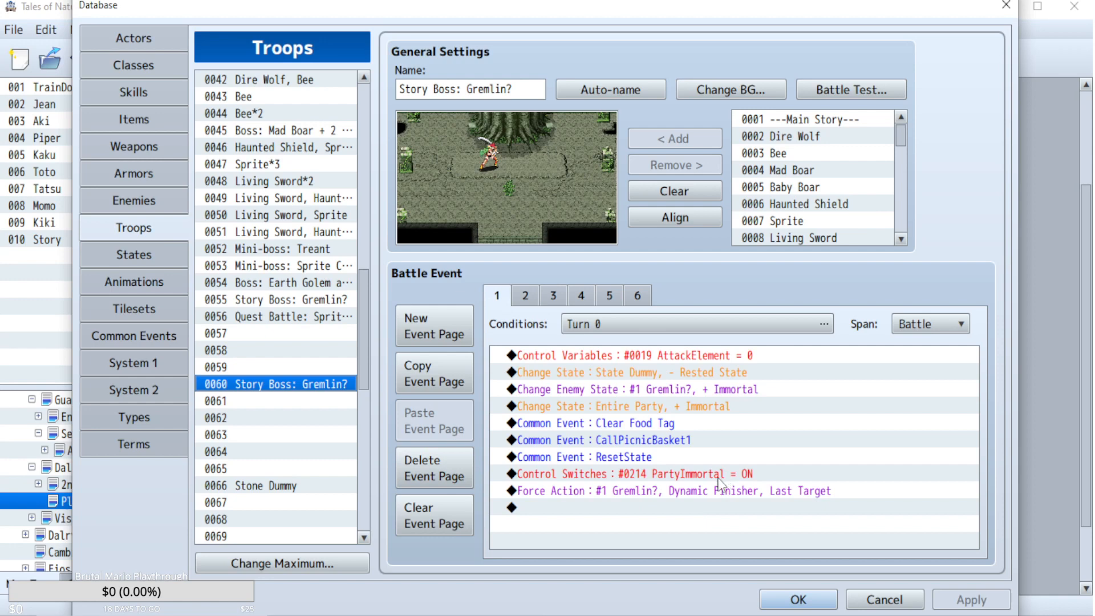
{"action": "left_click", "coordinate": [695, 481]}
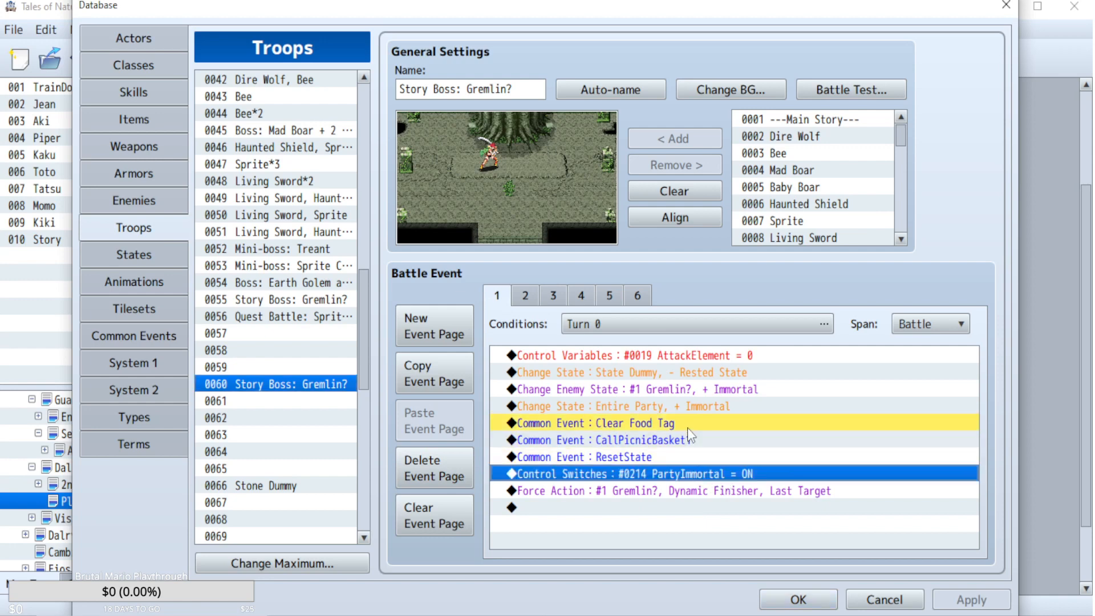
{"action": "left_click_drag", "start_coordinate": [691, 436], "coordinate": [691, 437]}
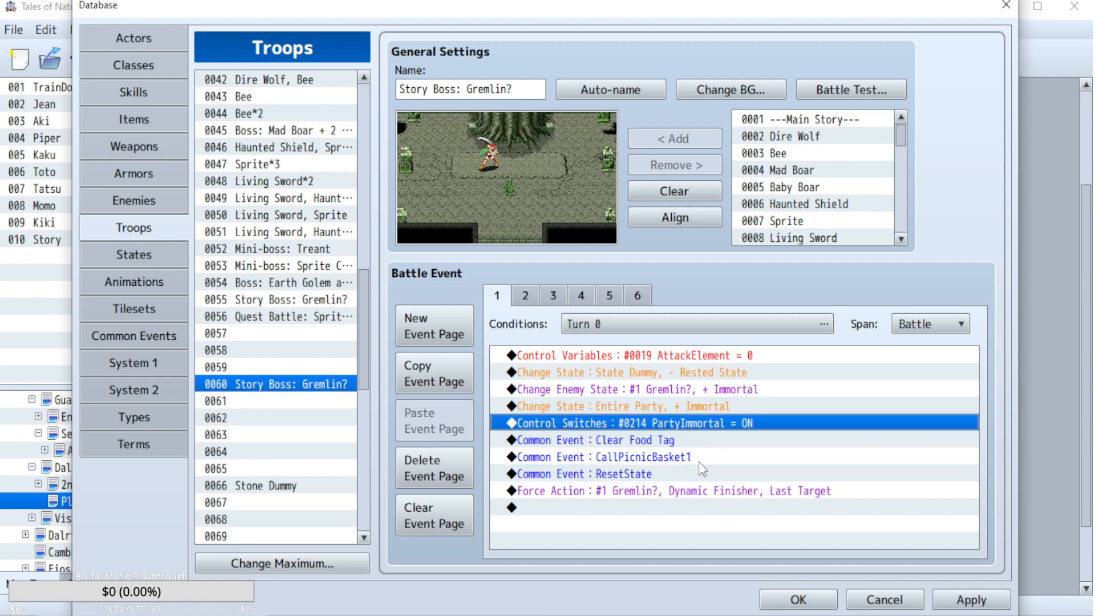
{"action": "right_click", "coordinate": [696, 423]}
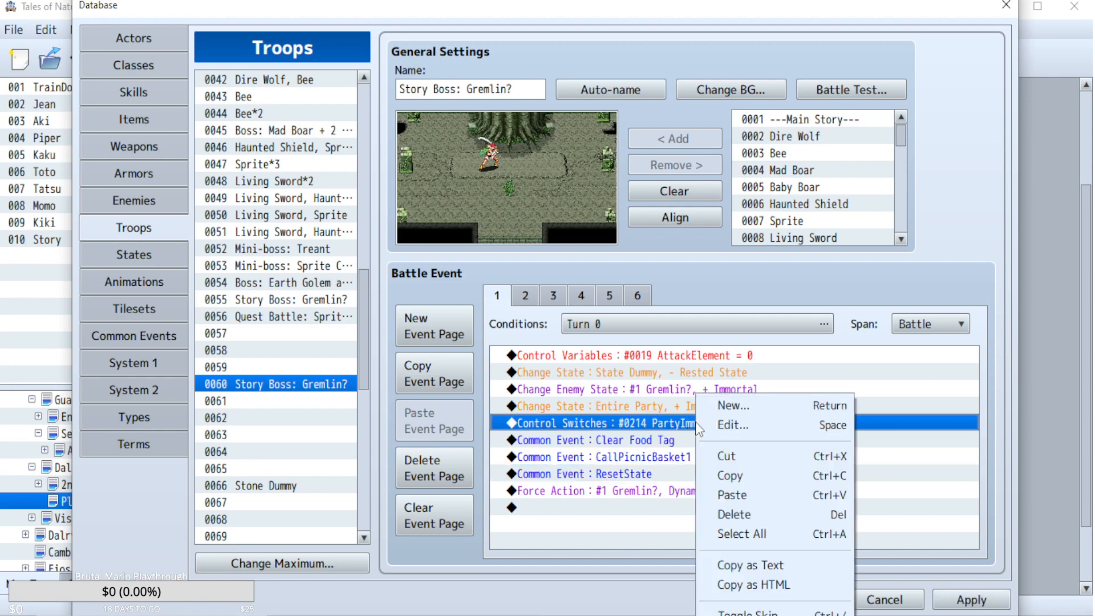
{"action": "left_click", "coordinate": [710, 456]}
- Paste the #0214 PartyImmortal = ON switch command at the start of the If ArteUsed = 1036 branch in common event 0449 Mystic Artes
{"action": "left_click", "coordinate": [126, 338]}
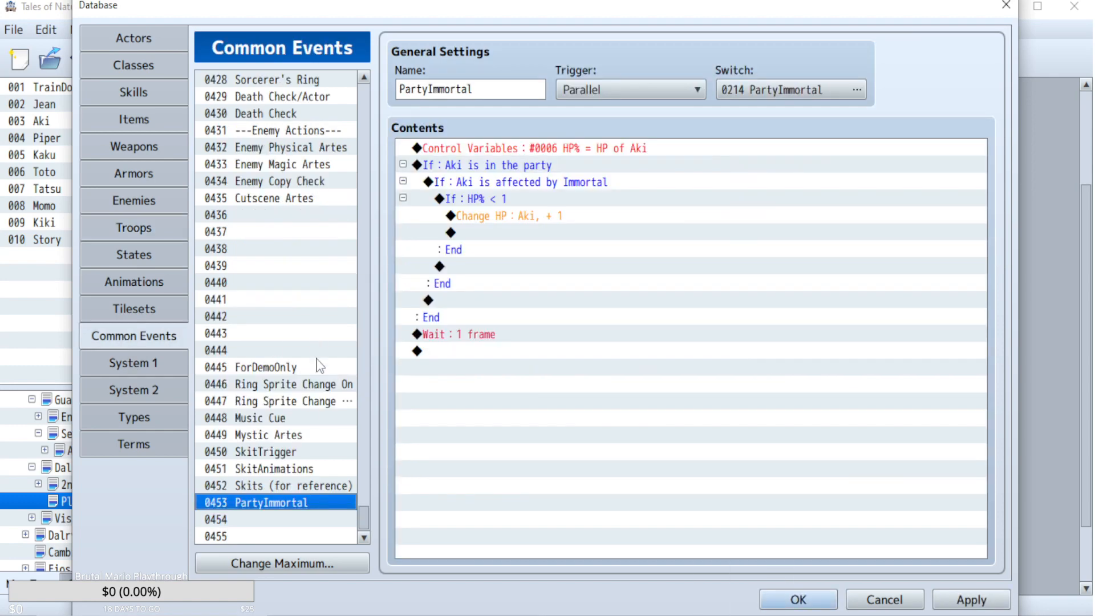
{"action": "left_click", "coordinate": [302, 438]}
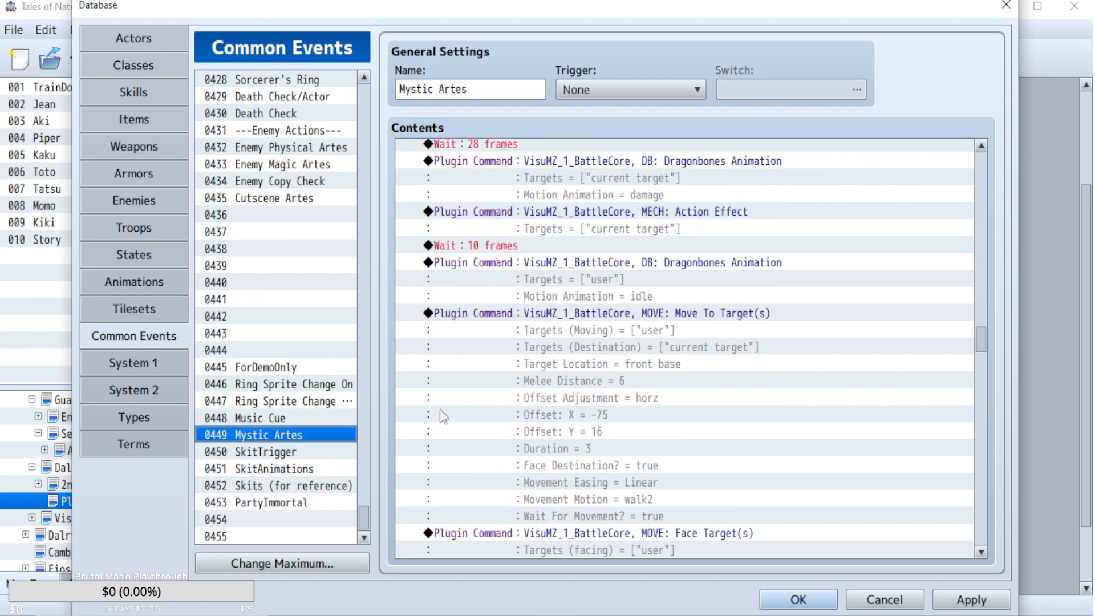
{"action": "left_click_drag", "start_coordinate": [987, 340], "coordinate": [964, 153]}
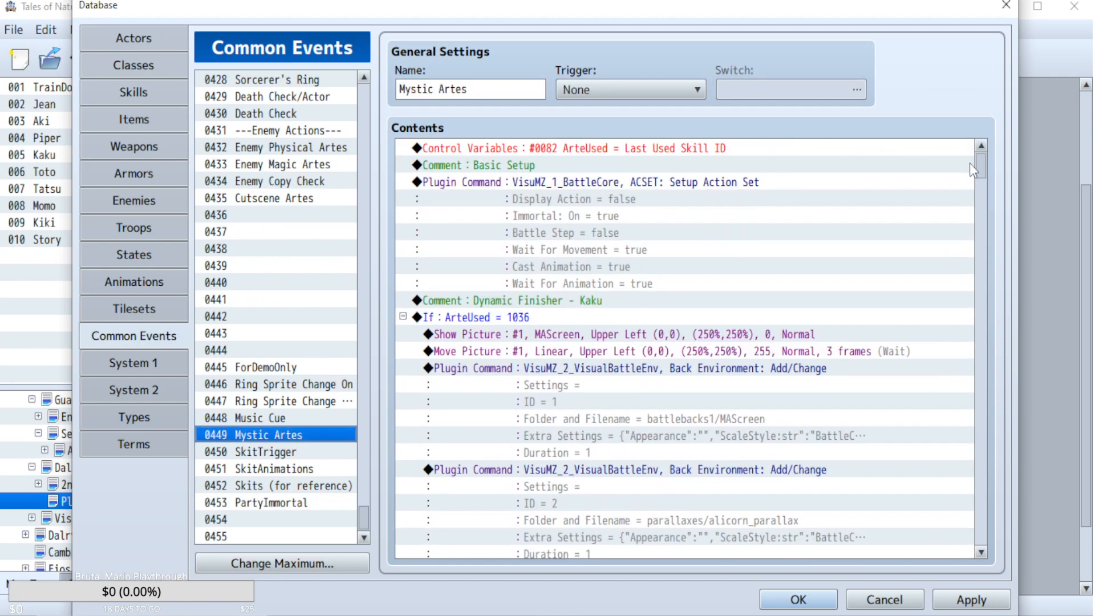
{"action": "left_click", "coordinate": [616, 337]}
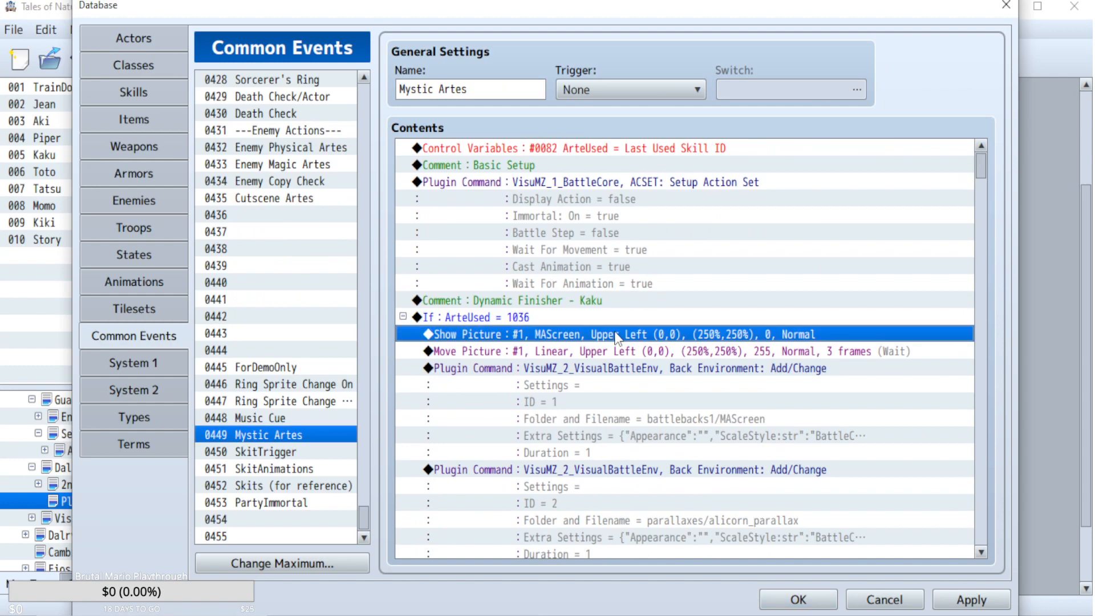
{"action": "key", "text": "ctrl+v"}
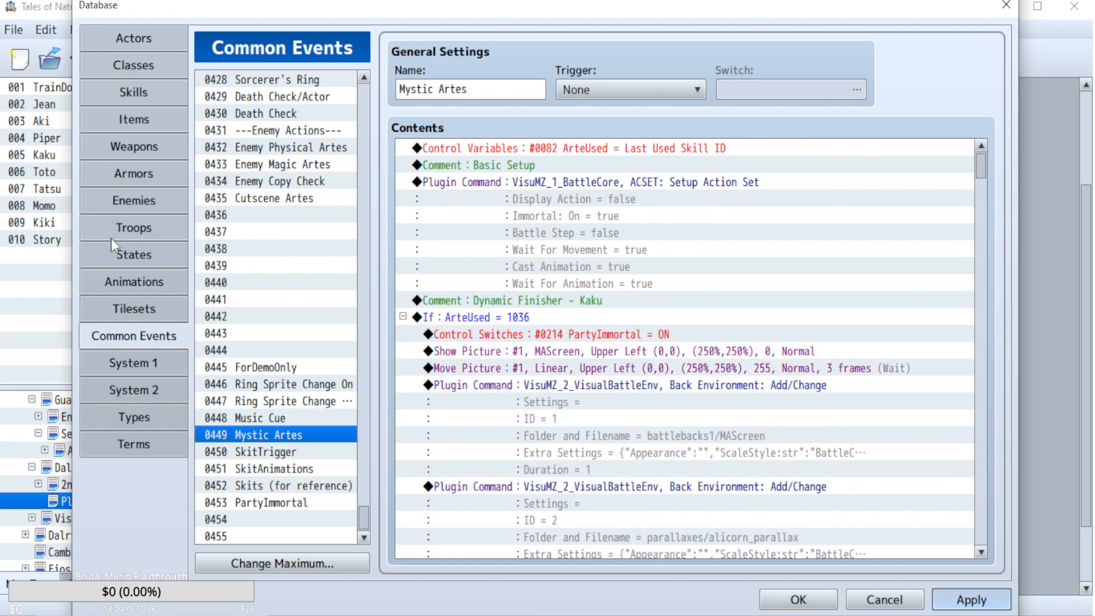
- Battle-test the 0060 Story Boss: Gremlin? troop with the switch command moved into Mystic Artes, and close the test window
{"action": "left_click", "coordinate": [174, 226]}
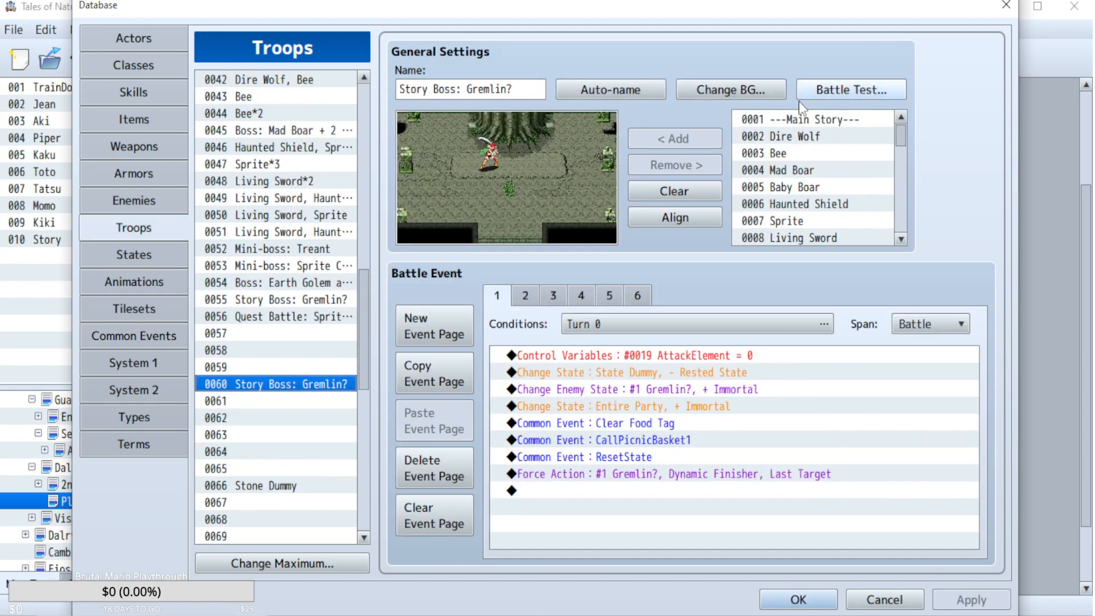
{"action": "left_click", "coordinate": [851, 89]}
{"action": "left_click", "coordinate": [618, 449]}
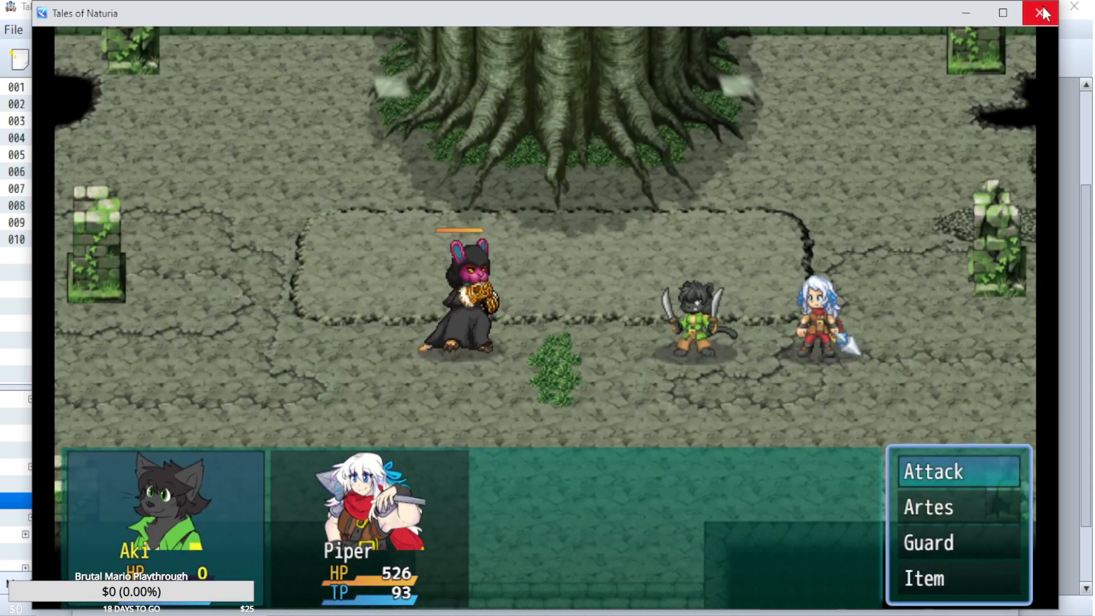
{"action": "left_click", "coordinate": [1042, 12]}
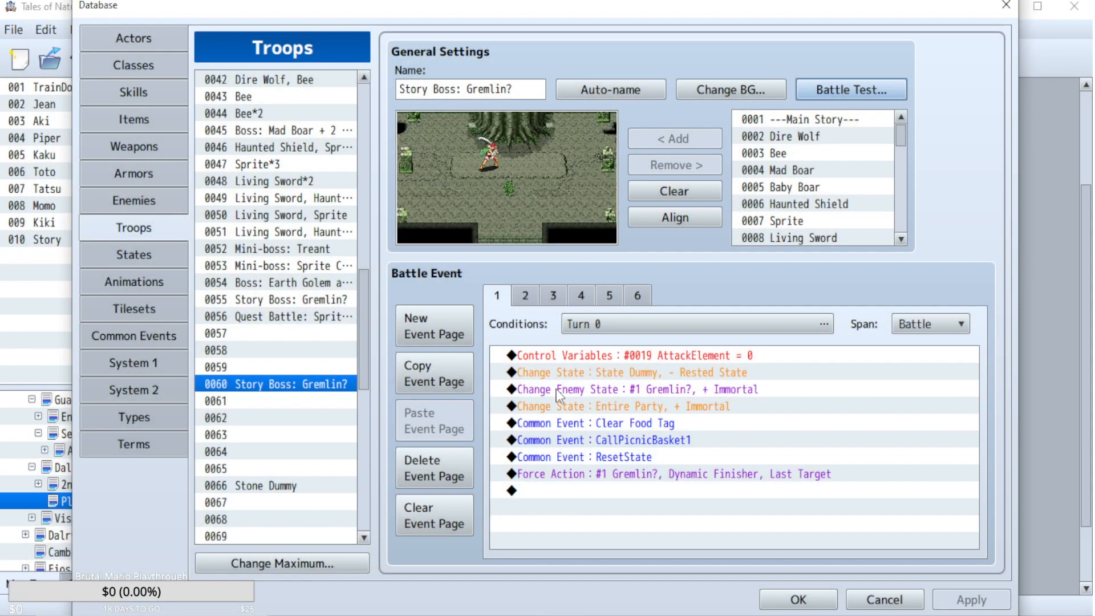
- Delete the #0214 PartyImmortal = ON switch command from the If ArteUsed = 1036 branch of common event 0449 Mystic Artes
{"action": "left_click", "coordinate": [631, 406]}
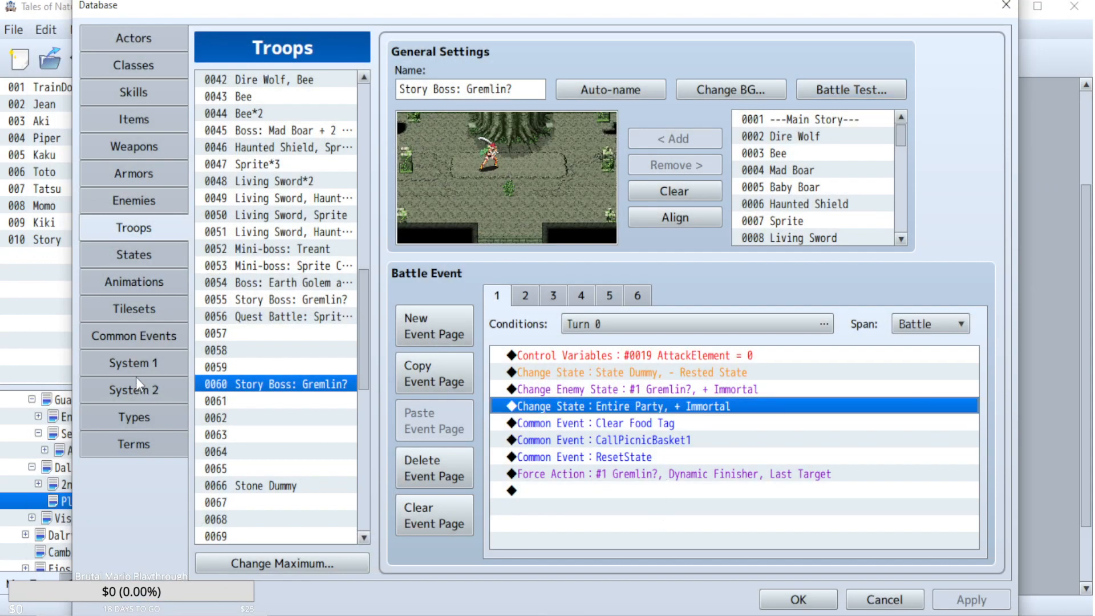
{"action": "left_click", "coordinate": [130, 337]}
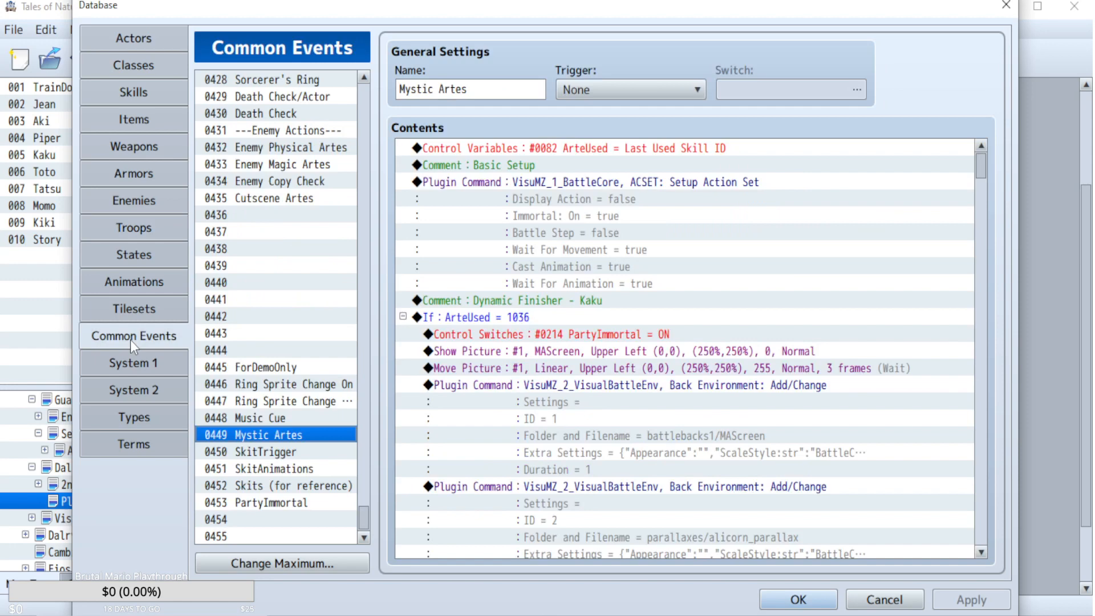
{"action": "left_click", "coordinate": [557, 337]}
{"action": "key", "text": "Delete"}
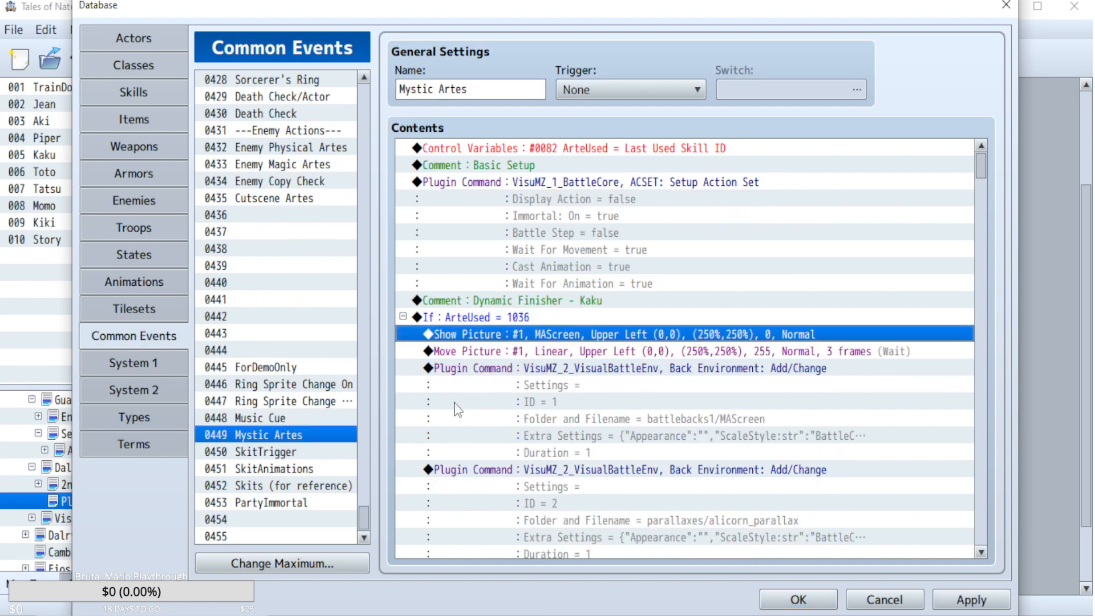
- Set the trigger of common event 0453 PartyImmortal to None
{"action": "left_click", "coordinate": [279, 504]}
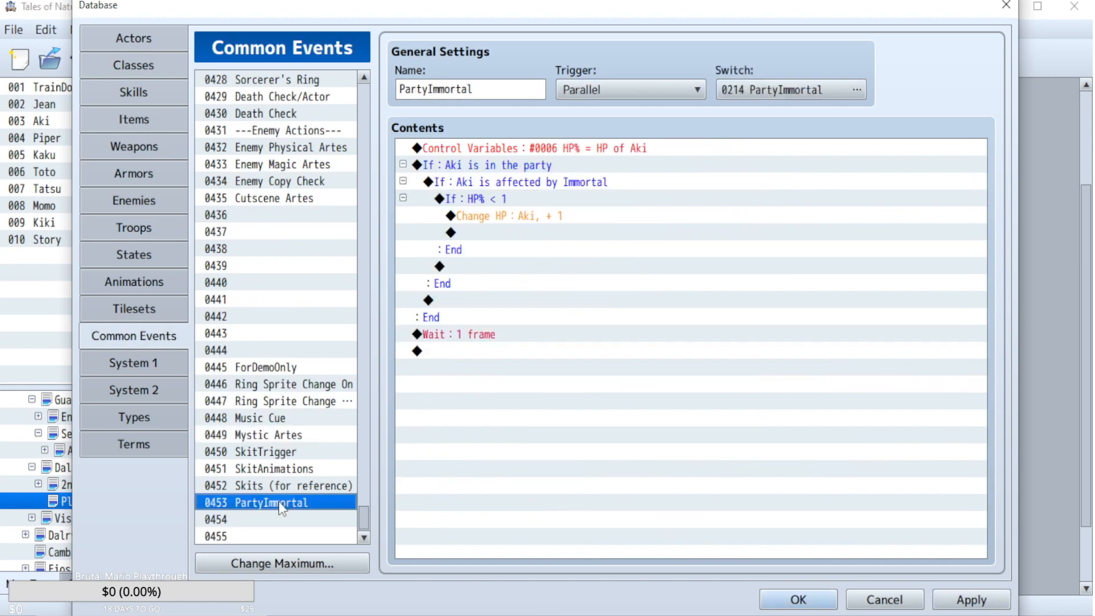
{"action": "left_click", "coordinate": [650, 92]}
{"action": "left_click", "coordinate": [593, 110]}
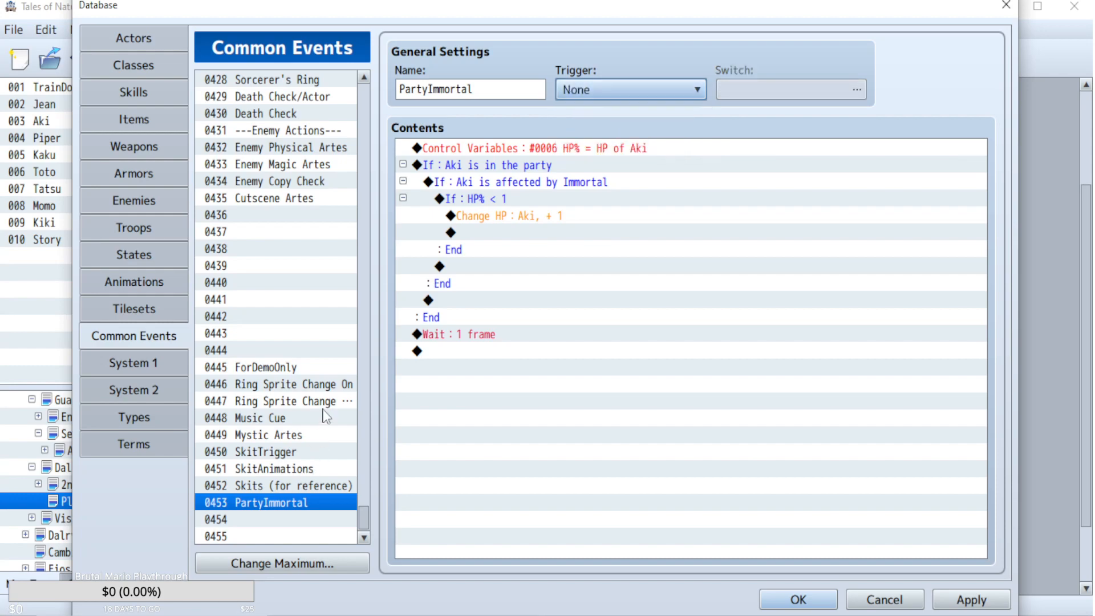
- Copy the PartyImmortal call from common event 0435 Cutscene Artes and paste it after each of the first two Action Effects in 0449 Mystic Artes
{"action": "left_click", "coordinate": [306, 485]}
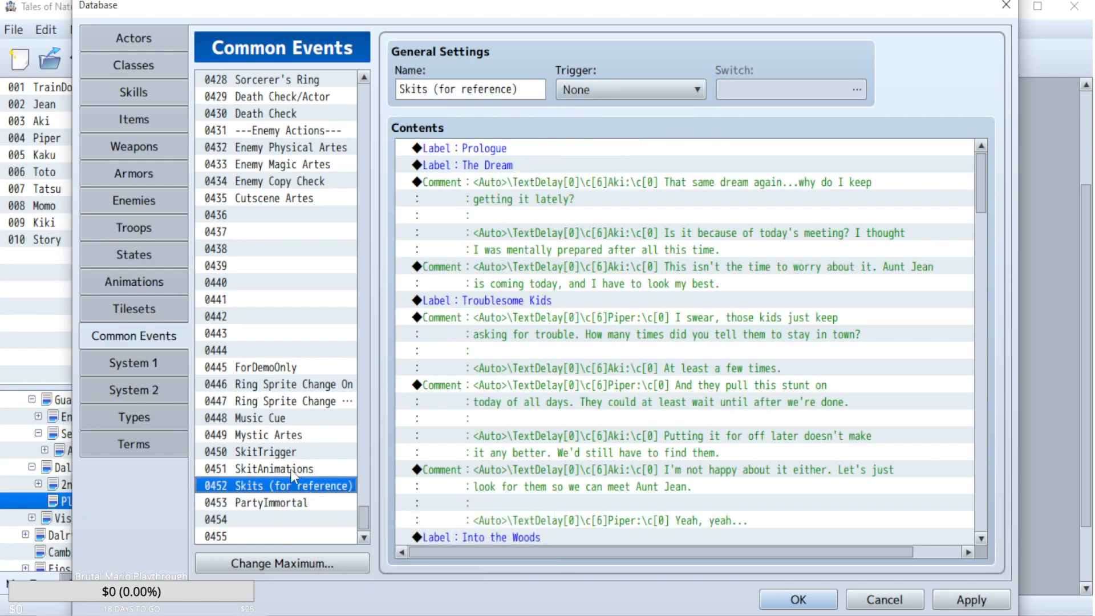
{"action": "left_click", "coordinate": [269, 198]}
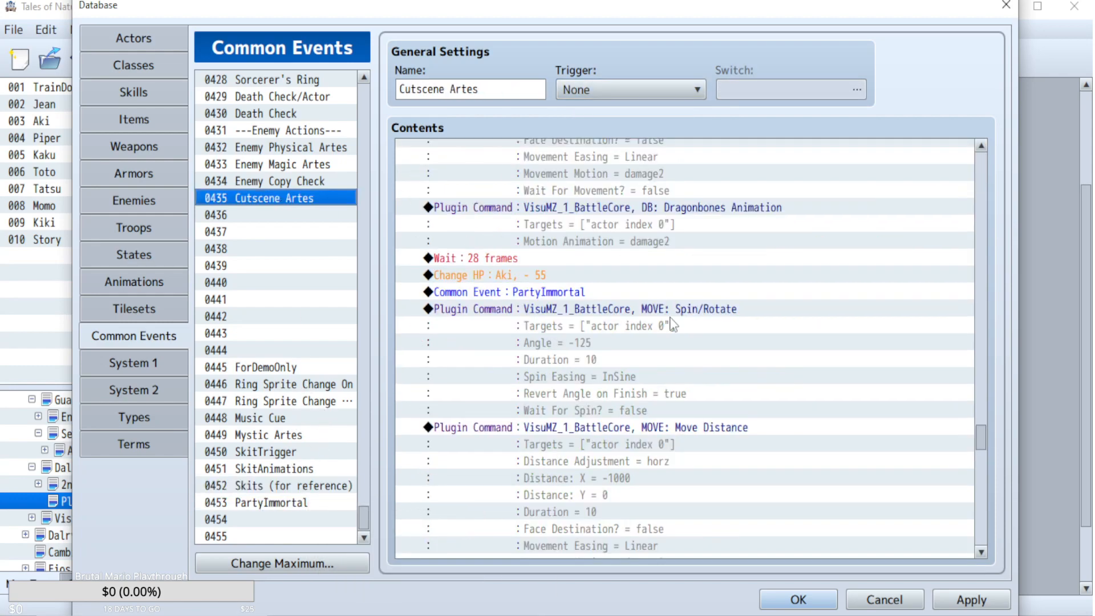
{"action": "left_click", "coordinate": [272, 436]}
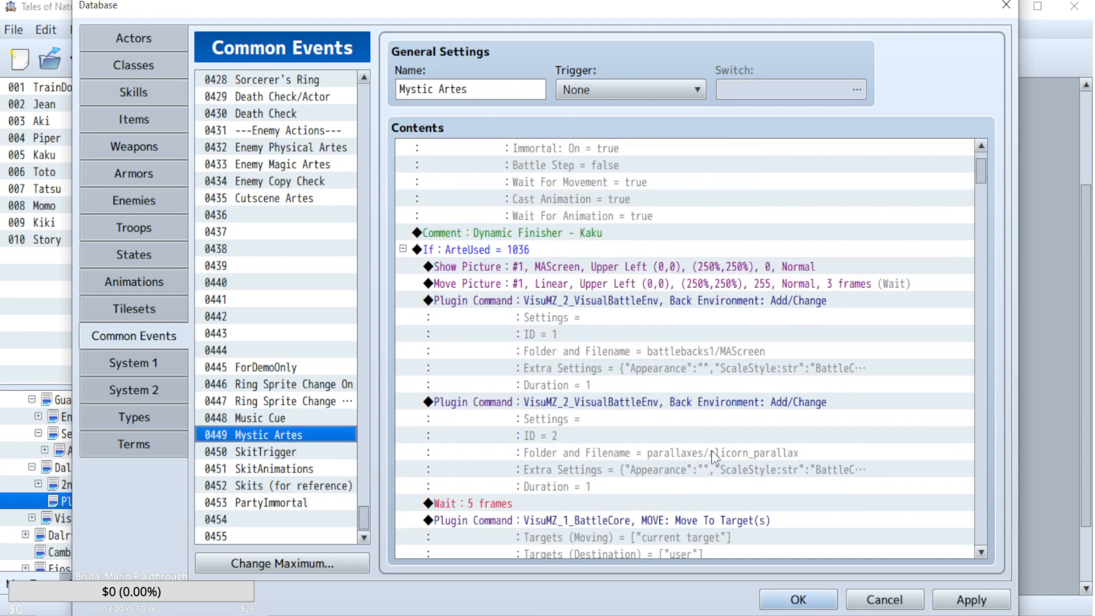
{"action": "scroll", "coordinate": [713, 457], "scroll_direction": "down", "scroll_amount": 8}
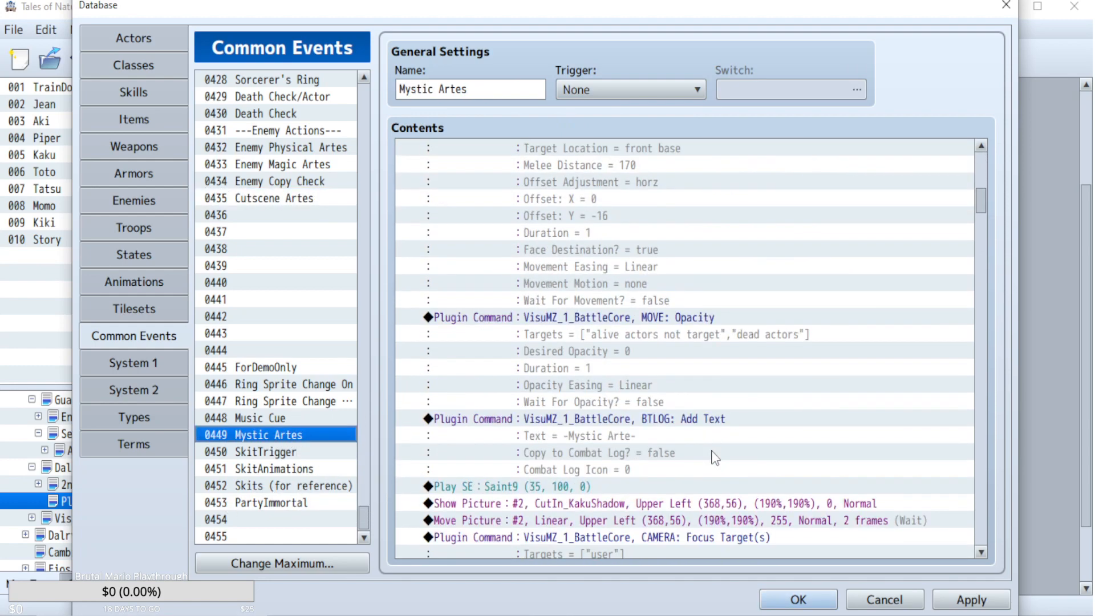
{"action": "scroll", "coordinate": [715, 456], "scroll_direction": "down", "scroll_amount": 10}
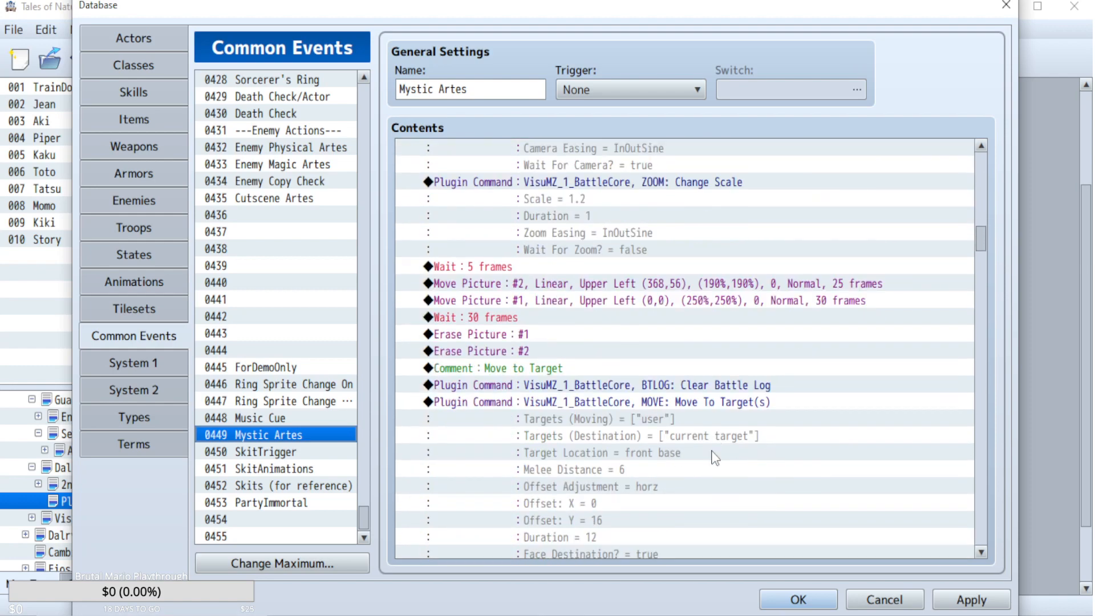
{"action": "scroll", "coordinate": [715, 456], "scroll_direction": "down", "scroll_amount": 8}
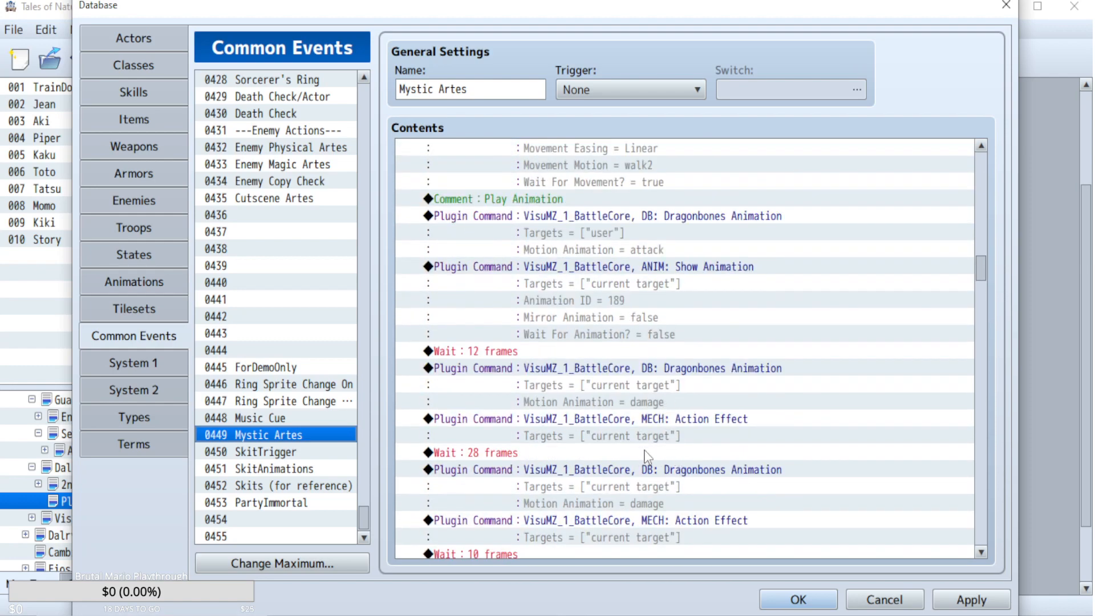
{"action": "left_click", "coordinate": [647, 453]}
{"action": "key", "text": "ctrl+v"}
{"action": "scroll", "coordinate": [645, 457], "scroll_direction": "down", "scroll_amount": 2}
{"action": "left_click", "coordinate": [627, 454]}
{"action": "key", "text": "ctrl+v"}
{"action": "scroll", "coordinate": [727, 485], "scroll_direction": "down", "scroll_amount": 2}
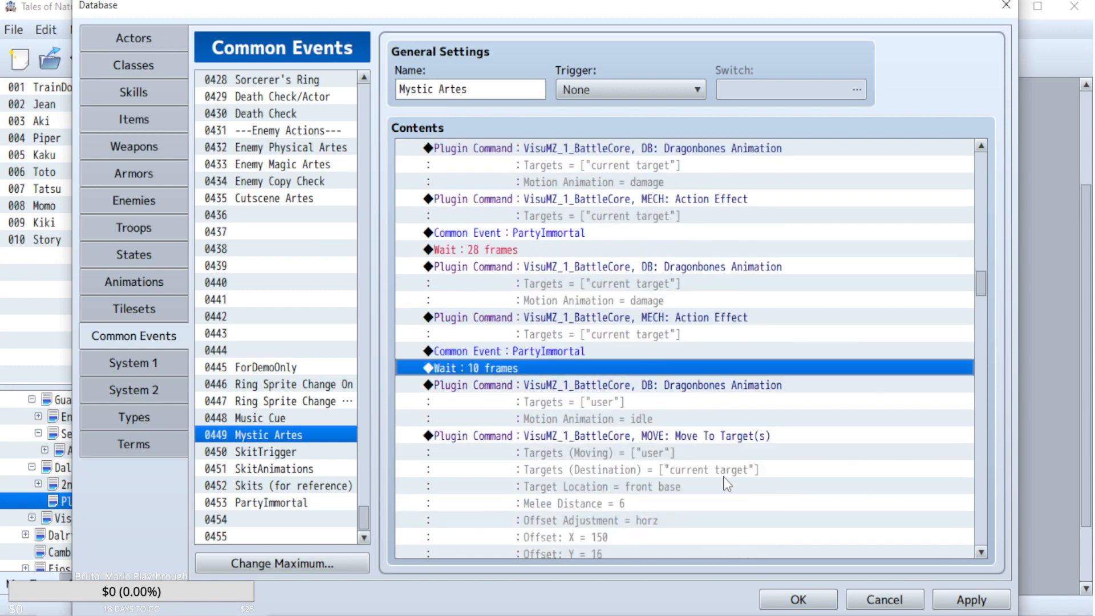
- In Mystic Artes, paste the PartyImmortal call after both Action Effects of the second attack, before the 28-frame and 10-frame waits
{"action": "scroll", "coordinate": [727, 485], "scroll_direction": "down", "scroll_amount": 8}
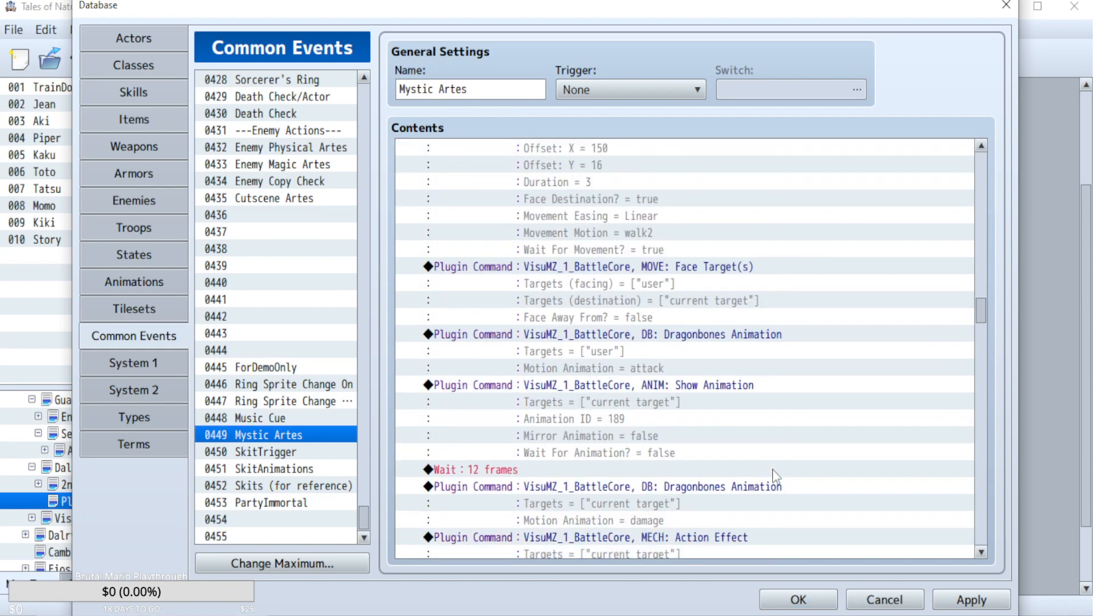
{"action": "scroll", "coordinate": [776, 476], "scroll_direction": "down", "scroll_amount": 3}
{"action": "left_click", "coordinate": [679, 436]}
{"action": "key", "text": "ctrl+v"}
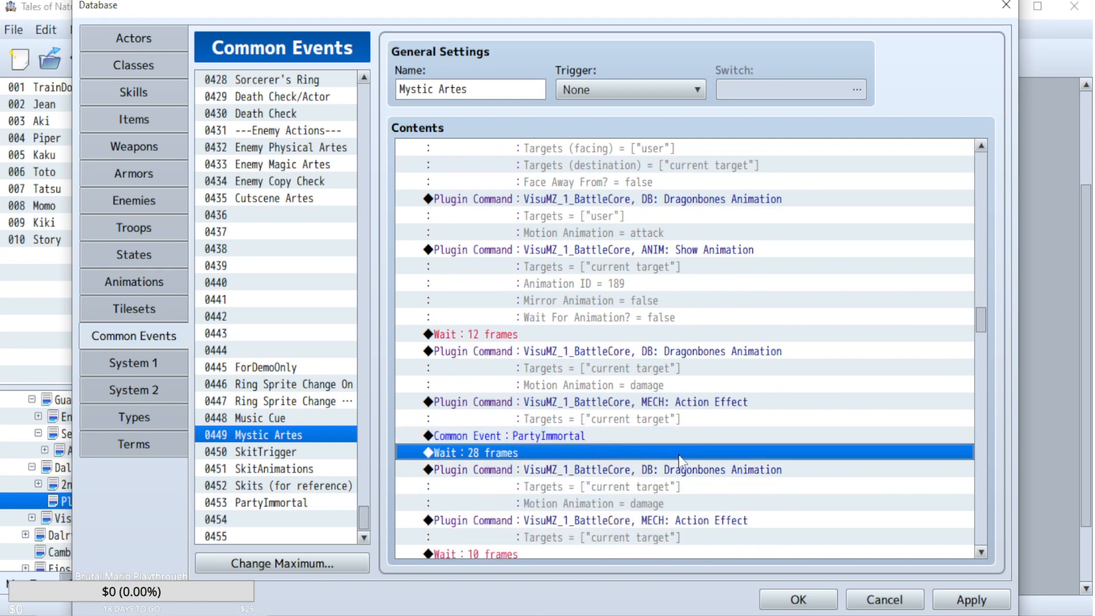
{"action": "scroll", "coordinate": [750, 458], "scroll_direction": "down", "scroll_amount": 4}
{"action": "left_click", "coordinate": [538, 370]}
{"action": "type", "text": "Common Event : PartyImmortal"}
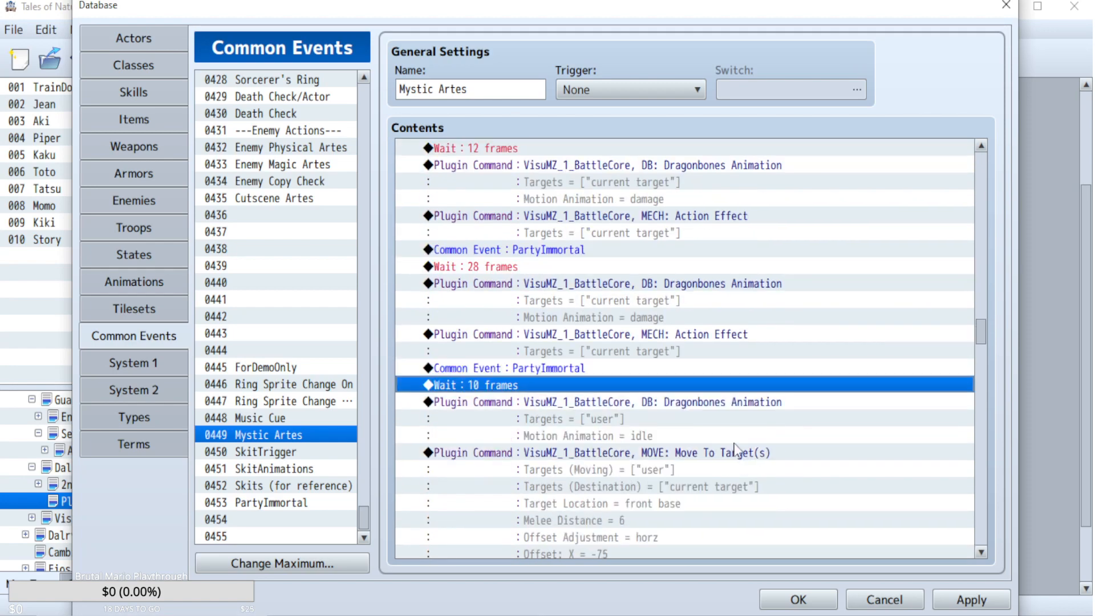
- In Mystic Artes, paste the PartyImmortal call after the Action Effect that precedes the Spin/Rotate command, and apply the database changes
{"action": "scroll", "coordinate": [742, 451], "scroll_direction": "down", "scroll_amount": 10}
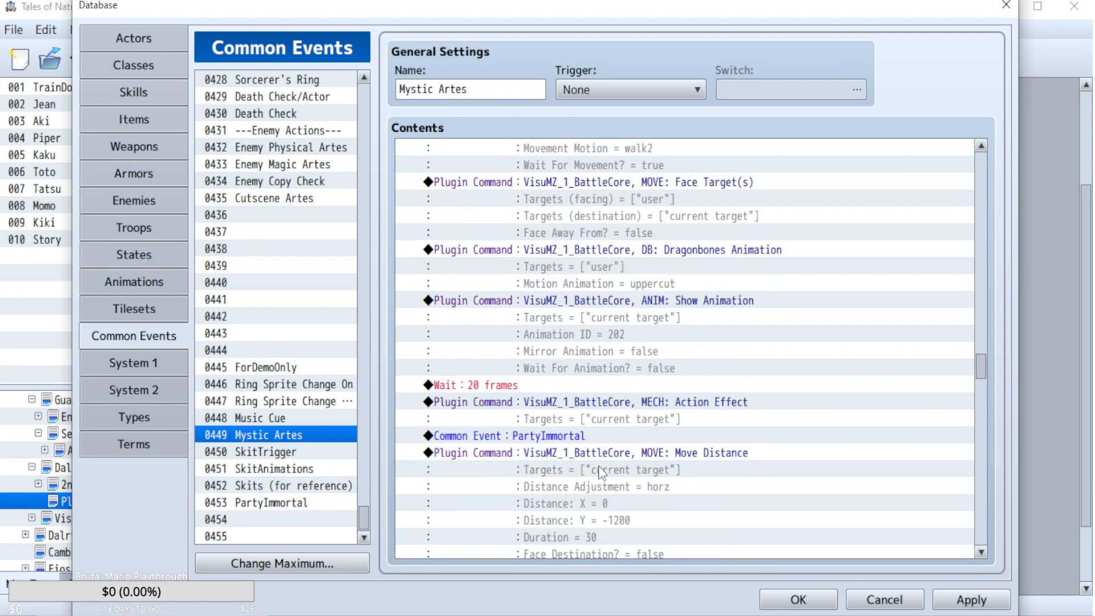
{"action": "scroll", "coordinate": [600, 472], "scroll_direction": "down", "scroll_amount": 1}
{"action": "left_click", "coordinate": [533, 423]}
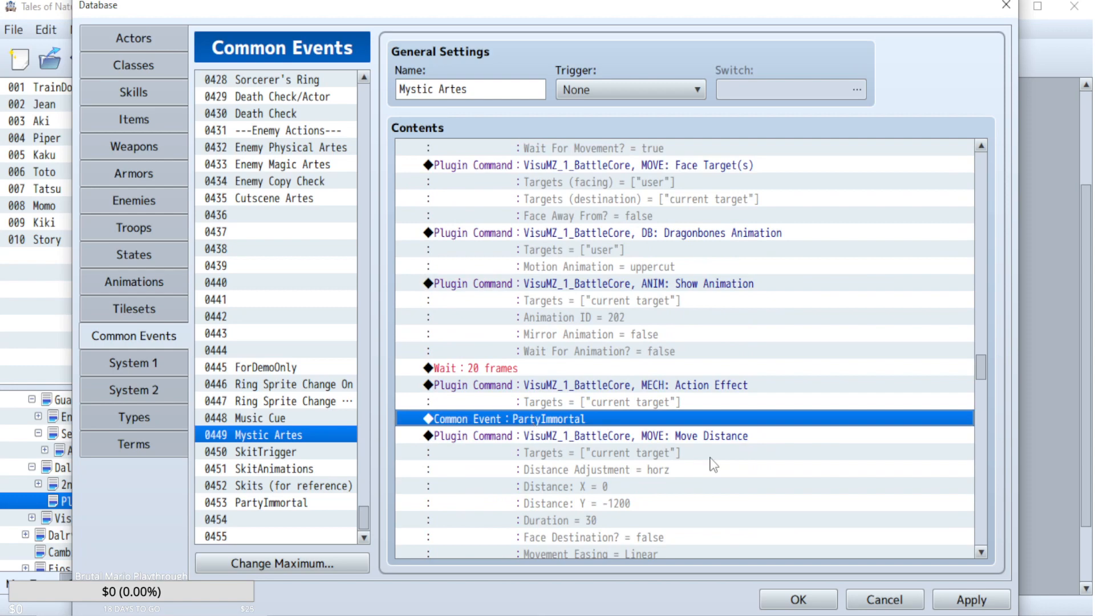
{"action": "scroll", "coordinate": [713, 465], "scroll_direction": "down", "scroll_amount": 3}
{"action": "scroll", "coordinate": [714, 465], "scroll_direction": "down", "scroll_amount": 8}
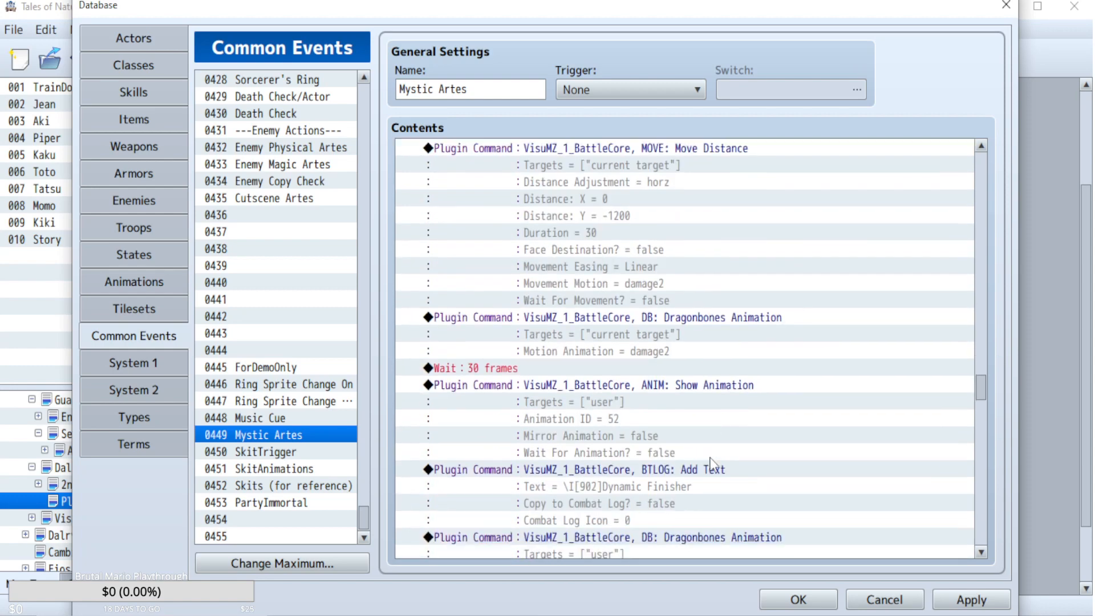
{"action": "scroll", "coordinate": [713, 465], "scroll_direction": "down", "scroll_amount": 3}
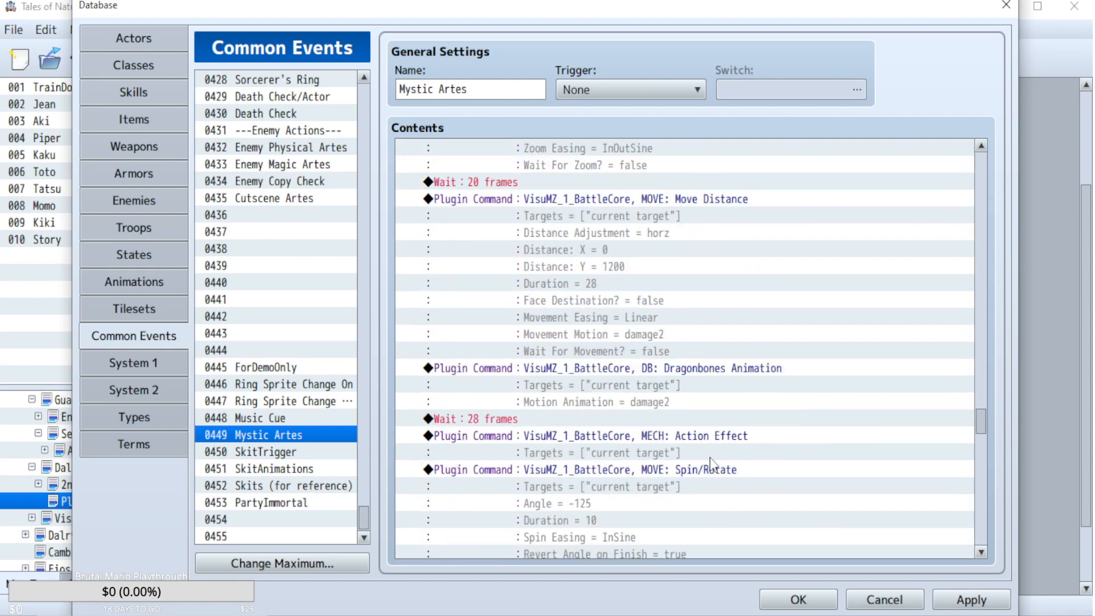
{"action": "left_click", "coordinate": [518, 417]}
{"action": "left_click", "coordinate": [534, 470]}
{"action": "key", "text": "ctrl+v"}
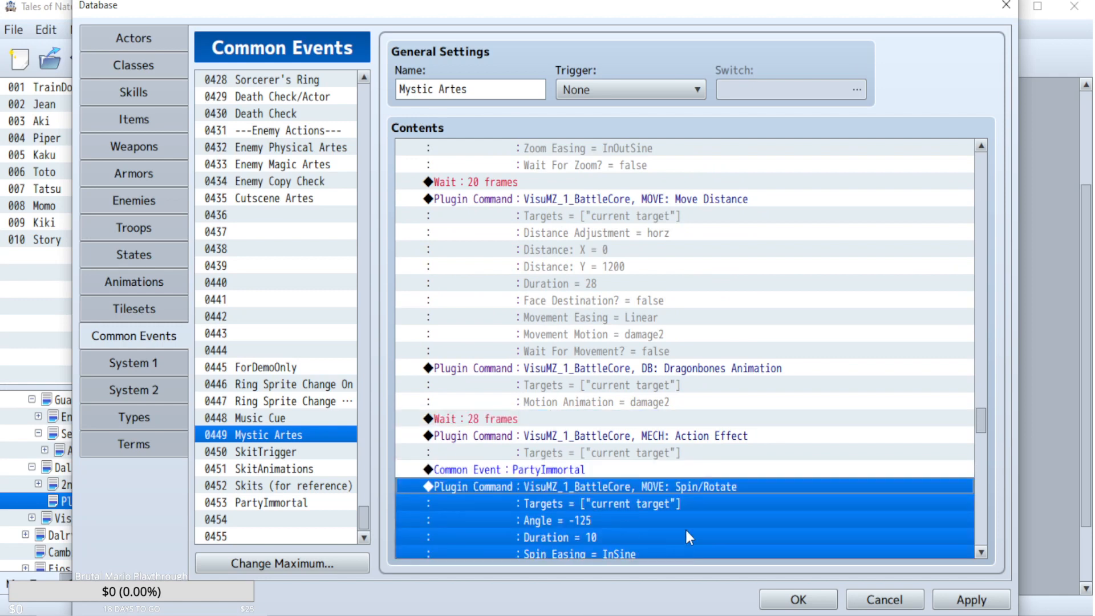
{"action": "left_click", "coordinate": [966, 605]}
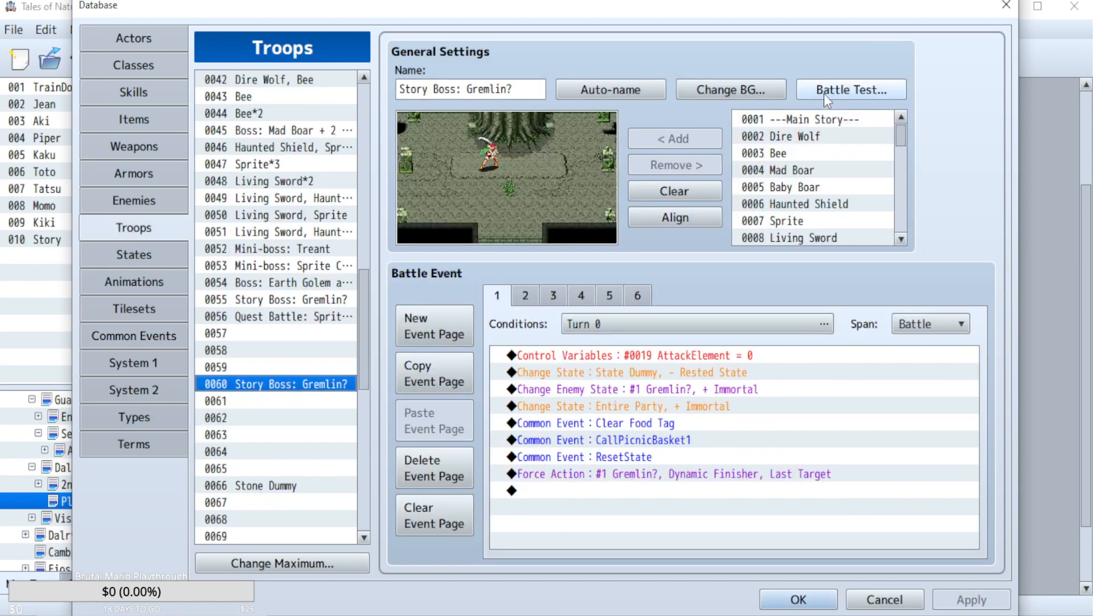
- Run a battle test of troop 0060 Story Boss: Gremlin? to check the party's HP after Dynamic Finisher, and close it
{"action": "left_click", "coordinate": [824, 93]}
{"action": "left_click", "coordinate": [622, 451]}
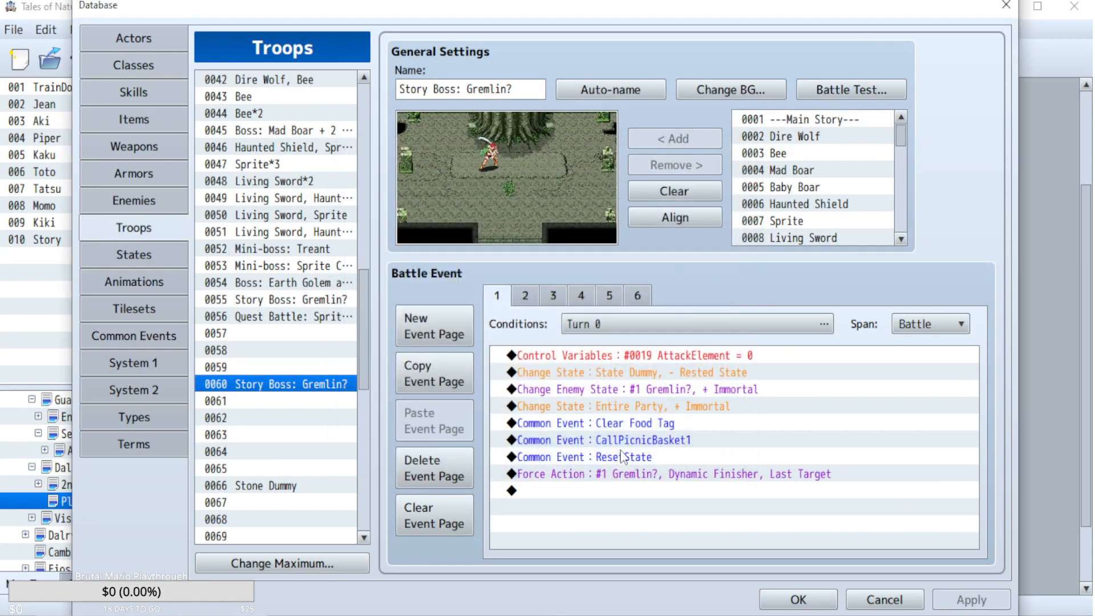
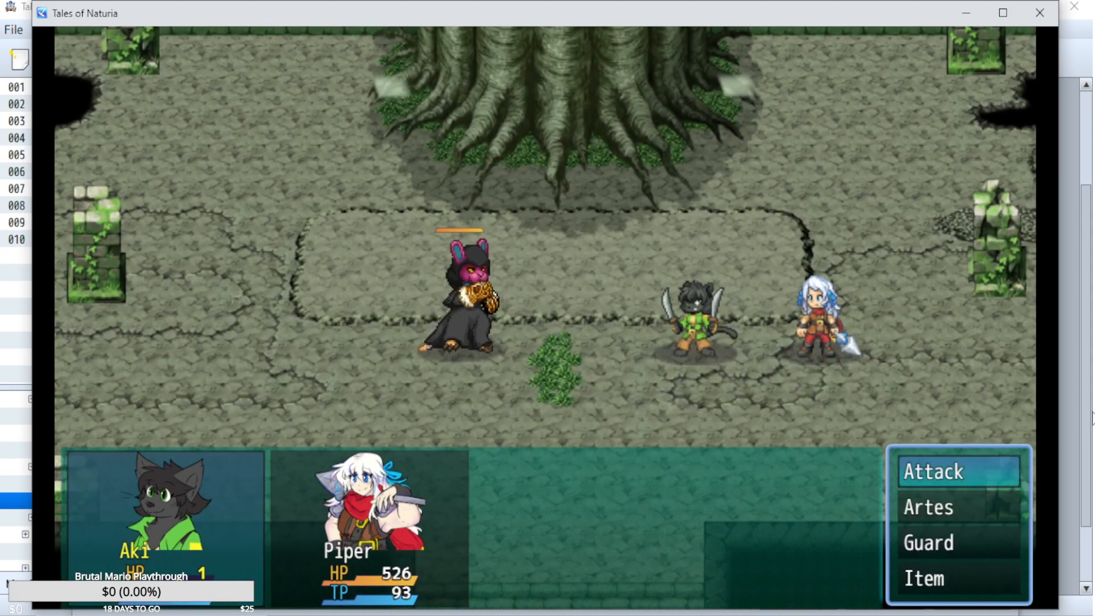
{"action": "left_click", "coordinate": [1040, 12]}
- Copy the PartyImmortal call from common event 0449 Mystic Artes and open common event 0432 Enemy Physical Artes
{"action": "left_click", "coordinate": [140, 338]}
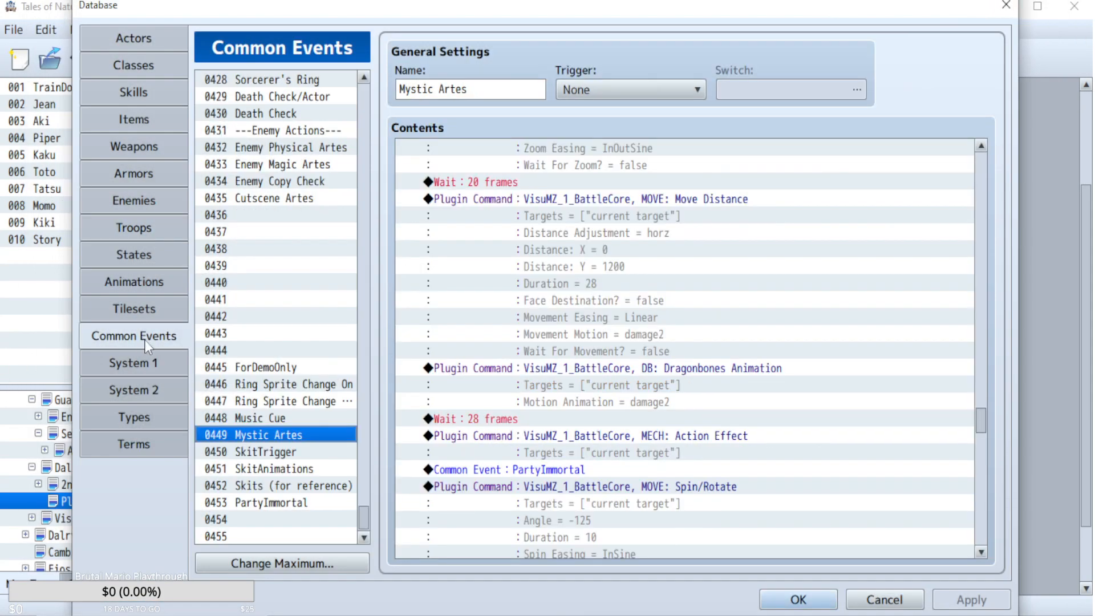
{"action": "left_click", "coordinate": [579, 471]}
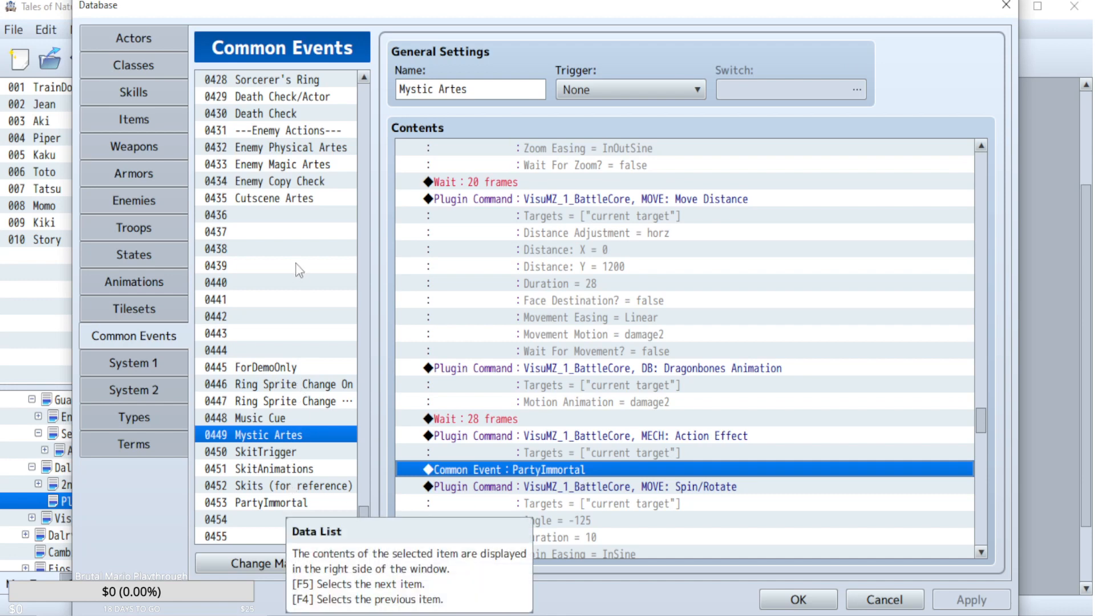
{"action": "scroll", "coordinate": [297, 269], "scroll_direction": "up", "scroll_amount": 1}
{"action": "left_click", "coordinate": [291, 198]}
{"action": "right_click", "coordinate": [401, 276]}
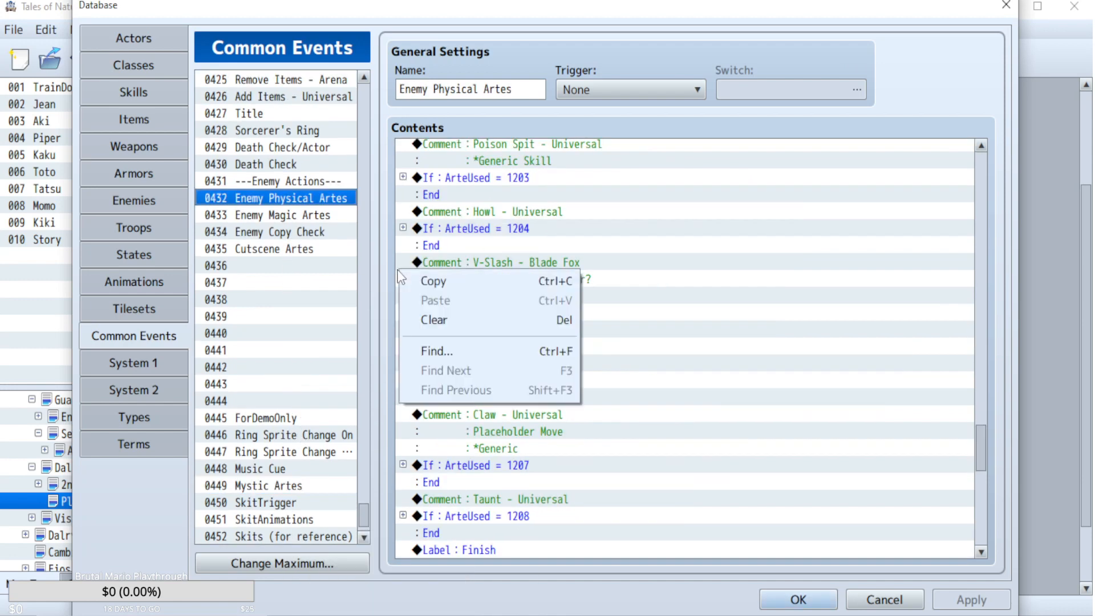
{"action": "left_click", "coordinate": [578, 197]}
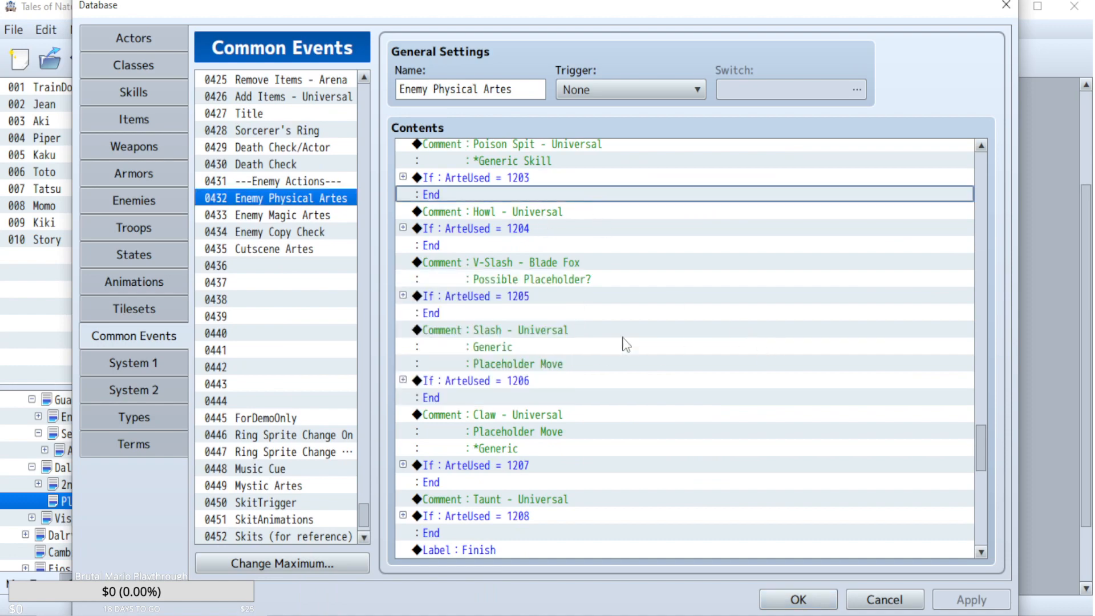
- Expand the If ArteUsed = 1028 branch for Double Hit - Kaku and paste the PartyImmortal call after its Action Effect
{"action": "scroll", "coordinate": [651, 318], "scroll_direction": "down", "scroll_amount": 6}
{"action": "scroll", "coordinate": [650, 318], "scroll_direction": "up", "scroll_amount": 4}
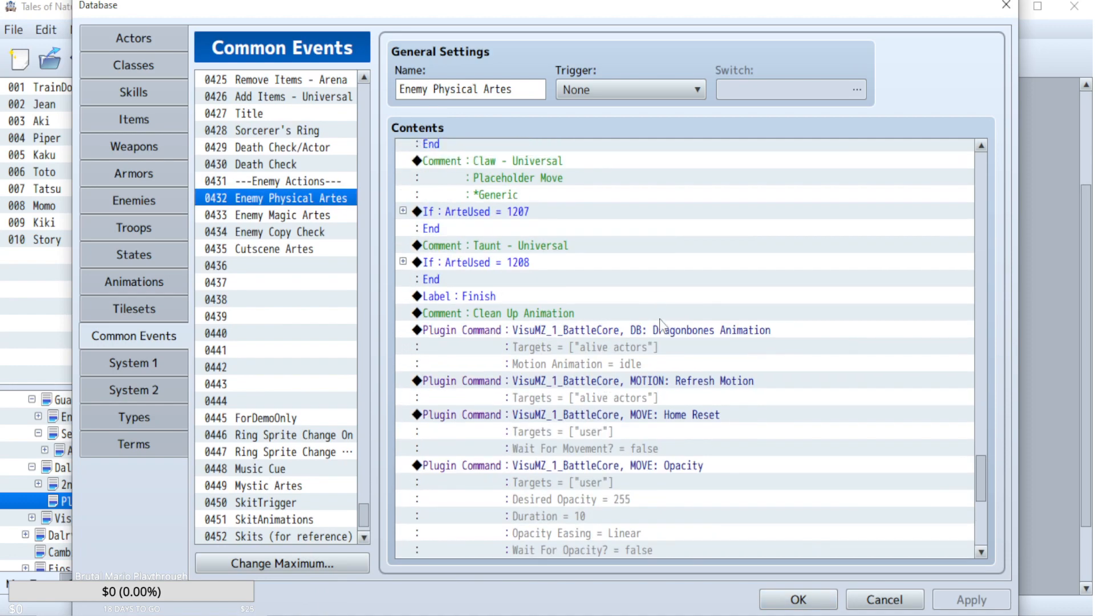
{"action": "scroll", "coordinate": [698, 251], "scroll_direction": "up", "scroll_amount": 2}
{"action": "scroll", "coordinate": [978, 225], "scroll_direction": "up", "scroll_amount": 8}
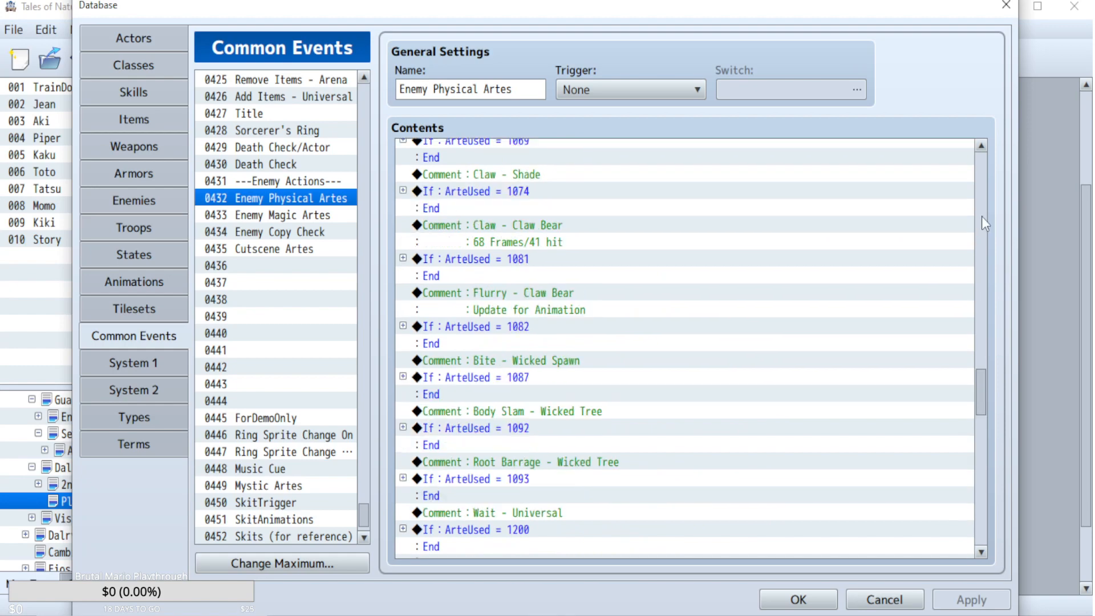
{"action": "scroll", "coordinate": [720, 342], "scroll_direction": "up", "scroll_amount": 10}
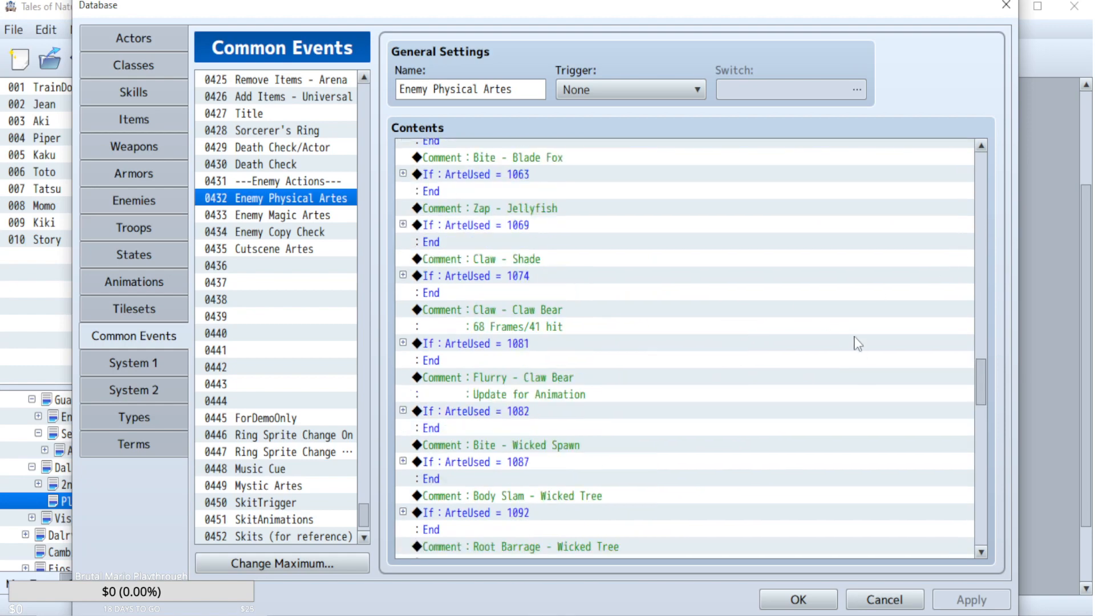
{"action": "scroll", "coordinate": [840, 342], "scroll_direction": "up", "scroll_amount": 8}
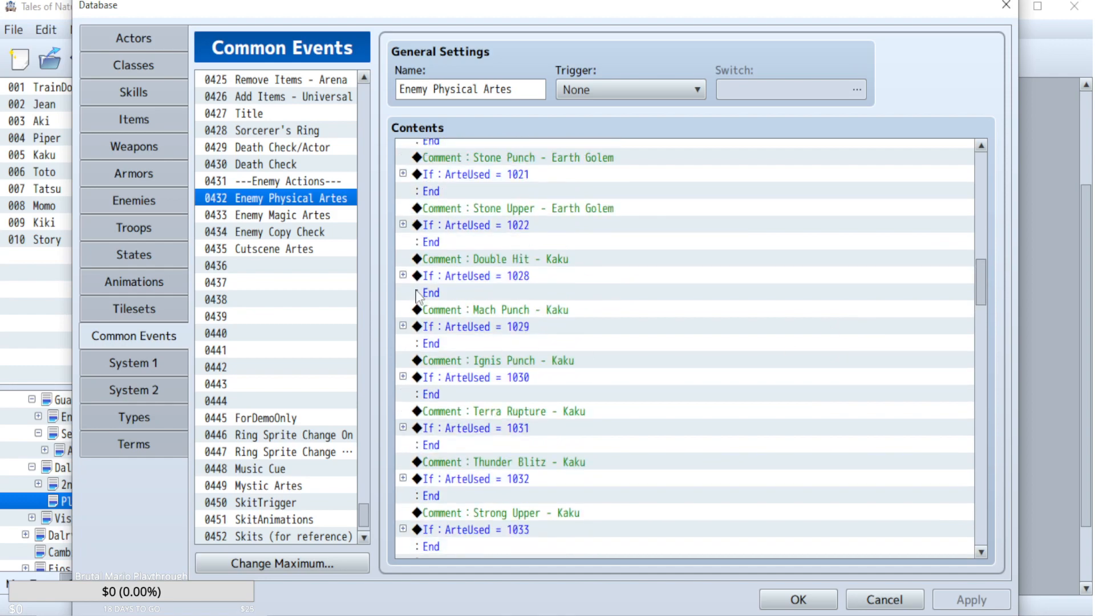
{"action": "left_click", "coordinate": [409, 279]}
{"action": "scroll", "coordinate": [640, 355], "scroll_direction": "down", "scroll_amount": 5}
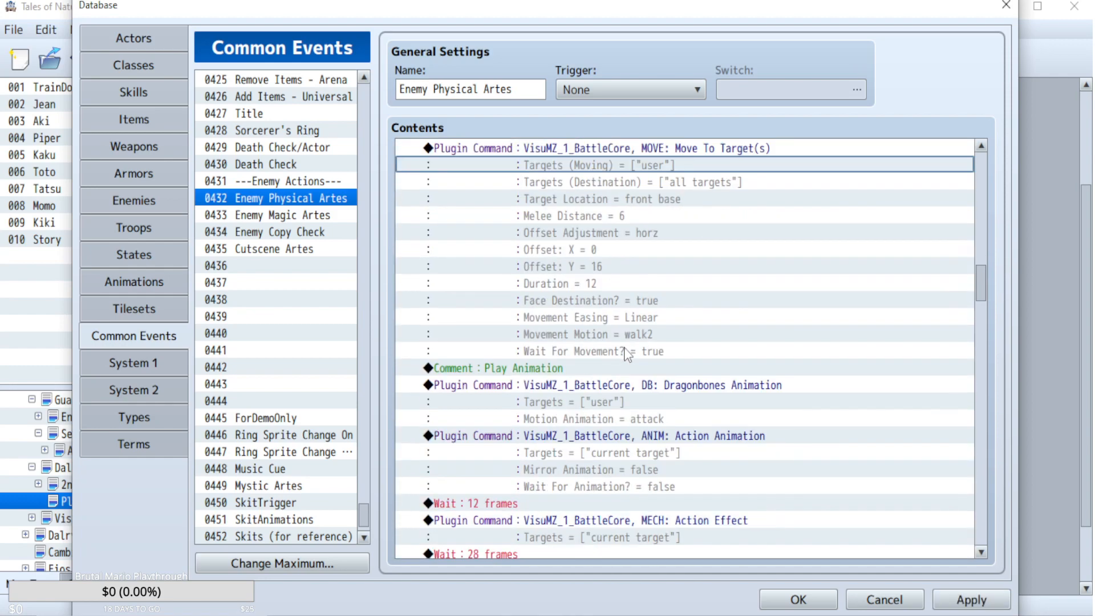
{"action": "left_click", "coordinate": [528, 401]}
{"action": "key", "text": "ctrl+v"}
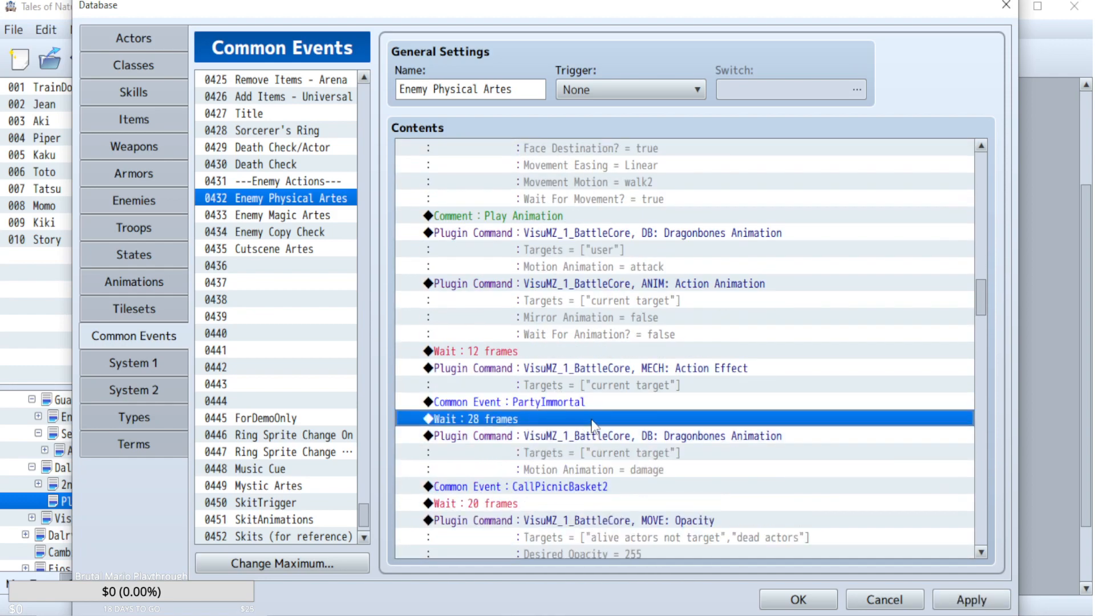
- Review the movement, animation, wait and Action Effect commands in the If ArteUsed = 1028 branch
{"action": "scroll", "coordinate": [625, 419], "scroll_direction": "down", "scroll_amount": 4}
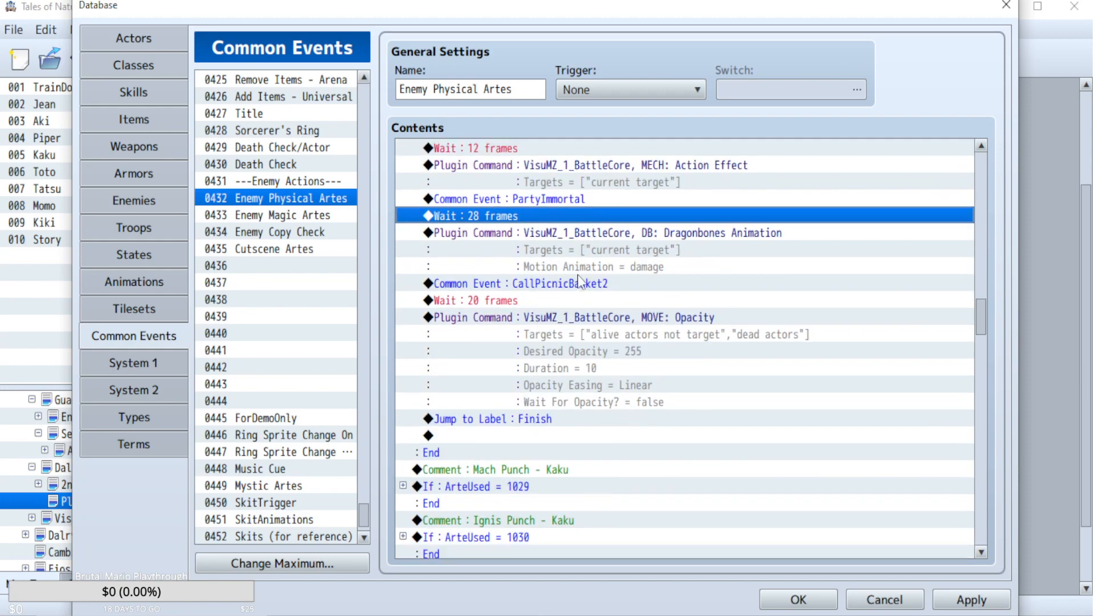
{"action": "scroll", "coordinate": [660, 320], "scroll_direction": "up", "scroll_amount": 6}
{"action": "scroll", "coordinate": [665, 303], "scroll_direction": "up", "scroll_amount": 6}
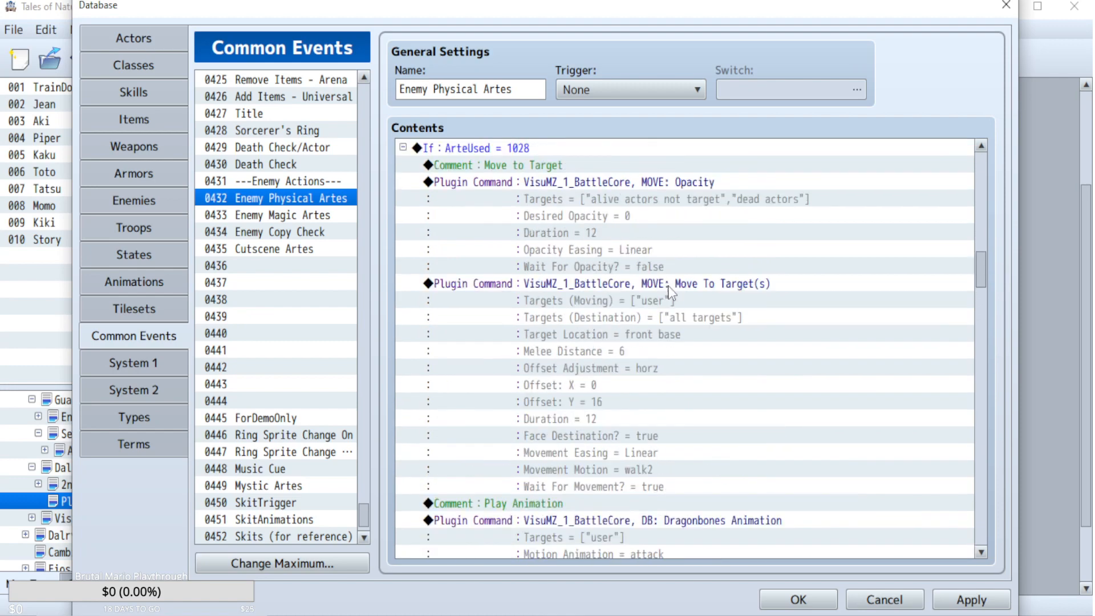
{"action": "scroll", "coordinate": [668, 288], "scroll_direction": "down", "scroll_amount": 4}
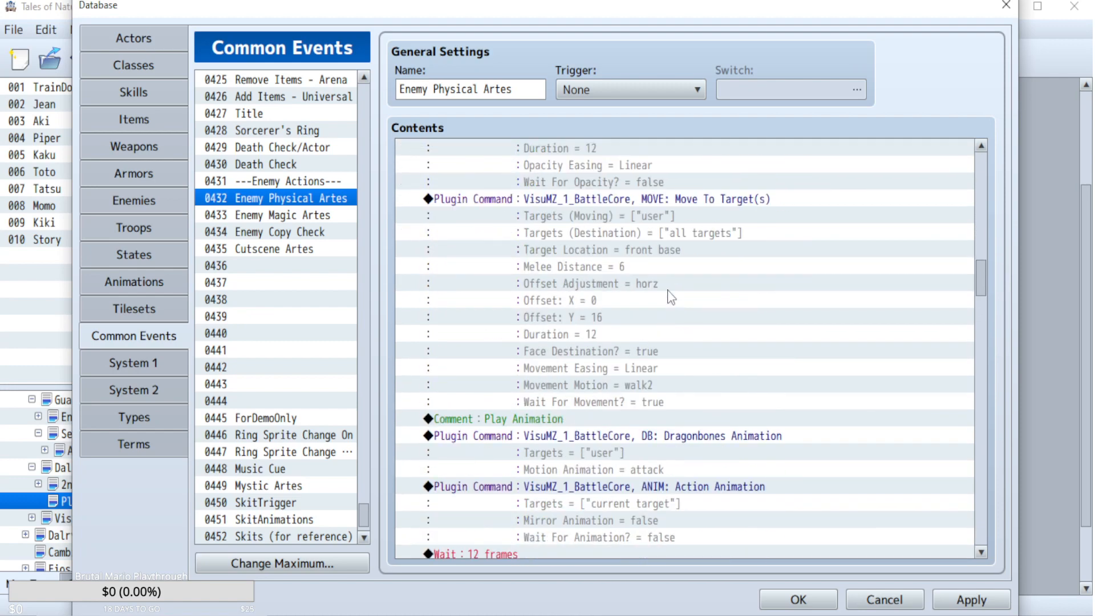
{"action": "scroll", "coordinate": [668, 291], "scroll_direction": "down", "scroll_amount": 5}
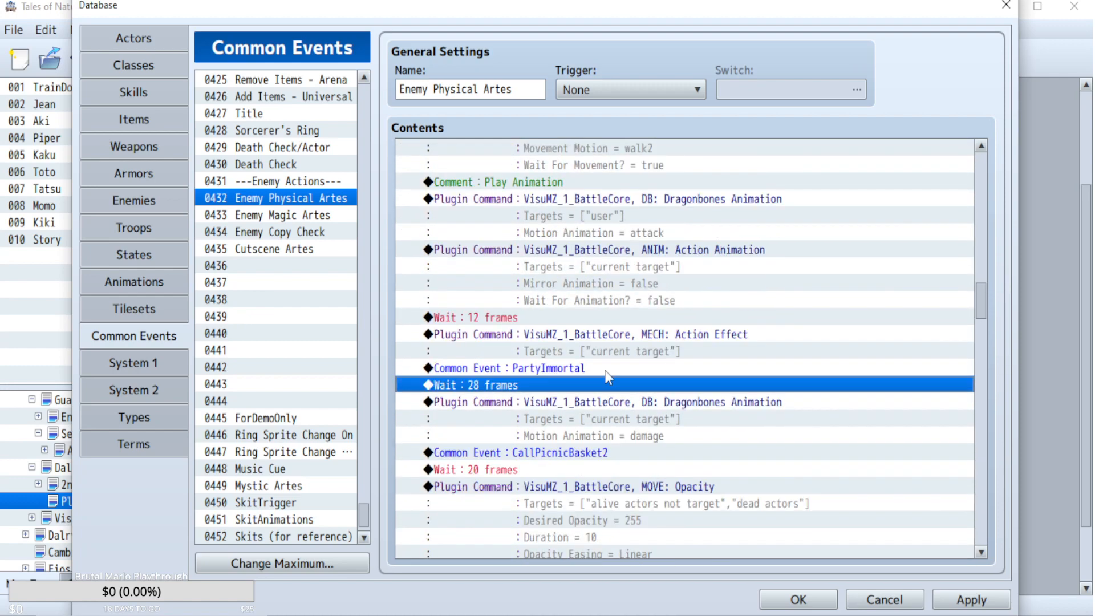
{"action": "scroll", "coordinate": [580, 412], "scroll_direction": "down", "scroll_amount": 2}
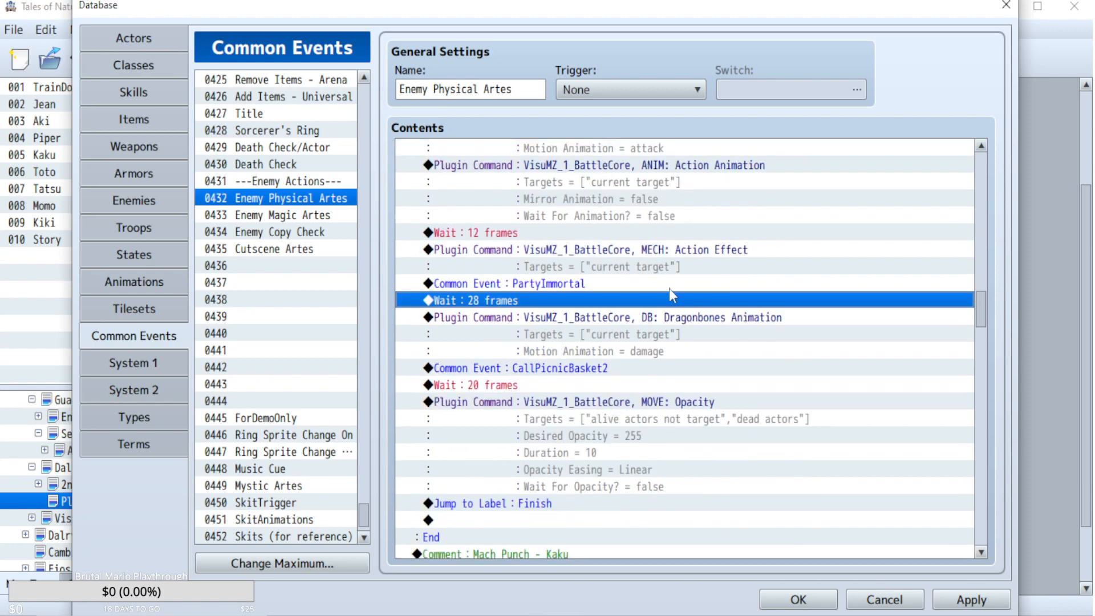
{"action": "scroll", "coordinate": [669, 289], "scroll_direction": "up", "scroll_amount": 3}
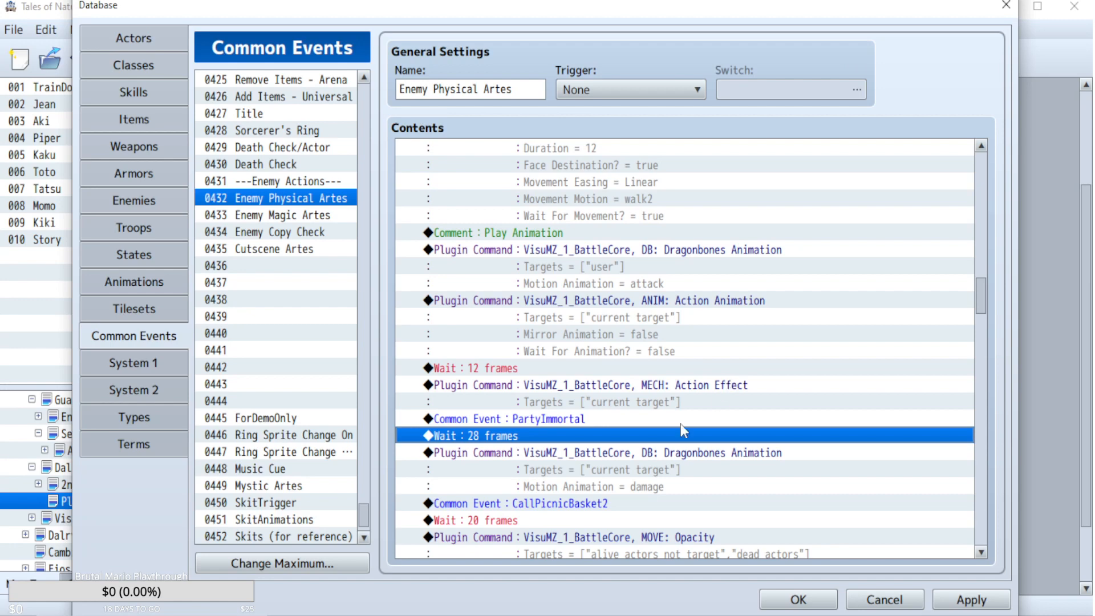
{"action": "left_click", "coordinate": [691, 396]}
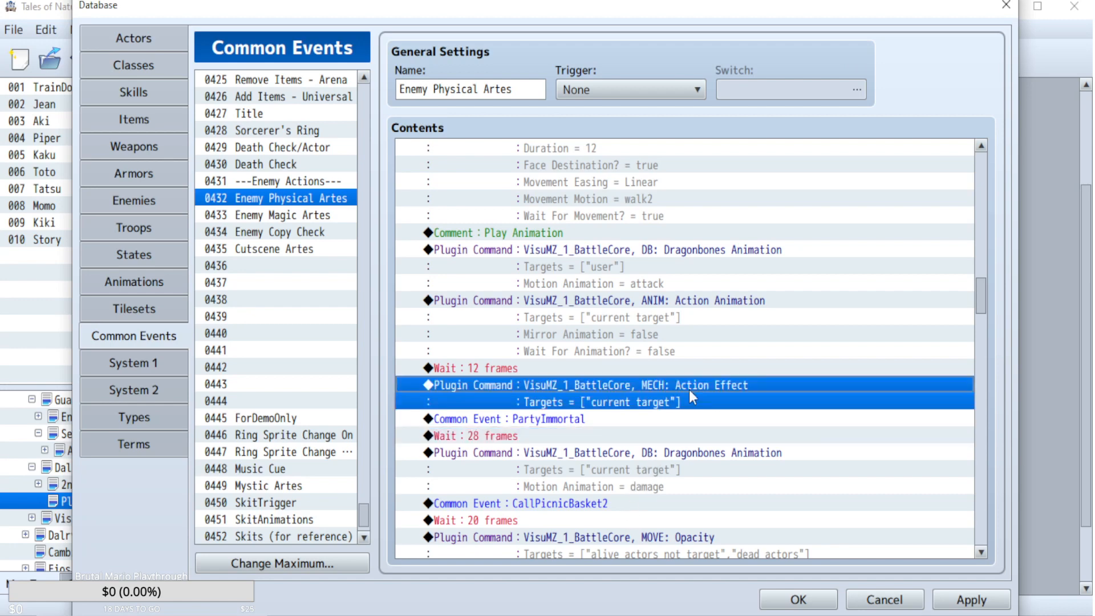
{"action": "scroll", "coordinate": [689, 389], "scroll_direction": "down", "scroll_amount": 4}
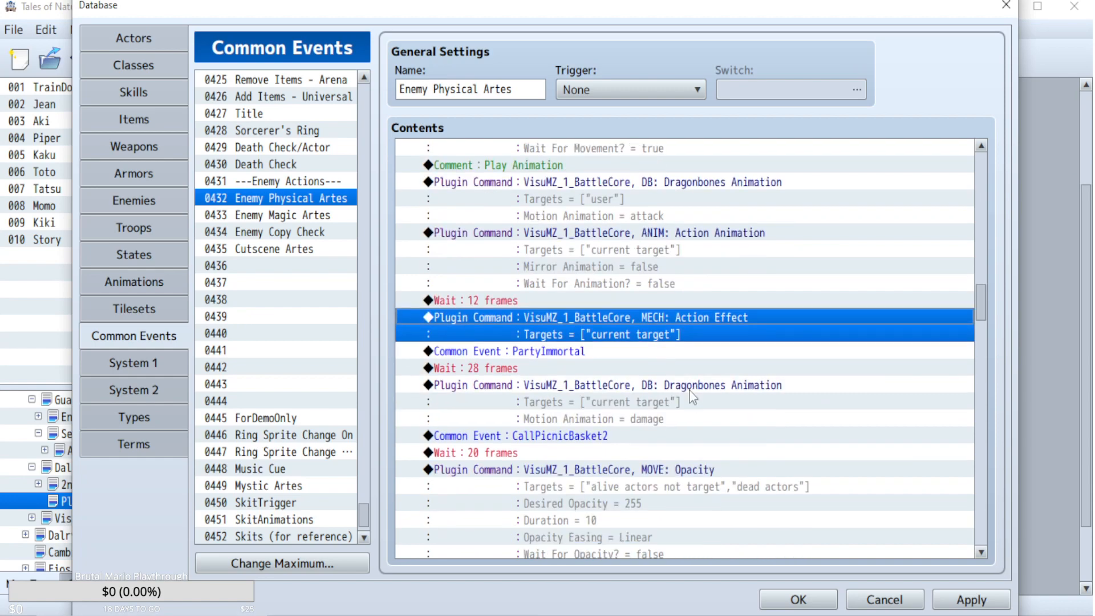
{"action": "scroll", "coordinate": [689, 389], "scroll_direction": "up", "scroll_amount": 1}
{"action": "scroll", "coordinate": [689, 389], "scroll_direction": "up", "scroll_amount": 8}
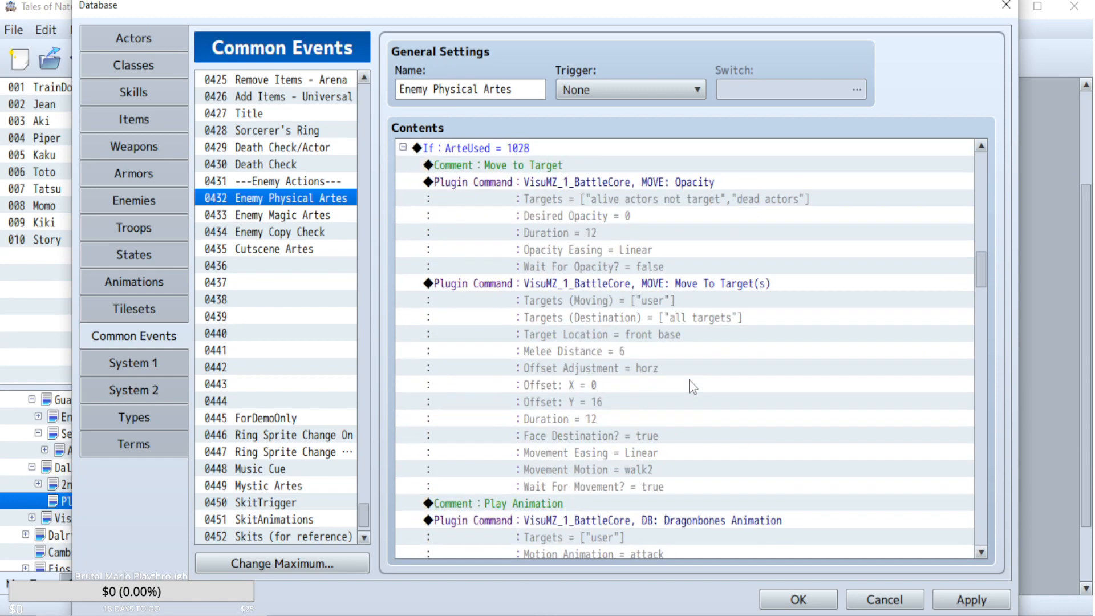
{"action": "scroll", "coordinate": [689, 379], "scroll_direction": "up", "scroll_amount": 1}
{"action": "scroll", "coordinate": [689, 379], "scroll_direction": "down", "scroll_amount": 4}
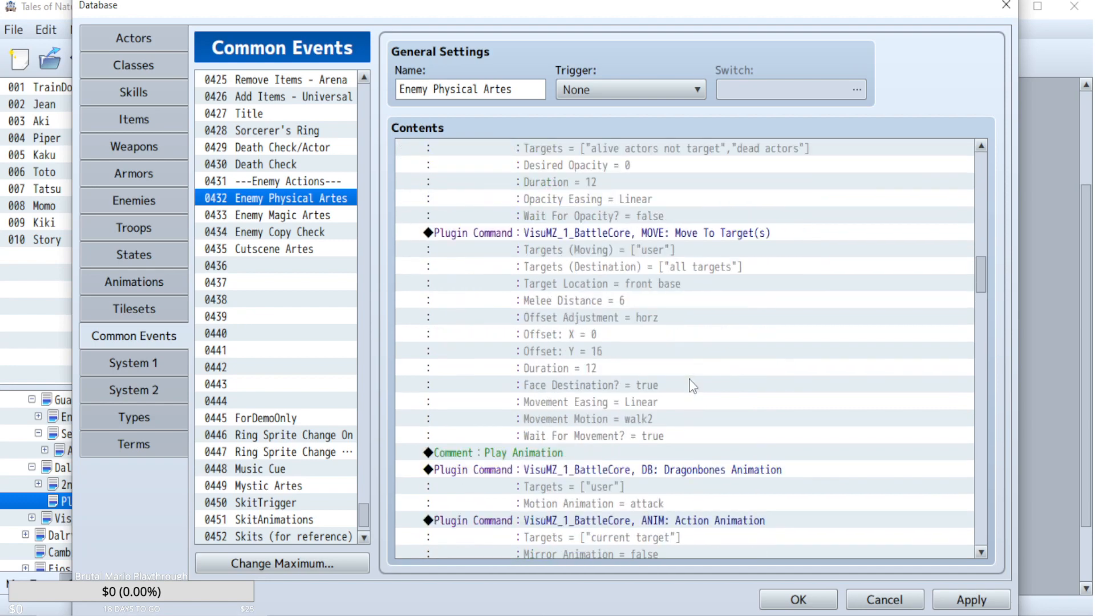
{"action": "scroll", "coordinate": [690, 378], "scroll_direction": "down", "scroll_amount": 2}
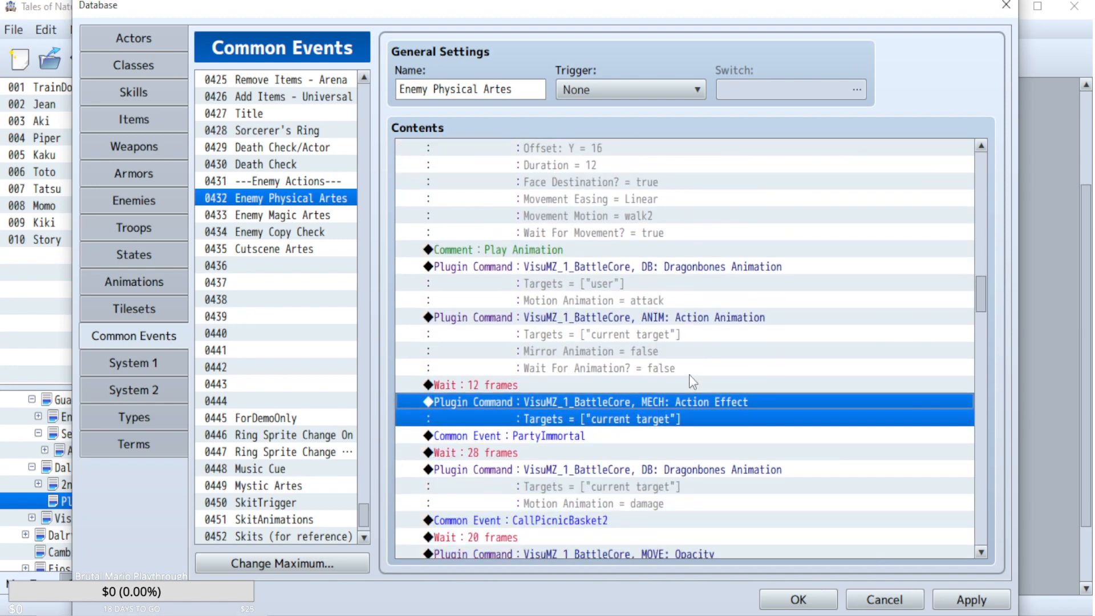
{"action": "scroll", "coordinate": [689, 377], "scroll_direction": "down", "scroll_amount": 1}
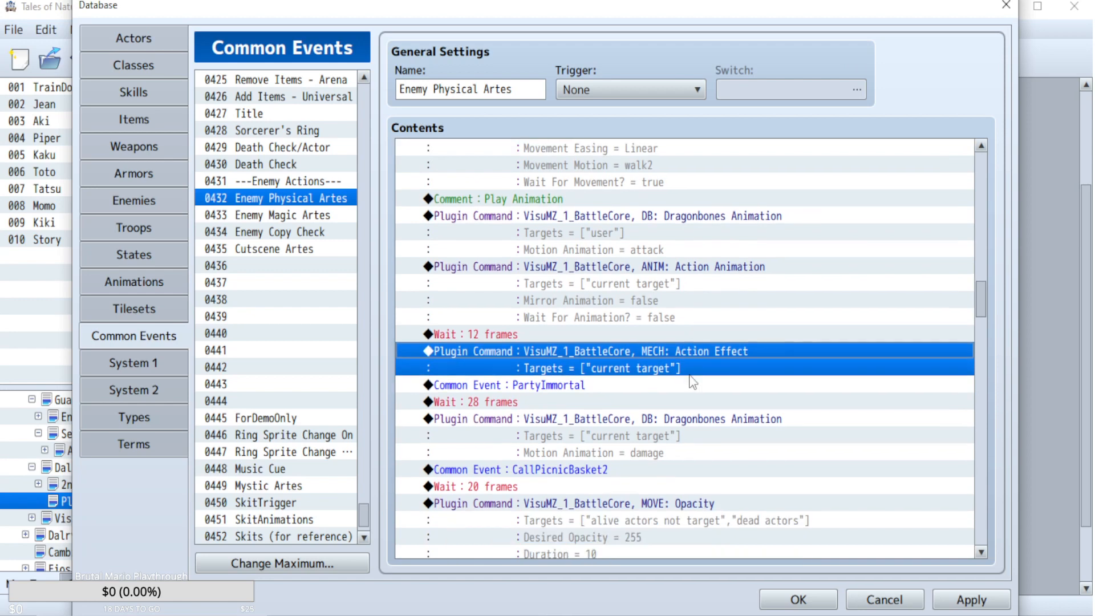
- Copy the current target's damage Dragonbones Animation and paste it before the Action Effect in the ArteUsed = 1028 branch
{"action": "left_click", "coordinate": [705, 418]}
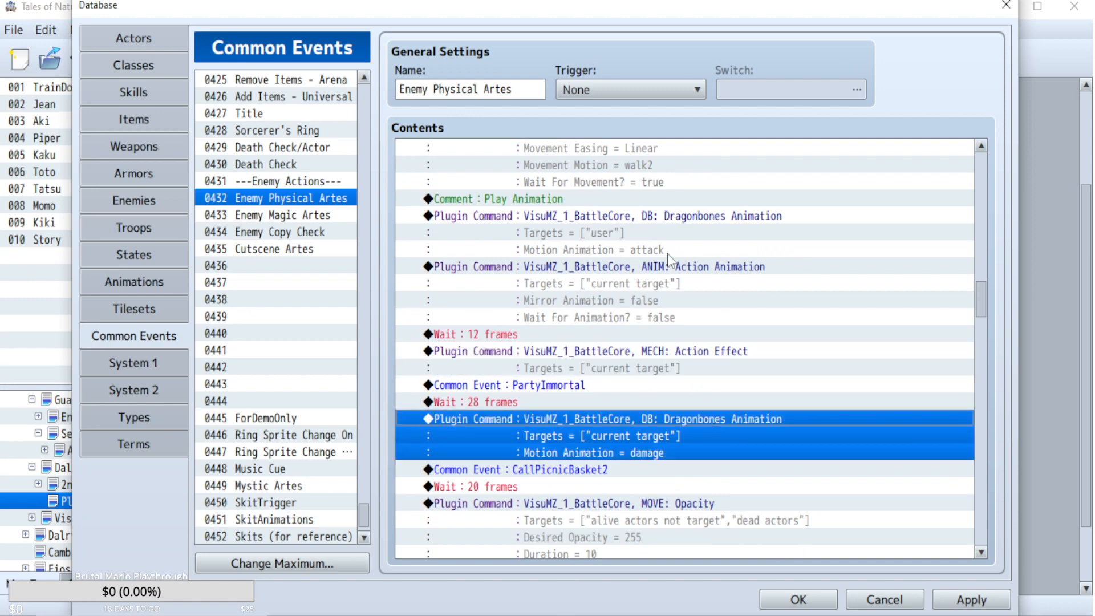
{"action": "left_click", "coordinate": [631, 353]}
{"action": "key", "text": "ctrl+v"}
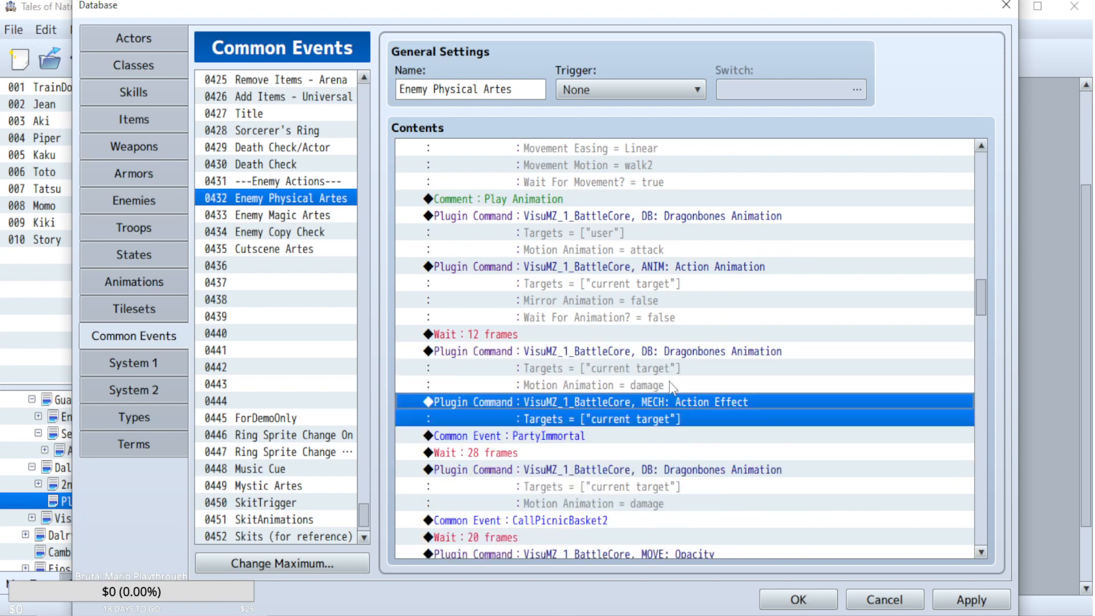
- Copy the Action Effect command and paste it after the second damage animation, before the CallPicnicBasket2 call
{"action": "left_click", "coordinate": [672, 350]}
{"action": "left_click", "coordinate": [676, 401], "text": "shift"}
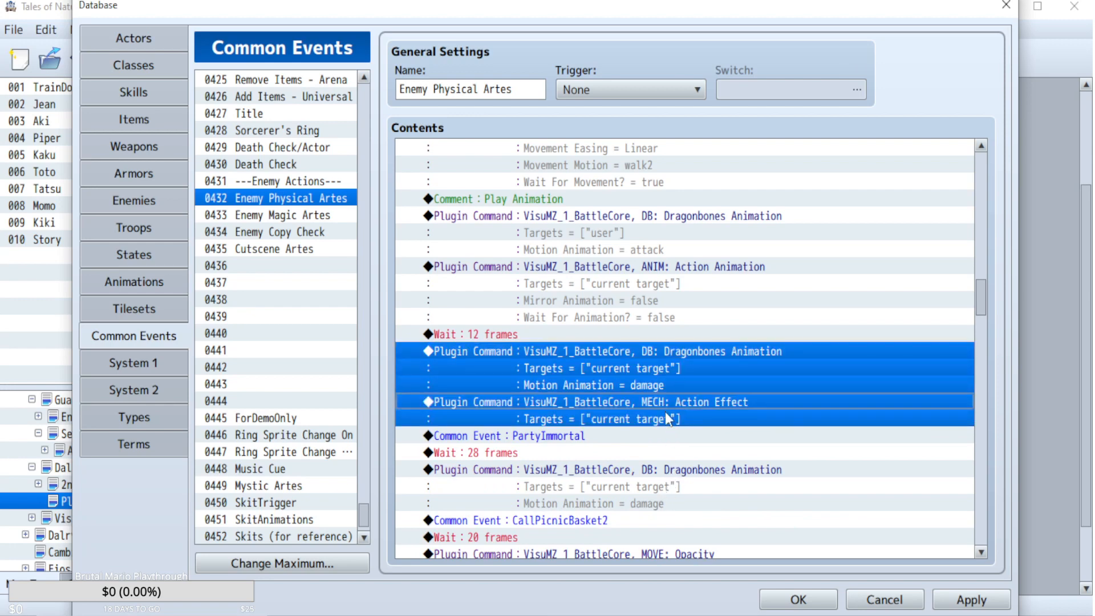
{"action": "left_click", "coordinate": [691, 432]}
{"action": "left_click", "coordinate": [686, 401]}
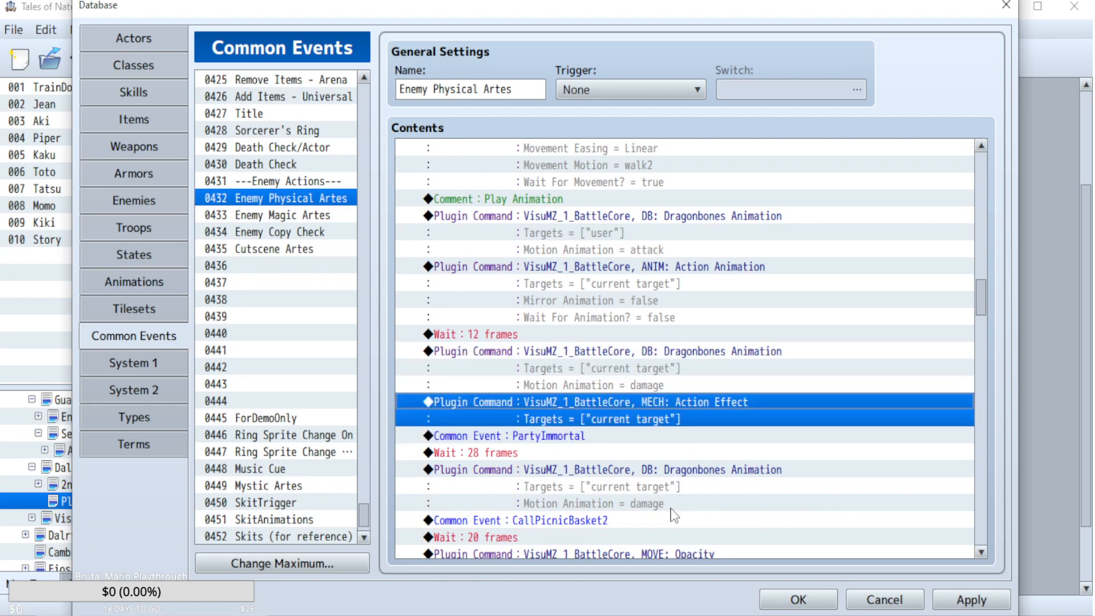
{"action": "left_click", "coordinate": [619, 521]}
{"action": "key", "text": "ctrl+v"}
- Copy the PartyImmortal call, paste it after the second Action Effect, before CallPicnicBasket2, in the ArteUsed = 1028 branch, and apply the changes
{"action": "left_click", "coordinate": [592, 436]}
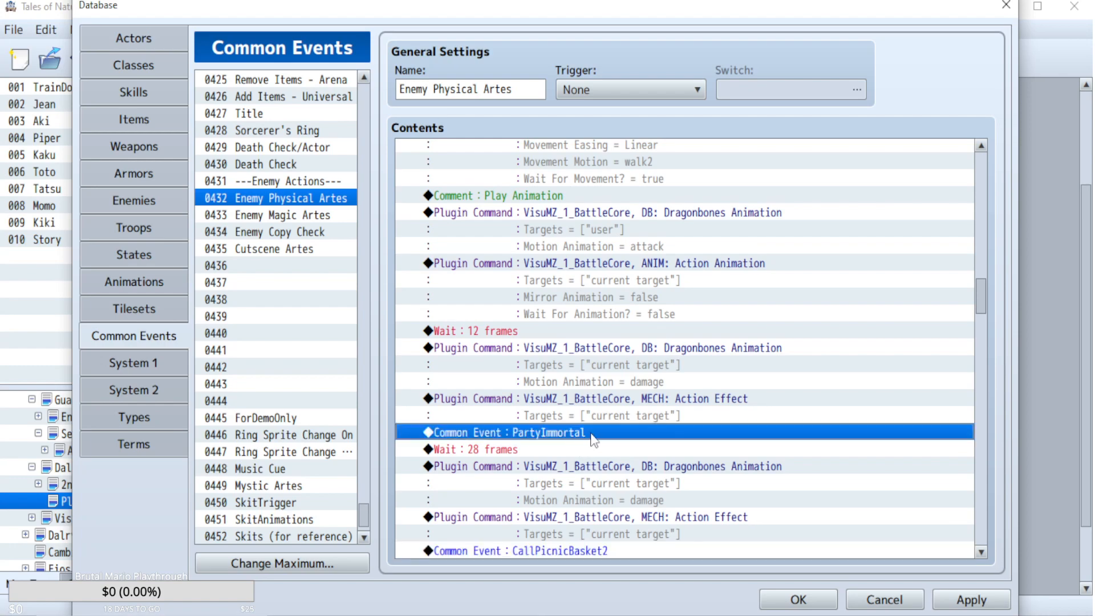
{"action": "scroll", "coordinate": [655, 440], "scroll_direction": "down", "scroll_amount": 2}
{"action": "scroll", "coordinate": [656, 445], "scroll_direction": "down", "scroll_amount": 2}
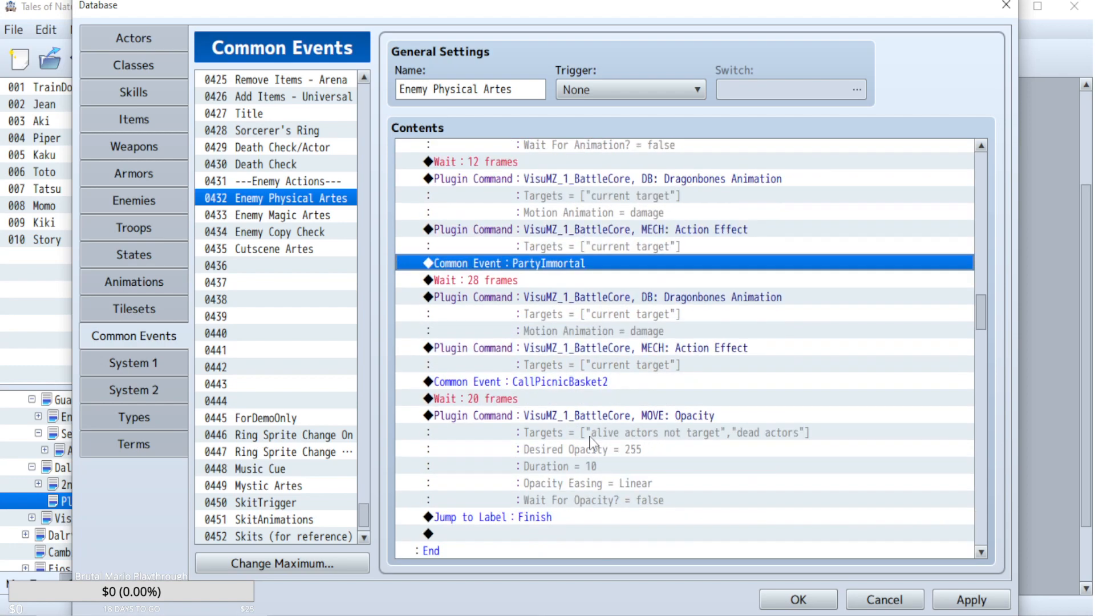
{"action": "left_click", "coordinate": [584, 381]}
{"action": "key", "text": "ctrl+v"}
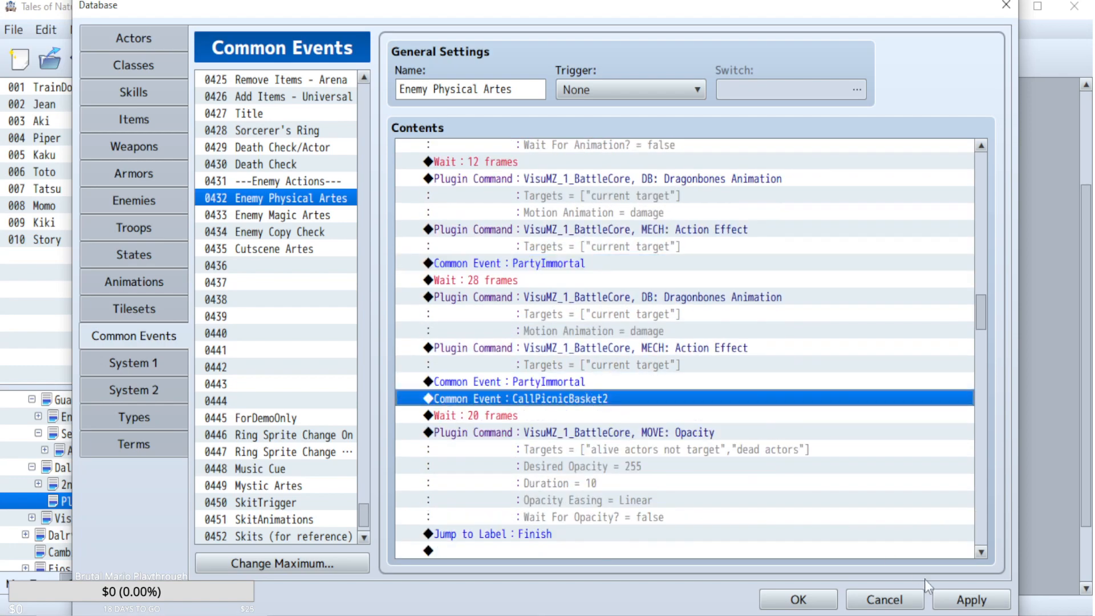
{"action": "left_click", "coordinate": [957, 606]}
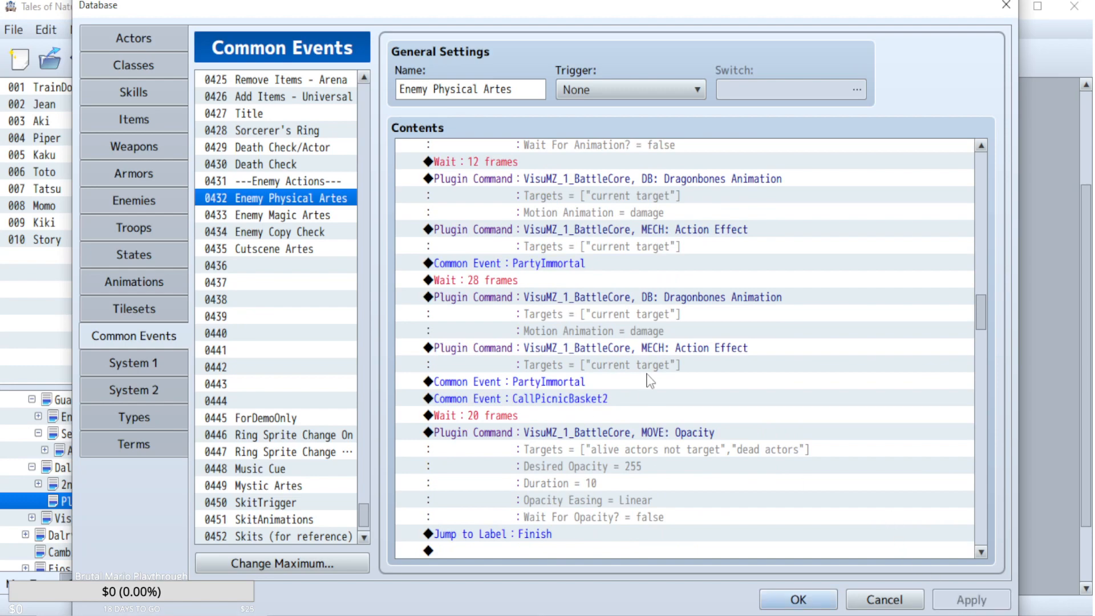
- Collapse the If ArteUsed = 1028 branch and expand the If ArteUsed = 1029 branch for Mach Punch - Kaku to inspect its opening commands
{"action": "scroll", "coordinate": [628, 371], "scroll_direction": "up", "scroll_amount": 6}
{"action": "scroll", "coordinate": [604, 368], "scroll_direction": "up", "scroll_amount": 7}
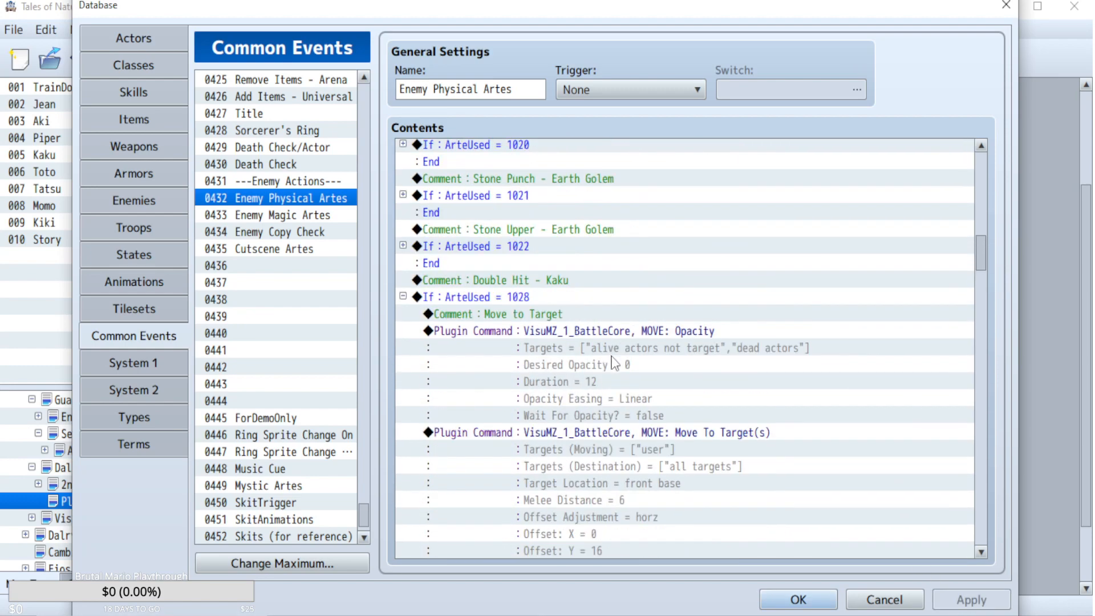
{"action": "left_click", "coordinate": [402, 296]}
{"action": "scroll", "coordinate": [660, 386], "scroll_direction": "down", "scroll_amount": 1}
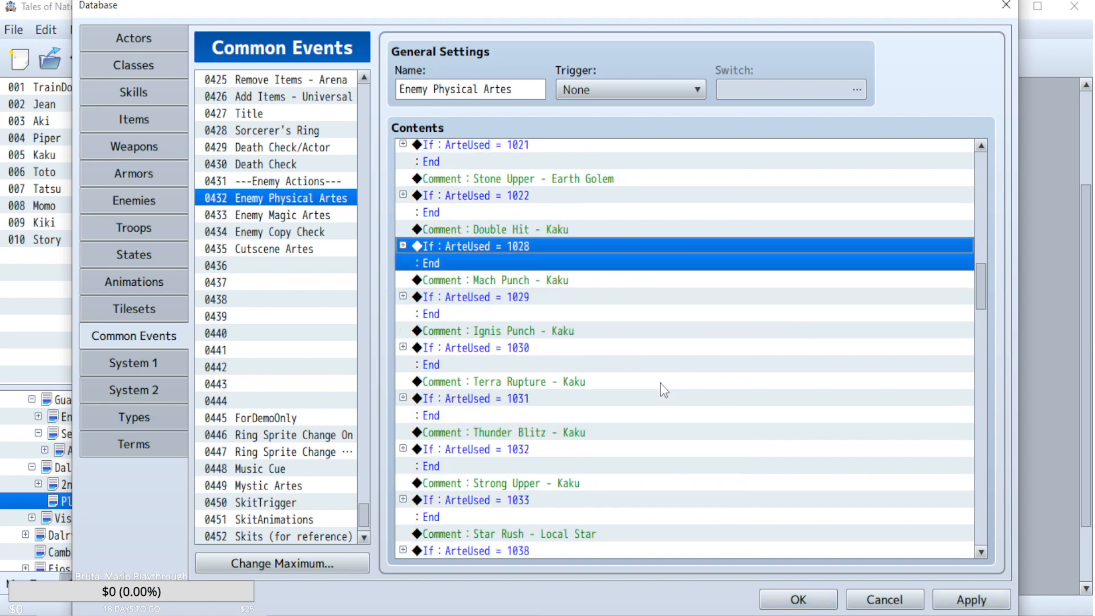
{"action": "left_click", "coordinate": [403, 296]}
{"action": "scroll", "coordinate": [799, 382], "scroll_direction": "down", "scroll_amount": 2}
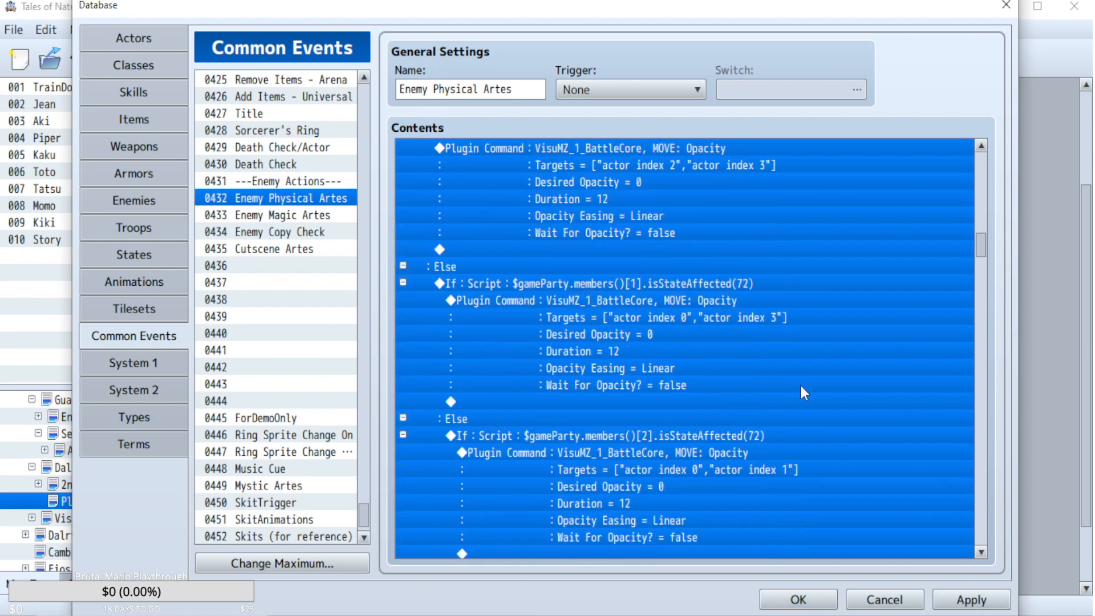
{"action": "left_click", "coordinate": [720, 429]}
{"action": "scroll", "coordinate": [741, 433], "scroll_direction": "up", "scroll_amount": 4}
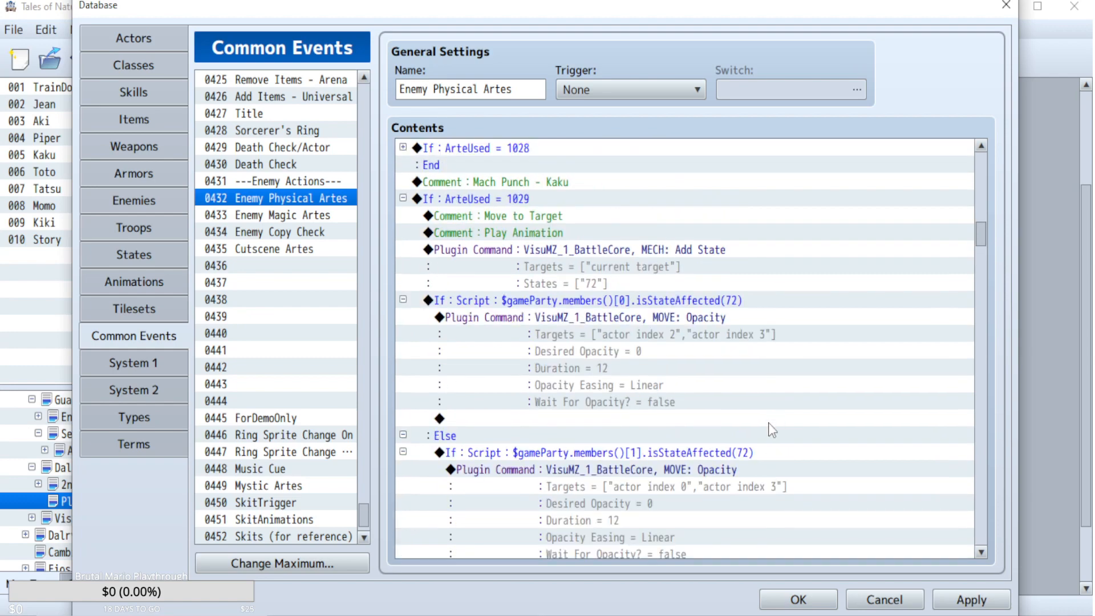
{"action": "scroll", "coordinate": [770, 425], "scroll_direction": "down", "scroll_amount": 2}
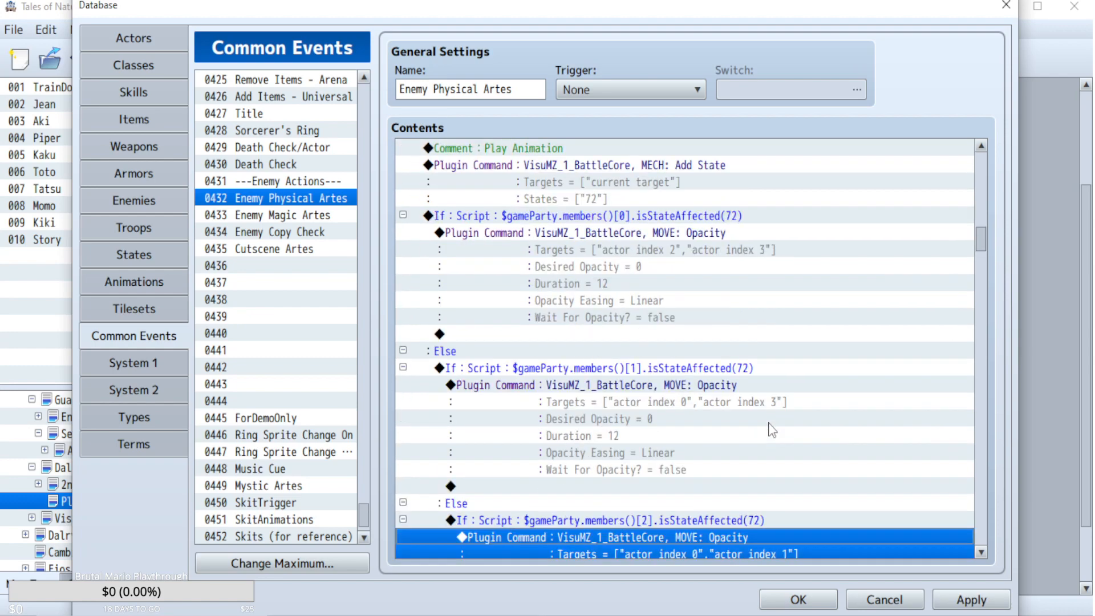
- Insert the copied PartyImmortal common event call before the current target's Move Distance command in the Mach Punch block (ArteUsed = 1029)
{"action": "scroll", "coordinate": [771, 429], "scroll_direction": "down", "scroll_amount": 10}
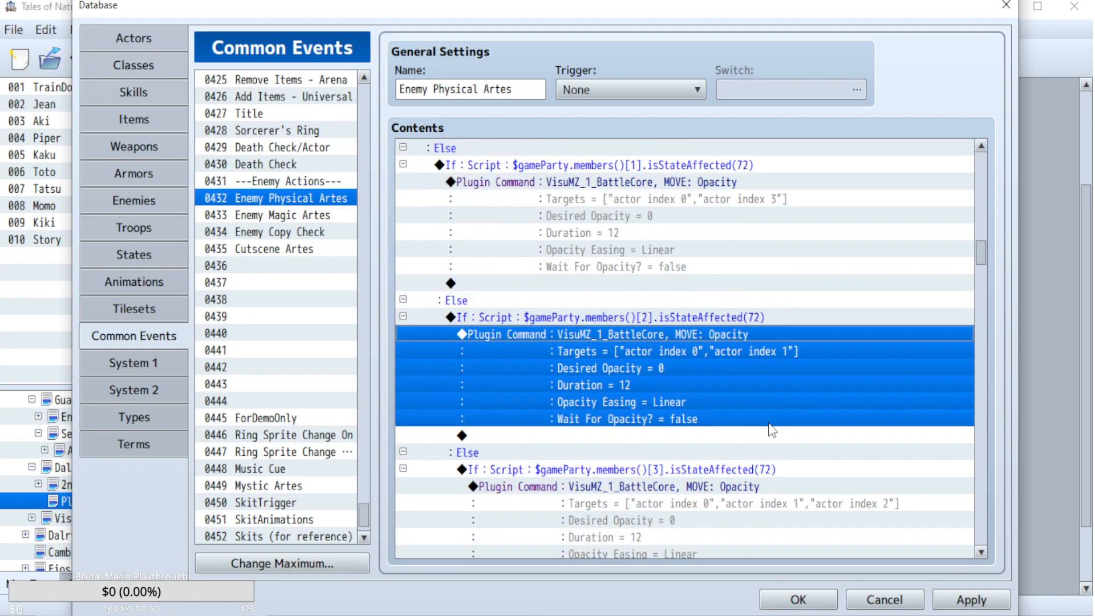
{"action": "scroll", "coordinate": [768, 423], "scroll_direction": "down", "scroll_amount": 8}
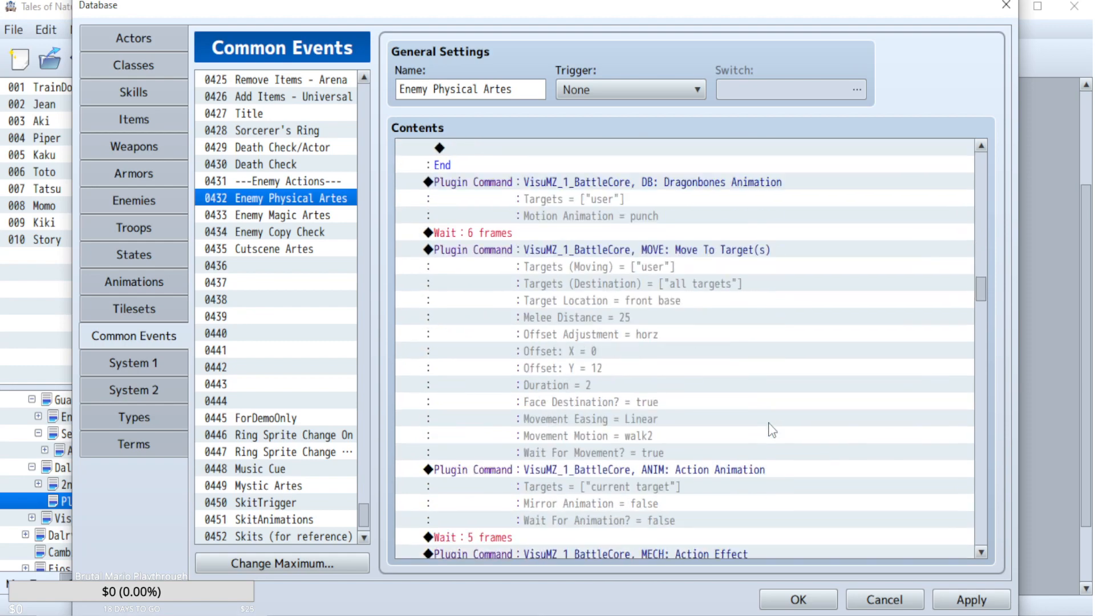
{"action": "scroll", "coordinate": [768, 423], "scroll_direction": "down", "scroll_amount": 1}
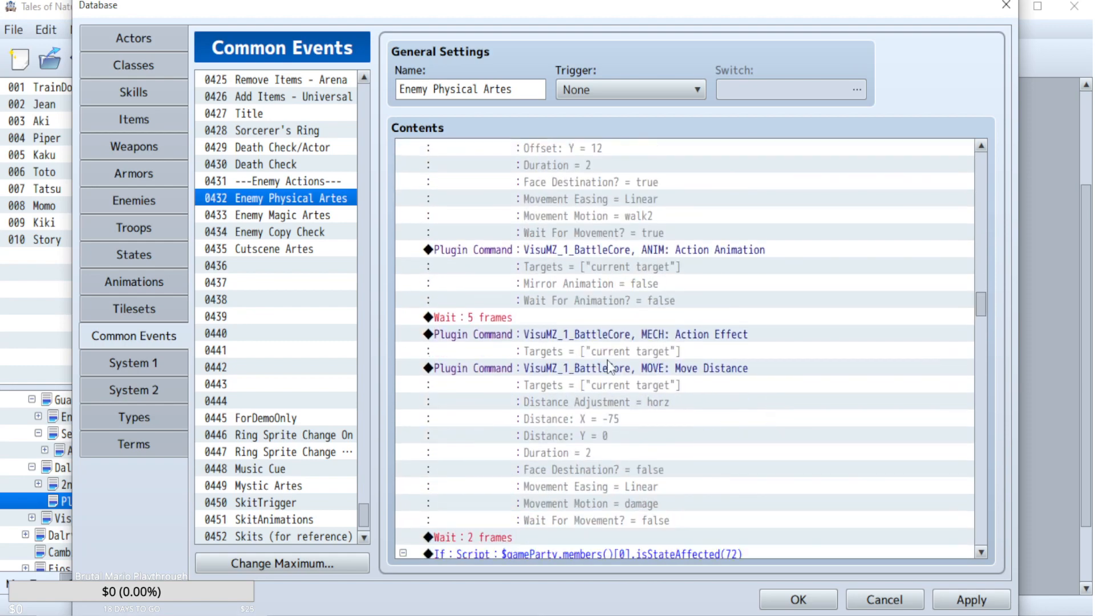
{"action": "left_click", "coordinate": [762, 402]}
{"action": "key", "text": "ctrl+v"}
- Add the PartyImmortal common event call at the end of Mach Punch's opponent index 1 damage branch
{"action": "scroll", "coordinate": [755, 401], "scroll_direction": "down", "scroll_amount": 6}
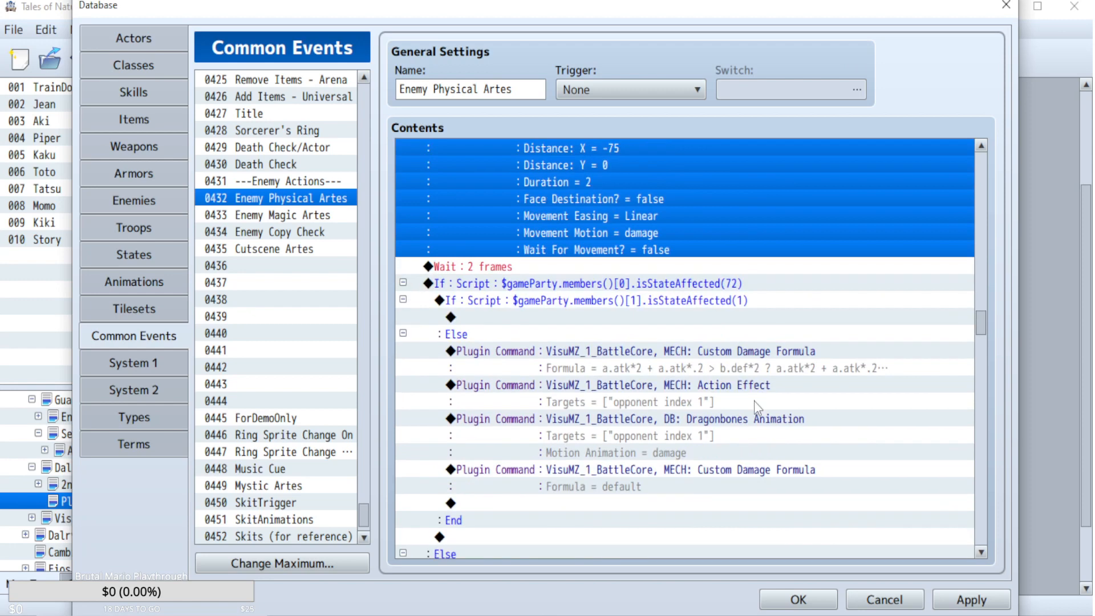
{"action": "left_click", "coordinate": [598, 504]}
{"action": "key", "text": "ctrl+v"}
{"action": "scroll", "coordinate": [740, 499], "scroll_direction": "up", "scroll_amount": 2}
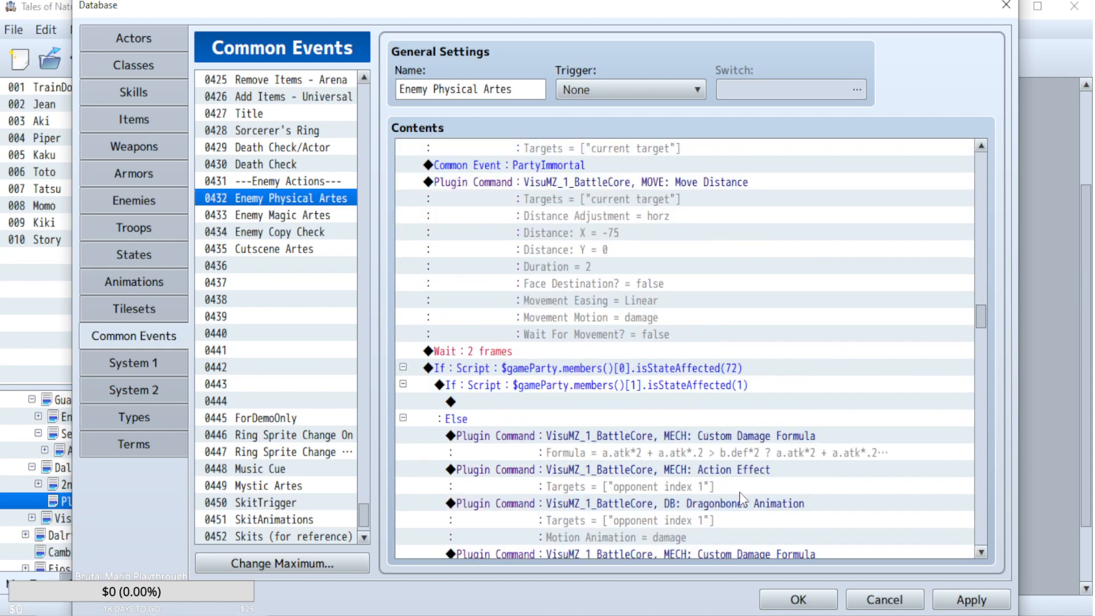
{"action": "scroll", "coordinate": [742, 499], "scroll_direction": "up", "scroll_amount": 2}
- Add the PartyImmortal common event call at the end of Mach Punch's opponent index 2 and opponent index 3 damage branches
{"action": "scroll", "coordinate": [741, 488], "scroll_direction": "down", "scroll_amount": 11}
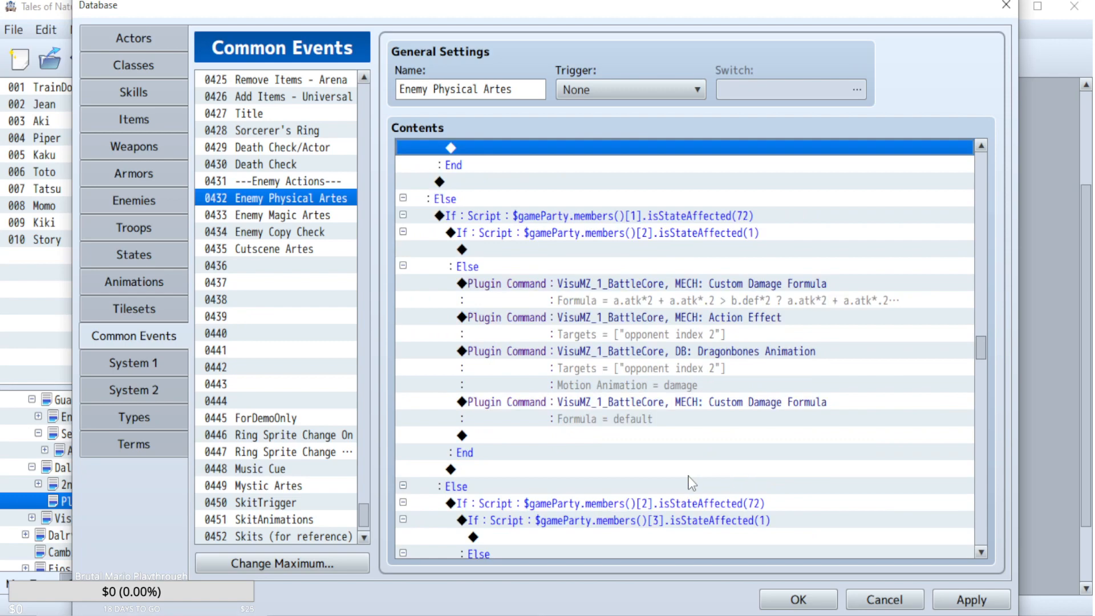
{"action": "left_click", "coordinate": [578, 436]}
{"action": "key", "text": "ctrl+v"}
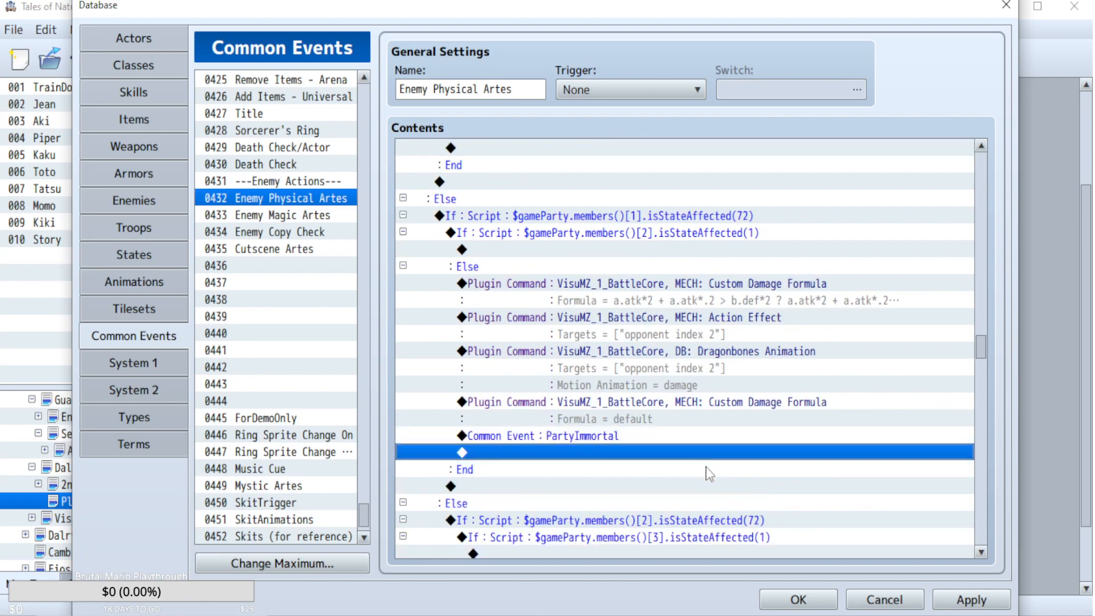
{"action": "scroll", "coordinate": [696, 477], "scroll_direction": "down", "scroll_amount": 6}
{"action": "left_click", "coordinate": [550, 419]}
{"action": "key", "text": "ctrl+v"}
{"action": "scroll", "coordinate": [599, 439], "scroll_direction": "down", "scroll_amount": 3}
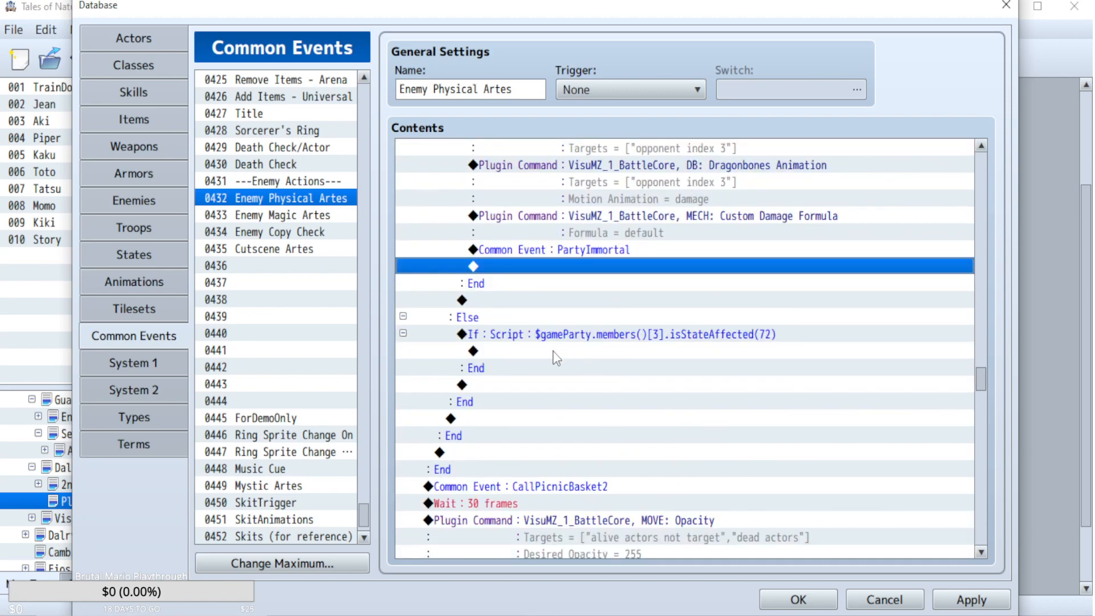
- Check the rest of the Mach Punch block (ArteUsed = 1029) and collapse it
{"action": "scroll", "coordinate": [665, 427], "scroll_direction": "down", "scroll_amount": 4}
{"action": "scroll", "coordinate": [665, 427], "scroll_direction": "up", "scroll_amount": 2}
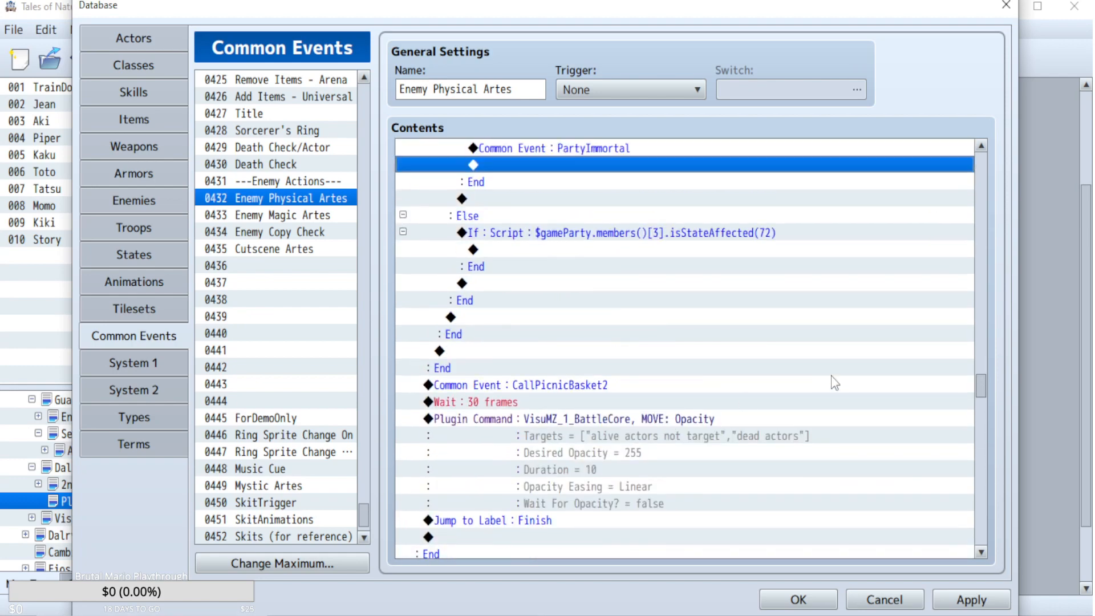
{"action": "scroll", "coordinate": [717, 411], "scroll_direction": "down", "scroll_amount": 2}
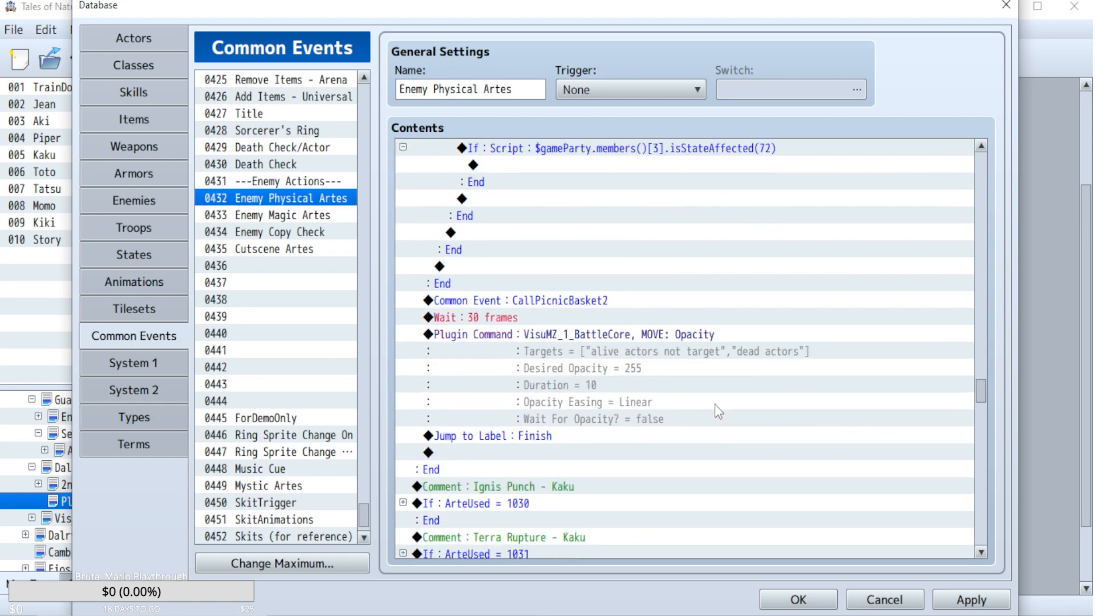
{"action": "left_click", "coordinate": [980, 225]}
{"action": "left_click", "coordinate": [980, 225]}
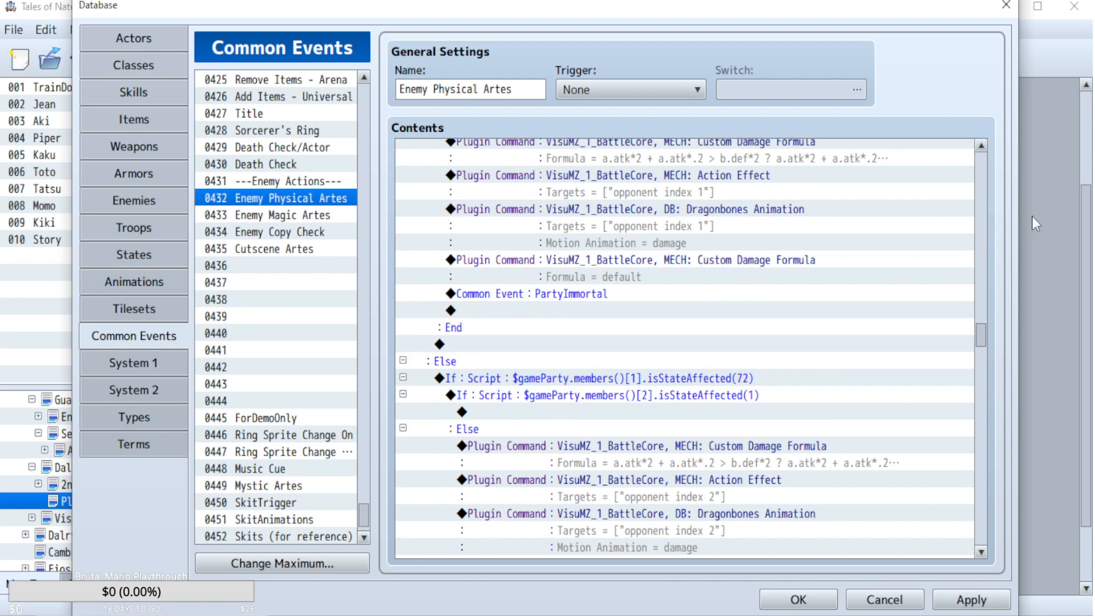
{"action": "left_click", "coordinate": [977, 170]}
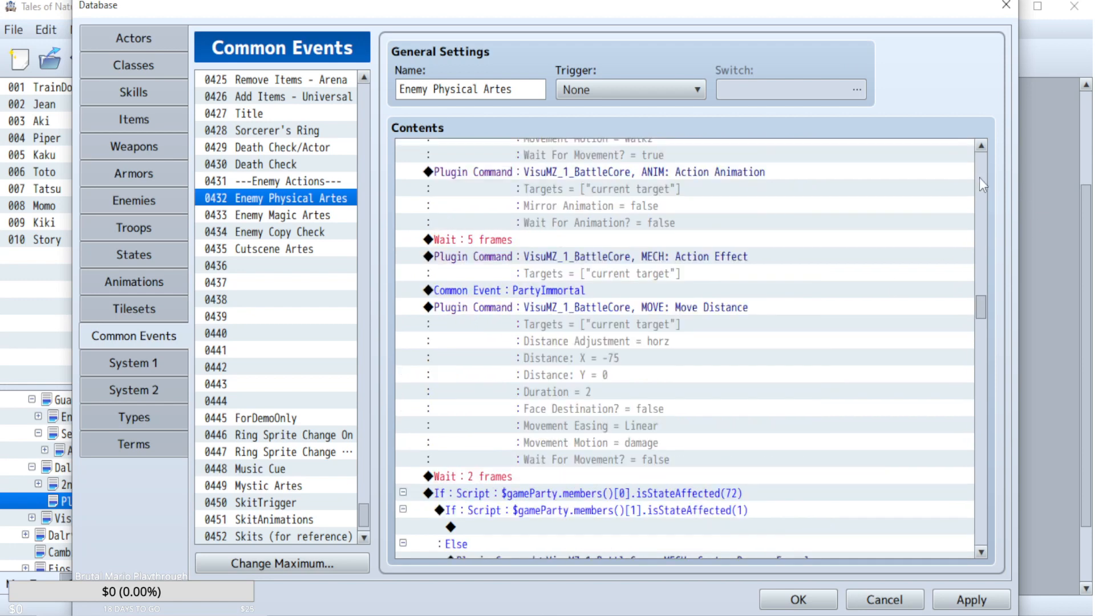
{"action": "left_click", "coordinate": [980, 177]}
{"action": "scroll", "coordinate": [853, 163], "scroll_direction": "up", "scroll_amount": 4}
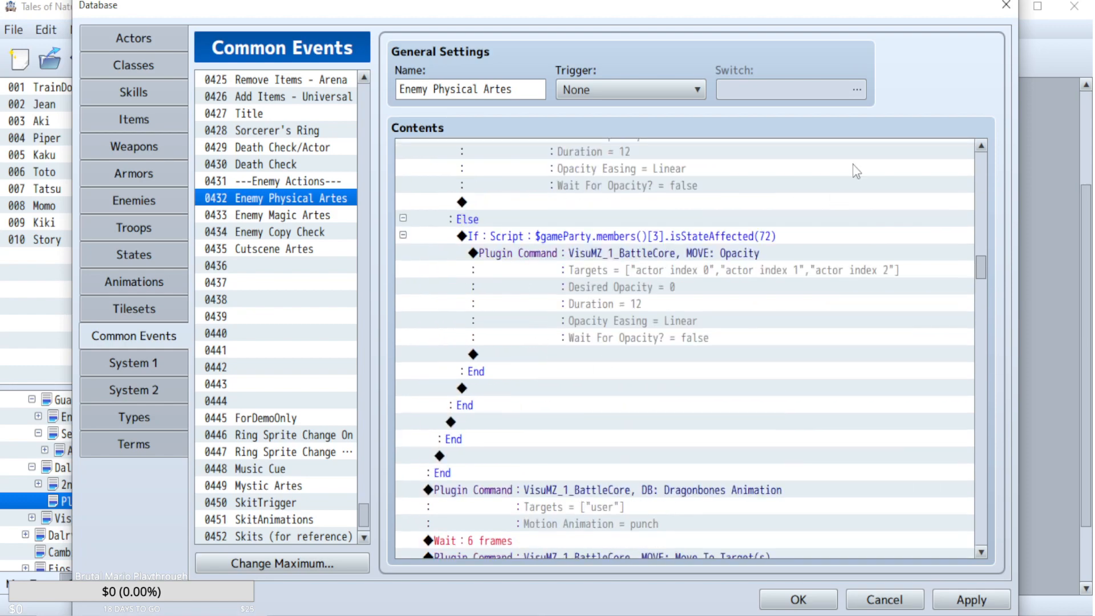
{"action": "left_click", "coordinate": [983, 177]}
{"action": "left_click", "coordinate": [982, 176]}
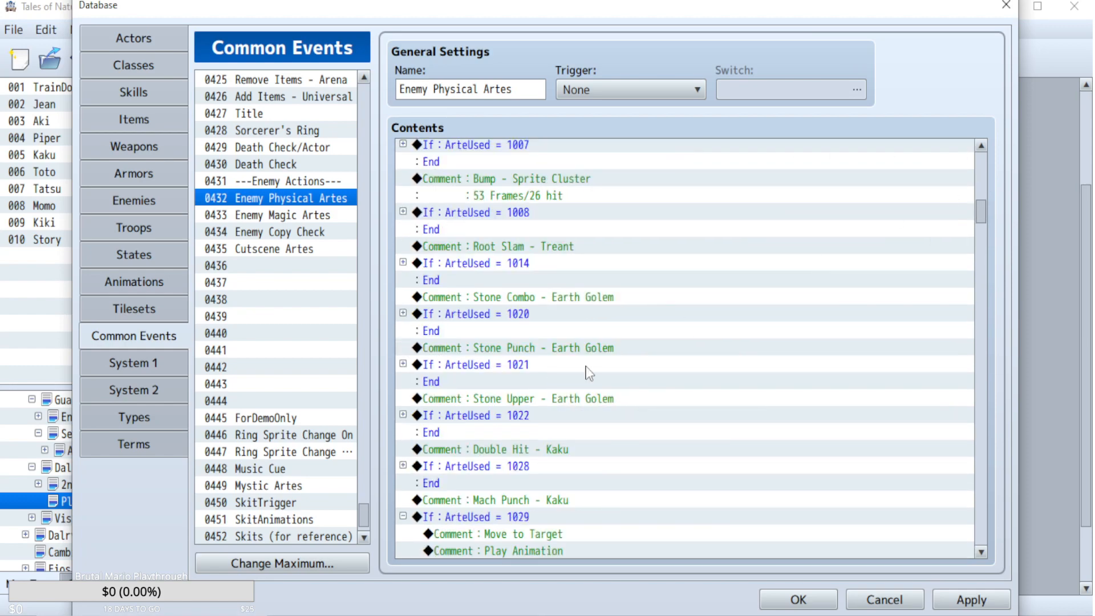
{"action": "scroll", "coordinate": [588, 373], "scroll_direction": "down", "scroll_amount": 3}
{"action": "left_click", "coordinate": [403, 365]}
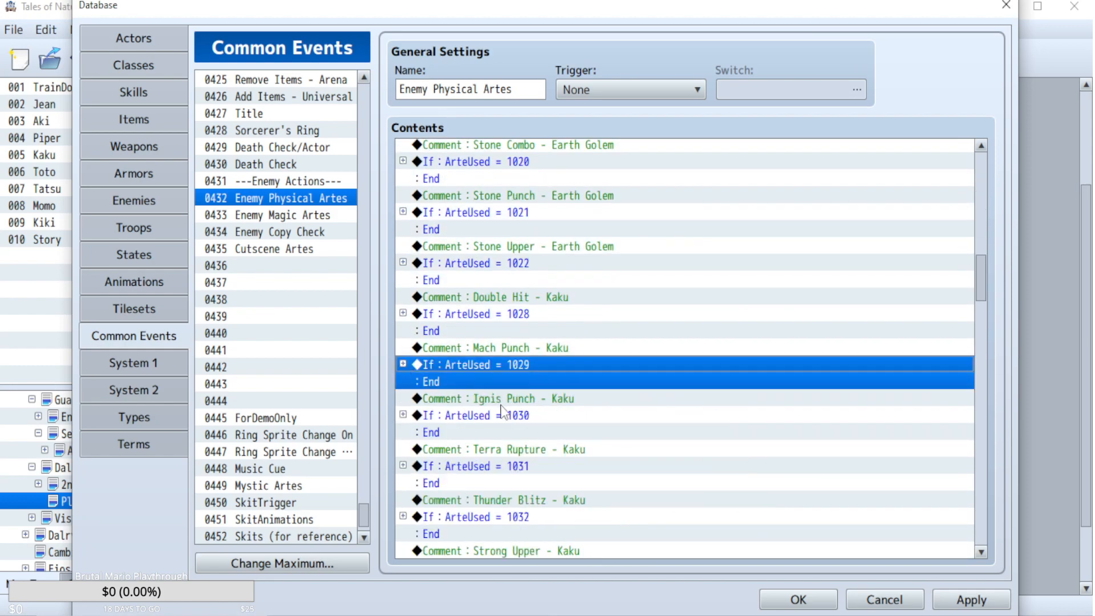
- Insert the PartyImmortal common event call before CallPicnicBasket2 in the Ignis Punch block (ArteUsed = 1030) and collapse the block
{"action": "scroll", "coordinate": [500, 410], "scroll_direction": "down", "scroll_amount": 1}
{"action": "left_click", "coordinate": [403, 349]}
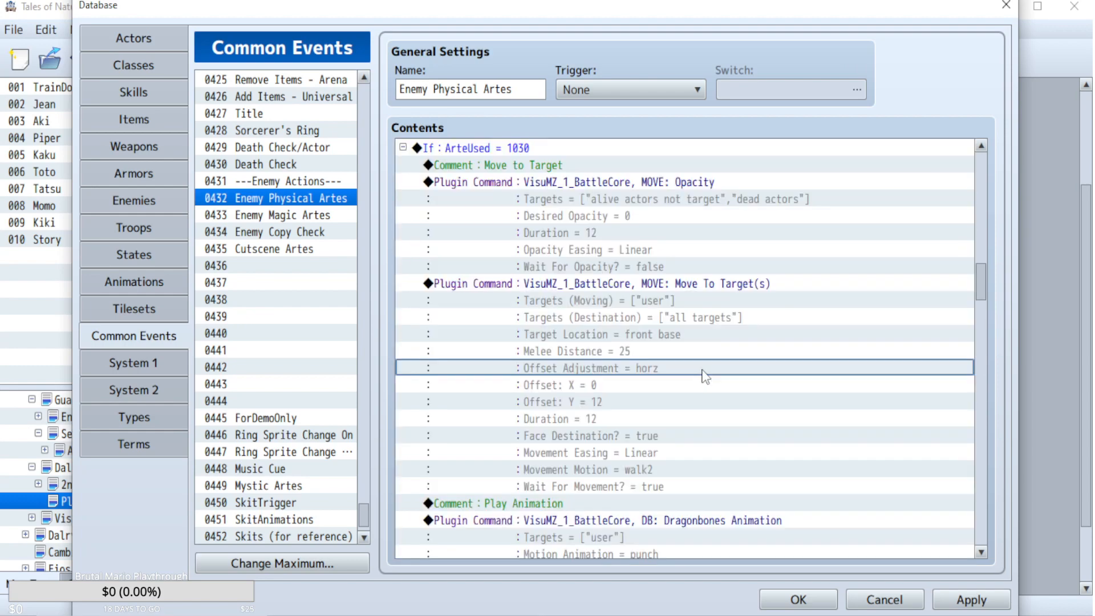
{"action": "scroll", "coordinate": [705, 377], "scroll_direction": "down", "scroll_amount": 6}
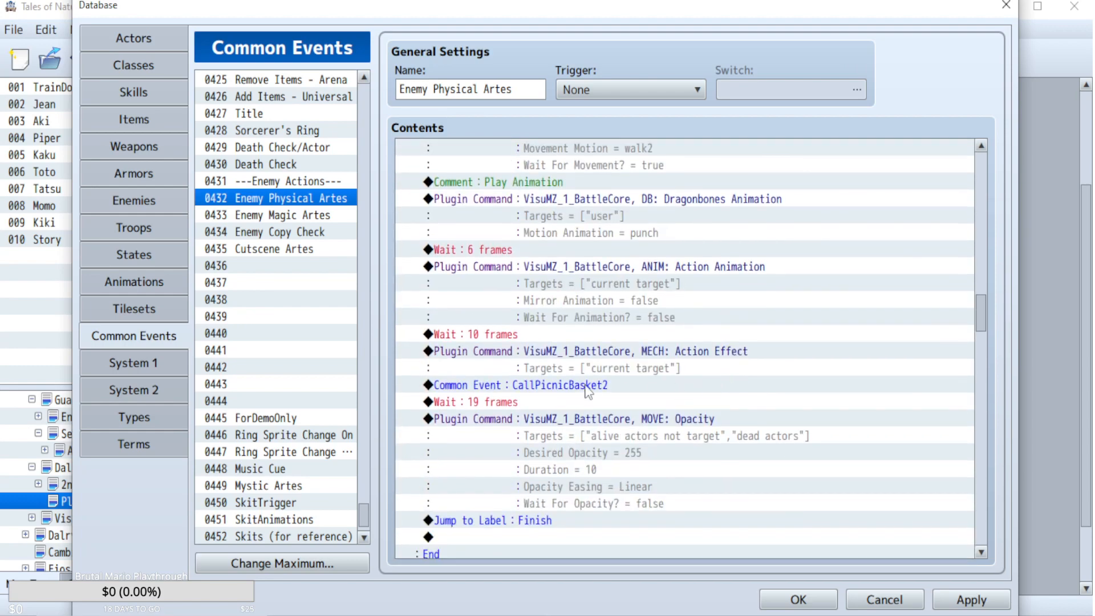
{"action": "left_click", "coordinate": [587, 385]}
{"action": "key", "text": "ctrl+v"}
{"action": "left_click", "coordinate": [982, 203]}
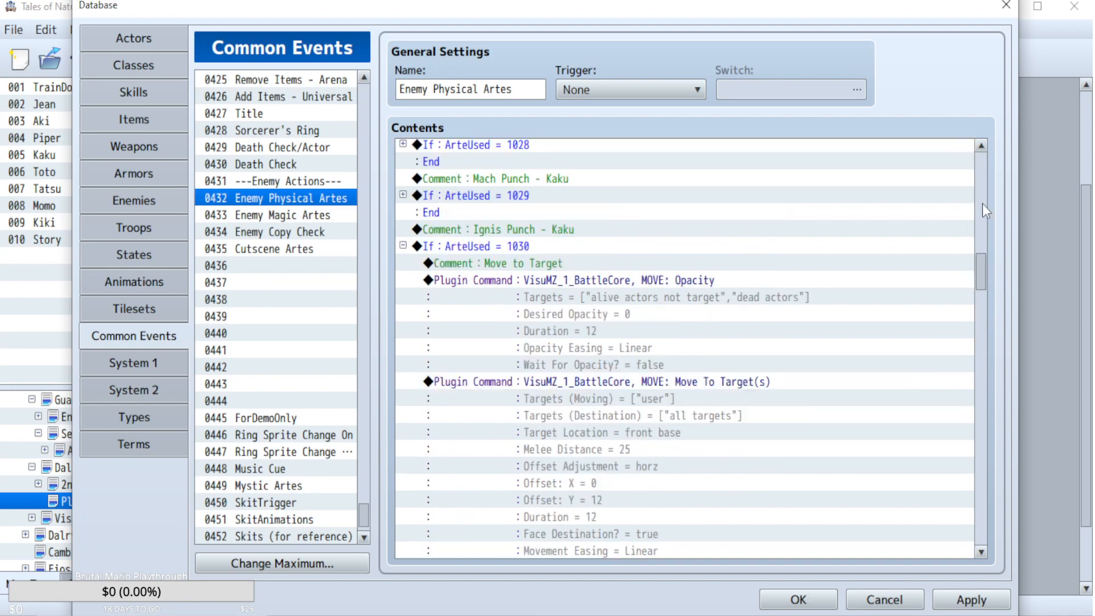
{"action": "left_click", "coordinate": [403, 246]}
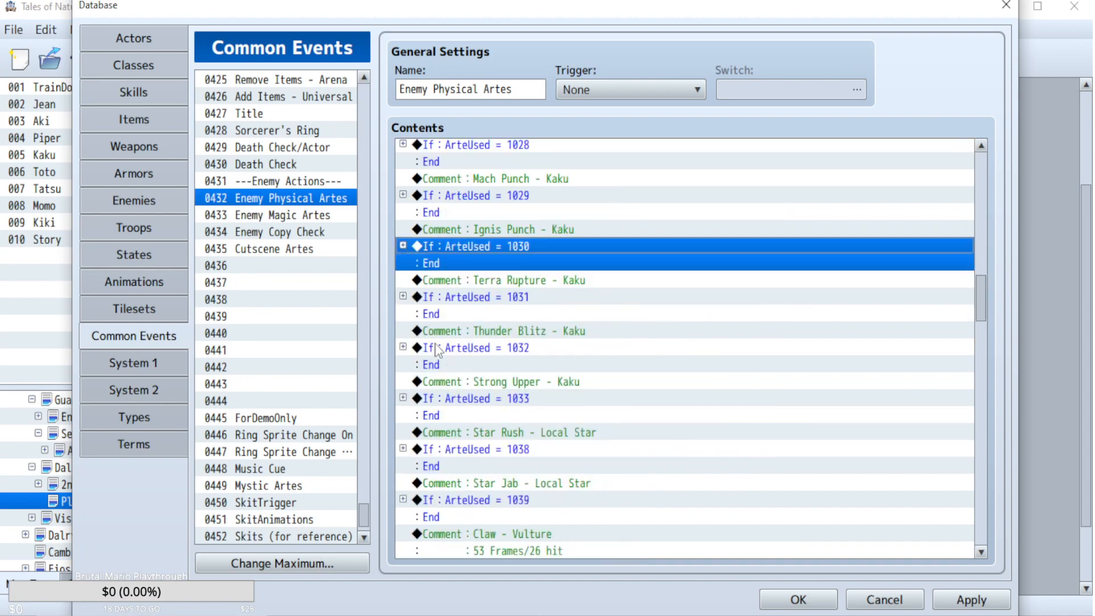
- Insert the PartyImmortal common event call after the Action Effect in the Terra Rupture block (ArteUsed = 1031) and collapse the block
{"action": "left_click", "coordinate": [403, 296]}
{"action": "scroll", "coordinate": [669, 343], "scroll_direction": "down", "scroll_amount": 2}
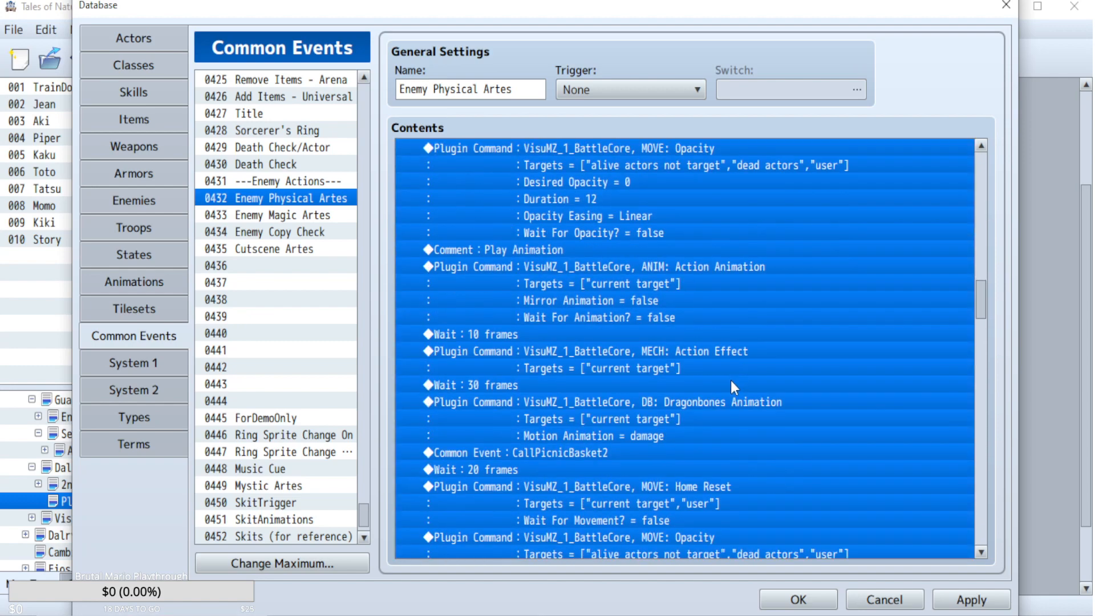
{"action": "left_click", "coordinate": [587, 368]}
{"action": "scroll", "coordinate": [587, 376], "scroll_direction": "down", "scroll_amount": 2}
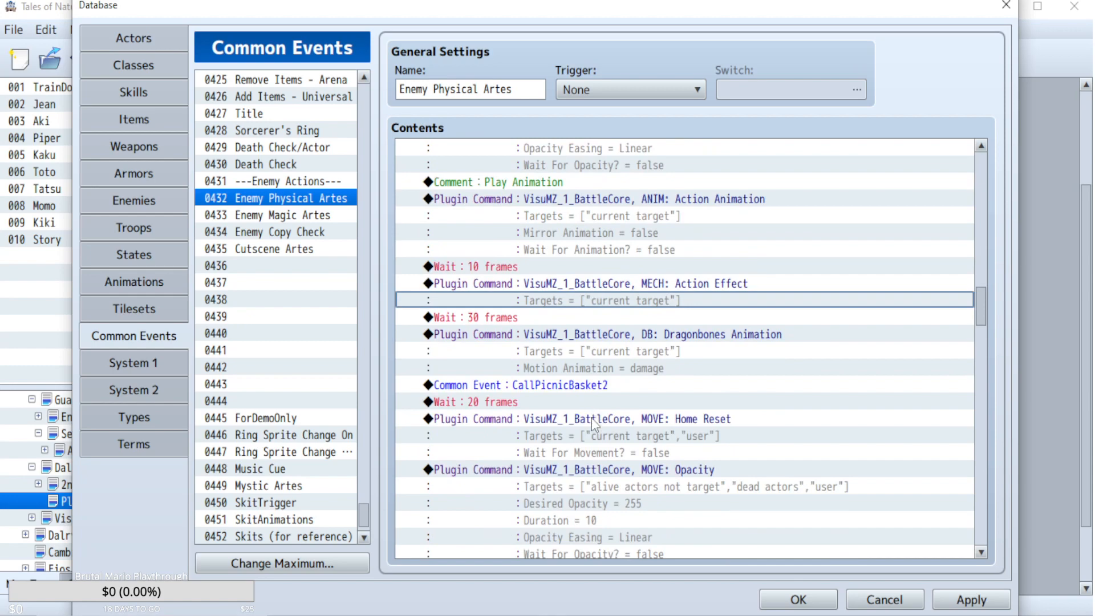
{"action": "left_click", "coordinate": [636, 382]}
{"action": "right_click", "coordinate": [636, 382]}
{"action": "left_click", "coordinate": [559, 305]}
{"action": "scroll", "coordinate": [580, 379], "scroll_direction": "up", "scroll_amount": 6}
{"action": "left_click", "coordinate": [403, 300]}
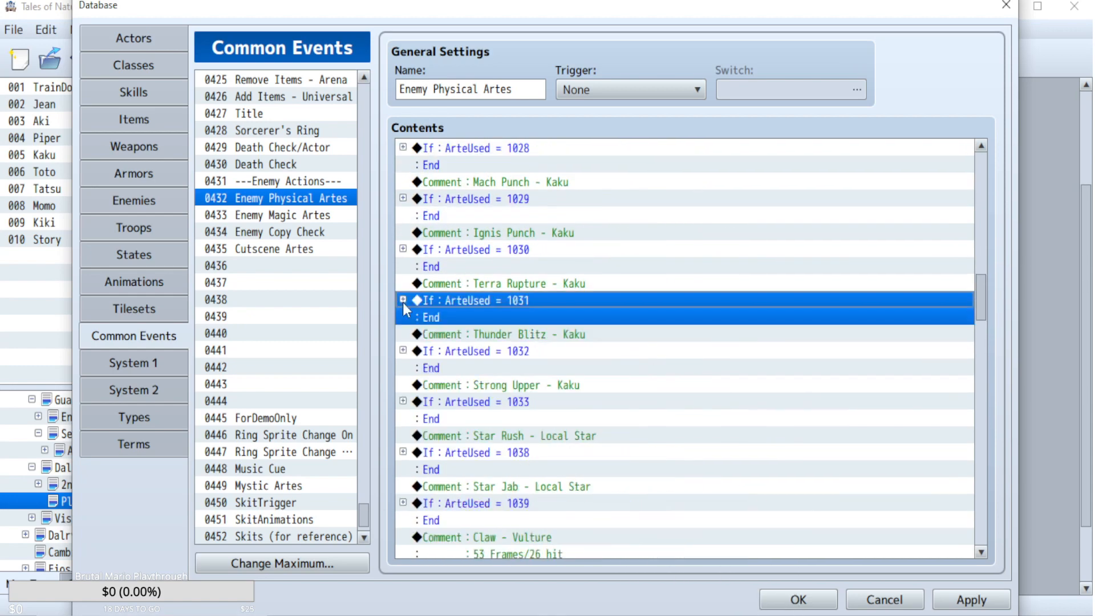
- Expand the Thunder Blitz block (ArteUsed = 1032) and insert the PartyImmortal call before CallPicnicBasket2 in the opponent index 0 branch
{"action": "scroll", "coordinate": [616, 372], "scroll_direction": "down", "scroll_amount": 1}
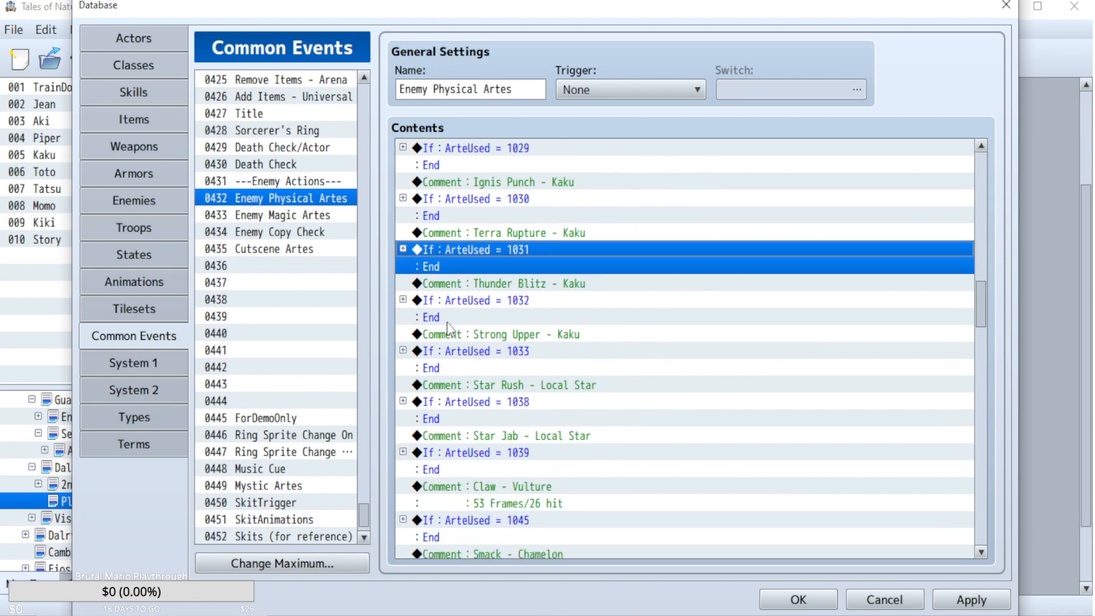
{"action": "left_click", "coordinate": [403, 301]}
{"action": "scroll", "coordinate": [713, 352], "scroll_direction": "down", "scroll_amount": 5}
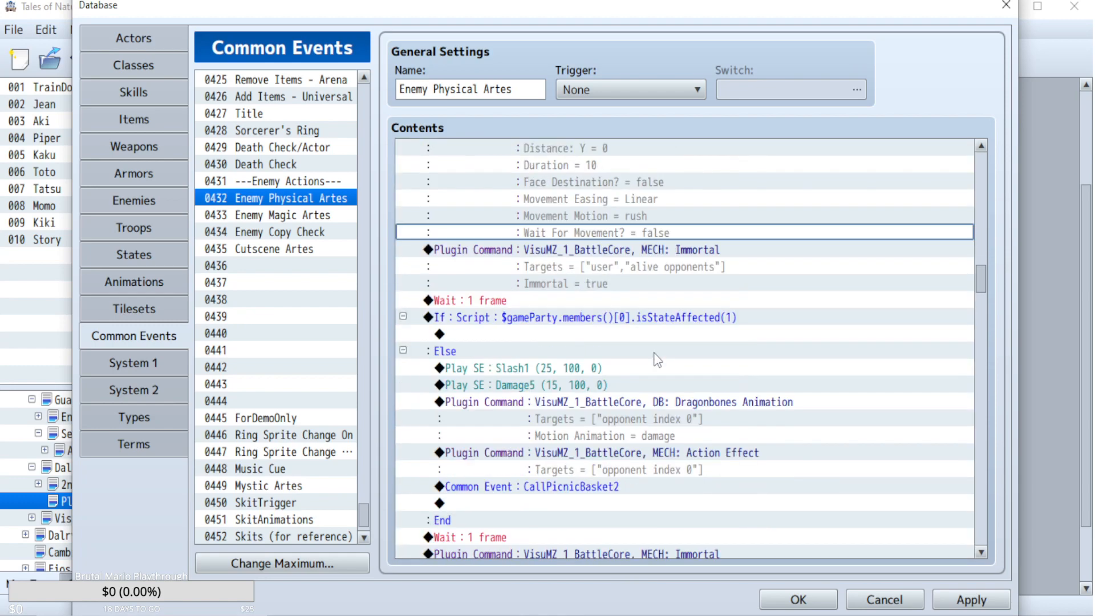
{"action": "scroll", "coordinate": [656, 360], "scroll_direction": "down", "scroll_amount": 2}
{"action": "left_click", "coordinate": [596, 402]}
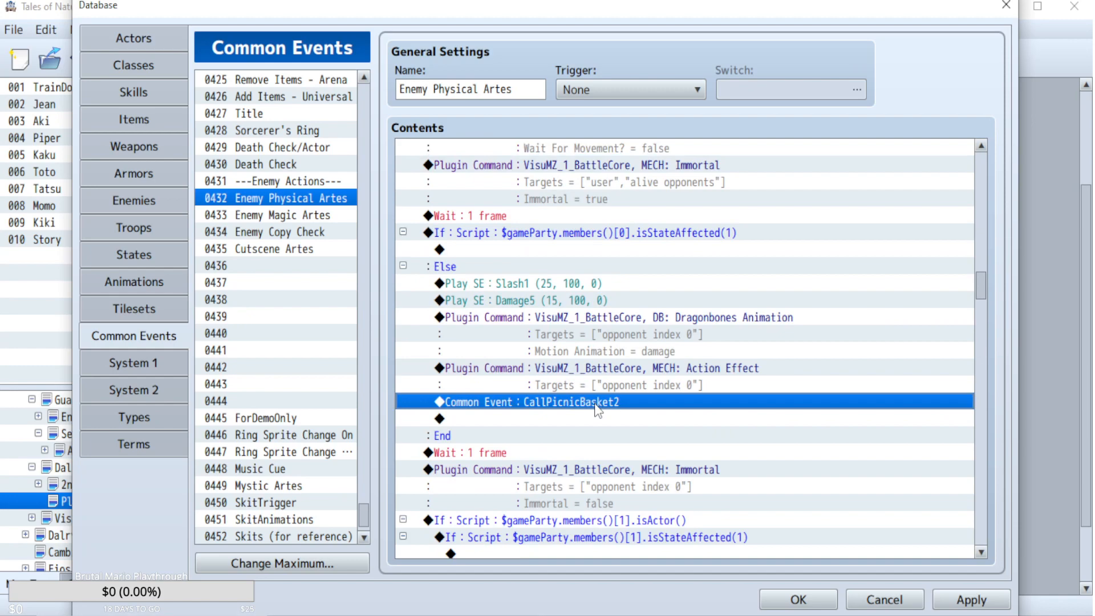
{"action": "key", "text": "ctrl+v"}
- Insert the PartyImmortal common event call before CallPicnicBasket2 in Thunder Blitz's opponent index 1 branch
{"action": "scroll", "coordinate": [750, 422], "scroll_direction": "down", "scroll_amount": 5}
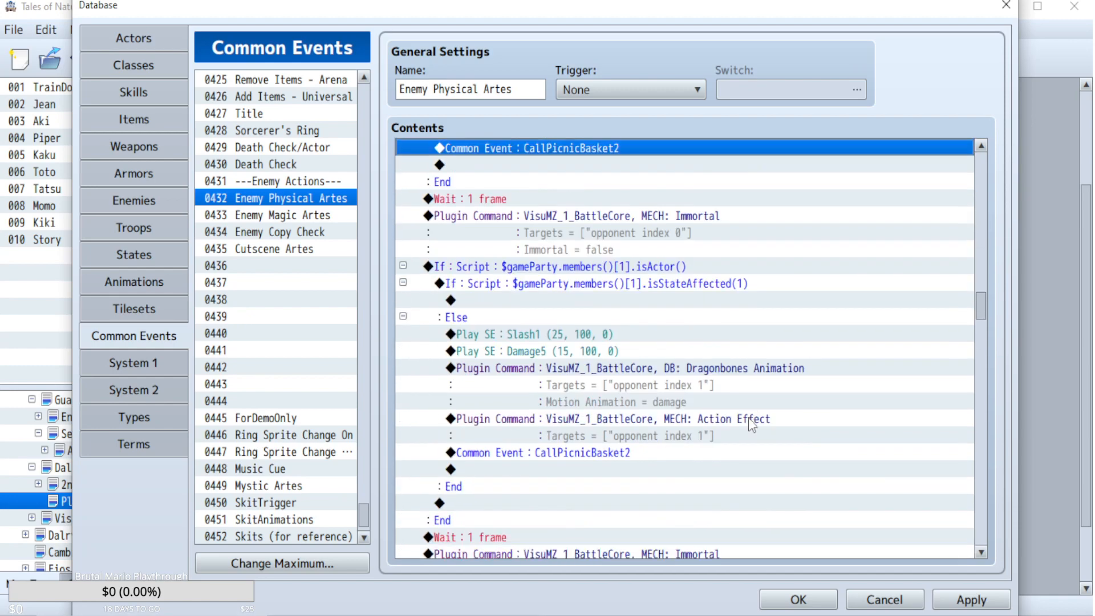
{"action": "scroll", "coordinate": [748, 418], "scroll_direction": "down", "scroll_amount": 1}
{"action": "left_click", "coordinate": [636, 402]}
{"action": "key", "text": "ctrl+v"}
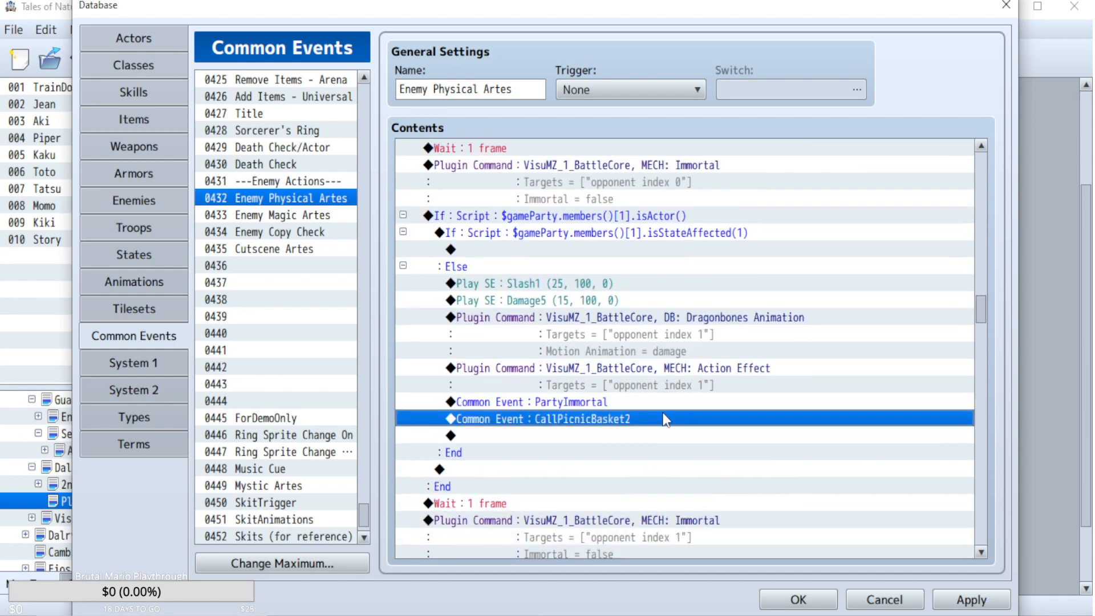
- Insert the PartyImmortal common event call before CallPicnicBasket2 in Thunder Blitz's opponent index 2 and opponent index 3 branches
{"action": "scroll", "coordinate": [751, 442], "scroll_direction": "down", "scroll_amount": 7}
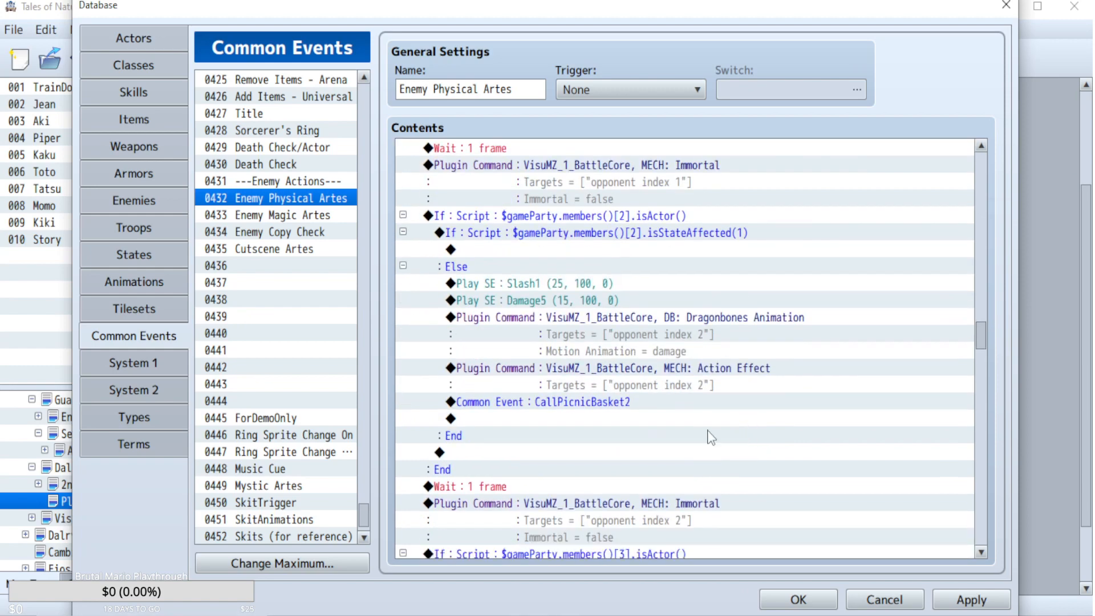
{"action": "left_click", "coordinate": [626, 403]}
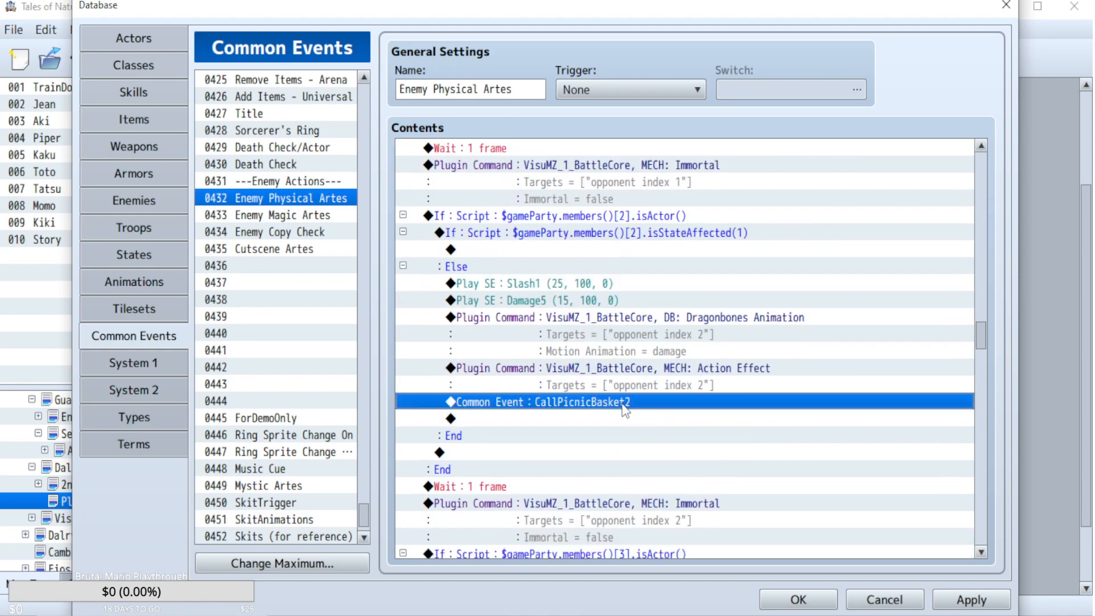
{"action": "type", "text": "Common Event : PartyImmortal"}
{"action": "scroll", "coordinate": [657, 398], "scroll_direction": "down", "scroll_amount": 6}
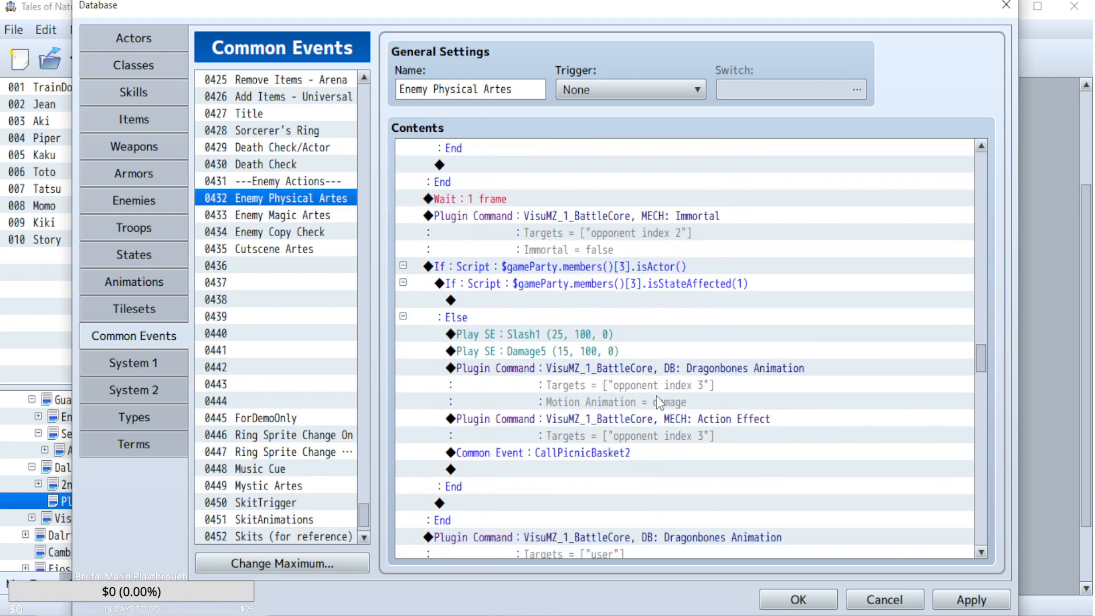
{"action": "left_click", "coordinate": [639, 453]}
{"action": "key", "text": "ctrl+v"}
- Check the end of the Thunder Blitz block (ArteUsed = 1032) and collapse it
{"action": "scroll", "coordinate": [830, 365], "scroll_direction": "down", "scroll_amount": 5}
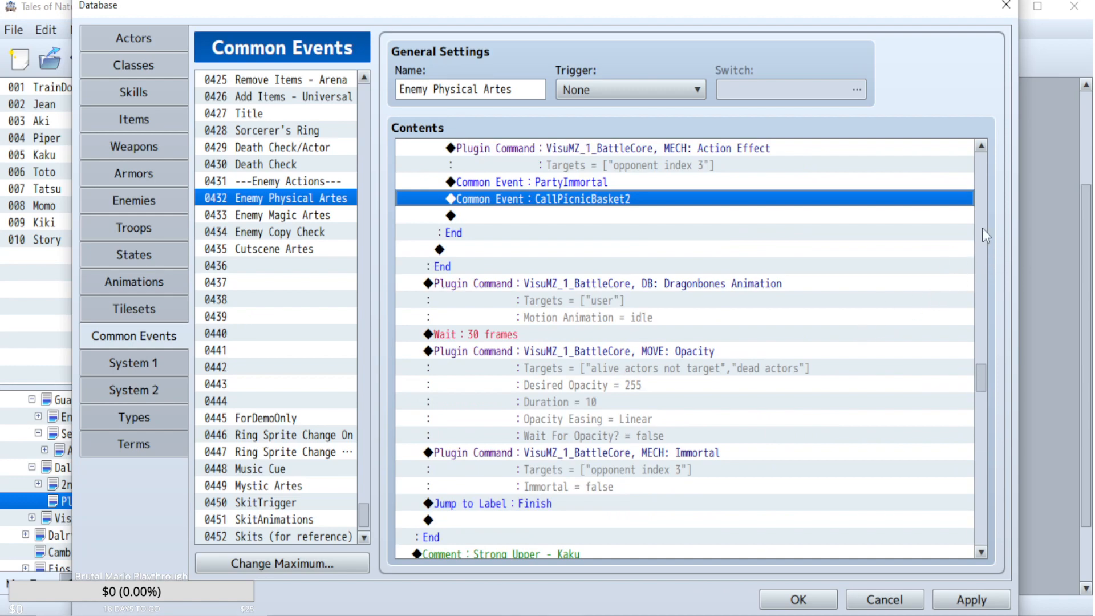
{"action": "scroll", "coordinate": [977, 220], "scroll_direction": "up", "scroll_amount": 10}
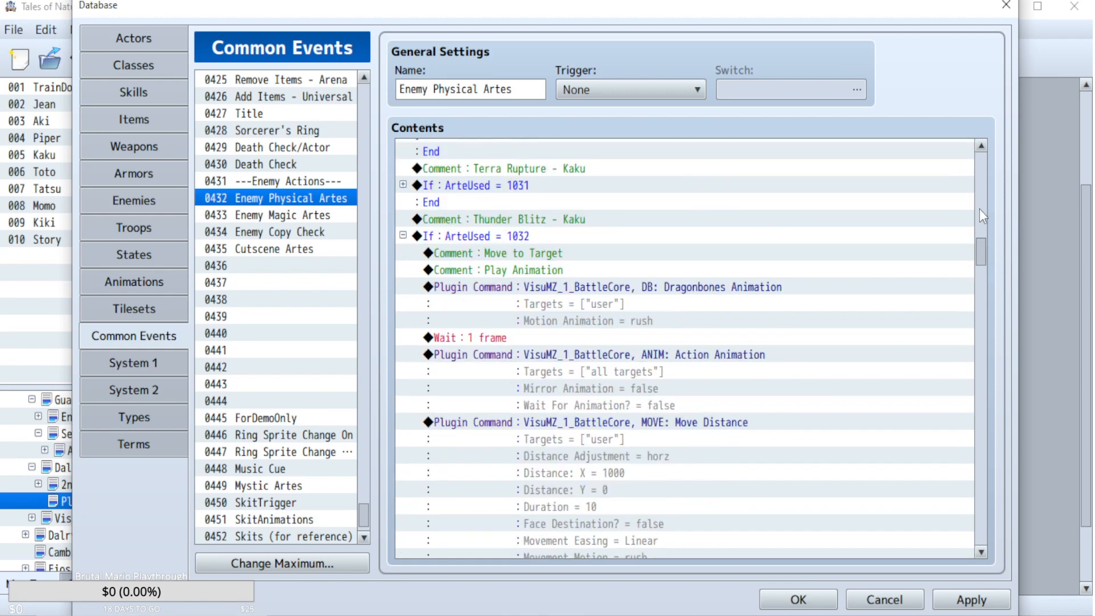
{"action": "scroll", "coordinate": [980, 208], "scroll_direction": "up", "scroll_amount": 8}
{"action": "scroll", "coordinate": [703, 405], "scroll_direction": "down", "scroll_amount": 4}
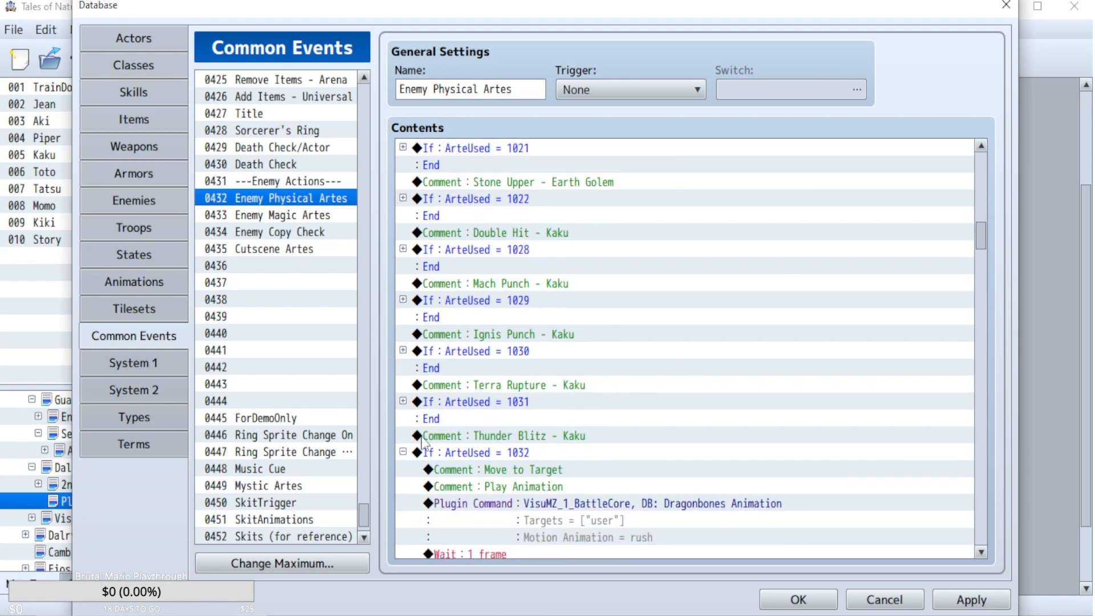
{"action": "left_click", "coordinate": [404, 451]}
- Expand the Strong Upper block (ArteUsed = 1033) and insert the PartyImmortal call after its first Action Effect, before Spin/Rotate
{"action": "scroll", "coordinate": [406, 449], "scroll_direction": "down", "scroll_amount": 2}
{"action": "left_click", "coordinate": [403, 419]}
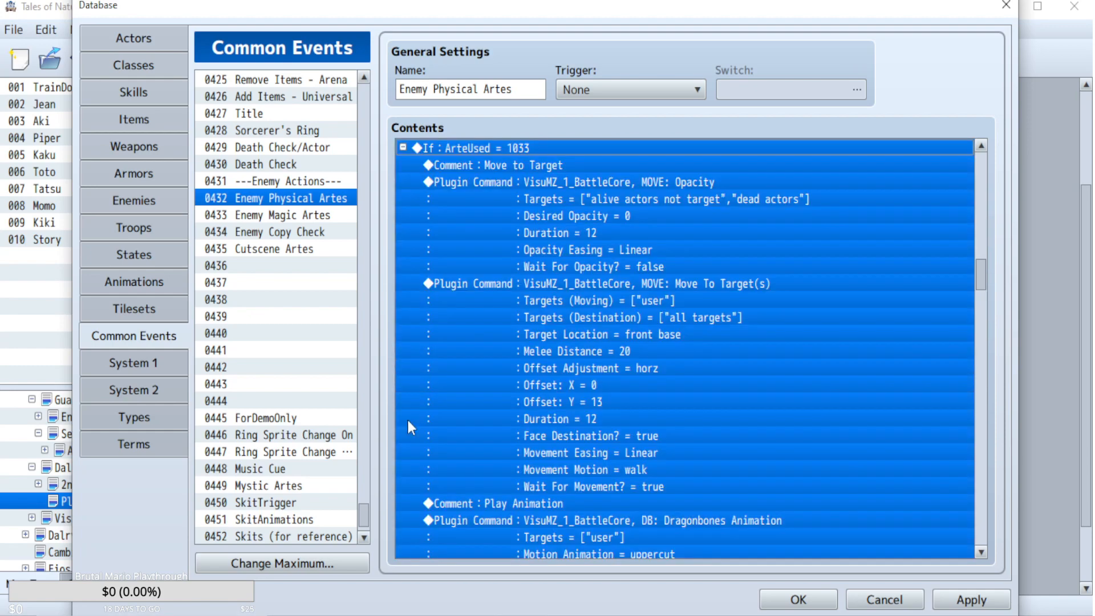
{"action": "scroll", "coordinate": [762, 410], "scroll_direction": "down", "scroll_amount": 5}
{"action": "left_click", "coordinate": [559, 469]}
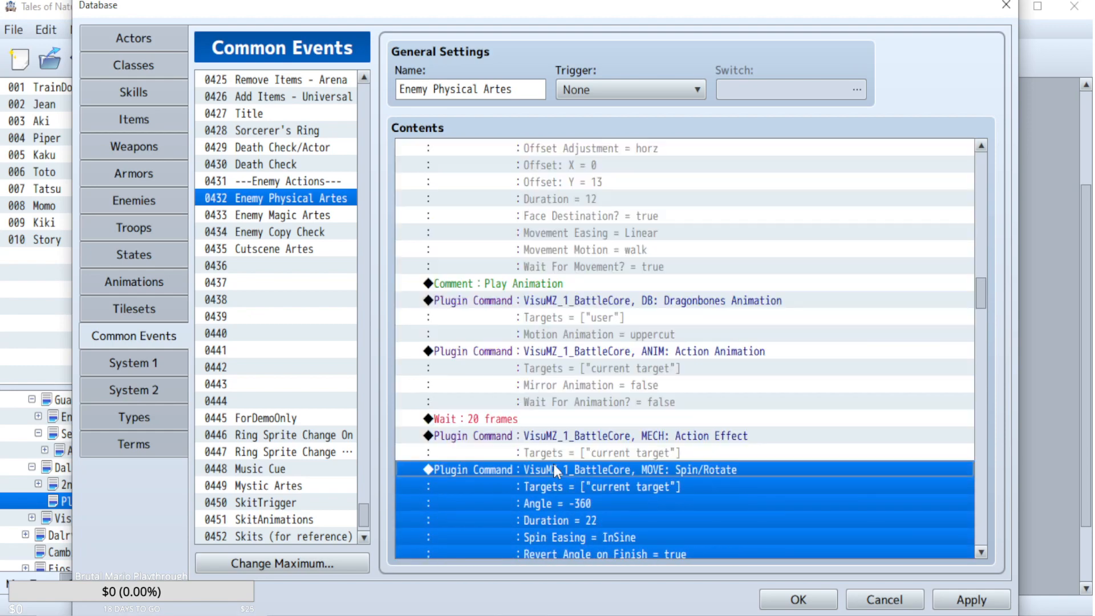
{"action": "scroll", "coordinate": [764, 473], "scroll_direction": "down", "scroll_amount": 2}
{"action": "key", "text": "ctrl+v"}
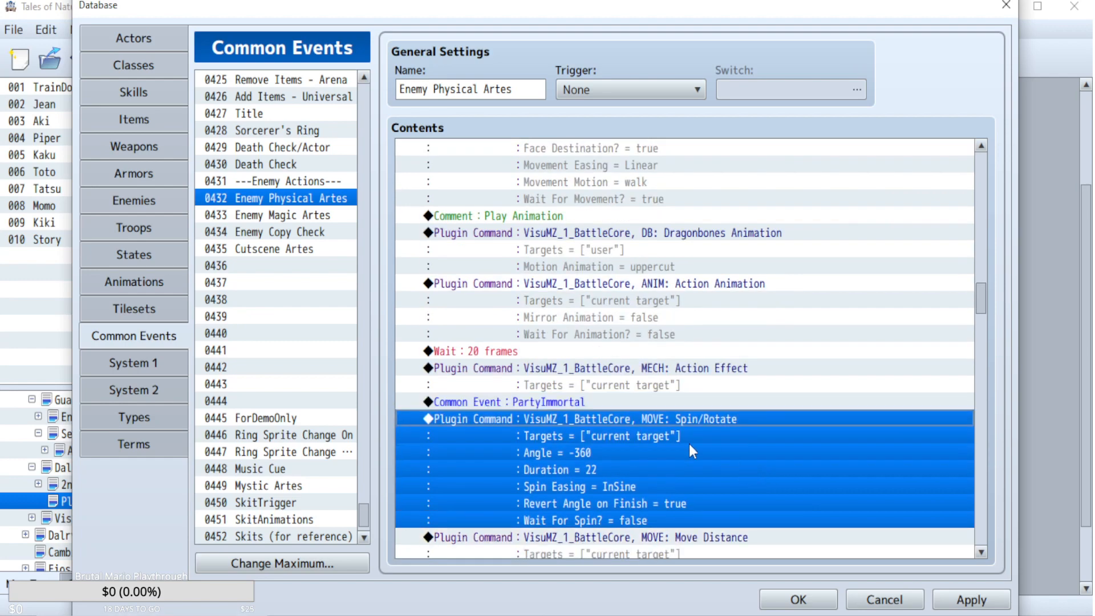
- Insert the PartyImmortal call after Strong Upper's second Action Effect, before the Dragonbones Animation with the damage motion
{"action": "scroll", "coordinate": [687, 446], "scroll_direction": "down", "scroll_amount": 2}
{"action": "scroll", "coordinate": [685, 444], "scroll_direction": "down", "scroll_amount": 5}
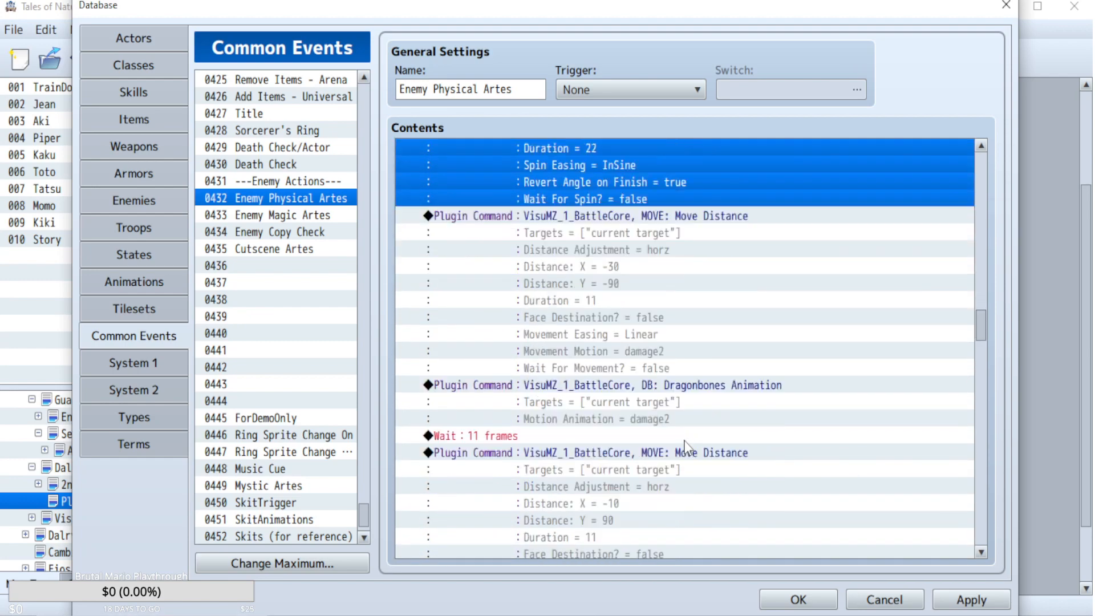
{"action": "scroll", "coordinate": [611, 450], "scroll_direction": "down", "scroll_amount": 4}
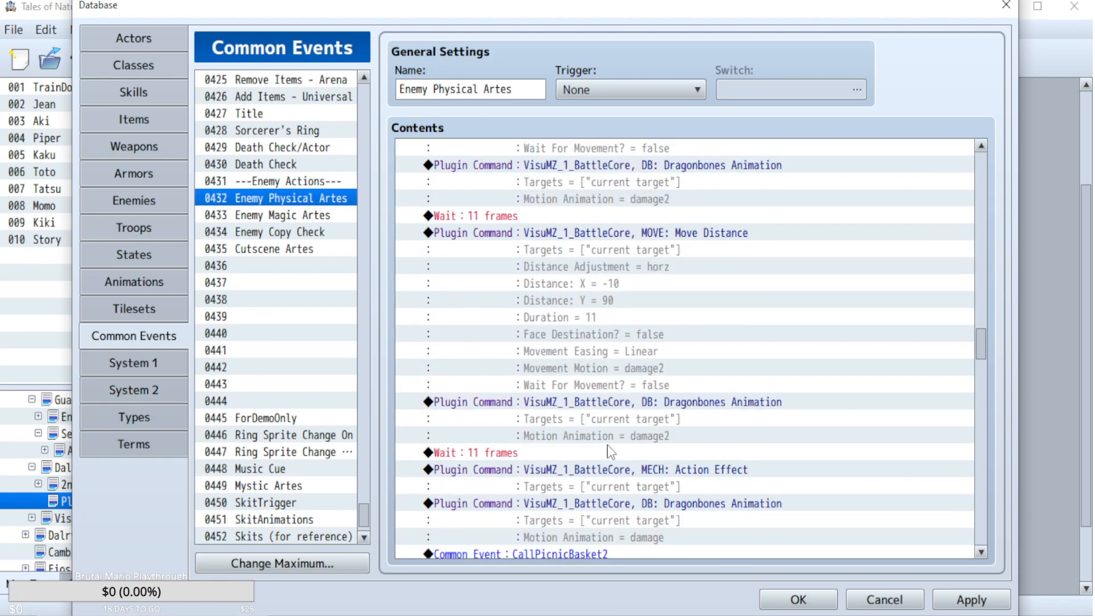
{"action": "left_click", "coordinate": [578, 454]}
{"action": "type", "text": "Common Event : PartyImmortal"}
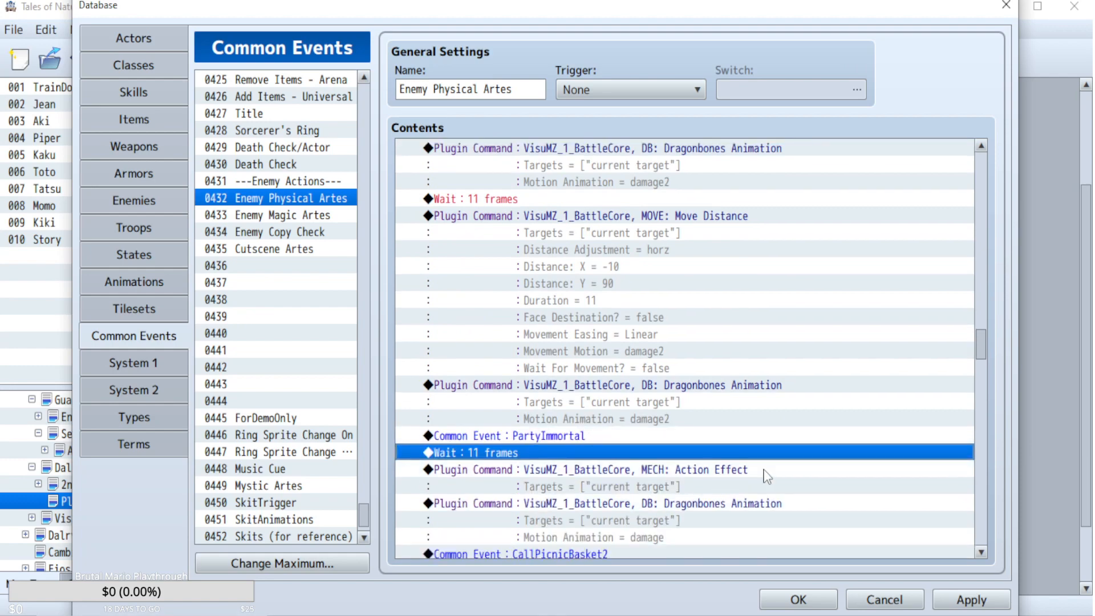
{"action": "left_click", "coordinate": [581, 442]}
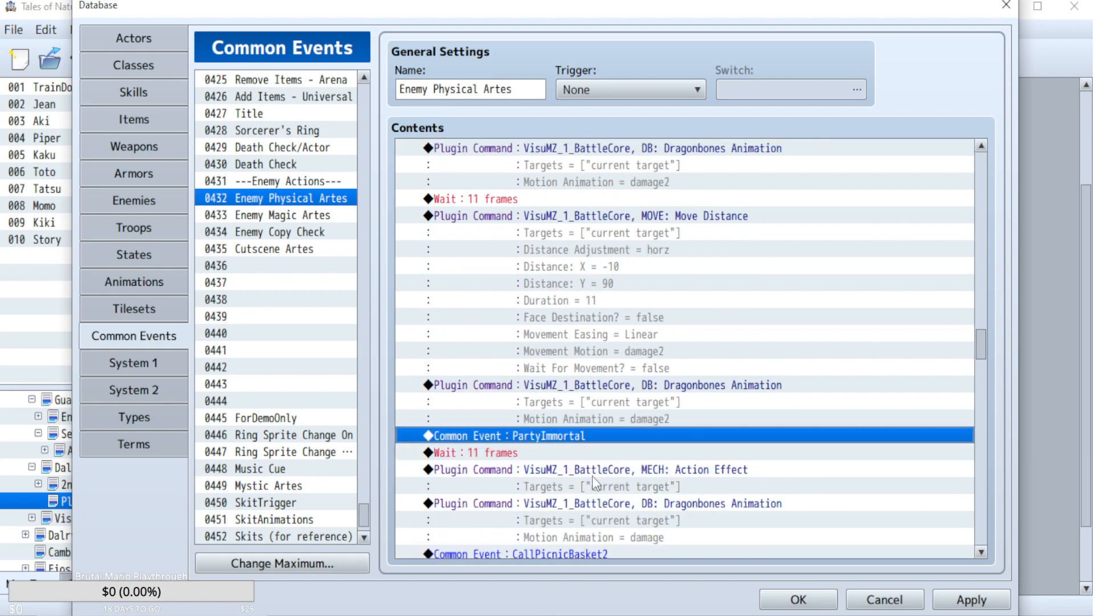
{"action": "key", "text": "ctrl+x"}
{"action": "left_click", "coordinate": [600, 491]}
{"action": "key", "text": "ctrl+v"}
- Check the end of the Strong Upper block, collapse it and apply the database changes
{"action": "scroll", "coordinate": [736, 479], "scroll_direction": "down", "scroll_amount": 6}
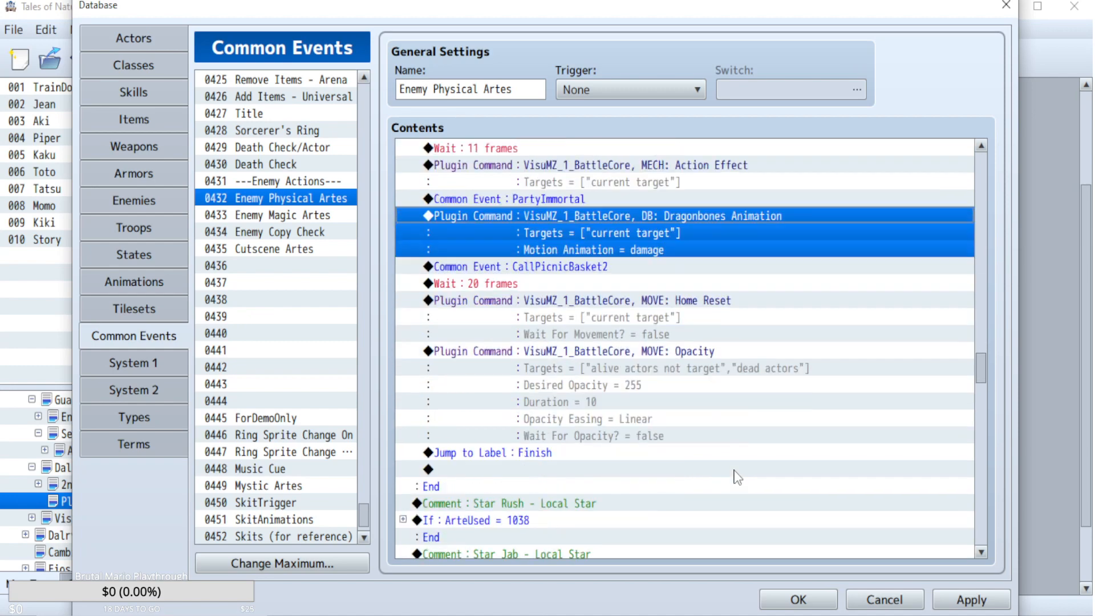
{"action": "scroll", "coordinate": [737, 478], "scroll_direction": "down", "scroll_amount": 6}
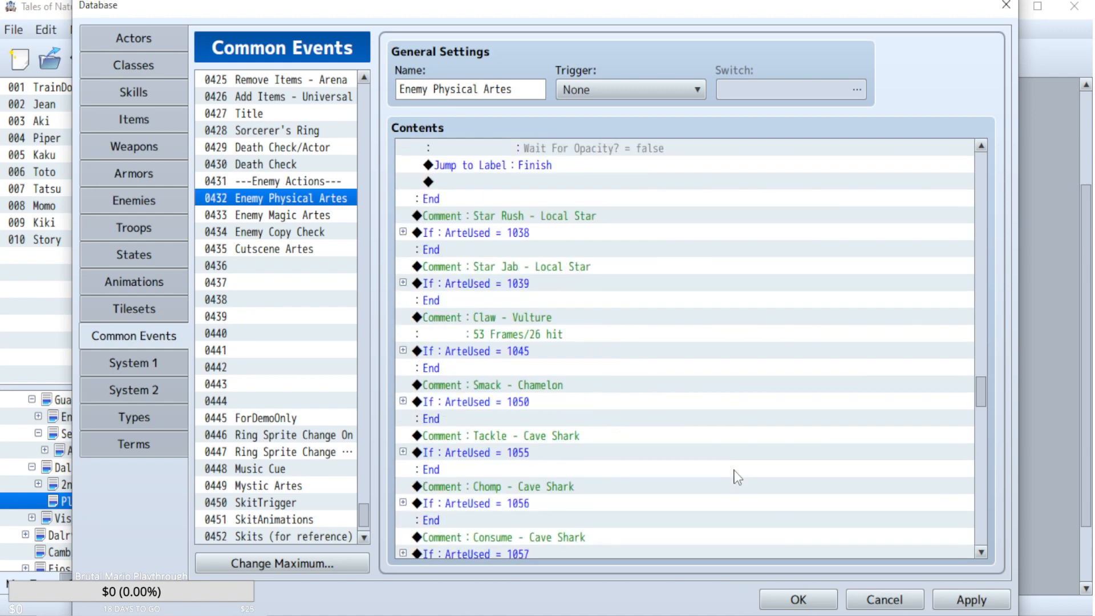
{"action": "scroll", "coordinate": [741, 438], "scroll_direction": "up", "scroll_amount": 2}
{"action": "left_click", "coordinate": [980, 207]}
{"action": "left_click", "coordinate": [980, 207]}
{"action": "left_click", "coordinate": [980, 207]}
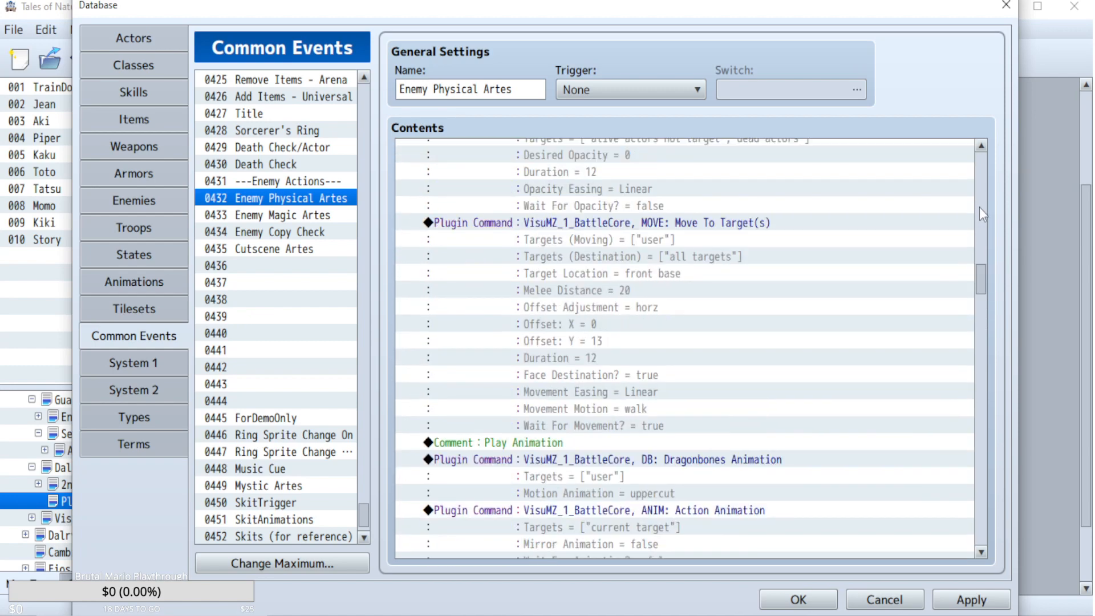
{"action": "left_click", "coordinate": [980, 207]}
{"action": "scroll", "coordinate": [767, 354], "scroll_direction": "down", "scroll_amount": 1}
{"action": "left_click", "coordinate": [403, 439]}
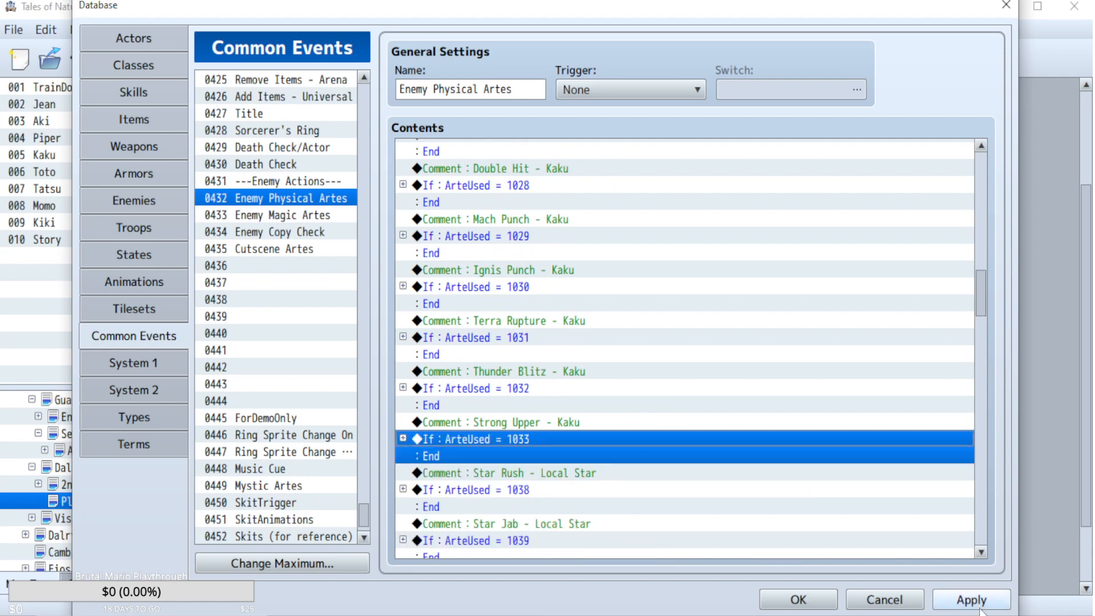
{"action": "left_click", "coordinate": [961, 602]}
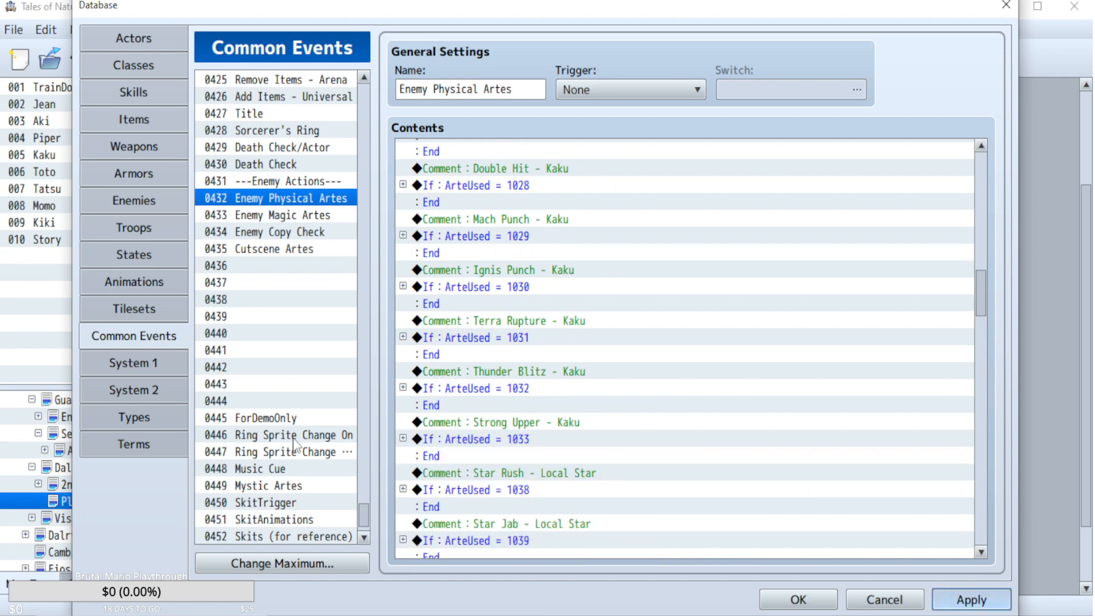
- In the PartyImmortal common event, duplicate the "Aki is in the party" block directly above the 1-frame Wait
{"action": "scroll", "coordinate": [282, 370], "scroll_direction": "down", "scroll_amount": 1}
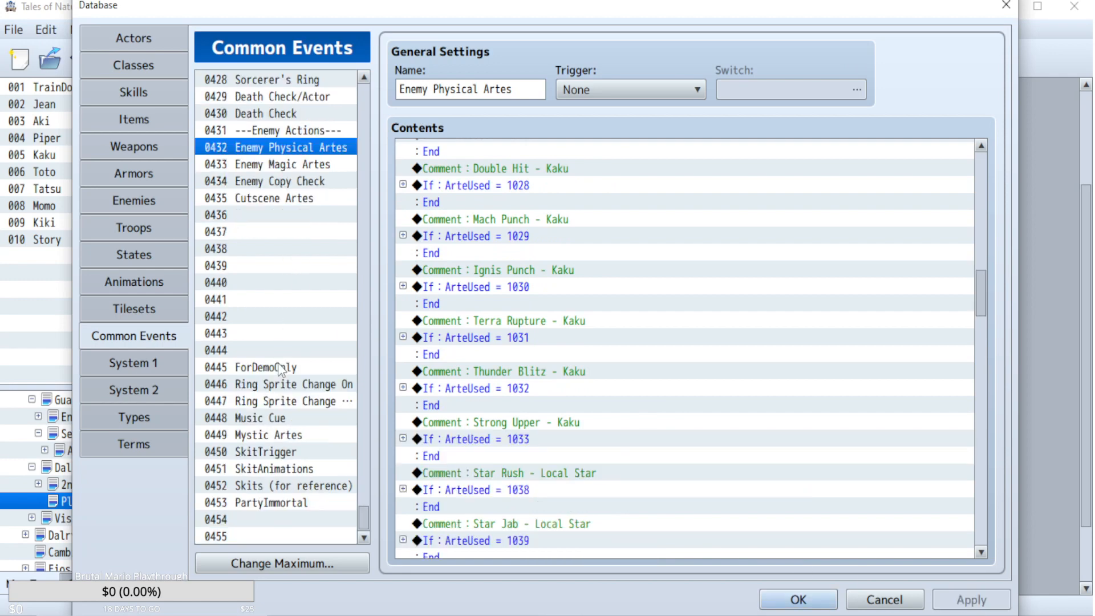
{"action": "left_click", "coordinate": [284, 503]}
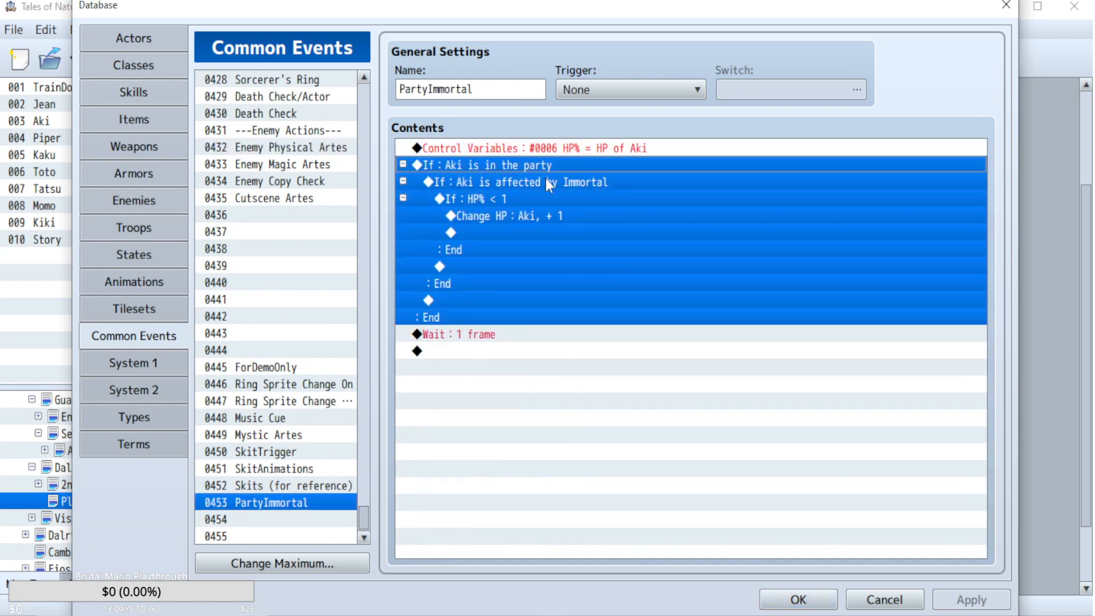
{"action": "left_click", "coordinate": [545, 168]}
{"action": "left_click", "coordinate": [485, 335]}
{"action": "key", "text": "ctrl+v"}
- Set the duplicated block's outer condition to the actor Piper being in the party
{"action": "double_click", "coordinate": [498, 336]}
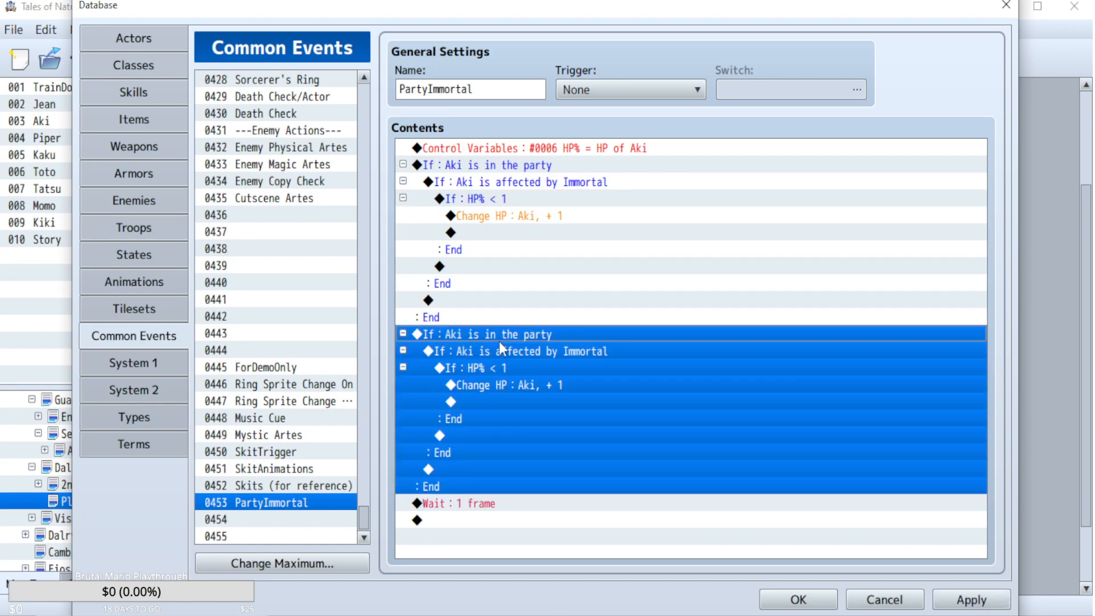
{"action": "left_click", "coordinate": [690, 237]}
{"action": "left_click", "coordinate": [690, 274]}
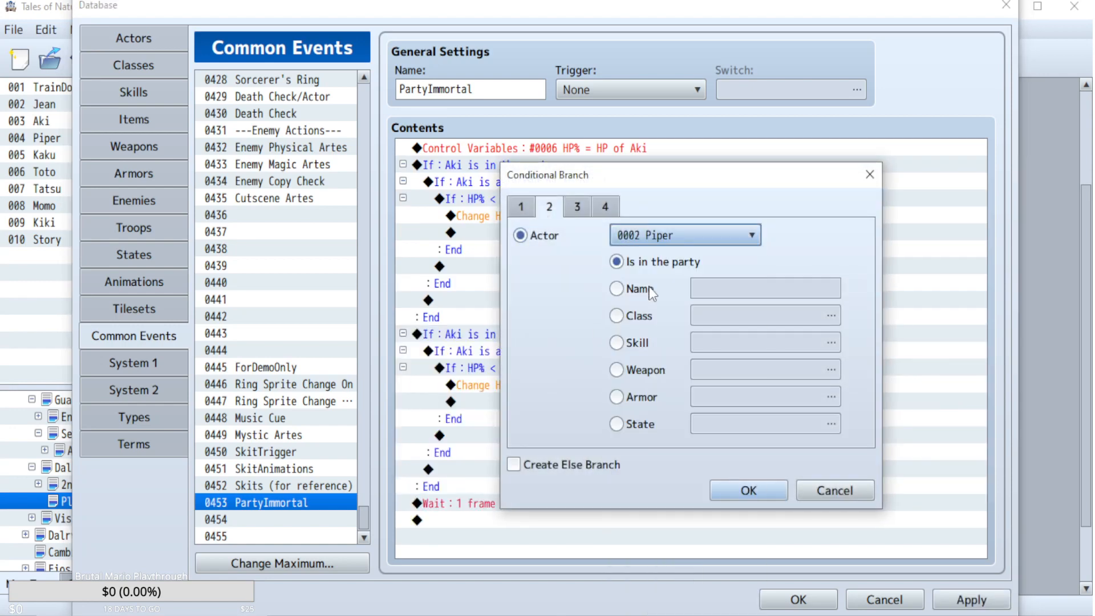
{"action": "left_click", "coordinate": [744, 490]}
- Copy the HP% Control Variables command above the Piper block and set its game data to the HP of Piper
{"action": "left_click", "coordinate": [588, 149]}
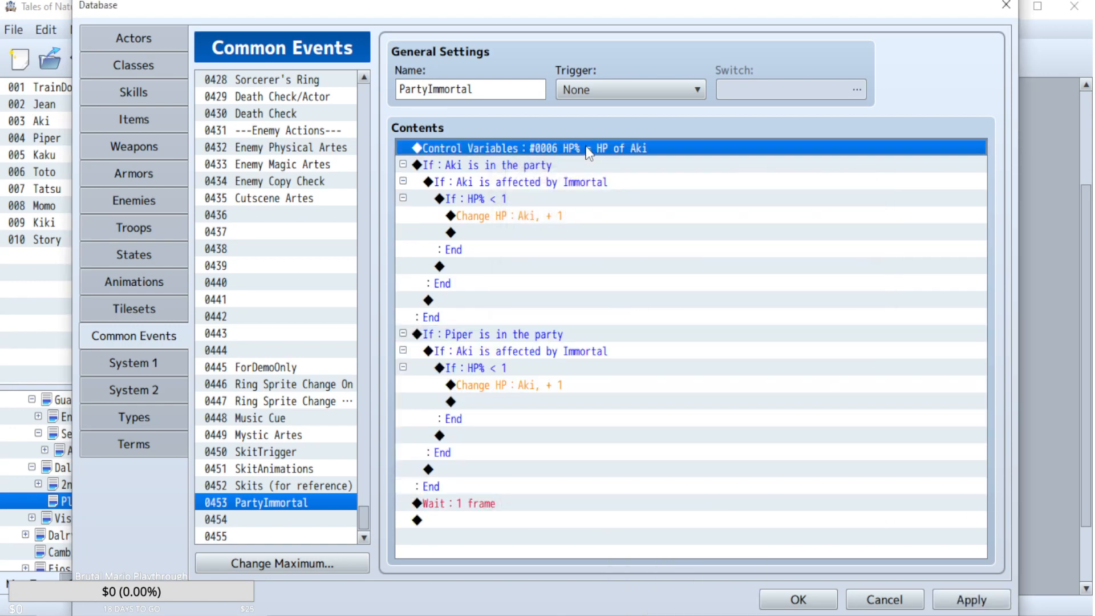
{"action": "key", "text": "ctrl+c"}
{"action": "left_click", "coordinate": [505, 336]}
{"action": "key", "text": "ctrl+v"}
{"action": "double_click", "coordinate": [501, 337]}
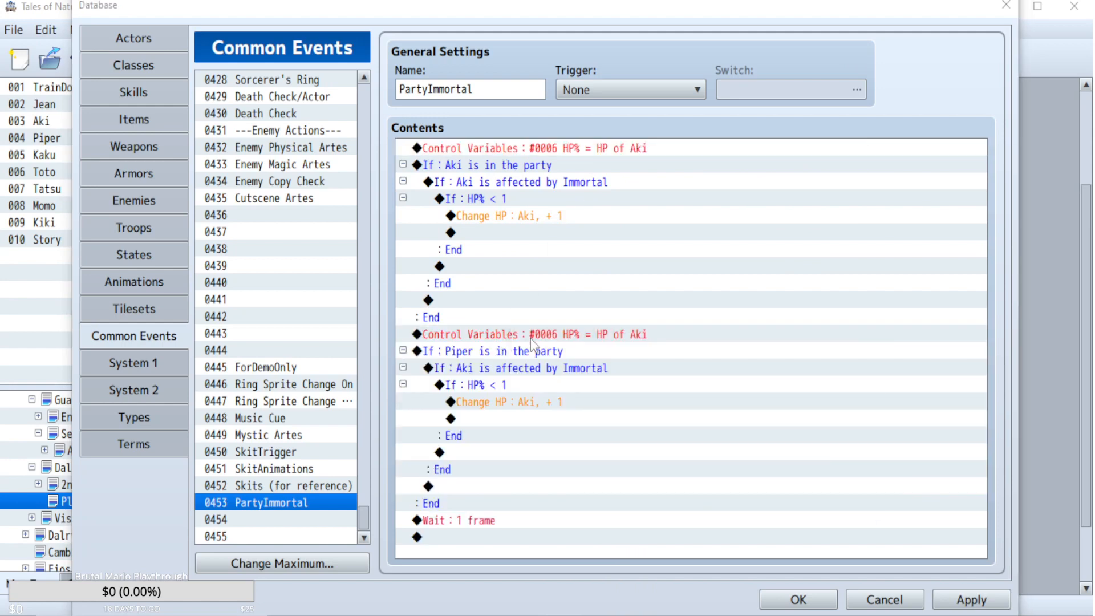
{"action": "left_click", "coordinate": [693, 449]}
{"action": "left_click", "coordinate": [693, 313]}
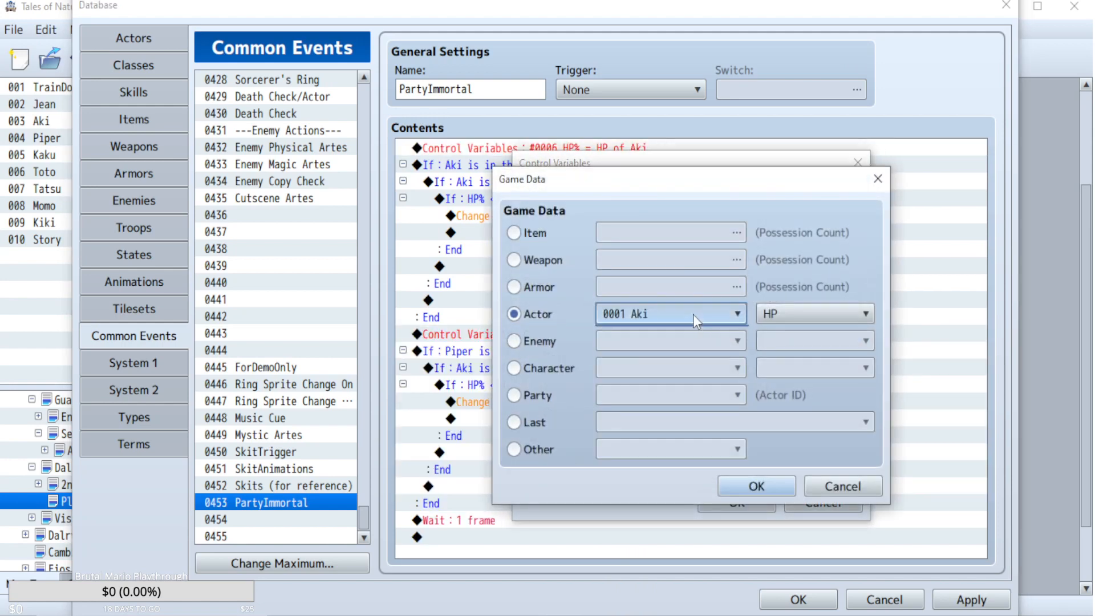
{"action": "left_click", "coordinate": [633, 281]}
{"action": "left_click", "coordinate": [744, 496]}
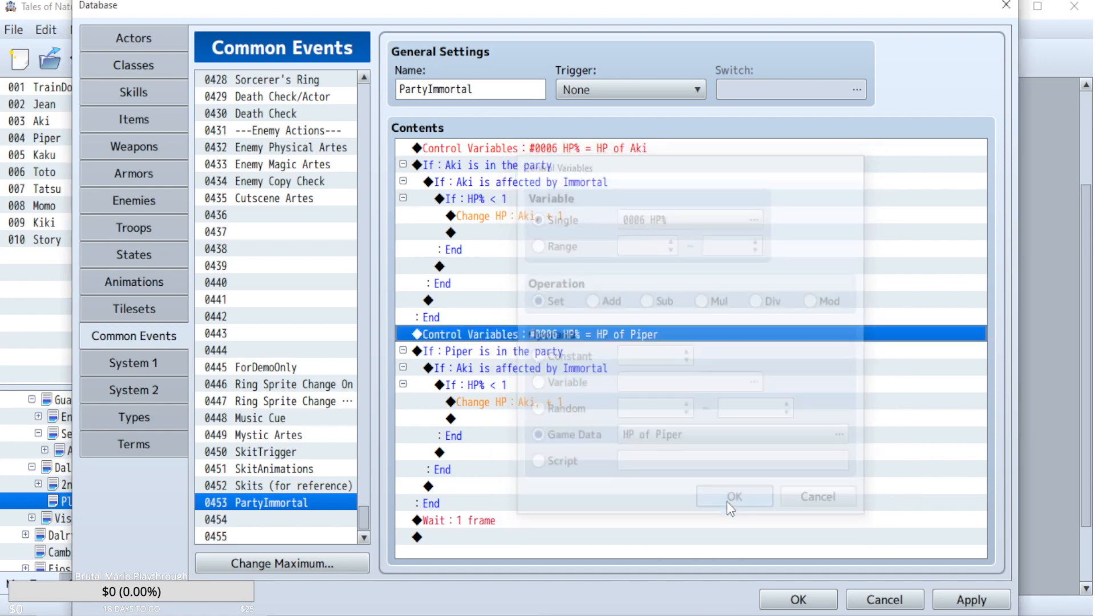
- Change the Immortal state condition inside the Piper block to check the actor Piper
{"action": "double_click", "coordinate": [535, 370]}
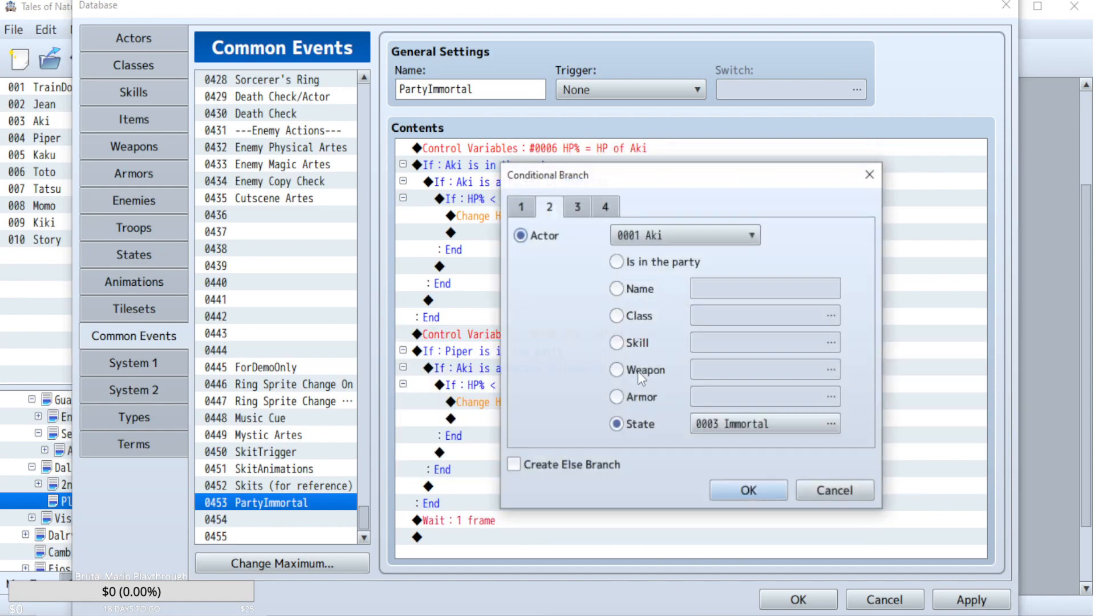
{"action": "left_click", "coordinate": [714, 241]}
{"action": "left_click", "coordinate": [673, 275]}
{"action": "left_click", "coordinate": [749, 489]}
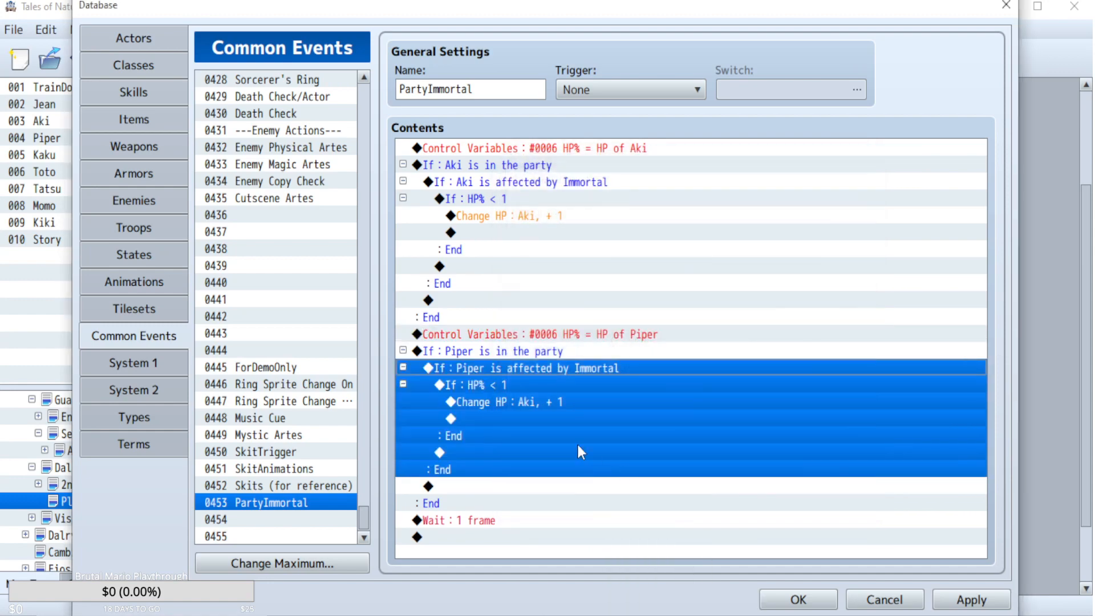
- Set the Change HP command in the Piper block to the actor Piper and apply the database changes
{"action": "left_click", "coordinate": [499, 385]}
{"action": "double_click", "coordinate": [536, 402]}
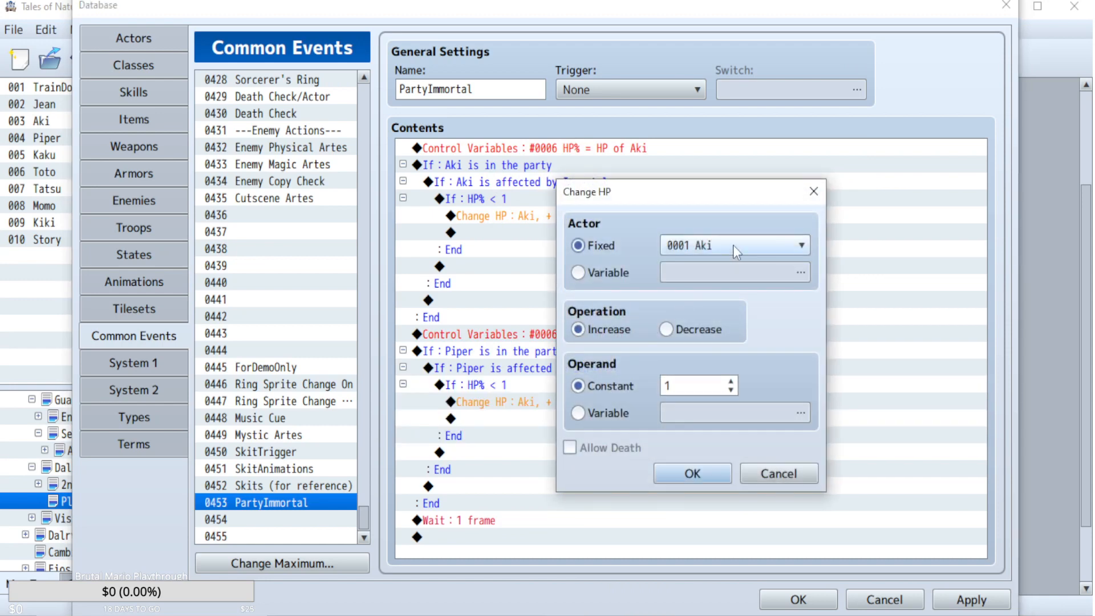
{"action": "left_click", "coordinate": [734, 244]}
{"action": "left_click", "coordinate": [713, 285]}
{"action": "left_click", "coordinate": [701, 474]}
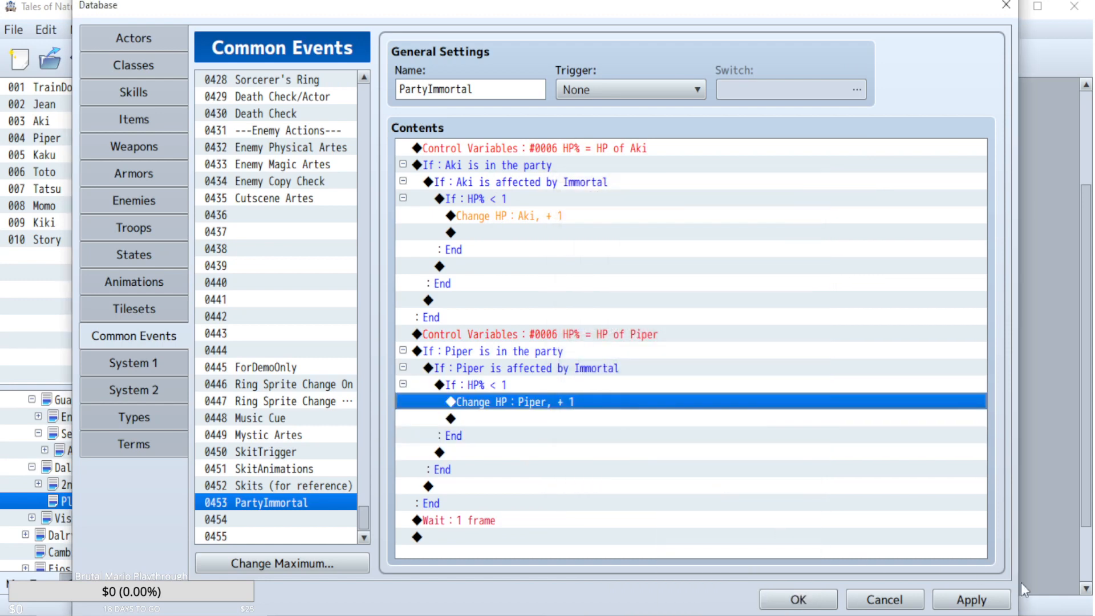
{"action": "left_click", "coordinate": [990, 603]}
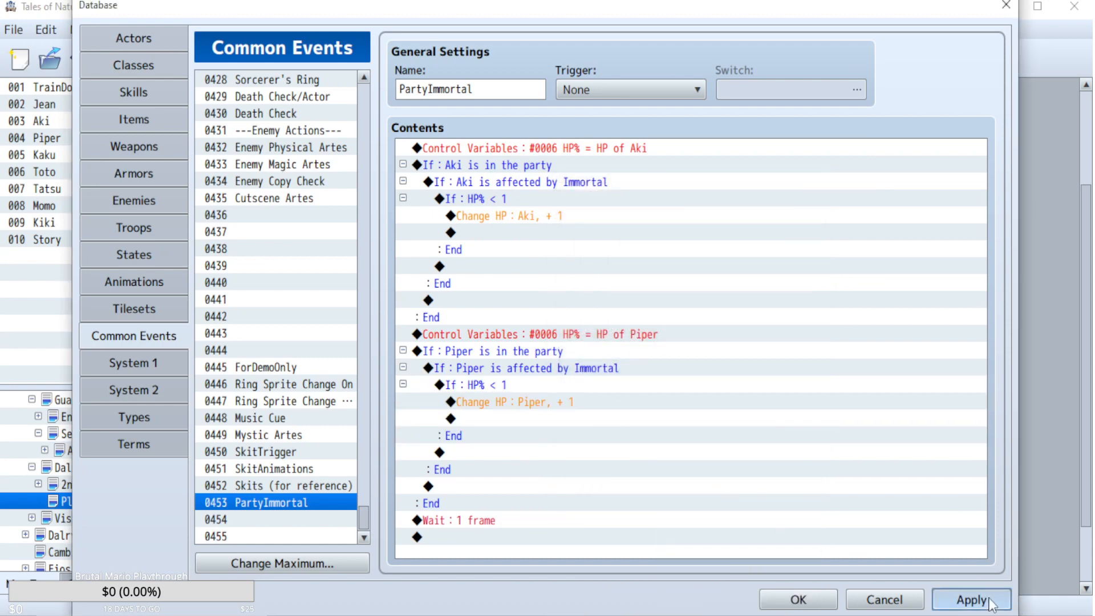
- In the Story Boss: Gremlin? troop, set the Dynamic Finisher Force Action's target to Index 2 and apply the change
{"action": "left_click", "coordinate": [145, 230]}
{"action": "double_click", "coordinate": [763, 475]}
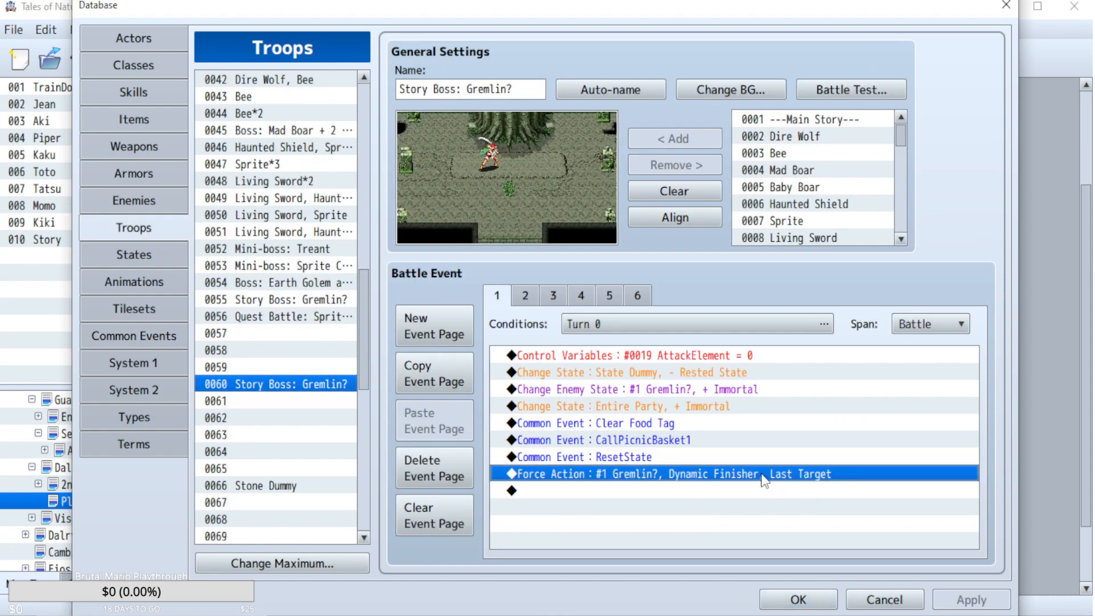
{"action": "left_click", "coordinate": [797, 491]}
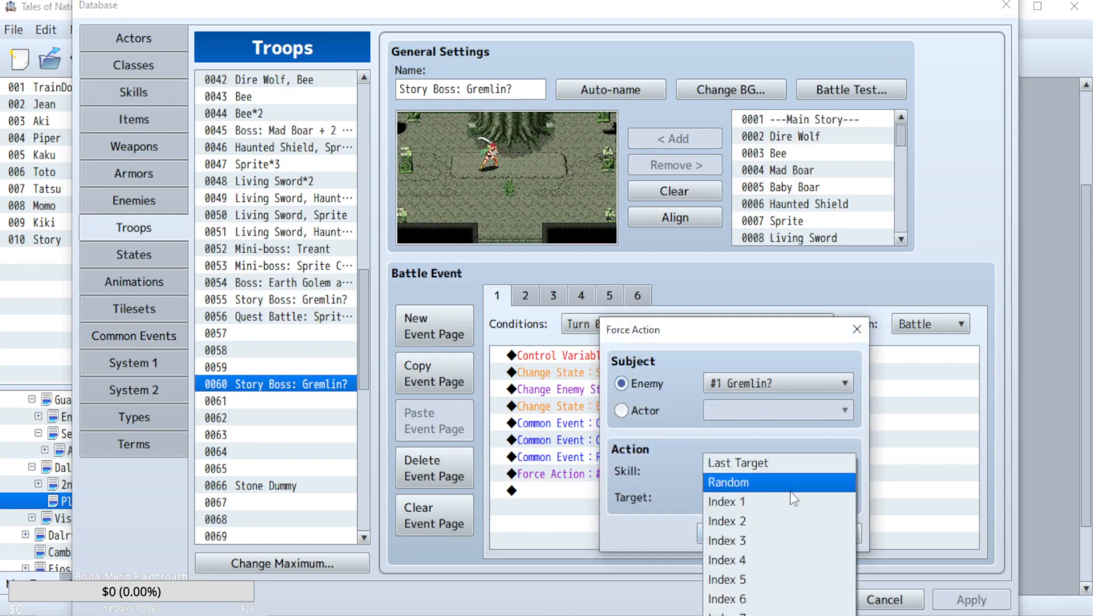
{"action": "left_click", "coordinate": [742, 519]}
{"action": "left_click", "coordinate": [737, 529]}
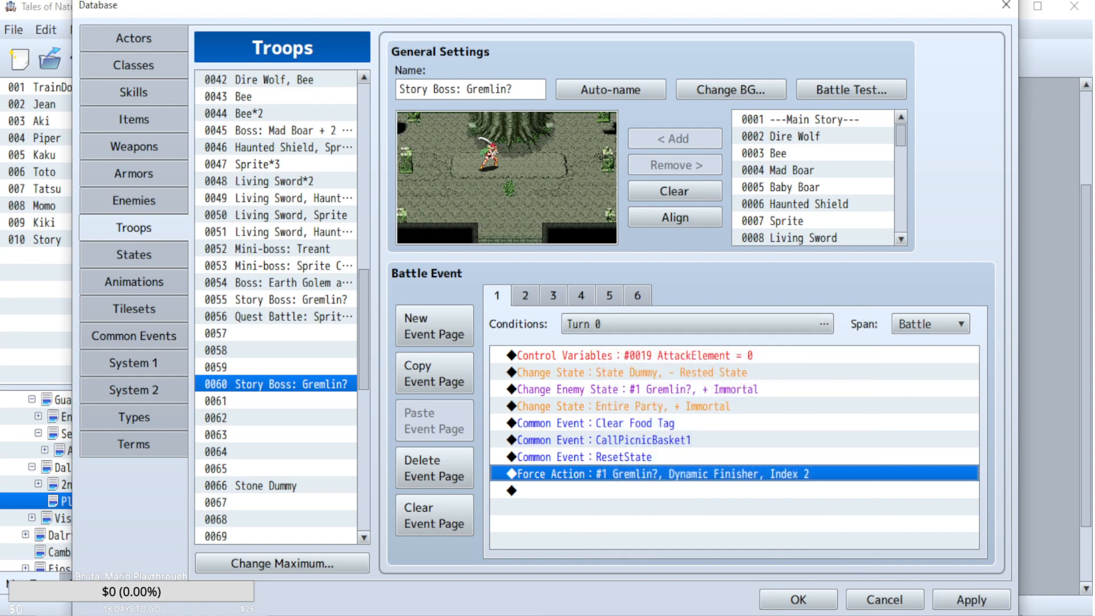
{"action": "left_click", "coordinate": [963, 598]}
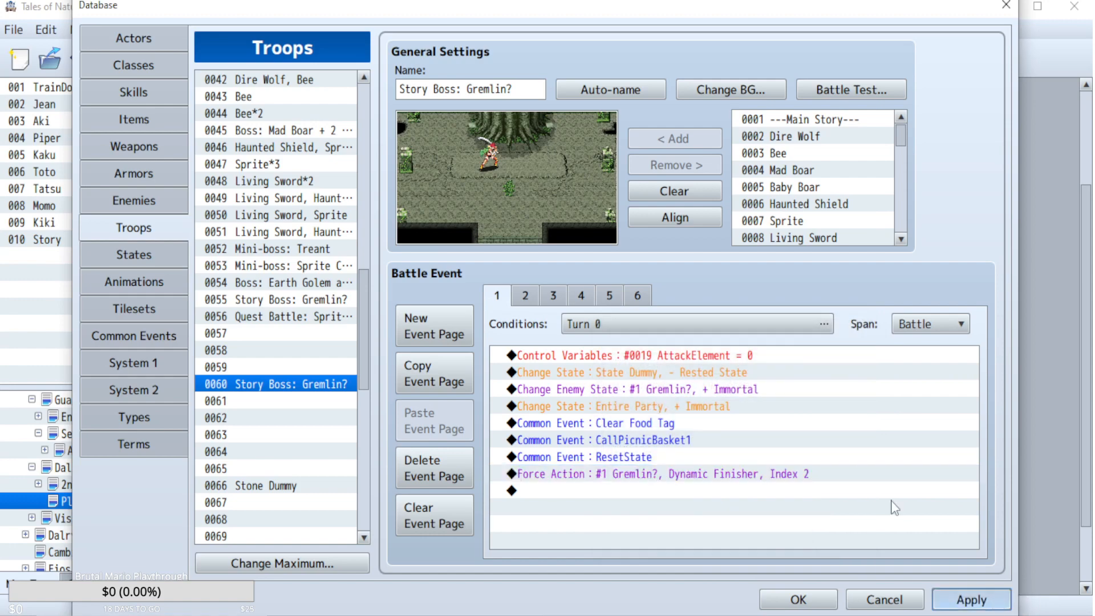
- Run the Story Boss: Gremlin? battle test twice to check Piper's HP after the forced attack, closing each test window
{"action": "left_click", "coordinate": [839, 91]}
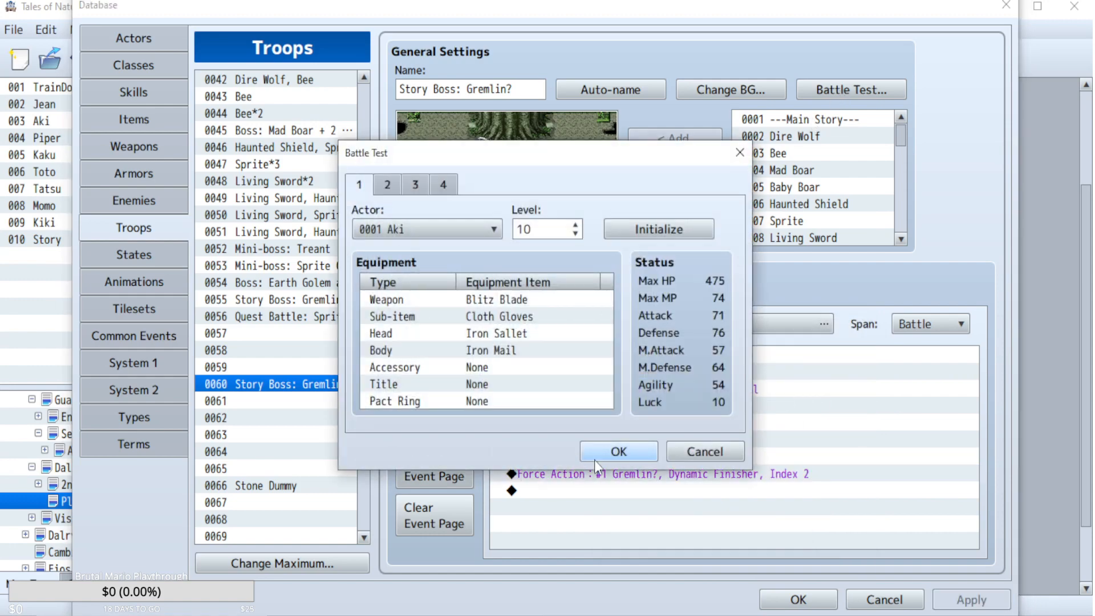
{"action": "left_click", "coordinate": [617, 452]}
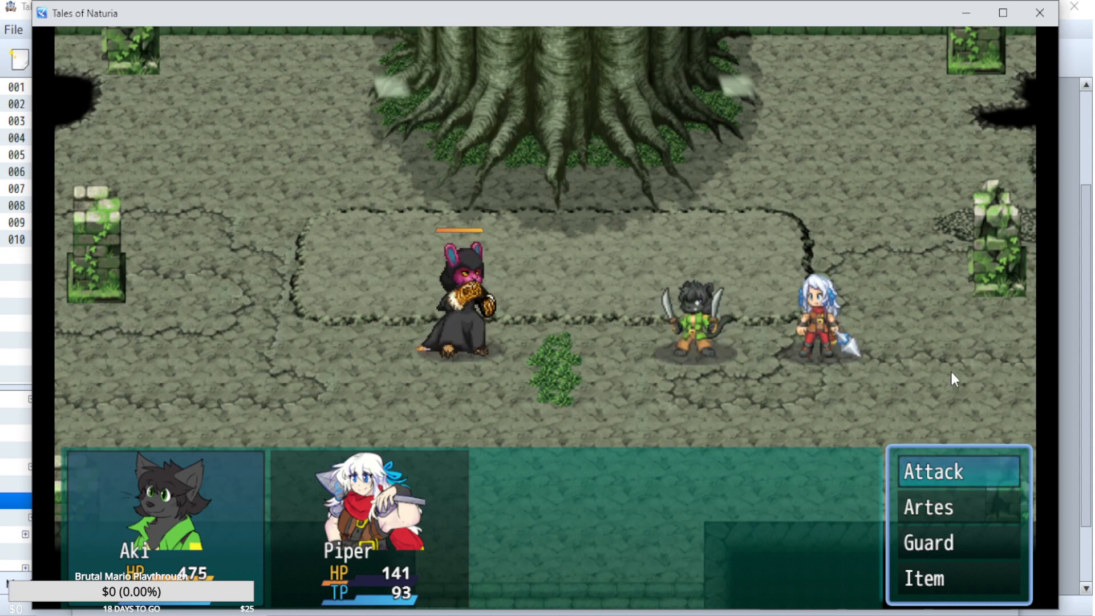
{"action": "left_click", "coordinate": [1035, 15]}
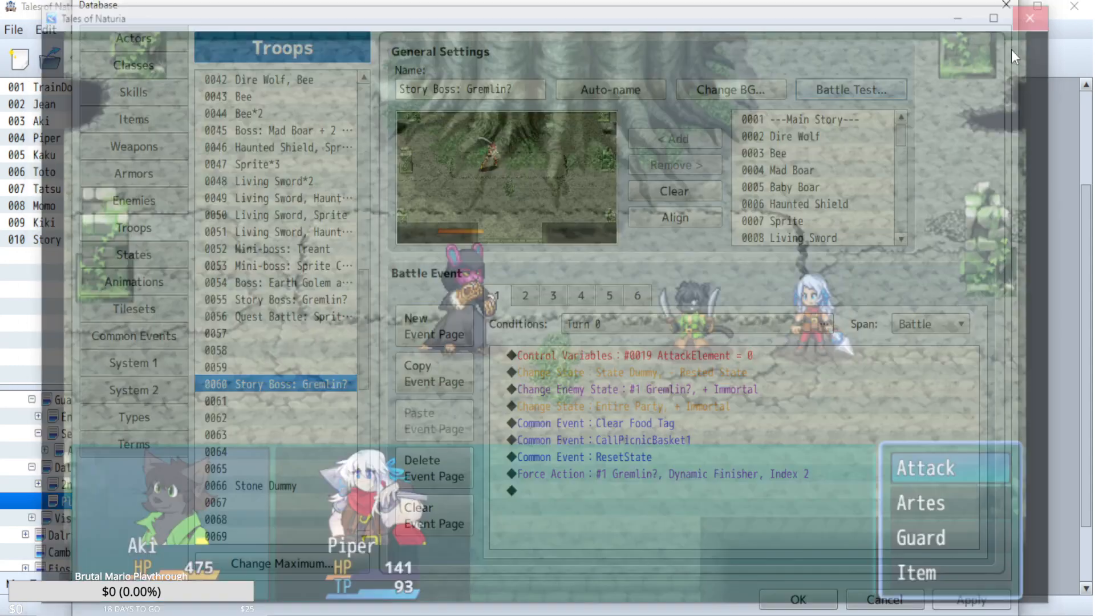
{"action": "left_click", "coordinate": [900, 92]}
{"action": "left_click", "coordinate": [630, 448]}
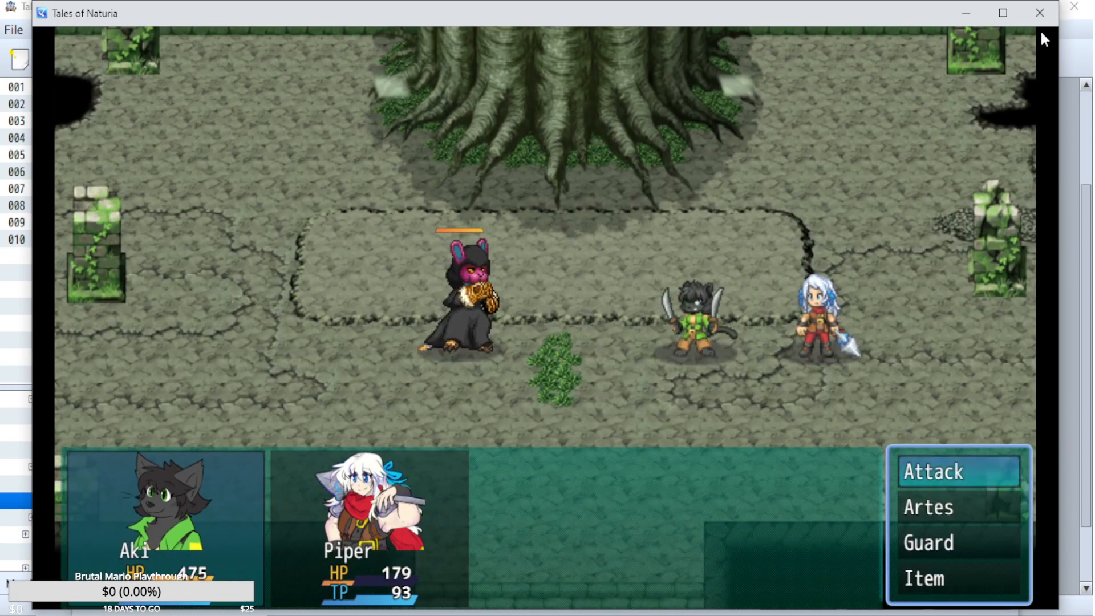
{"action": "left_click", "coordinate": [1040, 13]}
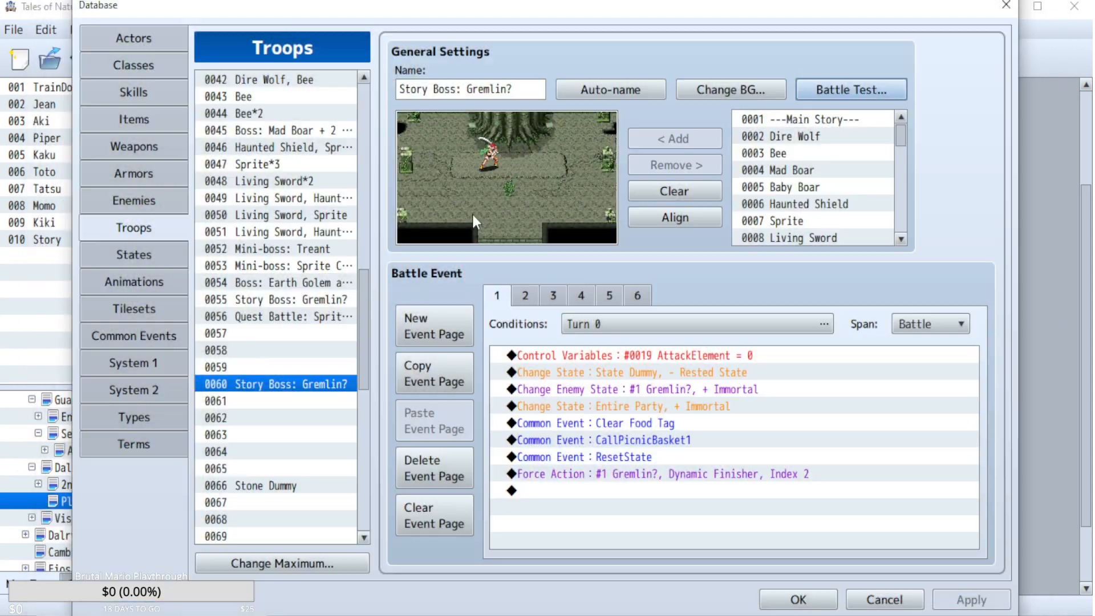
- Inspect the Move To Target(s) command in the Mystic Artes common event, including its moving and destination targets
{"action": "left_click", "coordinate": [147, 340]}
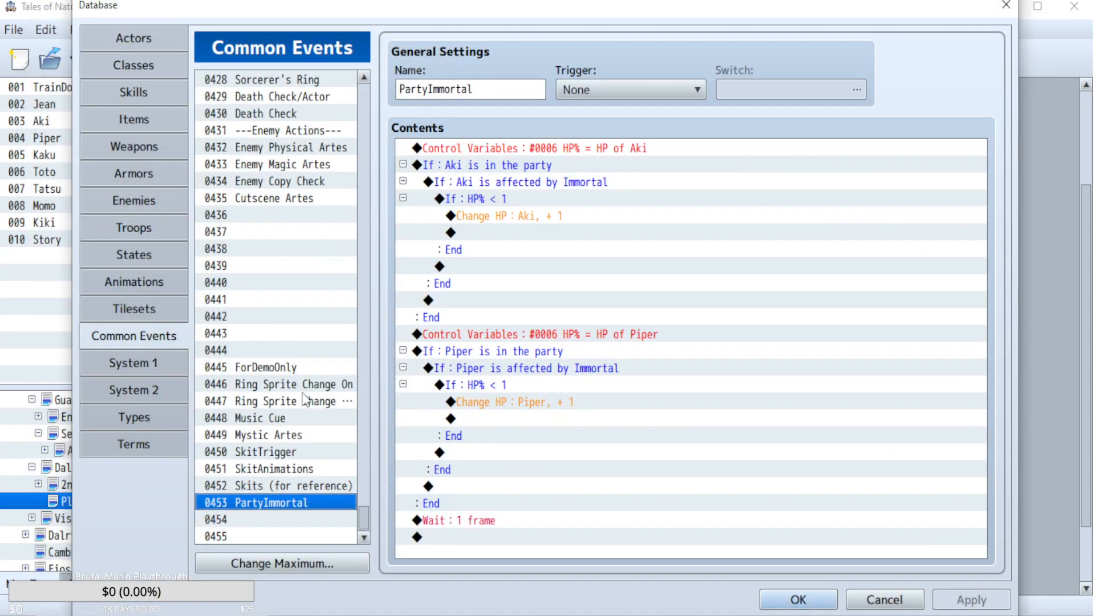
{"action": "left_click", "coordinate": [280, 433]}
{"action": "scroll", "coordinate": [860, 411], "scroll_direction": "up", "scroll_amount": 5}
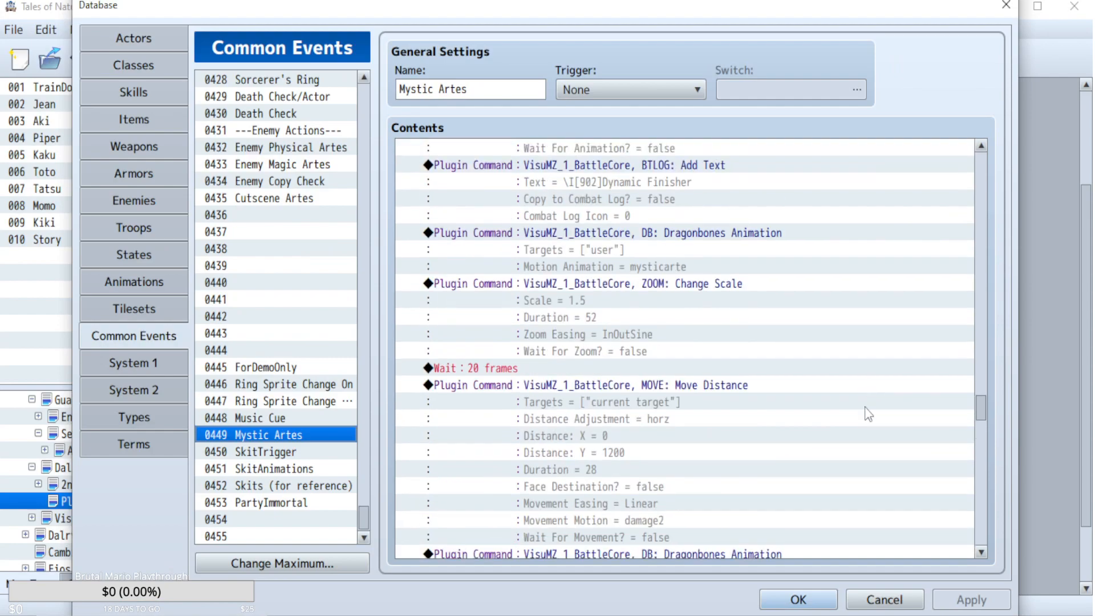
{"action": "left_click_drag", "start_coordinate": [981, 407], "coordinate": [976, 200]}
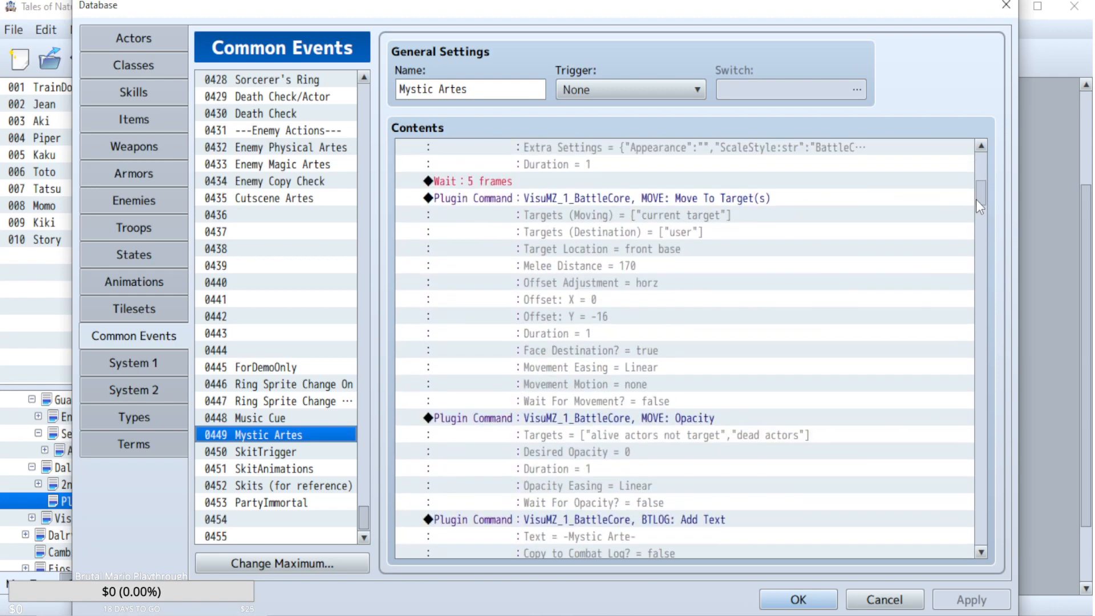
{"action": "left_click", "coordinate": [711, 207]}
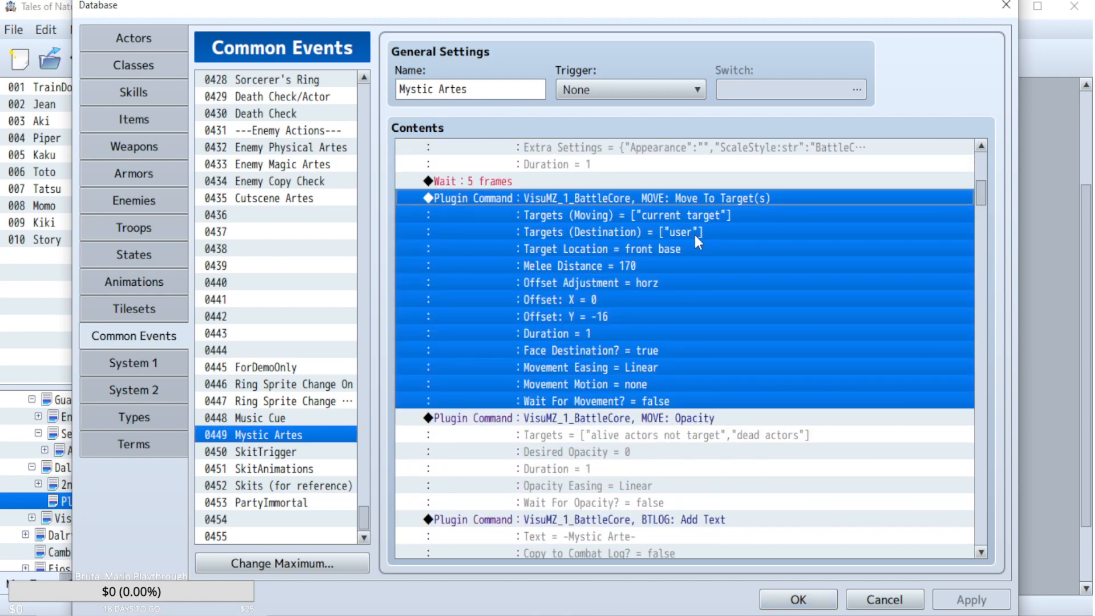
{"action": "left_click", "coordinate": [694, 235]}
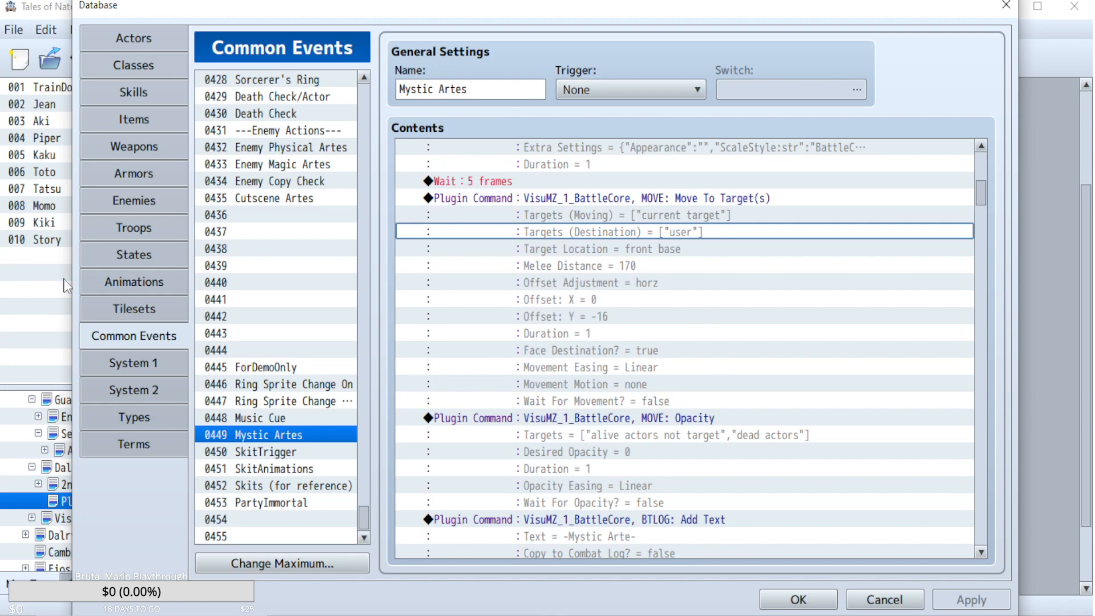
- Run the Story Boss: Gremlin? battle test with Dynamic Finisher forced on Index 2 and check Piper's HP, closing the test window
{"action": "left_click", "coordinate": [134, 229]}
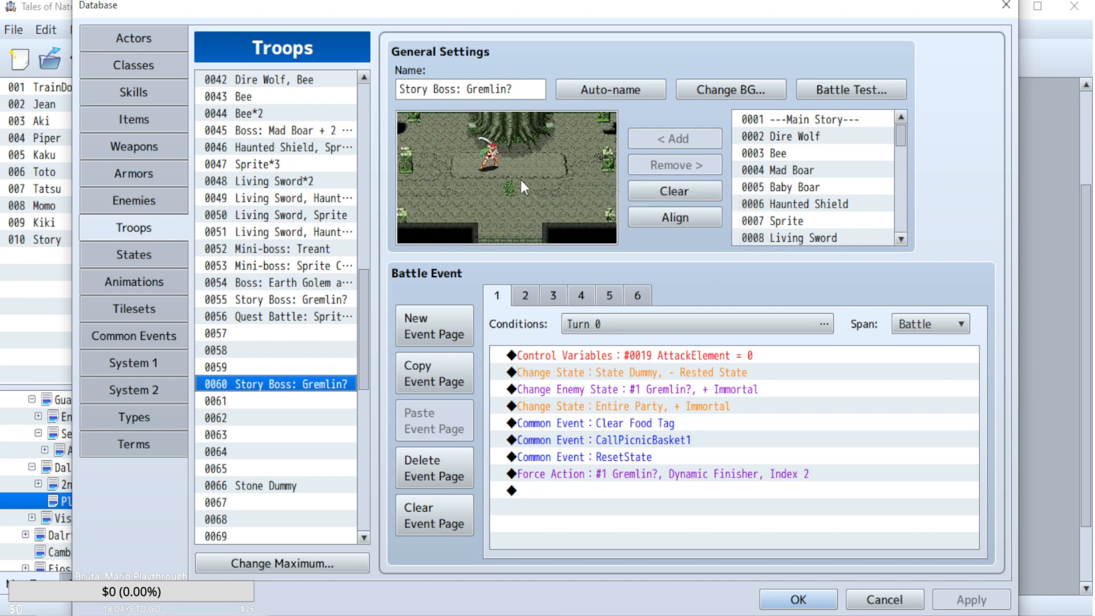
{"action": "left_click", "coordinate": [860, 90]}
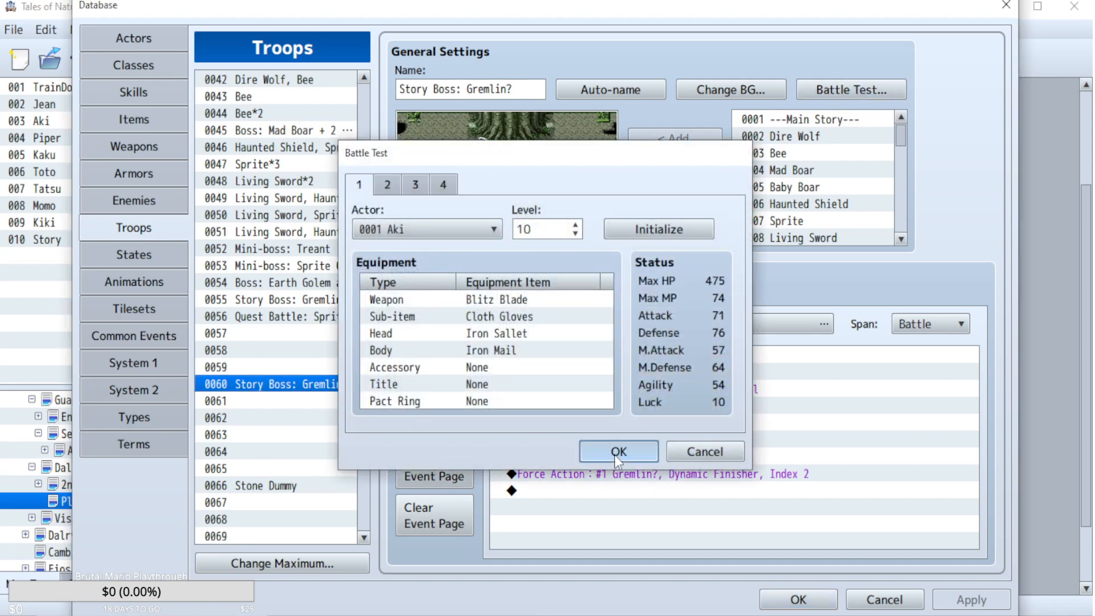
{"action": "left_click", "coordinate": [618, 457]}
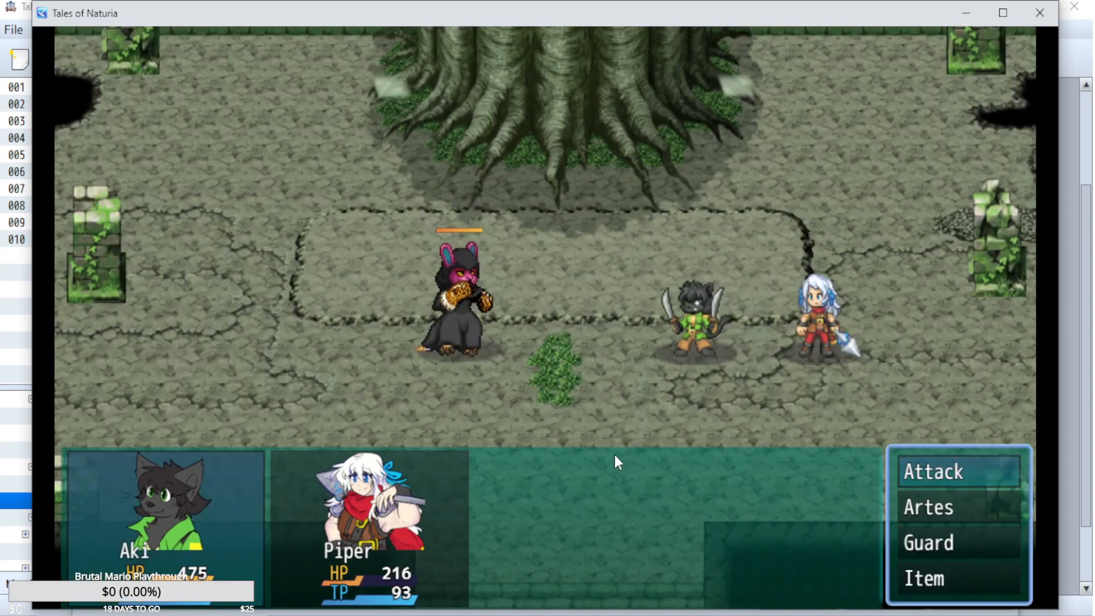
{"action": "left_click", "coordinate": [1038, 13]}
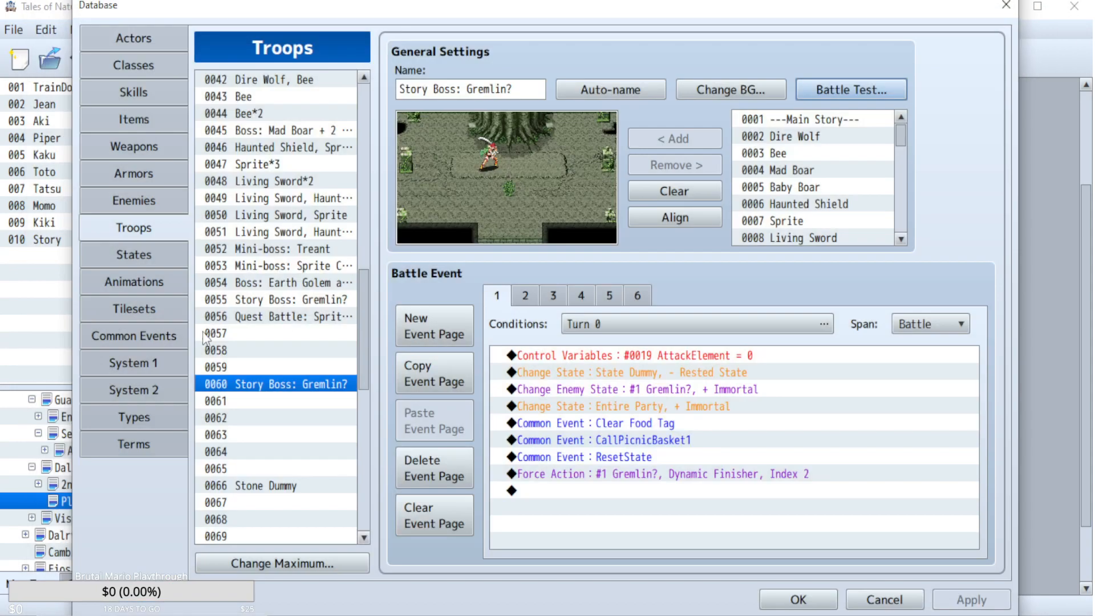
- In the Story Boss: Gremlin? troop's page 1, set the Force Action's skill to 1028 Double Hit and its target to Index 1
{"action": "left_click", "coordinate": [165, 335]}
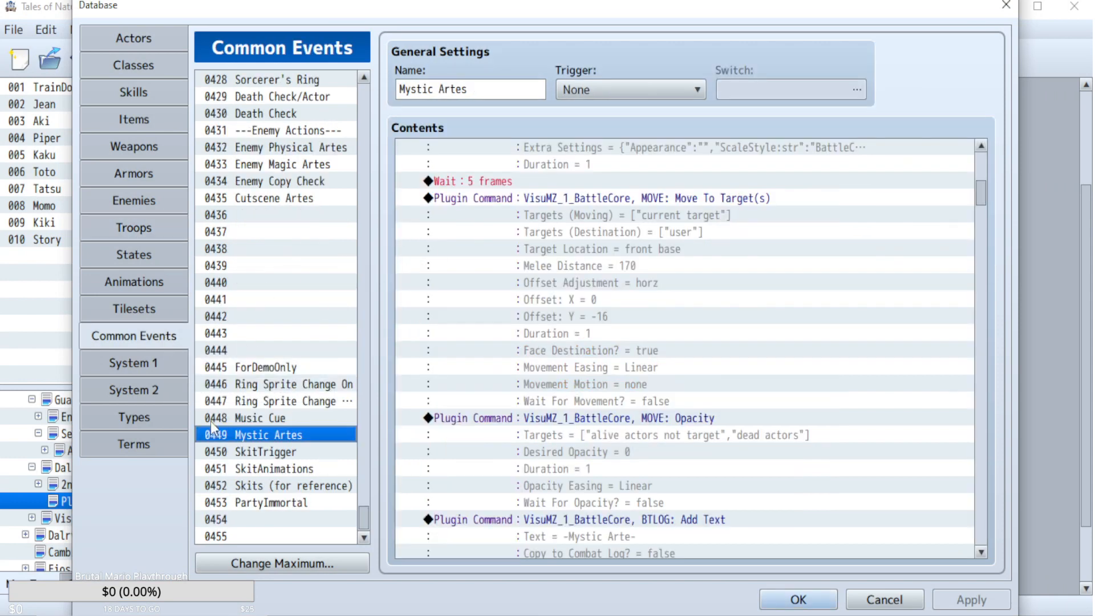
{"action": "left_click", "coordinate": [139, 227]}
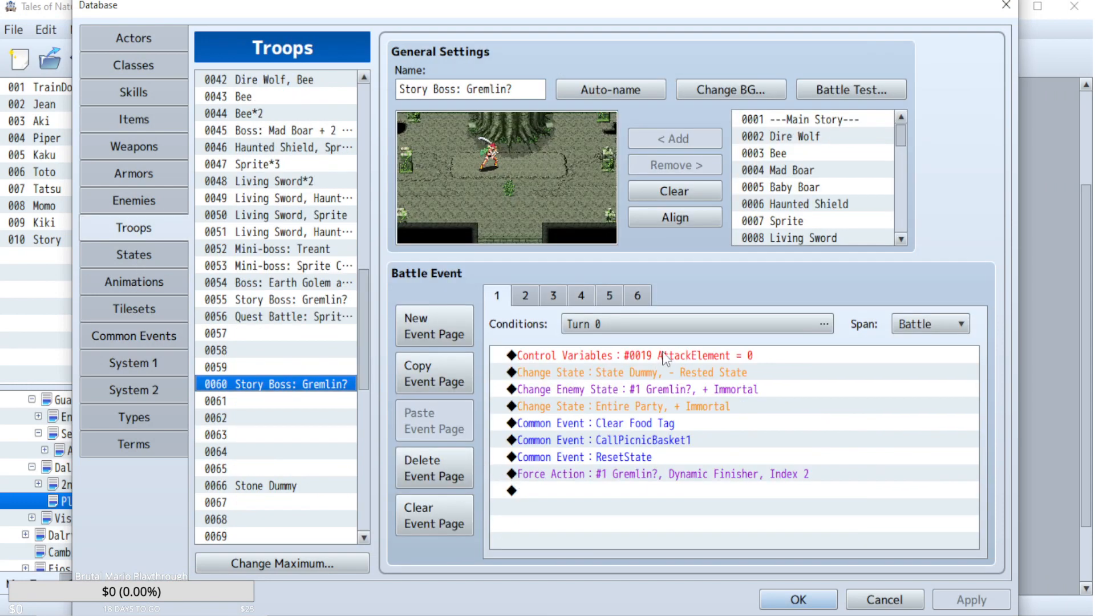
{"action": "left_click", "coordinate": [726, 478]}
{"action": "right_click", "coordinate": [726, 478]}
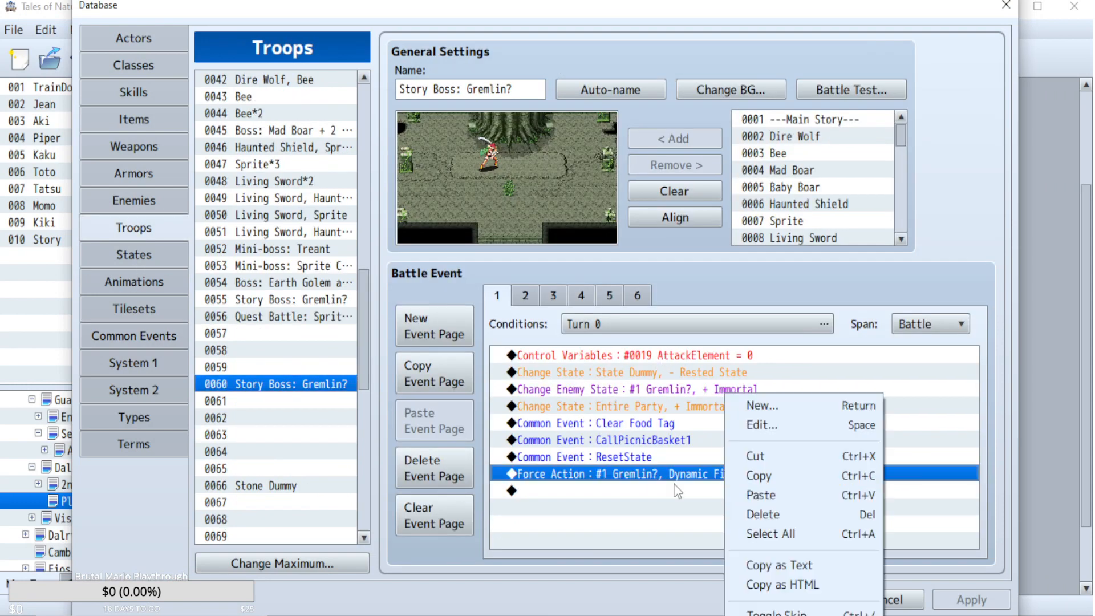
{"action": "double_click", "coordinate": [715, 478]}
{"action": "left_click", "coordinate": [789, 470]}
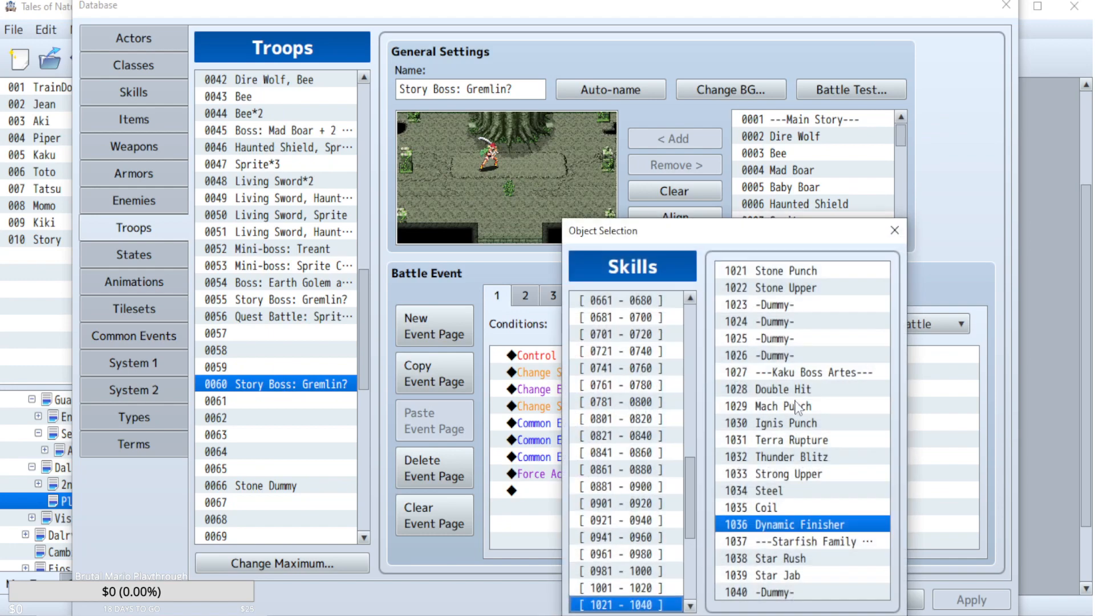
{"action": "double_click", "coordinate": [797, 389]}
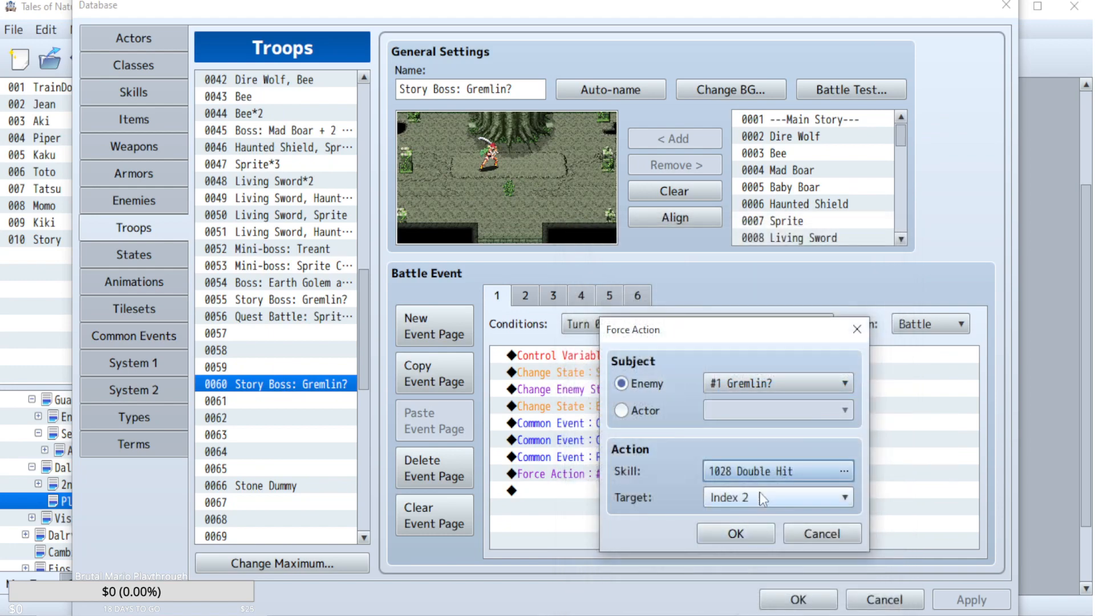
{"action": "left_click", "coordinate": [762, 499]}
{"action": "left_click", "coordinate": [750, 497]}
{"action": "left_click", "coordinate": [722, 532]}
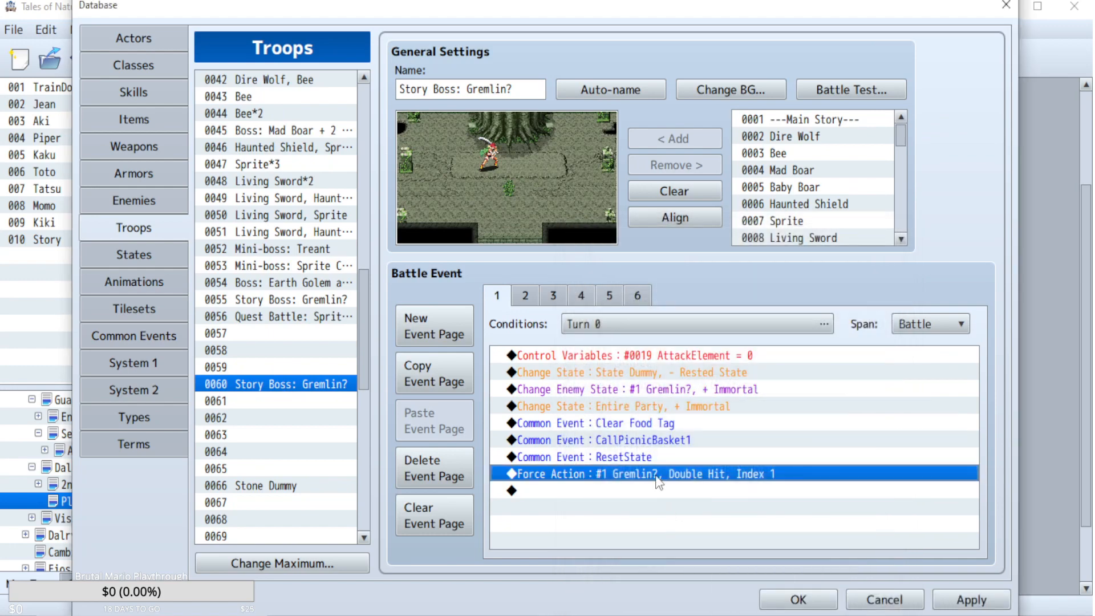
- Insert a Change HP command before the Force Action that decreases the Entire Party's HP by 9999, with death not allowed
{"action": "double_click", "coordinate": [659, 489]}
{"action": "left_click", "coordinate": [845, 288]}
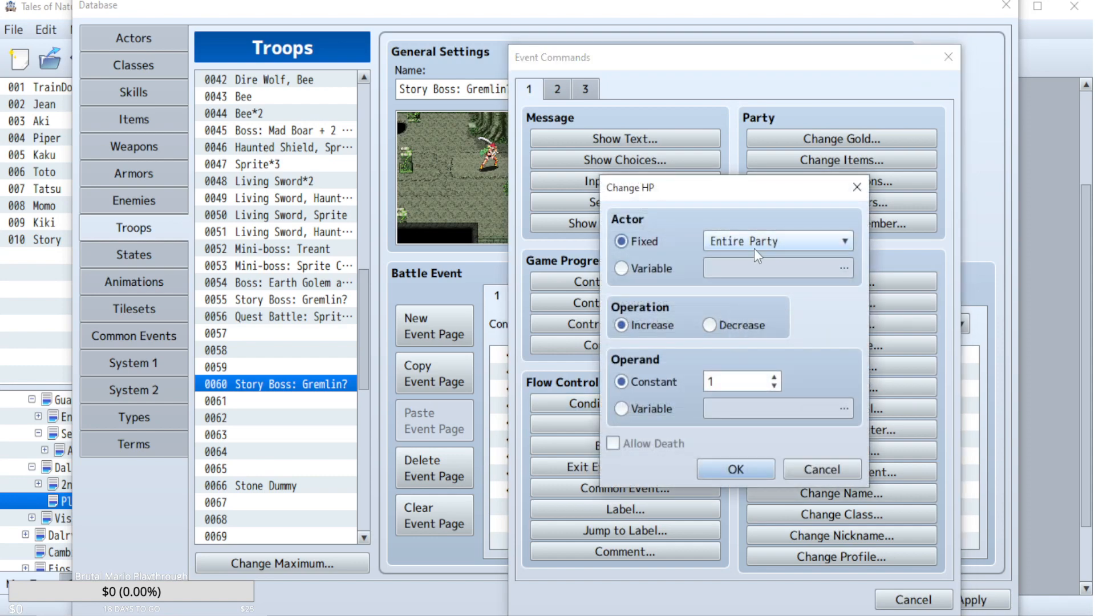
{"action": "left_click", "coordinate": [710, 329]}
{"action": "left_click", "coordinate": [740, 380]}
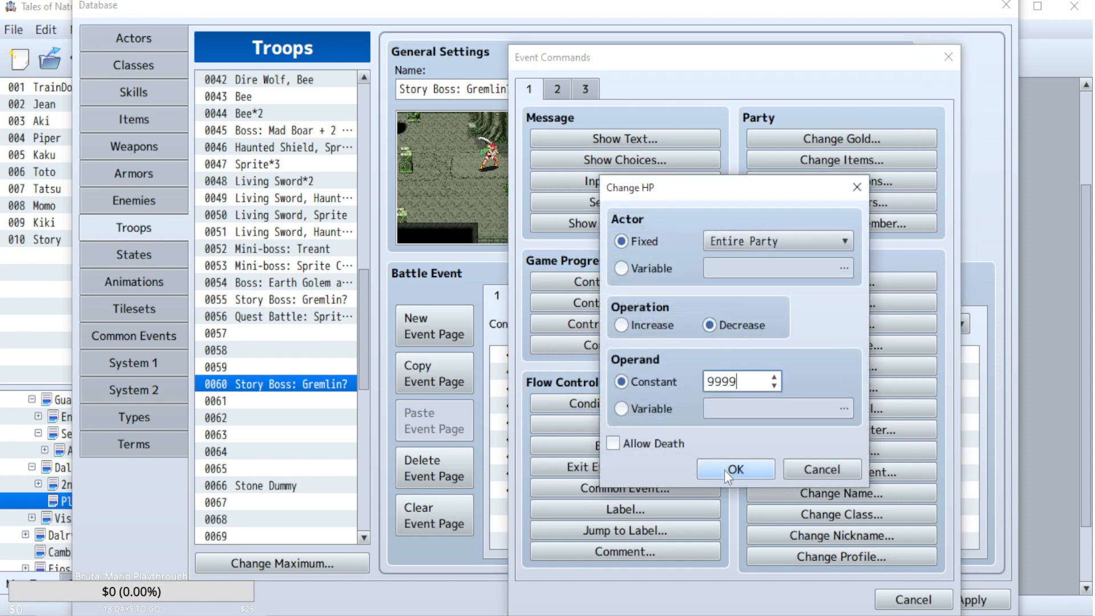
{"action": "left_click", "coordinate": [724, 470]}
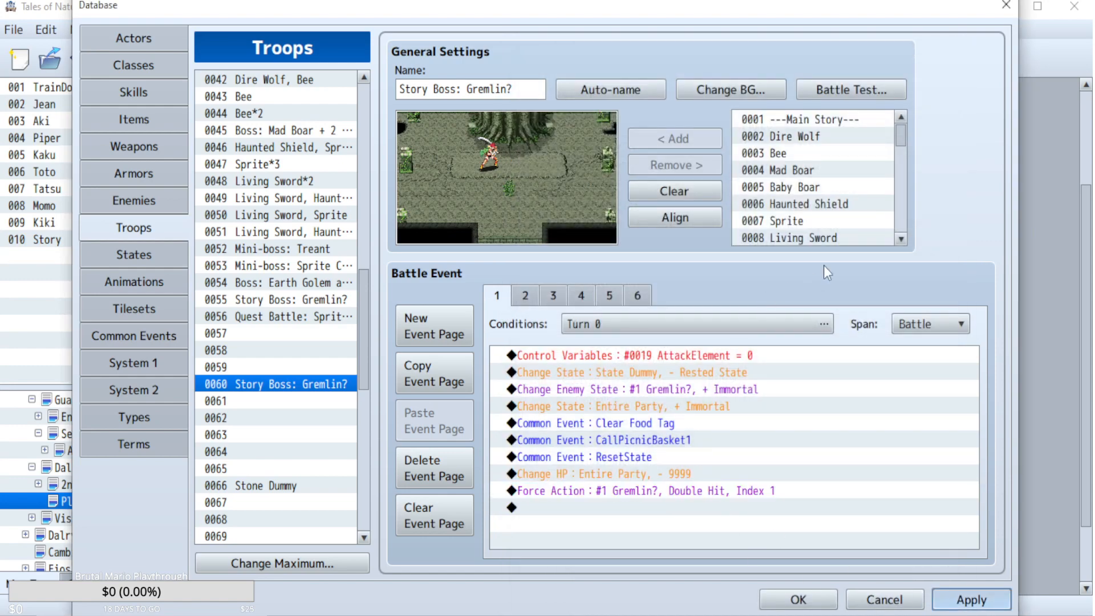
- Run the battle test with Double Hit forced on Index 1 to check Aki's HP, closing the test window
{"action": "left_click", "coordinate": [894, 90]}
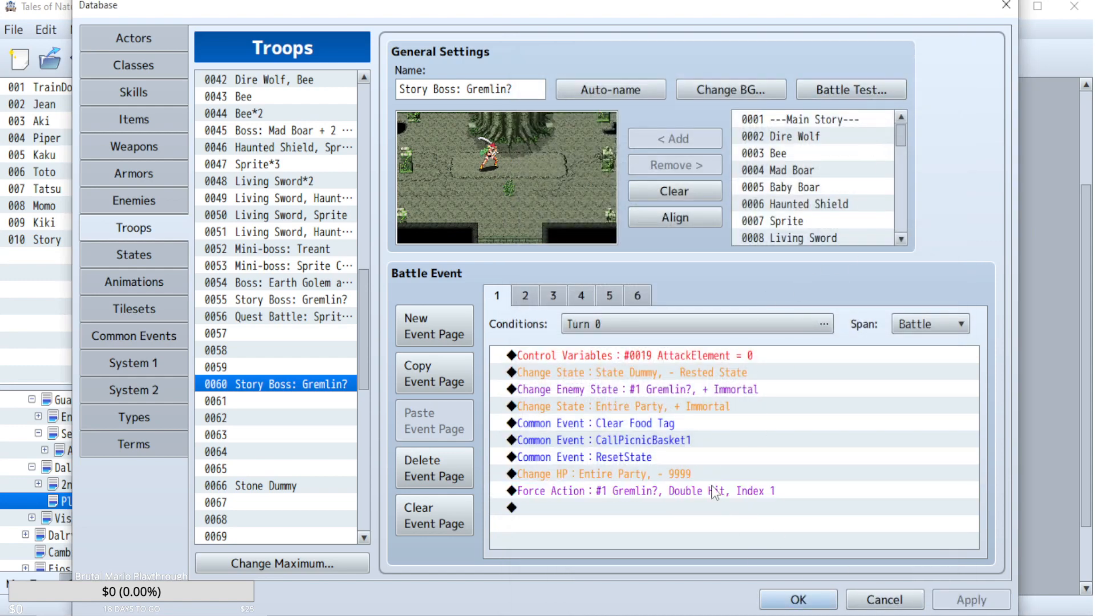
{"action": "left_click", "coordinate": [665, 453]}
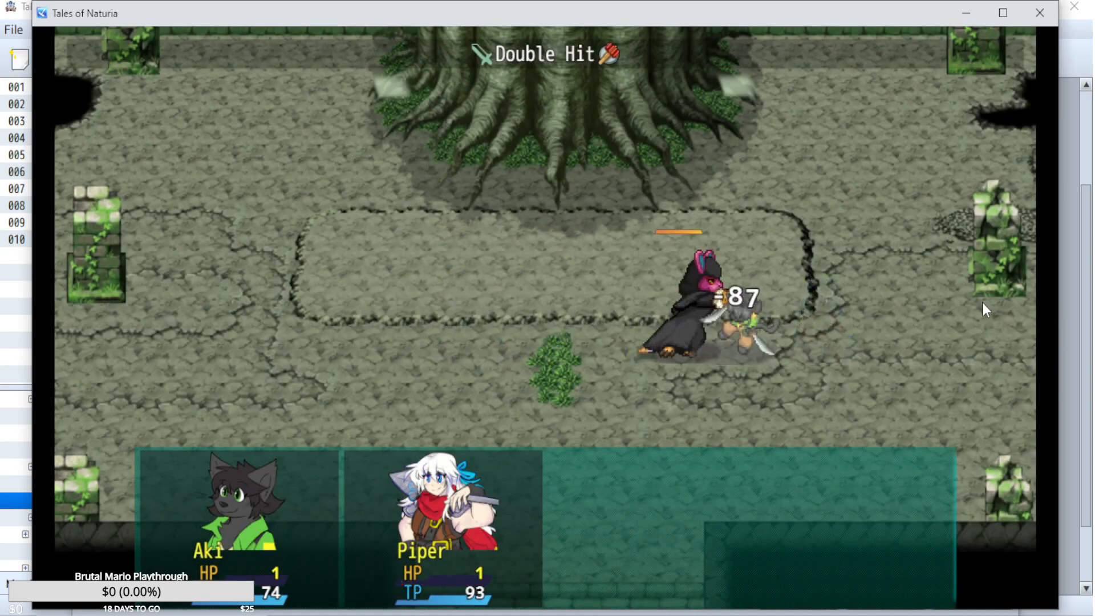
{"action": "left_click", "coordinate": [1041, 13]}
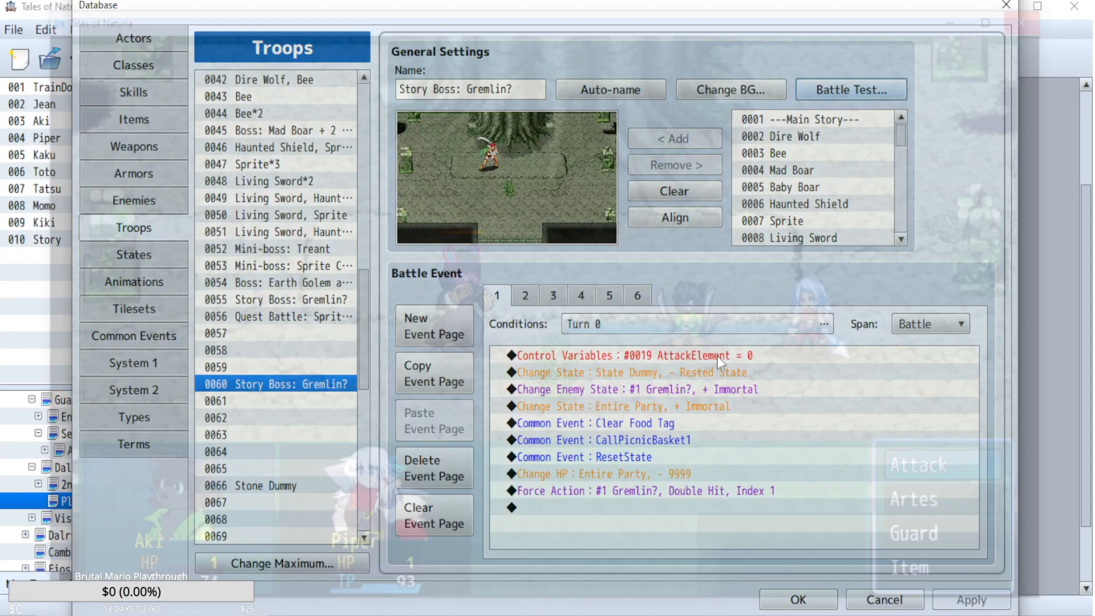
- Keep Double Hit as the Force Action's skill and set its target to Index 2
{"action": "double_click", "coordinate": [682, 491]}
{"action": "left_click", "coordinate": [765, 469]}
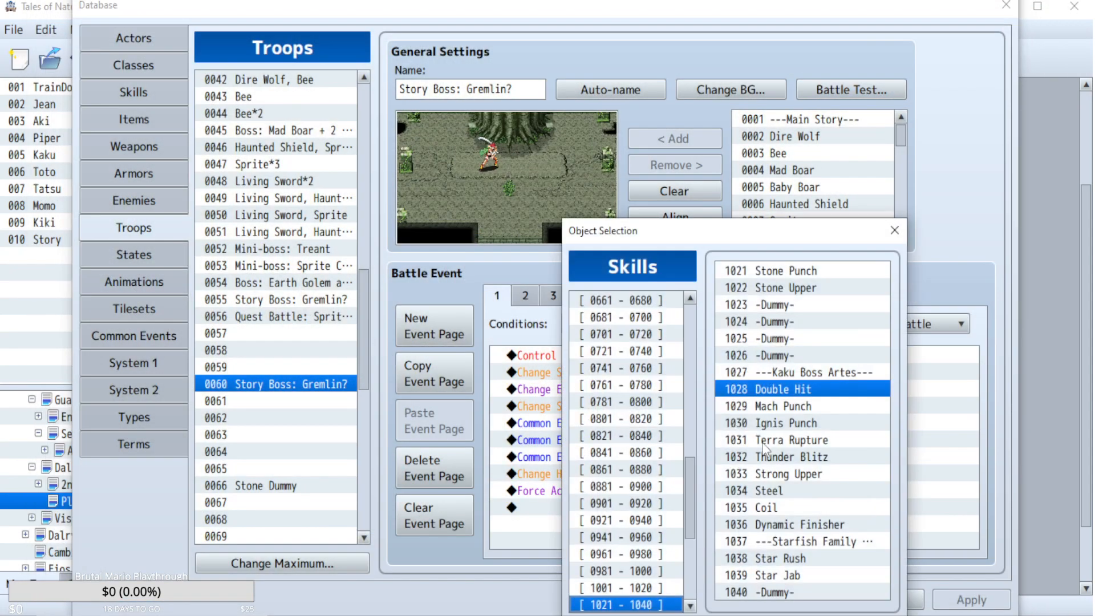
{"action": "left_click", "coordinate": [774, 408]}
{"action": "double_click", "coordinate": [777, 394]}
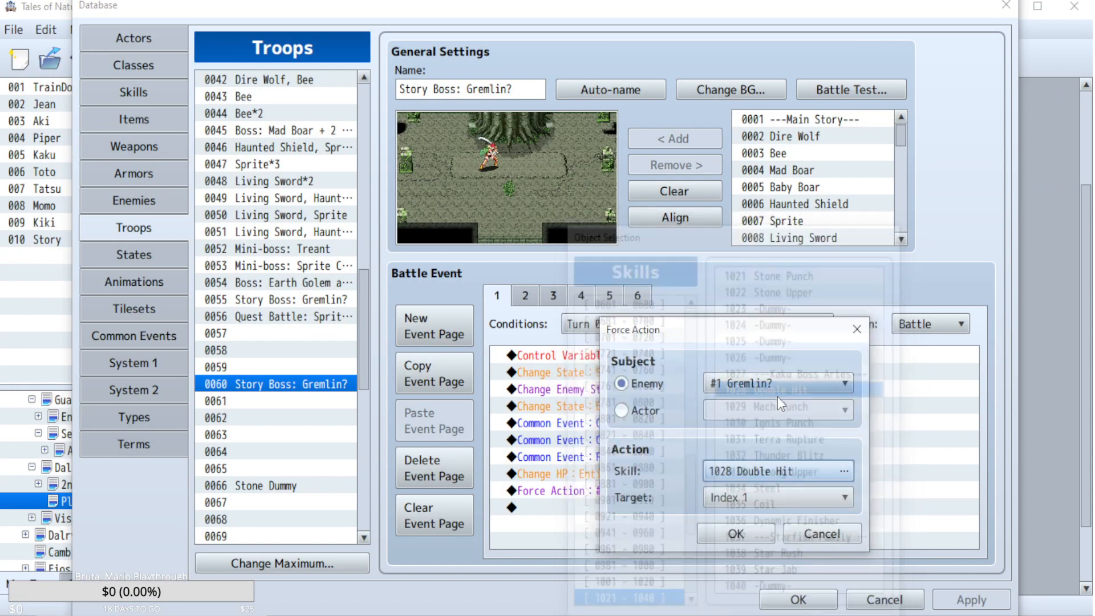
{"action": "left_click", "coordinate": [754, 498]}
{"action": "left_click", "coordinate": [738, 521]}
{"action": "left_click", "coordinate": [734, 534]}
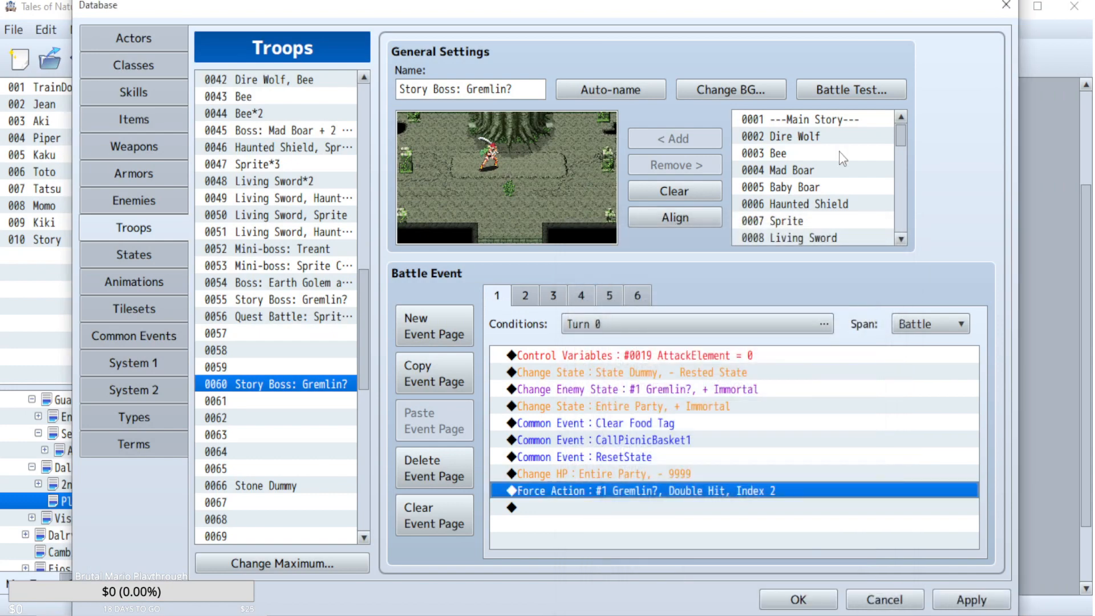
- Run the battle test with Double Hit forced on Index 2 to check Piper's HP, closing the test window
{"action": "left_click", "coordinate": [849, 89]}
{"action": "left_click", "coordinate": [634, 457]}
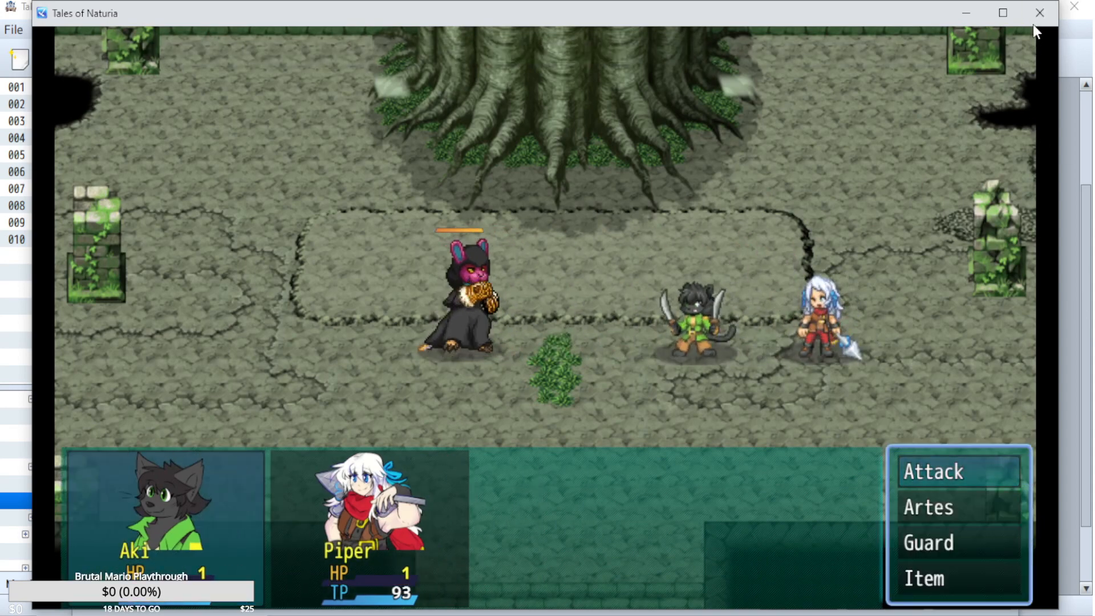
{"action": "left_click", "coordinate": [1039, 12]}
- Set the Force Action's skill to 1029 Mach Punch and its target to Index 1
{"action": "double_click", "coordinate": [661, 492]}
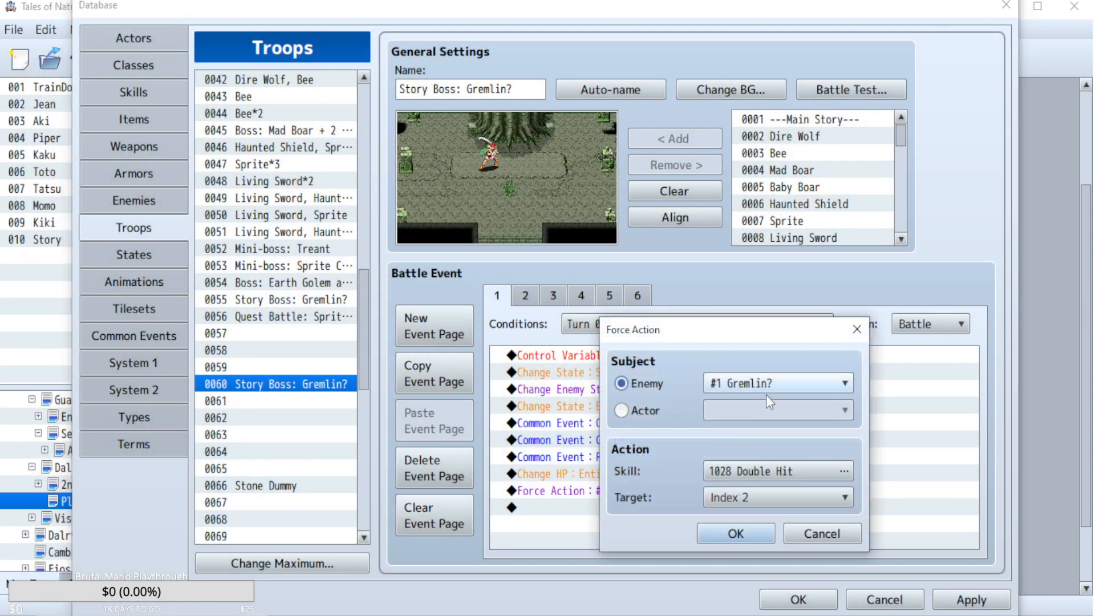
{"action": "left_click", "coordinate": [775, 466]}
{"action": "double_click", "coordinate": [775, 403]}
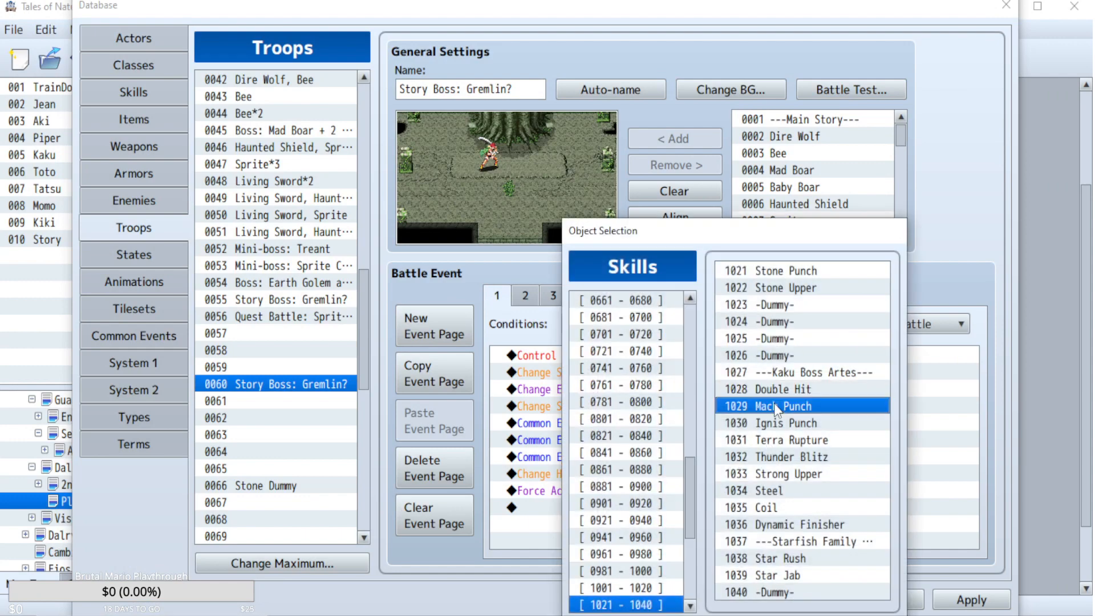
{"action": "left_click", "coordinate": [745, 508]}
{"action": "left_click", "coordinate": [745, 497]}
{"action": "left_click", "coordinate": [727, 534]}
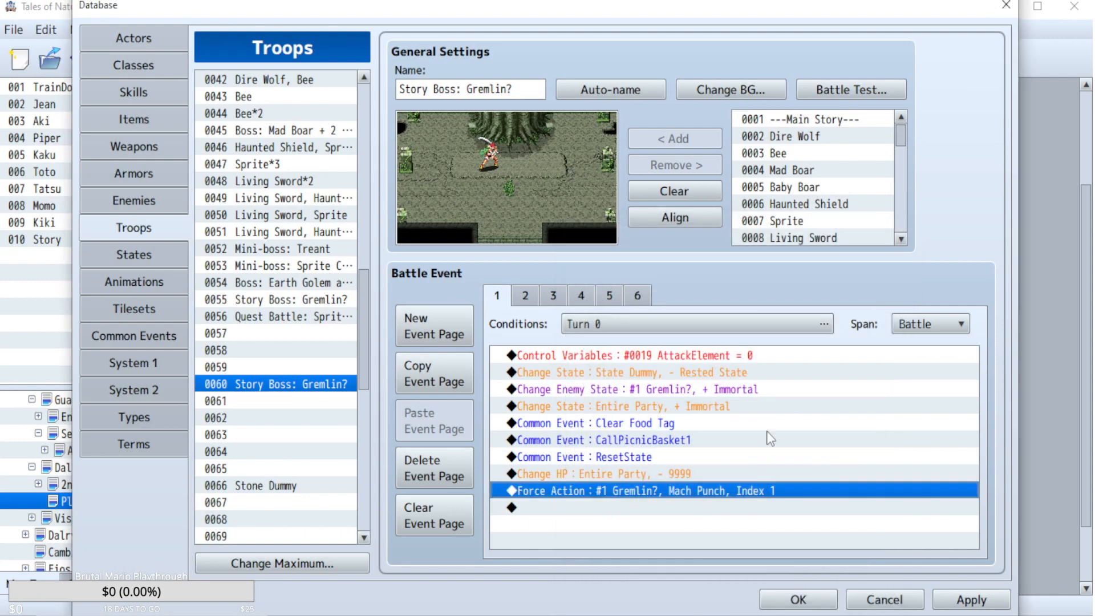
- Run the battle test with Mach Punch forced on Index 1 to check Aki's HP, closing the test window
{"action": "left_click", "coordinate": [864, 87]}
{"action": "key", "text": "Escape"}
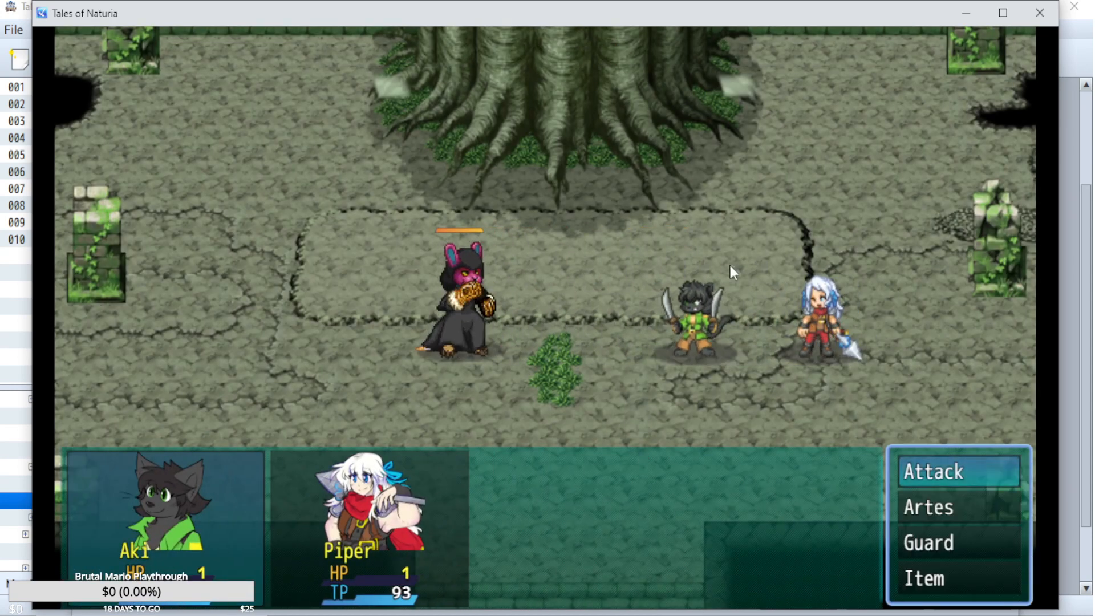
{"action": "left_click", "coordinate": [1039, 13]}
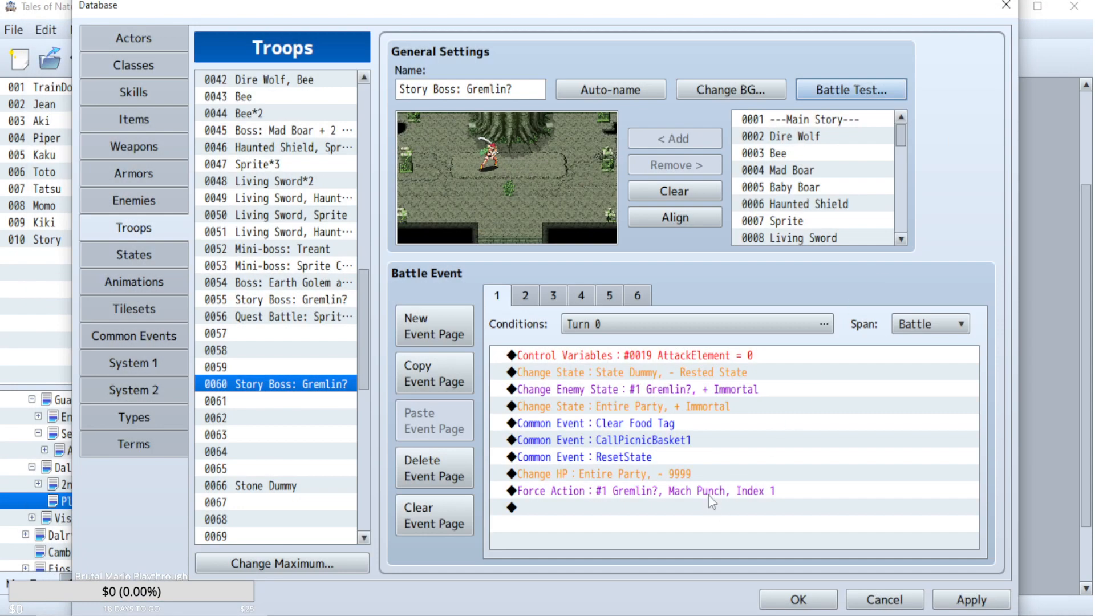
- Delete the Change HP and Force Action commands from battle event page 1, set page 6's condition to Turn 0, and apply the changes
{"action": "left_click", "coordinate": [701, 479]}
{"action": "key", "text": "Delete"}
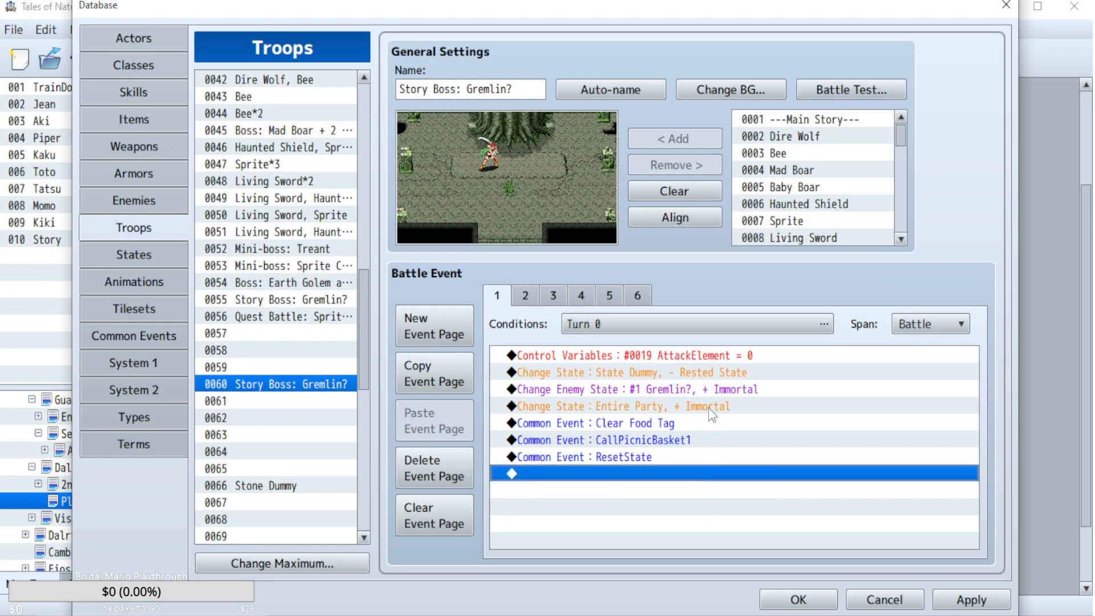
{"action": "left_click", "coordinate": [638, 296]}
{"action": "left_click", "coordinate": [633, 324]}
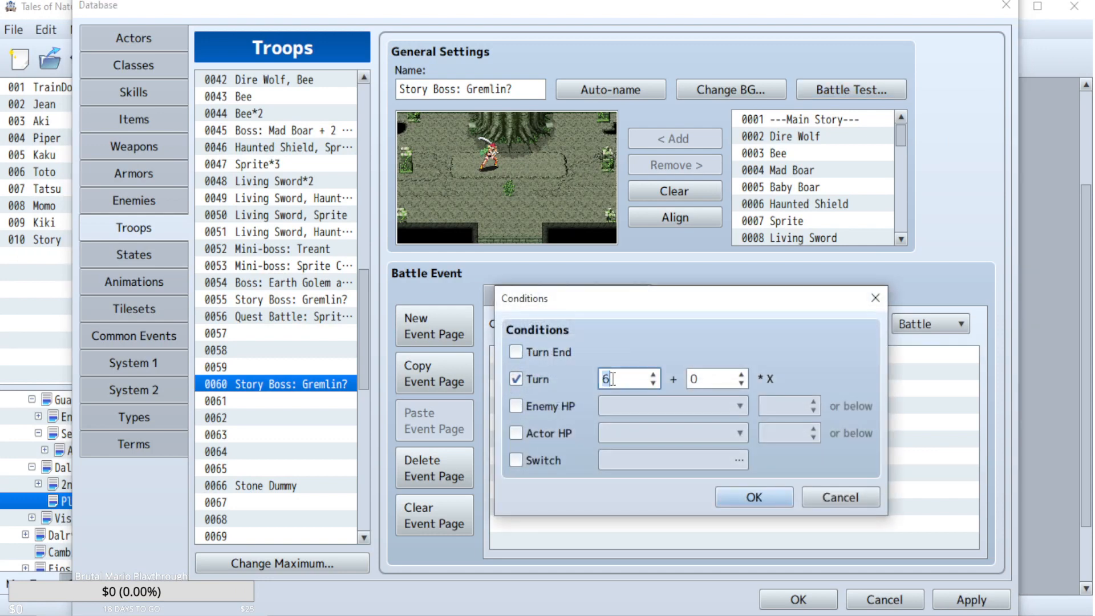
{"action": "left_click", "coordinate": [754, 497]}
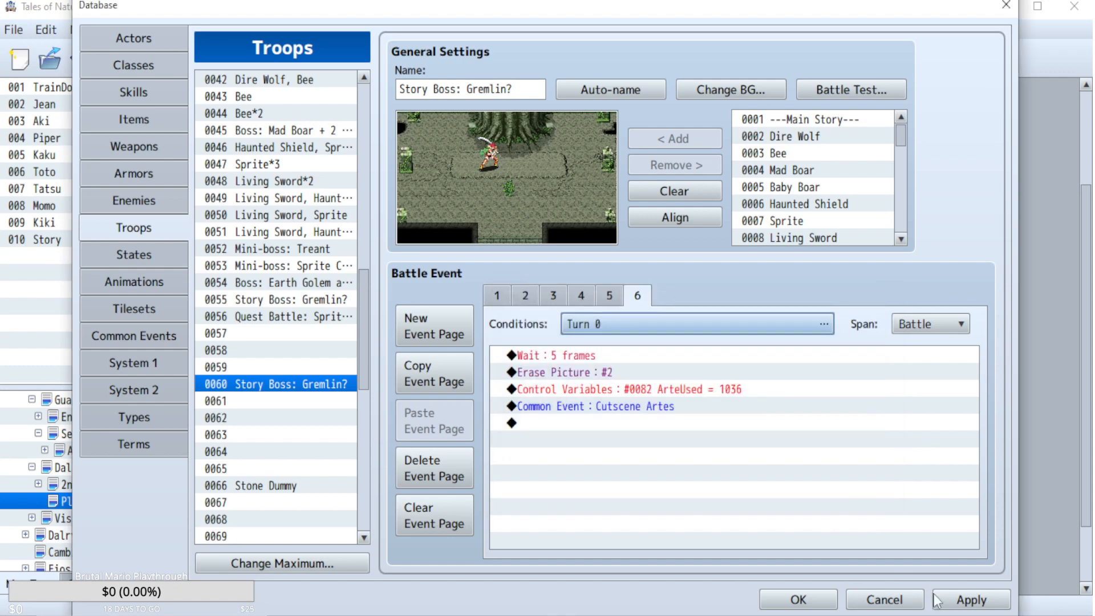
{"action": "left_click", "coordinate": [958, 601]}
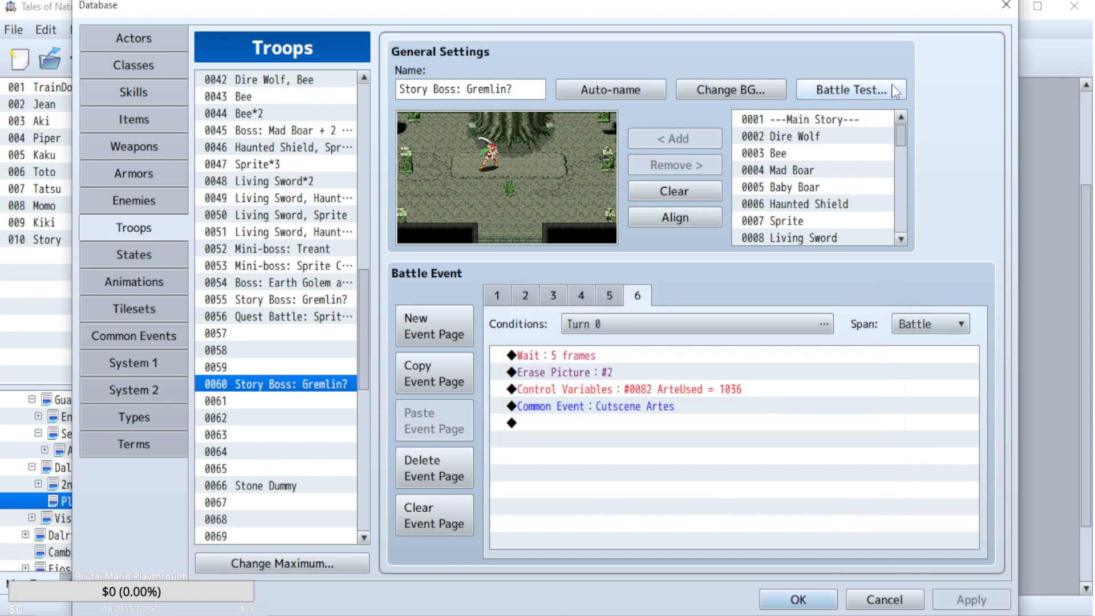
- Run the Story Boss: Gremlin? battle test to check the Cutscene Artes event on page 6 and the party's HP
{"action": "left_click", "coordinate": [893, 87]}
{"action": "left_click", "coordinate": [600, 454]}
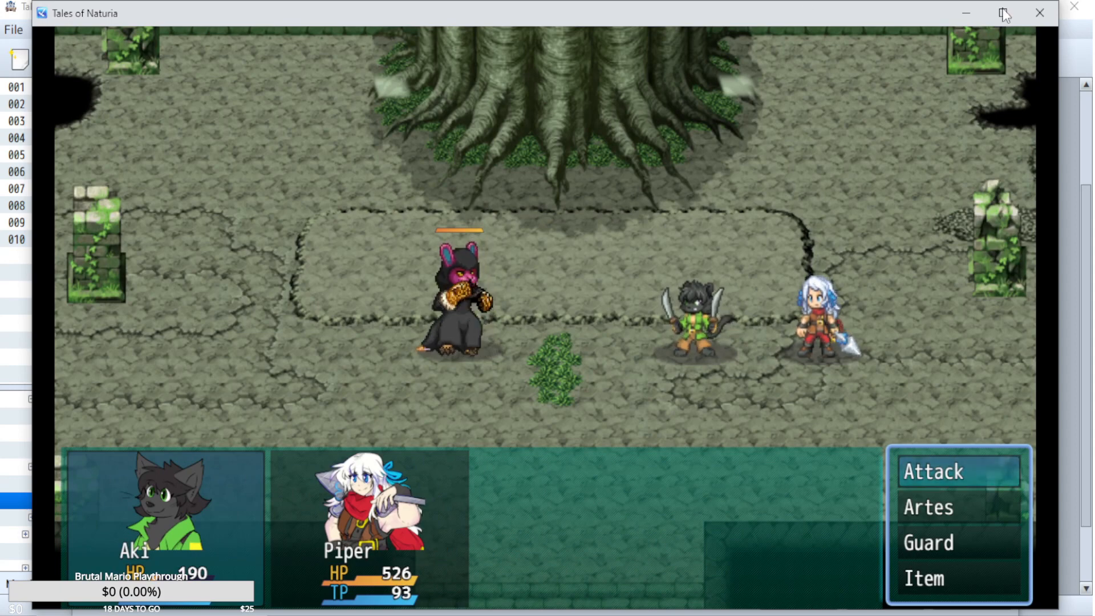
- Rerun the battle test of troop 0060 Story Boss: Gremlin? to check the party's HP after the cutscene arte, closing the test window
{"action": "left_click", "coordinate": [1034, 15]}
{"action": "left_click", "coordinate": [868, 90]}
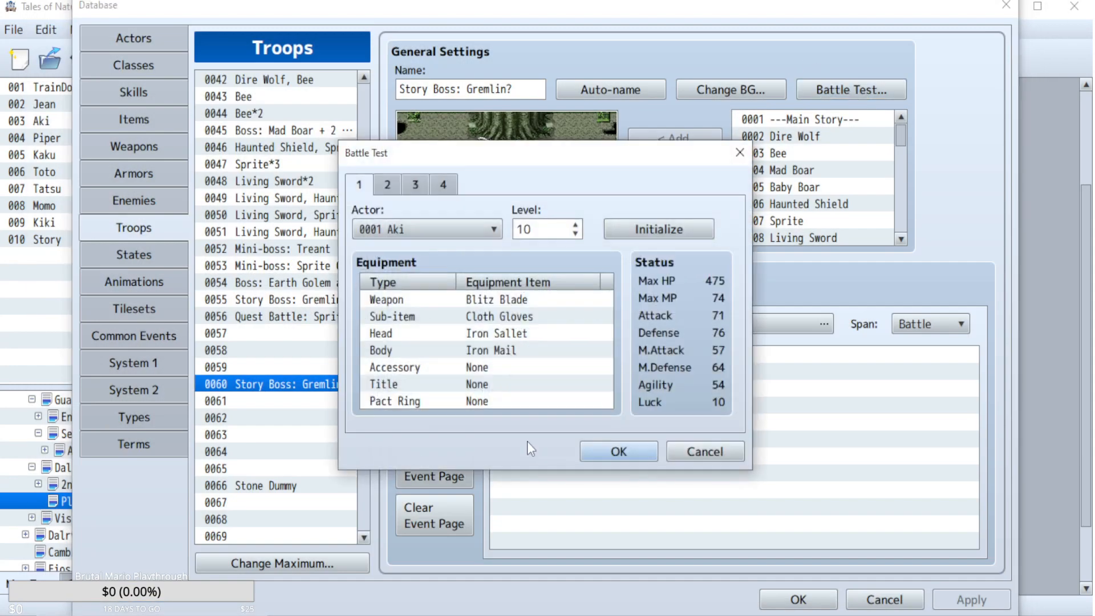
{"action": "left_click", "coordinate": [621, 450]}
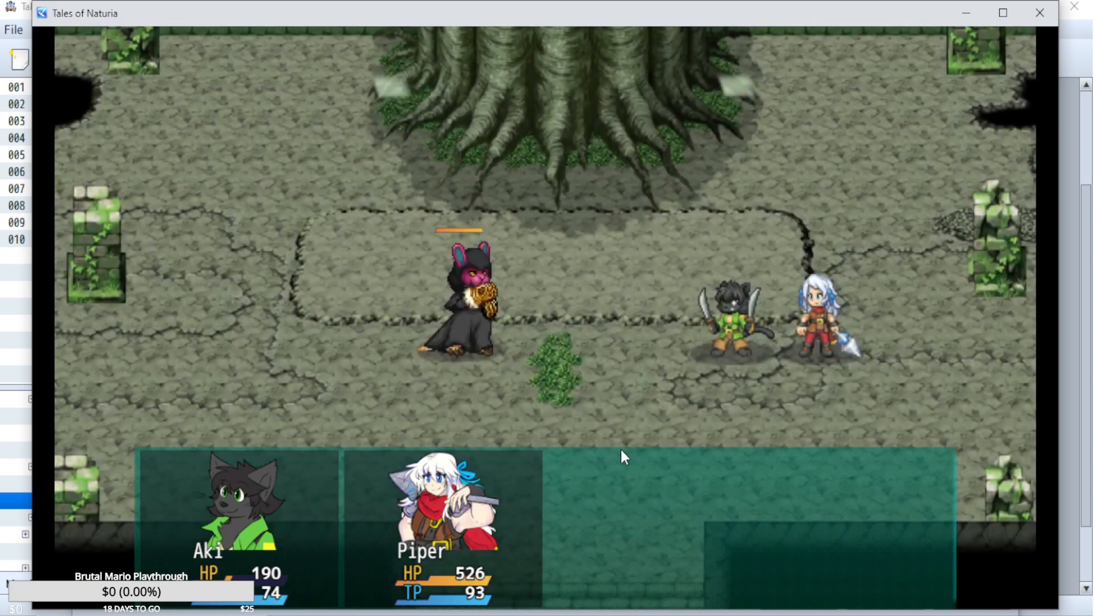
{"action": "left_click", "coordinate": [1038, 14]}
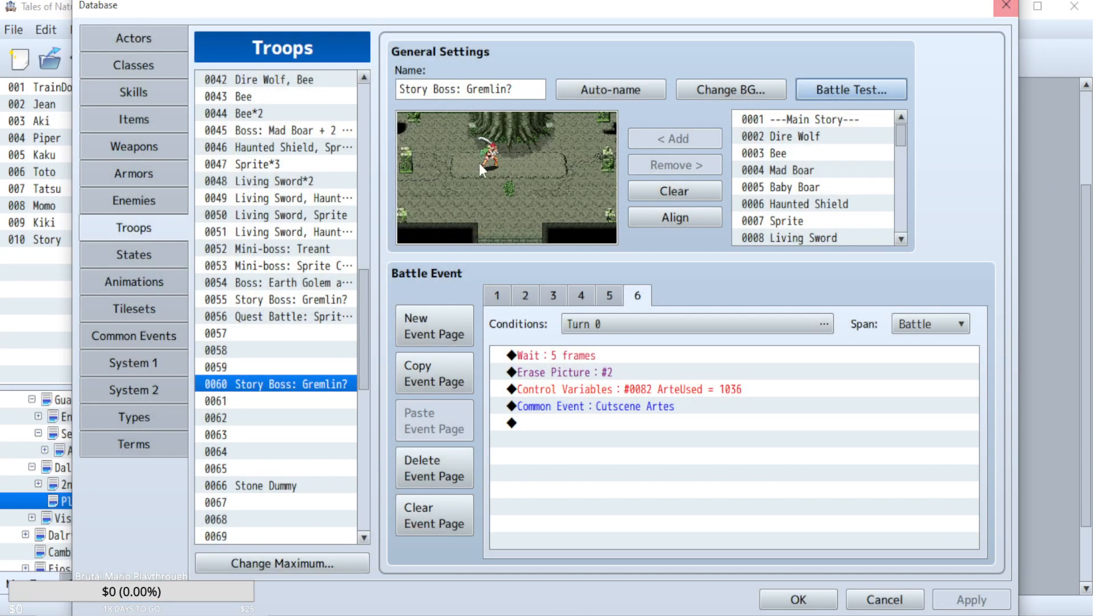
- Examine troop 0055 Story Boss: Gremlin?'s battle event page 2, including its Gab window text and Cutscene Artes call, then review page 1
{"action": "left_click", "coordinate": [291, 319]}
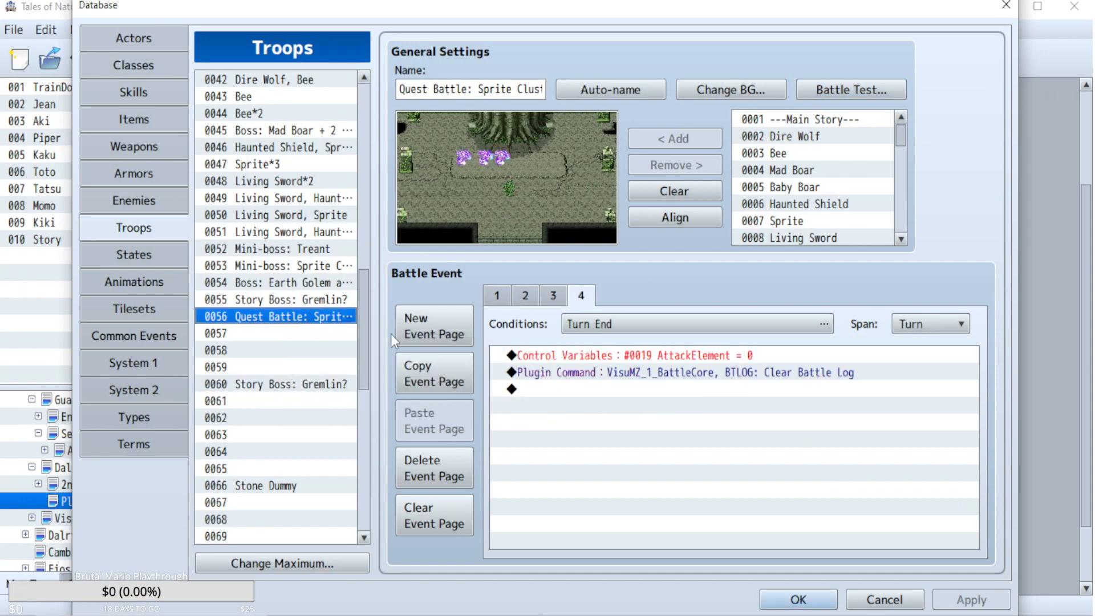
{"action": "key", "text": "Up"}
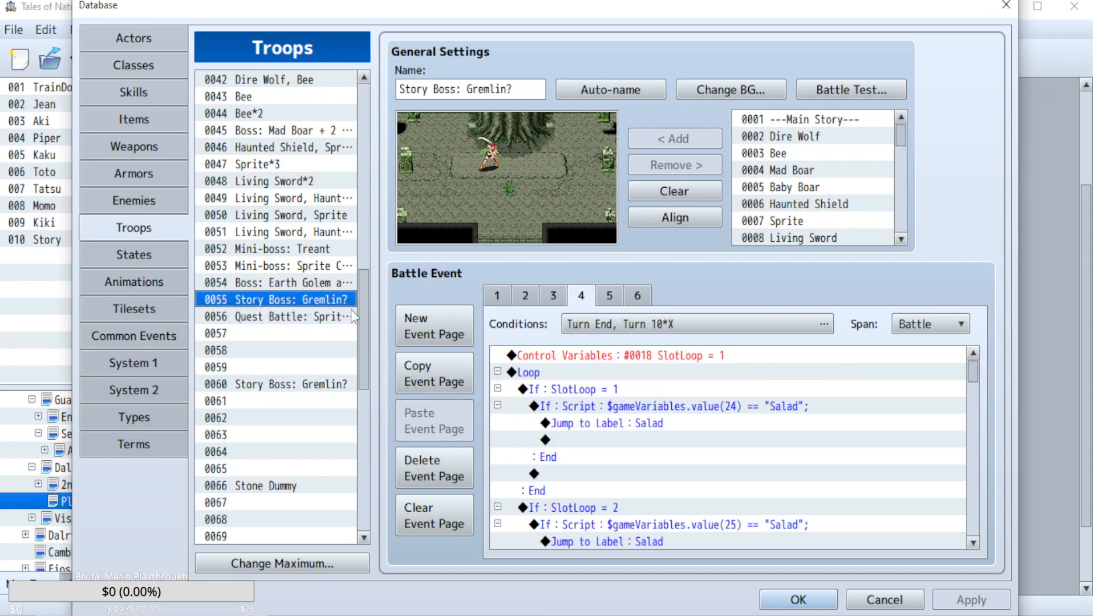
{"action": "left_click", "coordinate": [499, 303]}
{"action": "left_click", "coordinate": [526, 300]}
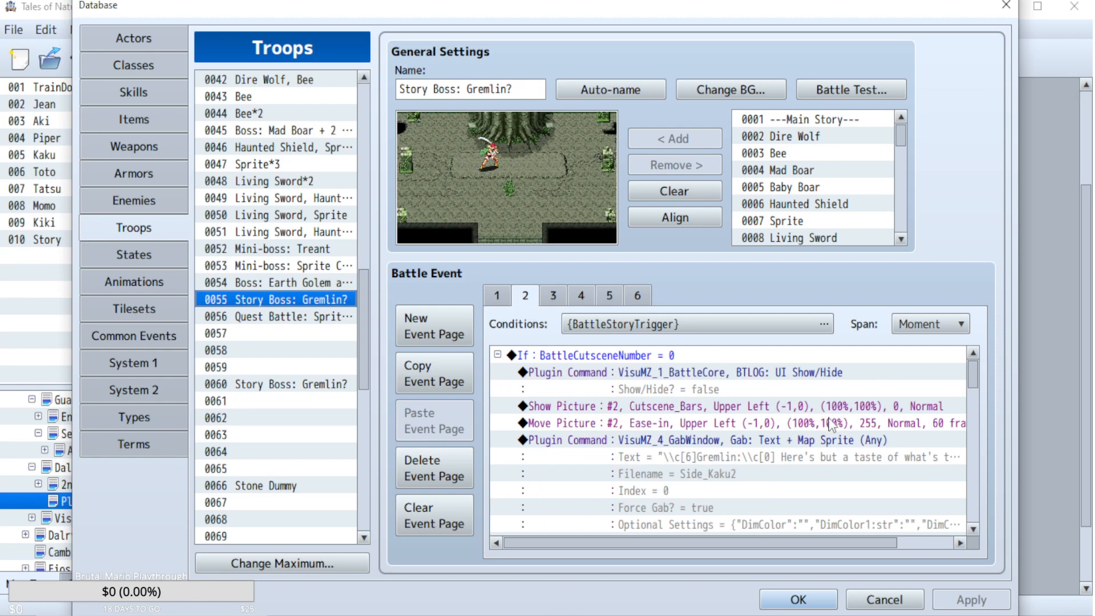
{"action": "scroll", "coordinate": [787, 458], "scroll_direction": "down", "scroll_amount": 3}
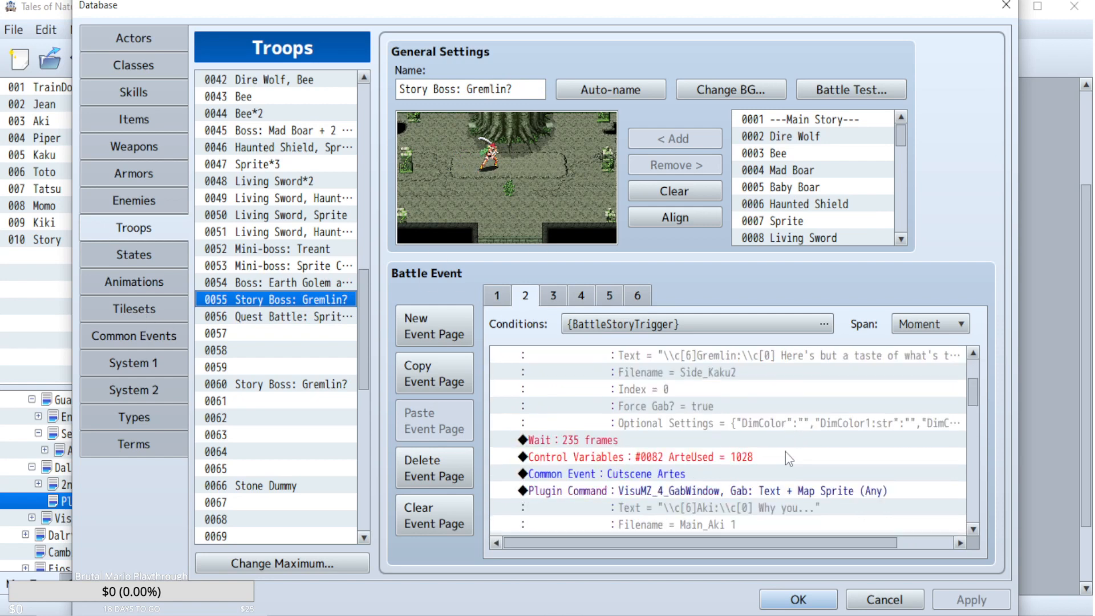
{"action": "scroll", "coordinate": [787, 458], "scroll_direction": "up", "scroll_amount": 2}
{"action": "left_click", "coordinate": [793, 393]}
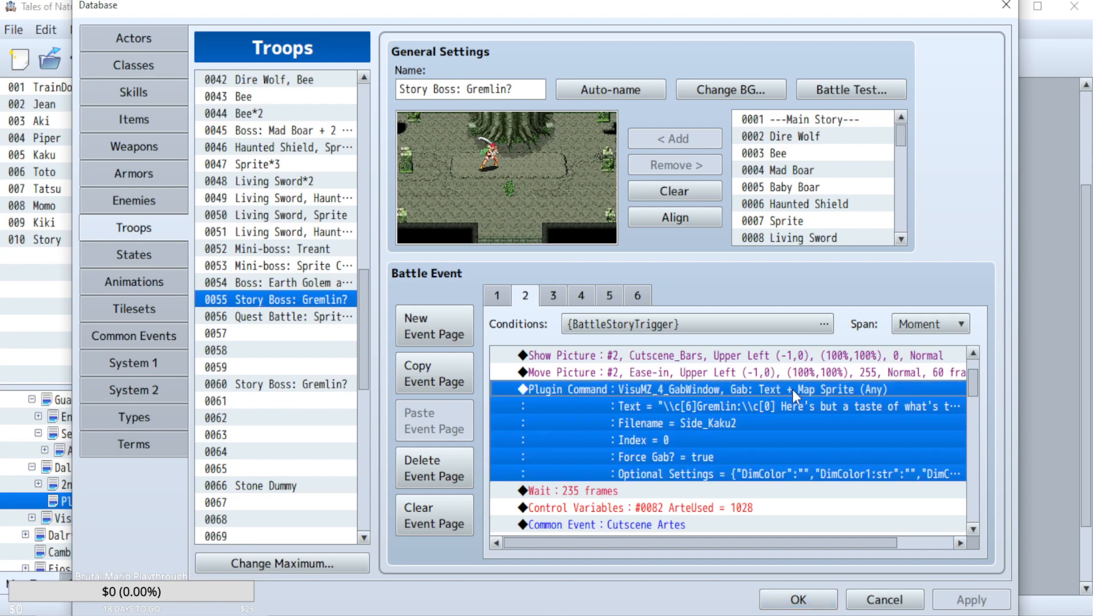
{"action": "double_click", "coordinate": [793, 393]}
{"action": "left_click", "coordinate": [801, 381]}
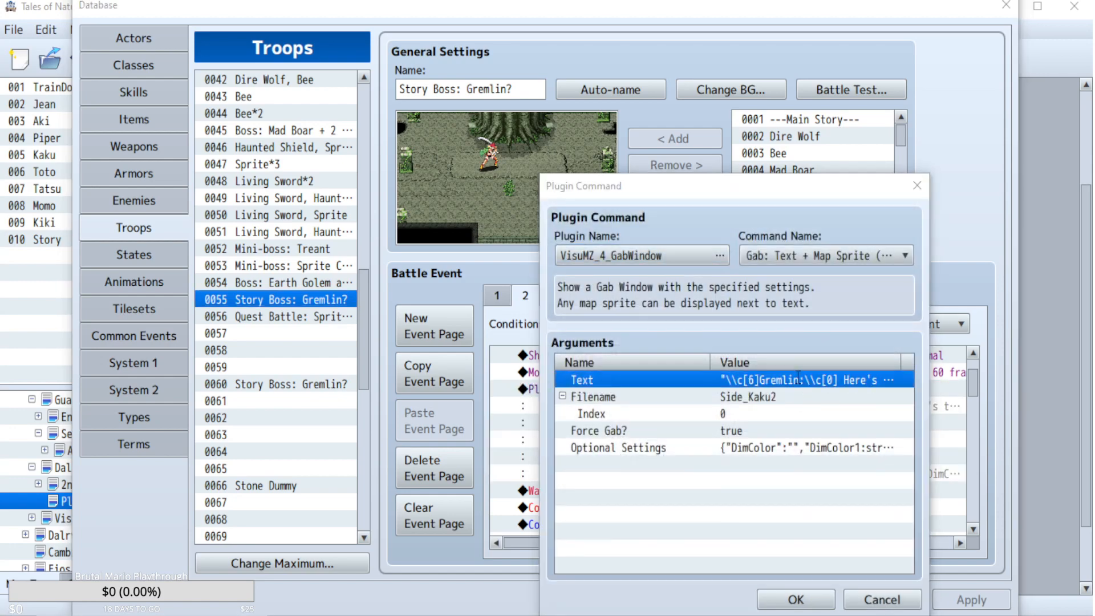
{"action": "double_click", "coordinate": [801, 381]}
{"action": "left_click", "coordinate": [870, 539]}
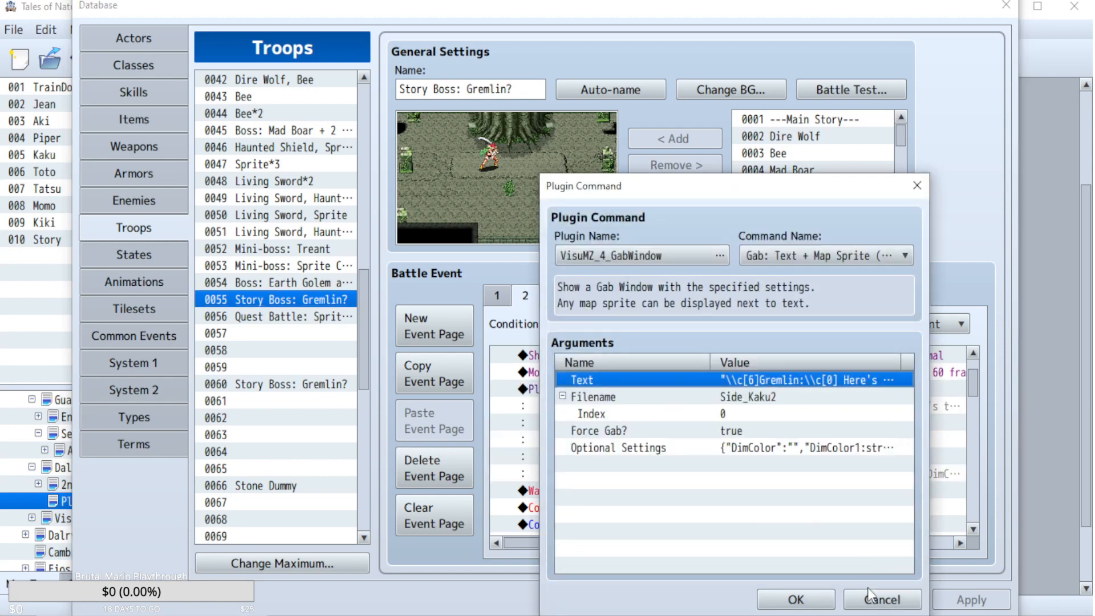
{"action": "left_click", "coordinate": [878, 599]}
{"action": "left_click", "coordinate": [497, 296]}
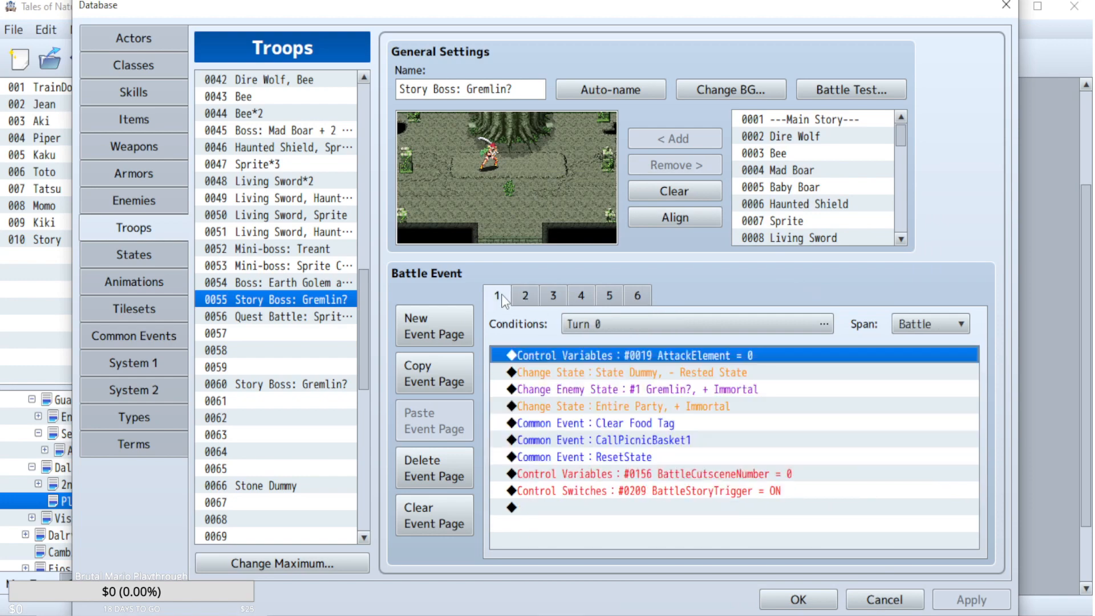
{"action": "left_click", "coordinate": [842, 90]}
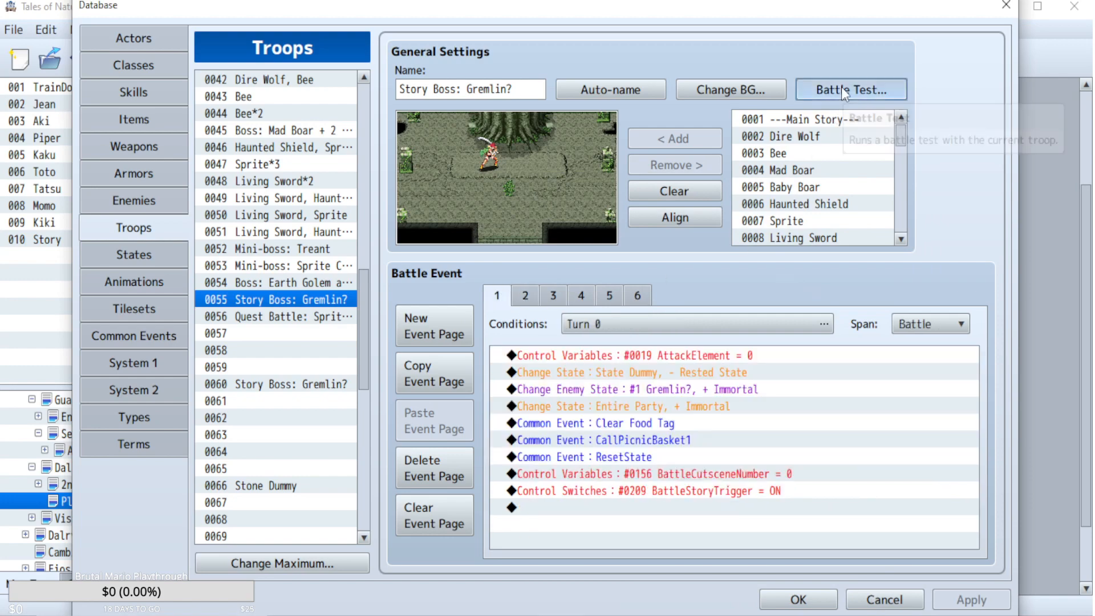
{"action": "left_click", "coordinate": [705, 453]}
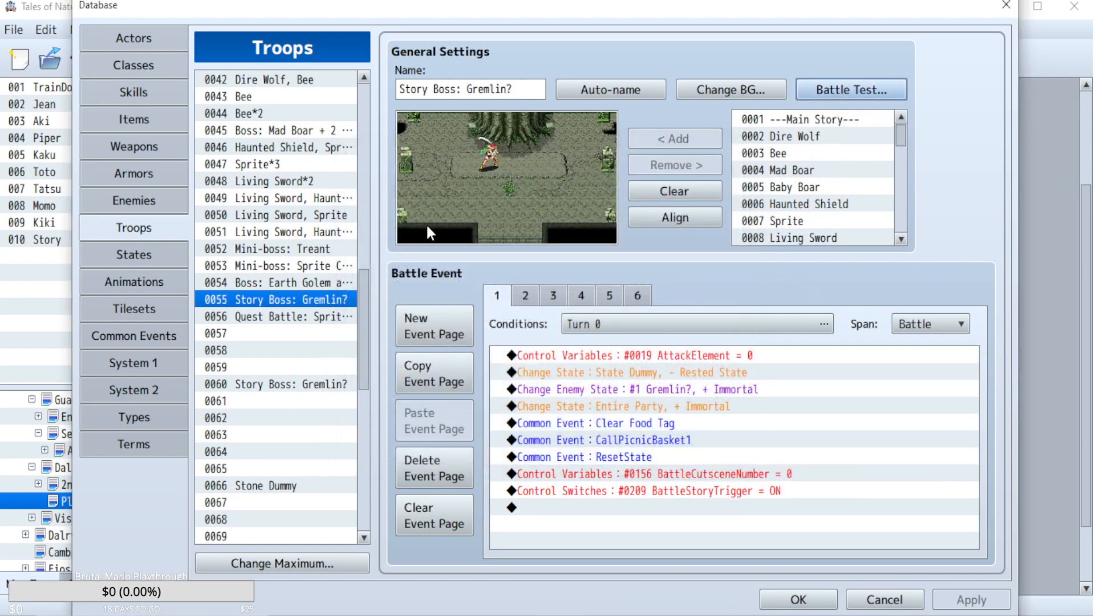
{"action": "left_click", "coordinate": [886, 87]}
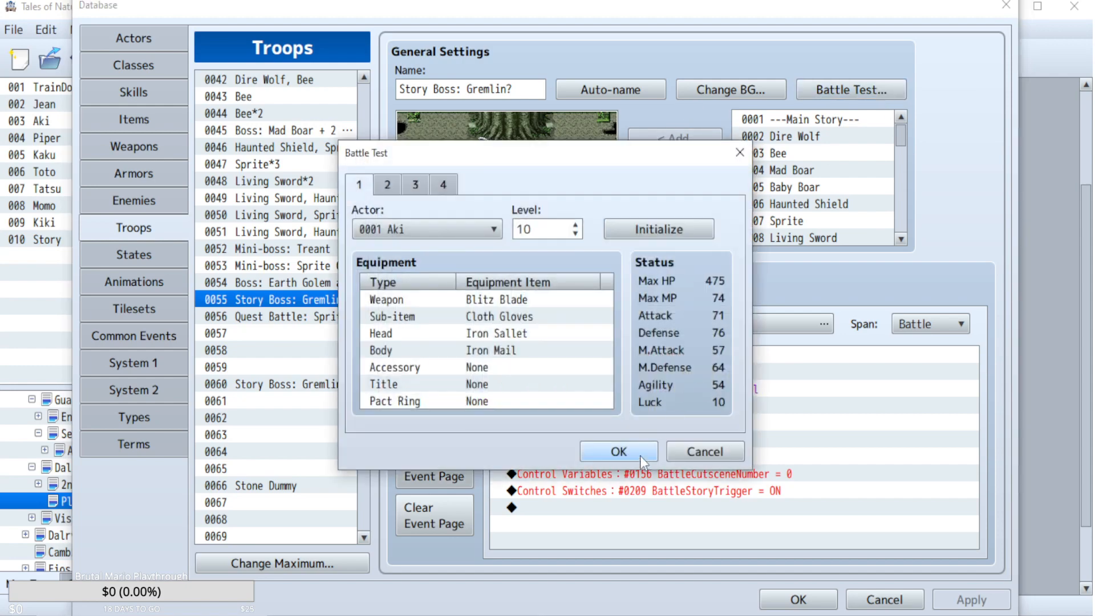
{"action": "left_click", "coordinate": [699, 453]}
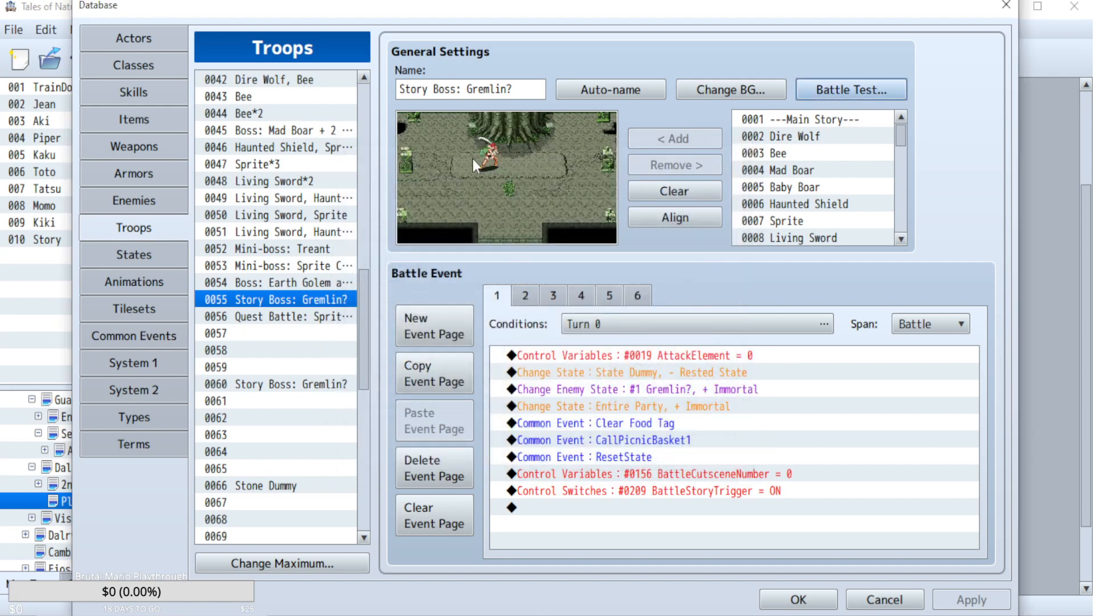
{"action": "left_click", "coordinate": [527, 297]}
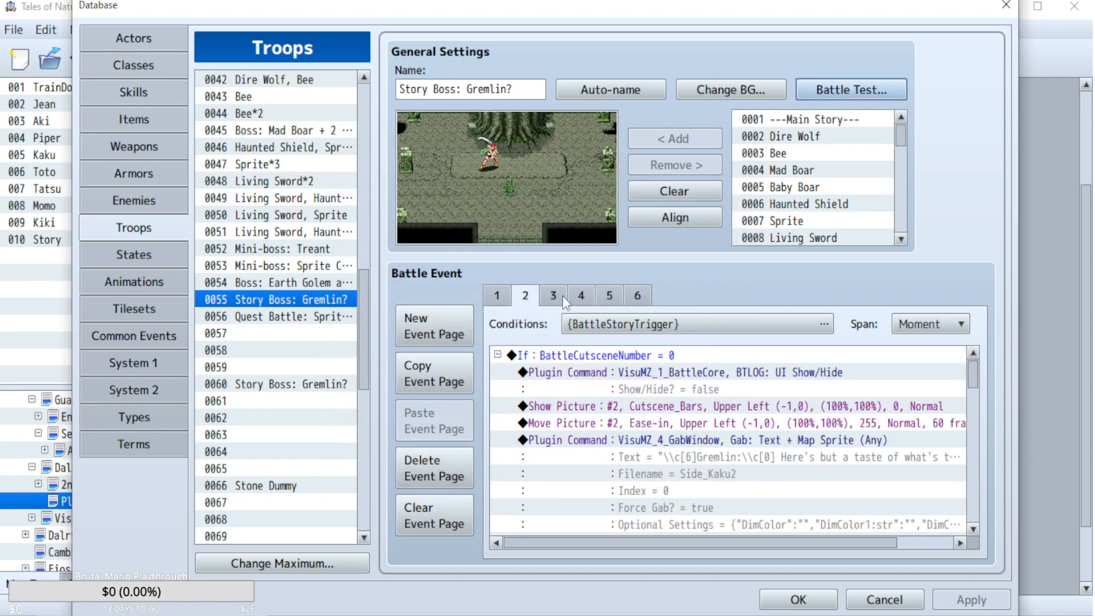
{"action": "left_click", "coordinate": [128, 341]}
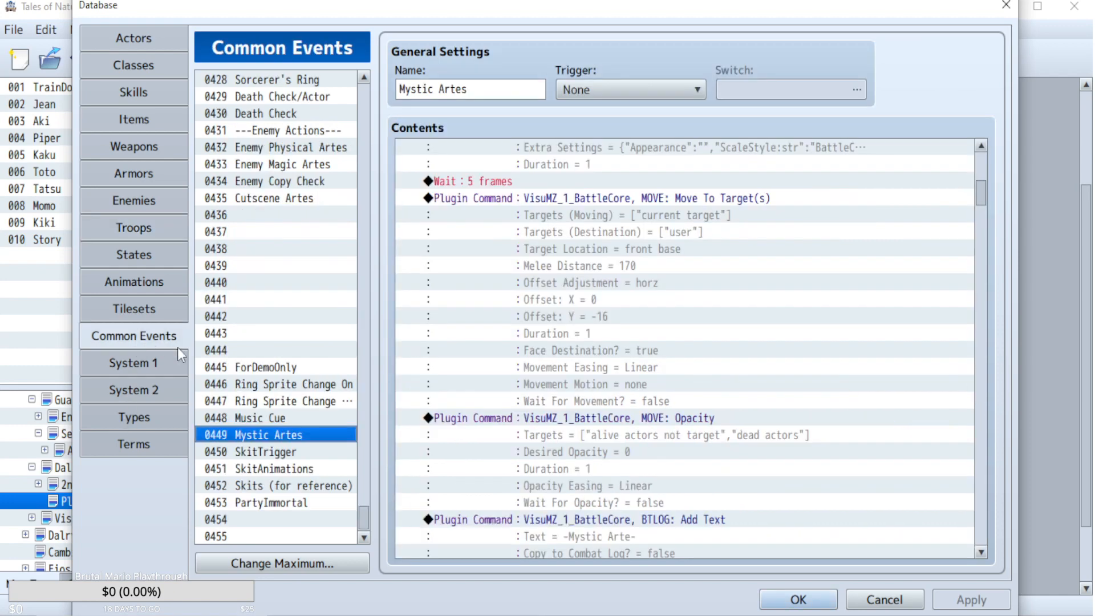
{"action": "left_click", "coordinate": [128, 228]}
- Run the battle test of troop 0055 Story Boss: Gremlin? and advance through the Altered Artes tutorial and the Gale notice
{"action": "left_click", "coordinate": [851, 90]}
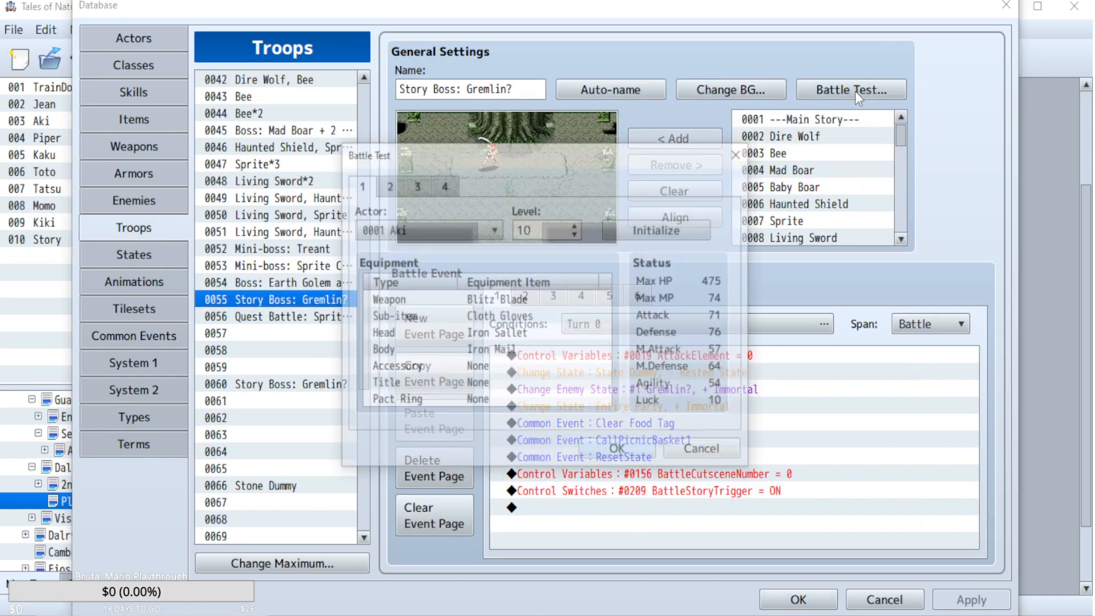
{"action": "left_click", "coordinate": [628, 457]}
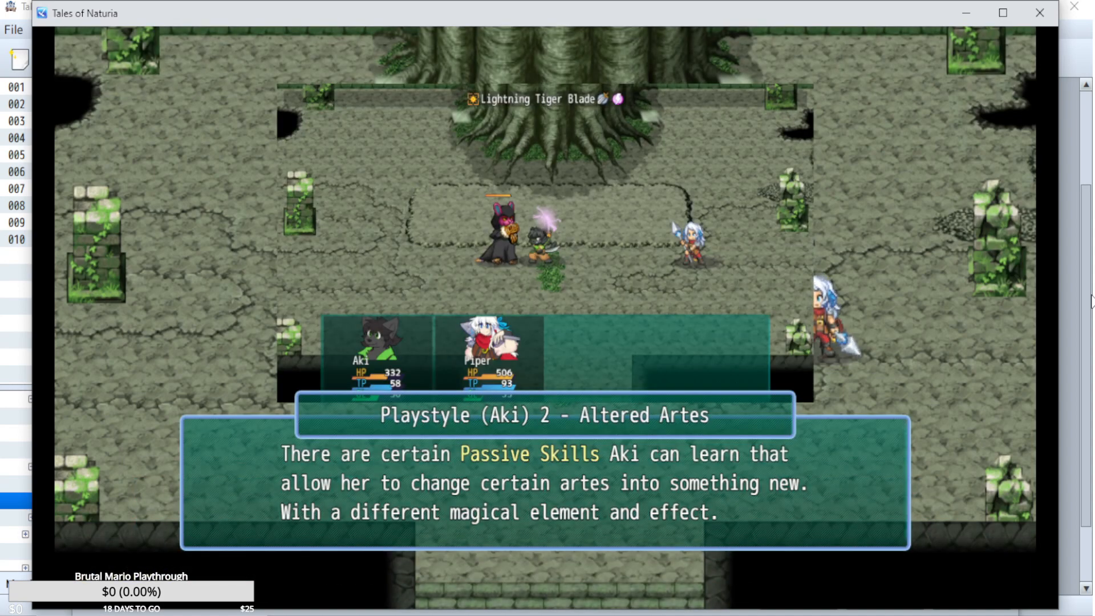
{"action": "key", "text": "Return"}
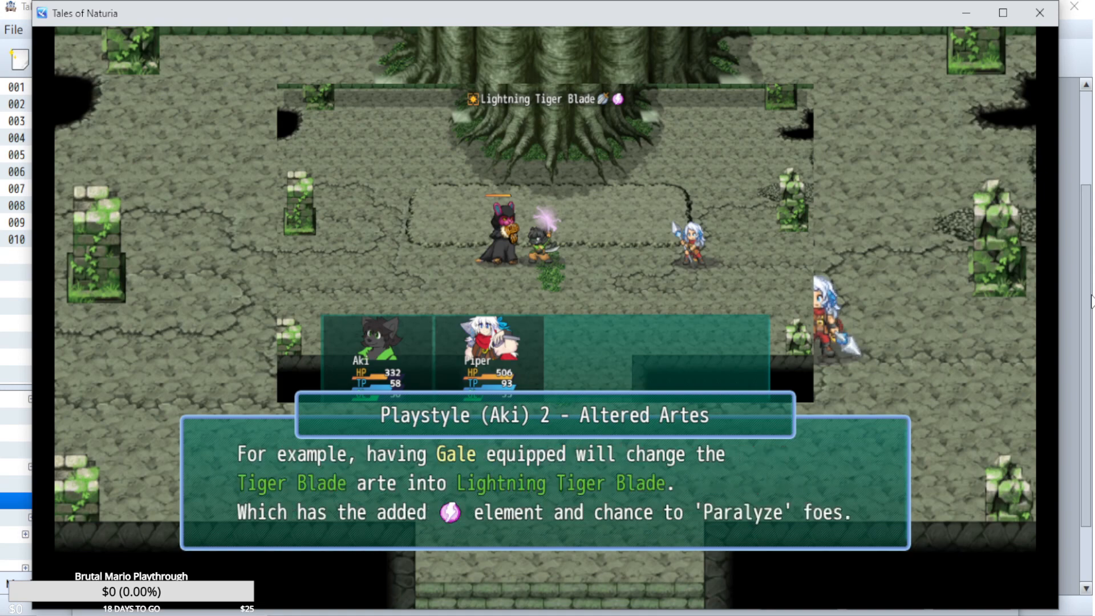
{"action": "key", "text": "Return"}
{"action": "key", "text": "Return"}
{"action": "key", "text": "Return"}
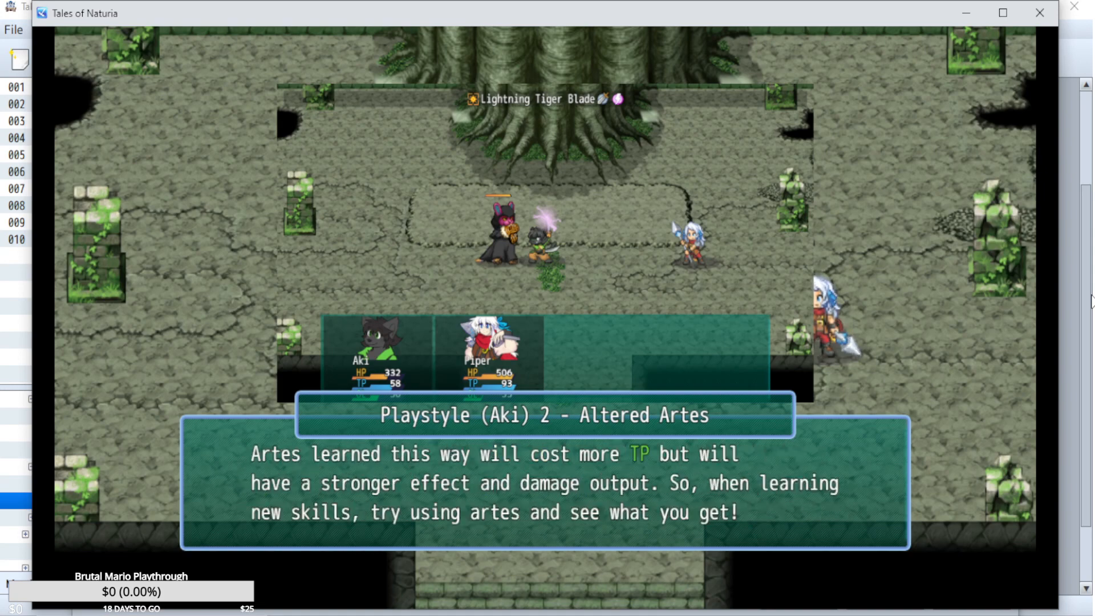
{"action": "key", "text": "Return"}
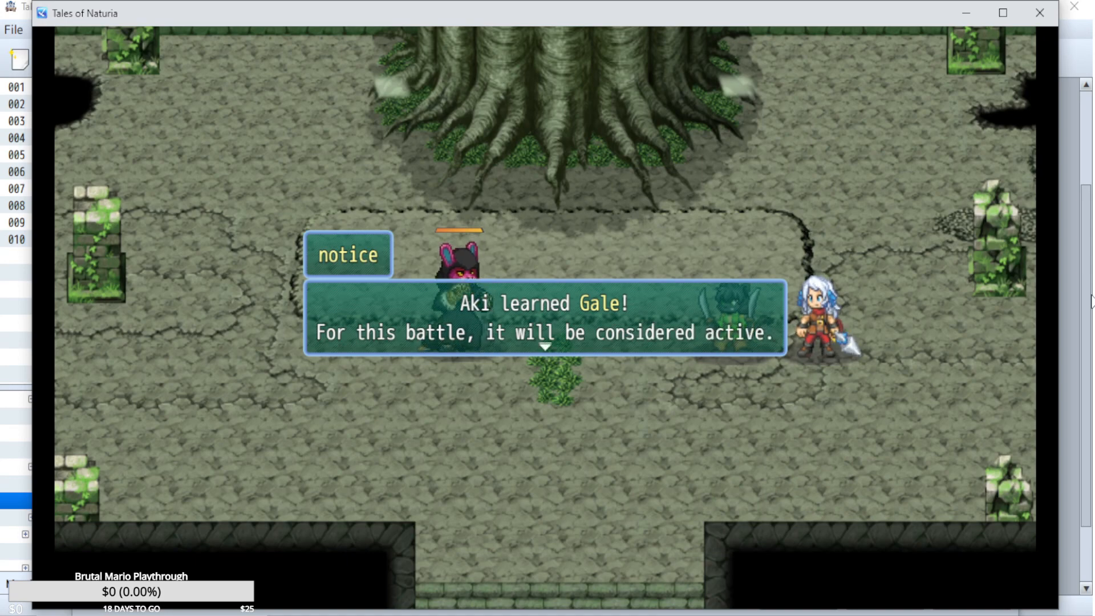
{"action": "key", "text": "Return"}
- Have Aki use Tiger Blade on Gremlin? and Piper guard for one turn to check the party's HP, closing the battle test
{"action": "key", "text": "Down"}
{"action": "key", "text": "Return"}
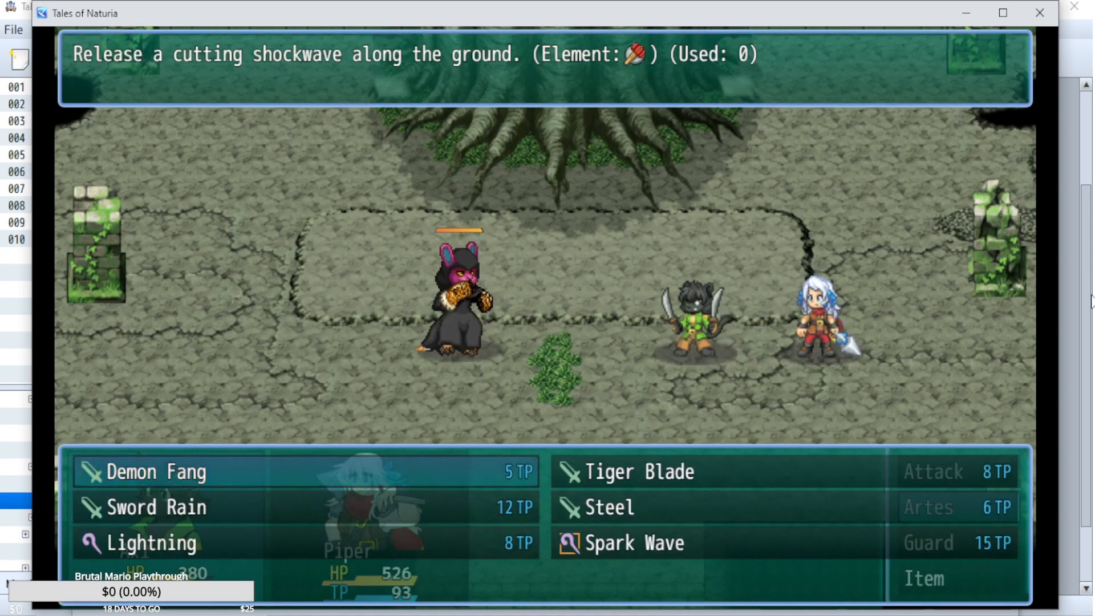
{"action": "key", "text": "Down"}
{"action": "key", "text": "Right"}
{"action": "key", "text": "Up"}
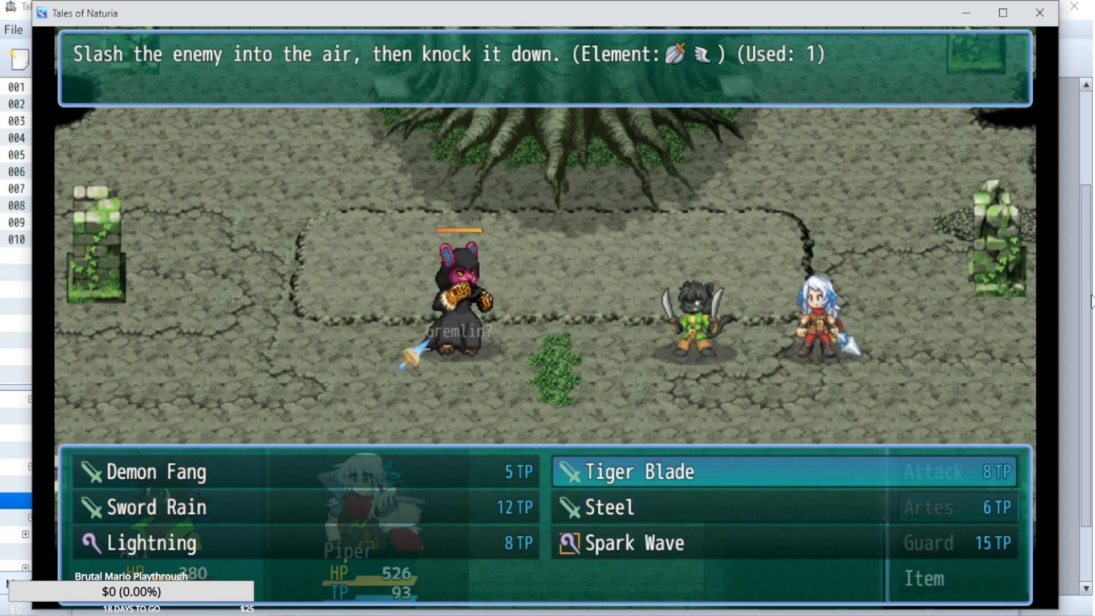
{"action": "key", "text": "Return"}
{"action": "key", "text": "Down"}
{"action": "key", "text": "Down"}
{"action": "key", "text": "Down"}
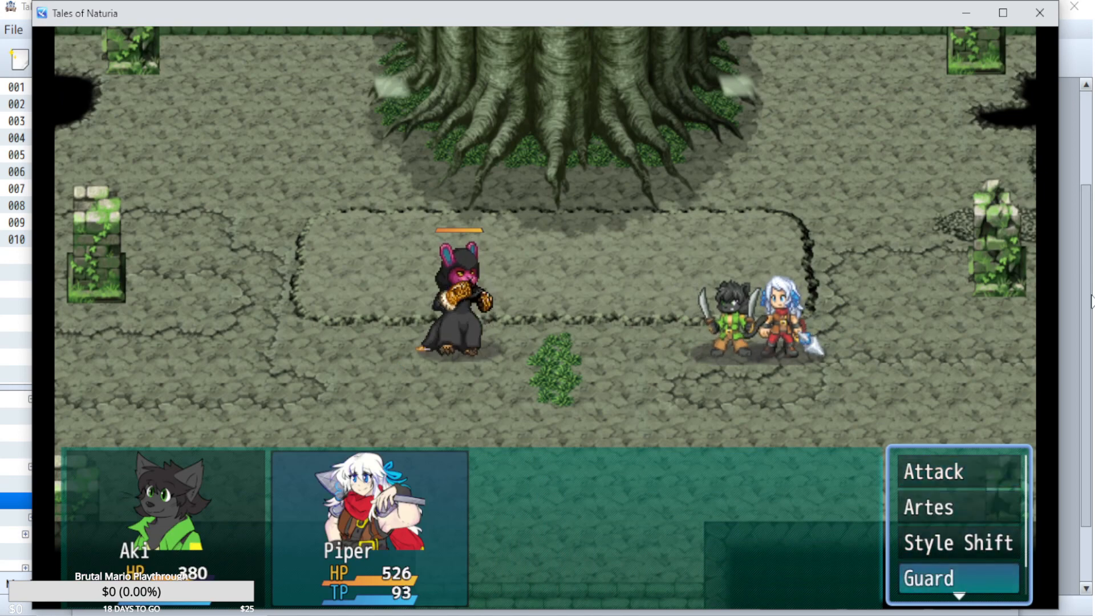
{"action": "key", "text": "Return"}
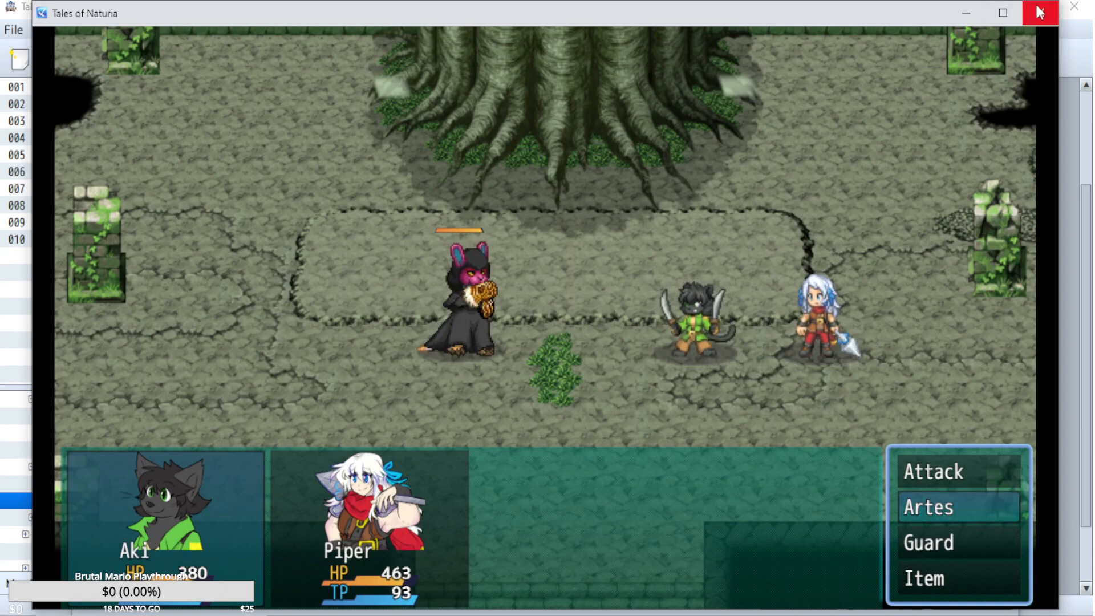
{"action": "key", "text": "alt+F4"}
- Compare the action patterns of enemies 0013 Gremlin? and 0017 Gremlin?
{"action": "left_click", "coordinate": [149, 93]}
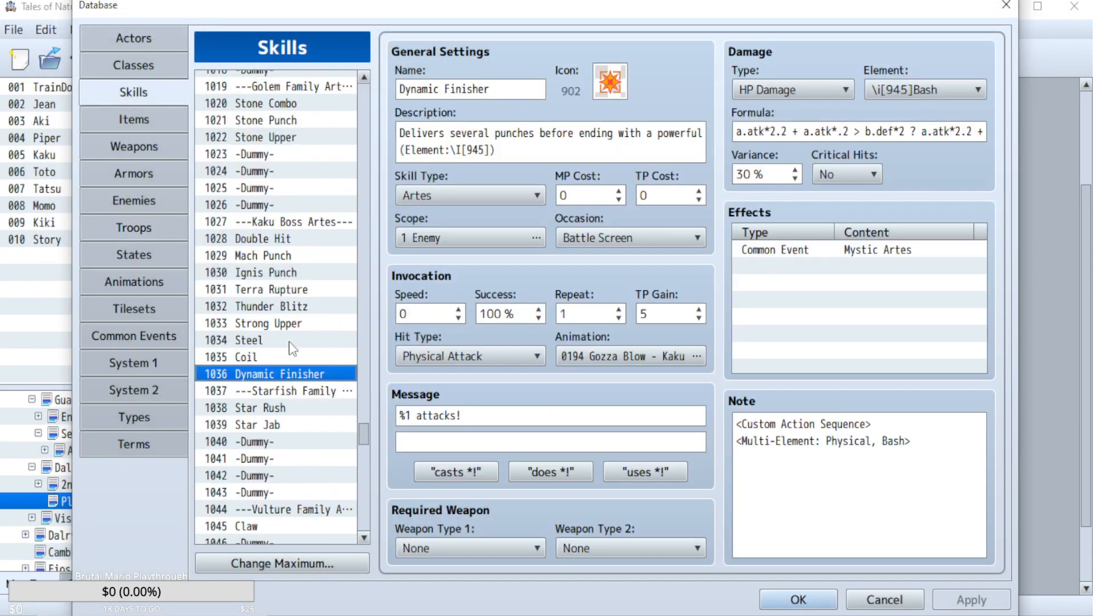
{"action": "left_click", "coordinate": [152, 204]}
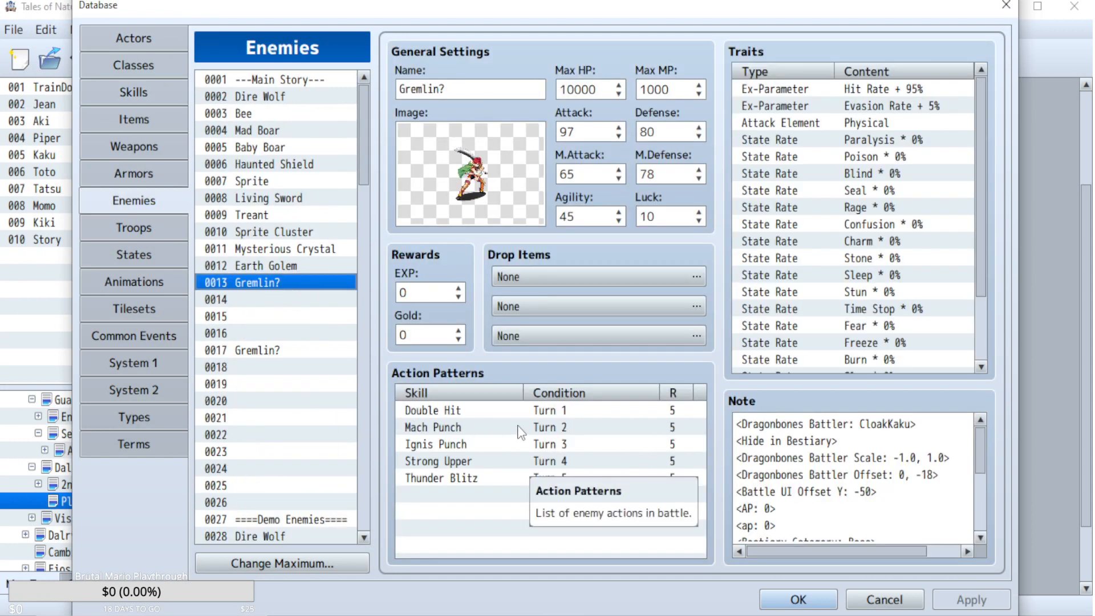
{"action": "left_click_drag", "start_coordinate": [479, 416], "coordinate": [456, 494]}
{"action": "left_click", "coordinate": [269, 352]}
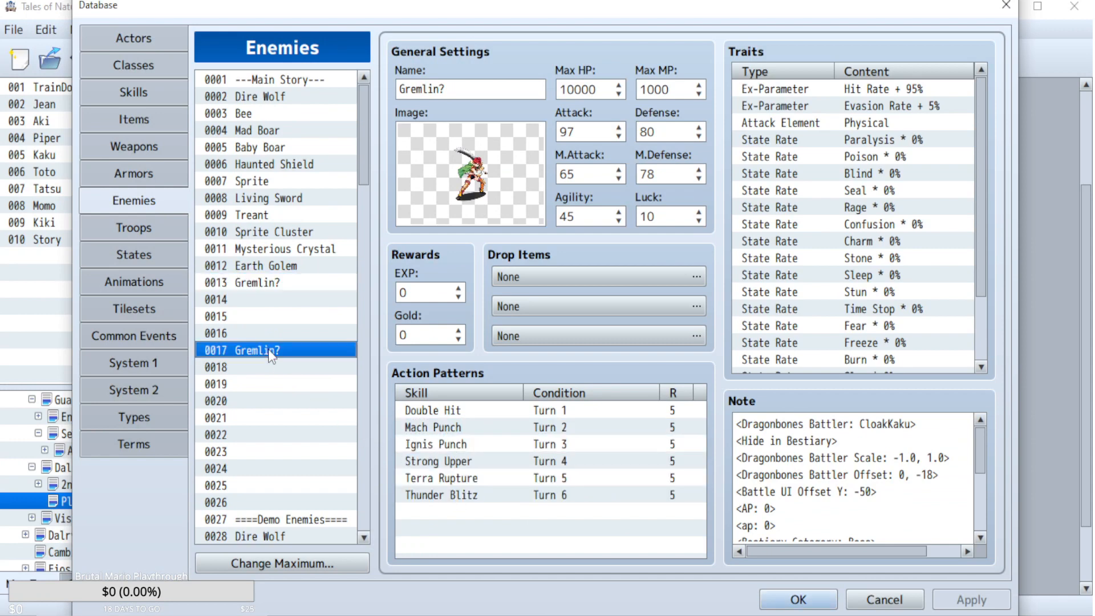
- Review the battle event pages of troop 0055 Story Boss: Gremlin? and copy its Turn 6 event page 6
{"action": "left_click", "coordinate": [158, 228]}
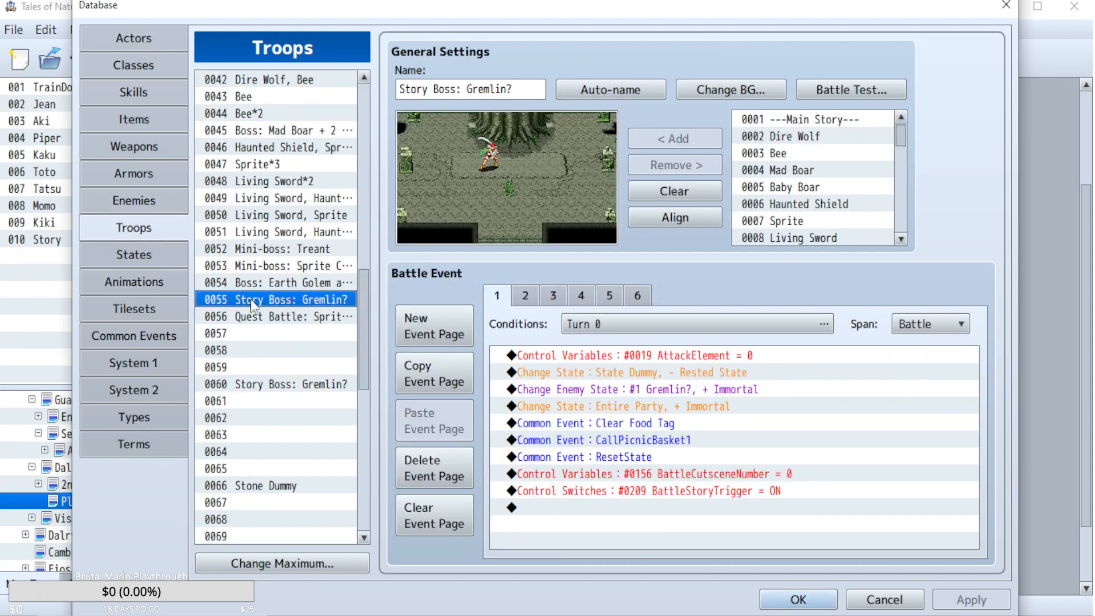
{"action": "left_click", "coordinate": [639, 298]}
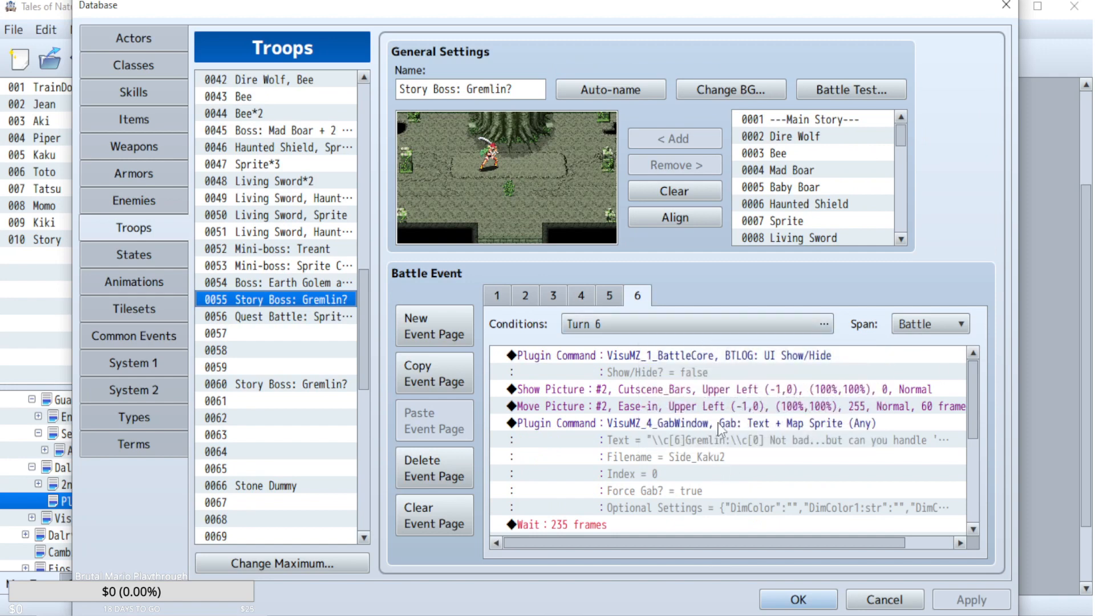
{"action": "left_click", "coordinate": [527, 295]}
{"action": "left_click", "coordinate": [553, 296]}
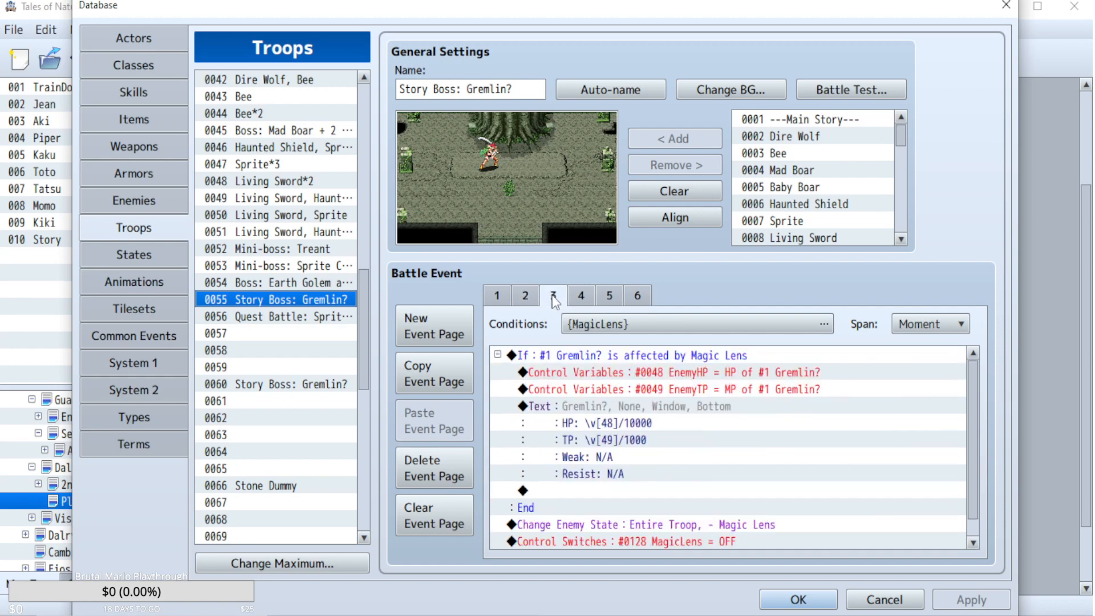
{"action": "left_click", "coordinate": [501, 294]}
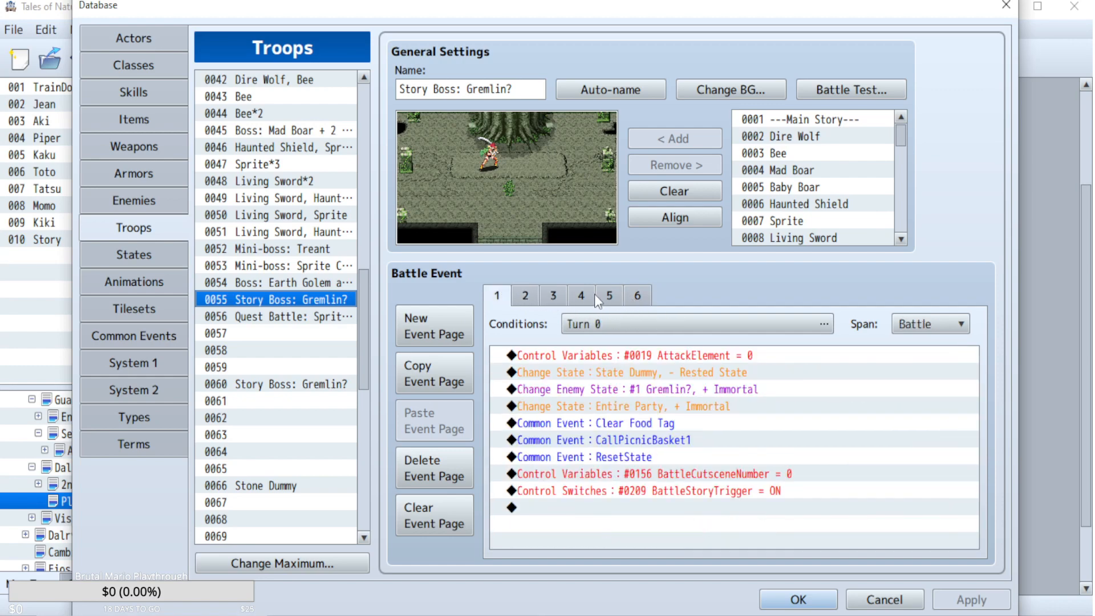
{"action": "left_click", "coordinate": [638, 297]}
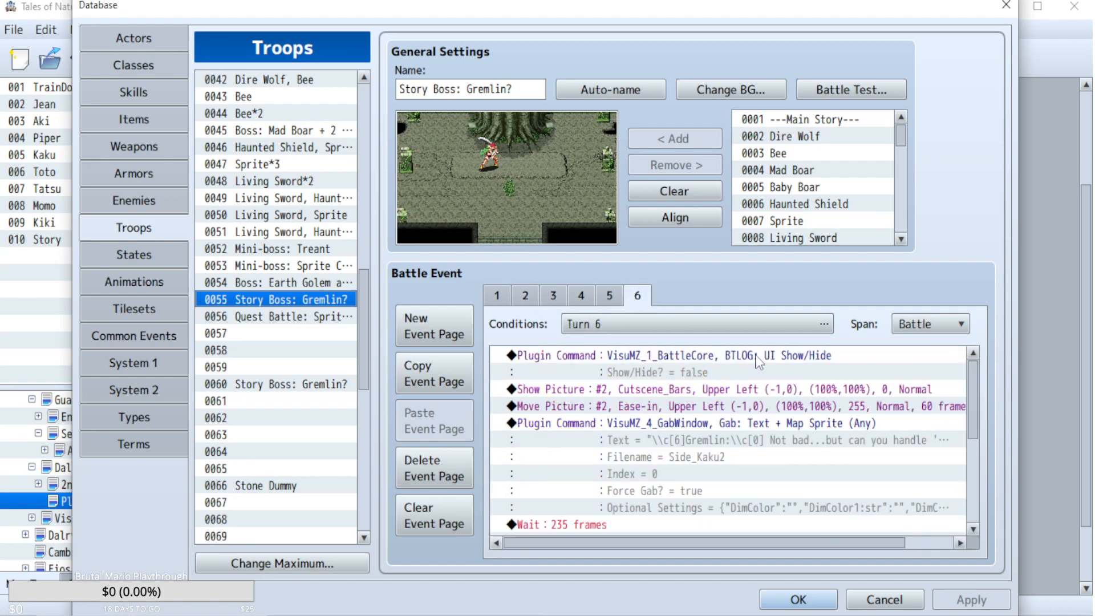
{"action": "left_click", "coordinate": [446, 384]}
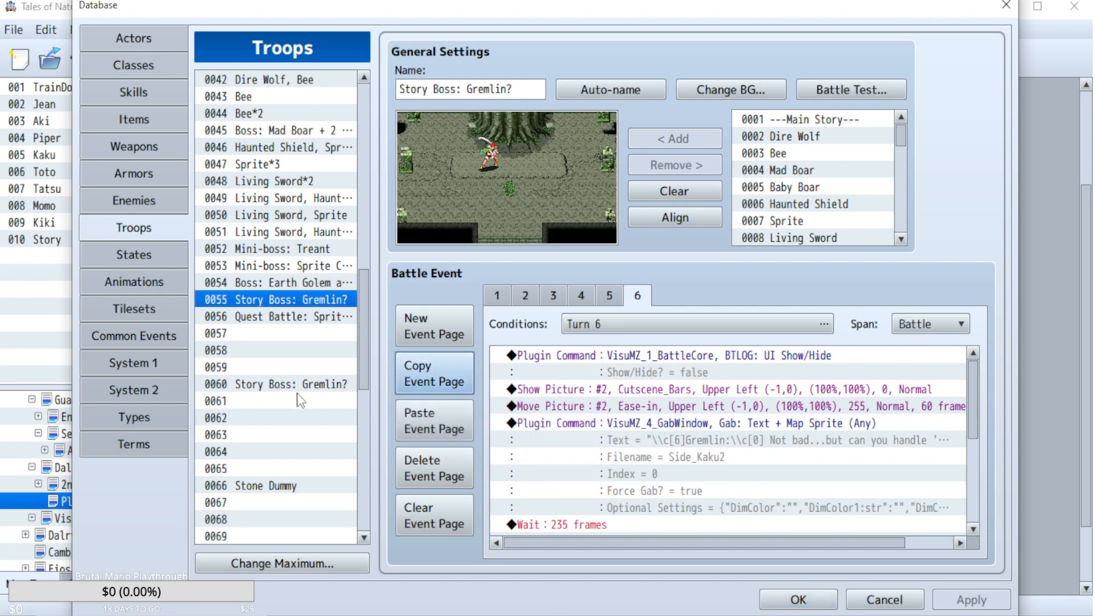
- Paste the copied event page into troop 0060 Story Boss: Gremlin? and set its page 6 condition to Turn 8
{"action": "left_click", "coordinate": [299, 385]}
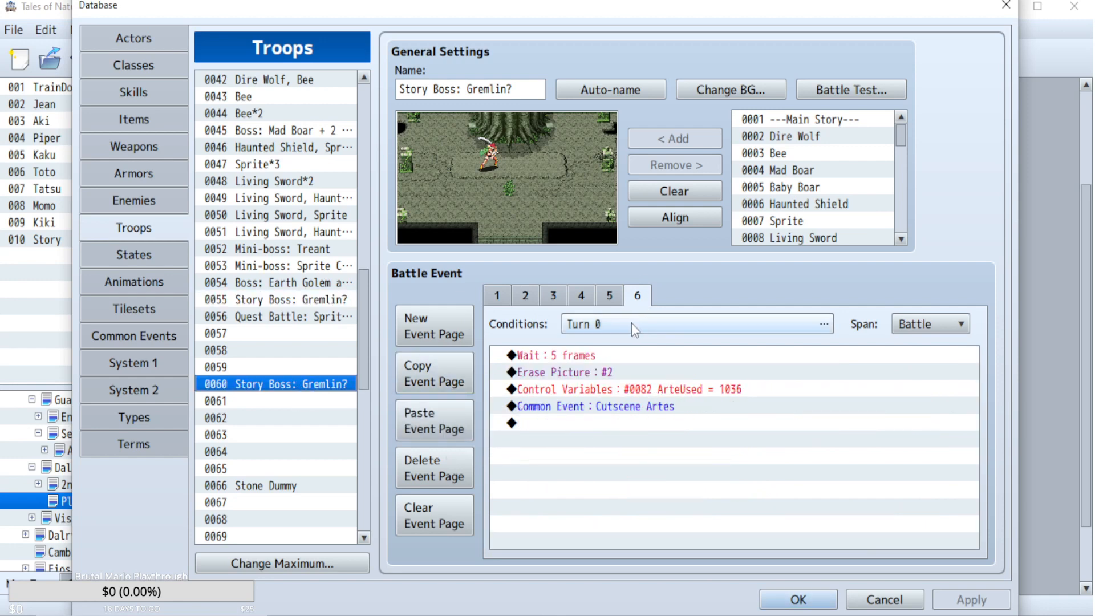
{"action": "left_click", "coordinate": [459, 419]}
{"action": "double_click", "coordinate": [645, 335]}
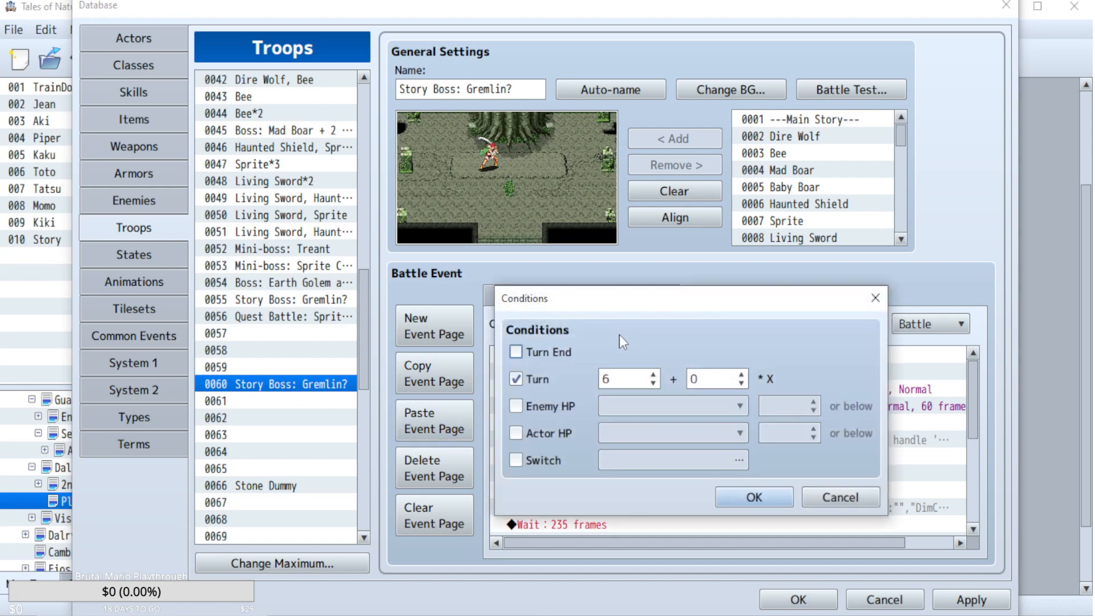
{"action": "left_click", "coordinate": [826, 491]}
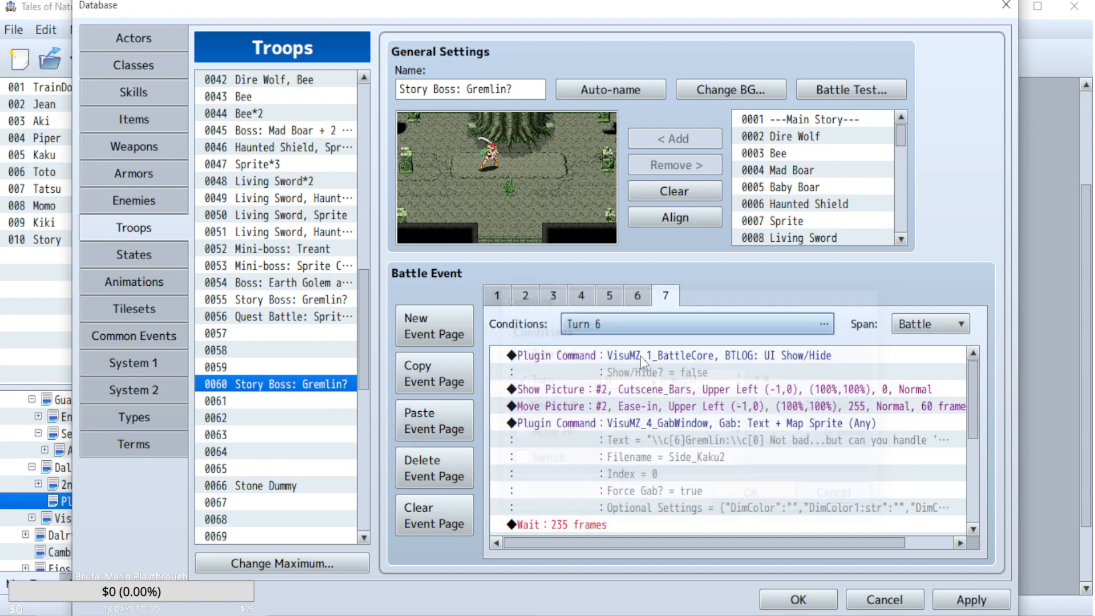
{"action": "left_click", "coordinate": [634, 298]}
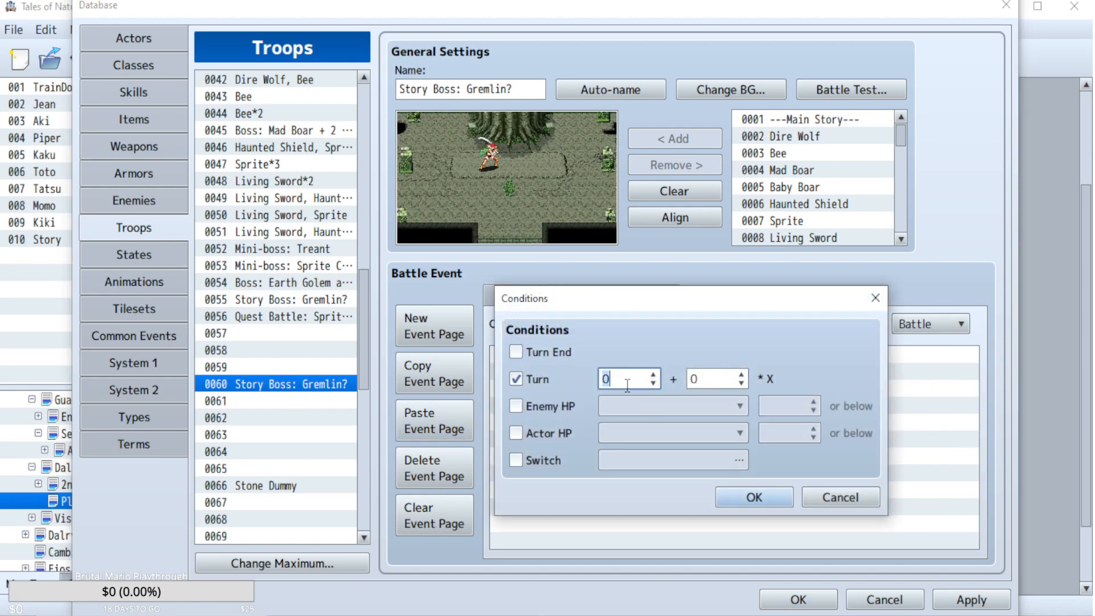
{"action": "type", "text": "8"}
{"action": "left_click", "coordinate": [762, 491]}
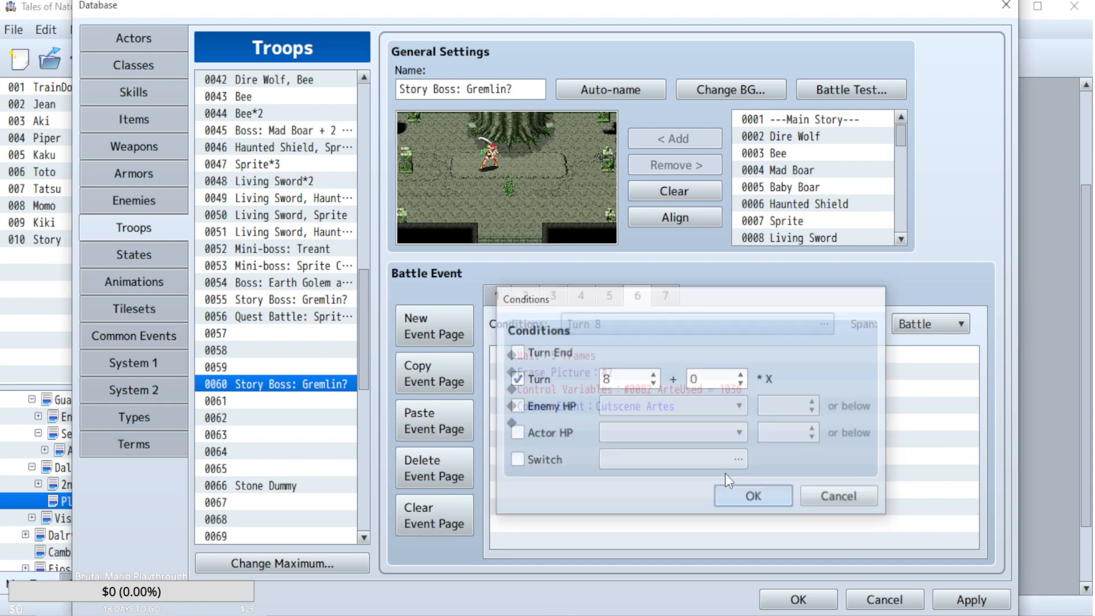
- Set the condition of troop 0060's pasted page 7 to Turn 0 and apply the database changes
{"action": "left_click", "coordinate": [661, 296]}
{"action": "double_click", "coordinate": [649, 321]}
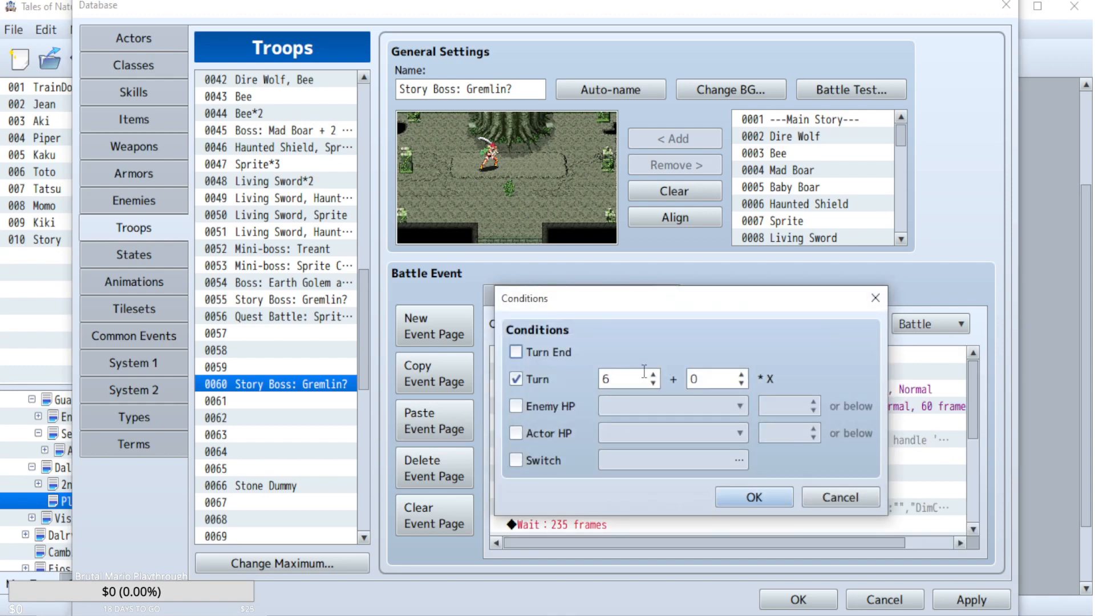
{"action": "type", "text": "0"}
{"action": "left_click", "coordinate": [764, 491]}
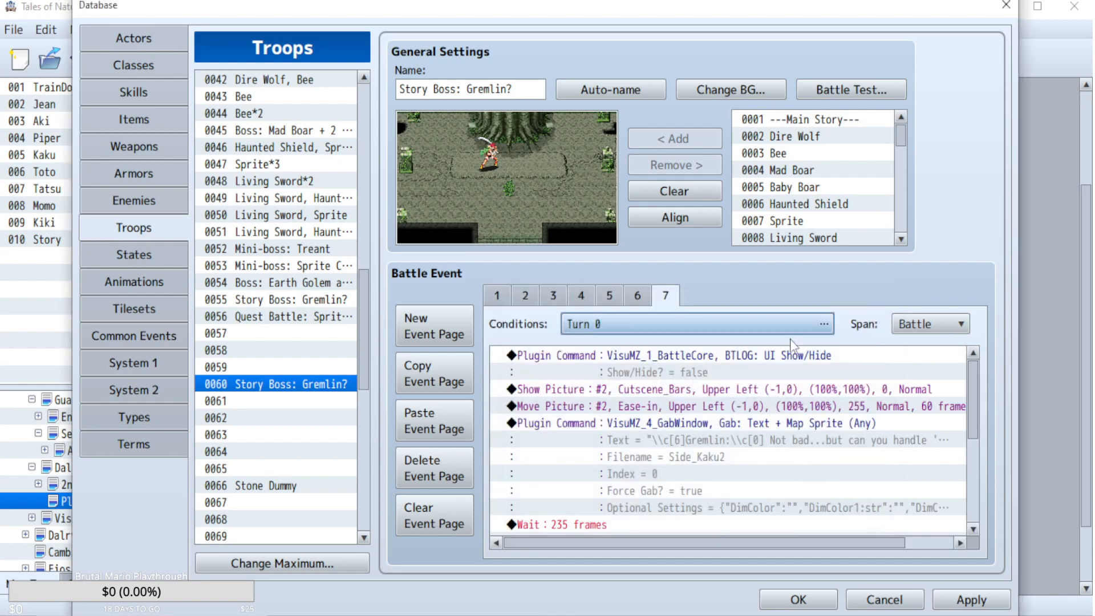
{"action": "left_click", "coordinate": [950, 601]}
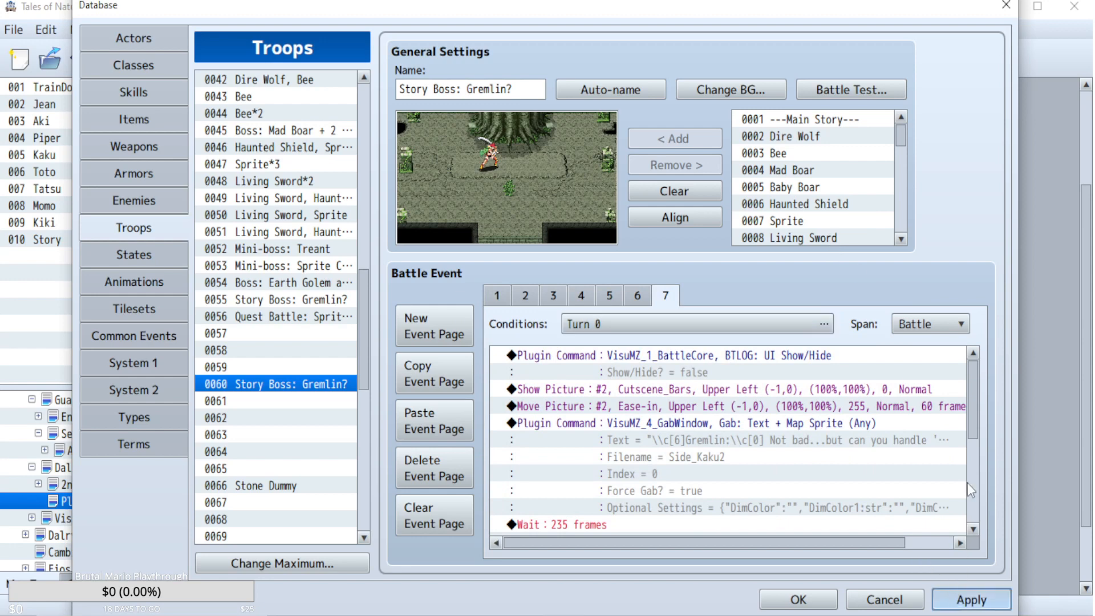
- Set variable #0082 ArteUsed to 1036 in the Control Variables command on troop 0060's page 7
{"action": "left_click_drag", "start_coordinate": [973, 389], "coordinate": [971, 482]}
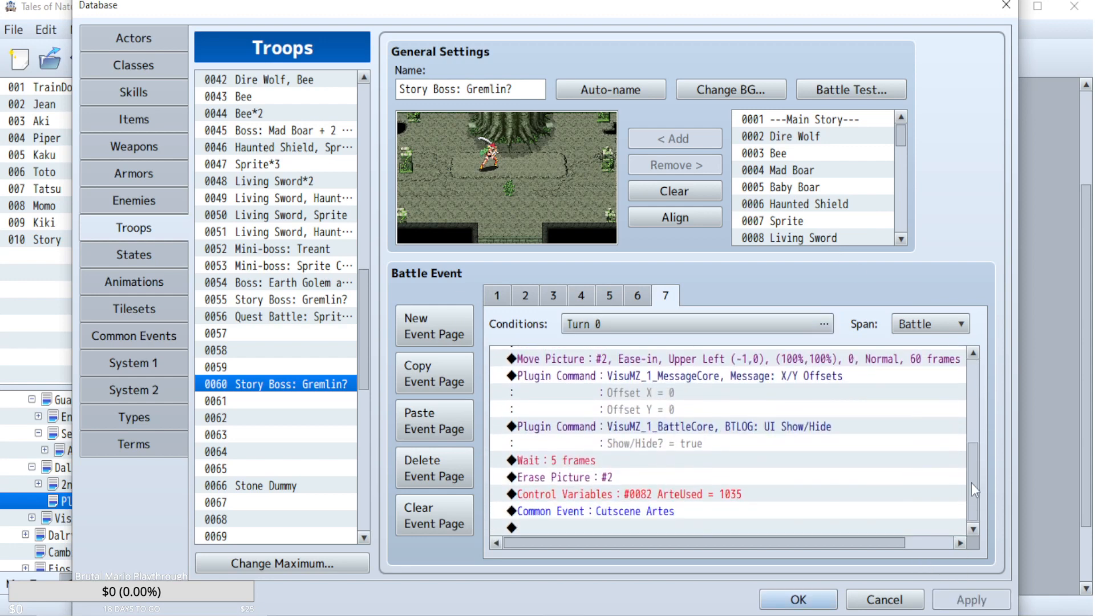
{"action": "double_click", "coordinate": [730, 494]}
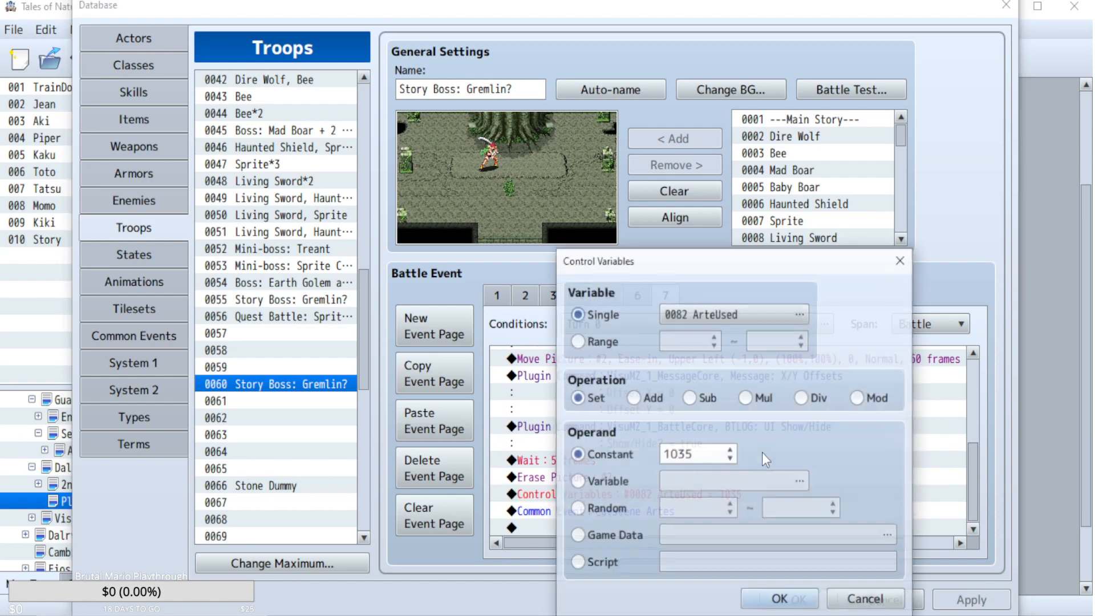
{"action": "double_click", "coordinate": [689, 456]}
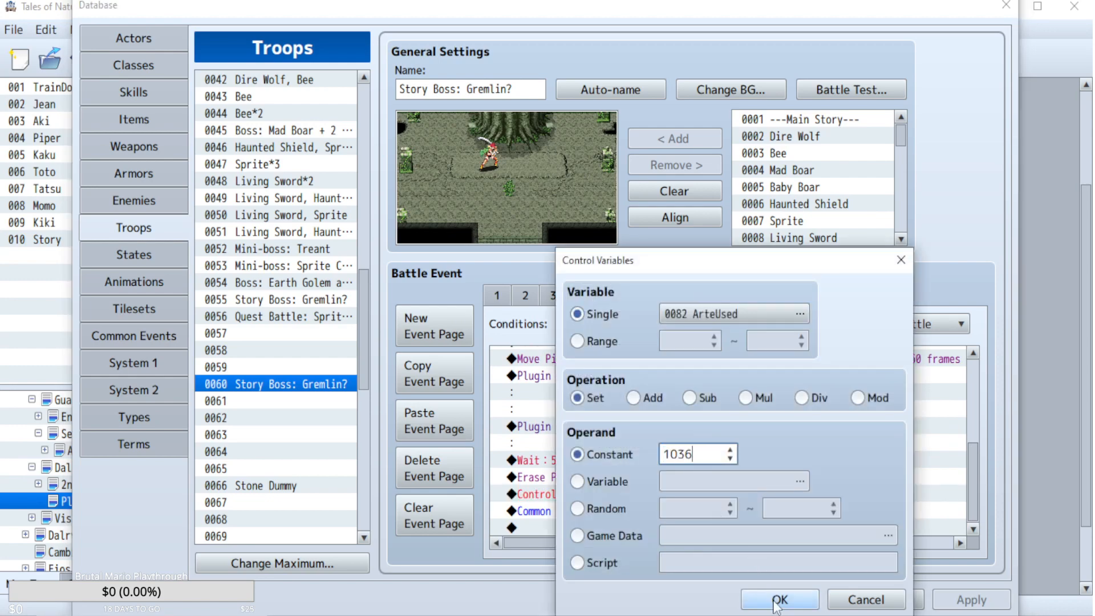
{"action": "type", "text": "1036"}
{"action": "left_click", "coordinate": [779, 600]}
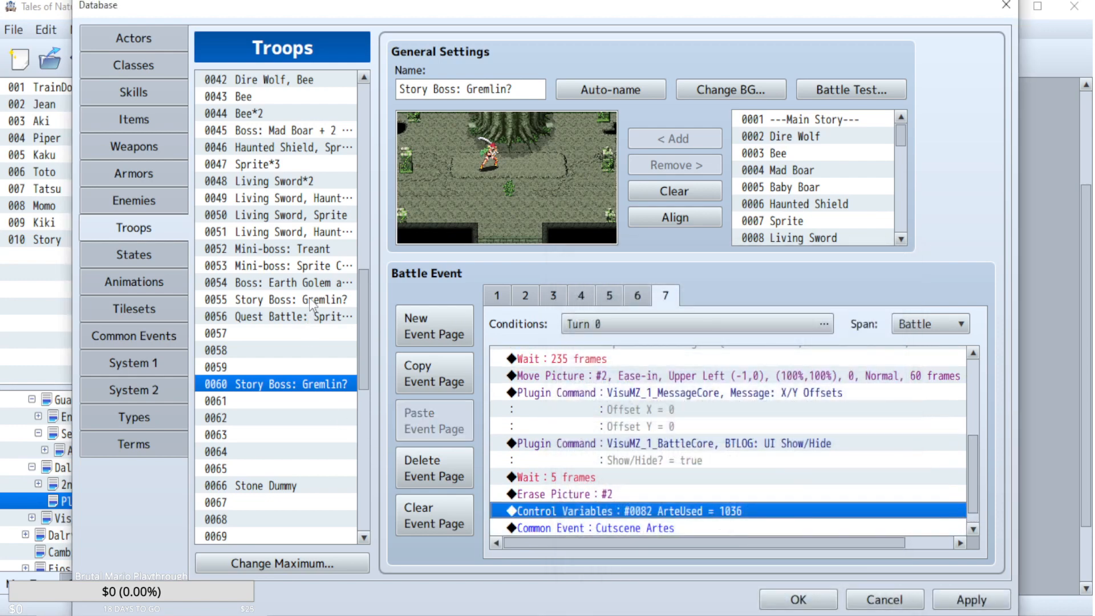
- Replace the ArteUsed command on page 6 of troop 0055 Story Boss: Gremlin? with the ArteUsed = 1036 version and apply
{"action": "left_click", "coordinate": [311, 301]}
{"action": "scroll", "coordinate": [950, 525], "scroll_direction": "down", "scroll_amount": 5}
{"action": "left_click", "coordinate": [748, 495]}
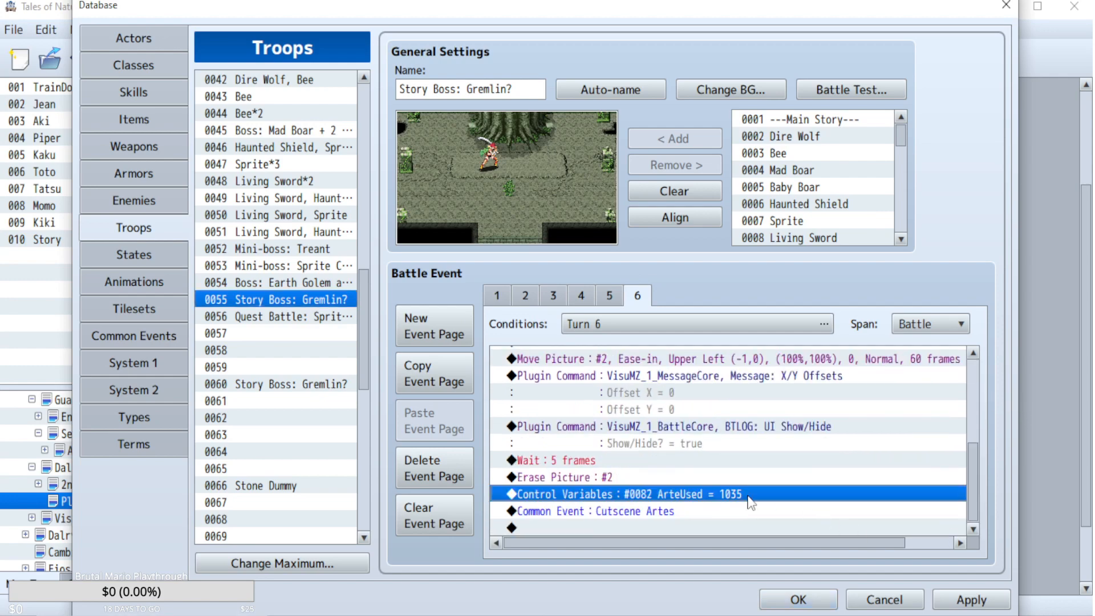
{"action": "key", "text": "Delete"}
{"action": "key", "text": "ctrl+v"}
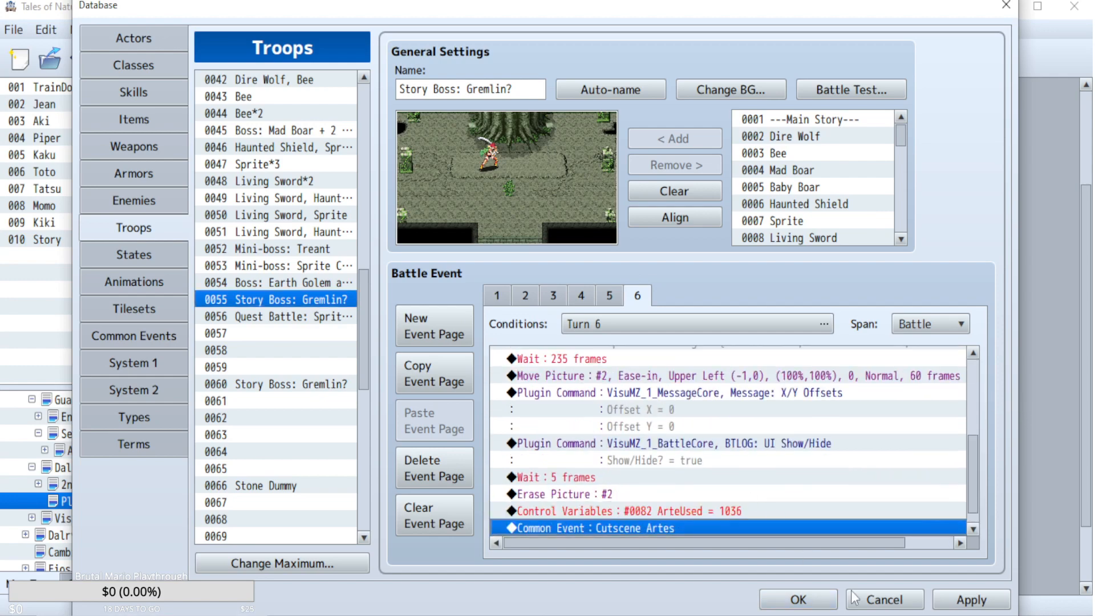
{"action": "left_click", "coordinate": [959, 608]}
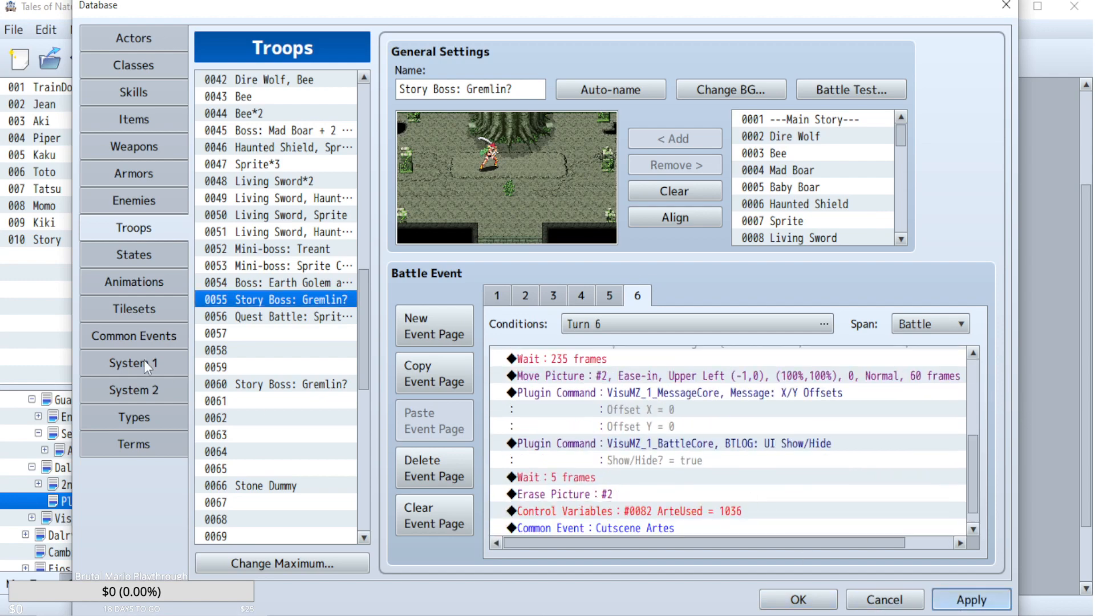
- Run the battle test of troop 0060 Story Boss: Gremlin? to watch the cutscene arte, closing the test at the command menu
{"action": "left_click", "coordinate": [246, 385]}
{"action": "left_click", "coordinate": [833, 90]}
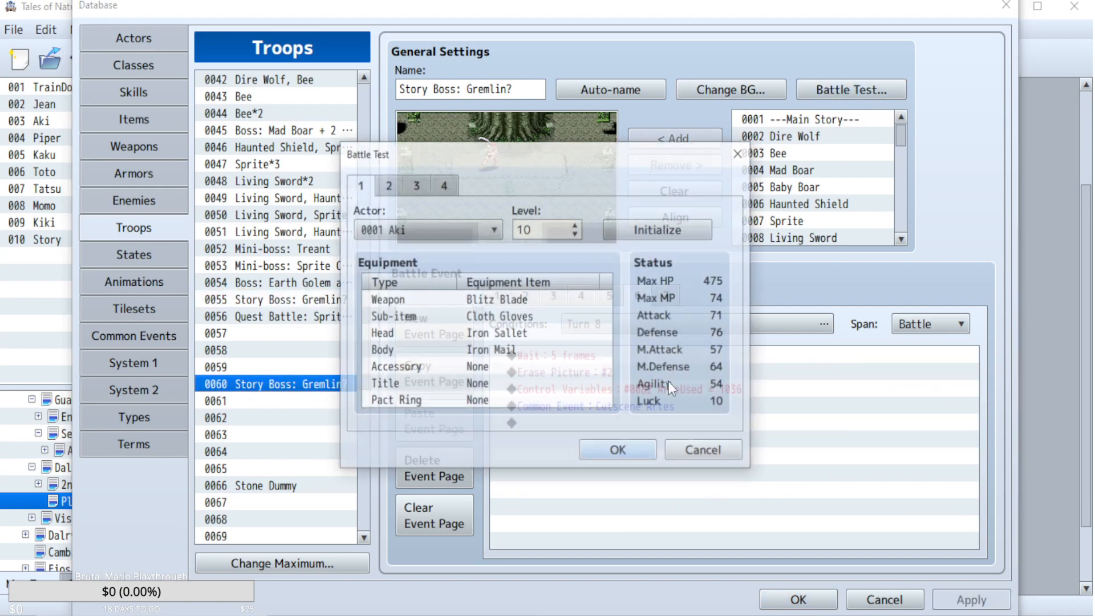
{"action": "left_click", "coordinate": [617, 448]}
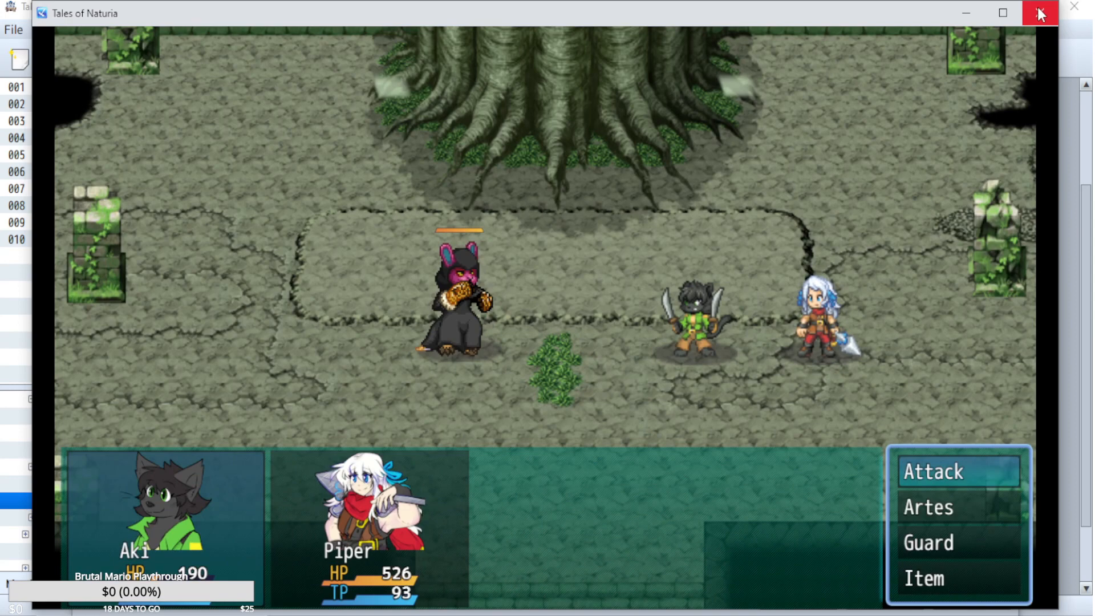
{"action": "left_click", "coordinate": [1041, 14]}
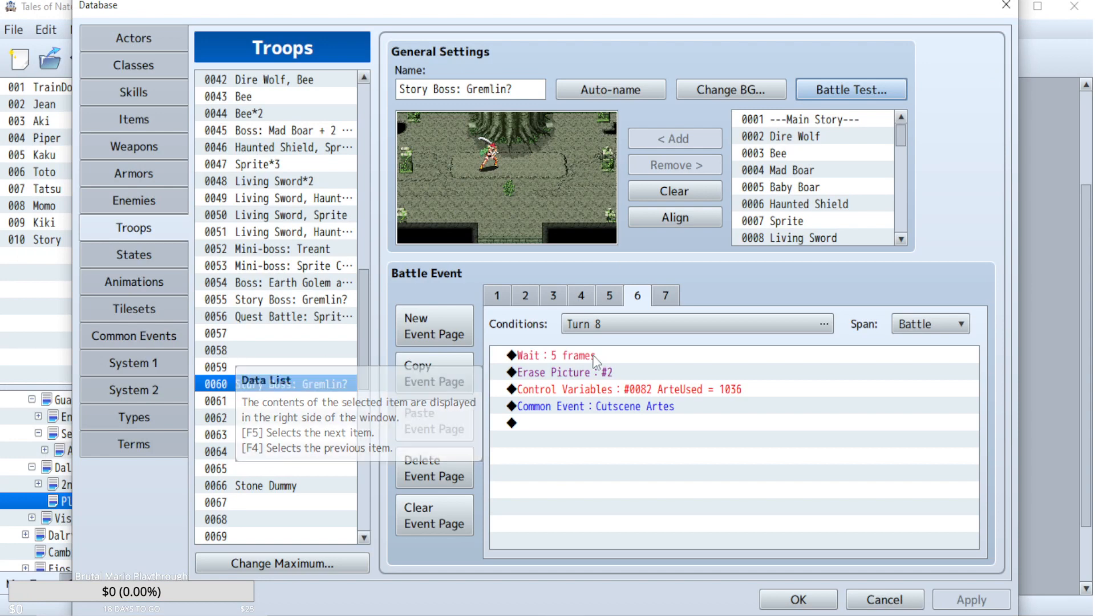
- Review the commands on troop 0060's battle event page 7, from the Gab text to the Cutscene Artes call
{"action": "left_click", "coordinate": [669, 294]}
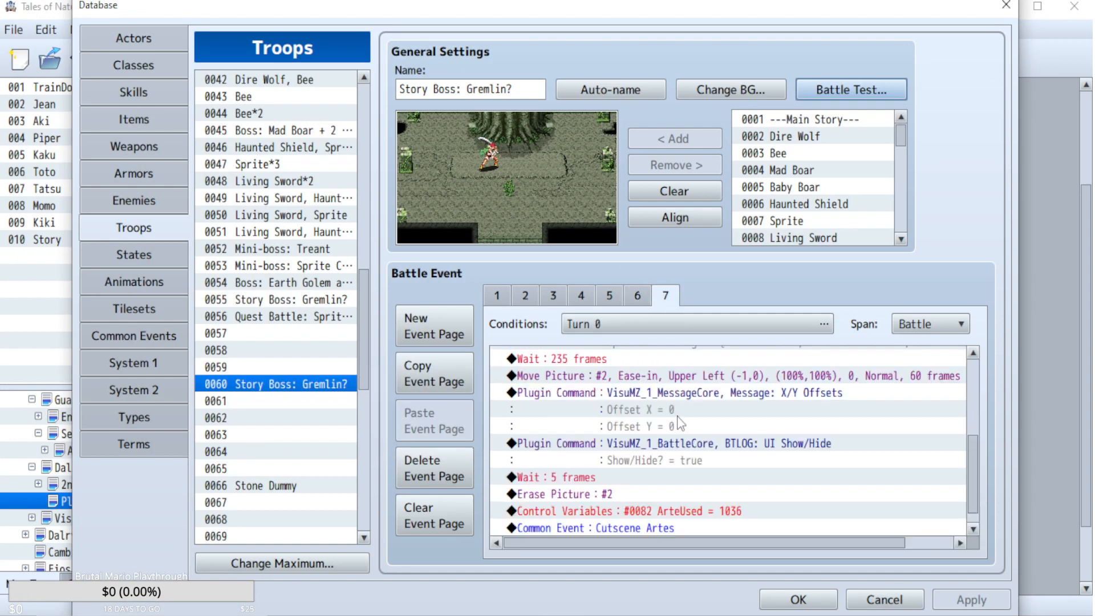
{"action": "scroll", "coordinate": [679, 424], "scroll_direction": "up", "scroll_amount": 3}
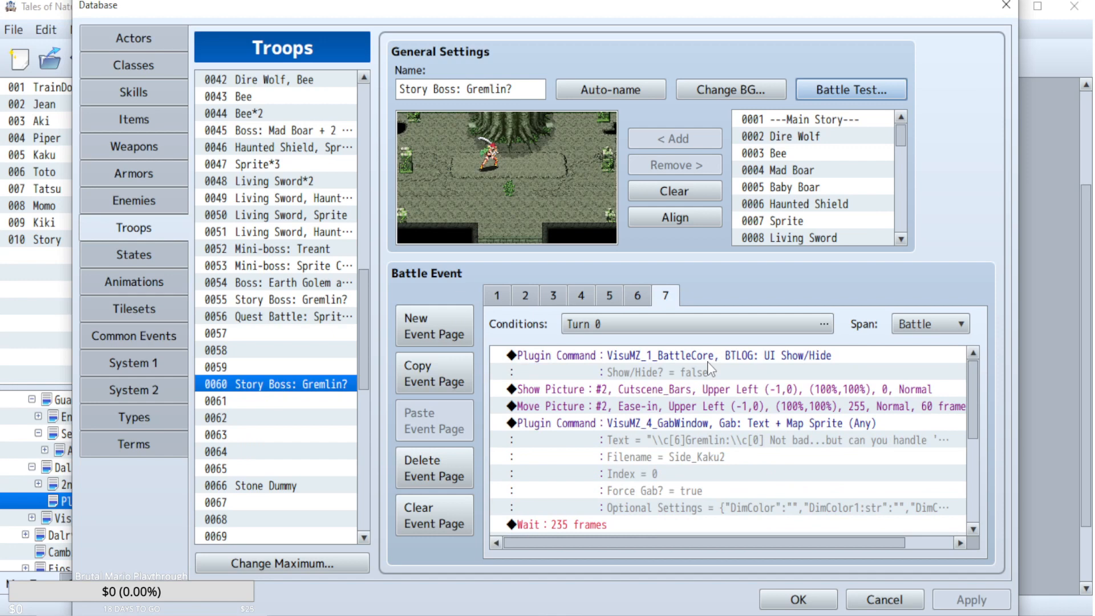
{"action": "left_click", "coordinate": [770, 423]}
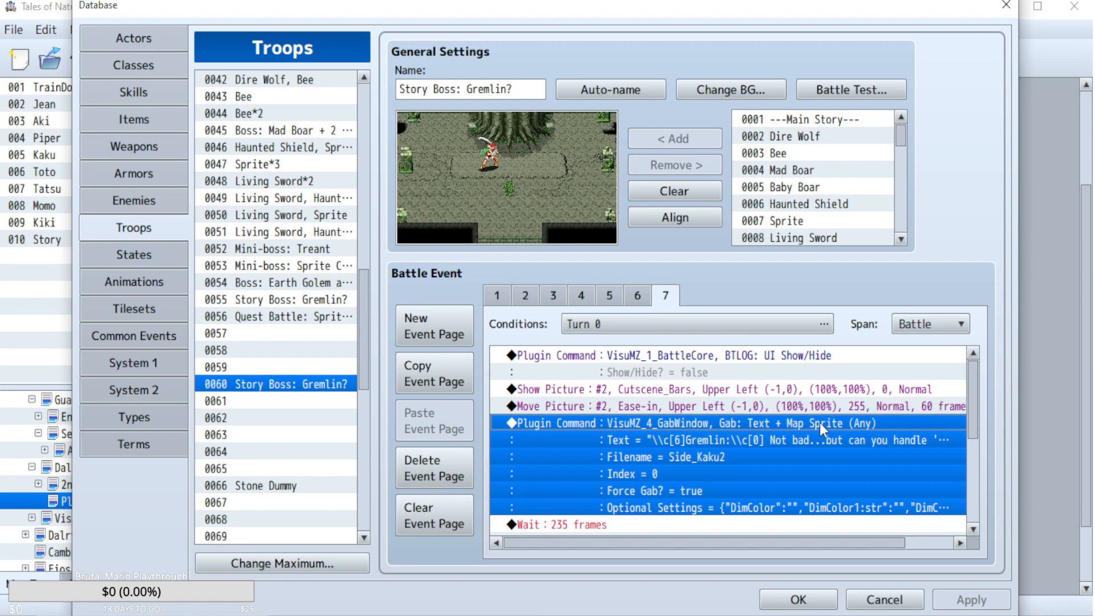
{"action": "left_click_drag", "start_coordinate": [974, 382], "coordinate": [973, 459]}
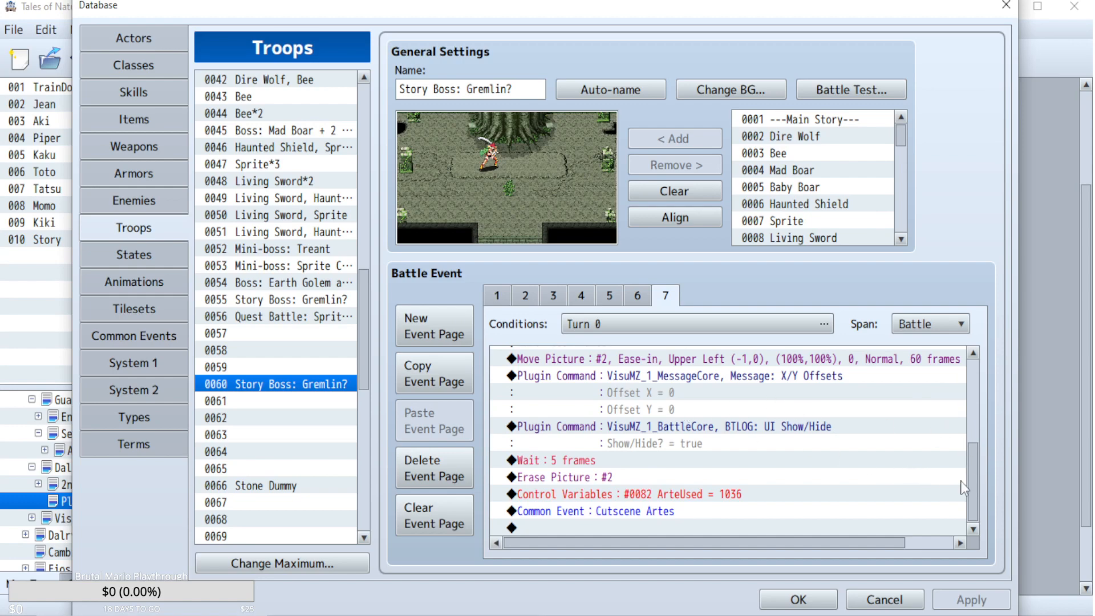
{"action": "left_click_drag", "start_coordinate": [973, 460], "coordinate": [966, 504]}
- Duplicate the Dynamic Finisher - Kaku comment and its ArteUsed = 1036 branch in common event 0435 Cutscene Artes
{"action": "left_click", "coordinate": [139, 339]}
{"action": "left_click_drag", "start_coordinate": [984, 194], "coordinate": [969, 174]}
{"action": "left_click", "coordinate": [275, 198]}
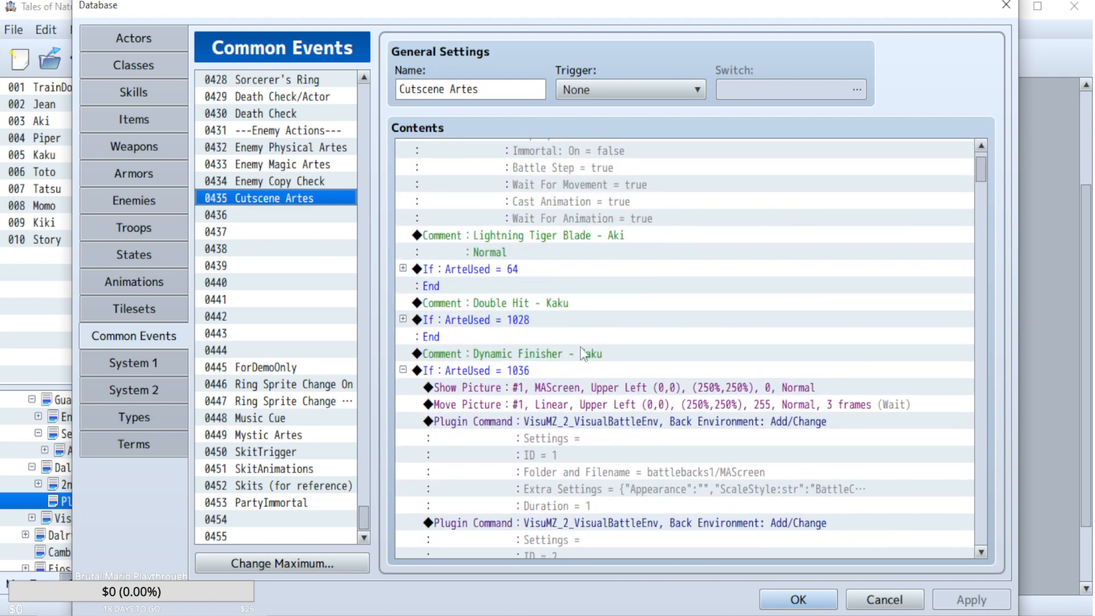
{"action": "left_click", "coordinate": [403, 370]}
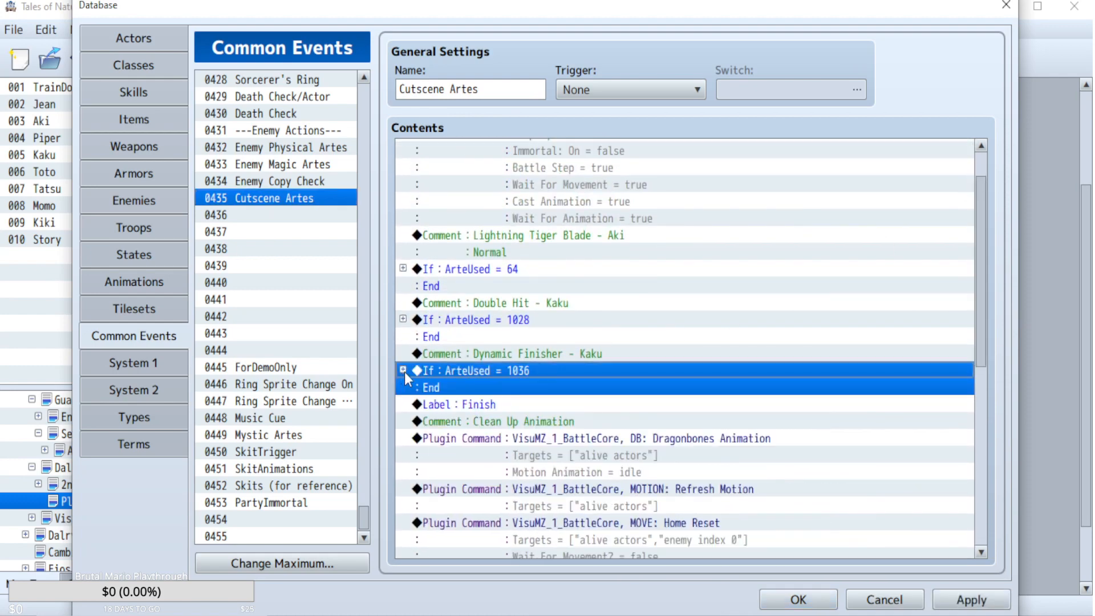
{"action": "left_click", "coordinate": [533, 355], "text": "shift"}
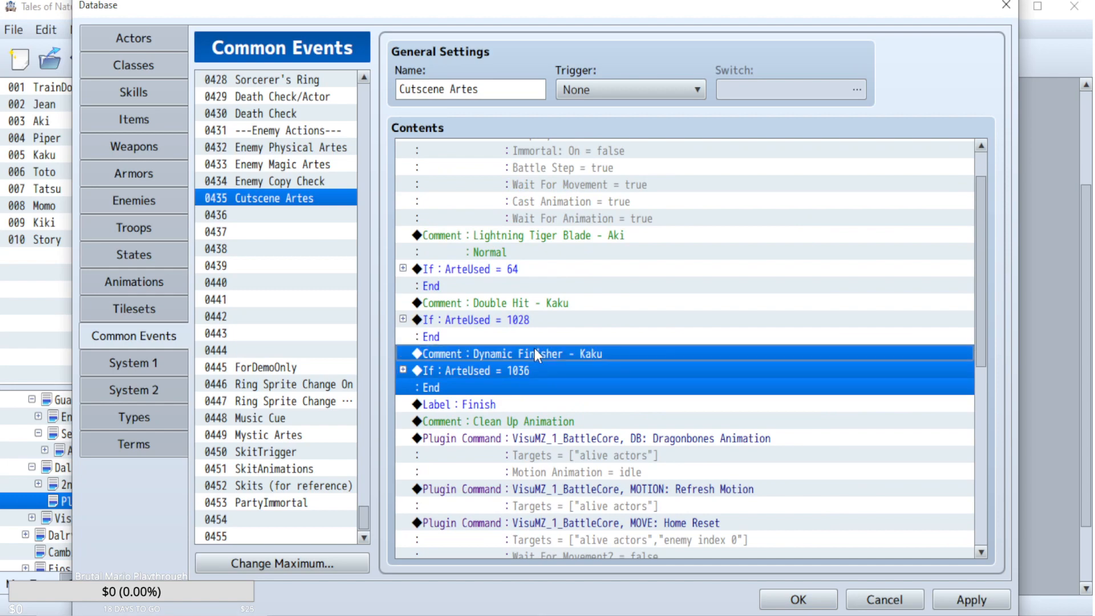
{"action": "key", "text": "ctrl+v"}
- Collapse the first Dynamic Finisher - Kaku branch and set the second one's condition to ArteUsed = 9999
{"action": "left_click", "coordinate": [985, 249]}
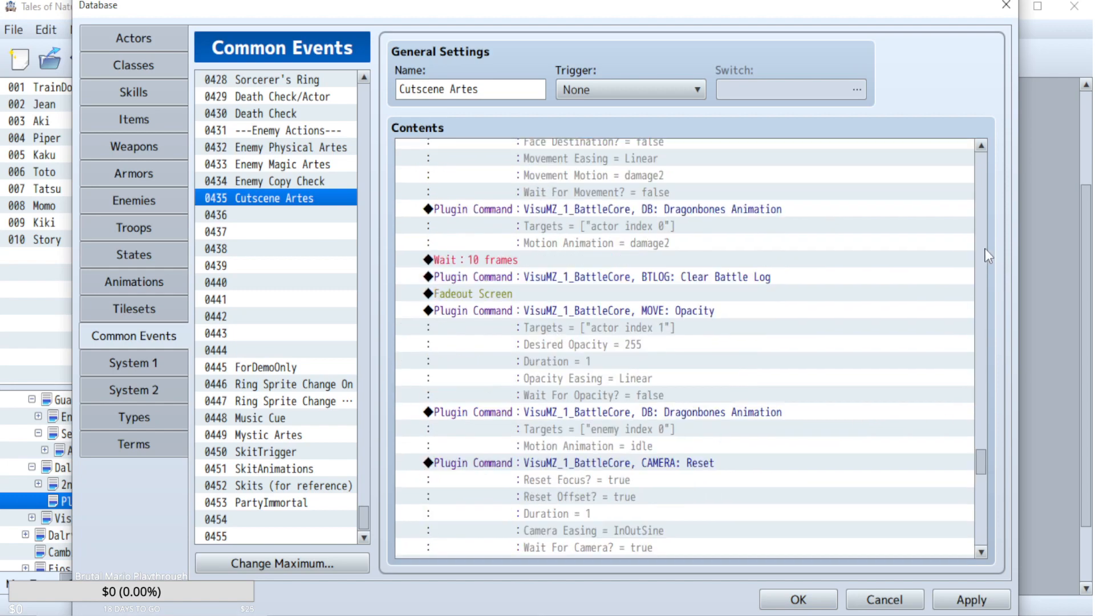
{"action": "left_click", "coordinate": [984, 248]}
{"action": "left_click", "coordinate": [984, 248]}
{"action": "left_click", "coordinate": [981, 210]}
{"action": "left_click", "coordinate": [981, 210]}
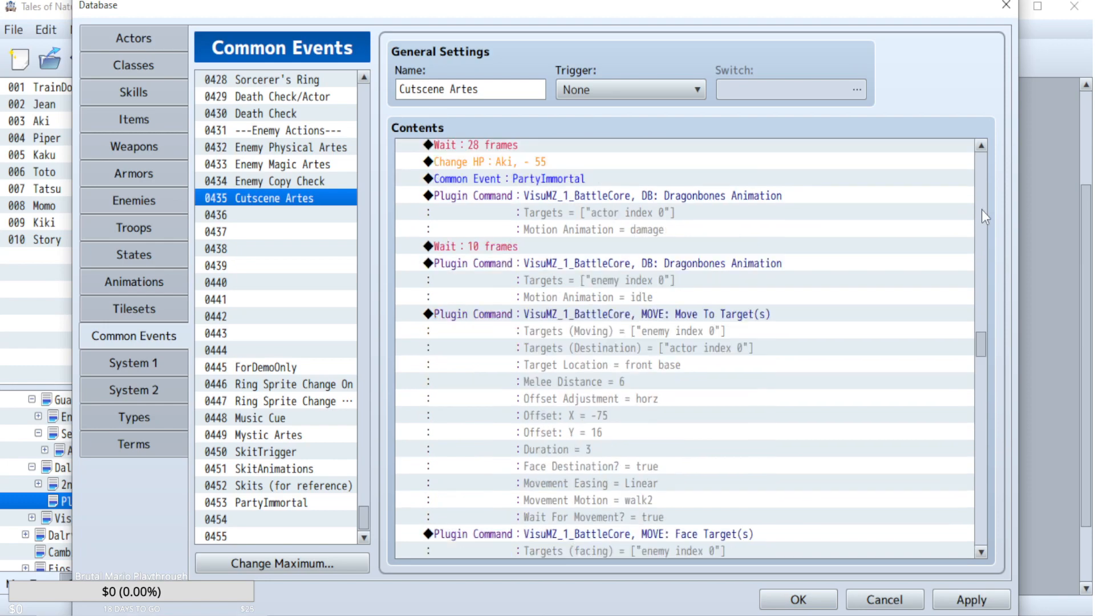
{"action": "scroll", "coordinate": [981, 209], "scroll_direction": "up", "scroll_amount": 6}
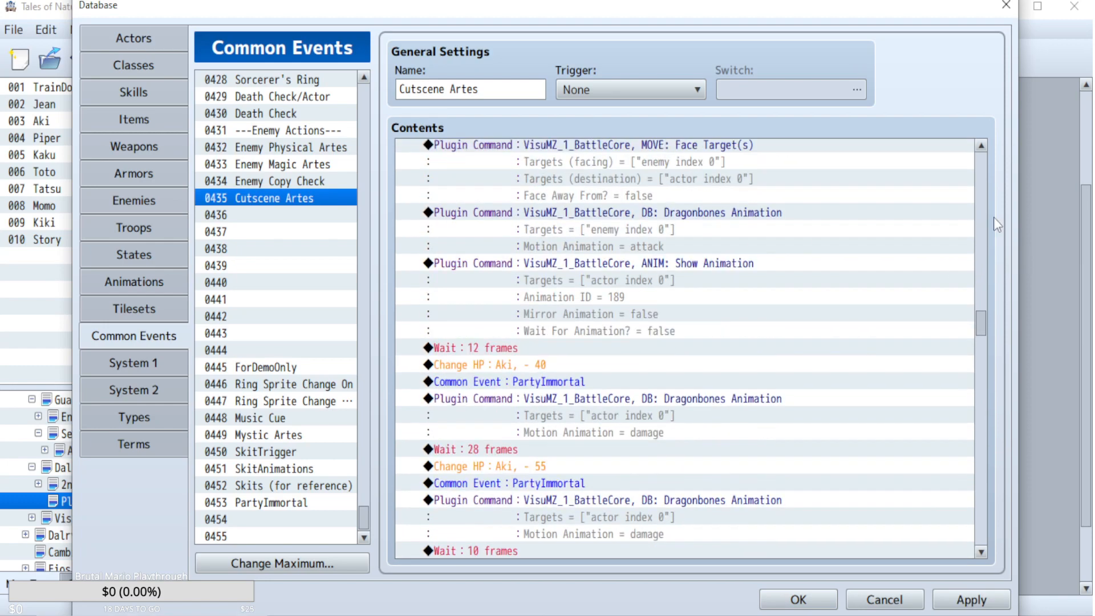
{"action": "left_click", "coordinate": [980, 206]}
{"action": "left_click", "coordinate": [980, 205]}
{"action": "left_click", "coordinate": [977, 207]}
{"action": "left_click", "coordinate": [978, 204]}
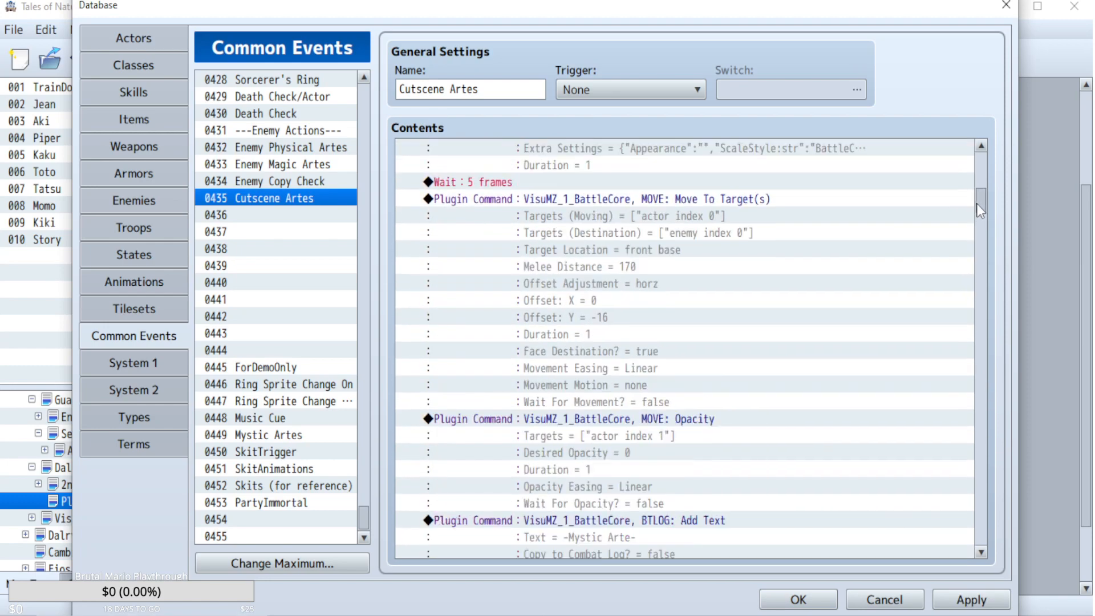
{"action": "left_click_drag", "start_coordinate": [987, 194], "coordinate": [983, 159]}
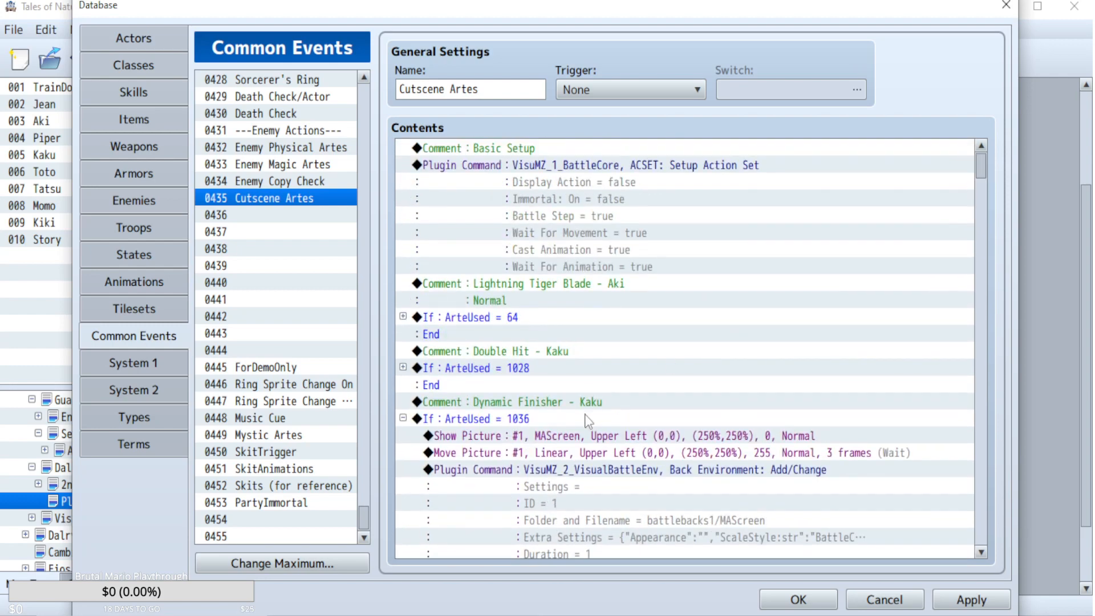
{"action": "scroll", "coordinate": [581, 414], "scroll_direction": "down", "scroll_amount": 1}
{"action": "left_click", "coordinate": [409, 350]}
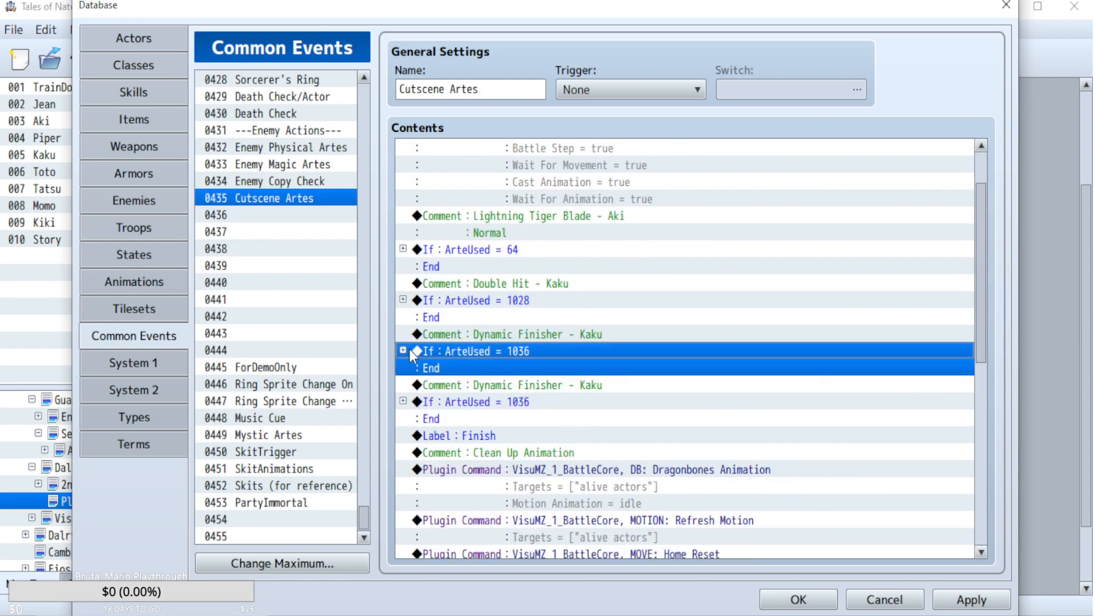
{"action": "double_click", "coordinate": [511, 403]}
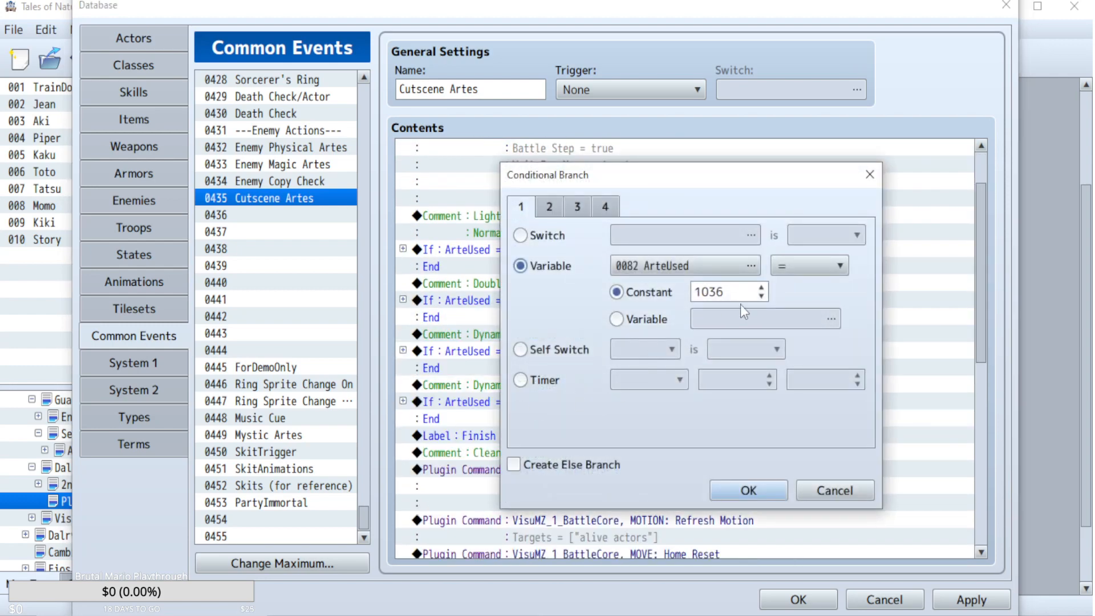
{"action": "double_click", "coordinate": [710, 292]}
{"action": "type", "text": "9999"}
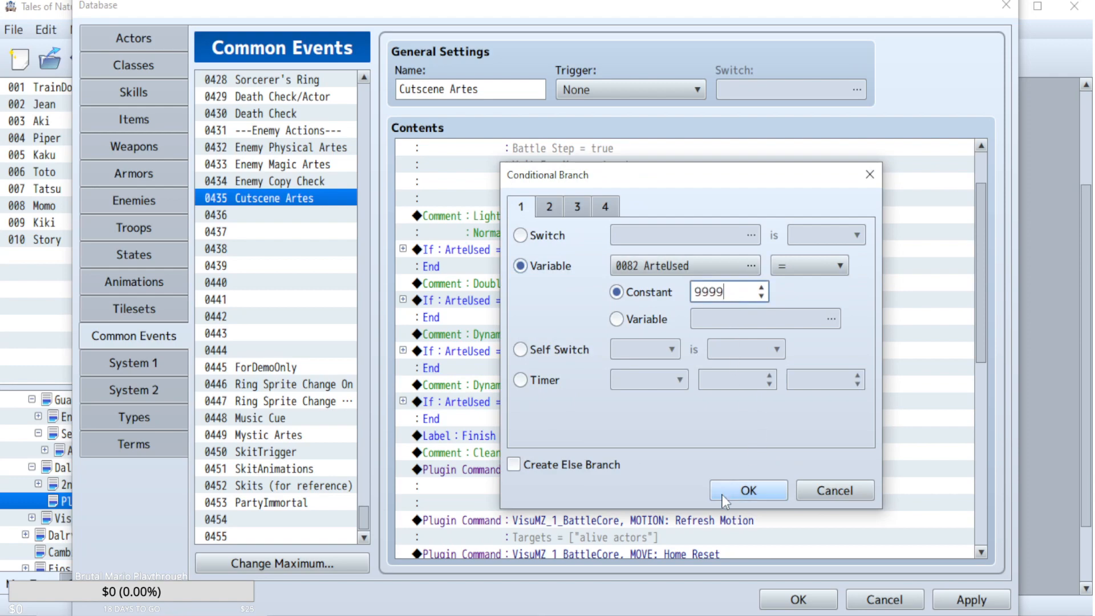
{"action": "left_click", "coordinate": [722, 490]}
{"action": "left_click", "coordinate": [404, 402]}
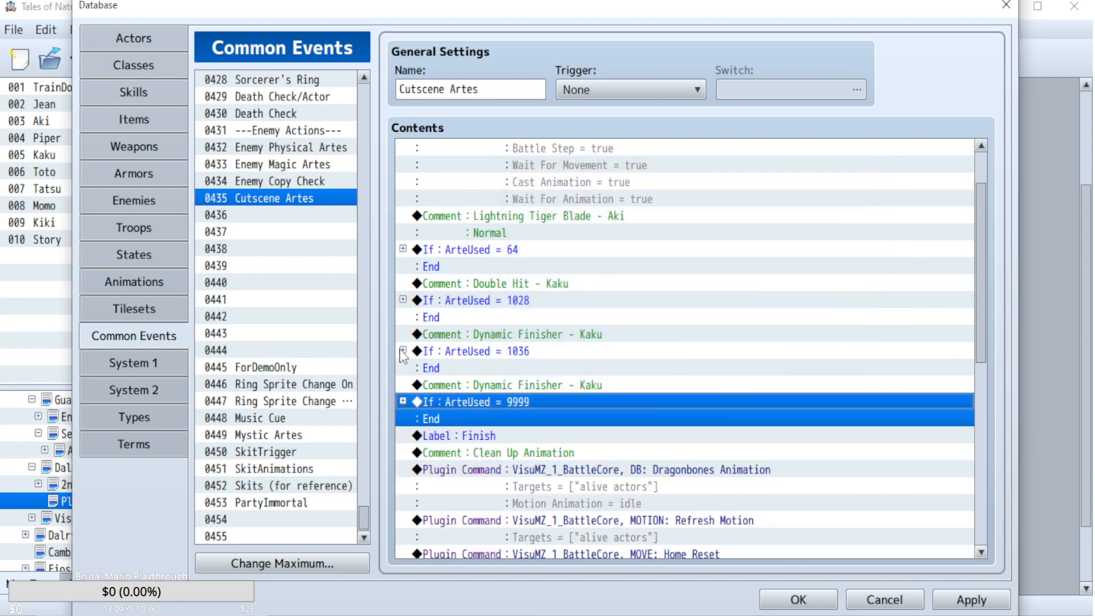
- Delete the PartyImmortal common event call that follows Aki's Change HP command in the Dynamic Finisher - Kaku branch
{"action": "left_click", "coordinate": [403, 350]}
{"action": "left_click", "coordinate": [732, 341]}
{"action": "scroll", "coordinate": [594, 361], "scroll_direction": "down", "scroll_amount": 5}
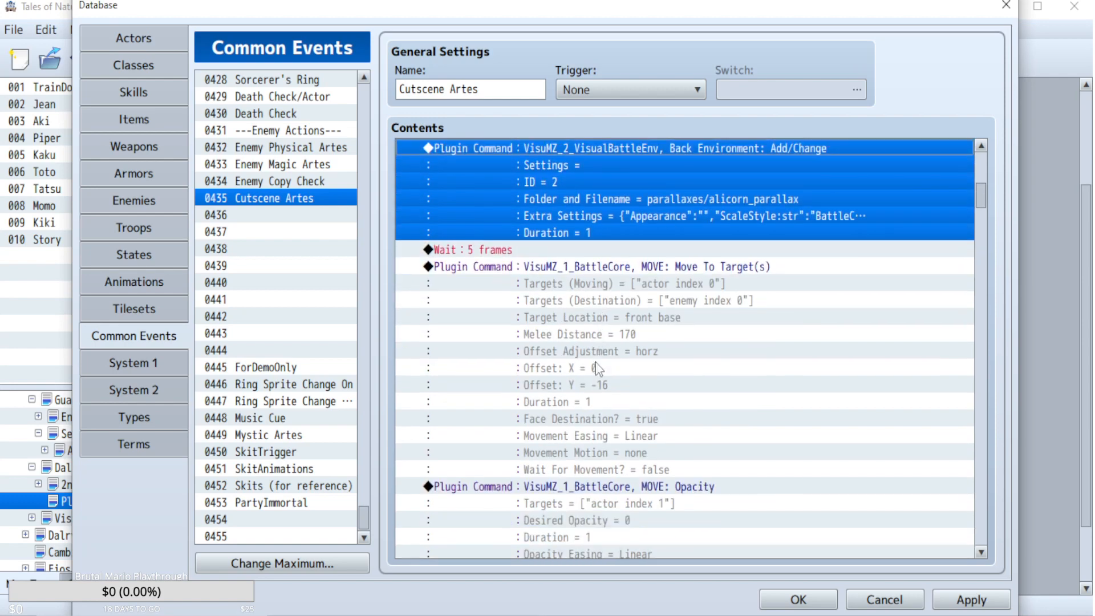
{"action": "left_click_drag", "start_coordinate": [987, 200], "coordinate": [981, 431]}
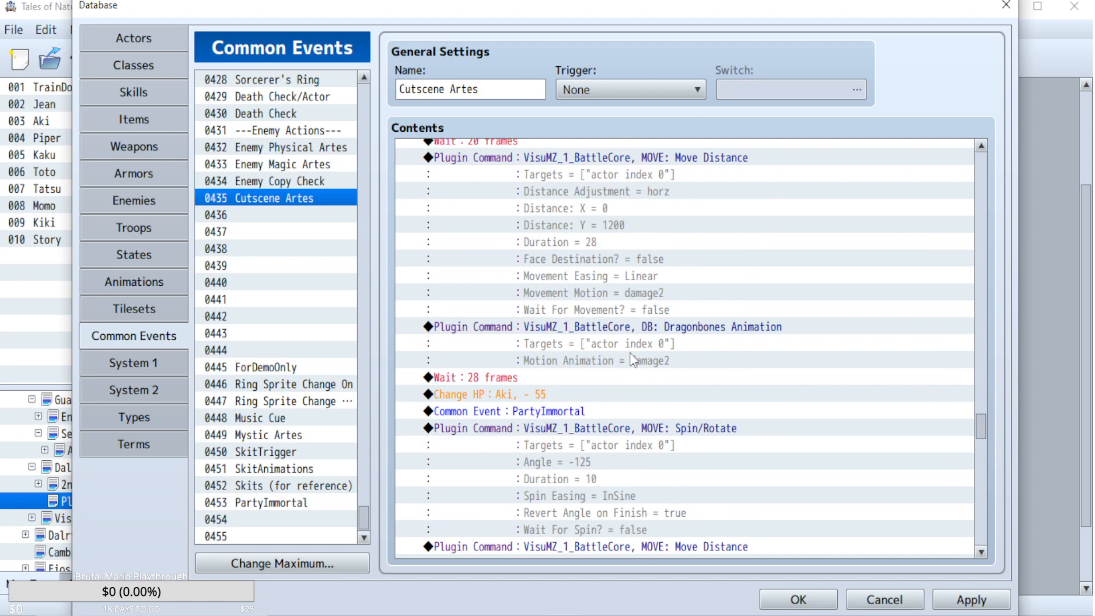
{"action": "left_click", "coordinate": [557, 412]}
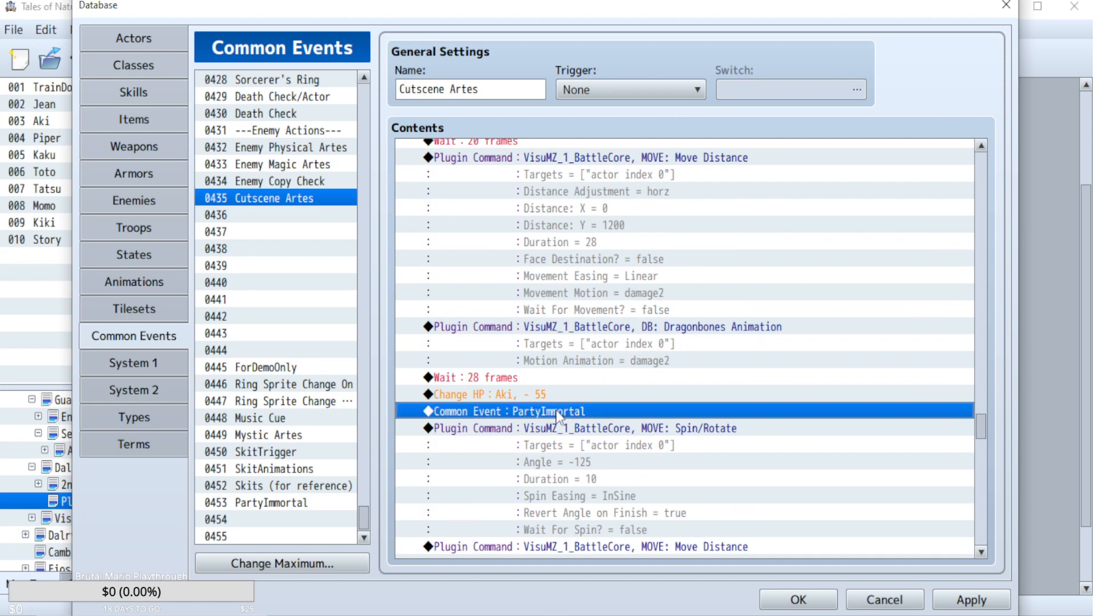
{"action": "key", "text": "Delete"}
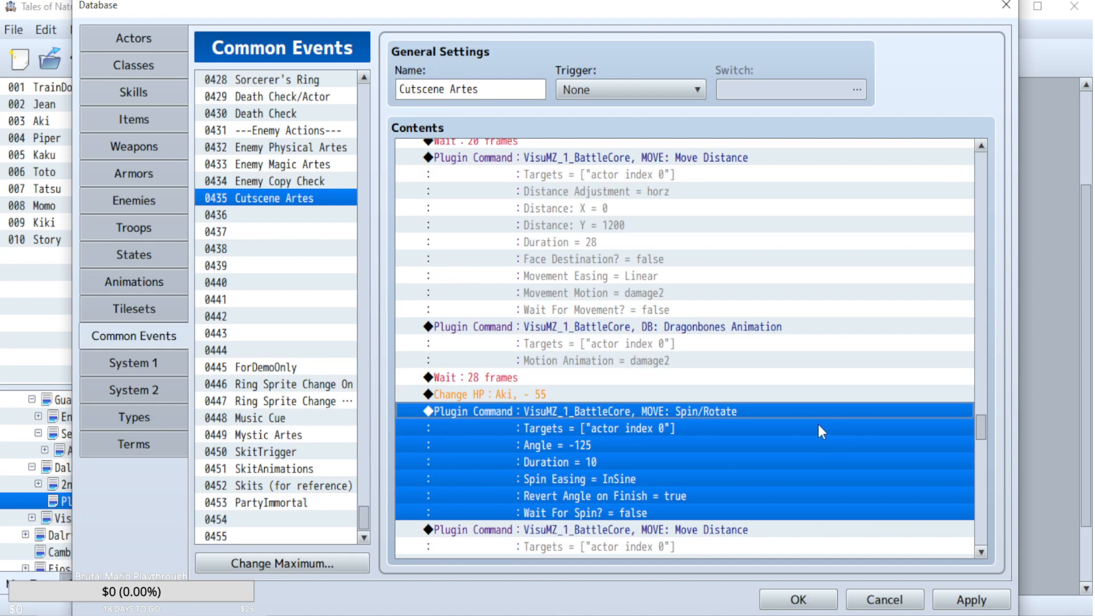
- Set the wait just before Aki's Change HP command to 26 frames
{"action": "scroll", "coordinate": [818, 430], "scroll_direction": "up", "scroll_amount": 2}
{"action": "scroll", "coordinate": [818, 427], "scroll_direction": "down", "scroll_amount": 3}
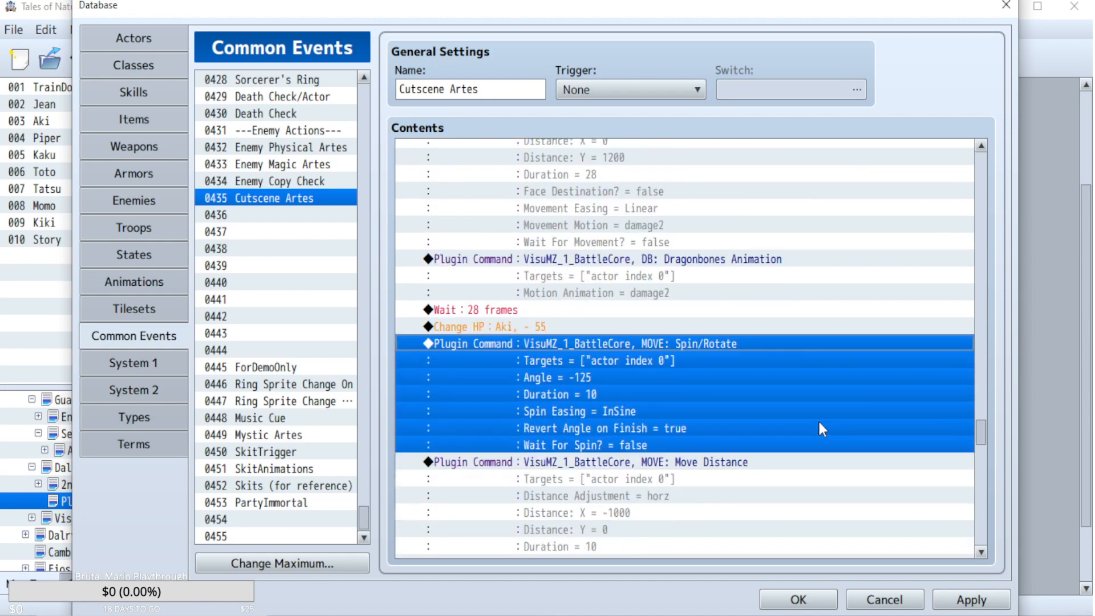
{"action": "scroll", "coordinate": [818, 429], "scroll_direction": "down", "scroll_amount": 4}
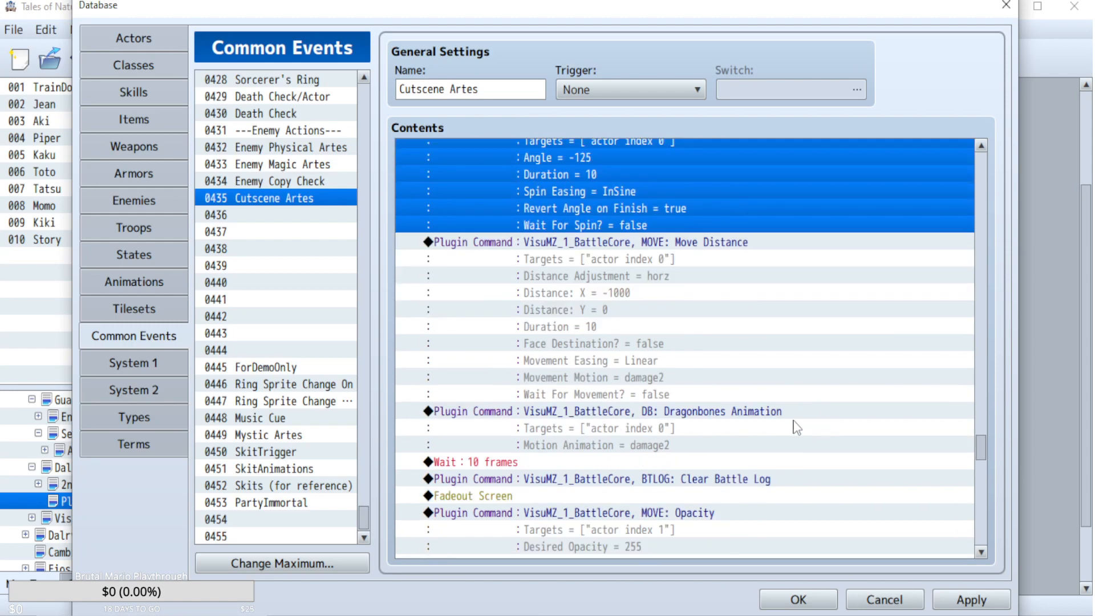
{"action": "scroll", "coordinate": [740, 404], "scroll_direction": "up", "scroll_amount": 3}
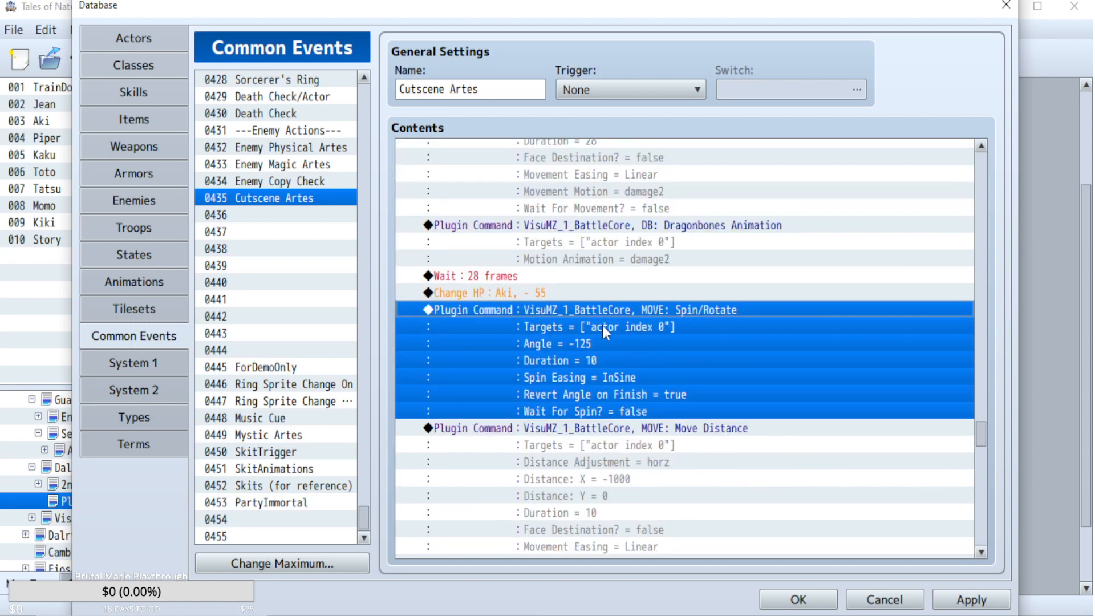
{"action": "double_click", "coordinate": [512, 277]}
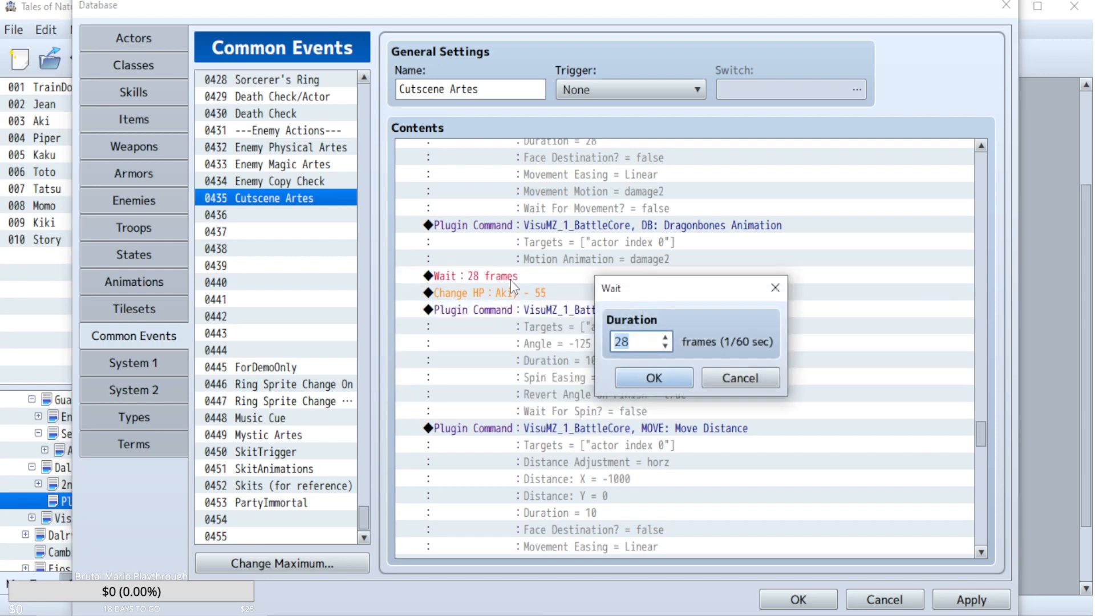
{"action": "type", "text": "26"}
{"action": "left_click", "coordinate": [650, 379]}
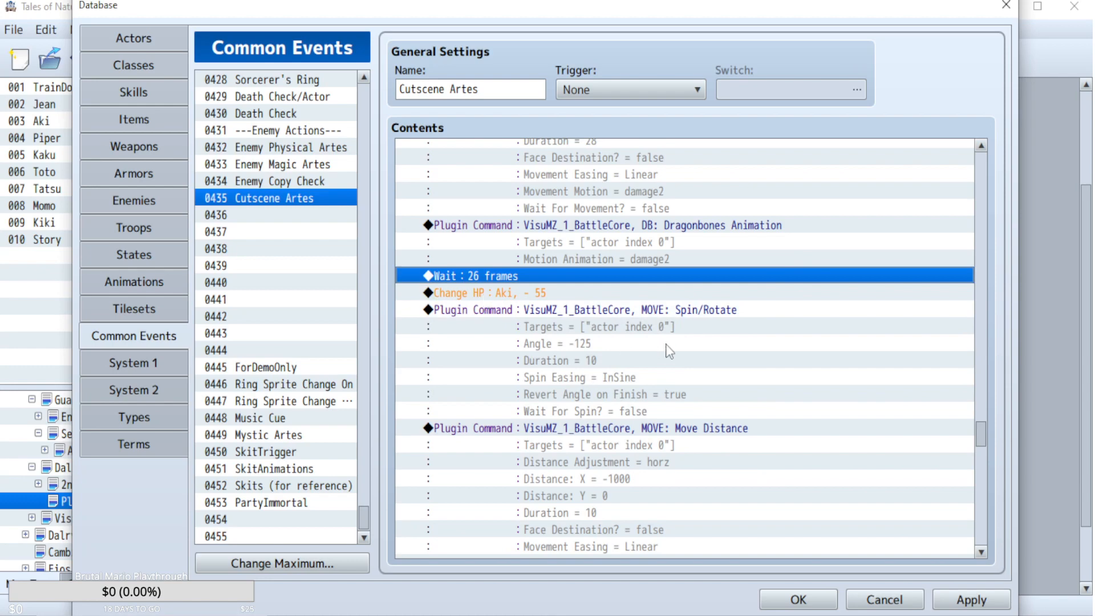
- Delete the Spin/Rotate plugin command and Aki's Change HP command after the 26-frame wait
{"action": "left_click", "coordinate": [673, 311]}
{"action": "key", "text": "Delete"}
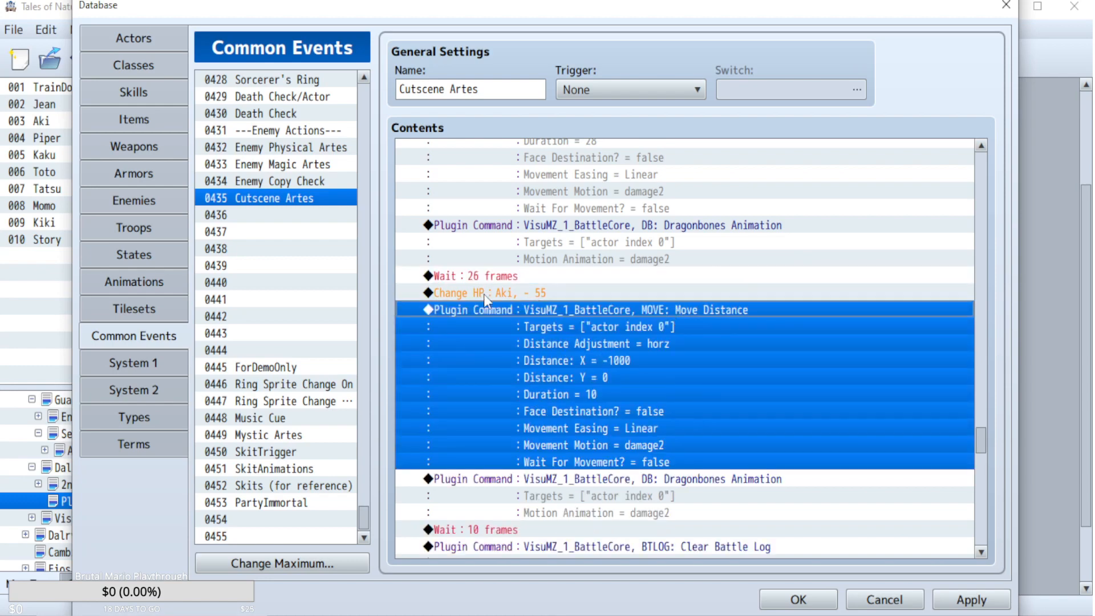
{"action": "left_click", "coordinate": [483, 293]}
{"action": "key", "text": "Delete"}
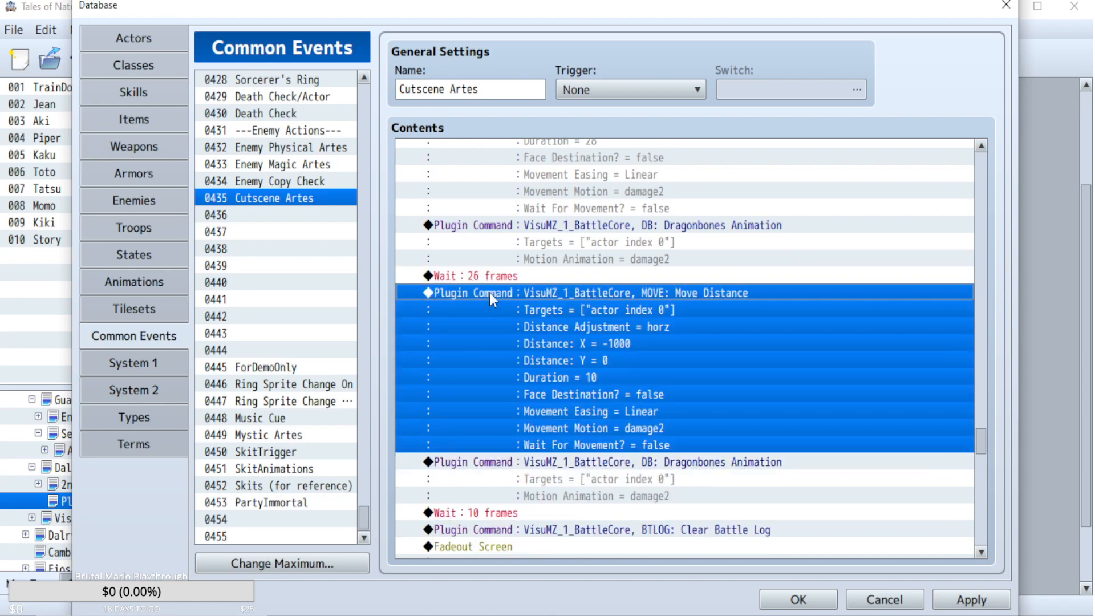
- Insert a white Tint Screen (255,255,255,0) lasting 2 frames with Wait for Completion, directly after the 26-frame wait
{"action": "key", "text": "Insert"}
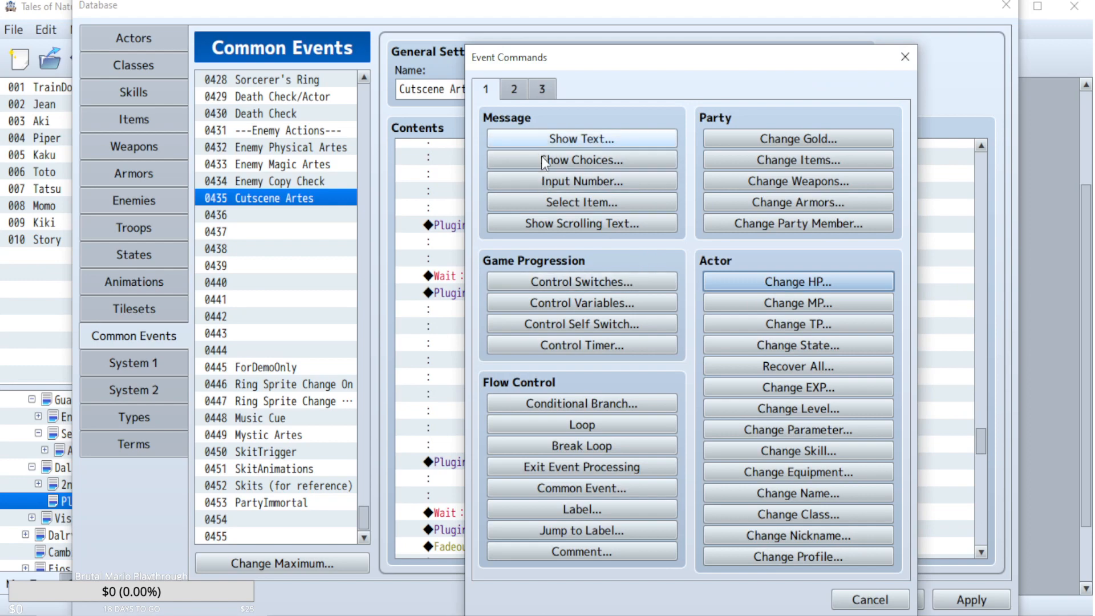
{"action": "left_click", "coordinate": [517, 88]}
{"action": "left_click", "coordinate": [772, 245]}
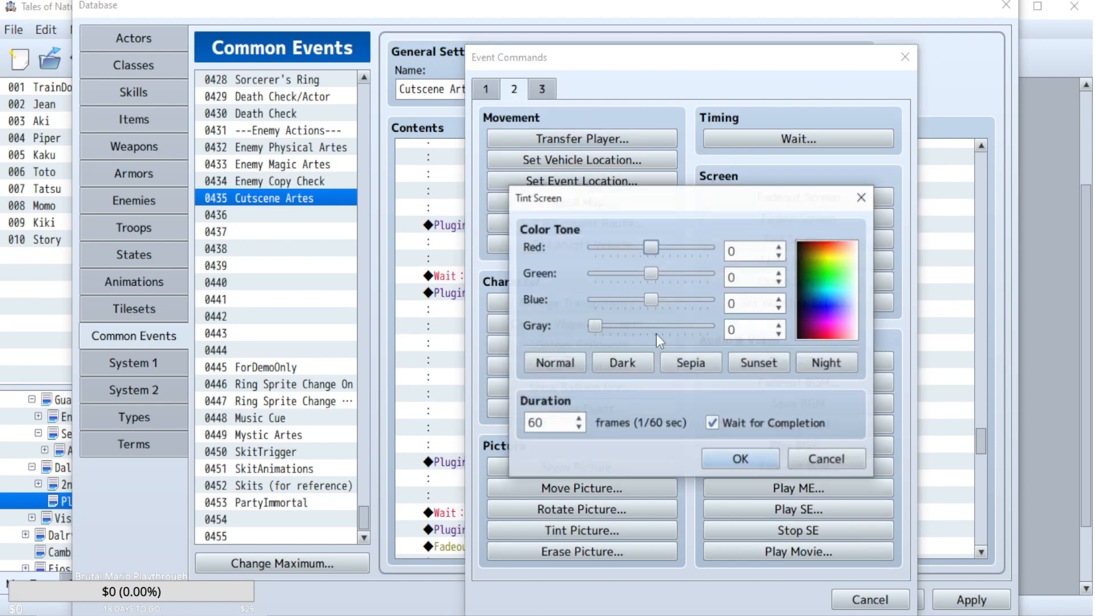
{"action": "left_click_drag", "start_coordinate": [652, 252], "coordinate": [713, 252]}
{"action": "left_click_drag", "start_coordinate": [652, 274], "coordinate": [710, 274]}
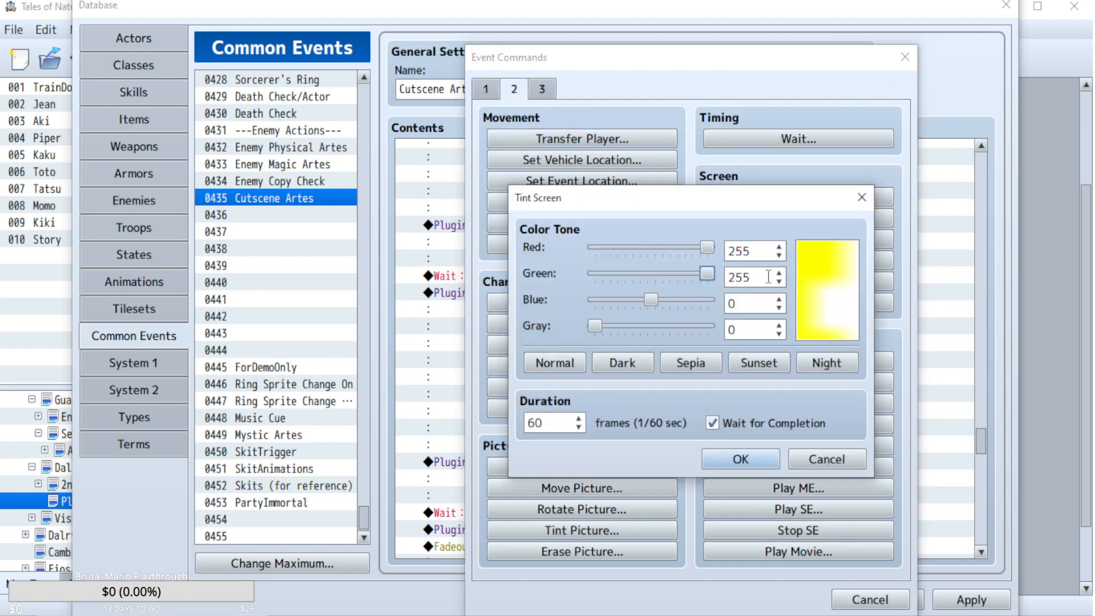
{"action": "left_click_drag", "start_coordinate": [654, 299], "coordinate": [710, 300]}
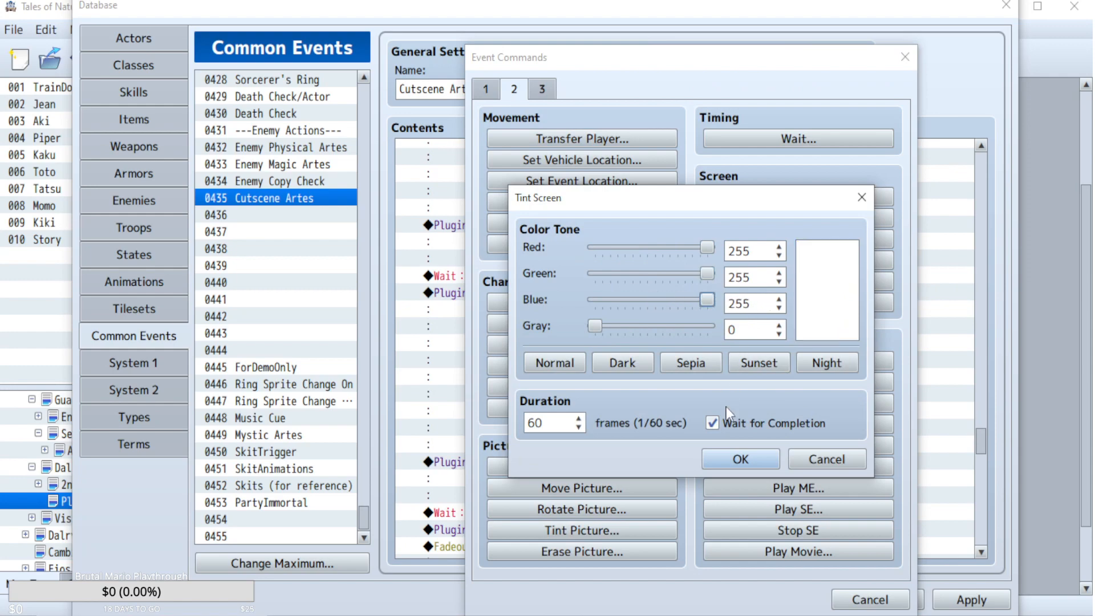
{"action": "double_click", "coordinate": [551, 428]}
{"action": "type", "text": "2"}
{"action": "left_click", "coordinate": [755, 461]}
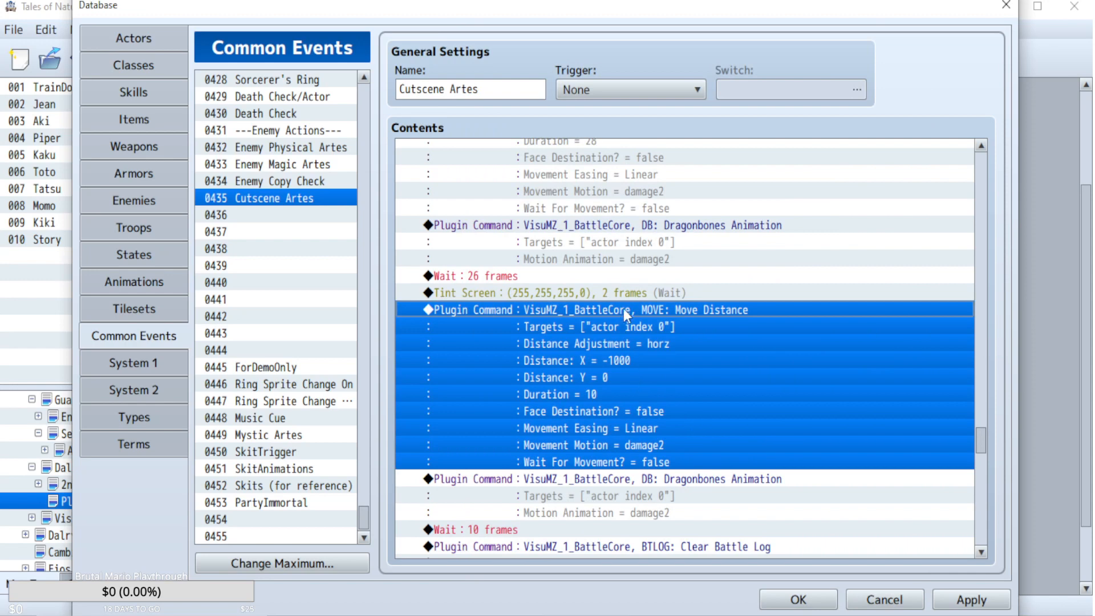
{"action": "left_click", "coordinate": [629, 295]}
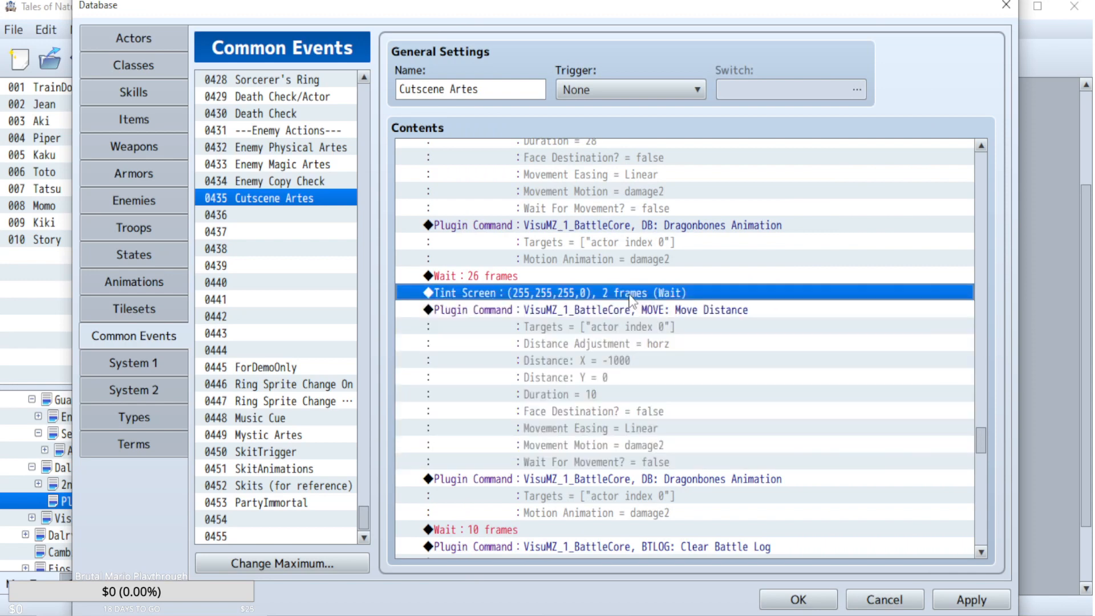
- Delete the Move Distance command after the tint, set the following Dragonbones Animation's motion to dying, and apply the changes
{"action": "left_click", "coordinate": [646, 314]}
{"action": "key", "text": "Delete"}
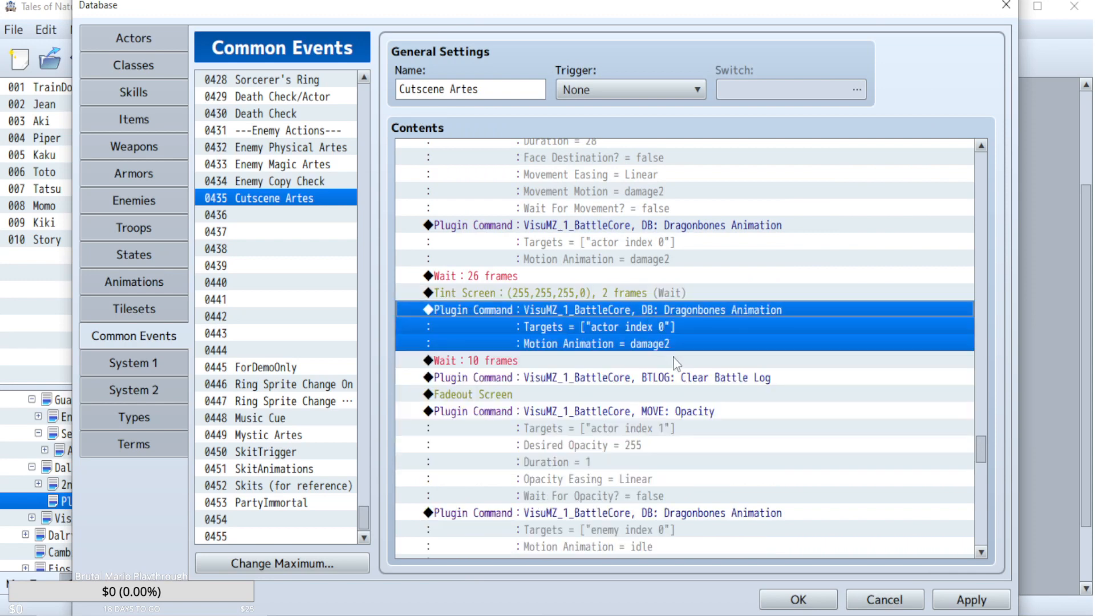
{"action": "double_click", "coordinate": [681, 309]}
{"action": "double_click", "coordinate": [705, 347]}
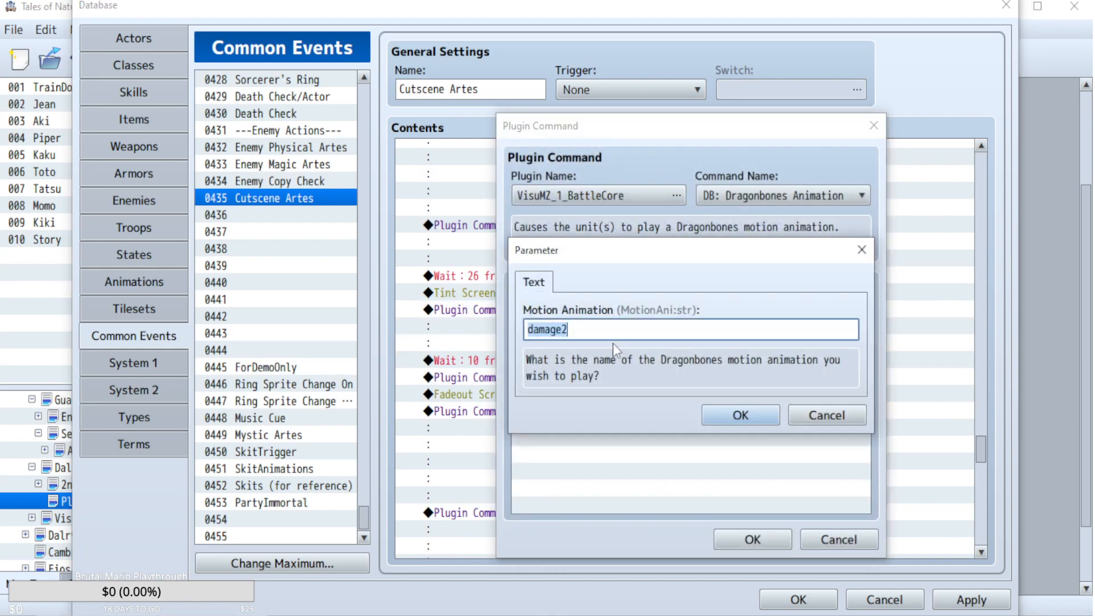
{"action": "type", "text": "dying"}
{"action": "key", "text": "Return"}
{"action": "left_click", "coordinate": [752, 539]}
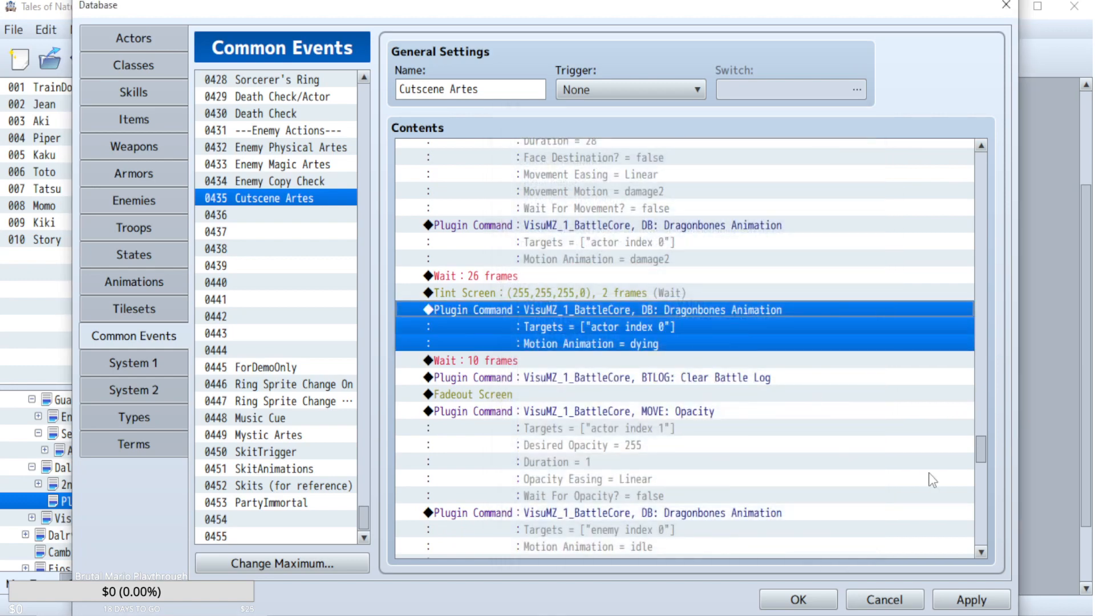
{"action": "left_click", "coordinate": [972, 600]}
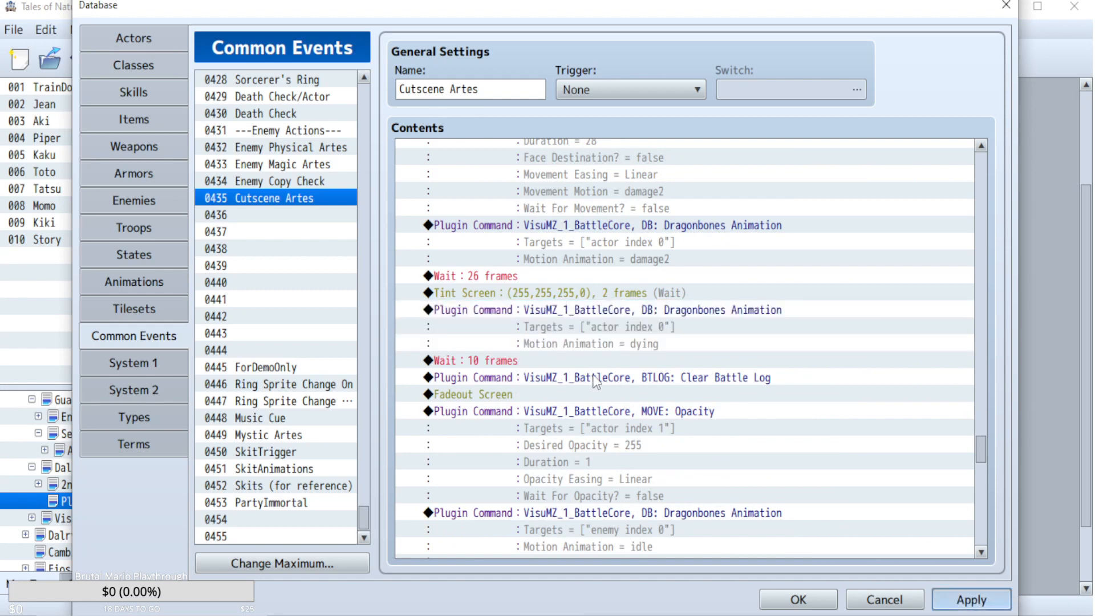
- Delete the Fadeout Screen command that follows Clear Battle Log
{"action": "left_click", "coordinate": [490, 397]}
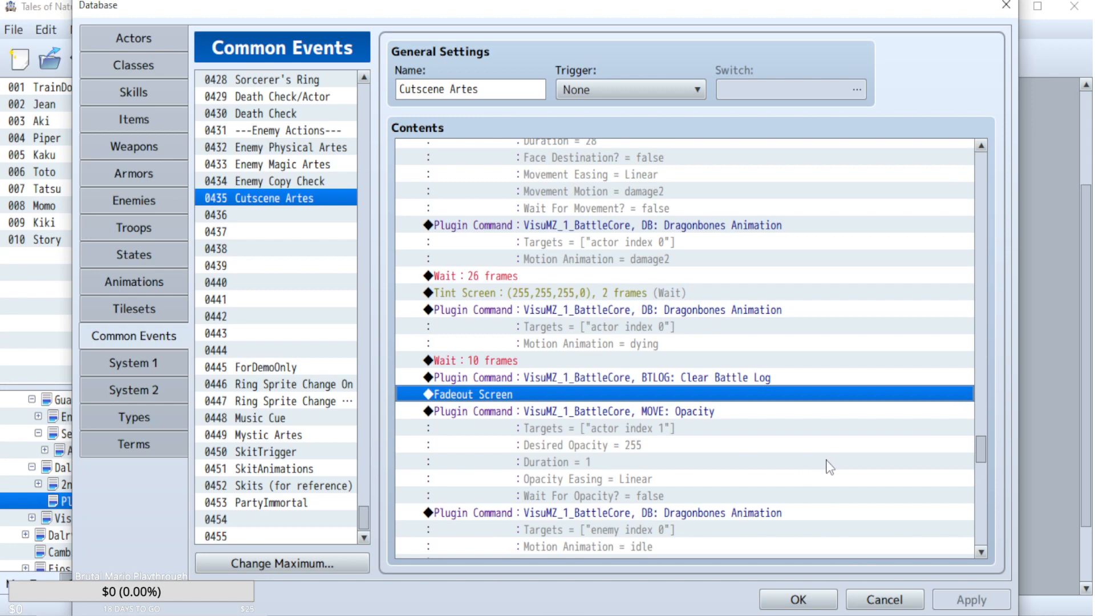
{"action": "key", "text": "Delete"}
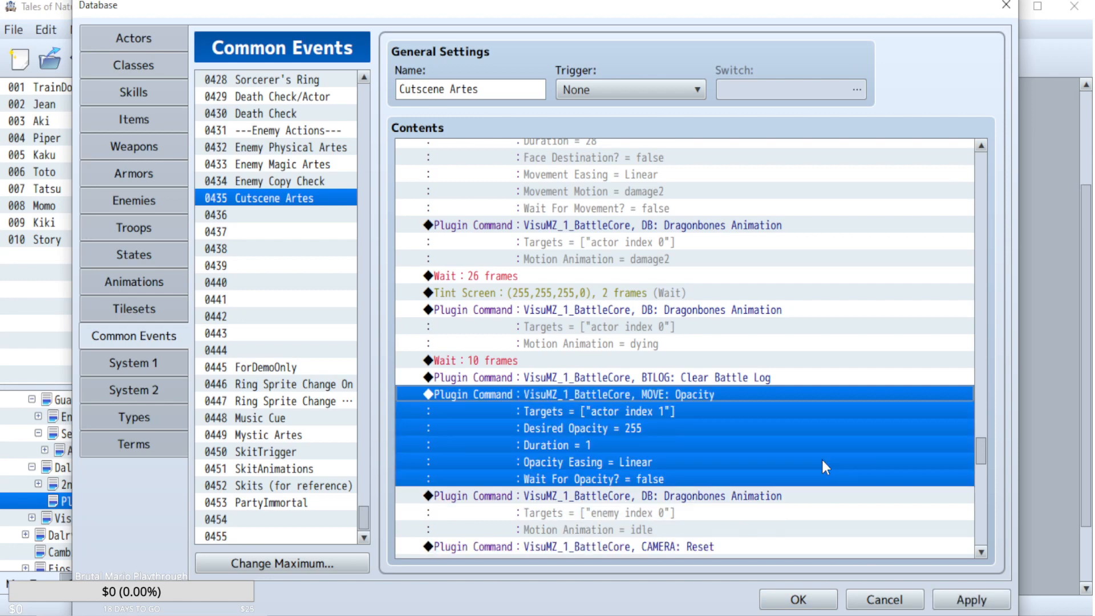
{"action": "left_click", "coordinate": [722, 498]}
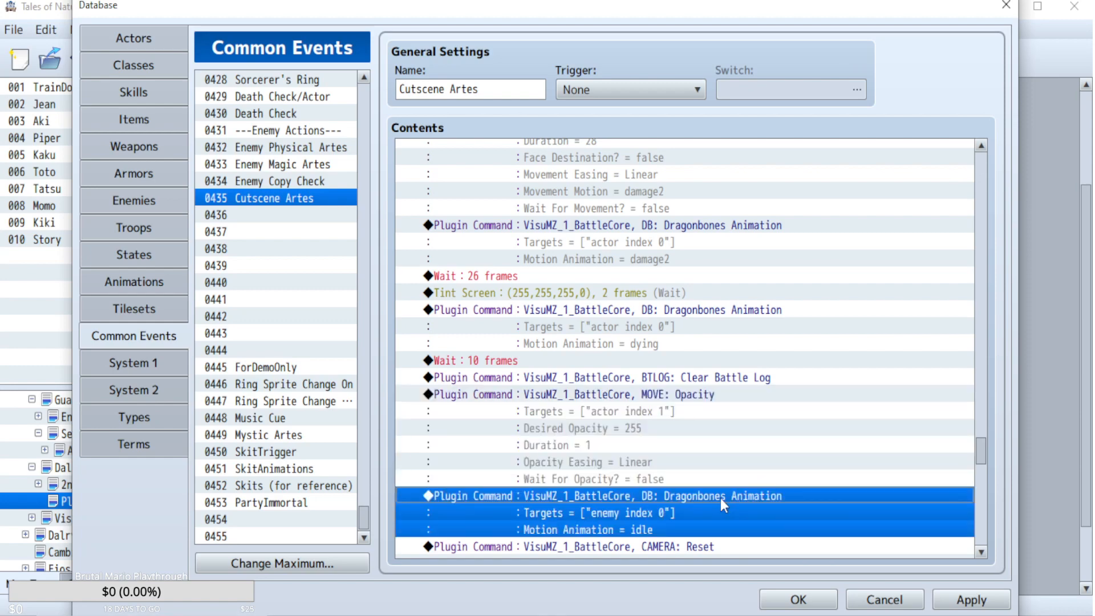
{"action": "scroll", "coordinate": [742, 495], "scroll_direction": "down", "scroll_amount": 2}
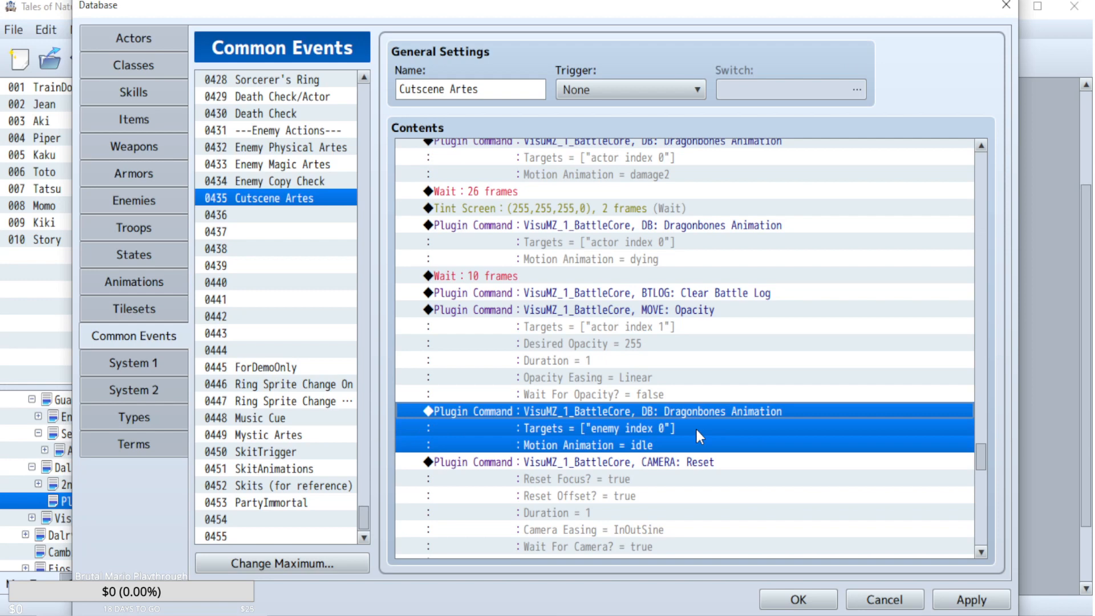
- Set the wait after the dying animation to 60 frames
{"action": "double_click", "coordinate": [489, 276]}
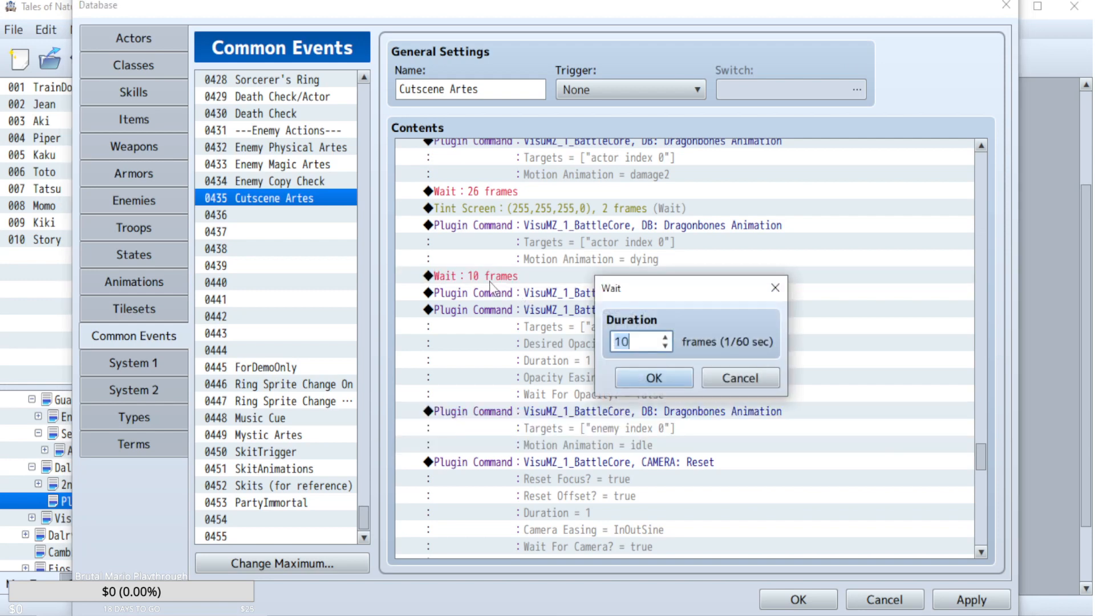
{"action": "type", "text": "60"}
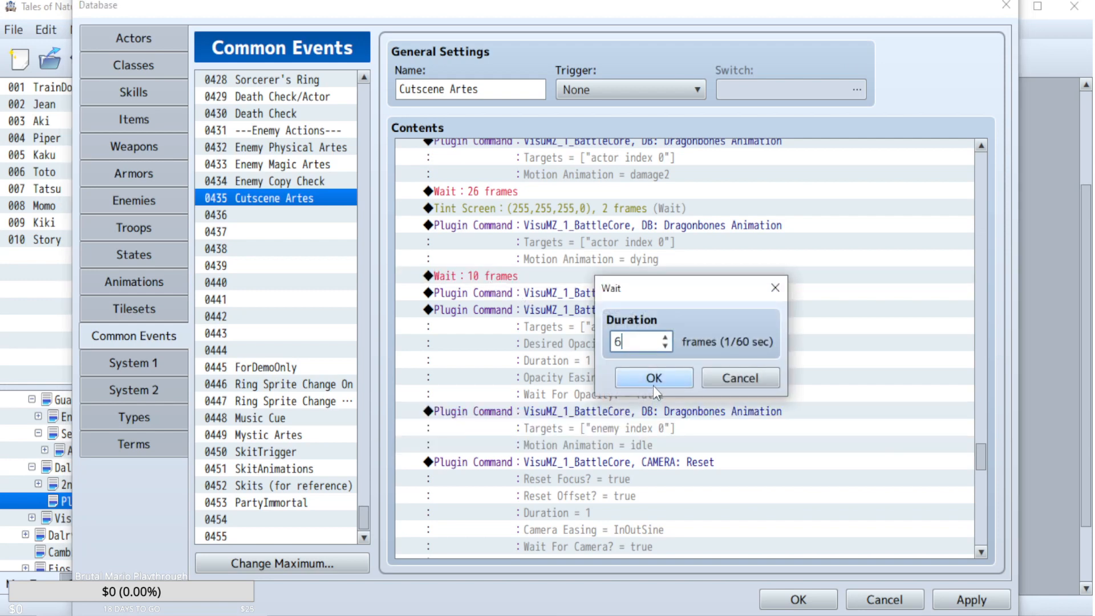
{"action": "left_click", "coordinate": [653, 379]}
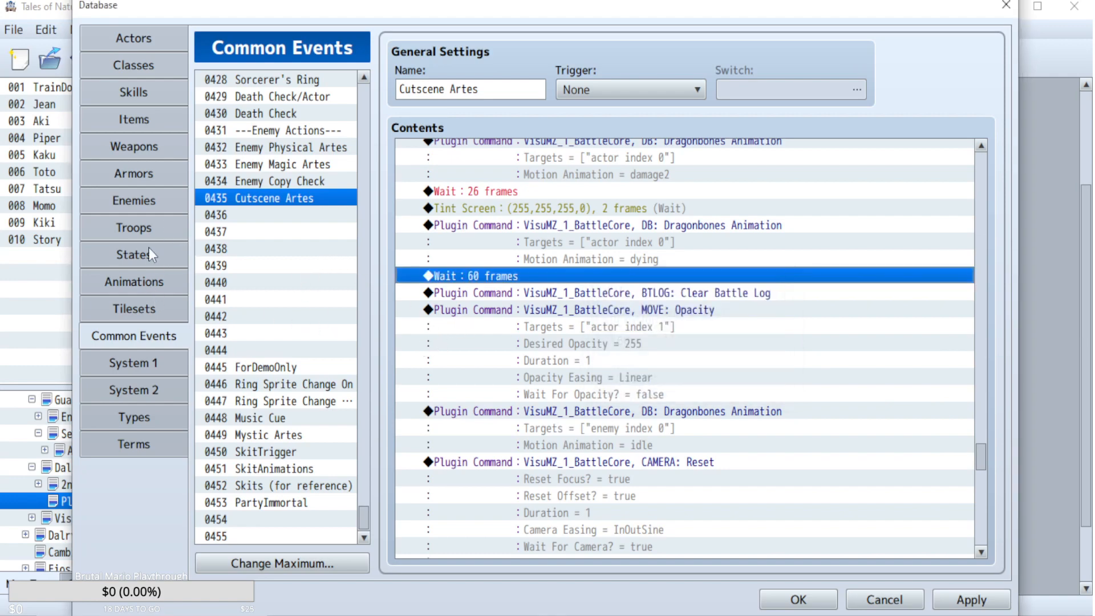
- Copy the UI Show/Hide, Show Picture and Move Picture commands from troop 0060's page 7 into Cutscene Artes, after the dying animation
{"action": "left_click", "coordinate": [135, 228]}
{"action": "left_click", "coordinate": [665, 297]}
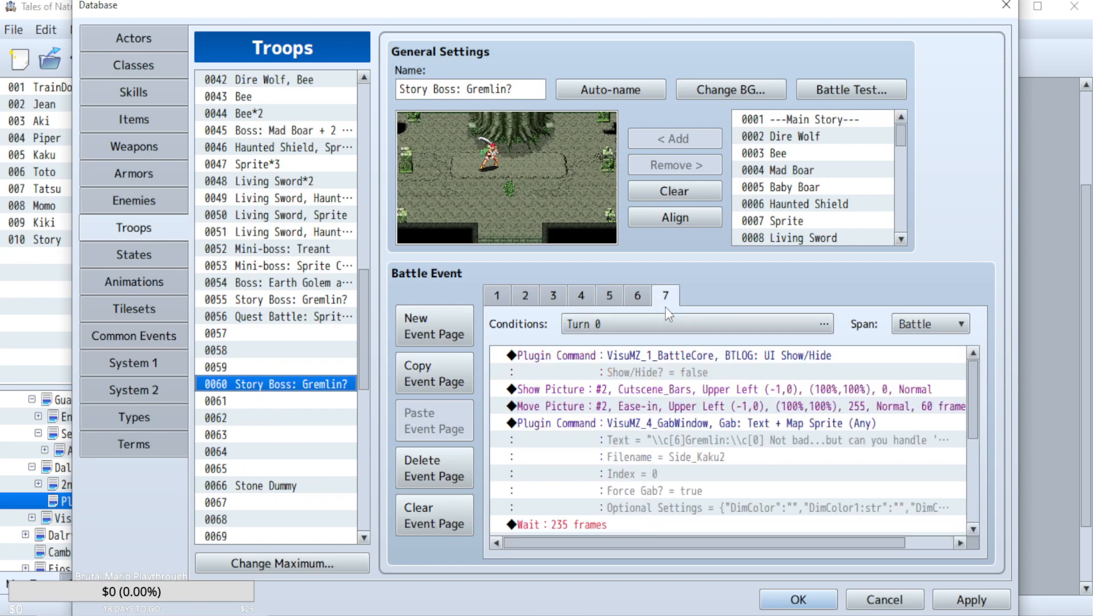
{"action": "left_click", "coordinate": [808, 358]}
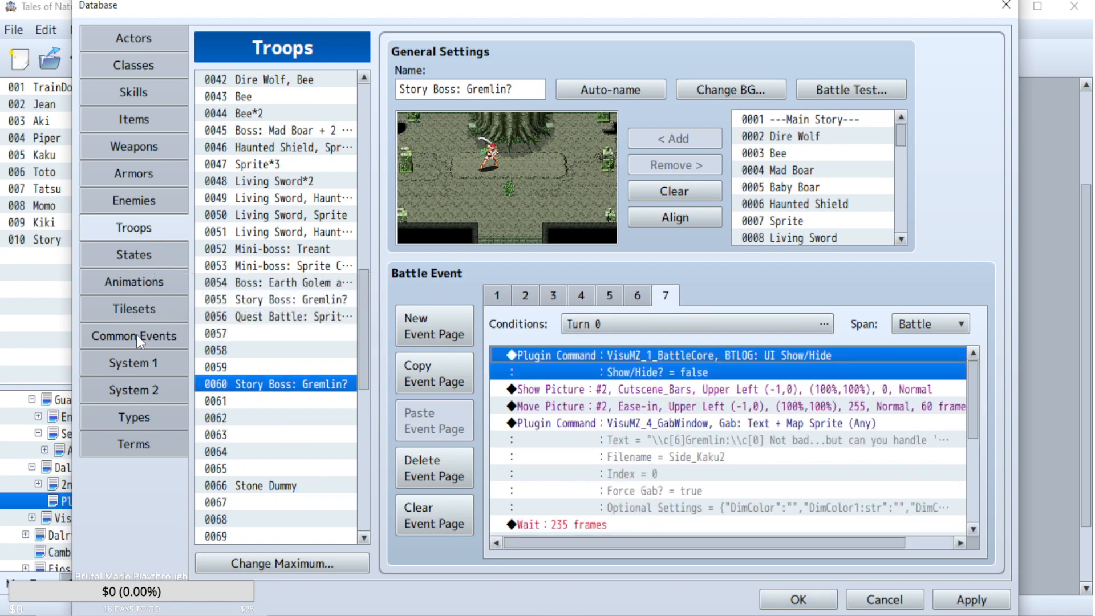
{"action": "left_click", "coordinate": [756, 408], "text": "shift"}
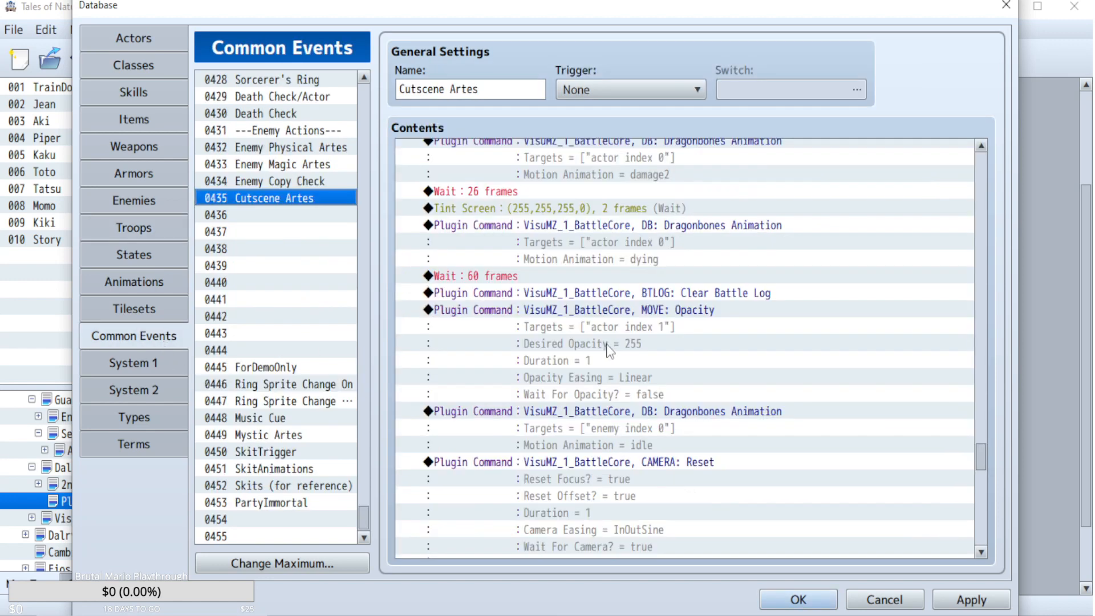
{"action": "left_click", "coordinate": [519, 276]}
{"action": "key", "text": "ctrl+v"}
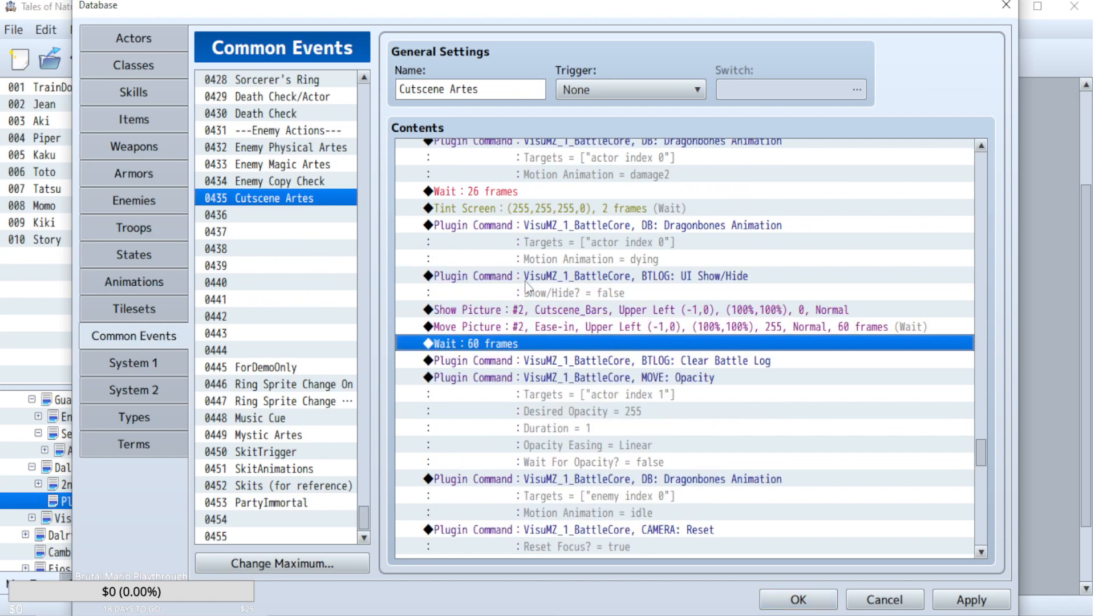
- Set the wait after the pasted Move Picture command to 30 frames
{"action": "double_click", "coordinate": [539, 348]}
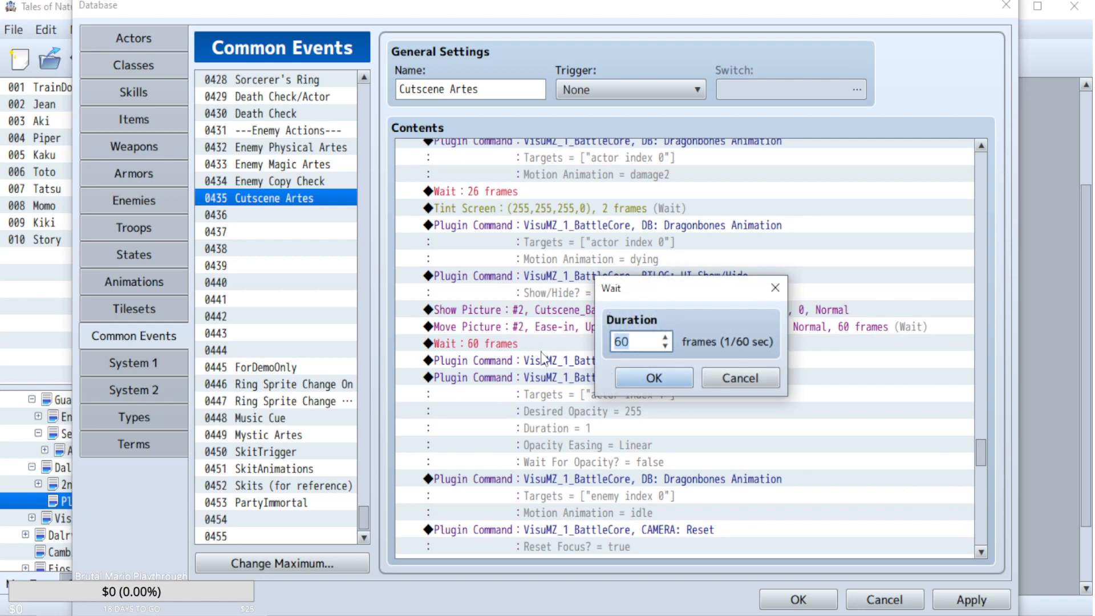
{"action": "type", "text": "3"}
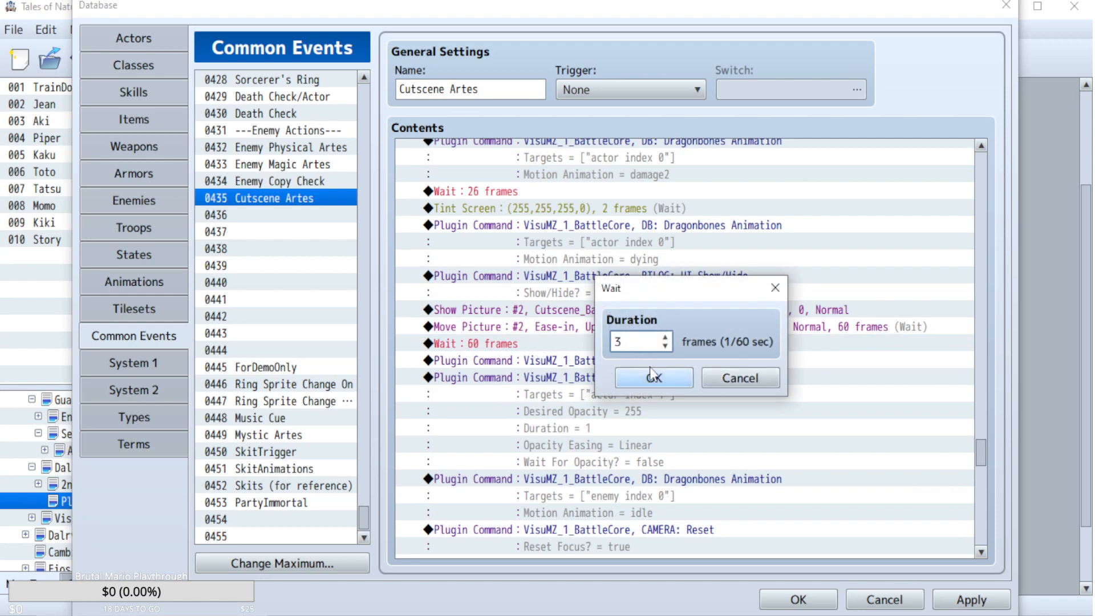
{"action": "type", "text": "0"}
{"action": "left_click", "coordinate": [649, 378]}
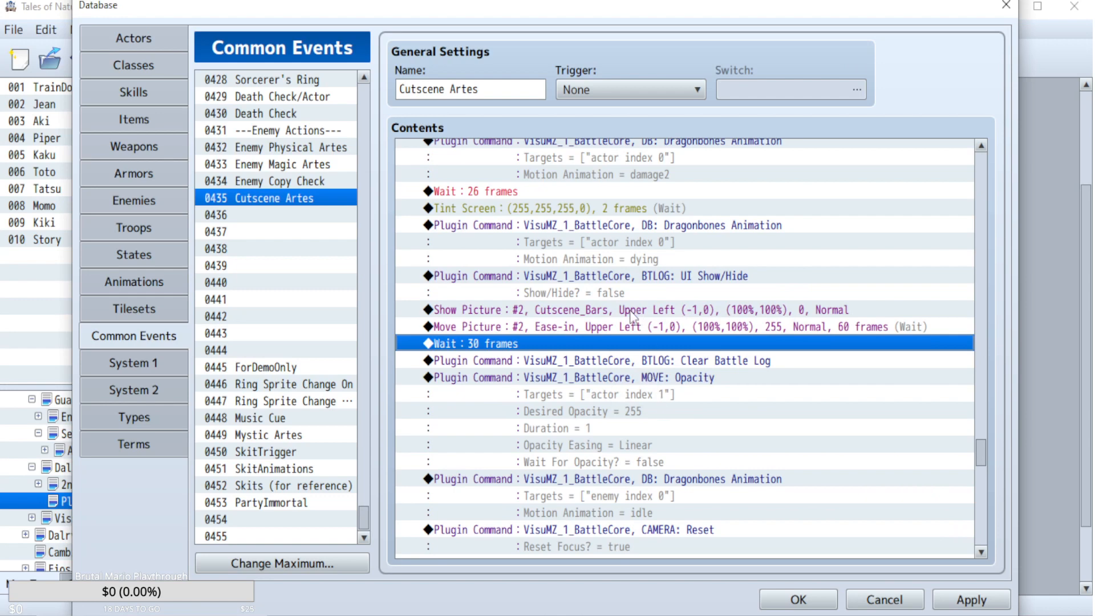
- Add a Play SE command with Sword2 at 40% volume before the dying animation in Cutscene Artes and apply the change
{"action": "left_click", "coordinate": [568, 234]}
{"action": "key", "text": "Insert"}
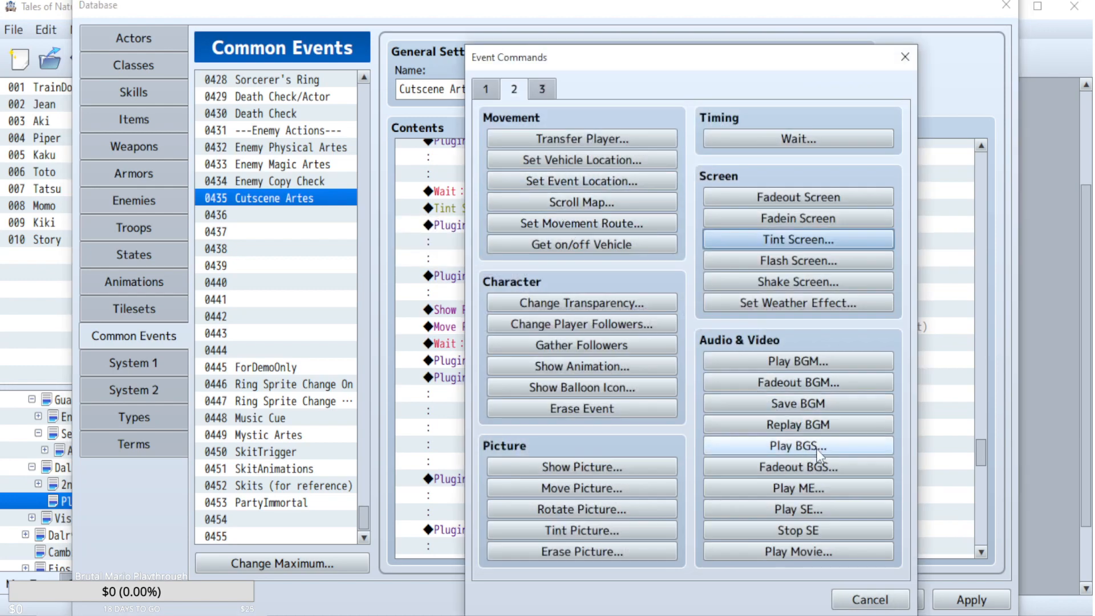
{"action": "left_click", "coordinate": [822, 510]}
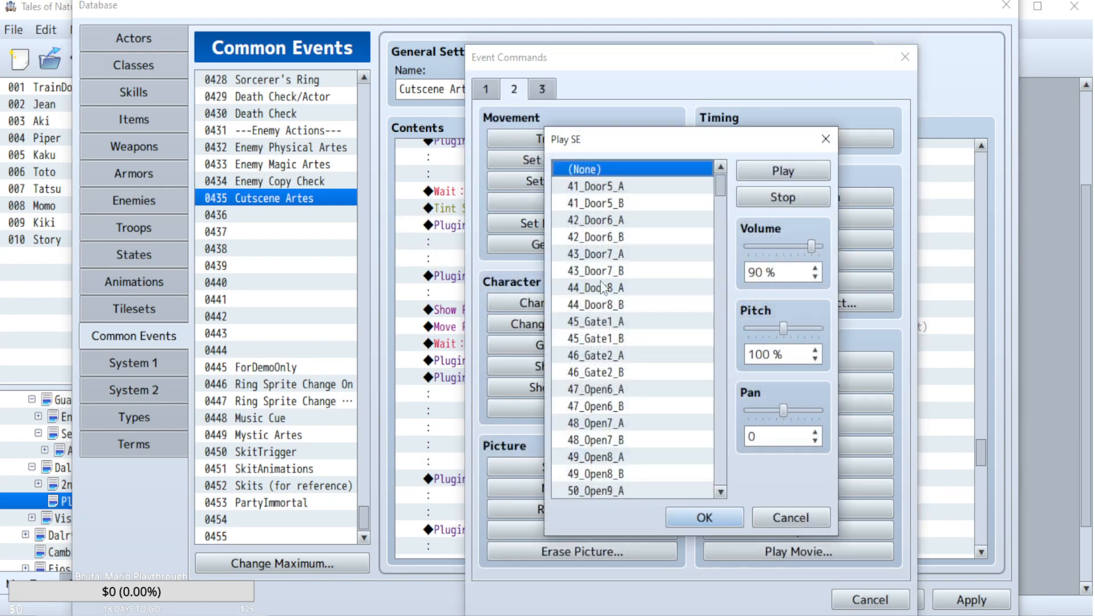
{"action": "left_click_drag", "start_coordinate": [721, 193], "coordinate": [730, 446]}
{"action": "left_click", "coordinate": [594, 255]}
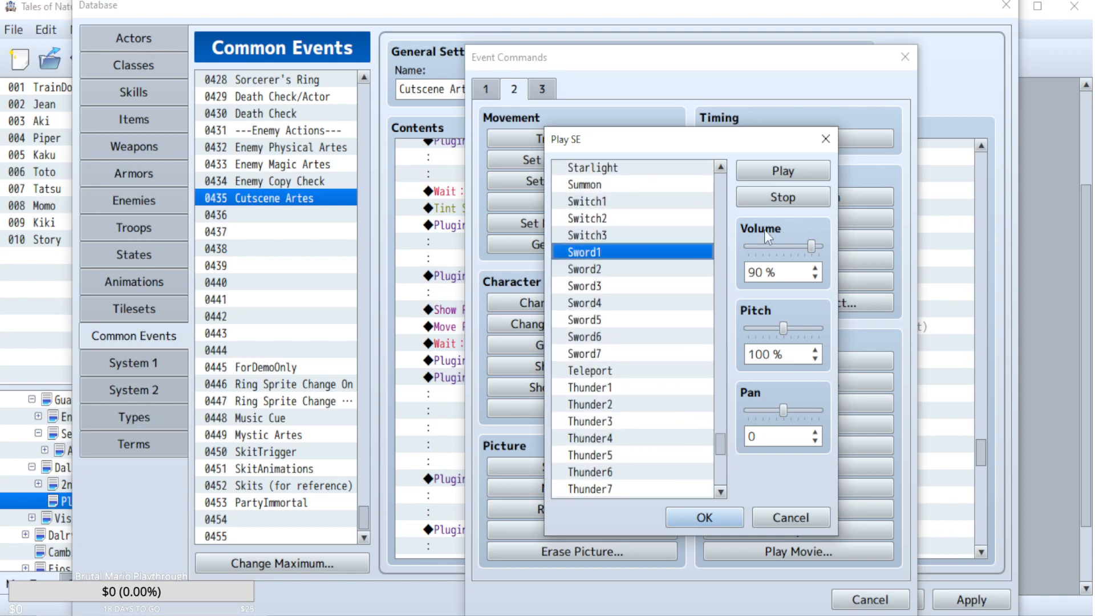
{"action": "left_click", "coordinate": [678, 266]}
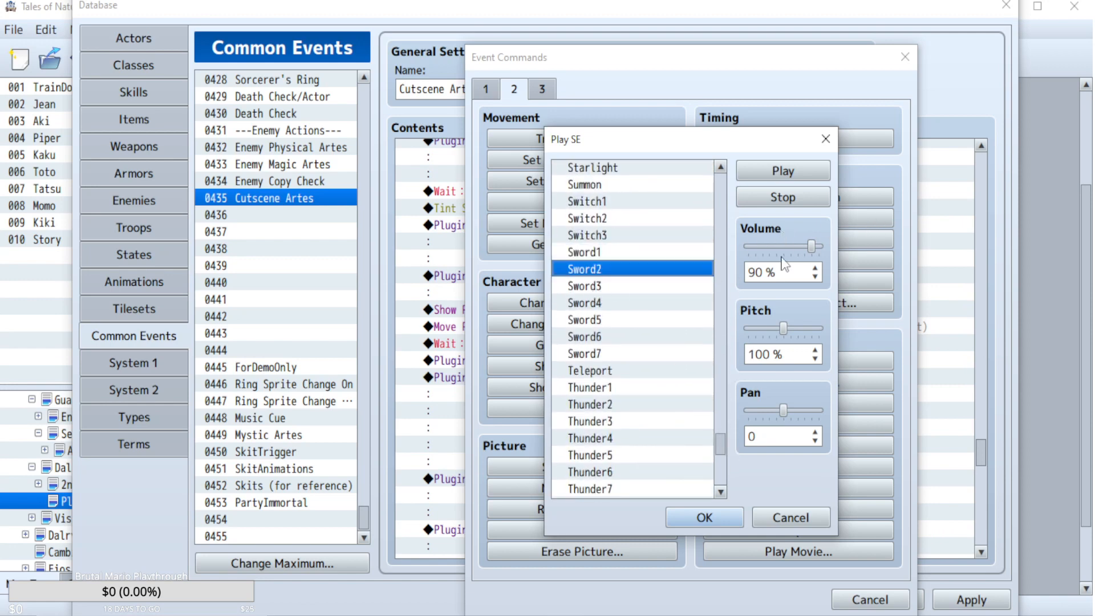
{"action": "left_click_drag", "start_coordinate": [810, 246], "coordinate": [774, 248]}
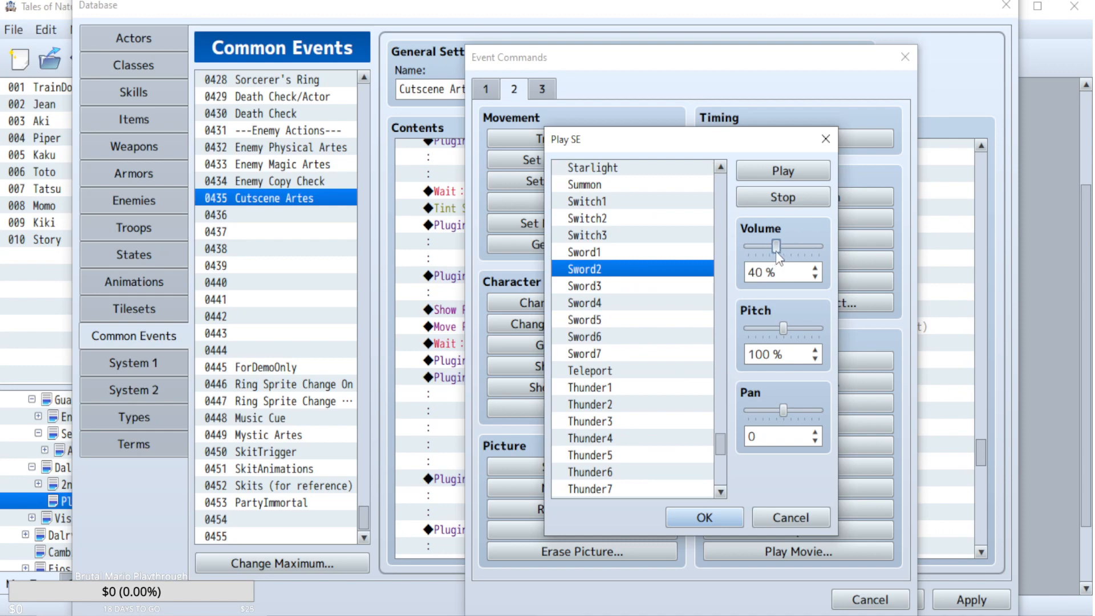
{"action": "left_click", "coordinate": [731, 517]}
{"action": "left_click", "coordinate": [970, 600]}
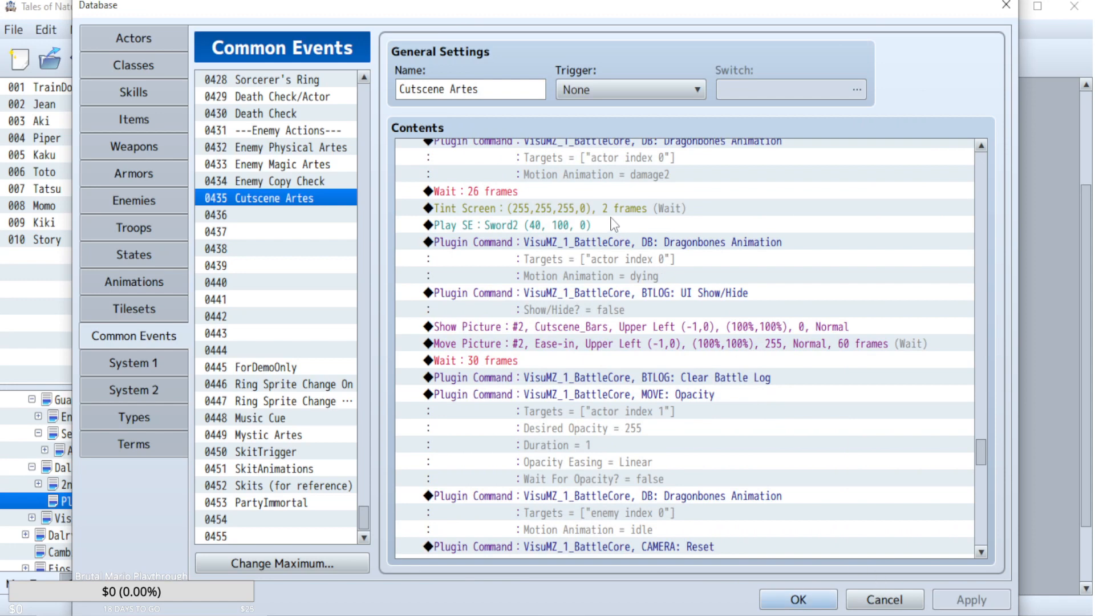
- Move the Back Environment: Remove command up to just before the 30-frame wait that follows Move Picture
{"action": "left_click", "coordinate": [558, 226]}
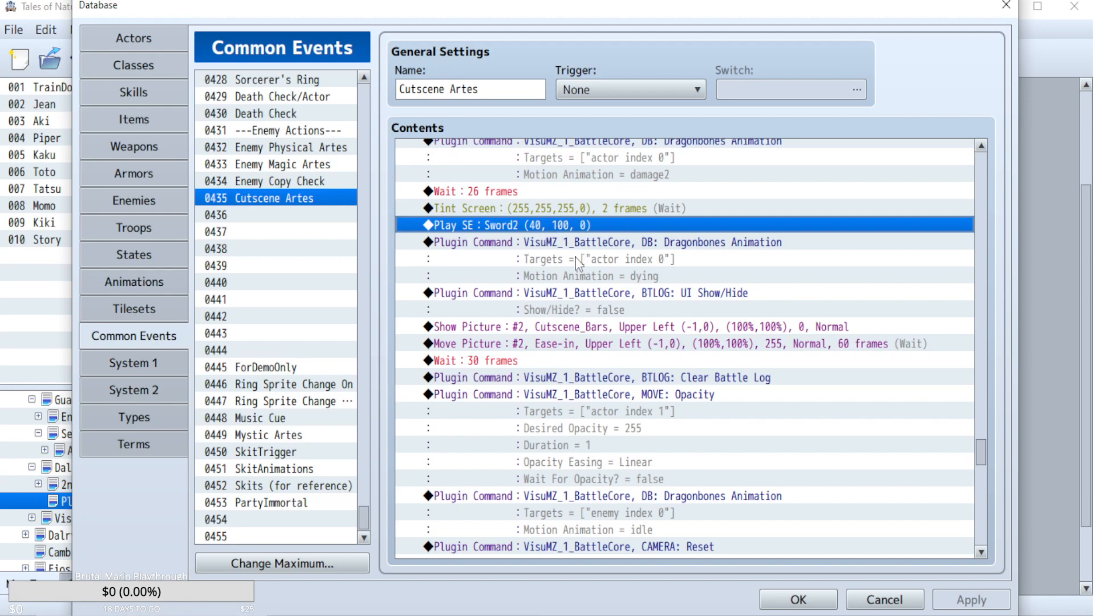
{"action": "scroll", "coordinate": [737, 478], "scroll_direction": "down", "scroll_amount": 2}
{"action": "scroll", "coordinate": [737, 478], "scroll_direction": "down", "scroll_amount": 2}
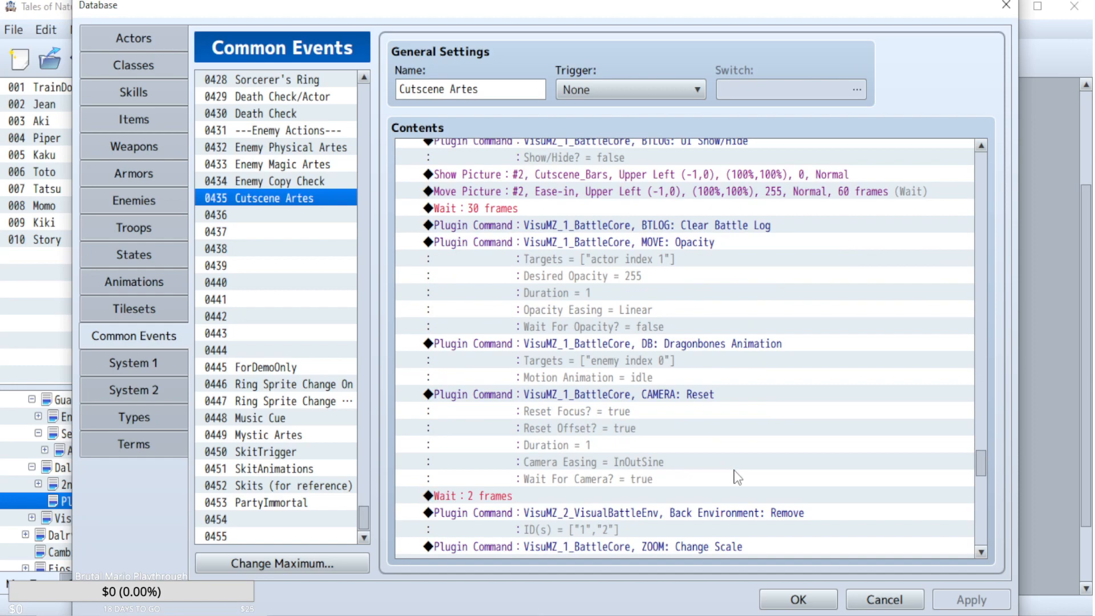
{"action": "scroll", "coordinate": [737, 478], "scroll_direction": "down", "scroll_amount": 2}
{"action": "scroll", "coordinate": [737, 478], "scroll_direction": "down", "scroll_amount": 4}
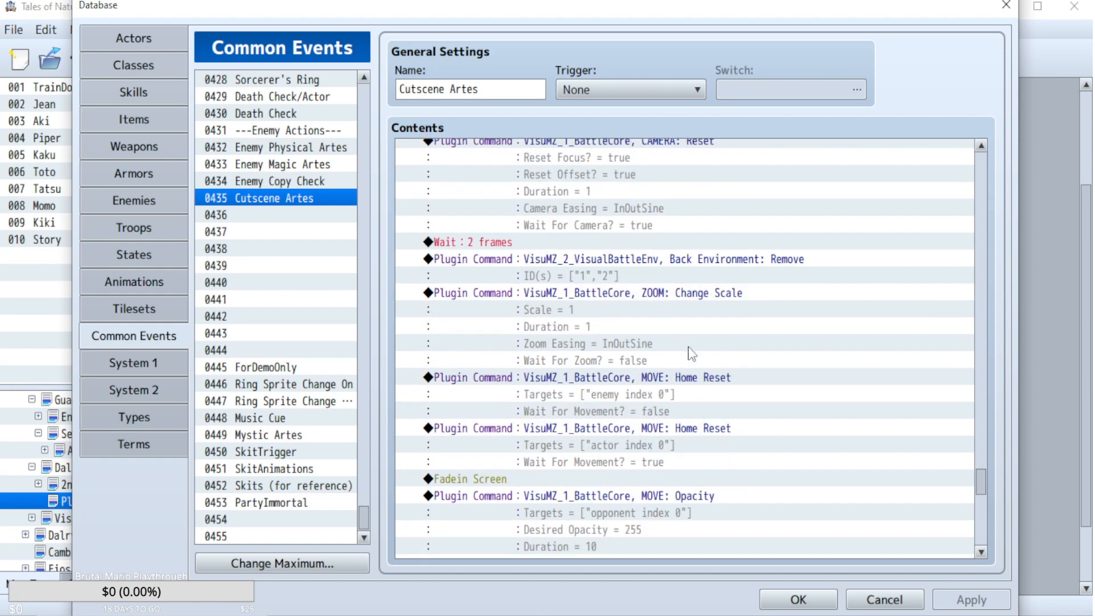
{"action": "scroll", "coordinate": [687, 349], "scroll_direction": "up", "scroll_amount": 5}
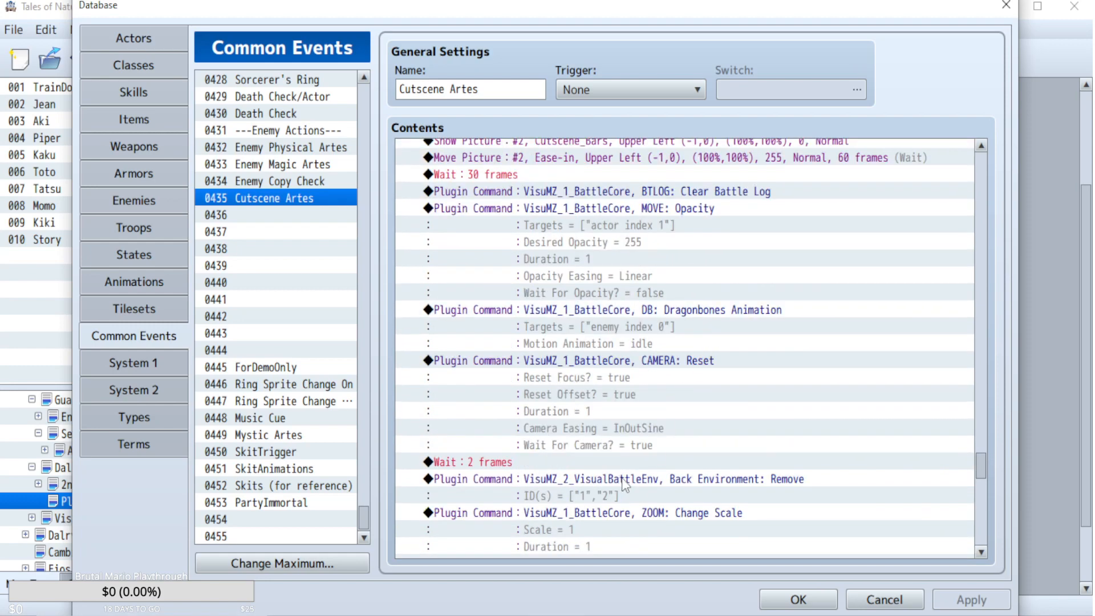
{"action": "left_click", "coordinate": [622, 480]}
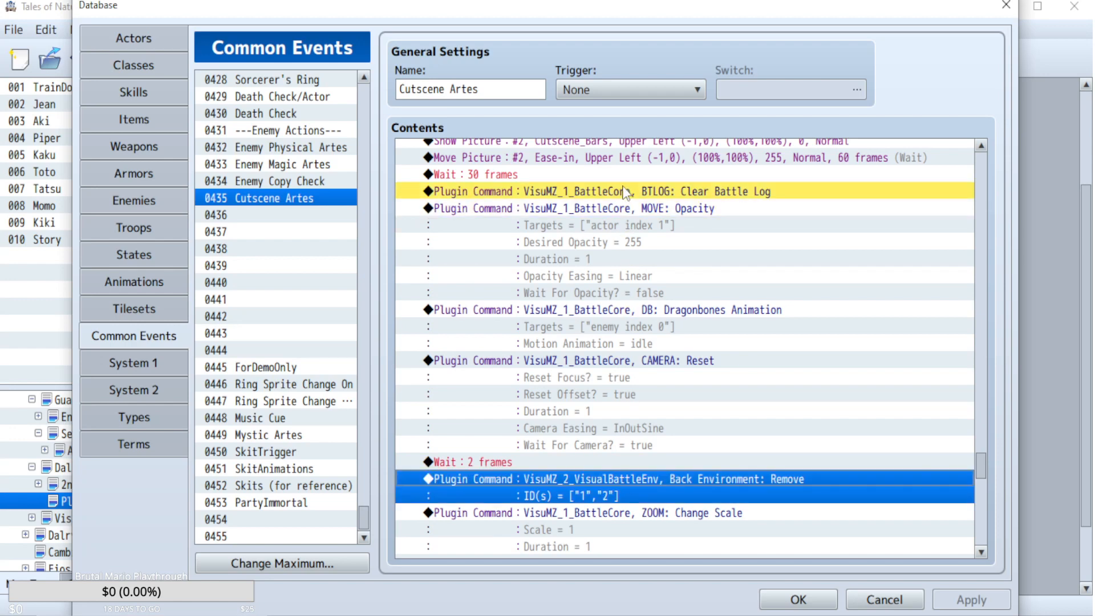
{"action": "left_click_drag", "start_coordinate": [625, 191], "coordinate": [616, 171]}
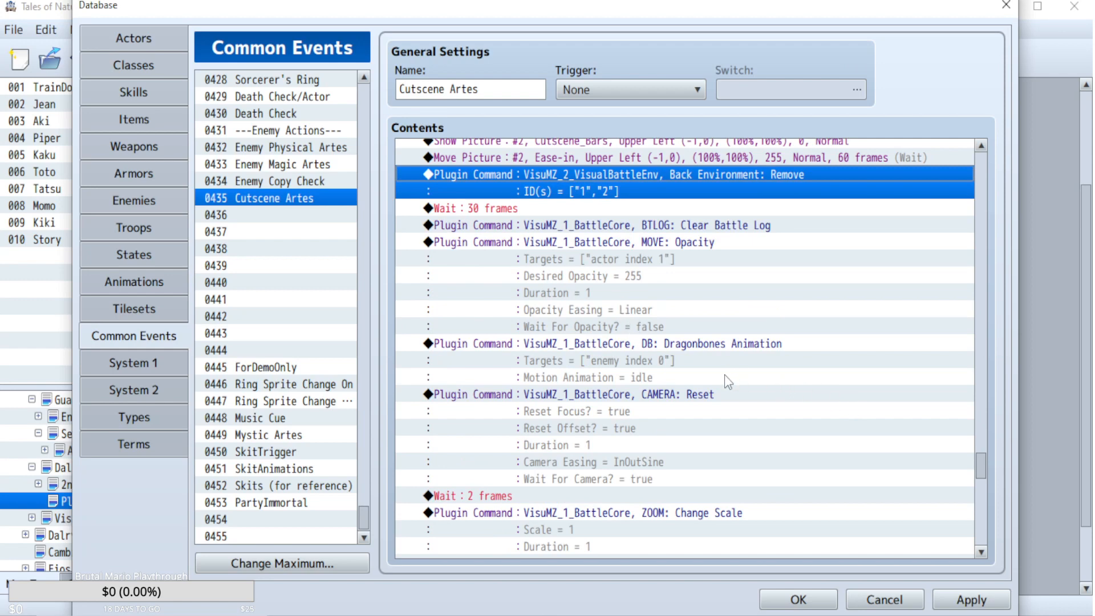
- Delete the ZOOM: Change Scale command and the 2-frame wait that follow CAMERA: Reset
{"action": "left_click", "coordinate": [693, 358]}
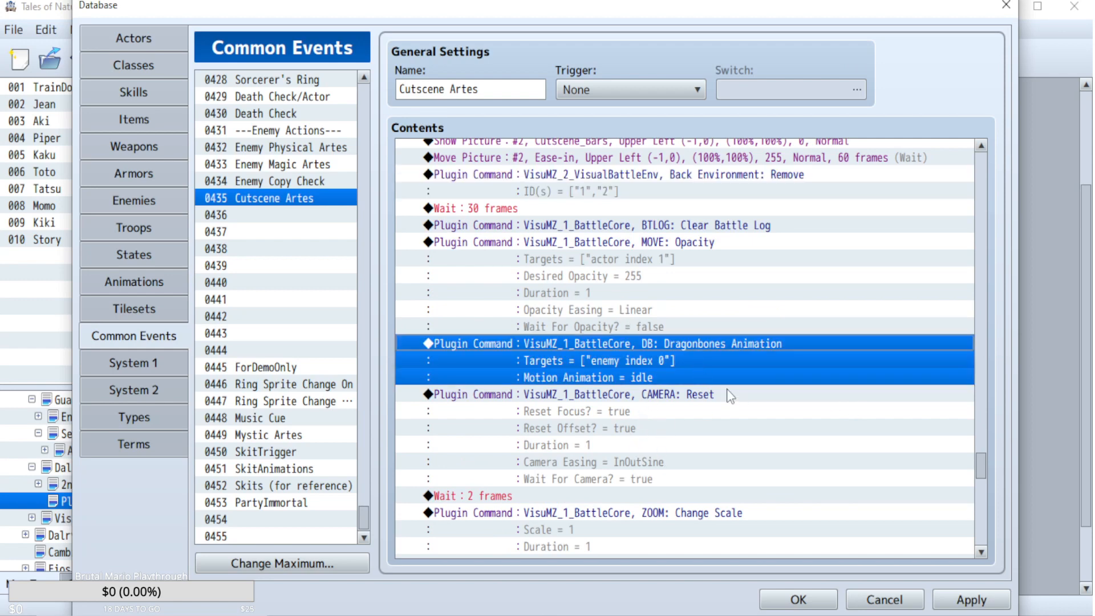
{"action": "scroll", "coordinate": [730, 395], "scroll_direction": "down", "scroll_amount": 2}
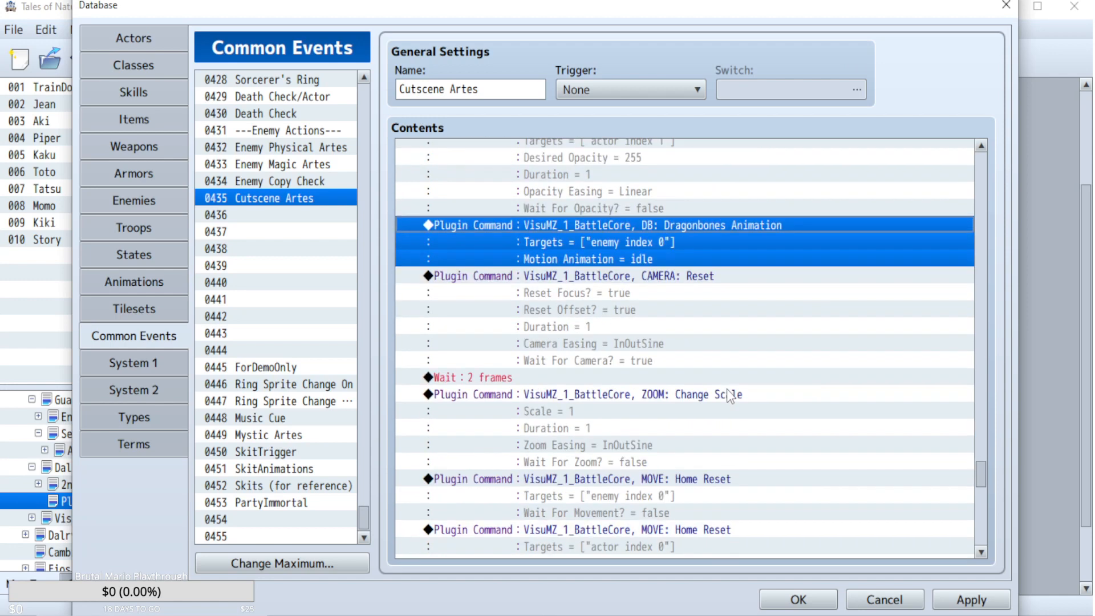
{"action": "left_click", "coordinate": [675, 277]}
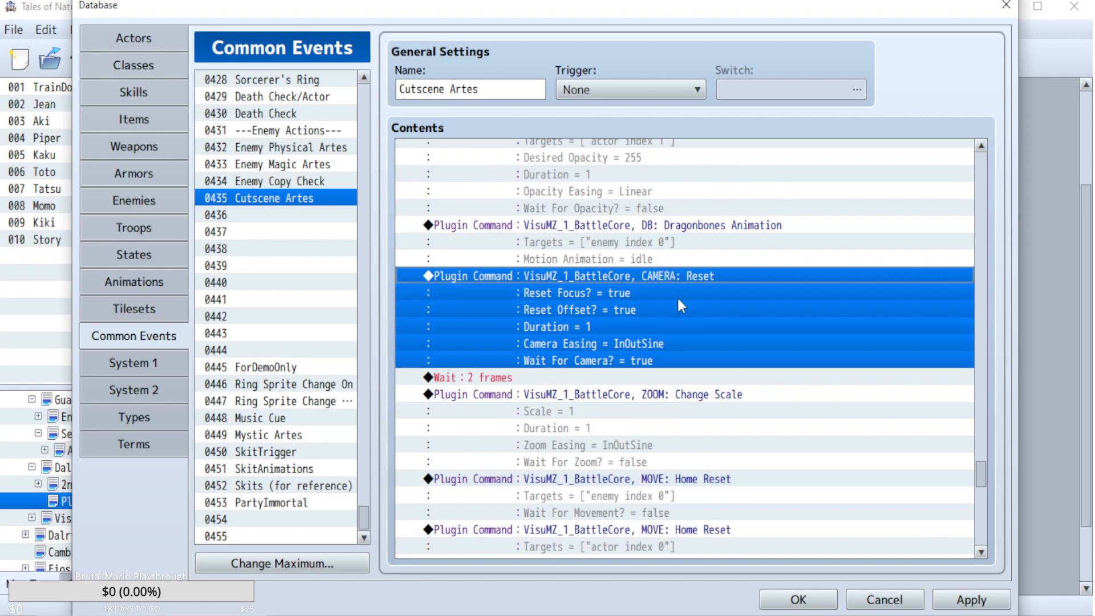
{"action": "scroll", "coordinate": [716, 368], "scroll_direction": "up", "scroll_amount": 2}
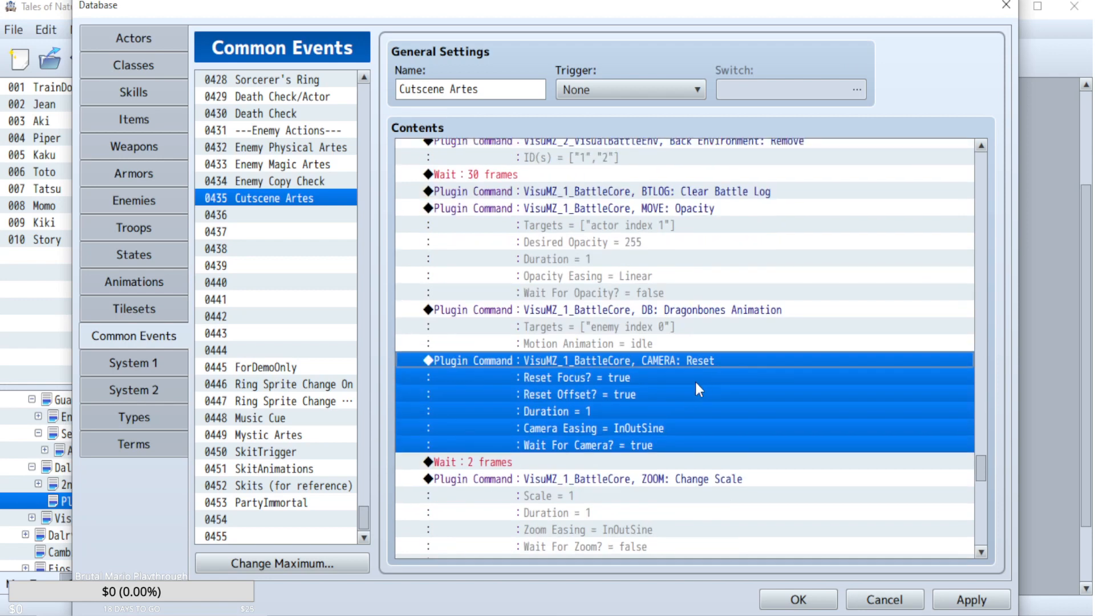
{"action": "scroll", "coordinate": [696, 382], "scroll_direction": "down", "scroll_amount": 3}
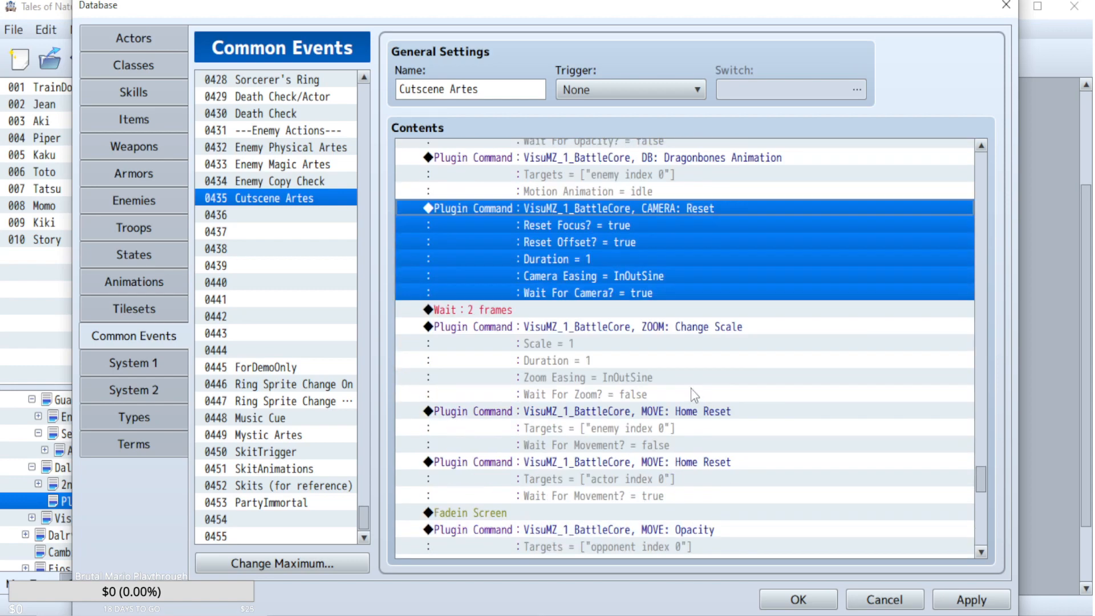
{"action": "left_click", "coordinate": [694, 330]}
{"action": "key", "text": "Delete"}
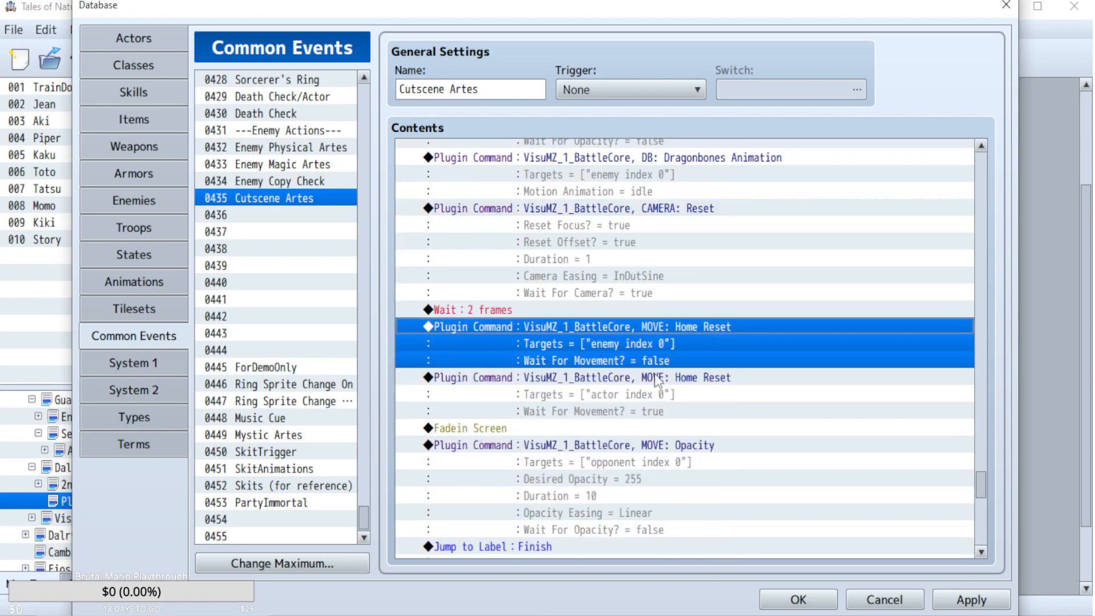
{"action": "key", "text": "Up"}
{"action": "key", "text": "Delete"}
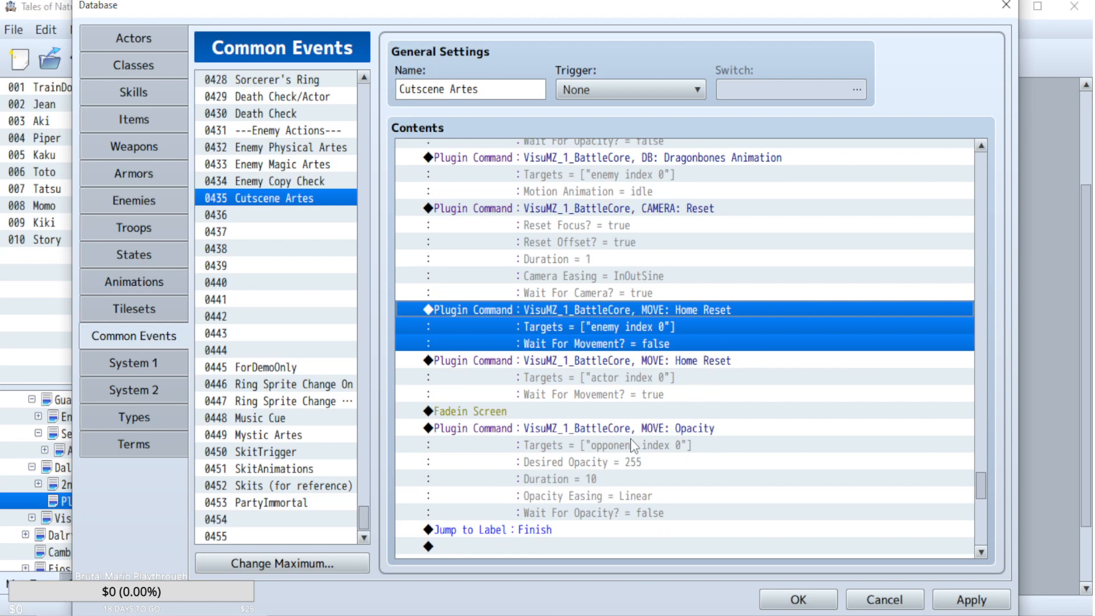
- Delete the Fadein Screen command and the opponent's MOVE: Opacity command before Jump to Label: Finish
{"action": "left_click", "coordinate": [541, 410]}
{"action": "key", "text": "Delete"}
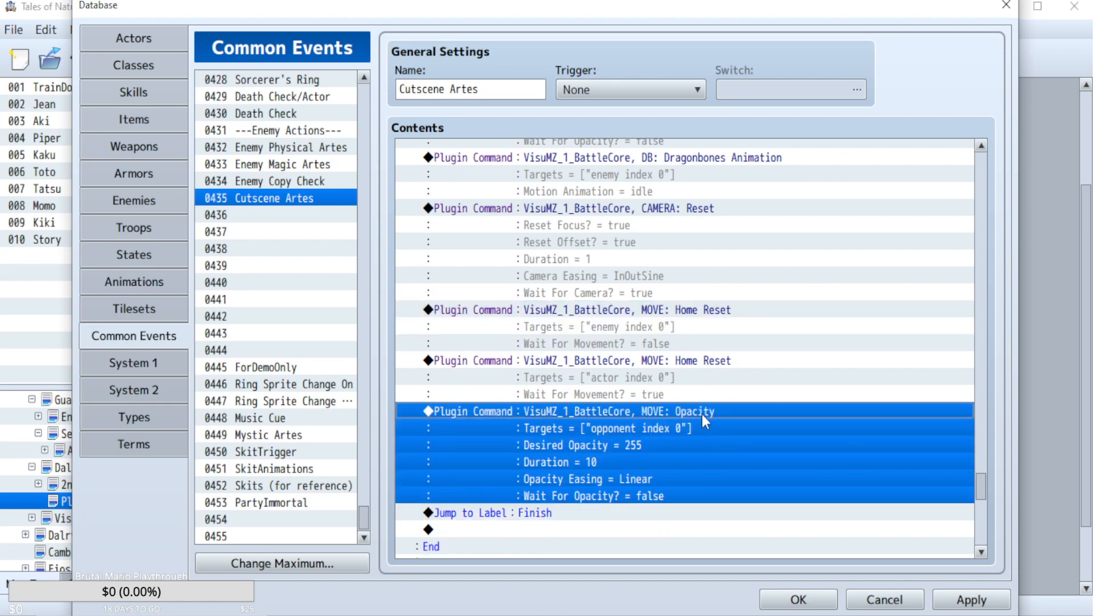
{"action": "key", "text": "Delete"}
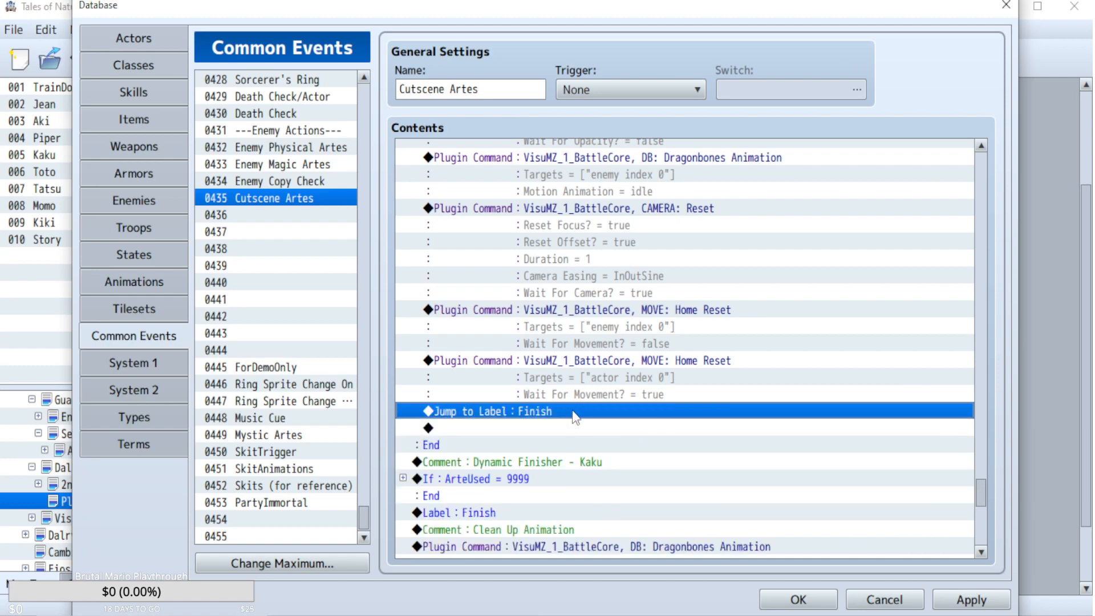
- Add a label named End at the very end of the Cutscene Artes event
{"action": "scroll", "coordinate": [987, 486], "scroll_direction": "down", "scroll_amount": 10}
{"action": "double_click", "coordinate": [541, 554]}
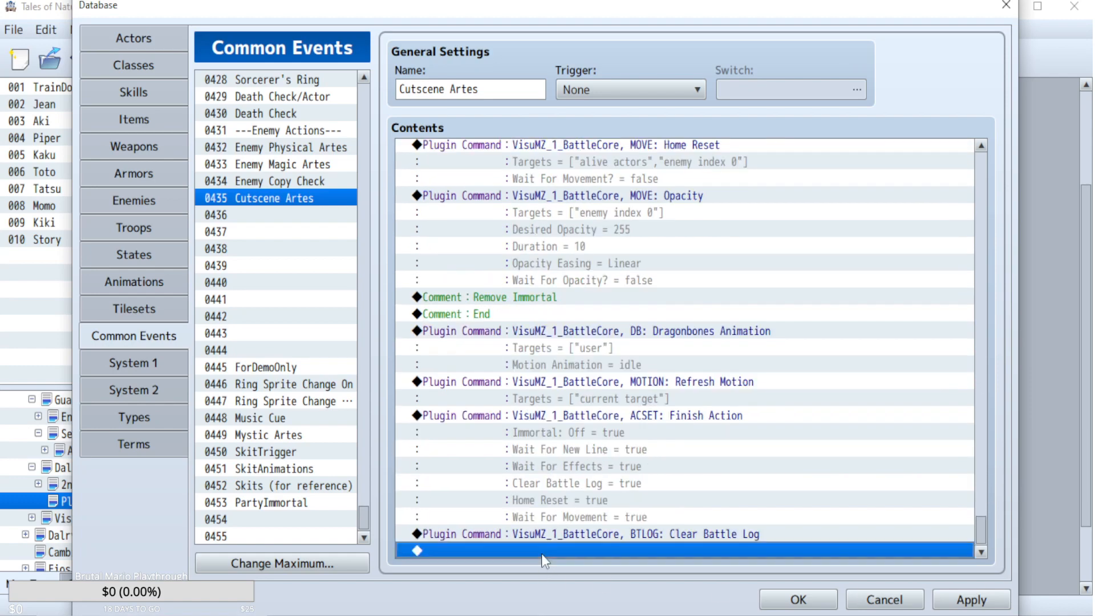
{"action": "left_click", "coordinate": [484, 89]}
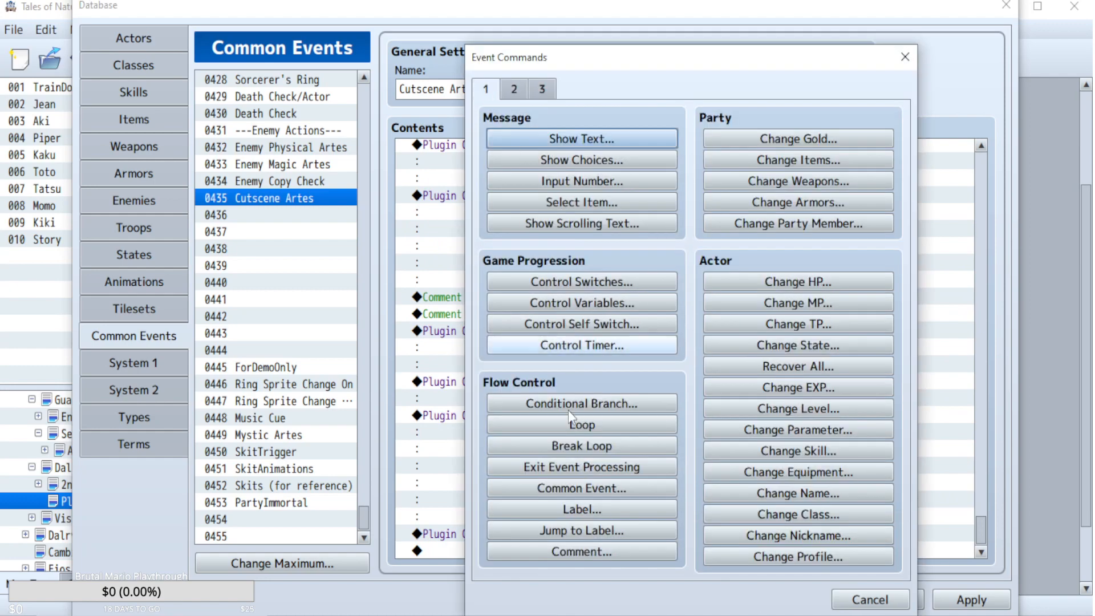
{"action": "left_click", "coordinate": [573, 510]}
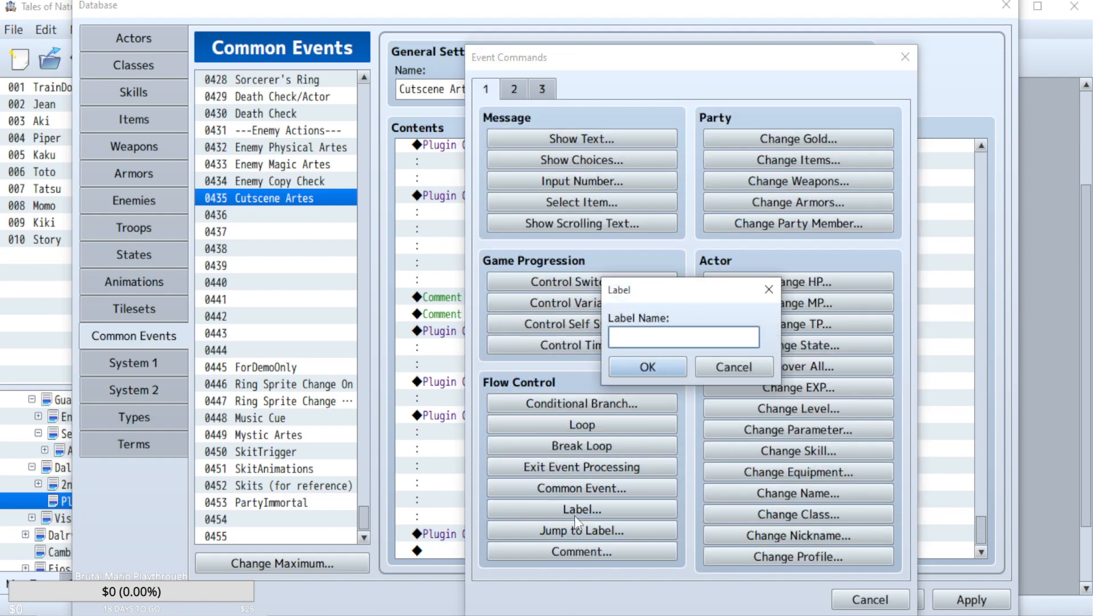
{"action": "type", "text": "End"}
{"action": "key", "text": "Return"}
- Change the Jump to Label command after the two MOVE: Home Reset commands so it targets End
{"action": "scroll", "coordinate": [502, 448], "scroll_direction": "up", "scroll_amount": 2}
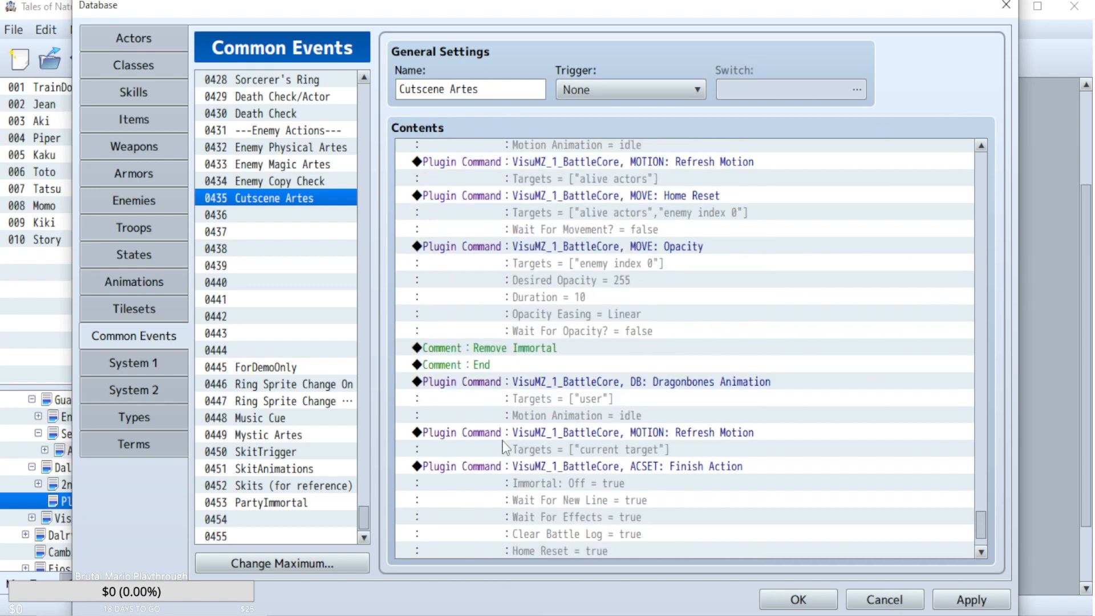
{"action": "scroll", "coordinate": [526, 437], "scroll_direction": "up", "scroll_amount": 12}
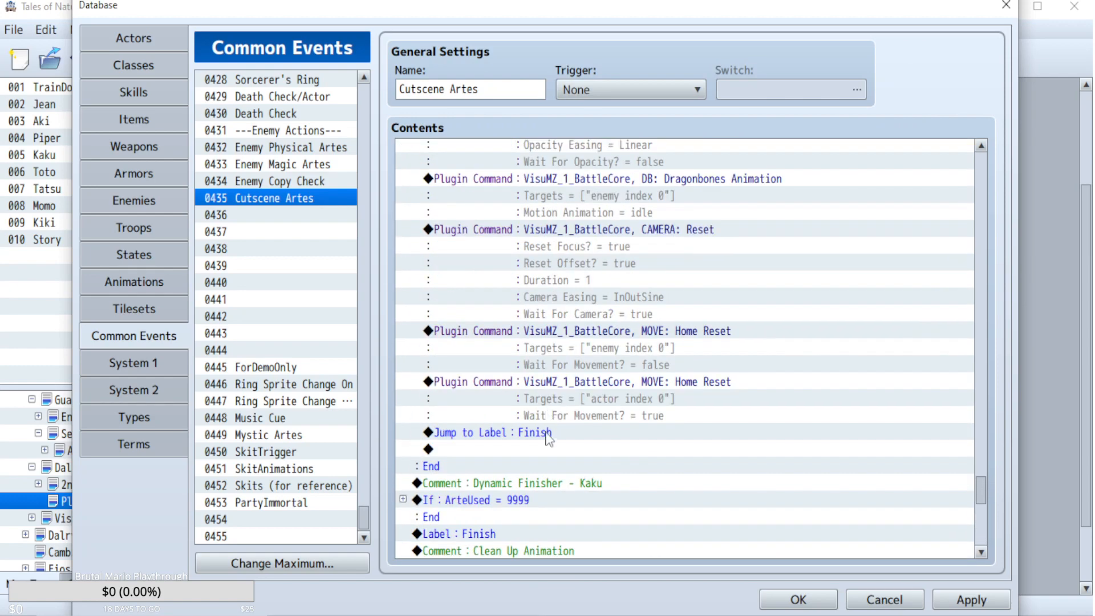
{"action": "double_click", "coordinate": [547, 439]}
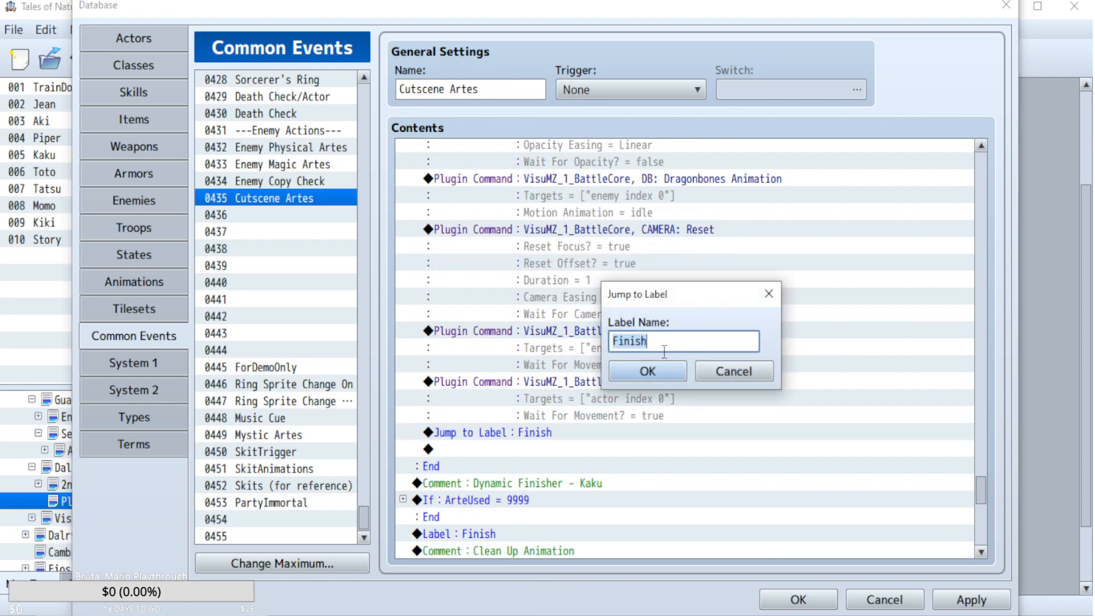
{"action": "type", "text": "End"}
{"action": "left_click", "coordinate": [657, 374]}
- Copy the ACSET: Finish Action command from the event's end to just before Jump to Label: End and apply the change
{"action": "scroll", "coordinate": [733, 449], "scroll_direction": "down", "scroll_amount": 7}
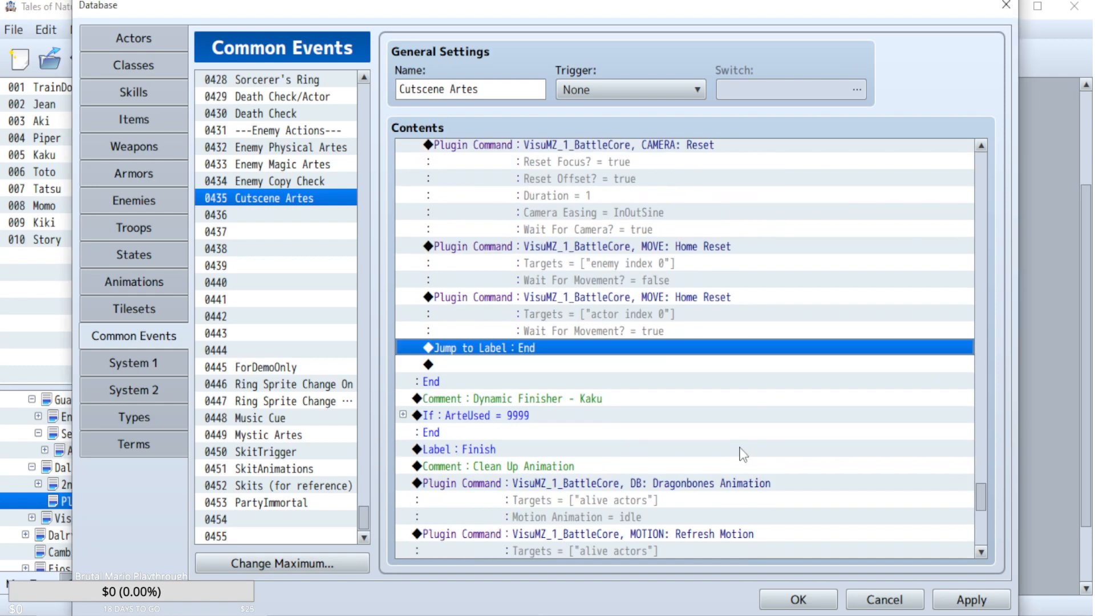
{"action": "scroll", "coordinate": [733, 449], "scroll_direction": "down", "scroll_amount": 3}
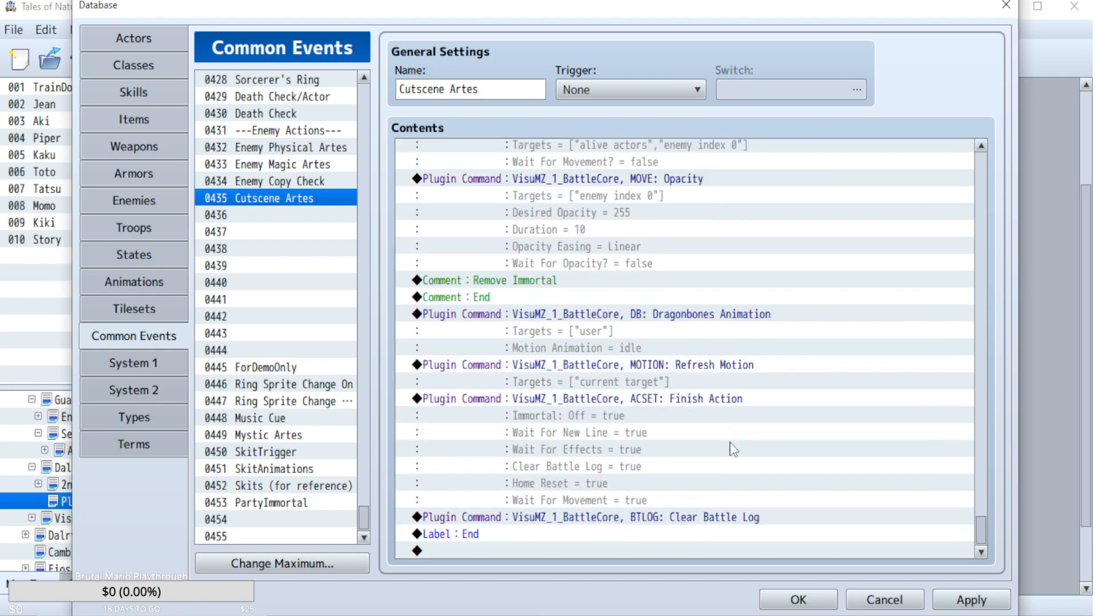
{"action": "left_click", "coordinate": [671, 398]}
{"action": "scroll", "coordinate": [686, 418], "scroll_direction": "up", "scroll_amount": 8}
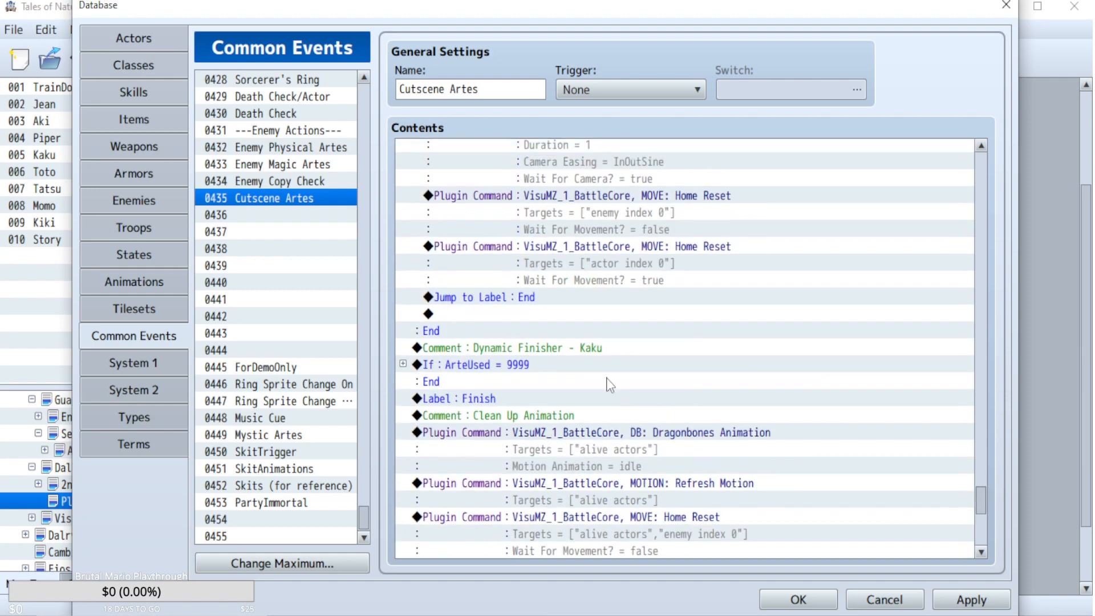
{"action": "left_click", "coordinate": [506, 298]}
{"action": "key", "text": "ctrl+v"}
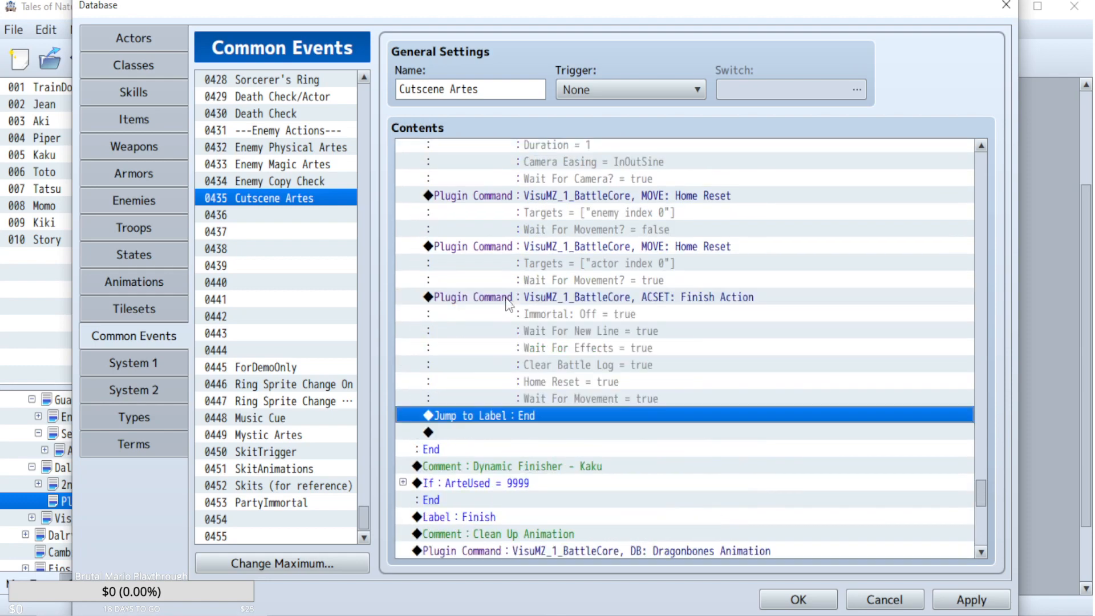
{"action": "left_click", "coordinate": [979, 604]}
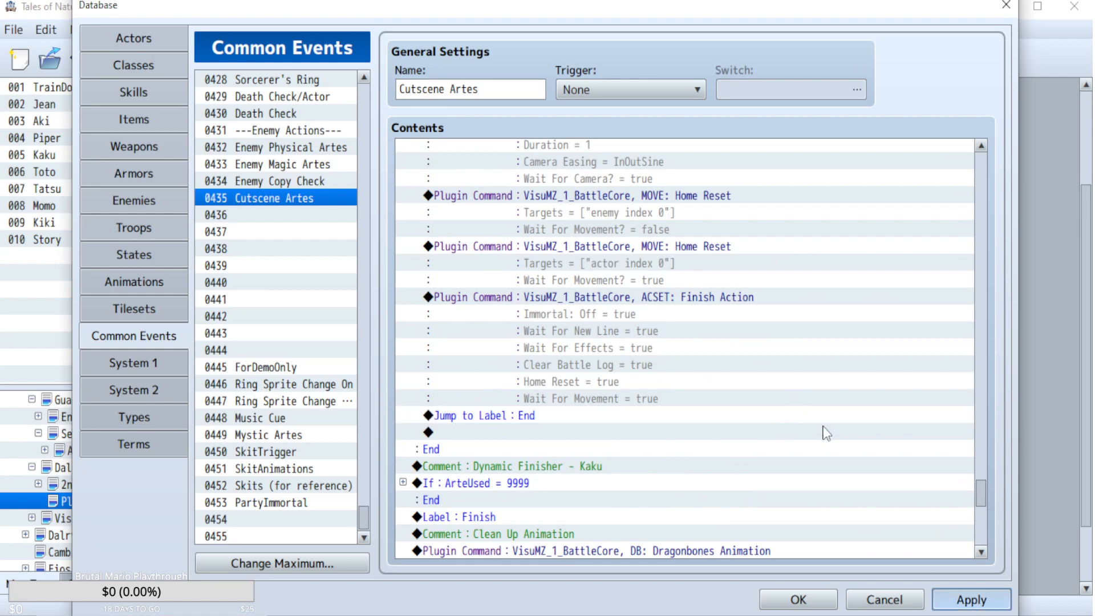
{"action": "scroll", "coordinate": [638, 323], "scroll_direction": "up", "scroll_amount": 3}
{"action": "scroll", "coordinate": [795, 406], "scroll_direction": "down", "scroll_amount": 2}
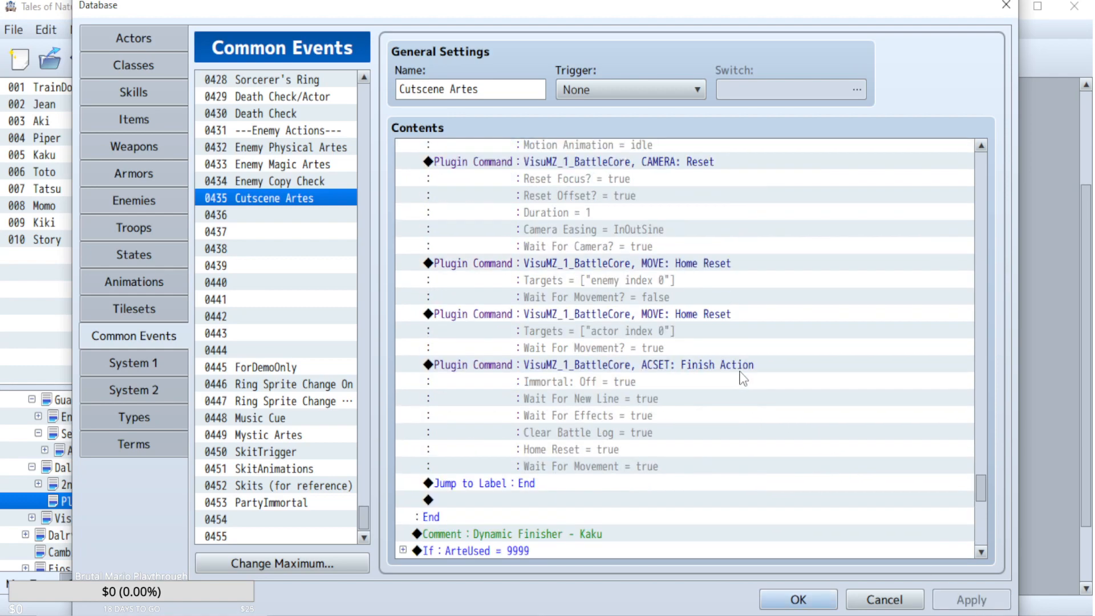
{"action": "scroll", "coordinate": [741, 371], "scroll_direction": "down", "scroll_amount": 2}
{"action": "scroll", "coordinate": [724, 399], "scroll_direction": "up", "scroll_amount": 3}
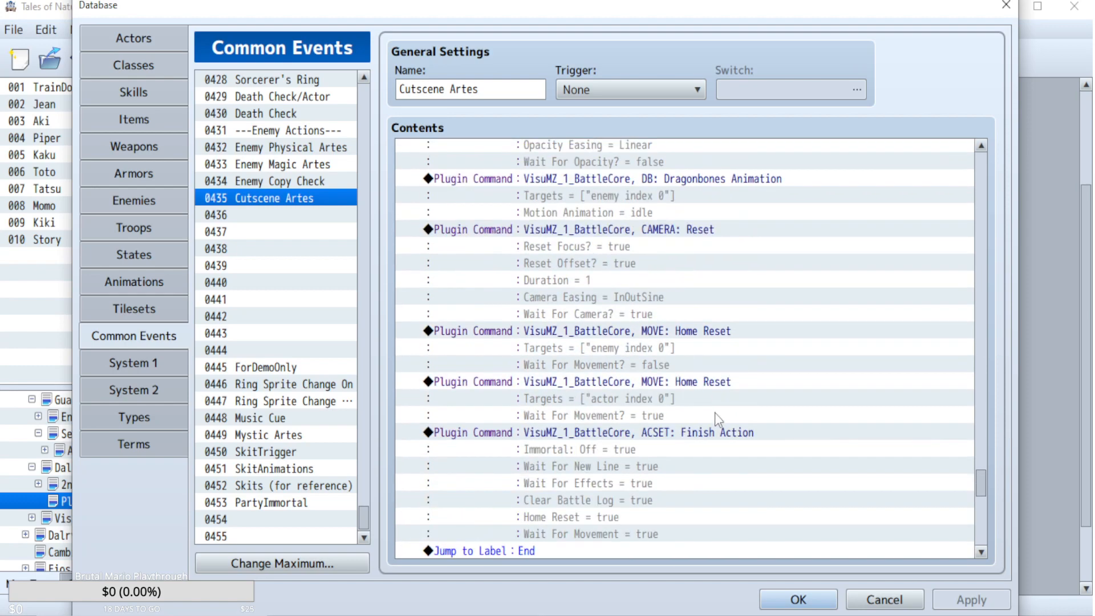
{"action": "scroll", "coordinate": [718, 406], "scroll_direction": "up", "scroll_amount": 4}
{"action": "scroll", "coordinate": [728, 399], "scroll_direction": "down", "scroll_amount": 4}
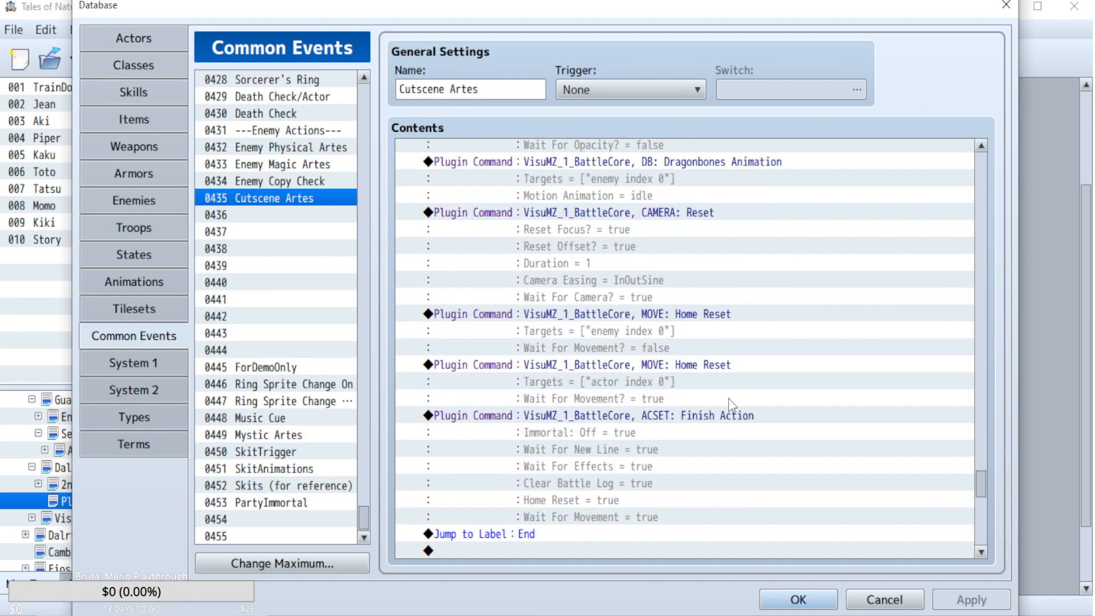
- Insert a Change Party Member command that adds Jean just before the ACSET: Finish Action command preceding Jump to Label: End
{"action": "key", "text": "Return"}
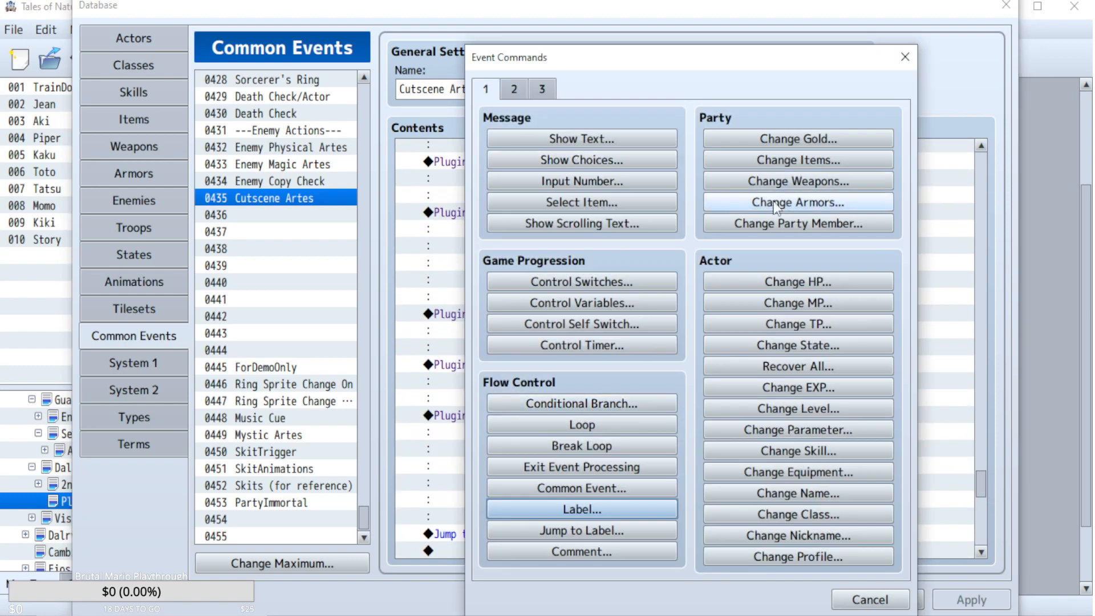
{"action": "left_click", "coordinate": [776, 225]}
{"action": "left_click", "coordinate": [649, 296]}
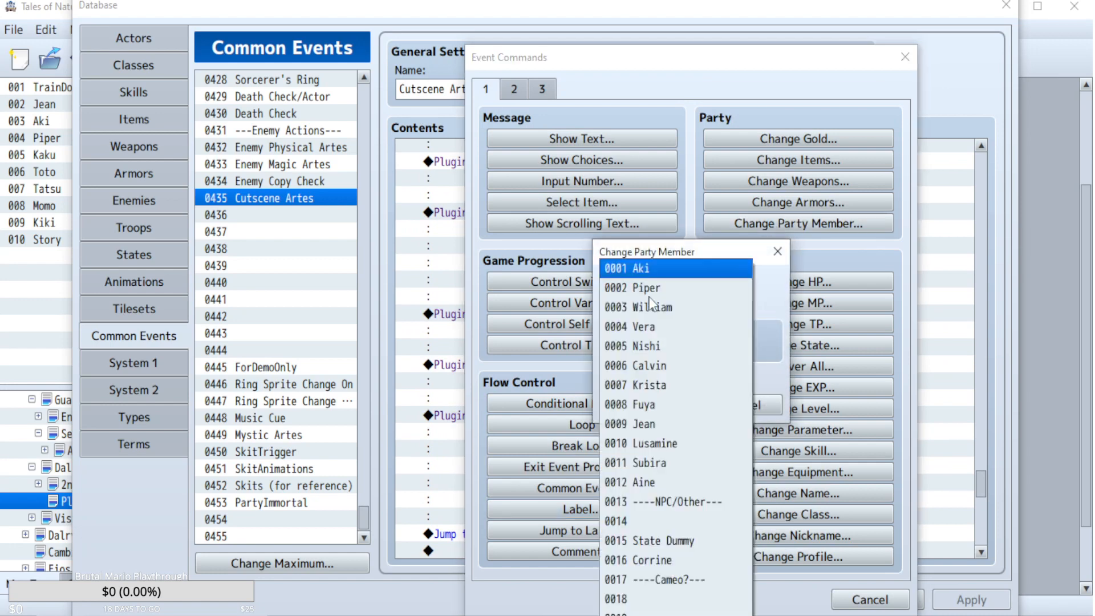
{"action": "left_click", "coordinate": [652, 419]}
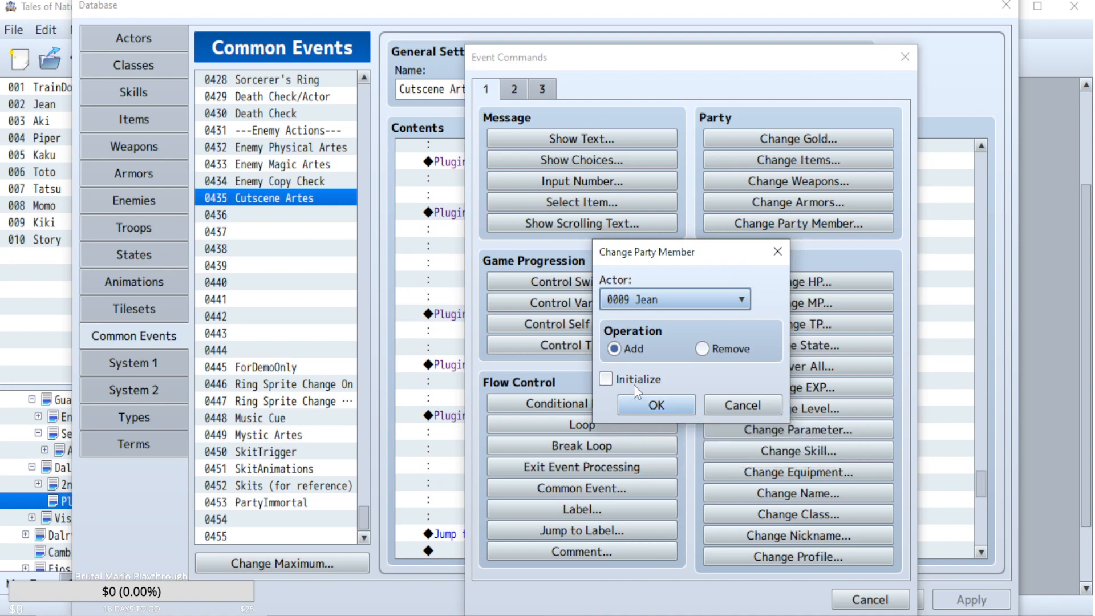
{"action": "left_click", "coordinate": [651, 405]}
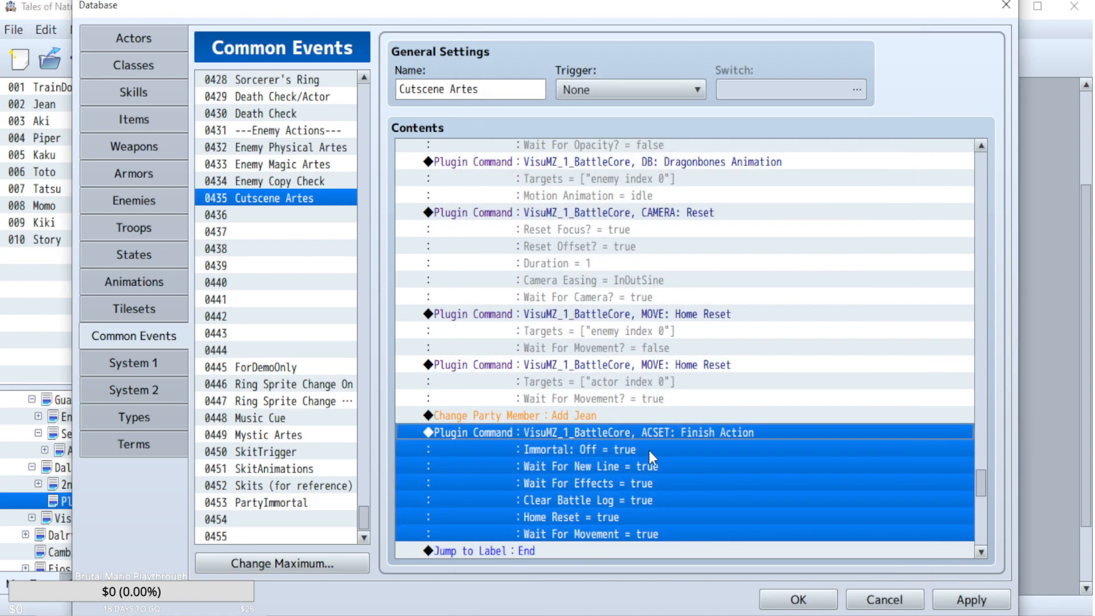
- Duplicate the Add Jean command below itself and change the copy to remove Aki from the party
{"action": "left_click", "coordinate": [597, 417]}
{"action": "key", "text": "ctrl+c"}
{"action": "key", "text": "ctrl+v"}
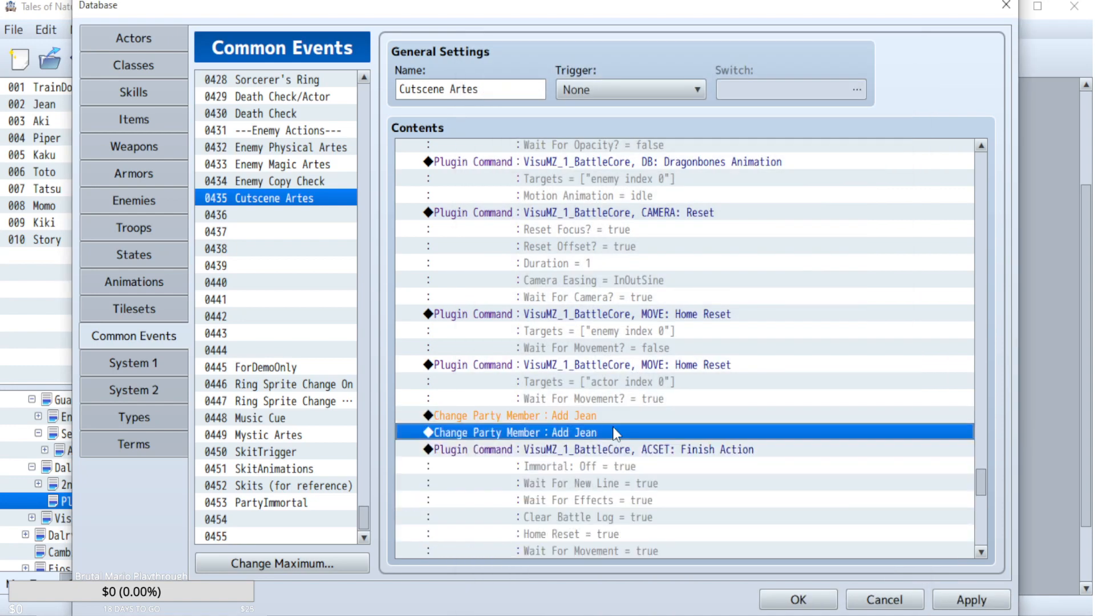
{"action": "double_click", "coordinate": [616, 434]}
{"action": "left_click", "coordinate": [710, 307]}
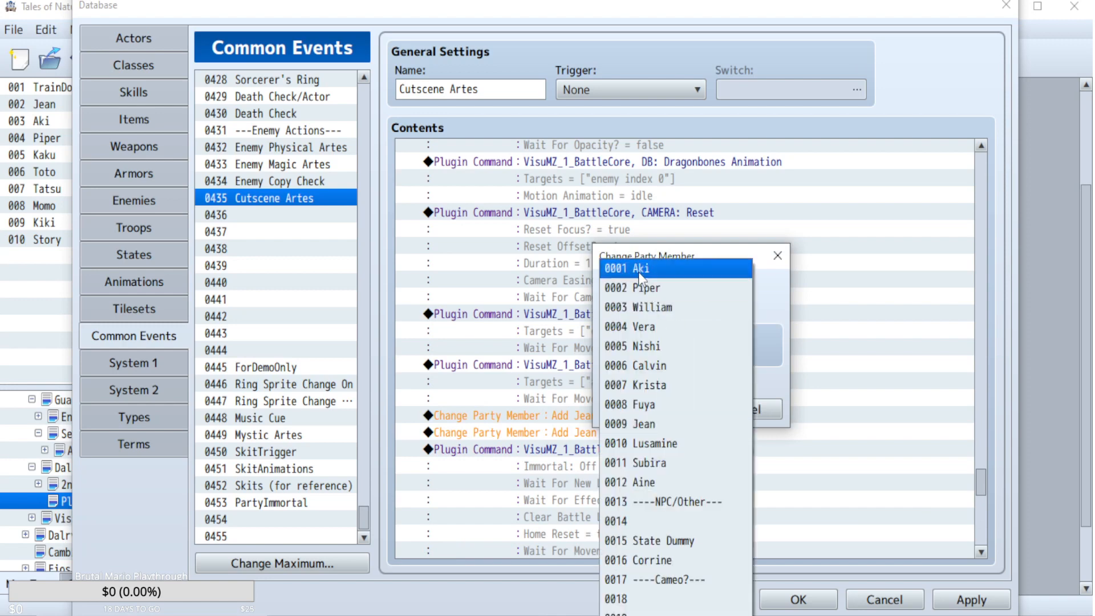
{"action": "left_click", "coordinate": [696, 268]}
{"action": "left_click", "coordinate": [702, 353]}
{"action": "left_click", "coordinate": [662, 409]}
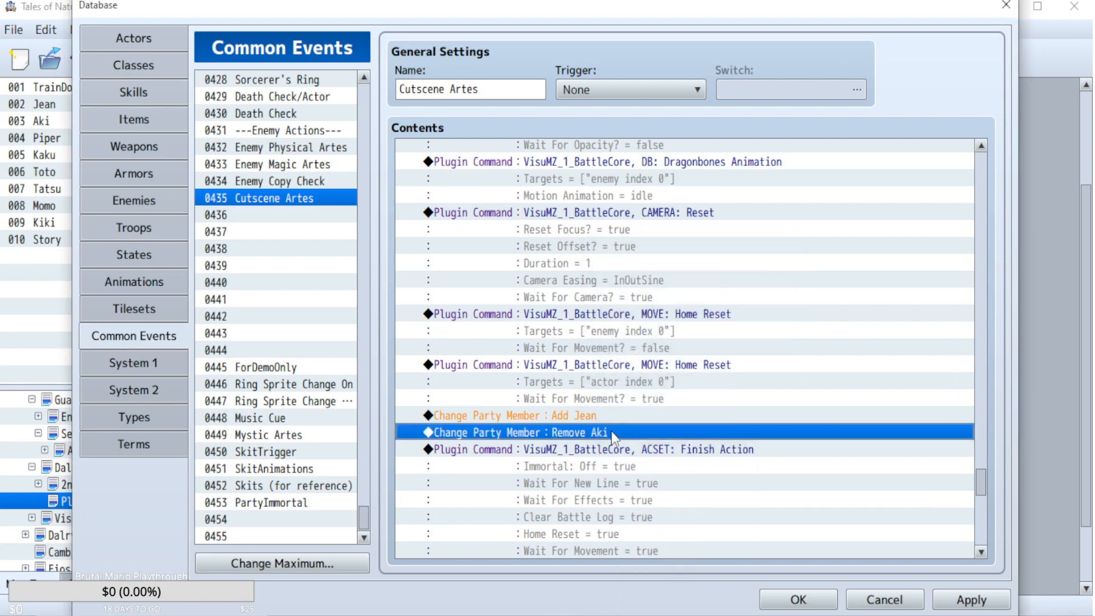
- Duplicate the Remove Aki command below itself and change the copy to remove Piper
{"action": "key", "text": "ctrl+c"}
{"action": "key", "text": "ctrl+v"}
{"action": "double_click", "coordinate": [611, 441]}
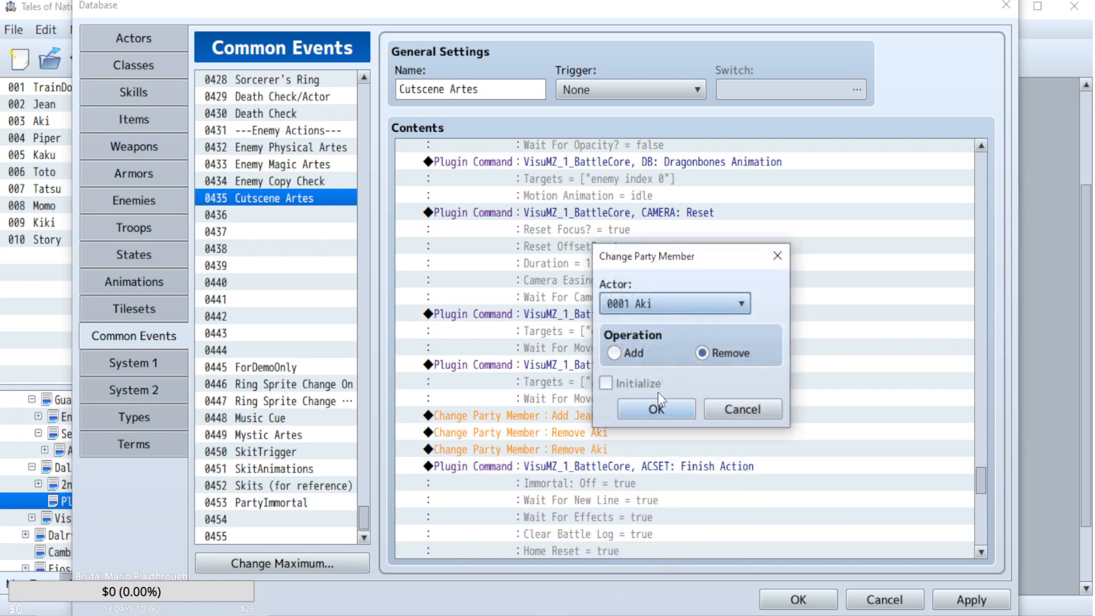
{"action": "left_click", "coordinate": [679, 305]}
{"action": "left_click", "coordinate": [622, 283]}
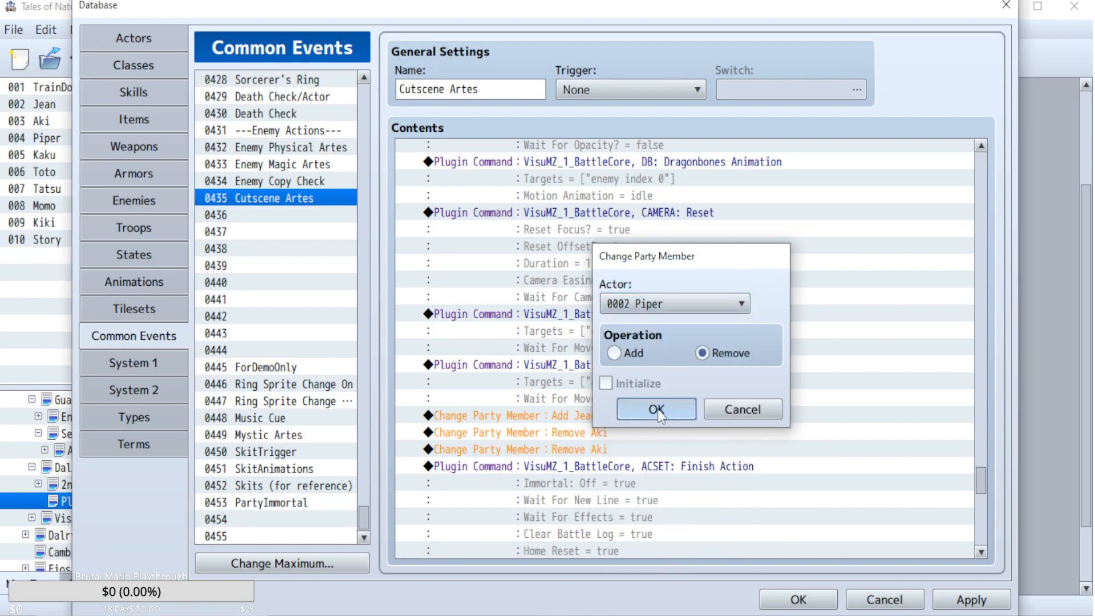
{"action": "left_click", "coordinate": [656, 409]}
- Copy the Add Jean command to below Remove Piper and change the copy to add Aki
{"action": "left_click", "coordinate": [589, 417]}
{"action": "key", "text": "ctrl+c"}
{"action": "left_click", "coordinate": [599, 466]}
{"action": "key", "text": "ctrl+v"}
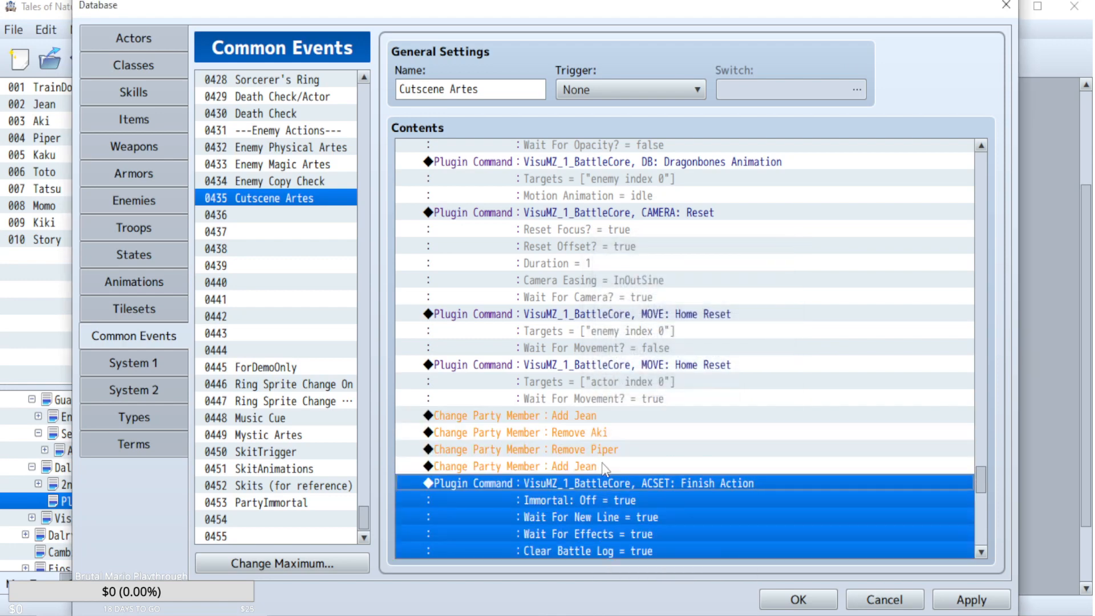
{"action": "double_click", "coordinate": [599, 466]}
{"action": "left_click", "coordinate": [686, 302]}
{"action": "left_click", "coordinate": [644, 276]}
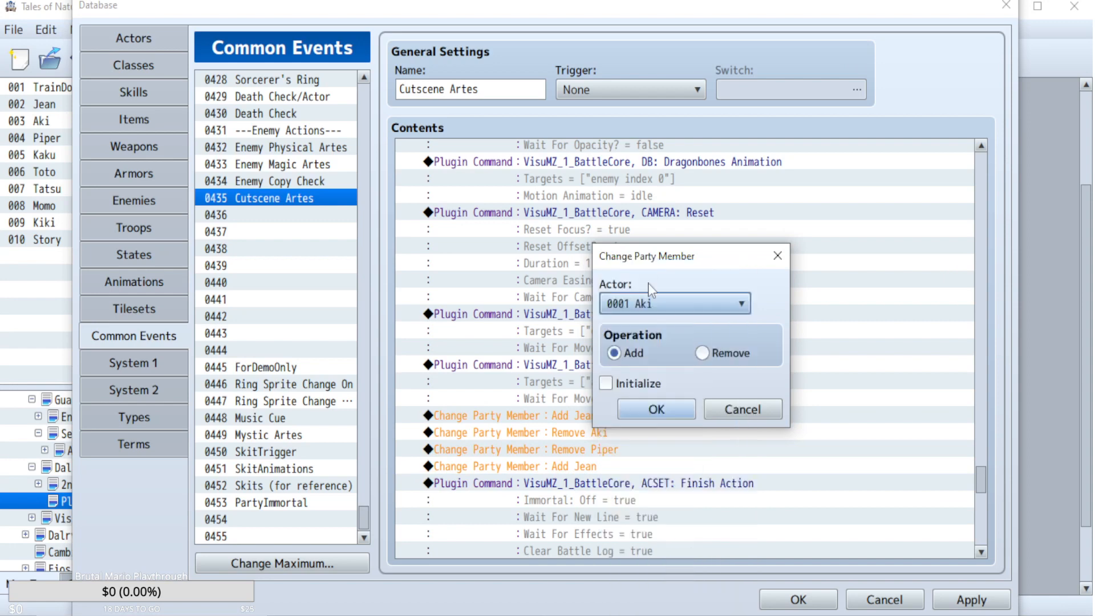
{"action": "left_click", "coordinate": [656, 409]}
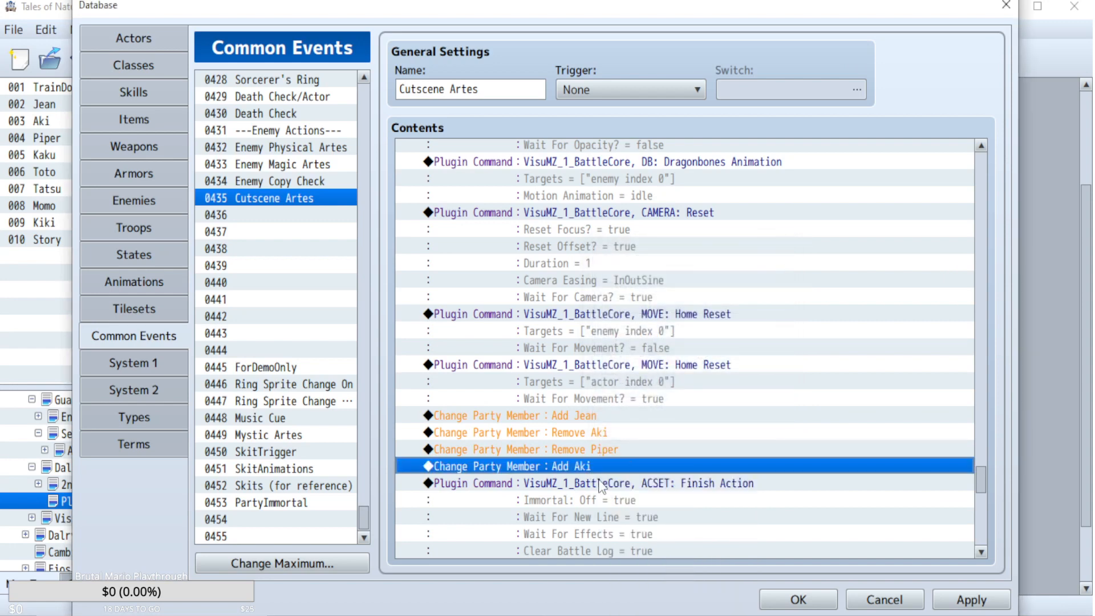
- Duplicate the Add Aki command, change the copy to add Piper, and apply the changes
{"action": "key", "text": "ctrl+c"}
{"action": "key", "text": "ctrl+v"}
{"action": "double_click", "coordinate": [599, 483]}
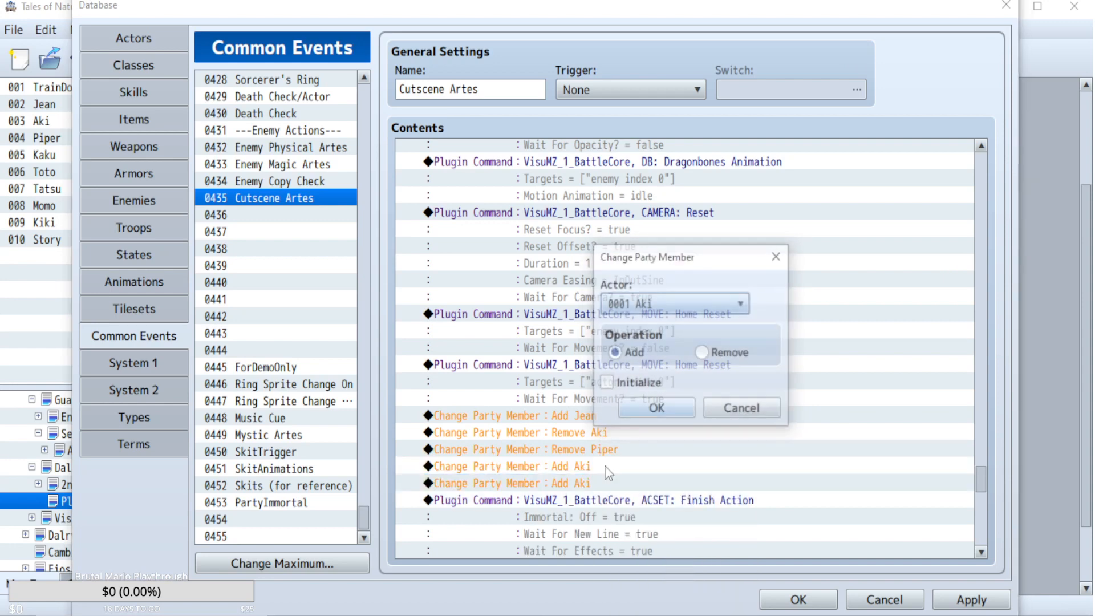
{"action": "left_click", "coordinate": [699, 308]}
{"action": "left_click", "coordinate": [644, 292]}
{"action": "left_click", "coordinate": [659, 416]}
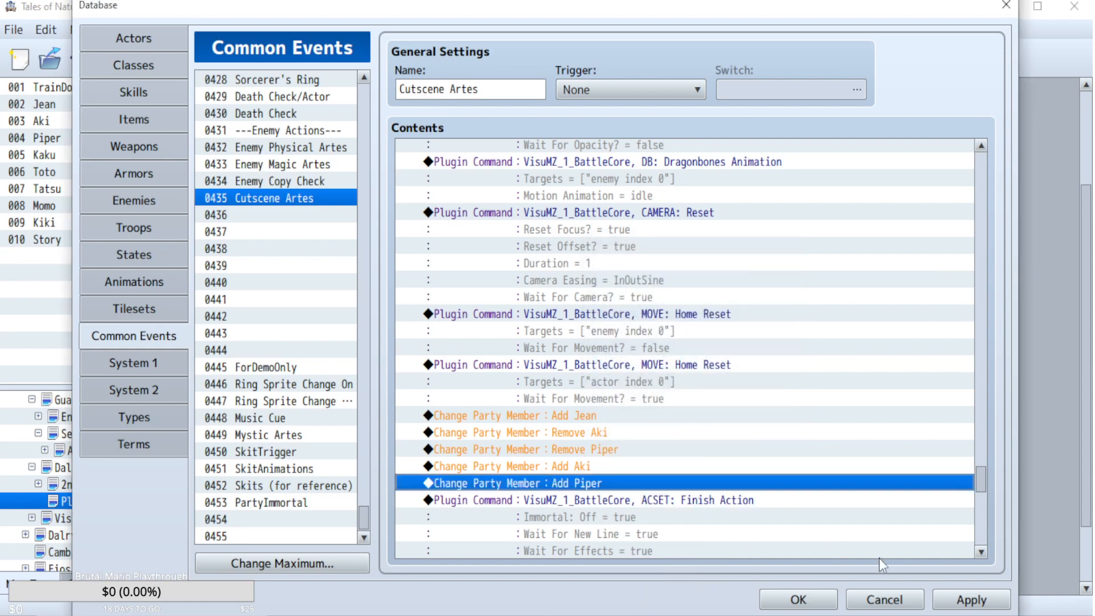
{"action": "left_click", "coordinate": [970, 598]}
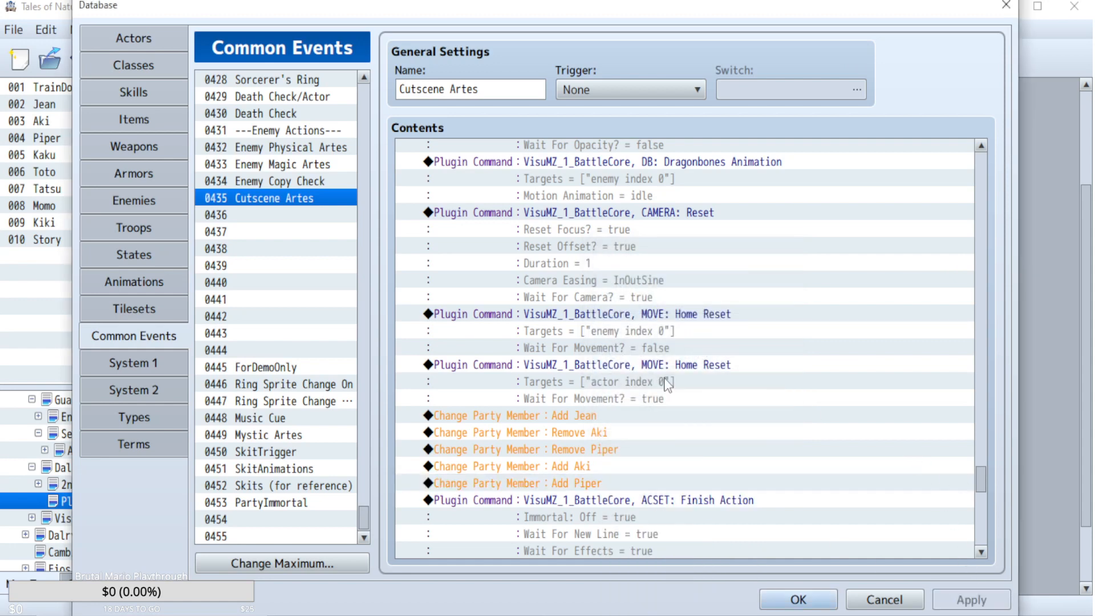
- Open battle event page 7 of troop 0060 Story Boss: Gremlin? at the end of its command list
{"action": "scroll", "coordinate": [806, 449], "scroll_direction": "down", "scroll_amount": 6}
{"action": "scroll", "coordinate": [805, 446], "scroll_direction": "down", "scroll_amount": 6}
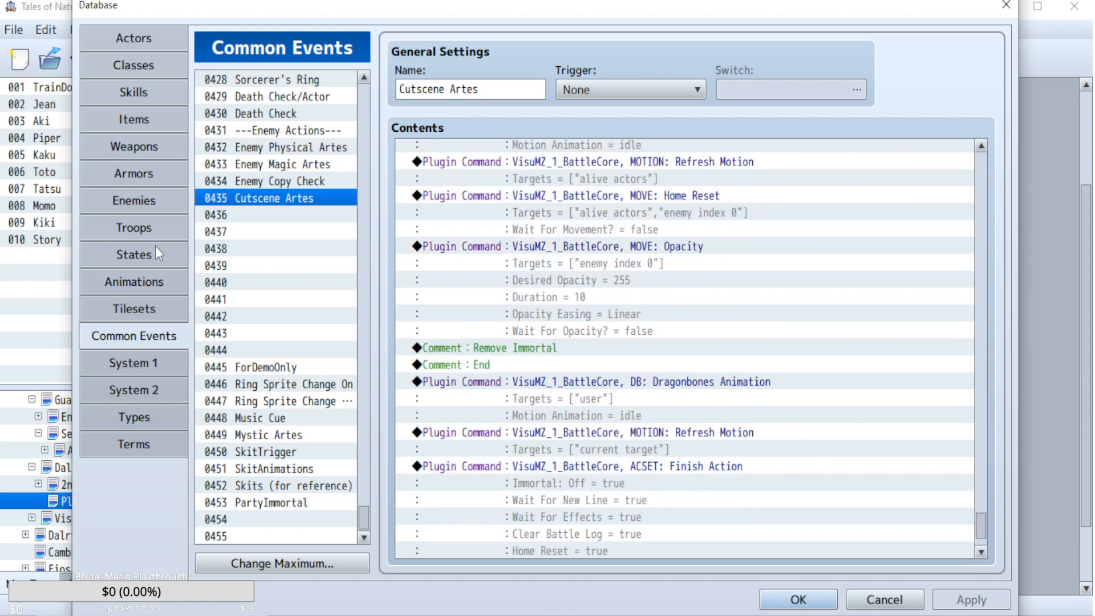
{"action": "left_click", "coordinate": [150, 231]}
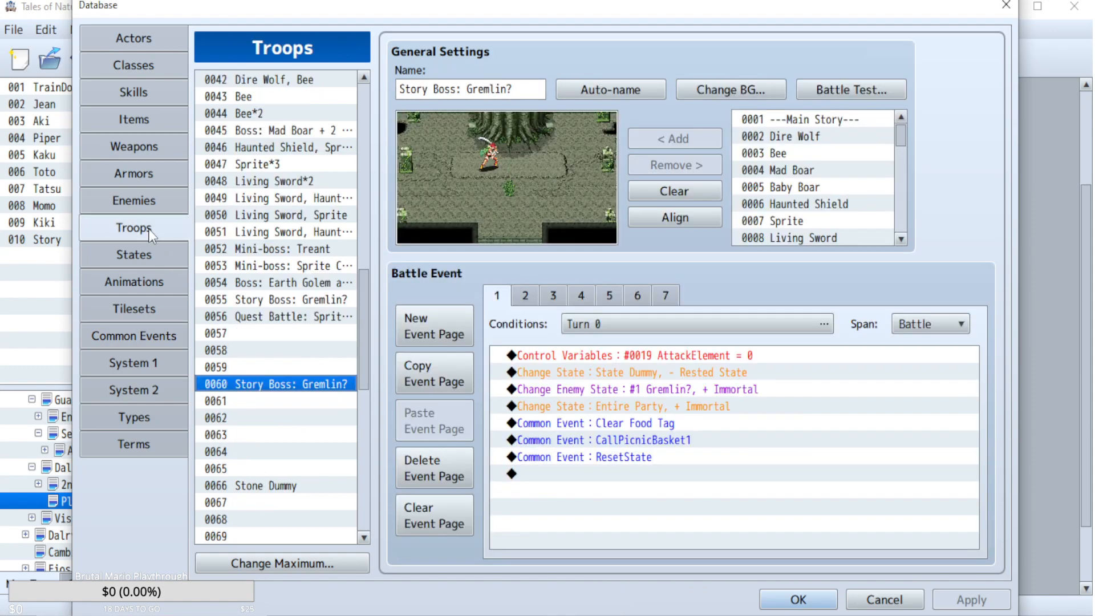
{"action": "left_click", "coordinate": [639, 295]}
{"action": "left_click", "coordinate": [669, 295]}
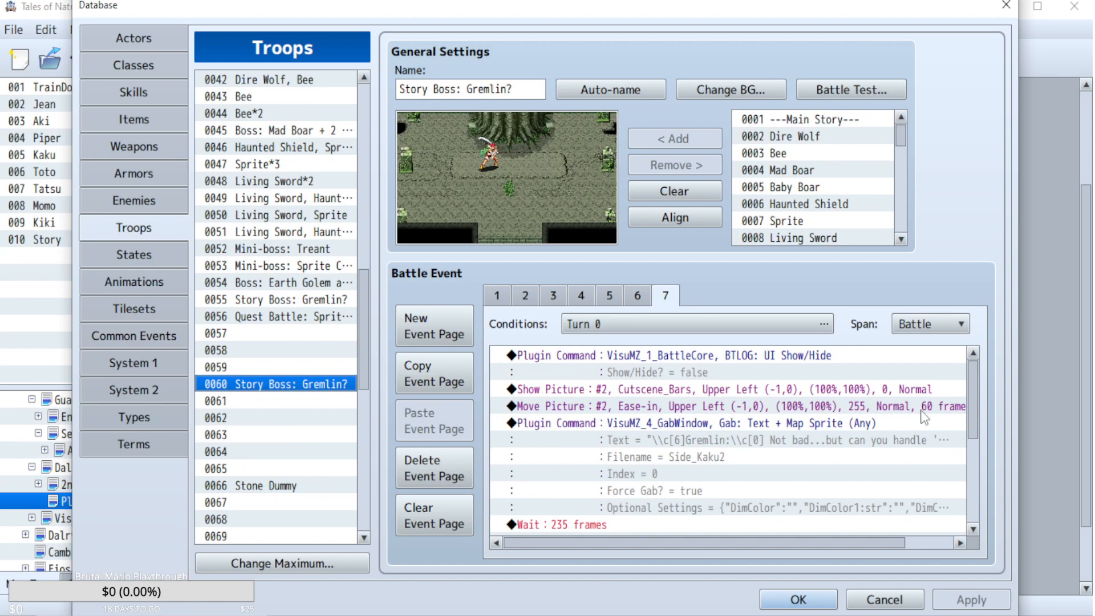
{"action": "left_click_drag", "start_coordinate": [969, 391], "coordinate": [973, 491]}
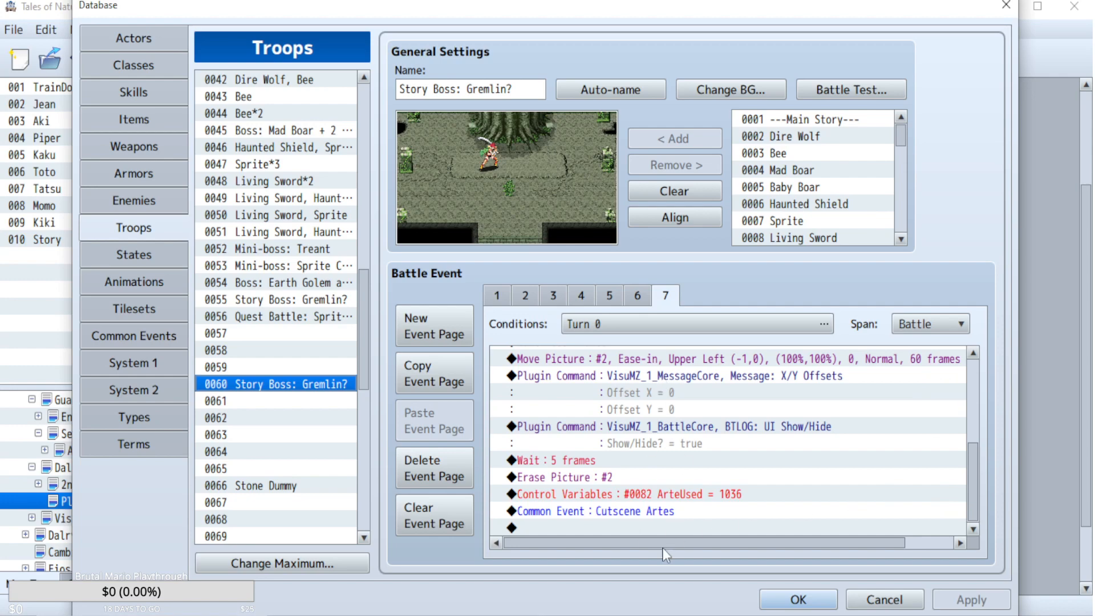
- Add a Tint Screen command of (0,0,0,0) over 60 frames with wait after Common Event: Cutscene Artes, and apply it
{"action": "double_click", "coordinate": [640, 528]}
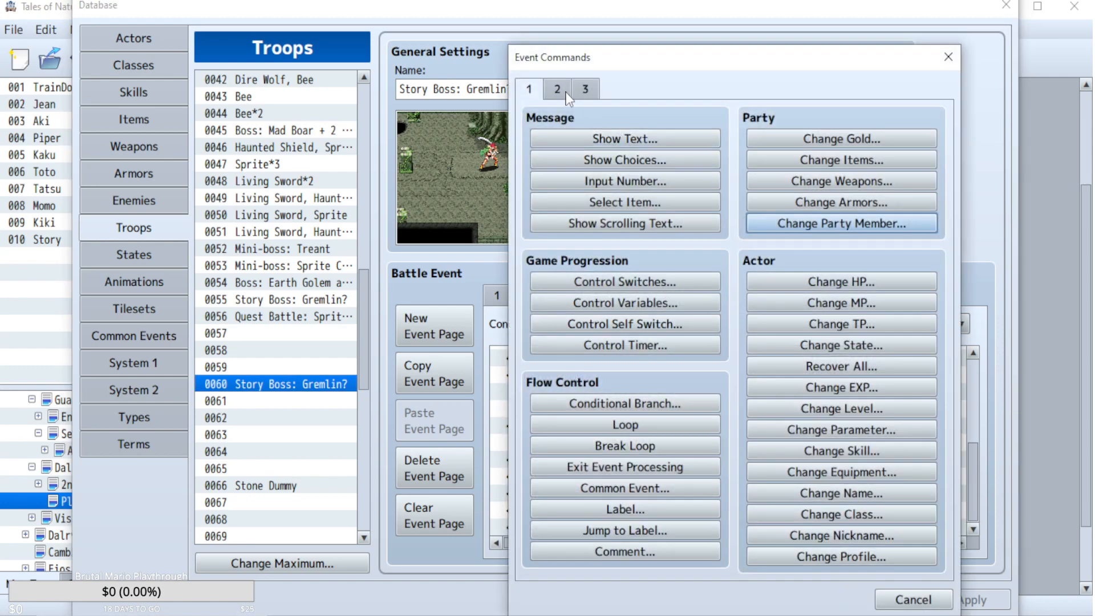
{"action": "left_click", "coordinate": [557, 89]}
{"action": "left_click", "coordinate": [592, 93]}
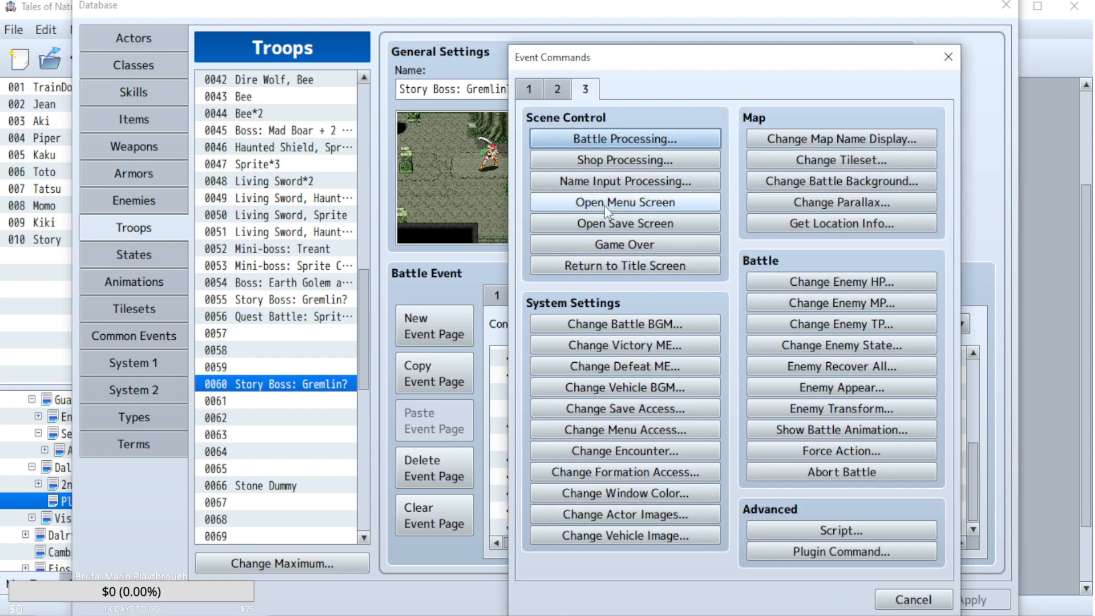
{"action": "left_click", "coordinate": [562, 89]}
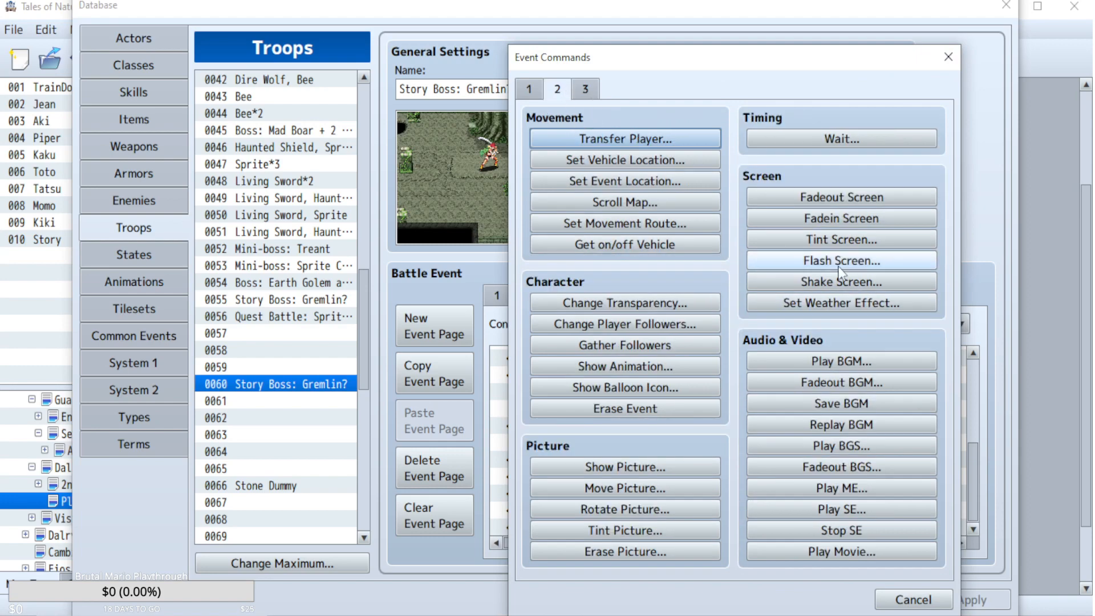
{"action": "left_click", "coordinate": [842, 239]}
{"action": "left_click", "coordinate": [779, 458]}
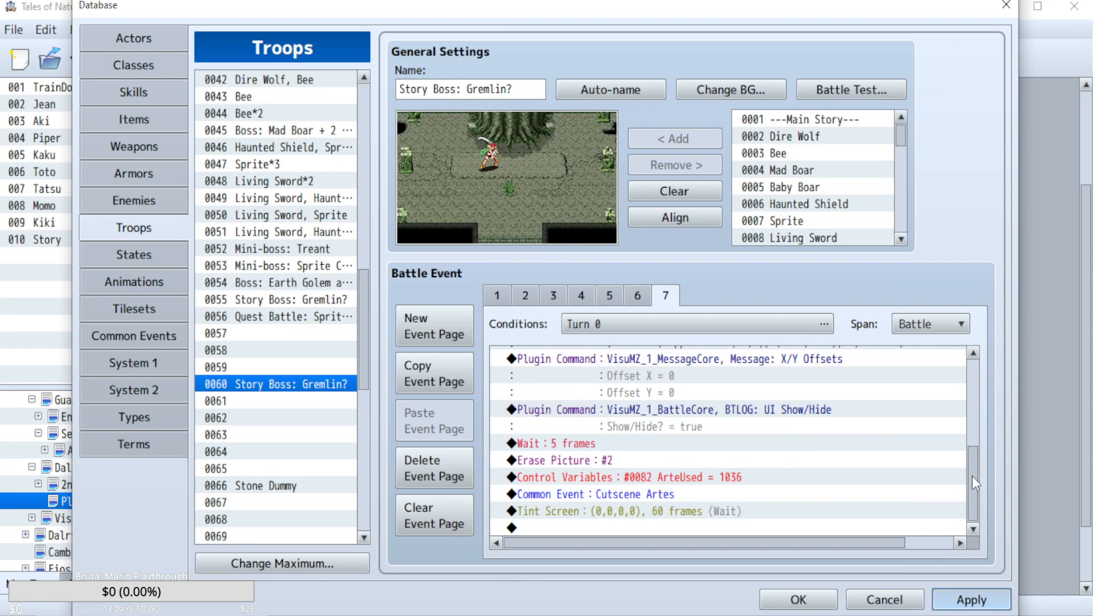
{"action": "left_click", "coordinate": [972, 598]}
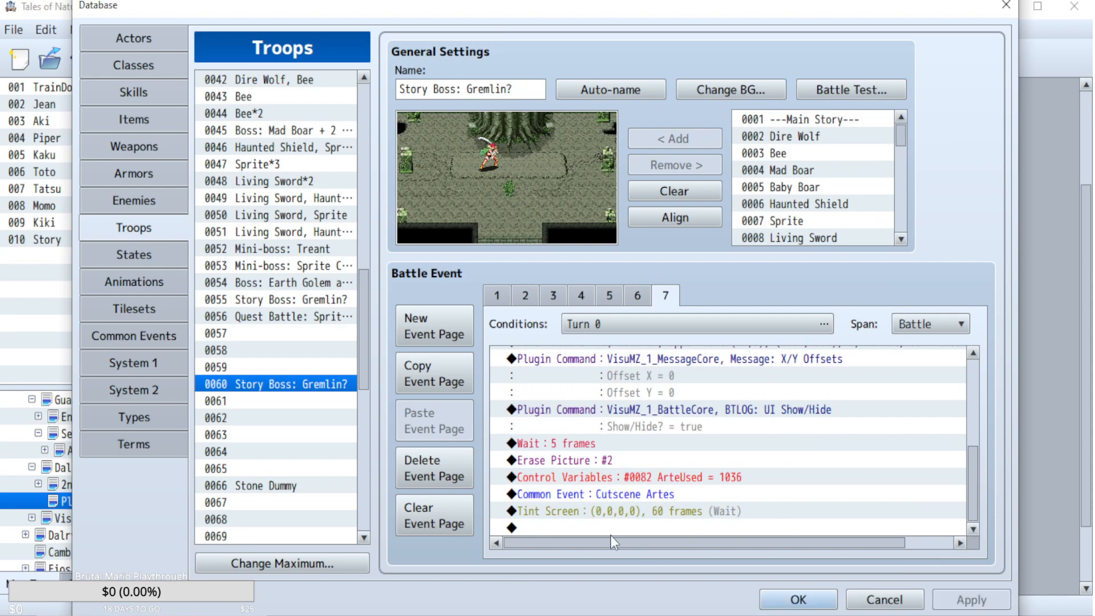
- Copy the Gab: Text + Map Sprite command together with the following 235-frame Wait on page 7
{"action": "double_click", "coordinate": [578, 529]}
{"action": "left_click", "coordinate": [911, 596]}
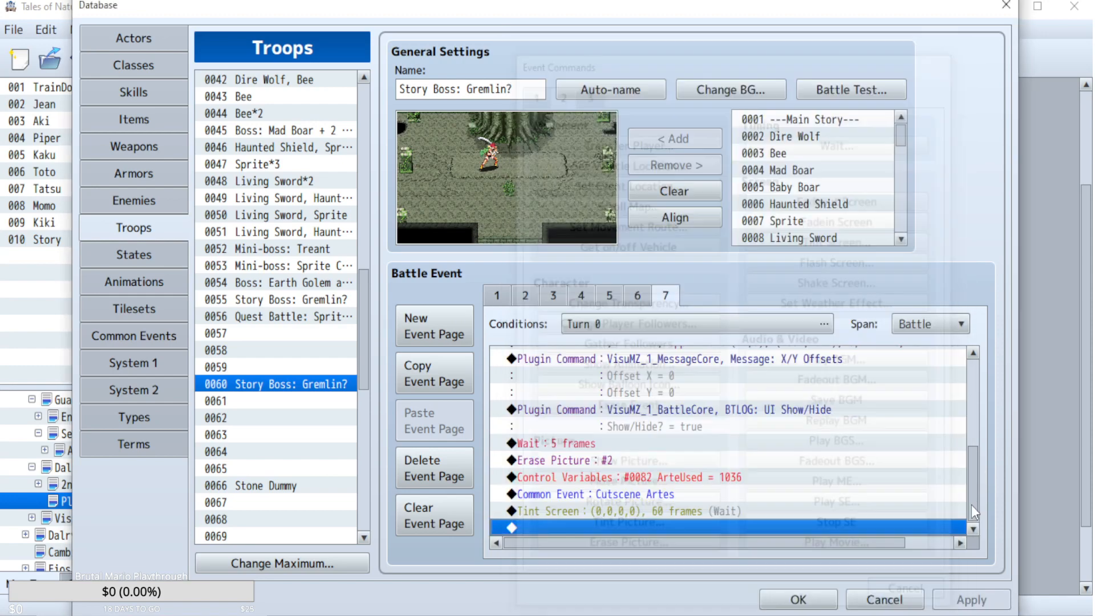
{"action": "scroll", "coordinate": [972, 494], "scroll_direction": "up", "scroll_amount": 1}
{"action": "left_click_drag", "start_coordinate": [972, 495], "coordinate": [980, 382]}
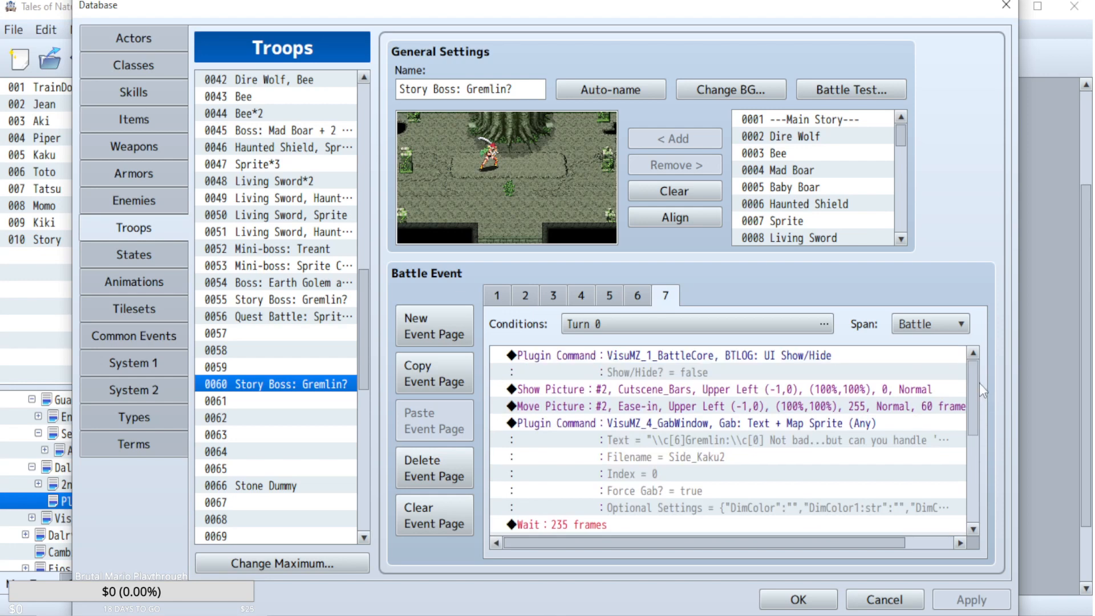
{"action": "left_click", "coordinate": [702, 426]}
{"action": "left_click_drag", "start_coordinate": [970, 403], "coordinate": [978, 462]}
{"action": "left_click", "coordinate": [570, 386], "text": "shift"}
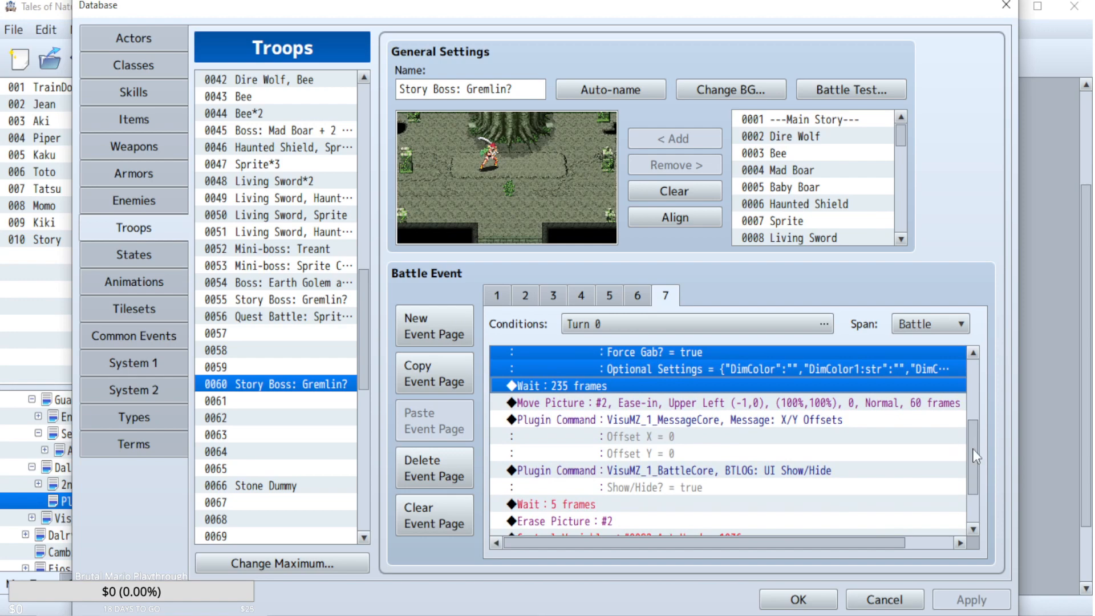
{"action": "left_click_drag", "start_coordinate": [975, 453], "coordinate": [990, 508]}
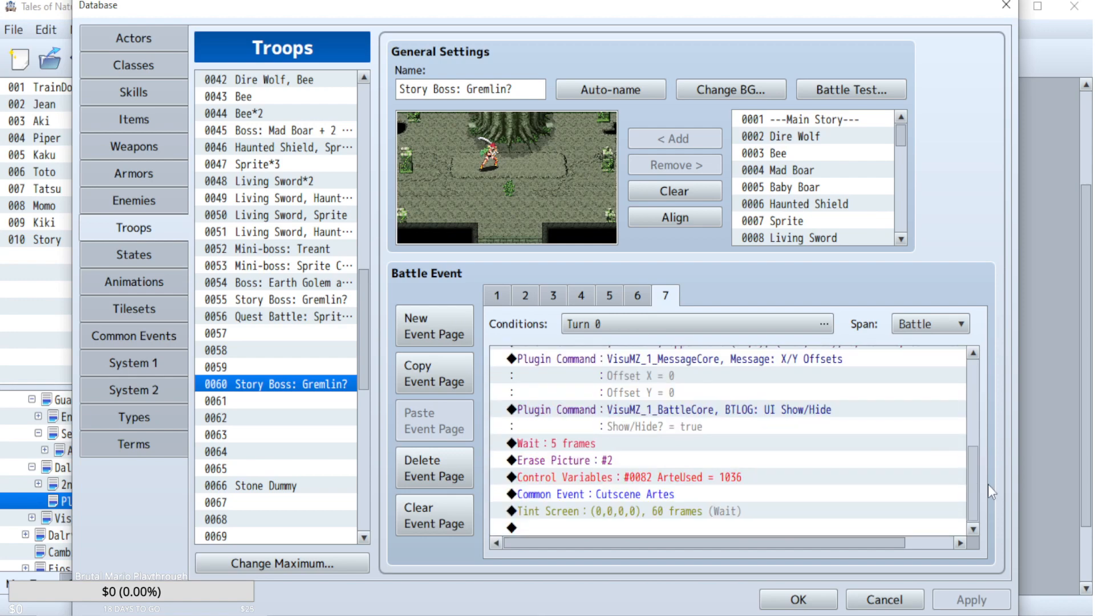
- Look over the cutscene bars and Gab: Text + Map Sprite commands on battle event page 2
{"action": "left_click", "coordinate": [507, 296]}
{"action": "left_click", "coordinate": [729, 422]}
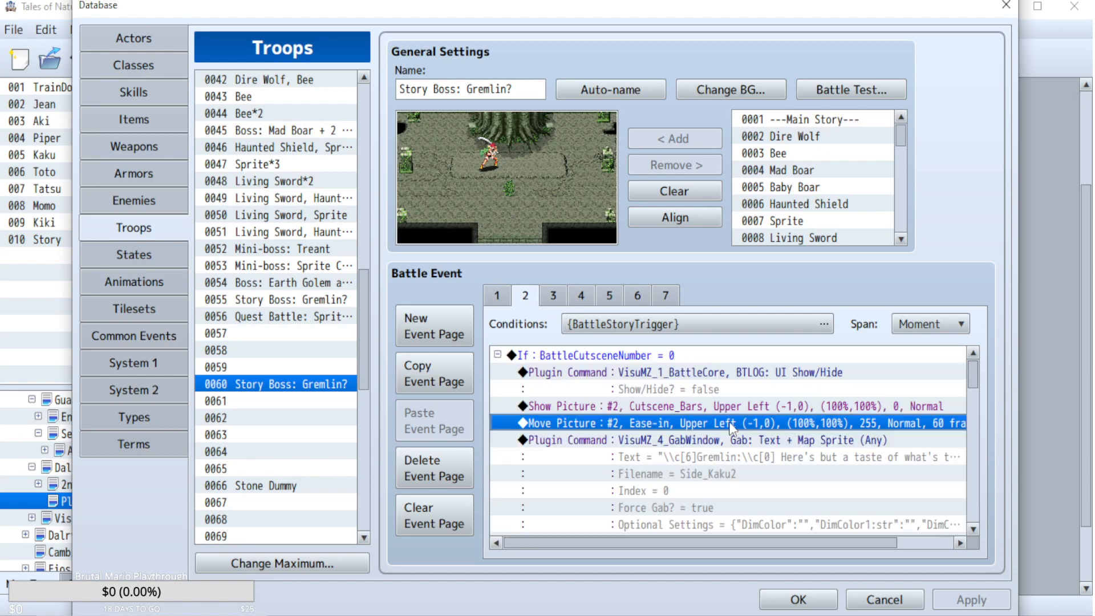
{"action": "left_click", "coordinate": [768, 445]}
{"action": "left_click_drag", "start_coordinate": [970, 370], "coordinate": [959, 316]}
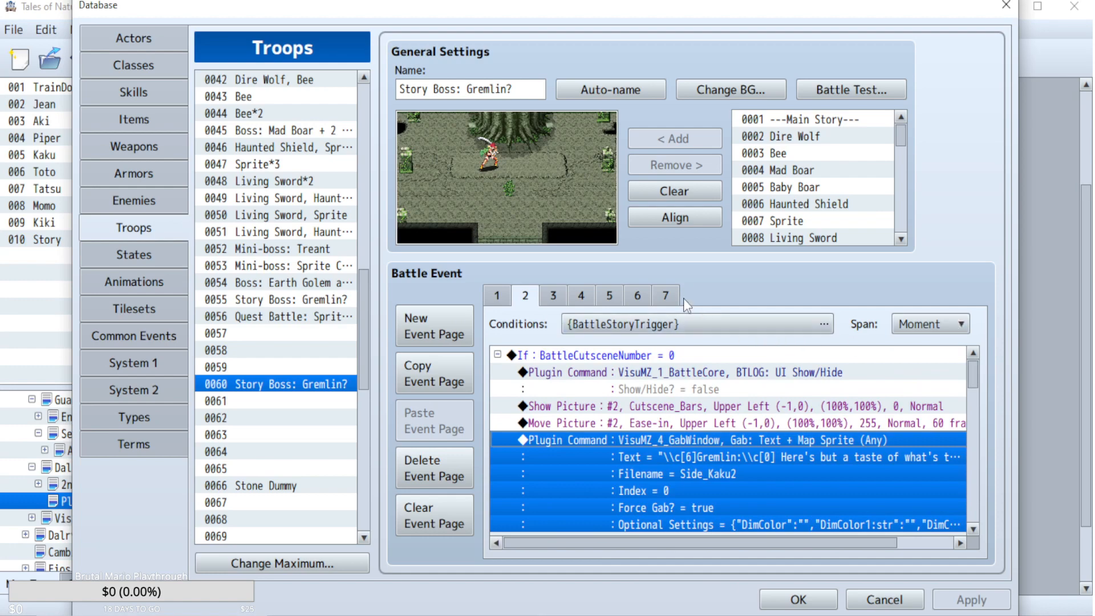
- Paste the copied Gab and Wait commands after the Tint Screen command at the end of page 7
{"action": "left_click", "coordinate": [668, 297]}
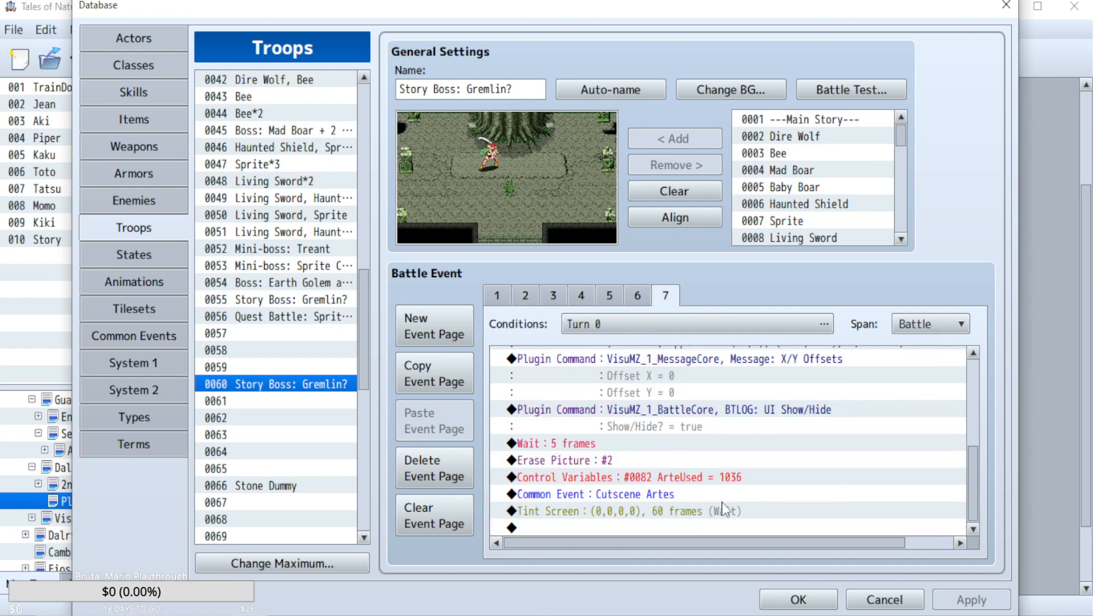
{"action": "left_click", "coordinate": [611, 527]}
{"action": "key", "text": "ctrl+v"}
- Change the message text of the pasted Gremlin Gab command on page 7 to "What?!", keeping the coloured speaker prefix
{"action": "double_click", "coordinate": [660, 403]}
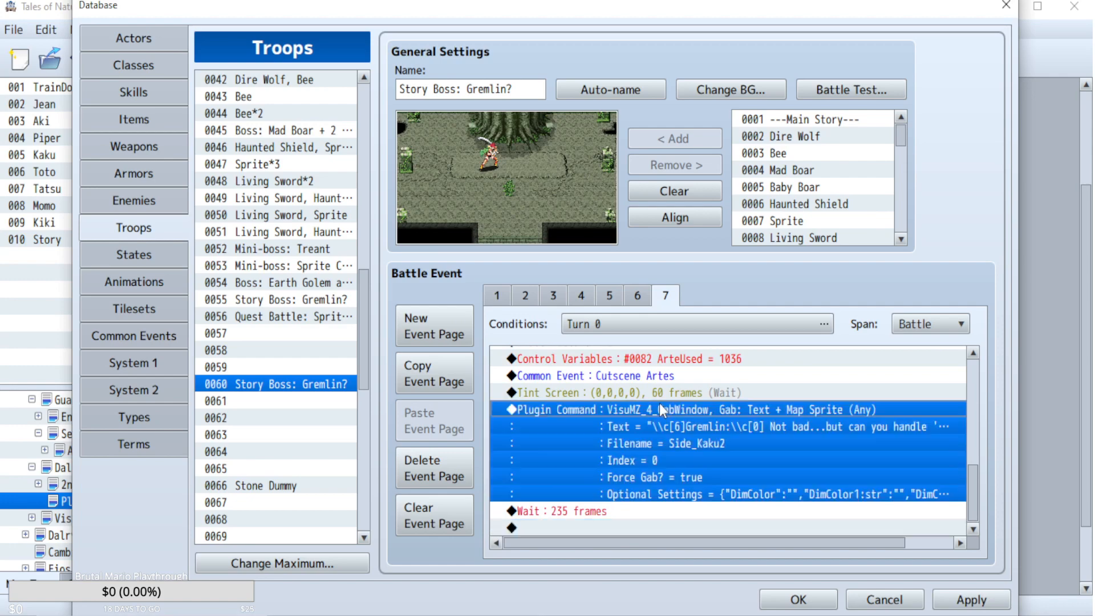
{"action": "double_click", "coordinate": [760, 381]}
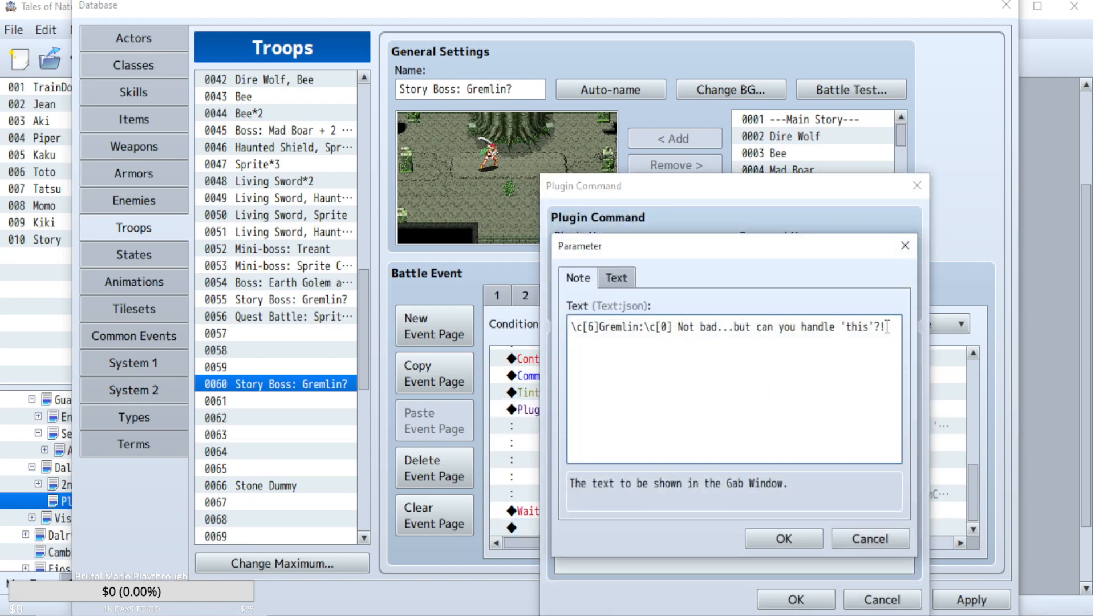
{"action": "left_click_drag", "start_coordinate": [885, 329], "coordinate": [676, 326]}
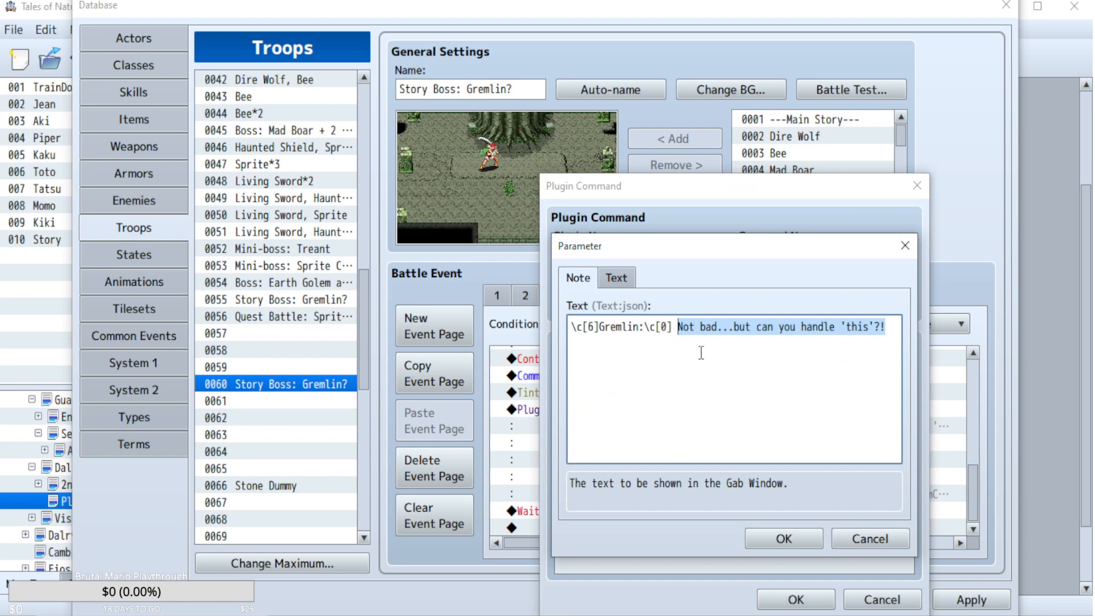
{"action": "type", "text": "What"}
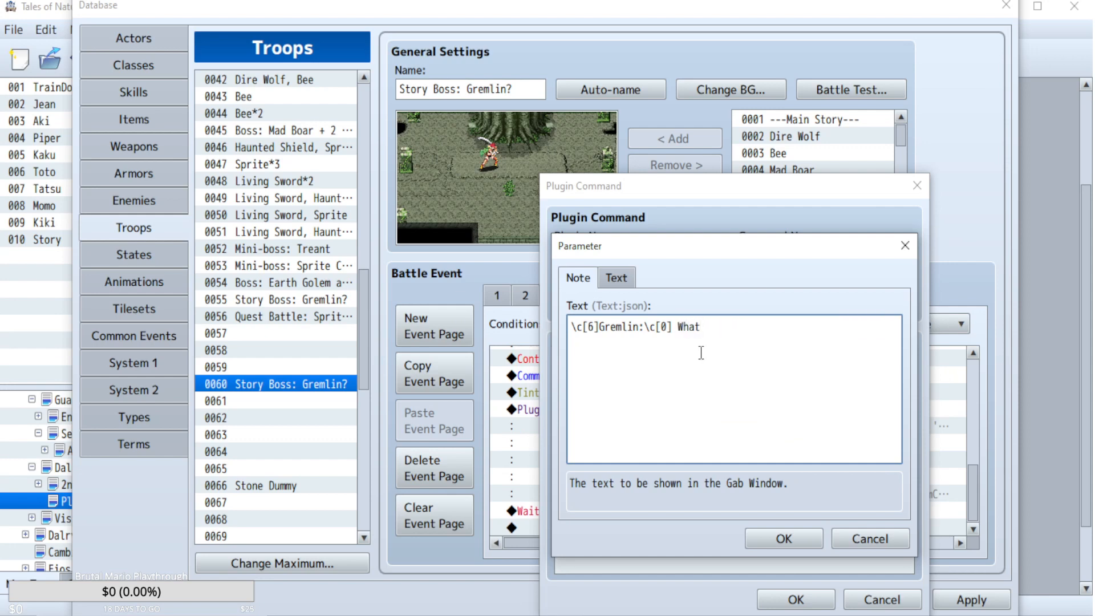
{"action": "left_click", "coordinate": [775, 539]}
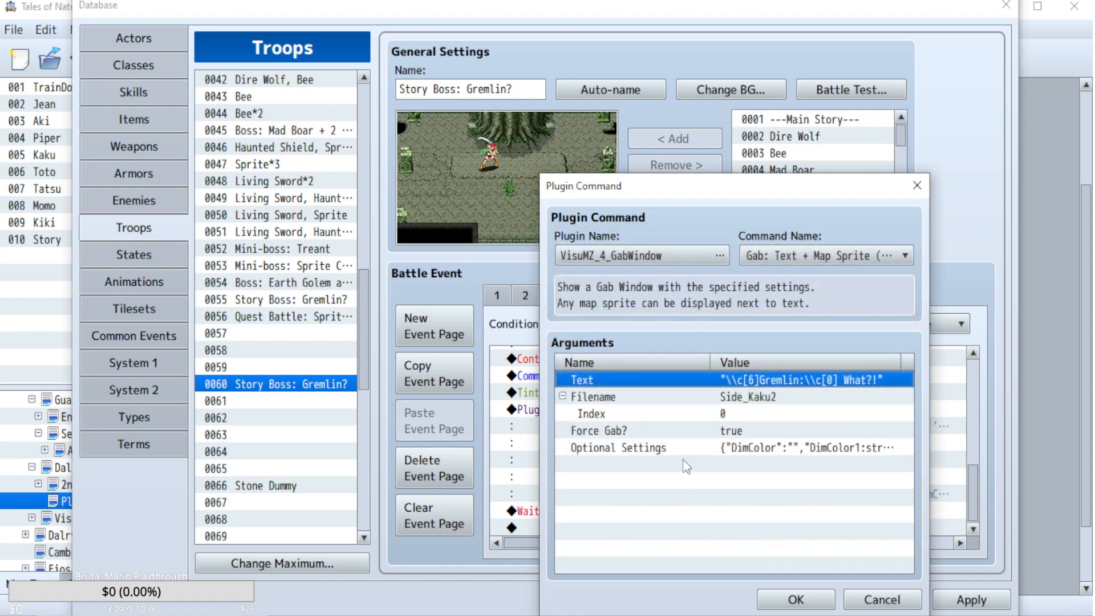
{"action": "left_click", "coordinate": [810, 598]}
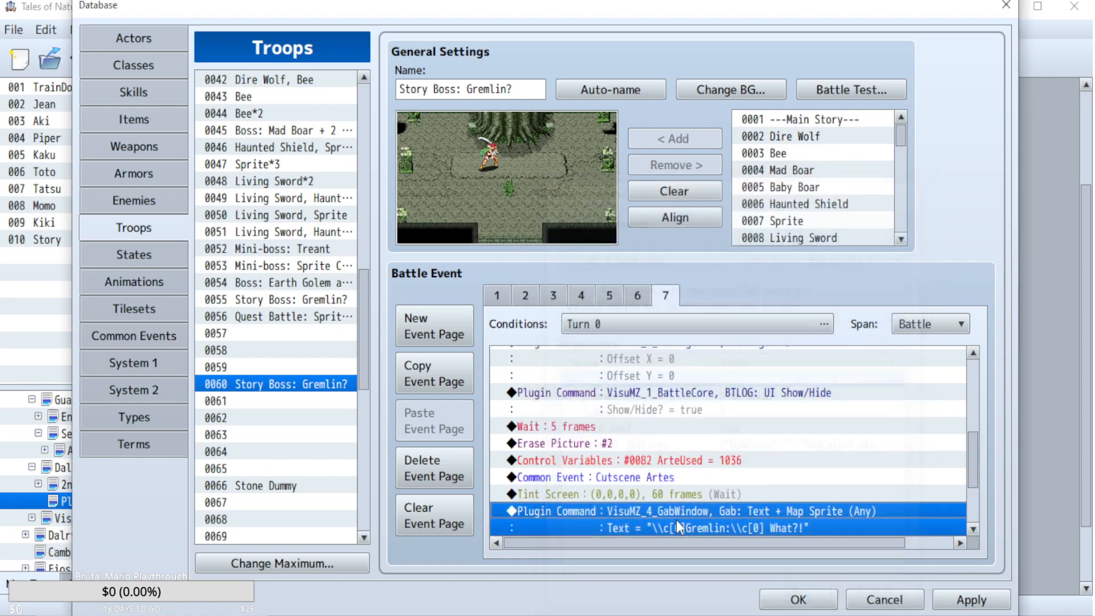
- Check the Gab, Wait and Cutscene Artes commands on battle event page 2, and return to page 7
{"action": "left_click", "coordinate": [526, 297]}
{"action": "left_click", "coordinate": [553, 295]}
{"action": "left_click", "coordinate": [525, 296]}
{"action": "scroll", "coordinate": [754, 417], "scroll_direction": "down", "scroll_amount": 4}
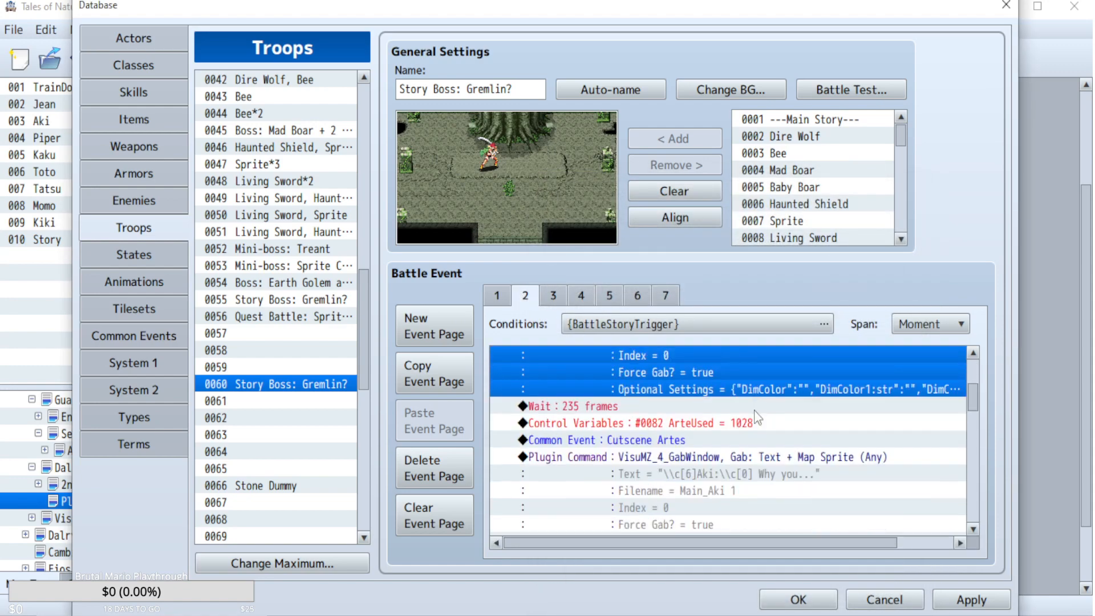
{"action": "scroll", "coordinate": [750, 410], "scroll_direction": "down", "scroll_amount": 3}
{"action": "left_click", "coordinate": [665, 296]}
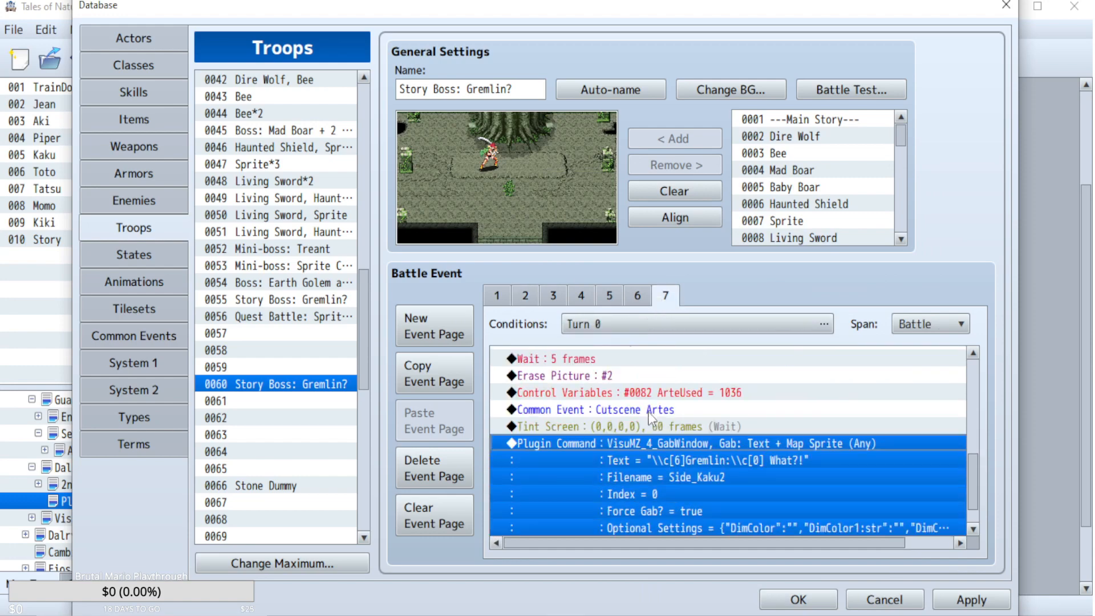
- Set the Wait after the Gremlin's "What?!" line on page 7 to 100 frames and apply the change
{"action": "scroll", "coordinate": [929, 533], "scroll_direction": "down", "scroll_amount": 1}
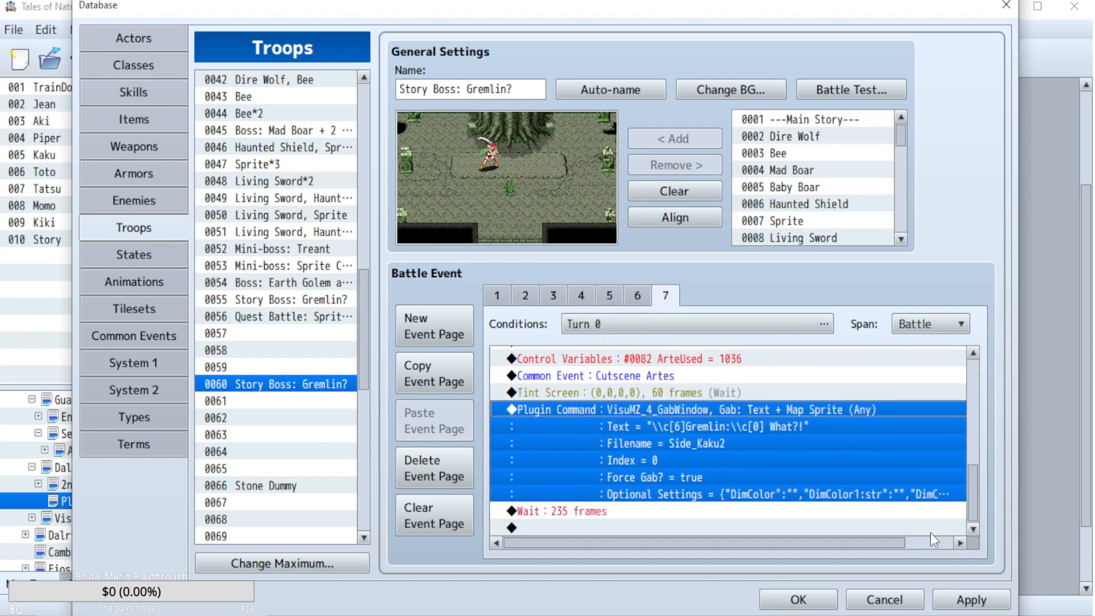
{"action": "double_click", "coordinate": [592, 514]}
{"action": "type", "text": "100"}
{"action": "left_click", "coordinate": [675, 484]}
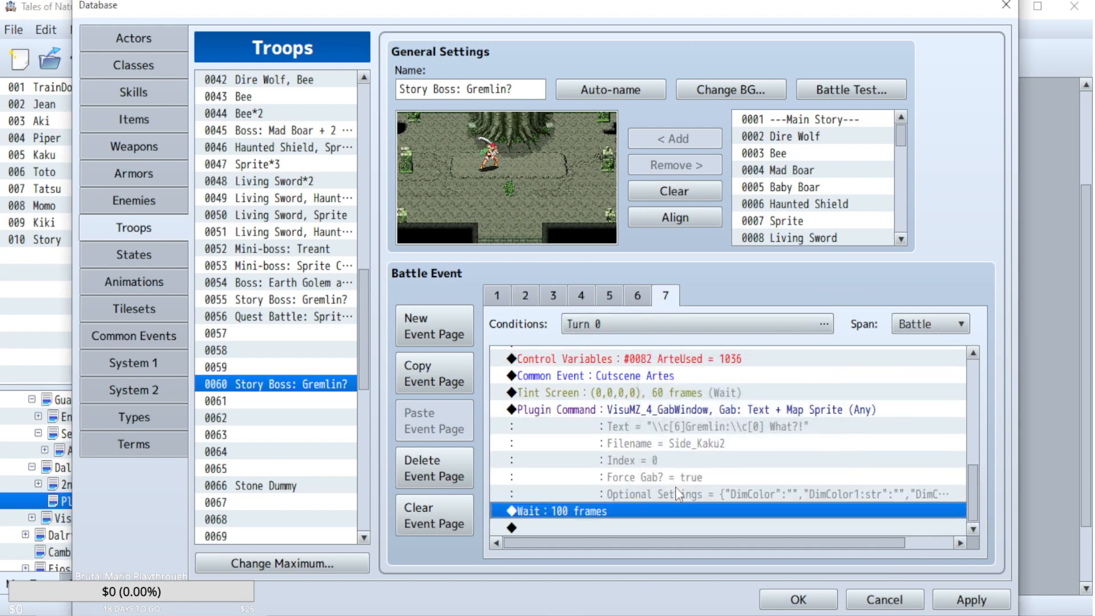
{"action": "left_click", "coordinate": [985, 603]}
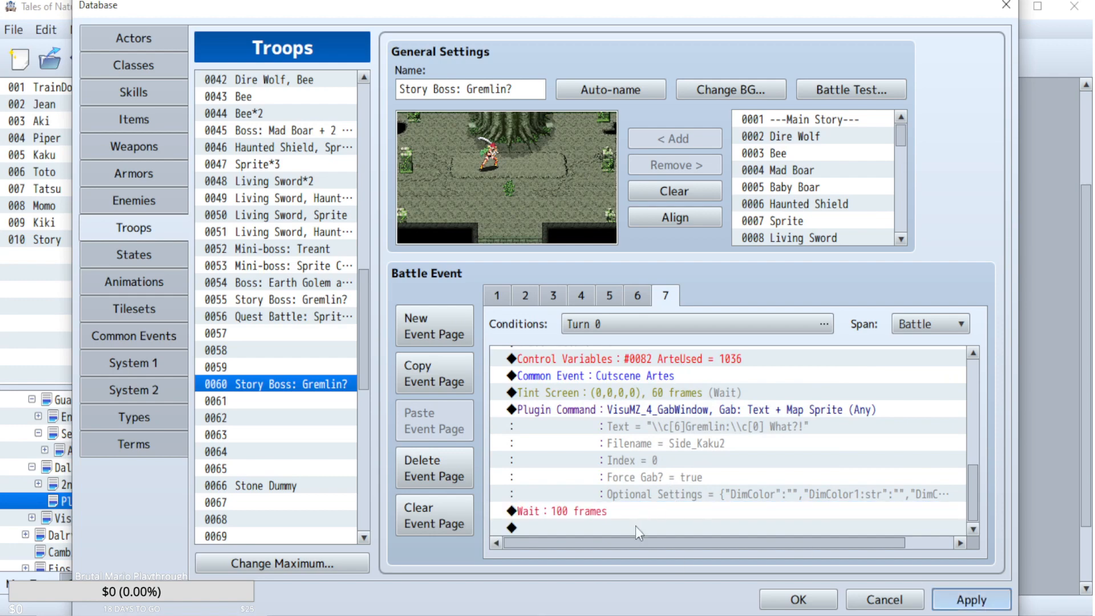
- Close the database, keeping the changes, and save the project
{"action": "double_click", "coordinate": [573, 526]}
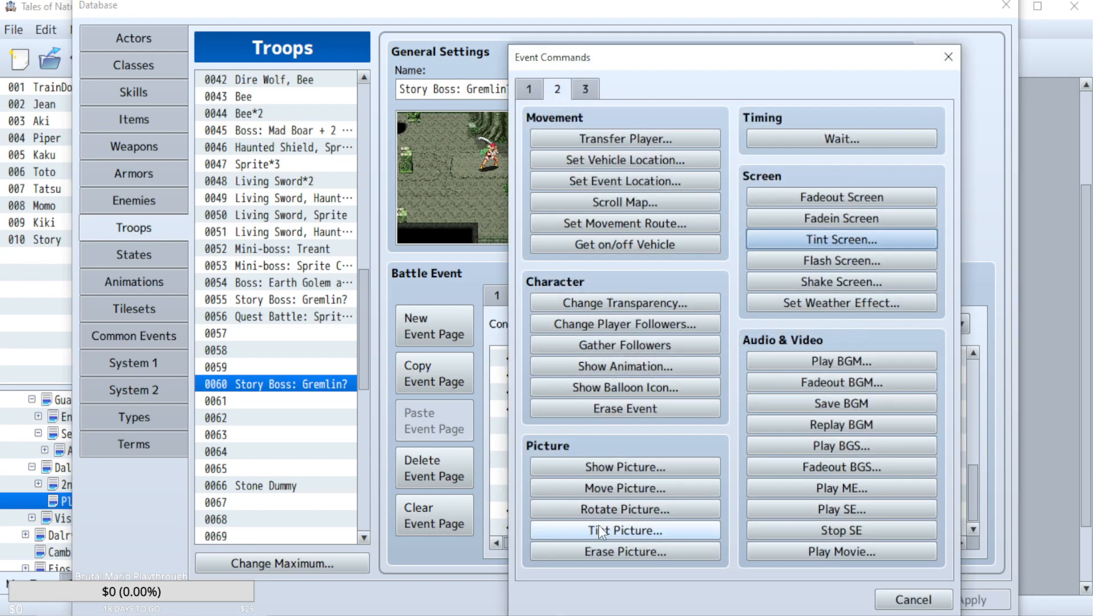
{"action": "left_click", "coordinate": [916, 600]}
{"action": "left_click", "coordinate": [796, 600]}
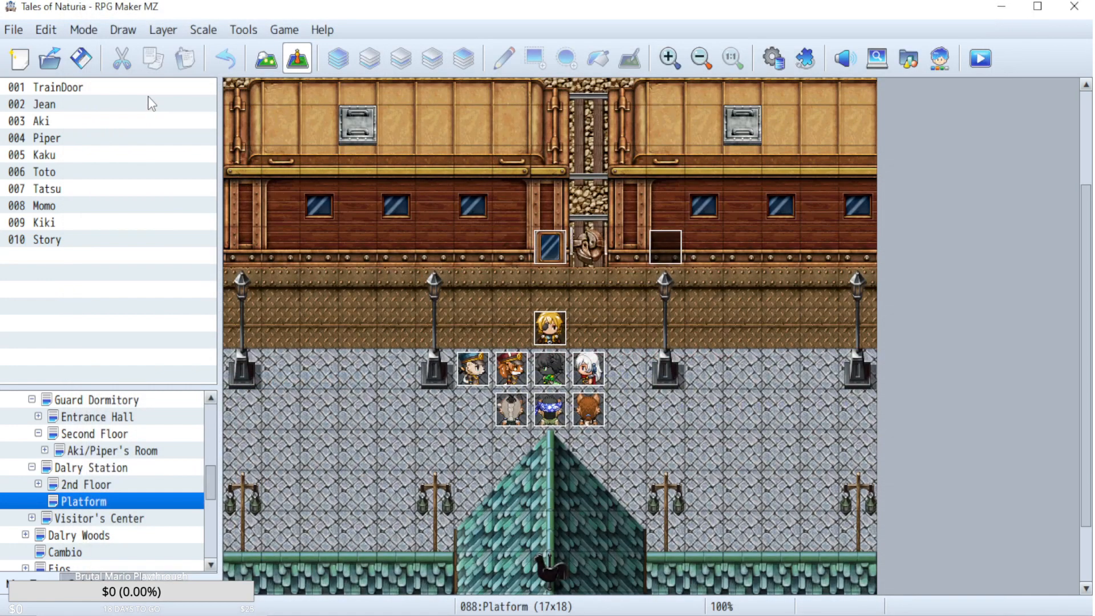
{"action": "left_click", "coordinate": [80, 59]}
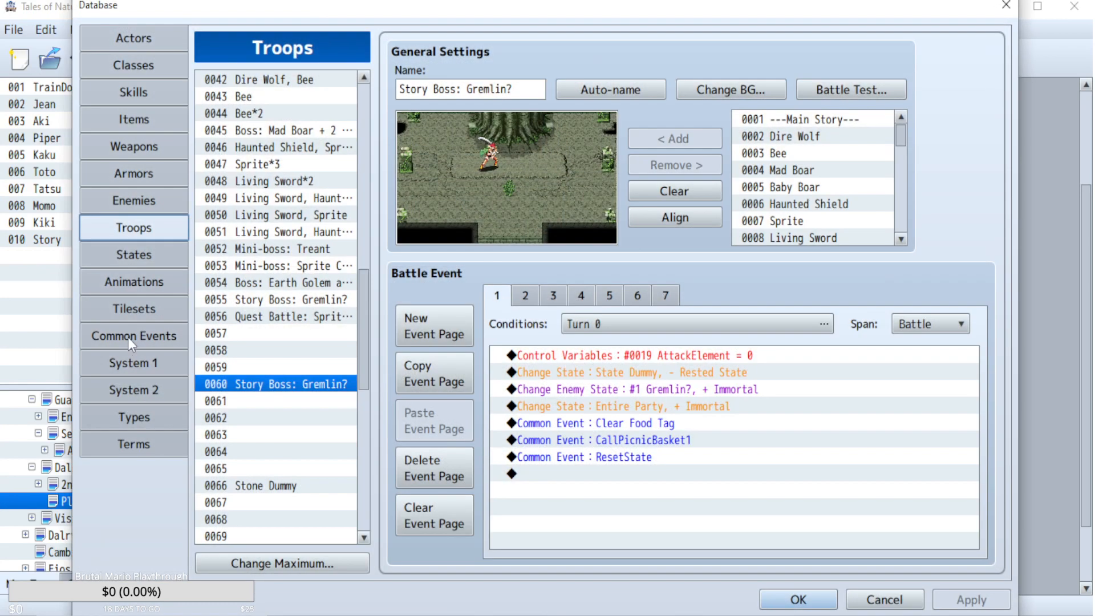
- In the Cutscene Artes common event, copy the consecutive CAMERA: Focus Target(s), CAMERA: Offset and ZOOM: Change Scale commands after the CutIn_KakuShadow picture
{"action": "left_click", "coordinate": [129, 336]}
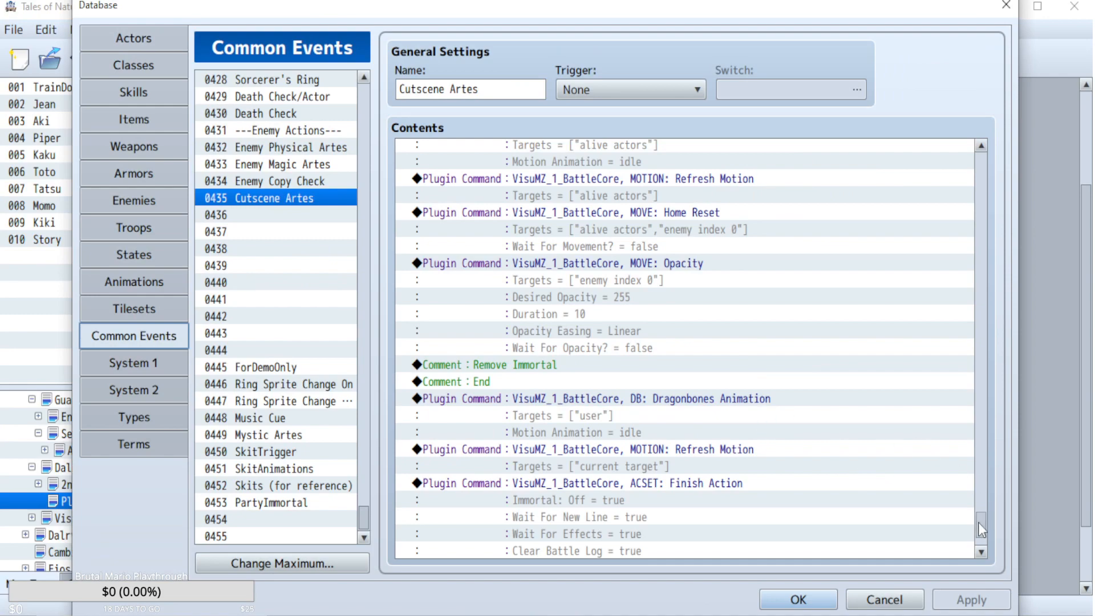
{"action": "left_click_drag", "start_coordinate": [978, 525], "coordinate": [995, 231]}
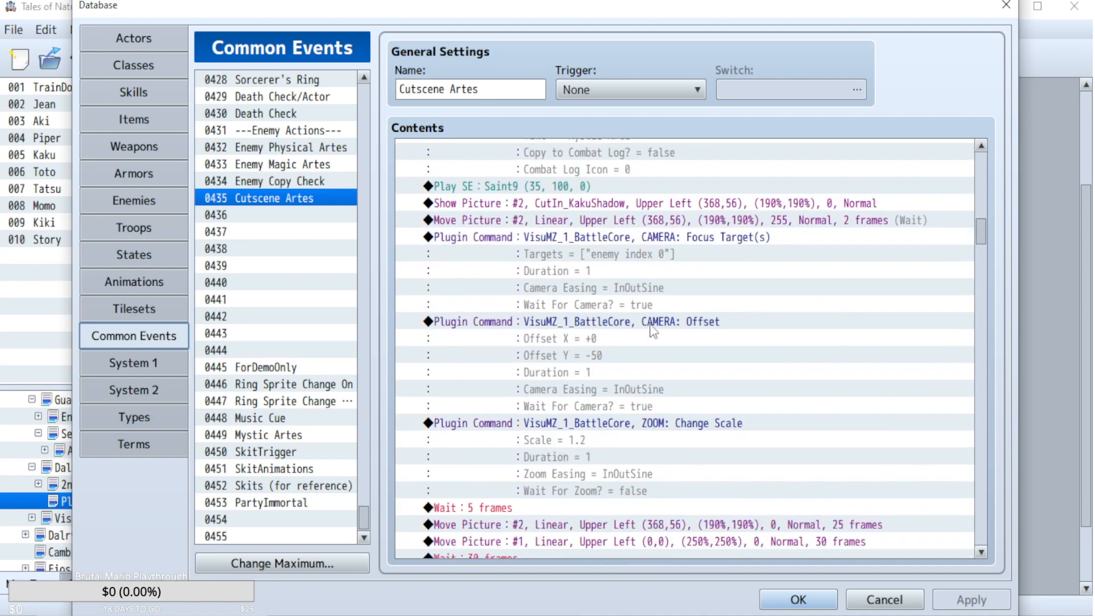
{"action": "left_click", "coordinate": [644, 240]}
{"action": "left_click", "coordinate": [652, 428], "text": "shift"}
{"action": "left_click", "coordinate": [665, 287]}
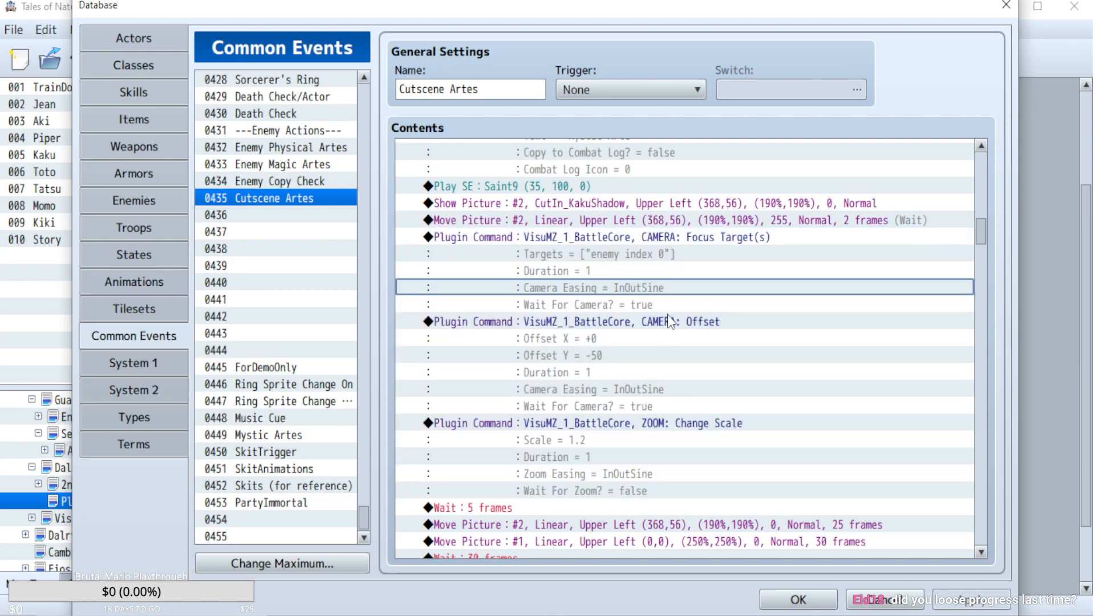
{"action": "left_click", "coordinate": [669, 238]}
{"action": "left_click", "coordinate": [663, 423], "text": "shift"}
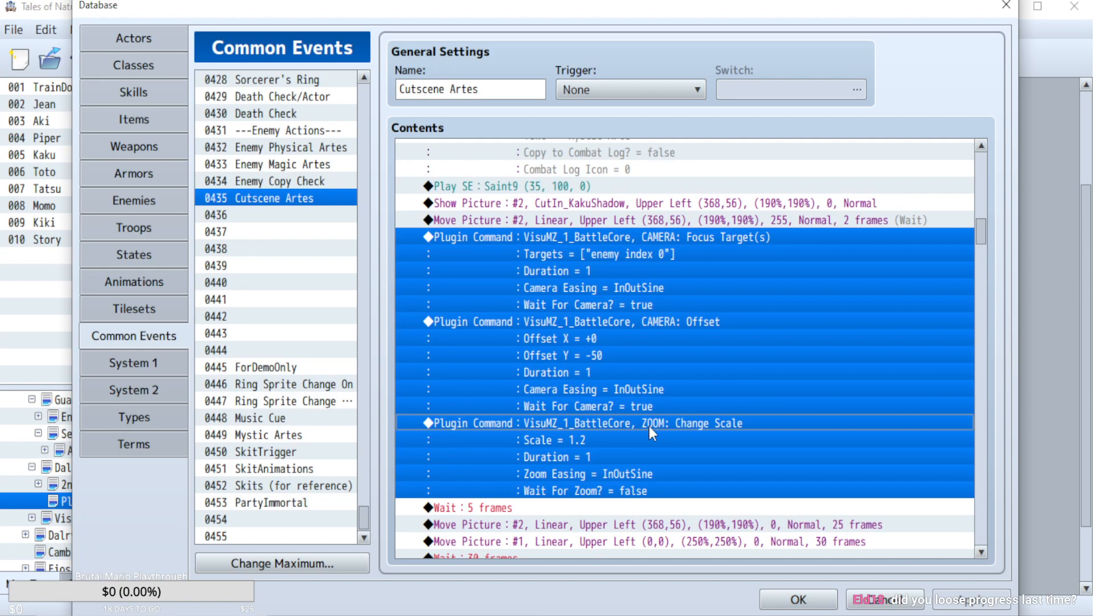
- Paste the copied camera and zoom commands at the end of page 7 of the Story Boss: Gremlin? troop
{"action": "left_click", "coordinate": [141, 224]}
{"action": "left_click", "coordinate": [644, 294]}
{"action": "left_click", "coordinate": [665, 295]}
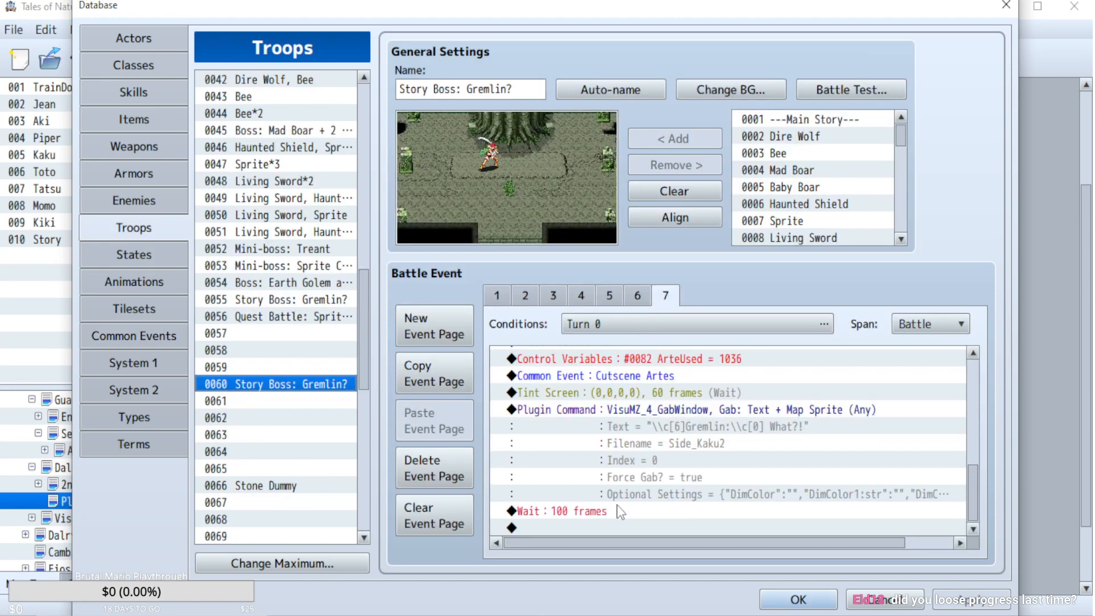
{"action": "left_click", "coordinate": [609, 527]}
{"action": "key", "text": "ctrl+v"}
- Set the duration of the pasted CAMERA: Focus Target(s) command to 60 frames
{"action": "scroll", "coordinate": [704, 509], "scroll_direction": "up", "scroll_amount": 4}
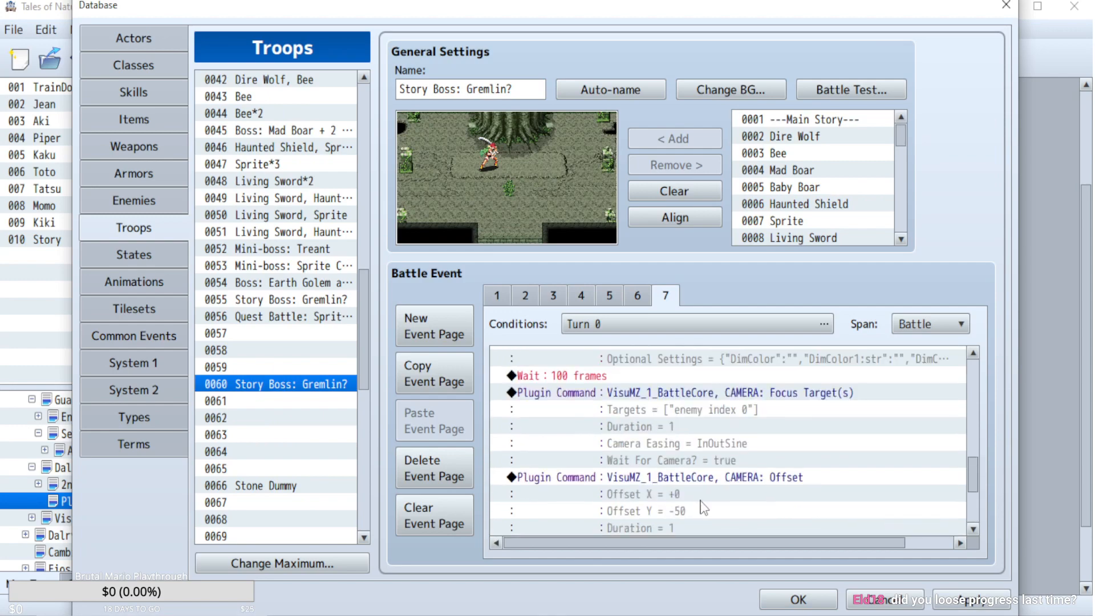
{"action": "double_click", "coordinate": [714, 393]}
{"action": "double_click", "coordinate": [806, 399]}
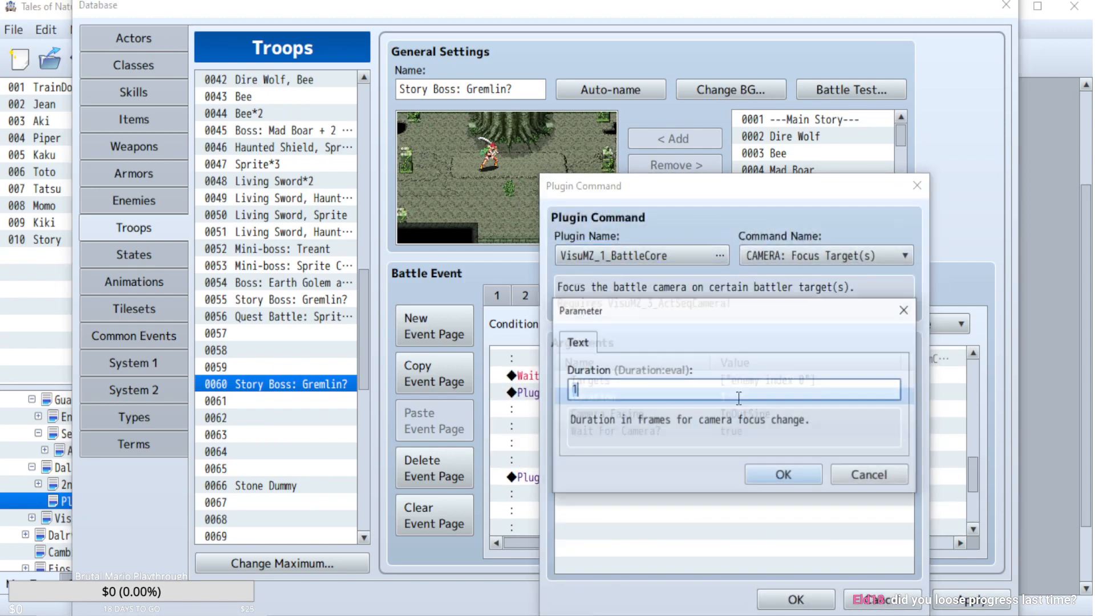
{"action": "type", "text": "60"}
{"action": "left_click", "coordinate": [783, 474]}
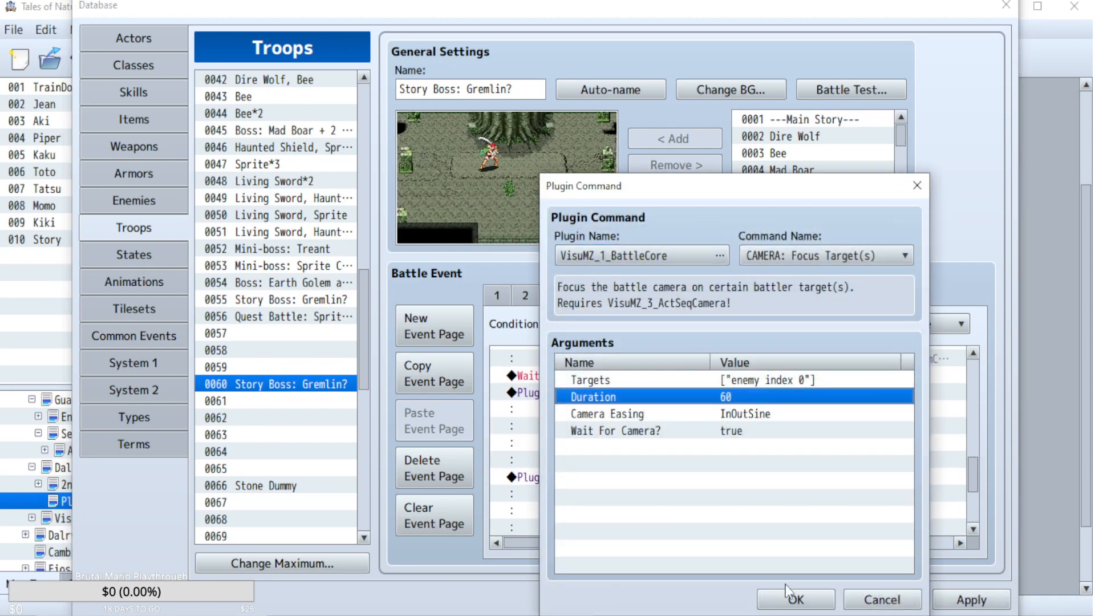
{"action": "left_click", "coordinate": [796, 599]}
- Turn off Wait For Camera in the CAMERA: Focus Target(s) command on page 7
{"action": "scroll", "coordinate": [706, 482], "scroll_direction": "down", "scroll_amount": 1}
{"action": "scroll", "coordinate": [735, 426], "scroll_direction": "up", "scroll_amount": 1}
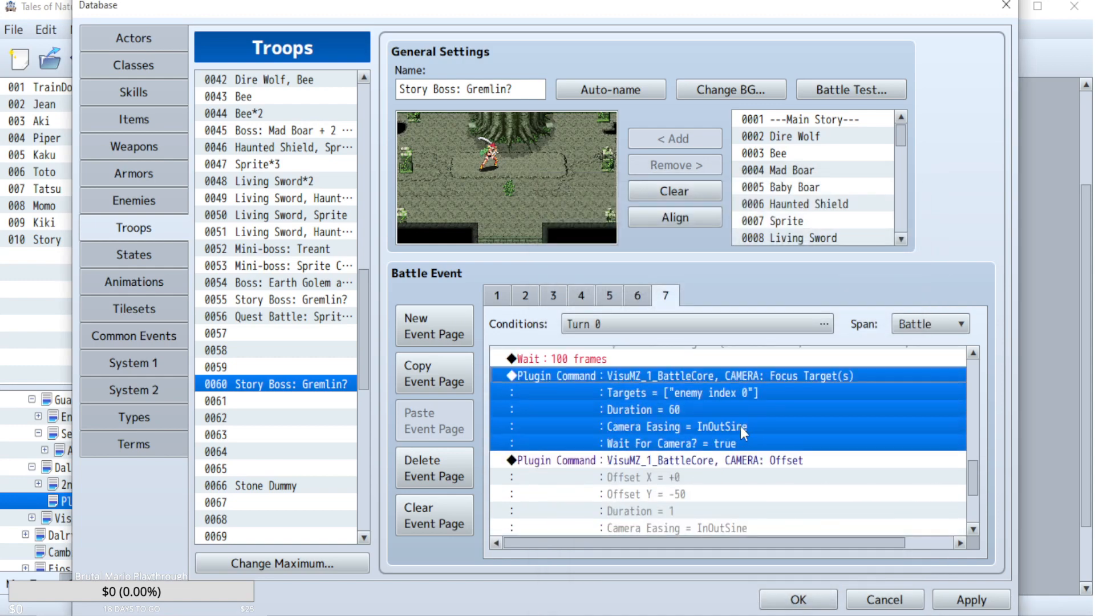
{"action": "scroll", "coordinate": [747, 495], "scroll_direction": "down", "scroll_amount": 1}
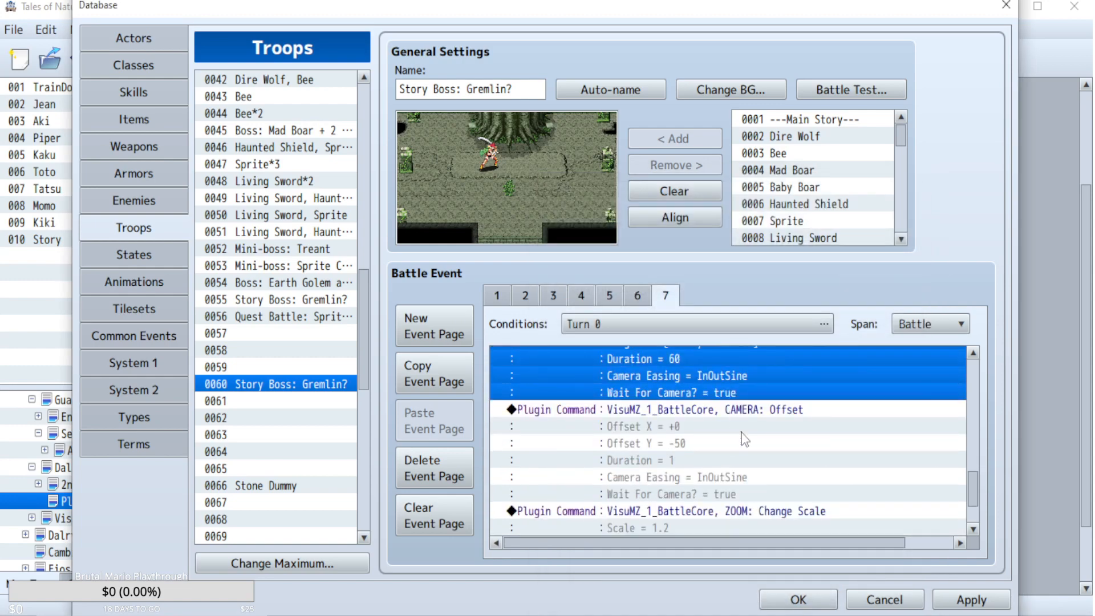
{"action": "scroll", "coordinate": [744, 439], "scroll_direction": "up", "scroll_amount": 1}
{"action": "double_click", "coordinate": [743, 383]}
{"action": "double_click", "coordinate": [690, 430]}
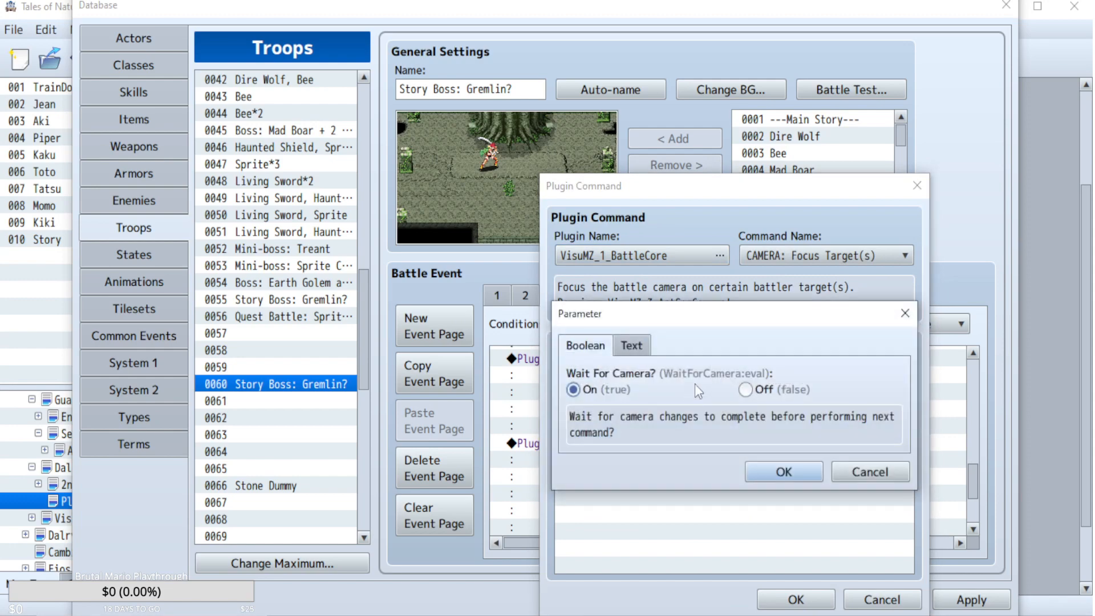
{"action": "left_click", "coordinate": [746, 390]}
{"action": "left_click", "coordinate": [784, 472]}
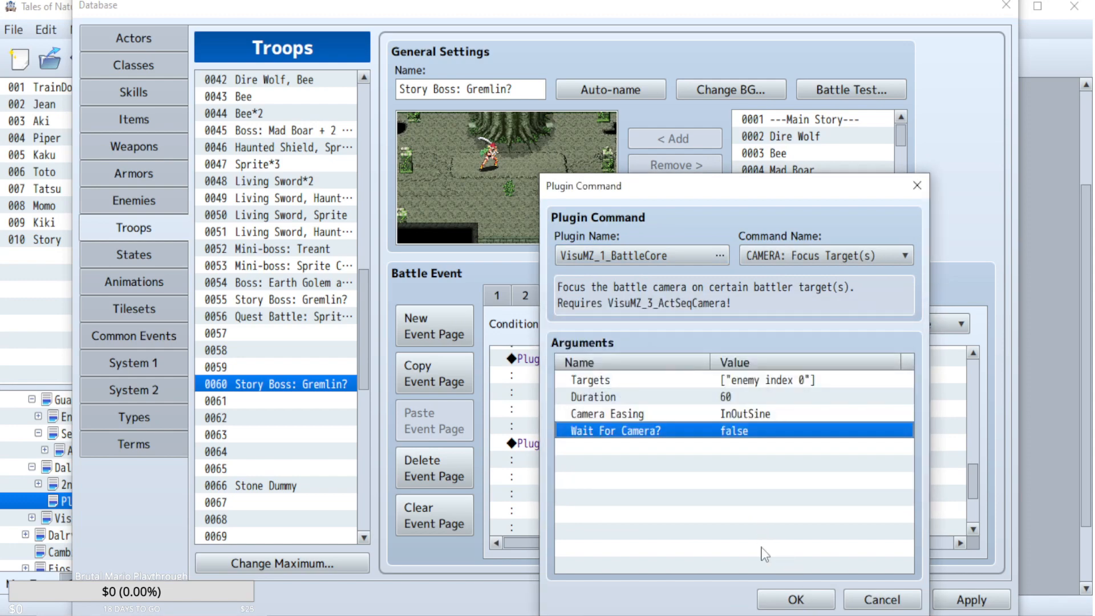
{"action": "left_click", "coordinate": [796, 599]}
- Set the pasted CAMERA: Offset command to a duration of 60 frames with Wait For Camera turned off
{"action": "scroll", "coordinate": [709, 409], "scroll_direction": "down", "scroll_amount": 2}
{"action": "left_click", "coordinate": [724, 375]}
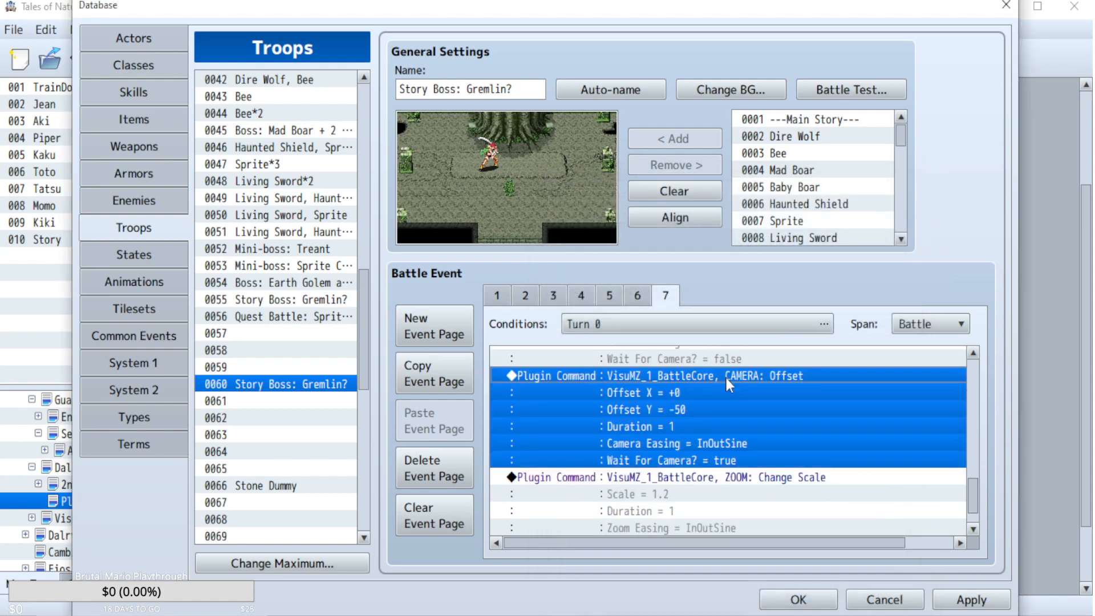
{"action": "double_click", "coordinate": [724, 376]}
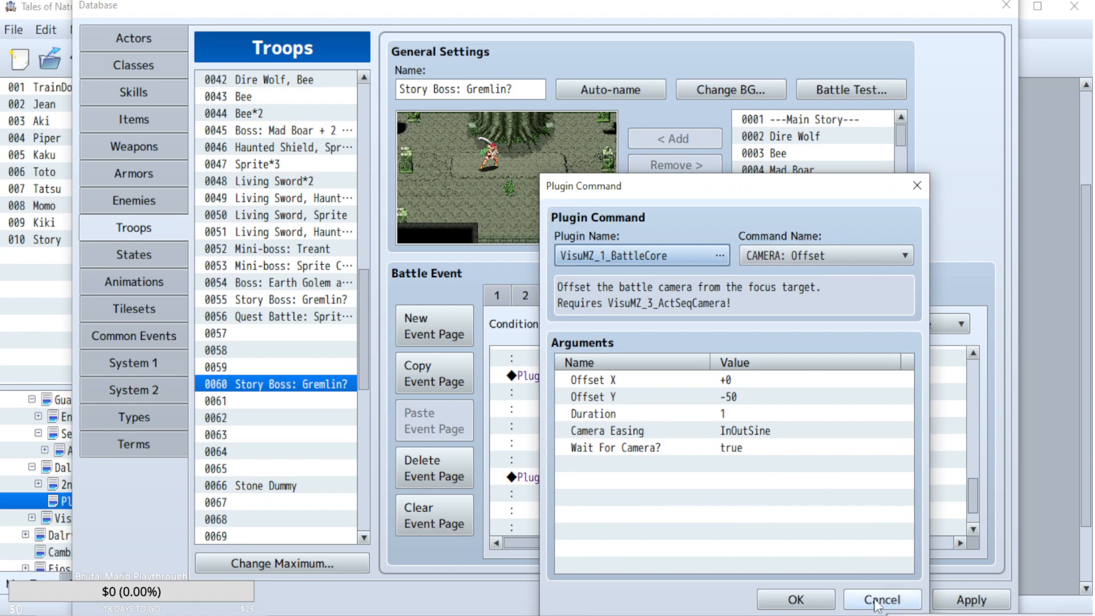
{"action": "left_click", "coordinate": [883, 600]}
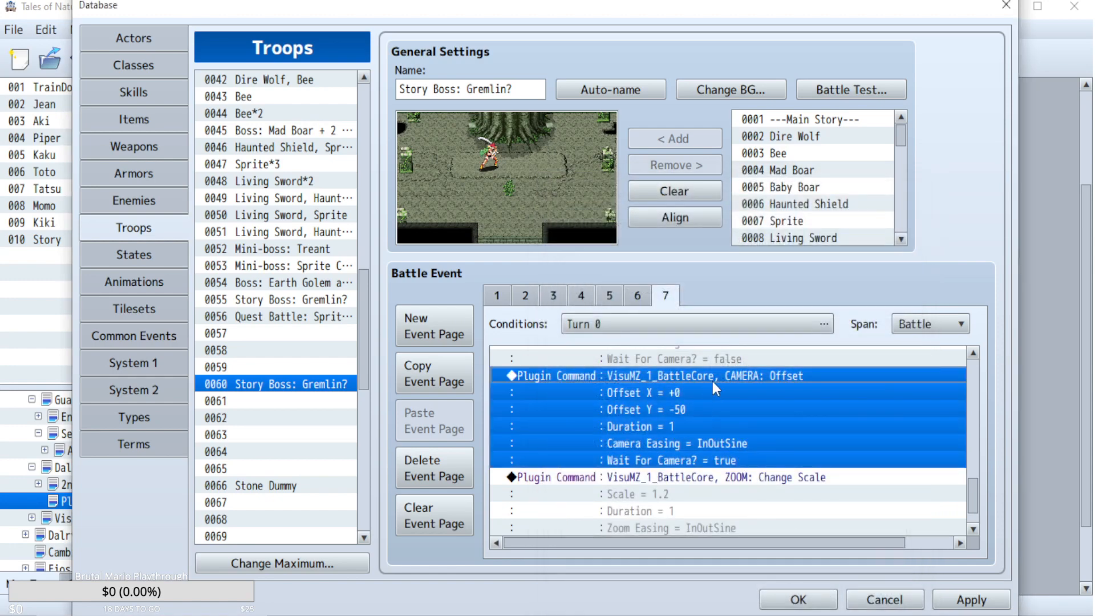
{"action": "double_click", "coordinate": [703, 411]}
{"action": "double_click", "coordinate": [729, 413]}
{"action": "type", "text": "60"}
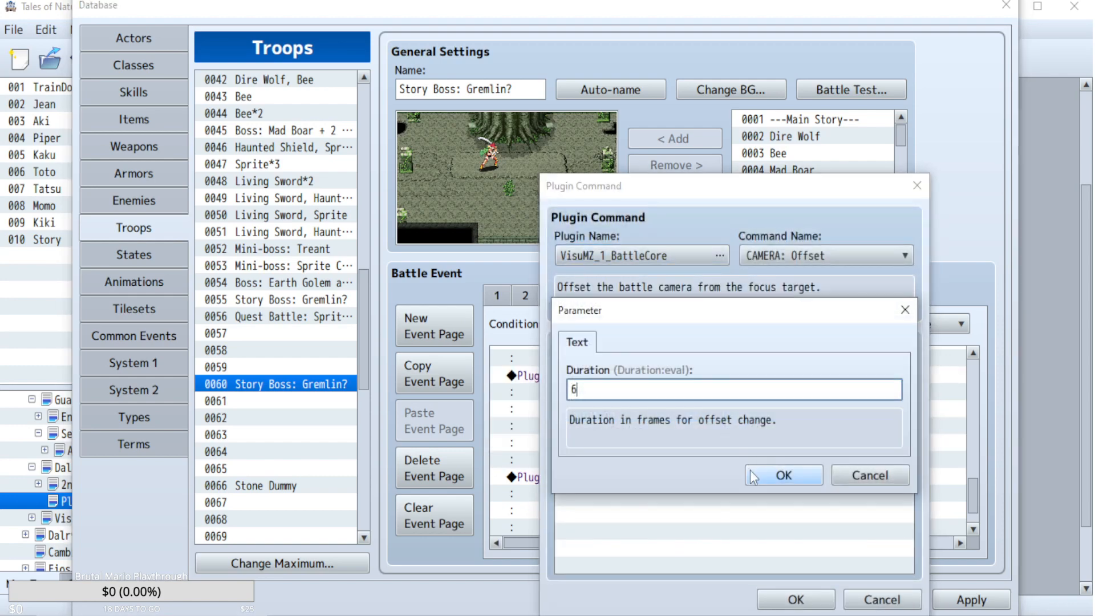
{"action": "left_click", "coordinate": [750, 470]}
{"action": "double_click", "coordinate": [729, 450]}
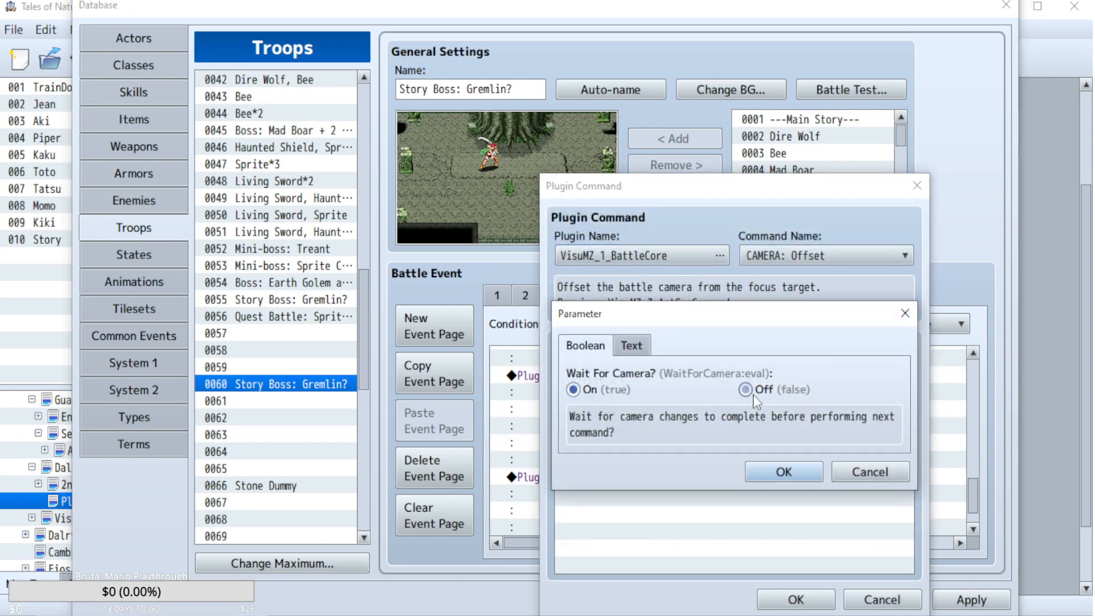
{"action": "left_click", "coordinate": [753, 394]}
{"action": "left_click", "coordinate": [803, 468]}
{"action": "left_click", "coordinate": [797, 601]}
- Open the duration of the pasted ZOOM: Change Scale command for editing
{"action": "scroll", "coordinate": [716, 465], "scroll_direction": "down", "scroll_amount": 1}
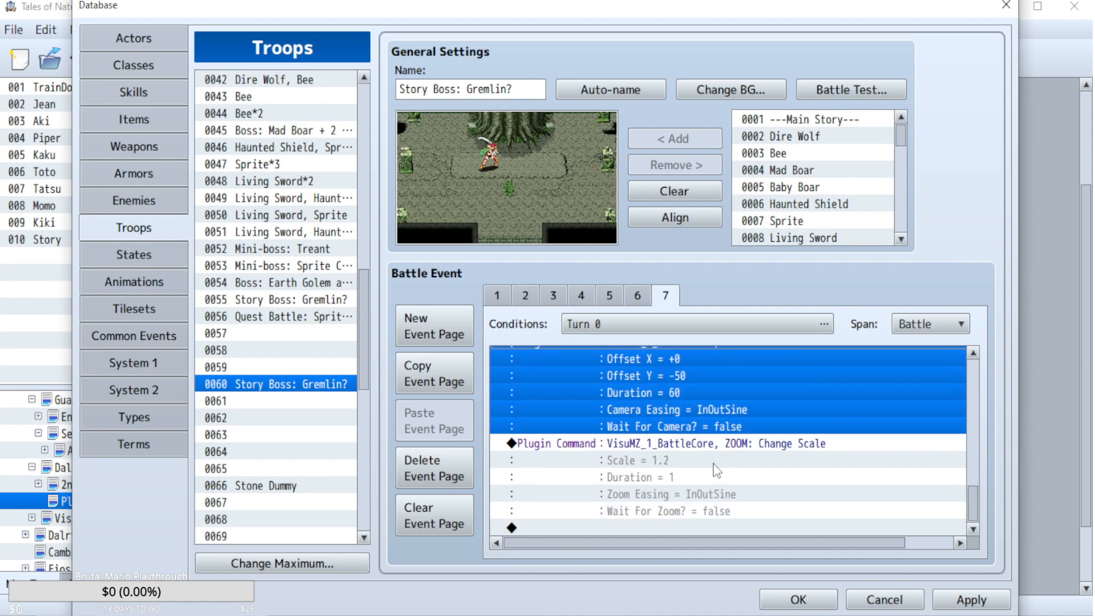
{"action": "double_click", "coordinate": [709, 446]}
{"action": "double_click", "coordinate": [723, 400]}
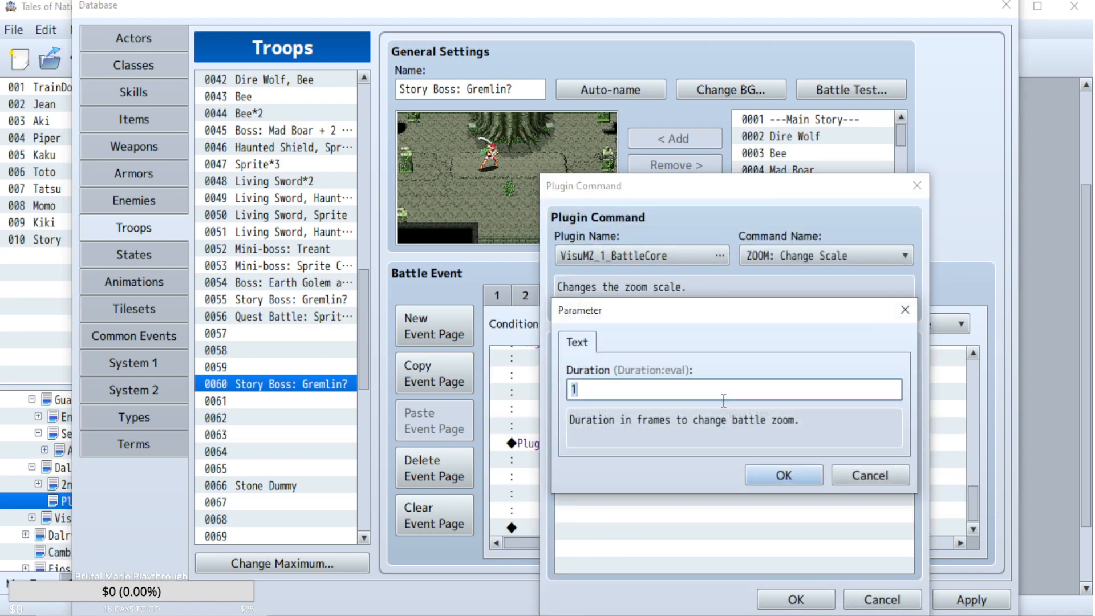
- Set the zoom scale command's duration to 60 frames, turn on waiting for the zoom, and confirm the command
{"action": "type", "text": "60"}
{"action": "left_click", "coordinate": [765, 475]}
{"action": "double_click", "coordinate": [645, 516]}
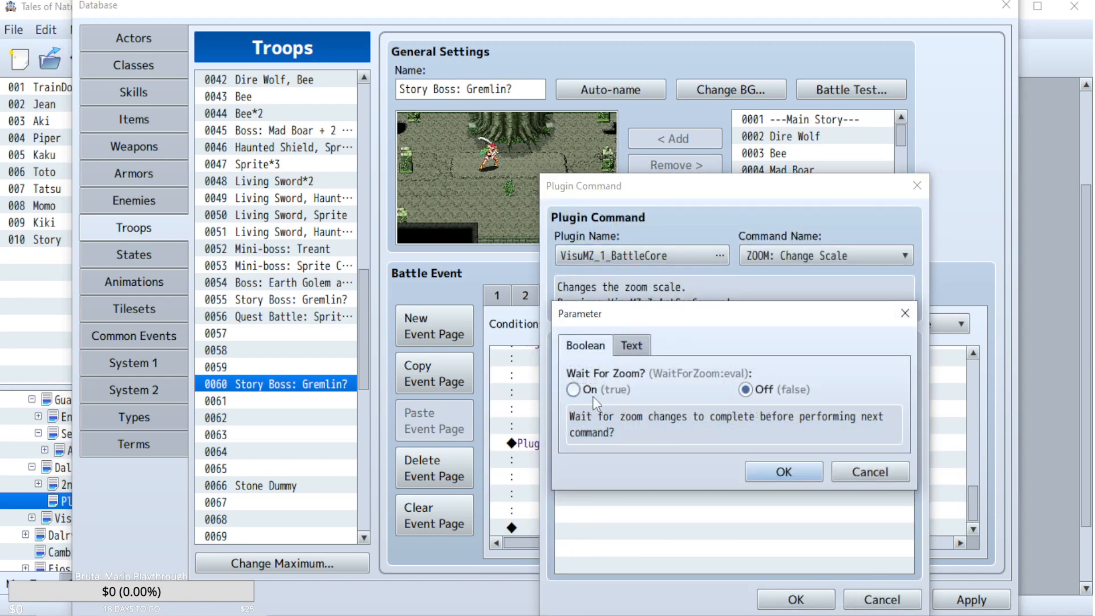
{"action": "left_click", "coordinate": [747, 471]}
{"action": "left_click", "coordinate": [796, 600]}
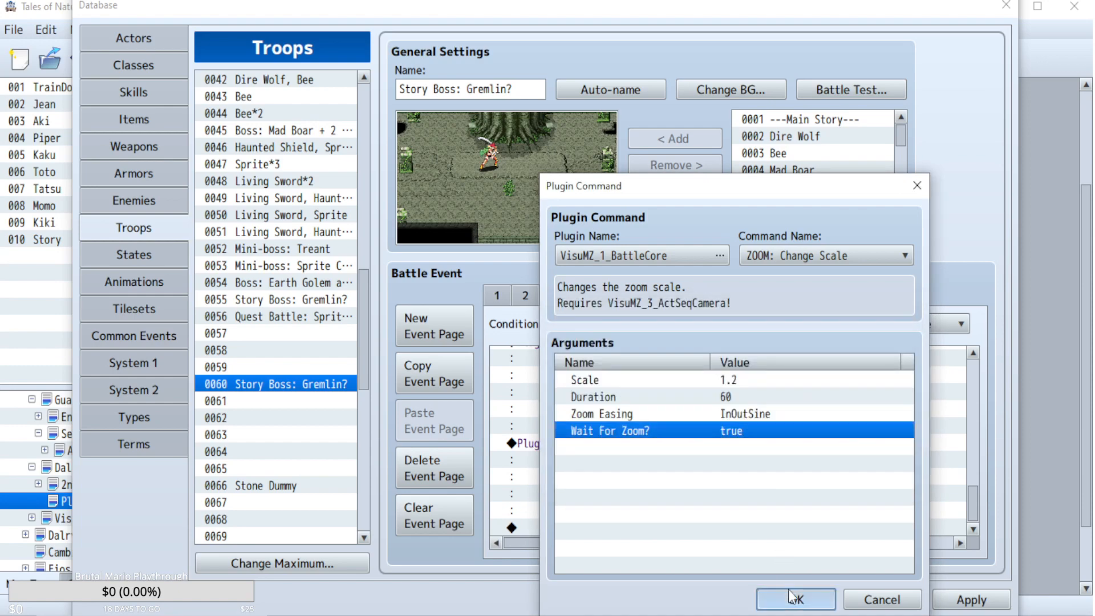
- Set the target of the CAMERA: Focus Target(s) command after the 100-frame wait on event page 7 to actor index 0 and apply the change
{"action": "scroll", "coordinate": [772, 479], "scroll_direction": "up", "scroll_amount": 2}
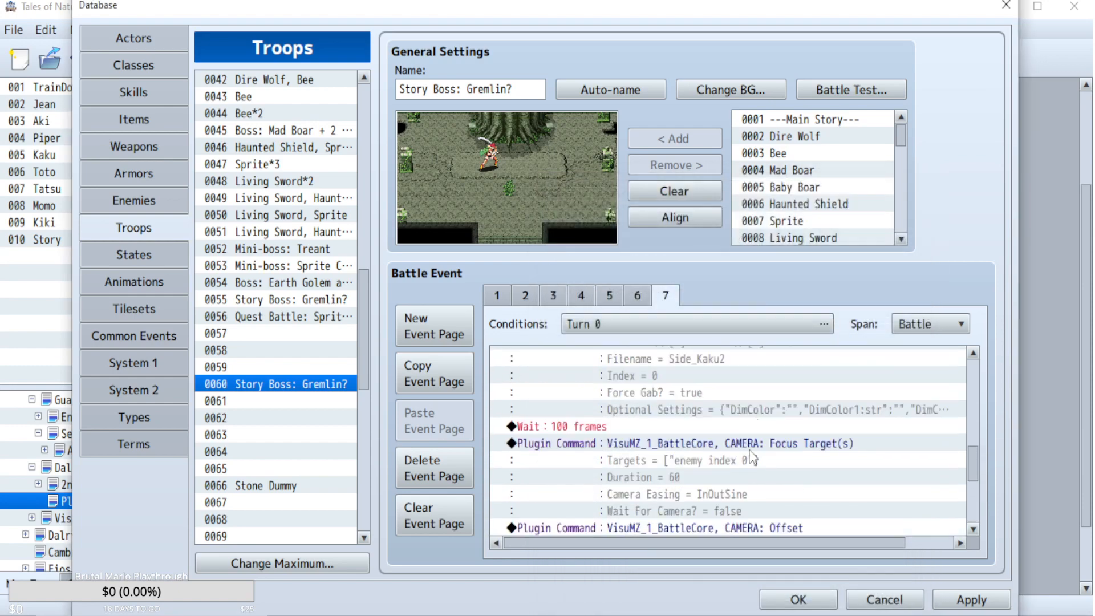
{"action": "scroll", "coordinate": [750, 450], "scroll_direction": "up", "scroll_amount": 2}
{"action": "scroll", "coordinate": [754, 447], "scroll_direction": "down", "scroll_amount": 3}
{"action": "scroll", "coordinate": [806, 456], "scroll_direction": "up", "scroll_amount": 5}
{"action": "scroll", "coordinate": [812, 451], "scroll_direction": "down", "scroll_amount": 4}
{"action": "double_click", "coordinate": [775, 453]}
{"action": "double_click", "coordinate": [752, 378]}
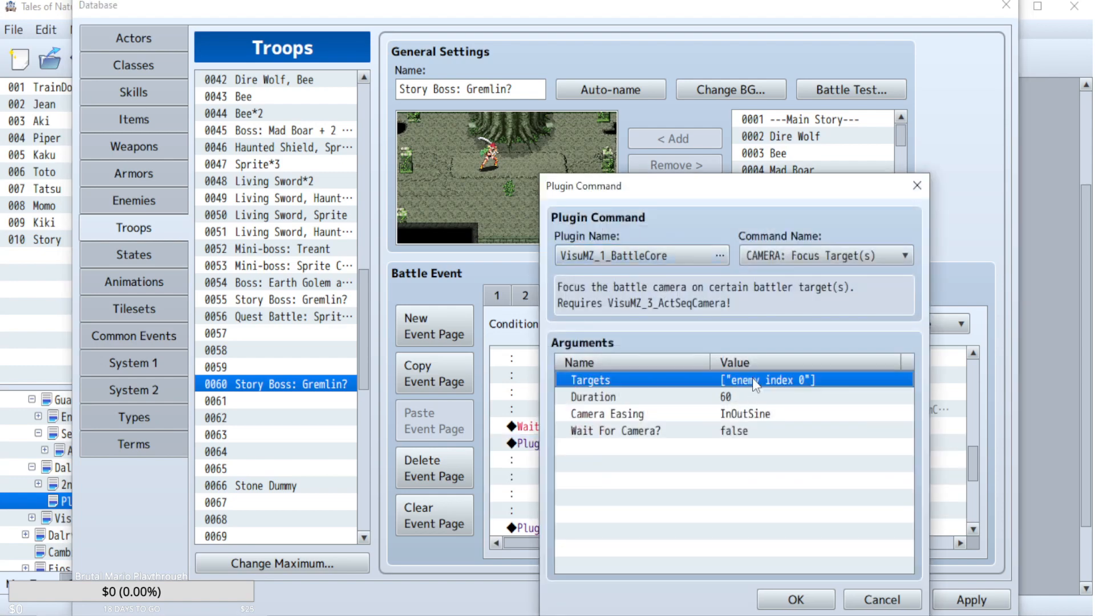
{"action": "double_click", "coordinate": [631, 297]}
{"action": "left_click_drag", "start_coordinate": [601, 392], "coordinate": [438, 365]}
{"action": "type", "text": "actor index 0"}
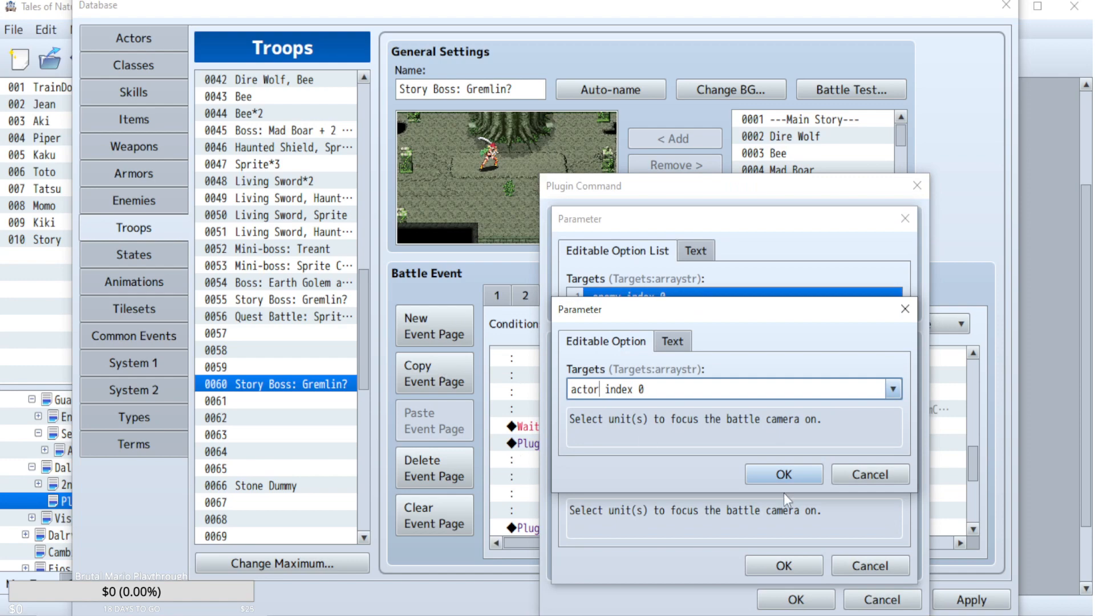
{"action": "left_click", "coordinate": [783, 474]}
{"action": "left_click", "coordinate": [783, 565]}
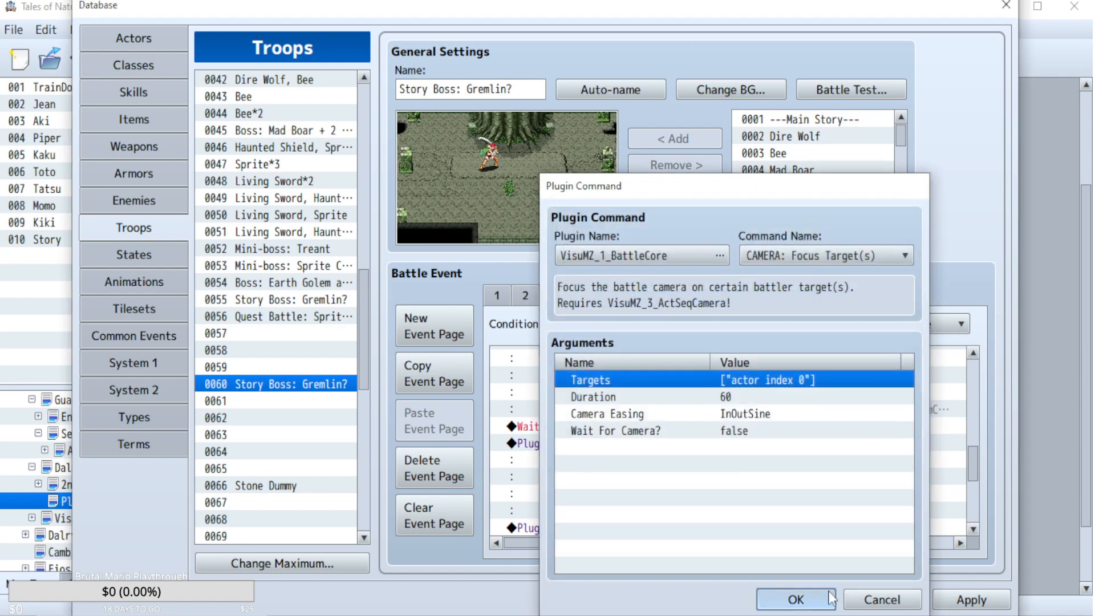
{"action": "left_click", "coordinate": [796, 599]}
{"action": "left_click", "coordinate": [971, 600]}
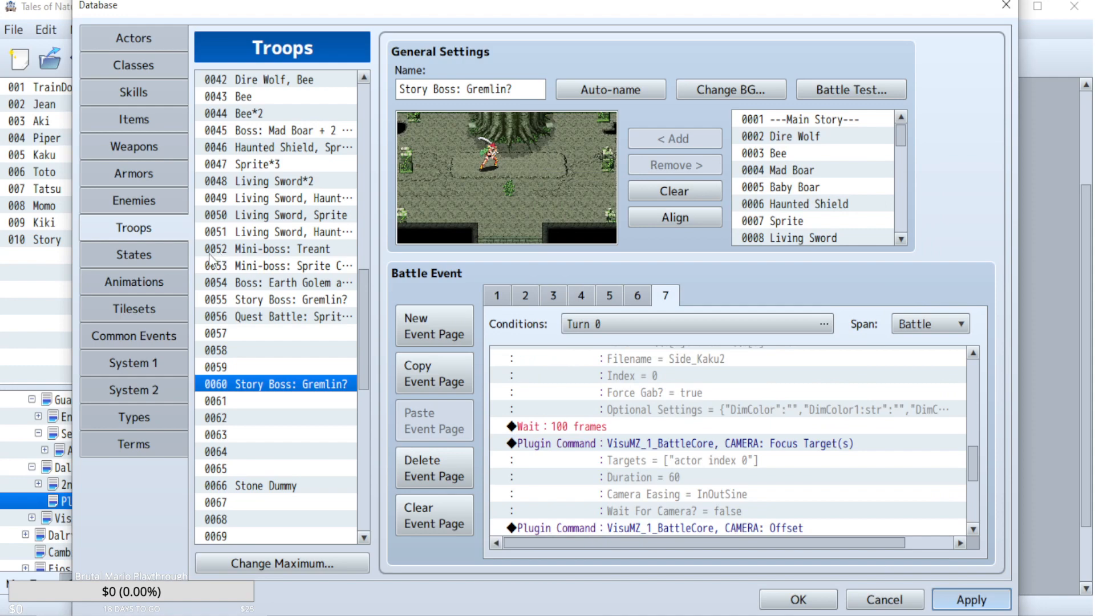
- Confirm the database changes, reopen the database, and start a battle test of the Story Boss: Gremlin? troop
{"action": "left_click", "coordinate": [140, 336]}
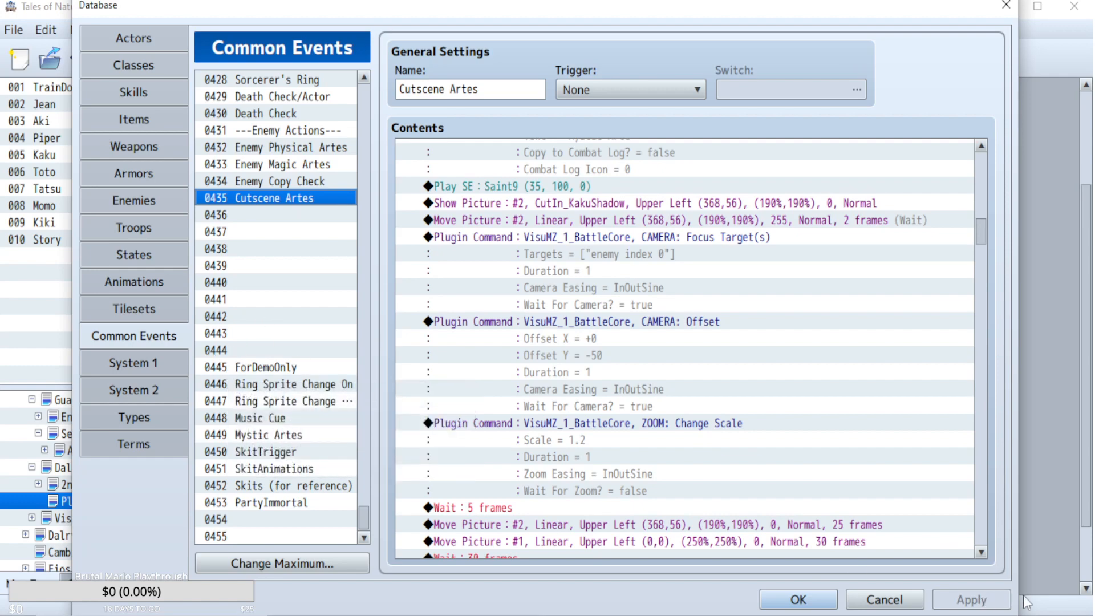
{"action": "left_click", "coordinate": [797, 600]}
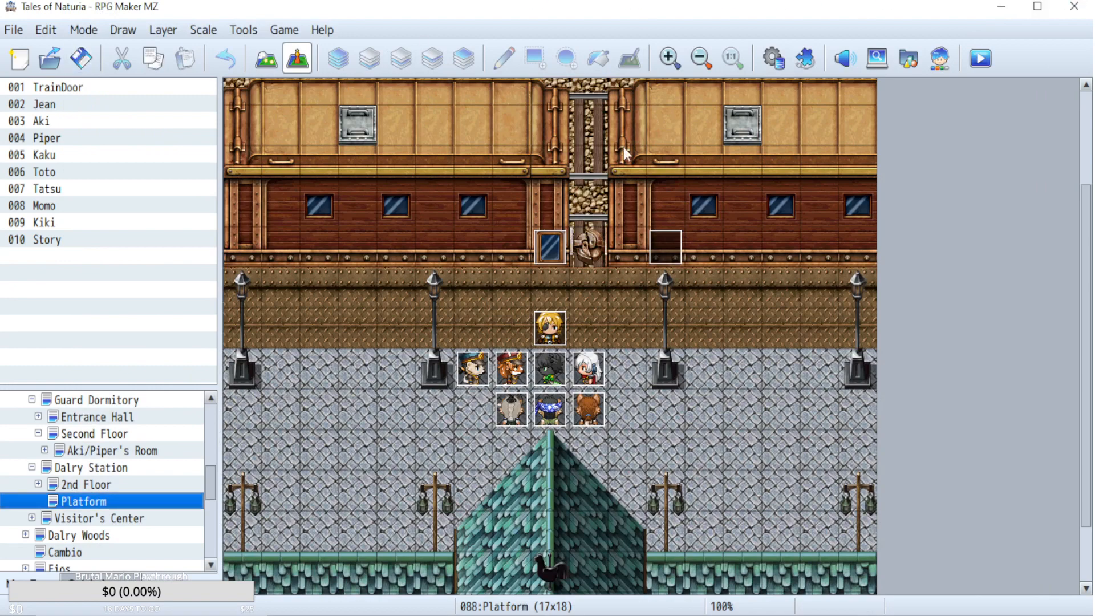
{"action": "left_click", "coordinate": [773, 58]}
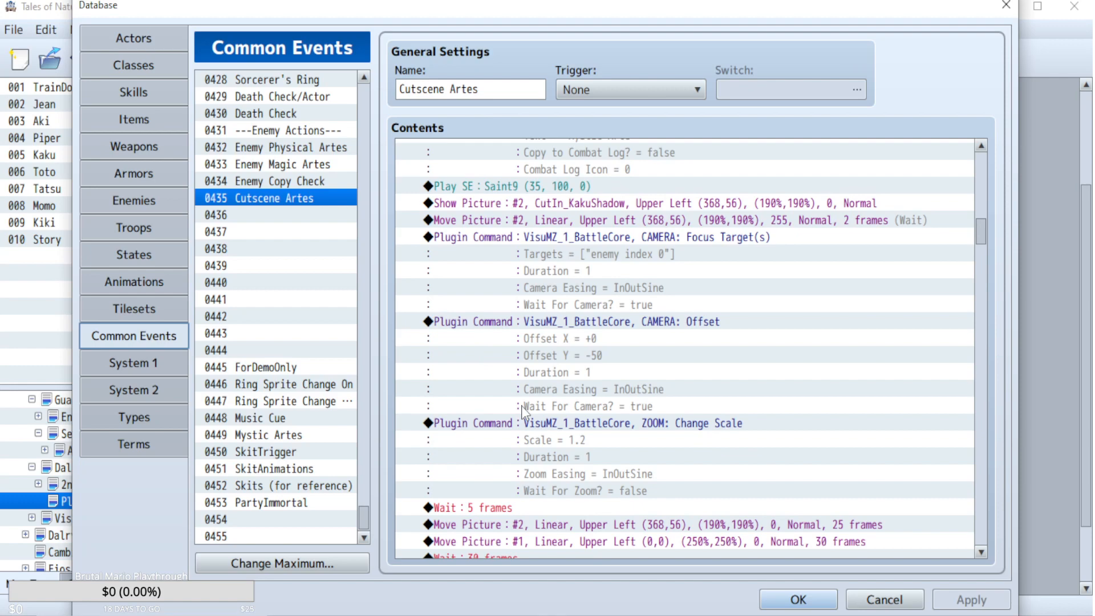
{"action": "left_click", "coordinate": [120, 227]}
{"action": "left_click", "coordinate": [824, 91]}
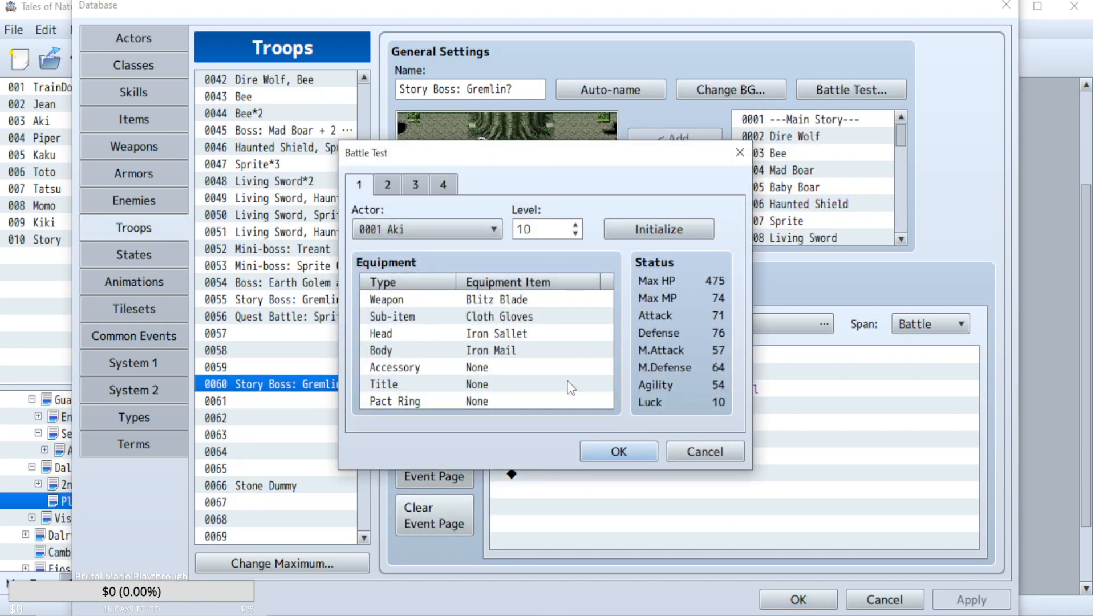
{"action": "left_click", "coordinate": [604, 446]}
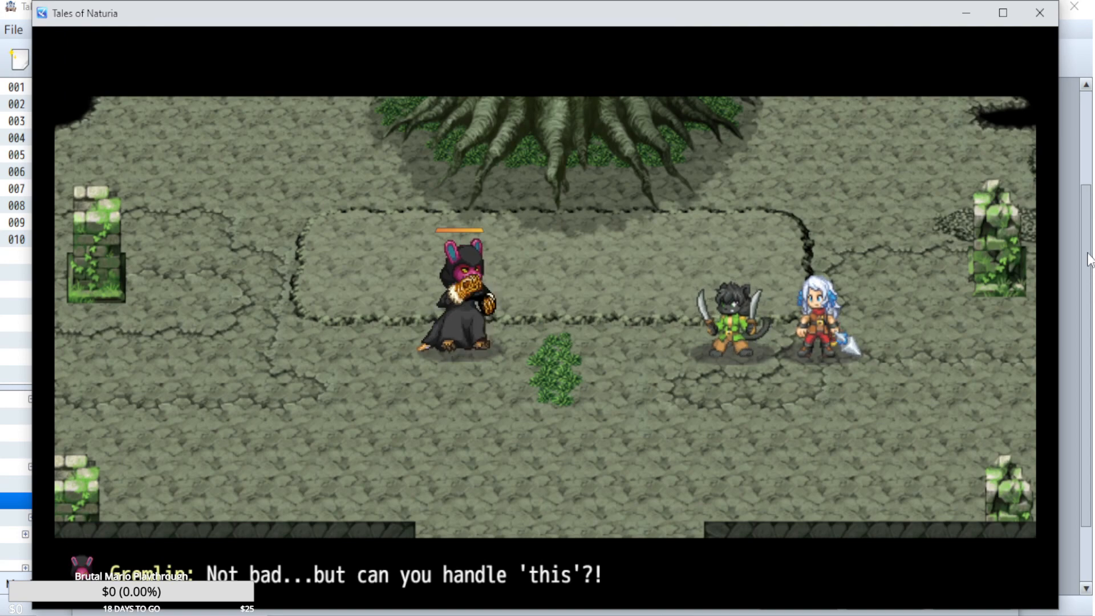
- Advance the boss's battle dialogue, and close the developer console and the test game window
{"action": "key", "text": "Return"}
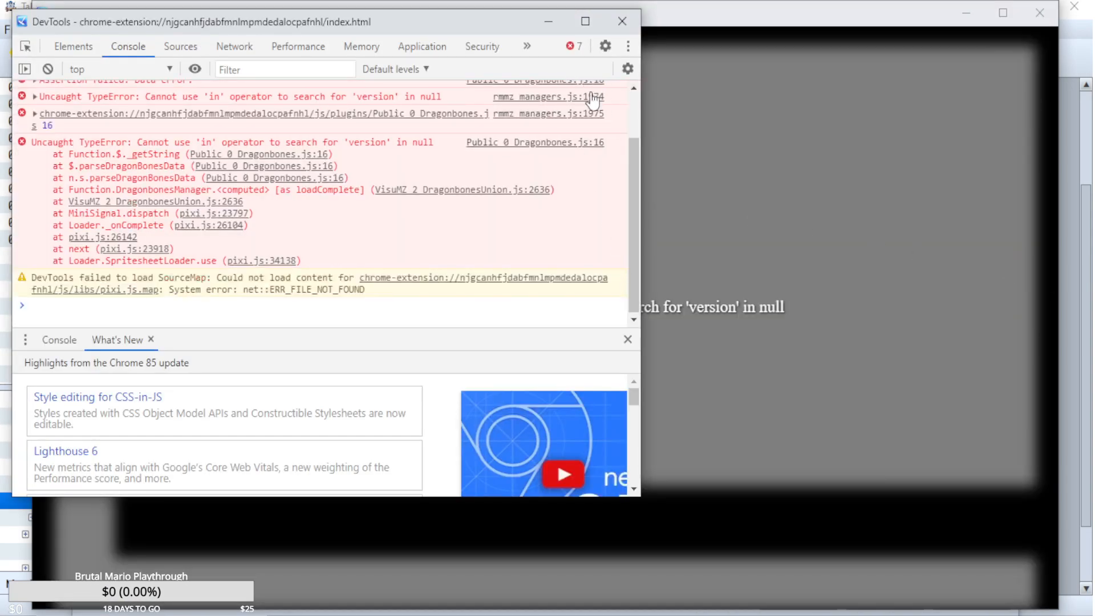
{"action": "left_click", "coordinate": [621, 23]}
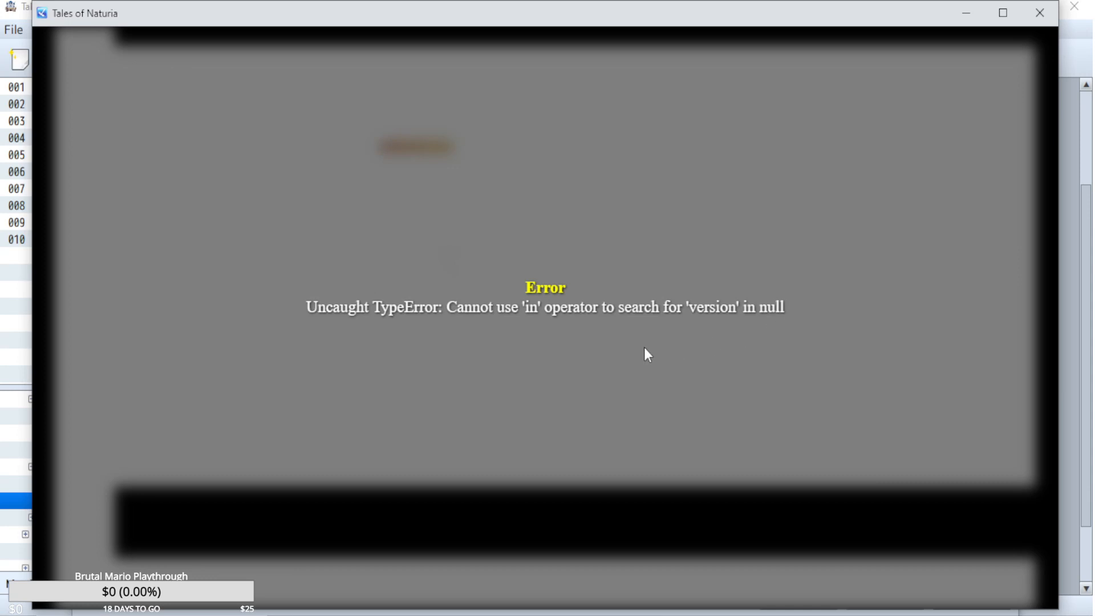
{"action": "left_click", "coordinate": [1040, 13]}
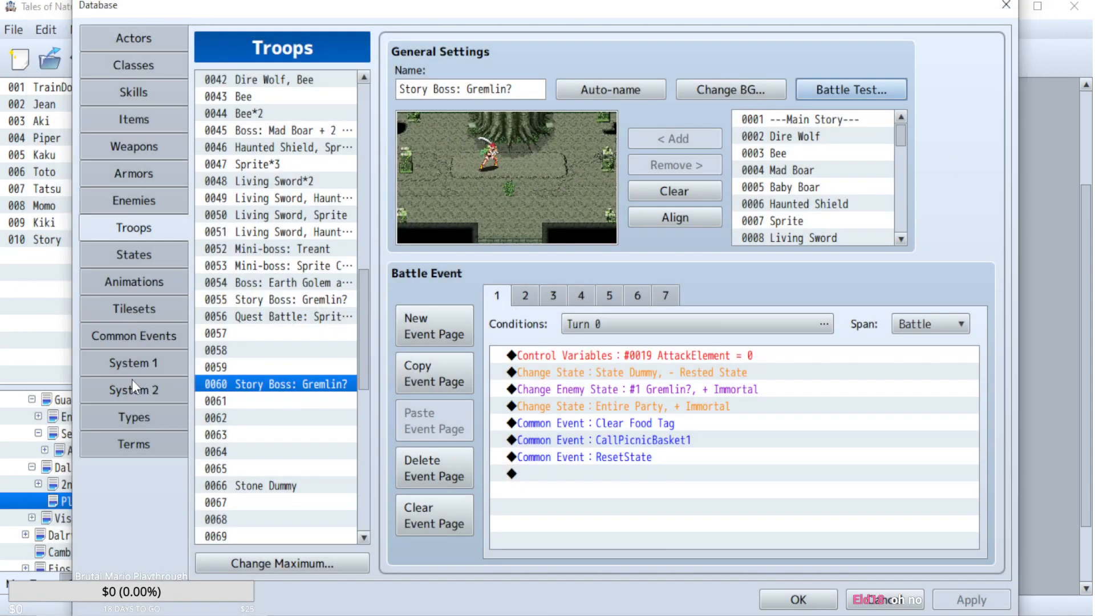
- Cut the five Change Party Member commands before Finish Action in the Cutscene Artes common event and apply the change
{"action": "left_click", "coordinate": [161, 335]}
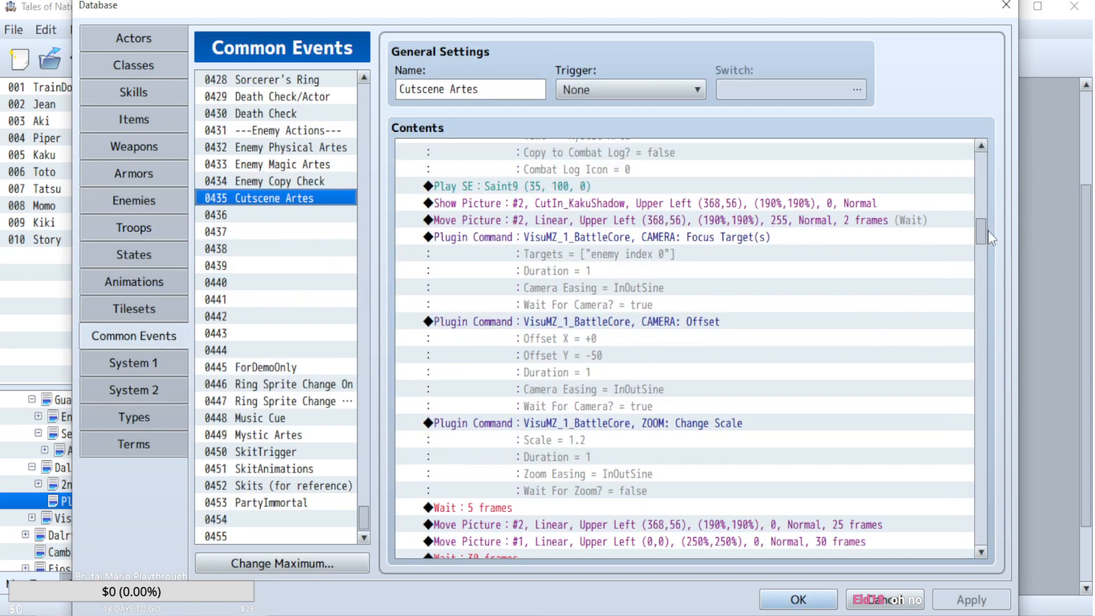
{"action": "left_click_drag", "start_coordinate": [977, 231], "coordinate": [1005, 487]}
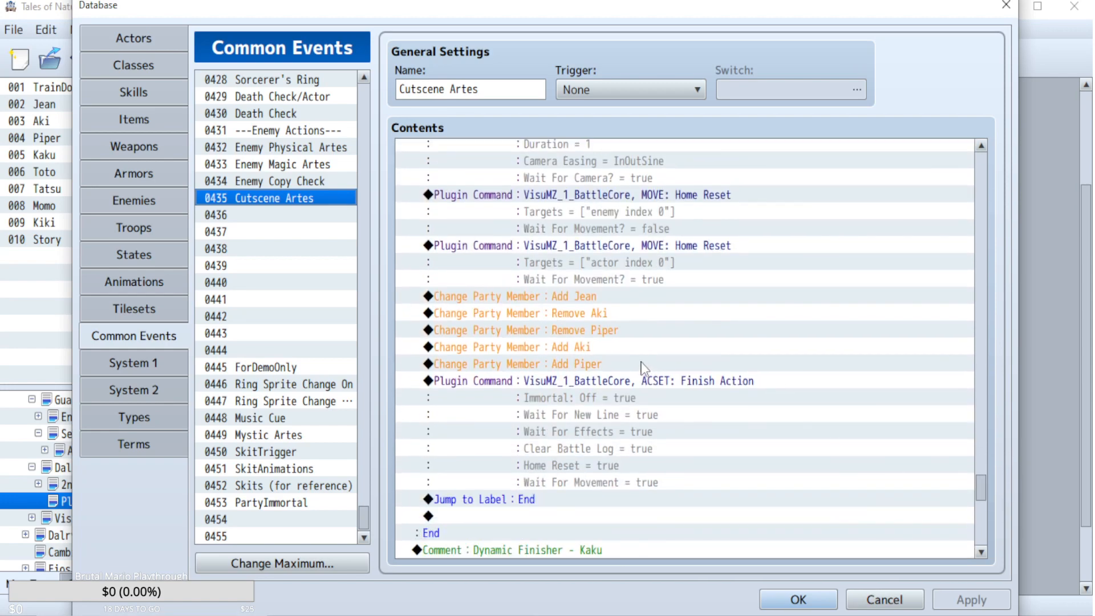
{"action": "left_click", "coordinate": [611, 299]}
{"action": "left_click", "coordinate": [602, 368], "text": "shift"}
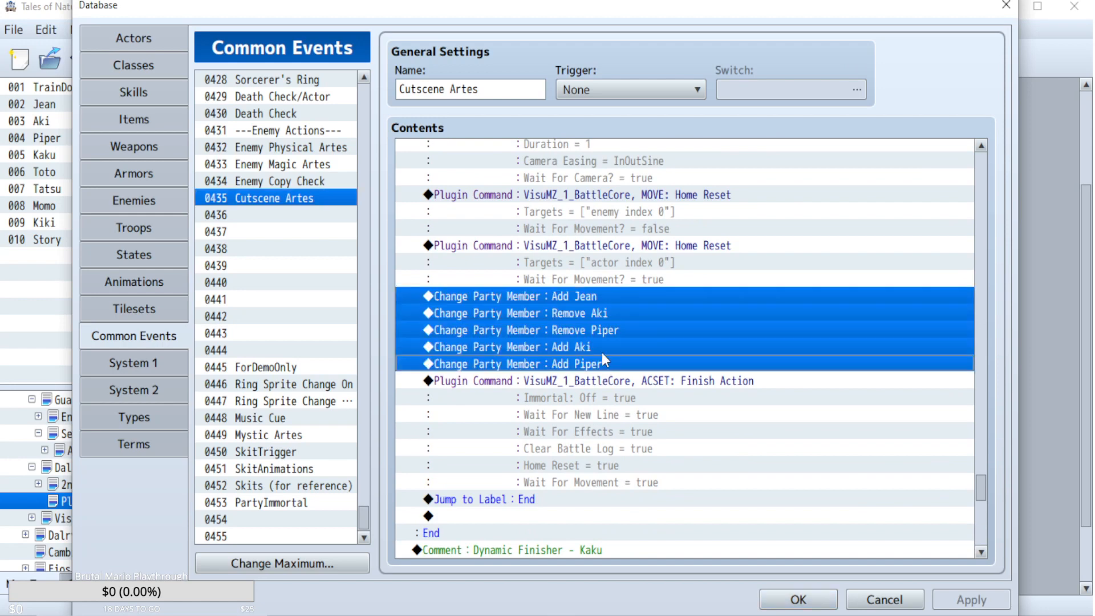
{"action": "right_click", "coordinate": [603, 367]}
{"action": "left_click", "coordinate": [632, 410]}
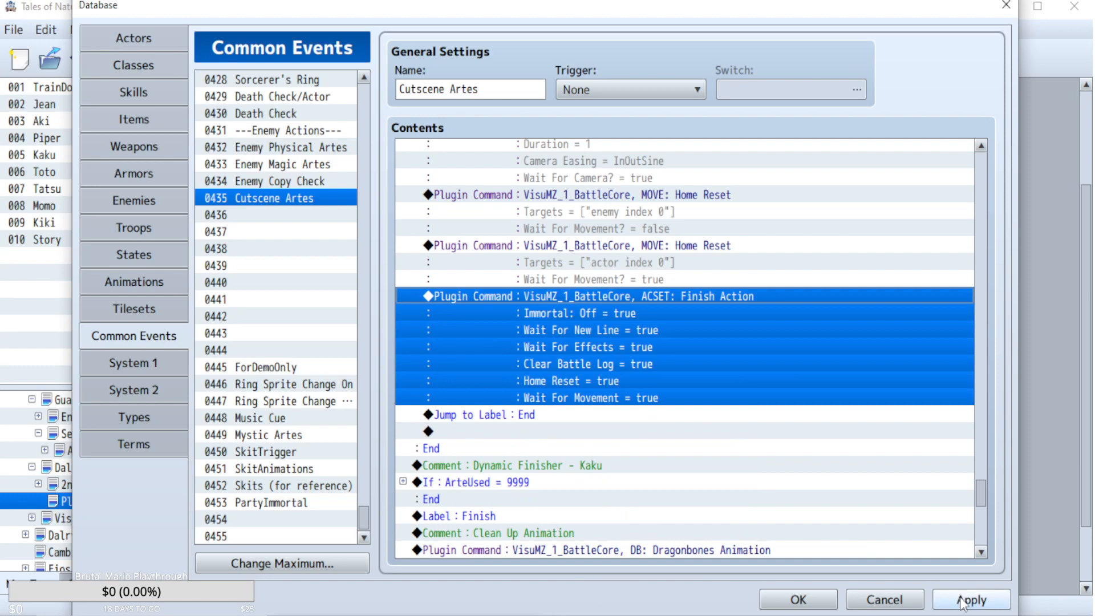
{"action": "left_click", "coordinate": [964, 599]}
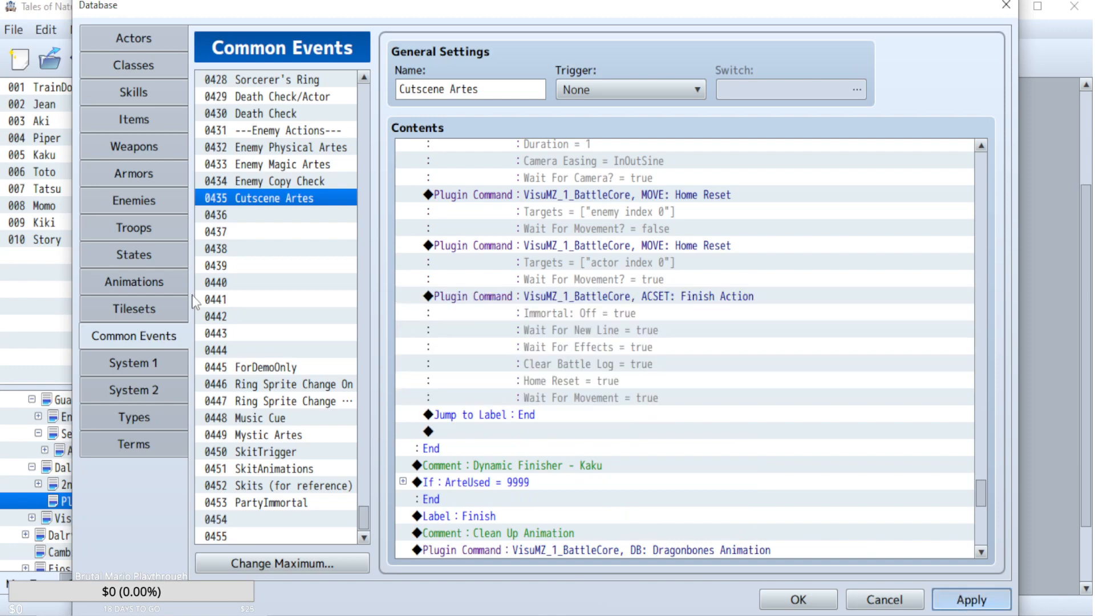
- Run a battle test of the Gremlin boss troop without the party member changes and close the game window
{"action": "left_click", "coordinate": [142, 230]}
{"action": "left_click", "coordinate": [851, 89]}
{"action": "left_click", "coordinate": [649, 447]}
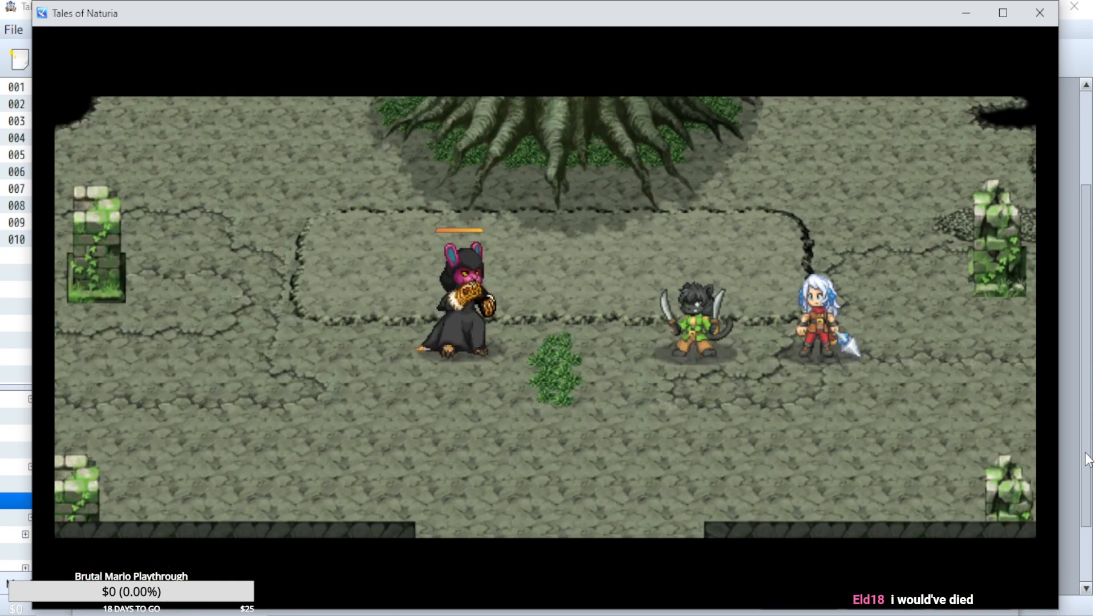
{"action": "left_click", "coordinate": [1039, 13]}
- Paste the five Change Party Member commands back above the ACSET: Finish Action command in Cutscene Artes
{"action": "left_click", "coordinate": [135, 340]}
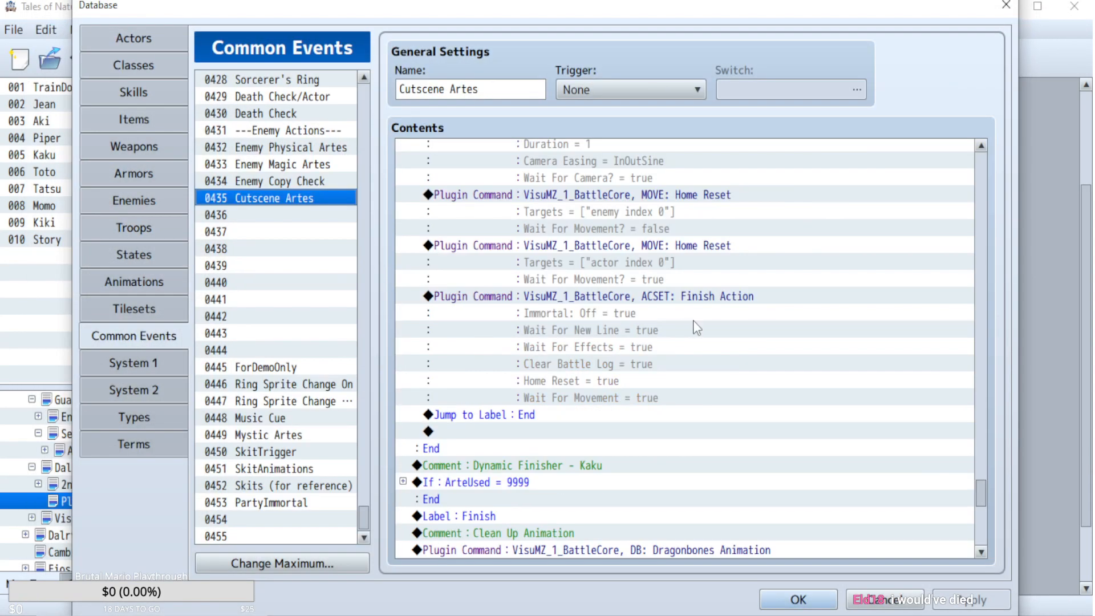
{"action": "scroll", "coordinate": [779, 447], "scroll_direction": "up", "scroll_amount": 2}
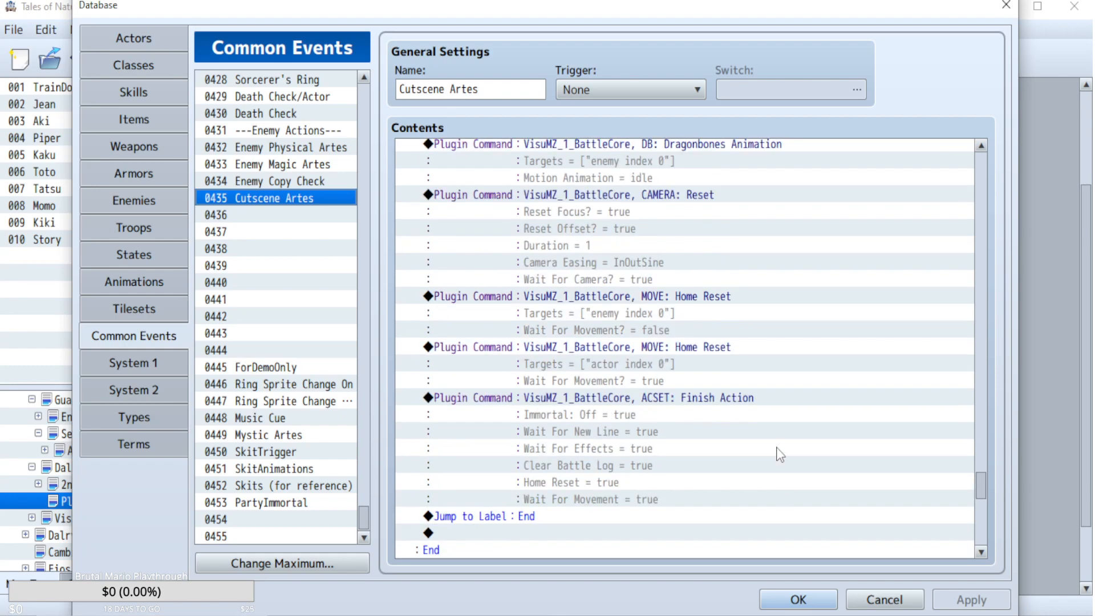
{"action": "scroll", "coordinate": [780, 454], "scroll_direction": "down", "scroll_amount": 1}
{"action": "scroll", "coordinate": [750, 450], "scroll_direction": "down", "scroll_amount": 2}
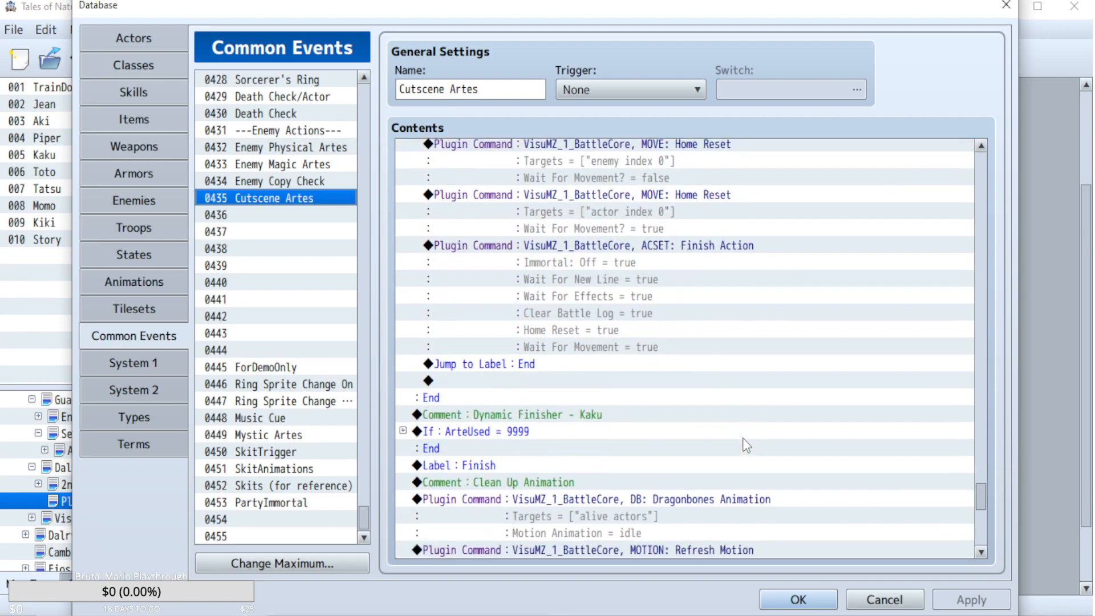
{"action": "left_click", "coordinate": [651, 245]}
{"action": "key", "text": "ctrl+v"}
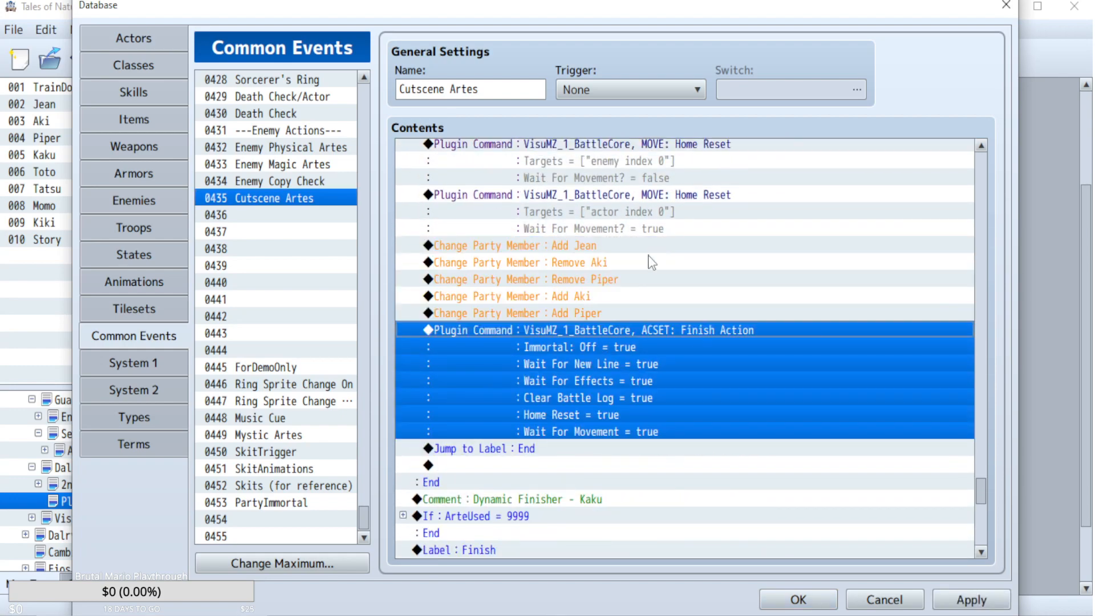
- Remove the Remove Aki, Remove Piper, Add Aki and Add Piper commands after Add Jean in Cutscene Artes, and apply the change
{"action": "scroll", "coordinate": [723, 325], "scroll_direction": "up", "scroll_amount": 2}
{"action": "scroll", "coordinate": [612, 393], "scroll_direction": "up", "scroll_amount": 1}
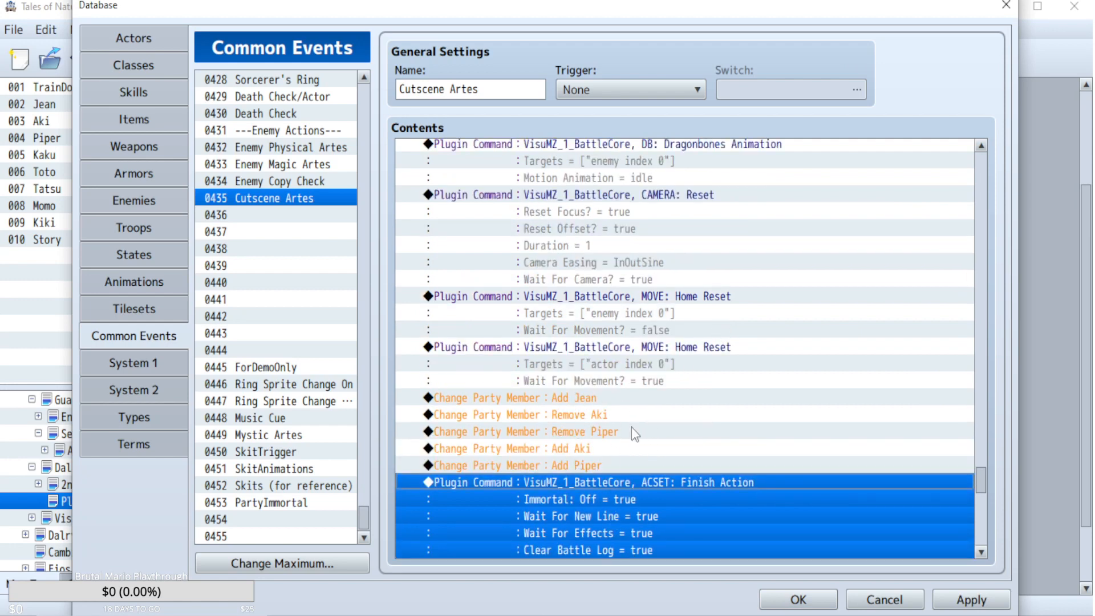
{"action": "left_click", "coordinate": [584, 399]}
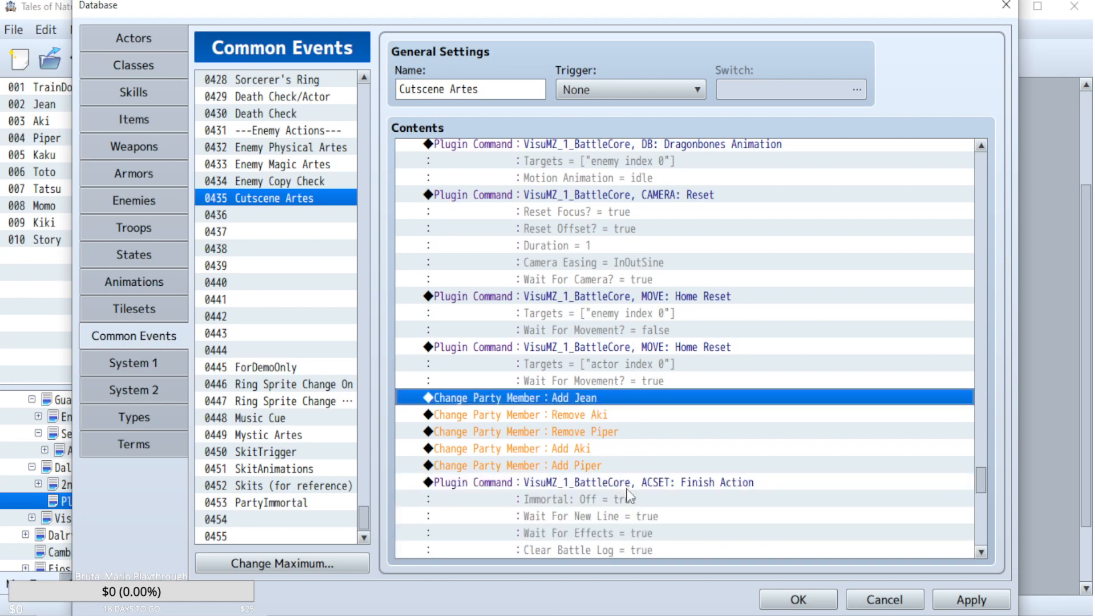
{"action": "left_click", "coordinate": [592, 421]}
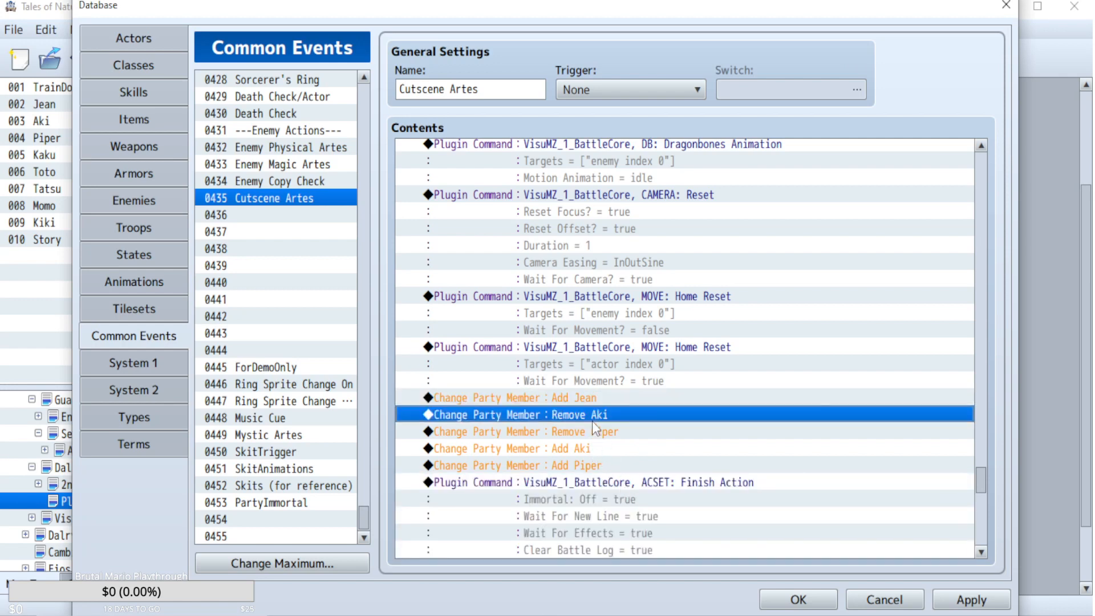
{"action": "key", "text": "shift+Down"}
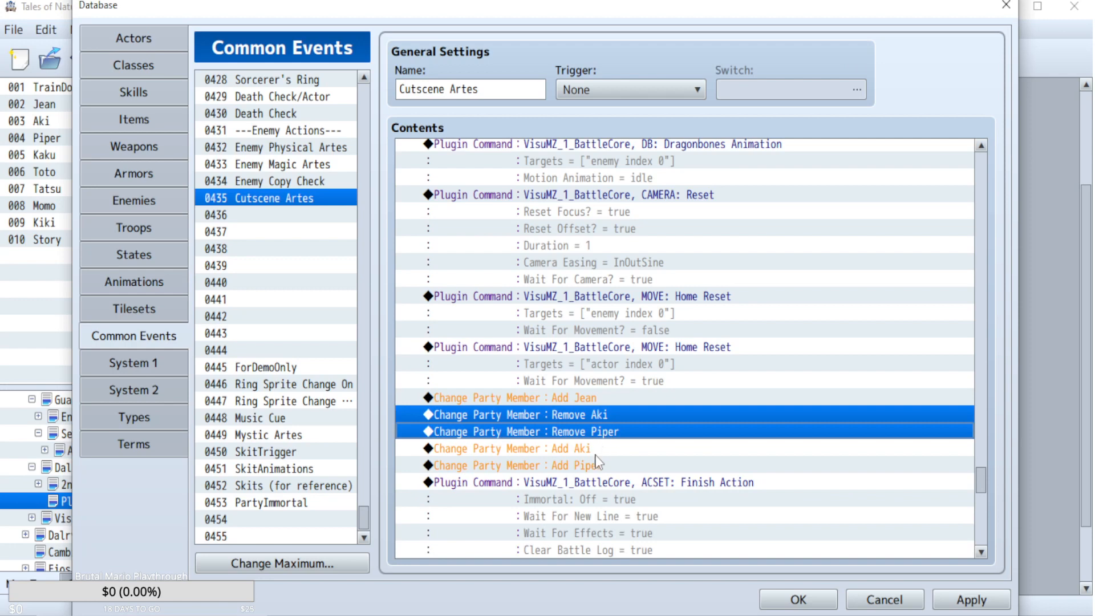
{"action": "right_click", "coordinate": [610, 445]}
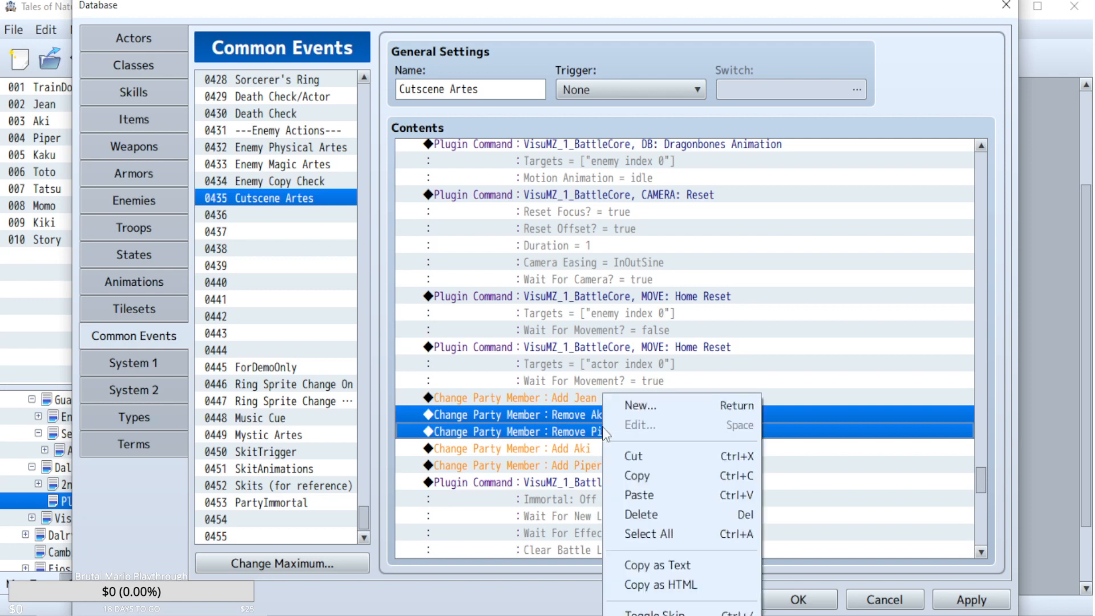
{"action": "left_click", "coordinate": [627, 456]}
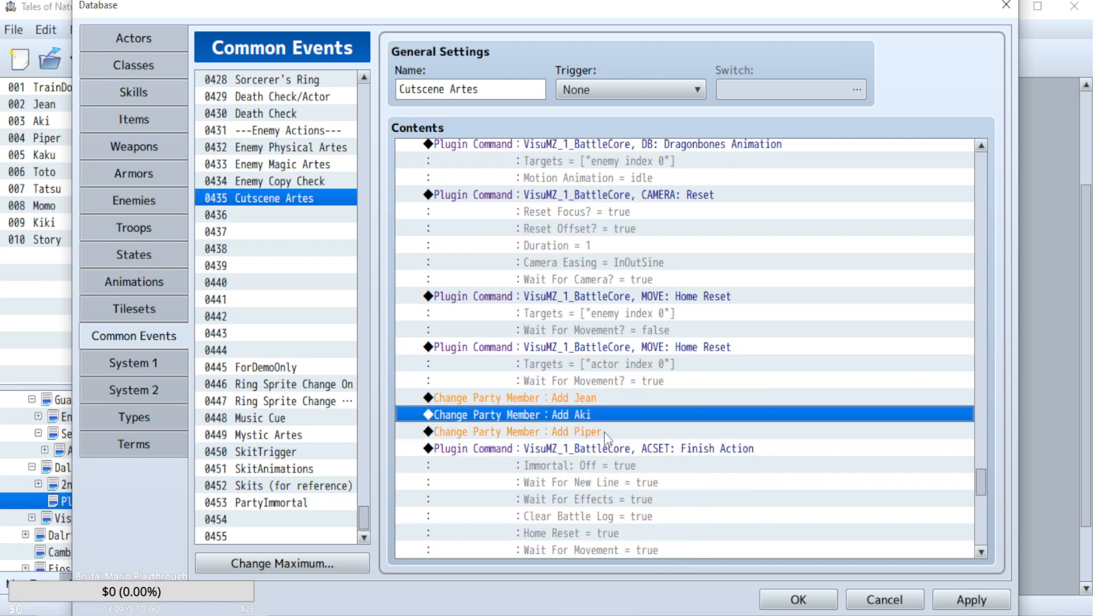
{"action": "key", "text": "Delete"}
{"action": "key", "text": "Delete"}
{"action": "left_click", "coordinate": [961, 600]}
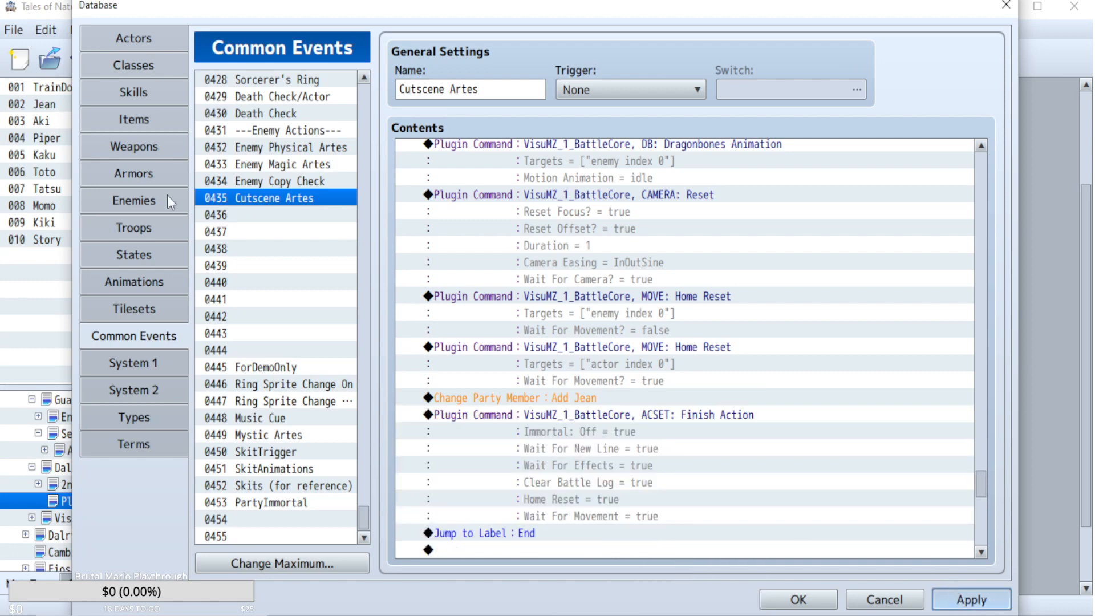
- Run a battle test of the Gremlin boss troop with only Add Jean before Finish Action, and close the console and game windows
{"action": "left_click", "coordinate": [133, 231]}
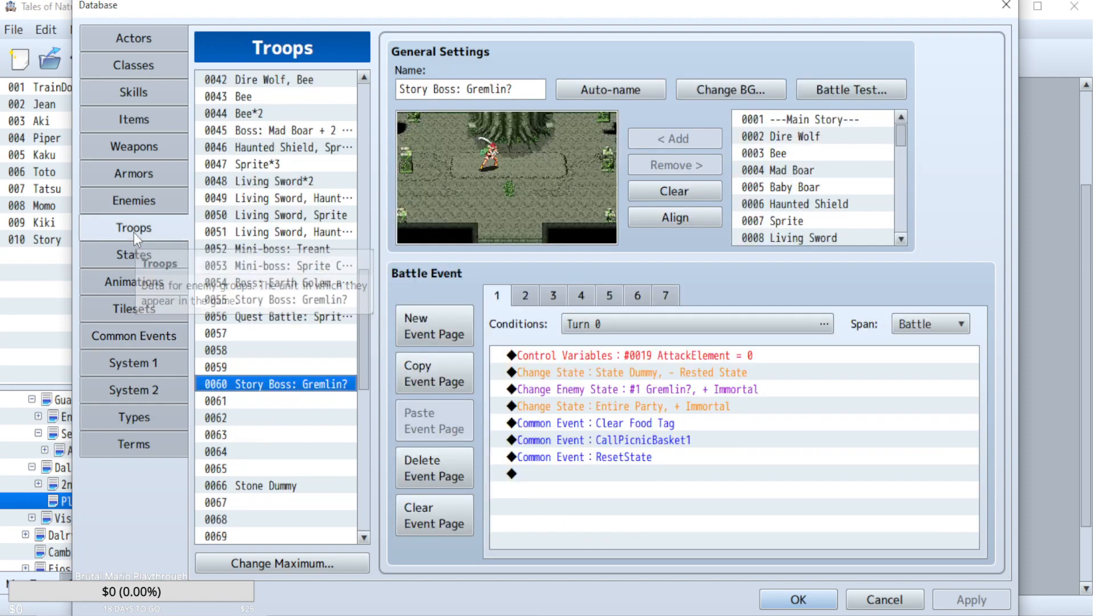
{"action": "left_click", "coordinate": [637, 295]}
{"action": "left_click", "coordinate": [665, 294]}
{"action": "left_click", "coordinate": [594, 295]}
{"action": "left_click", "coordinate": [609, 295]}
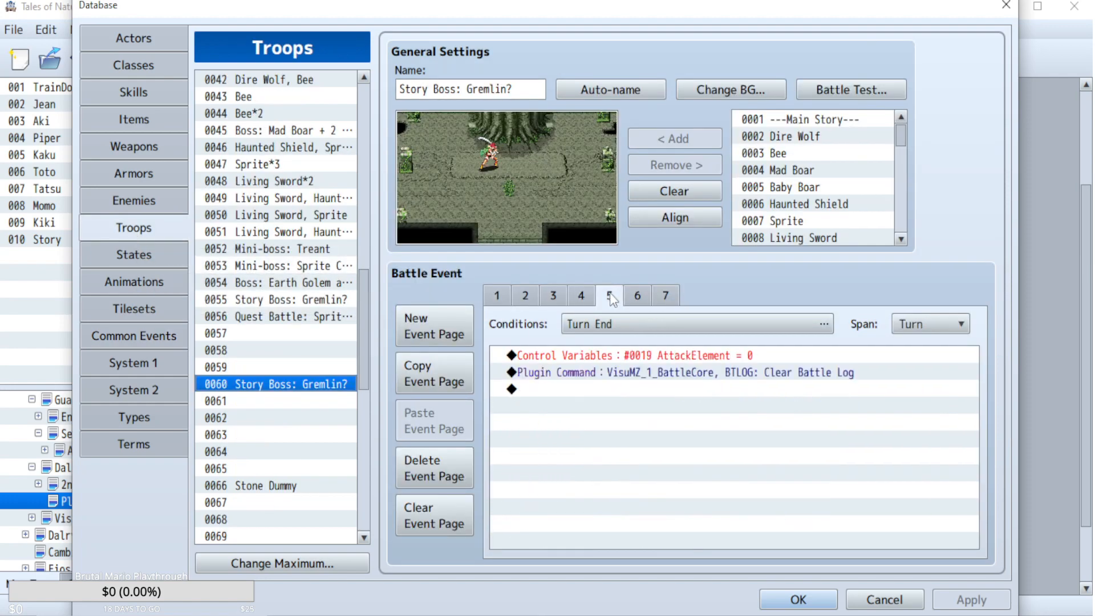
{"action": "left_click", "coordinate": [852, 92]}
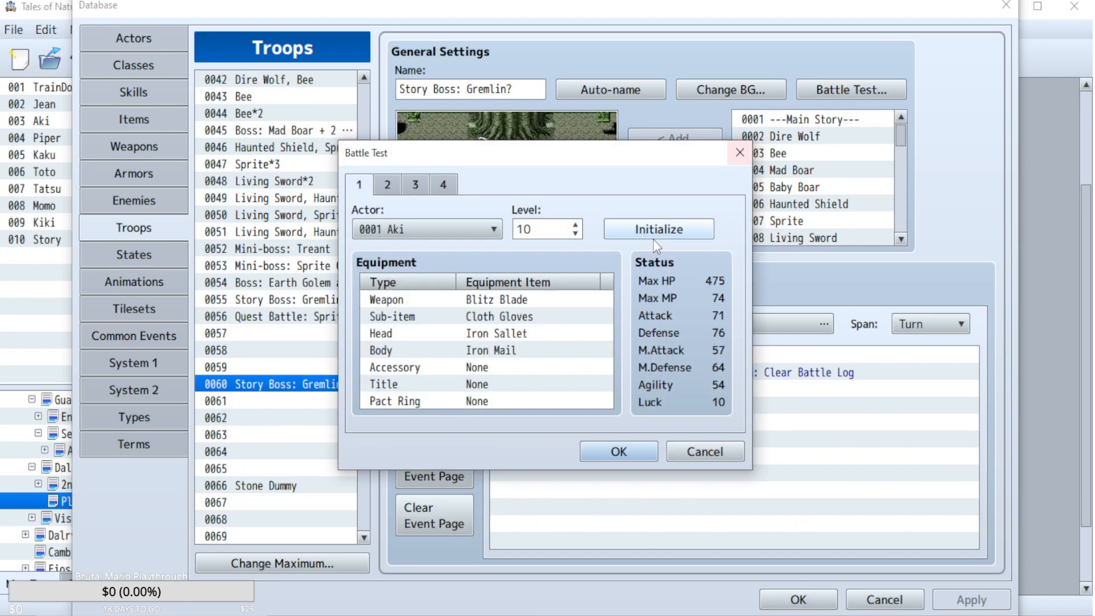
{"action": "left_click", "coordinate": [618, 451]}
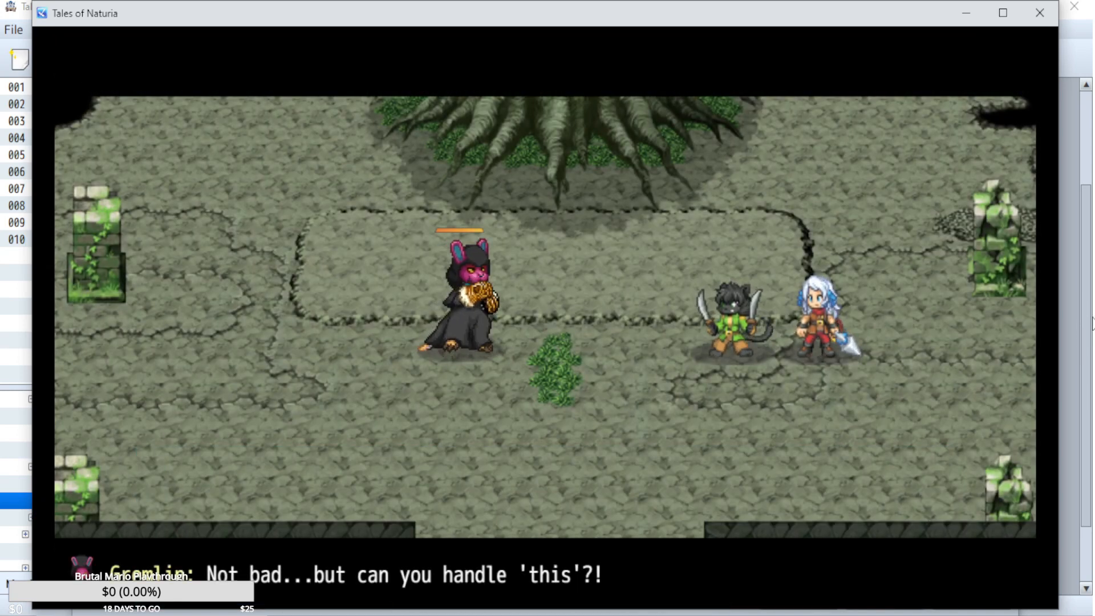
{"action": "key", "text": "Return"}
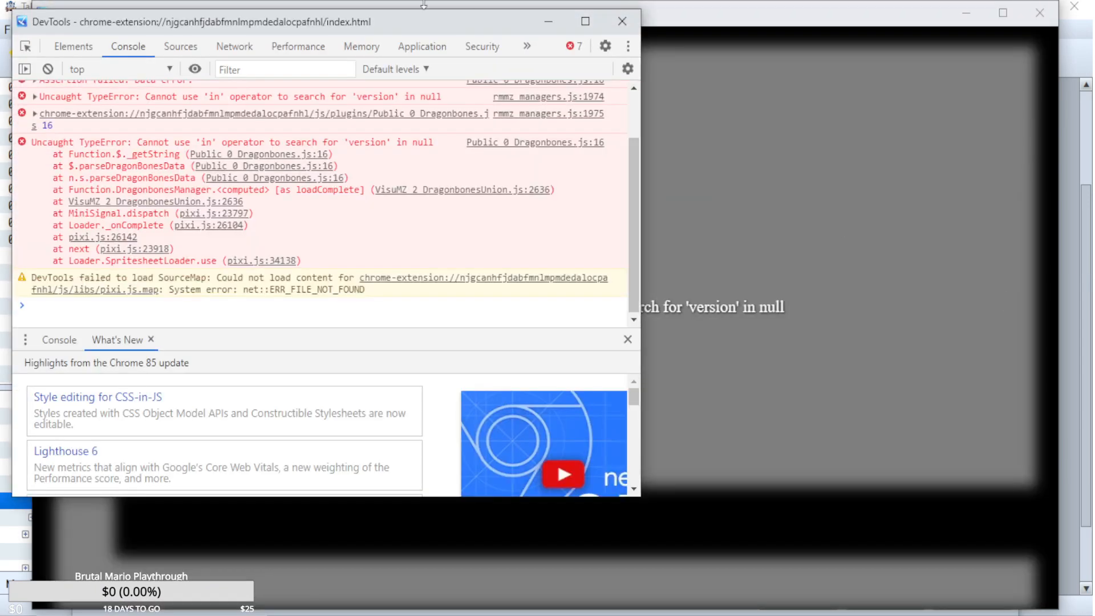
{"action": "left_click", "coordinate": [622, 21]}
{"action": "left_click", "coordinate": [1036, 15]}
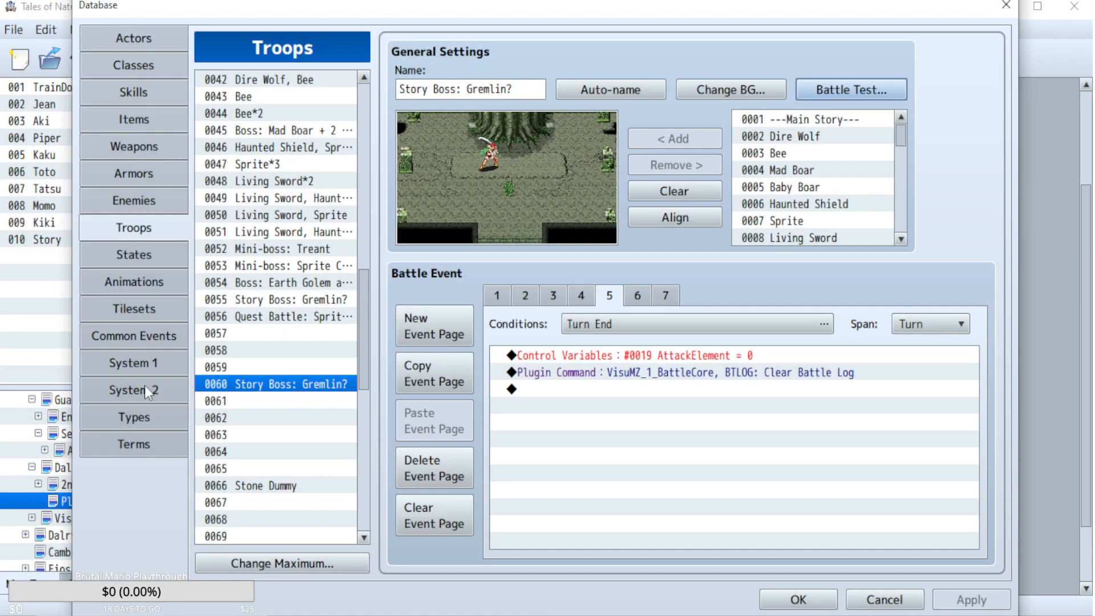
- Move the Add Jean party member command below ACSET: Finish Action in the Cutscene Artes common event and apply the change
{"action": "left_click", "coordinate": [104, 344]}
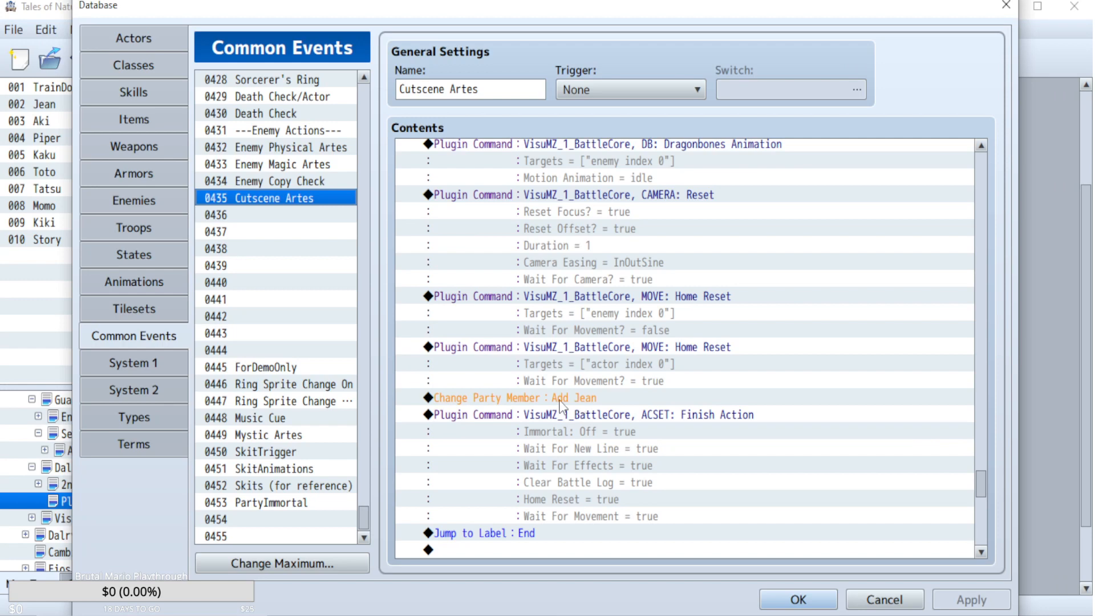
{"action": "left_click_drag", "start_coordinate": [560, 399], "coordinate": [902, 536]}
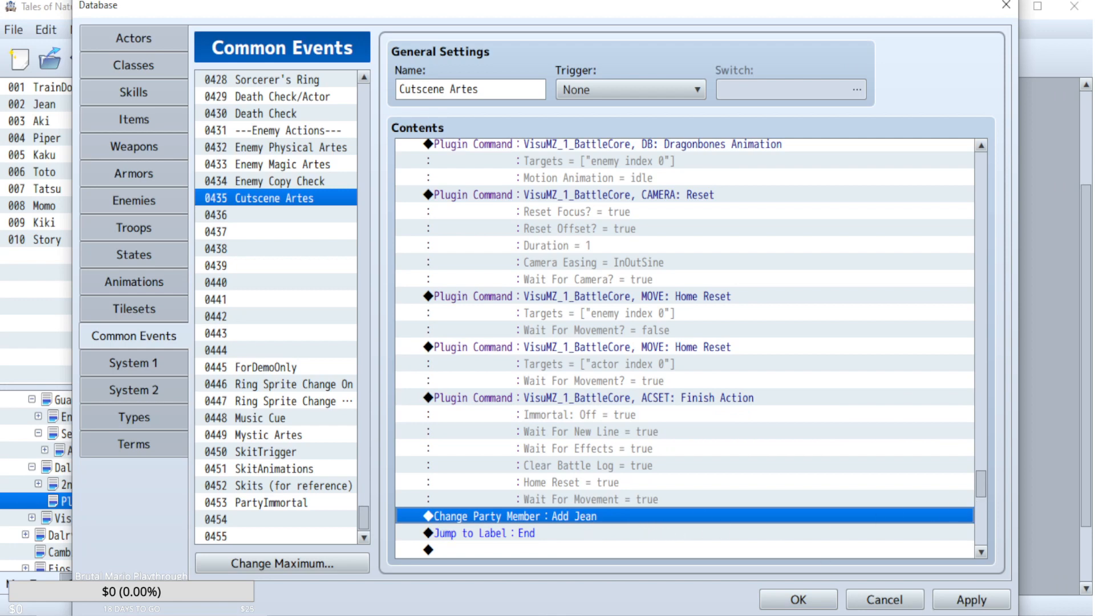
{"action": "left_click", "coordinate": [960, 604]}
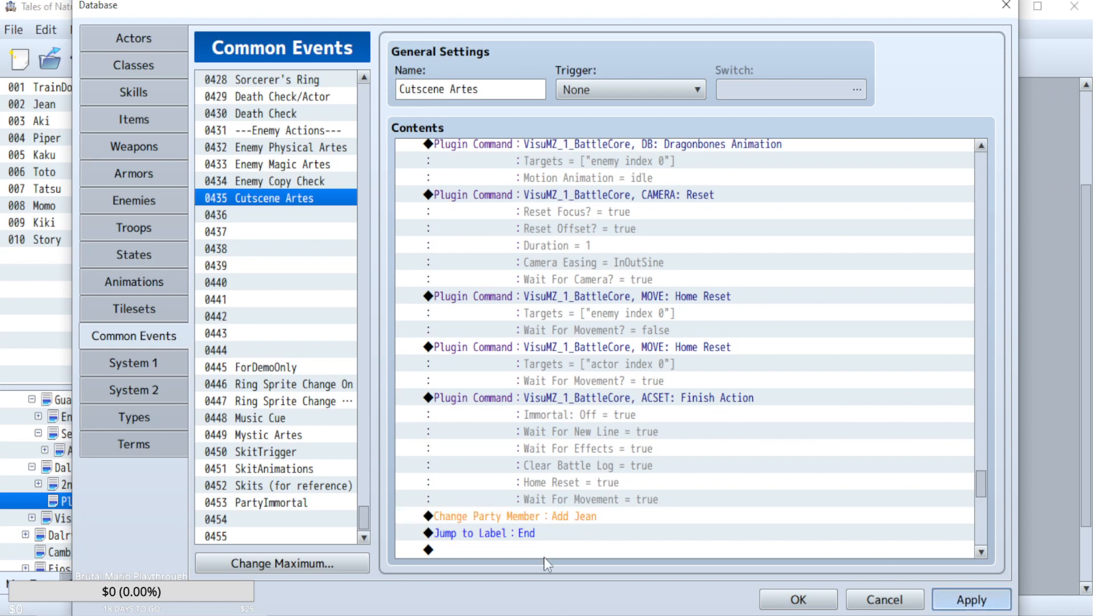
- Move the Add Jean command out of Cutscene Artes to the Gremlin troop's event page 7, directly after the Cutscene Artes common event call
{"action": "left_click", "coordinate": [564, 516]}
{"action": "right_click", "coordinate": [565, 524]}
{"action": "left_click", "coordinate": [599, 457]}
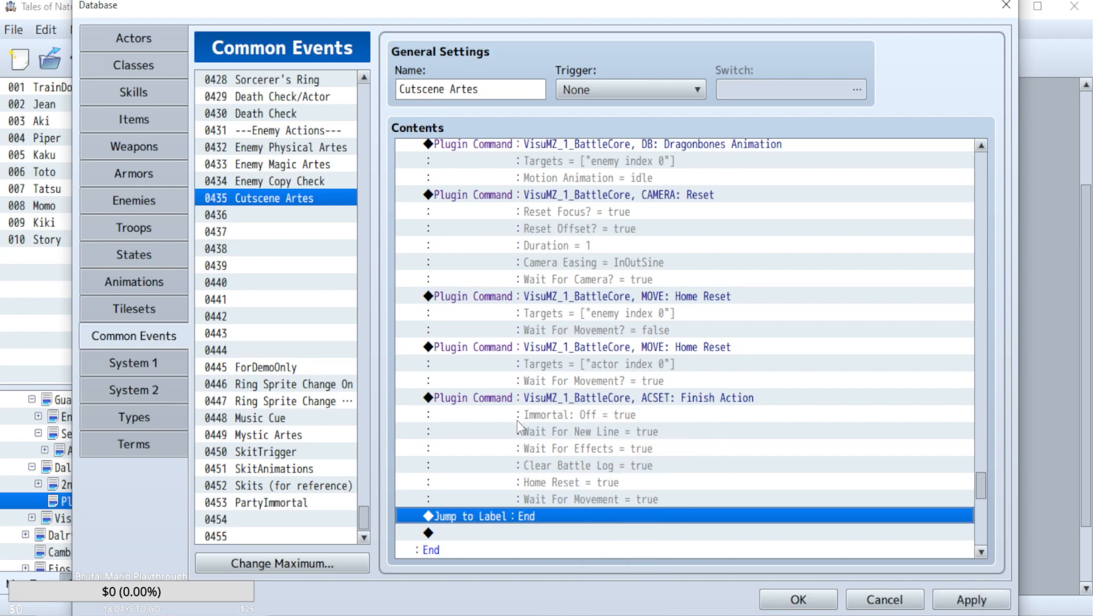
{"action": "left_click", "coordinate": [109, 231]}
{"action": "left_click", "coordinate": [658, 303]}
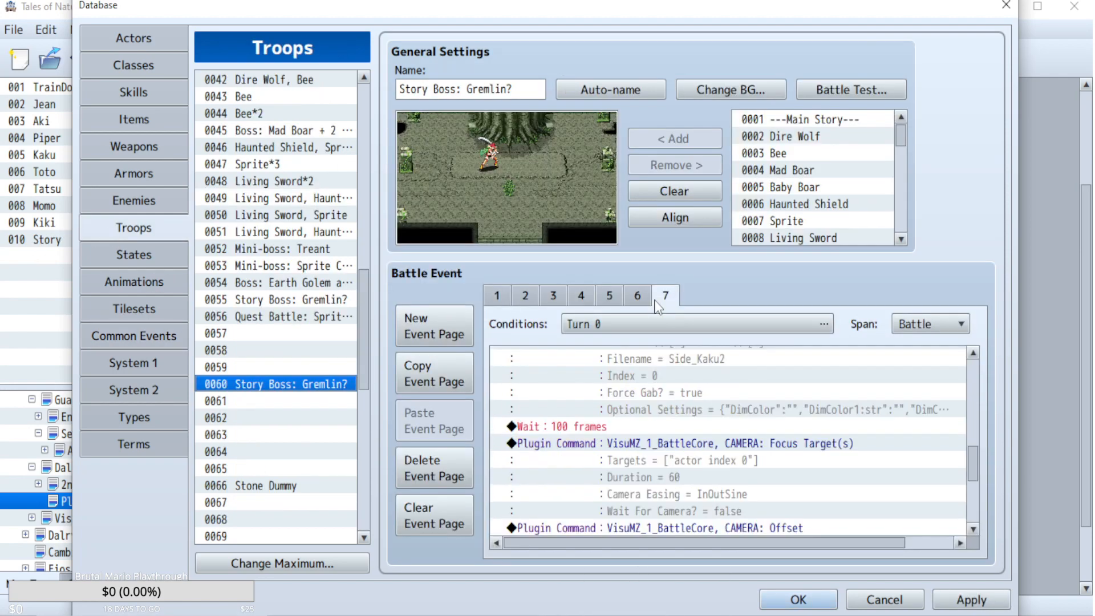
{"action": "scroll", "coordinate": [801, 460], "scroll_direction": "down", "scroll_amount": 4}
{"action": "scroll", "coordinate": [877, 469], "scroll_direction": "up", "scroll_amount": 5}
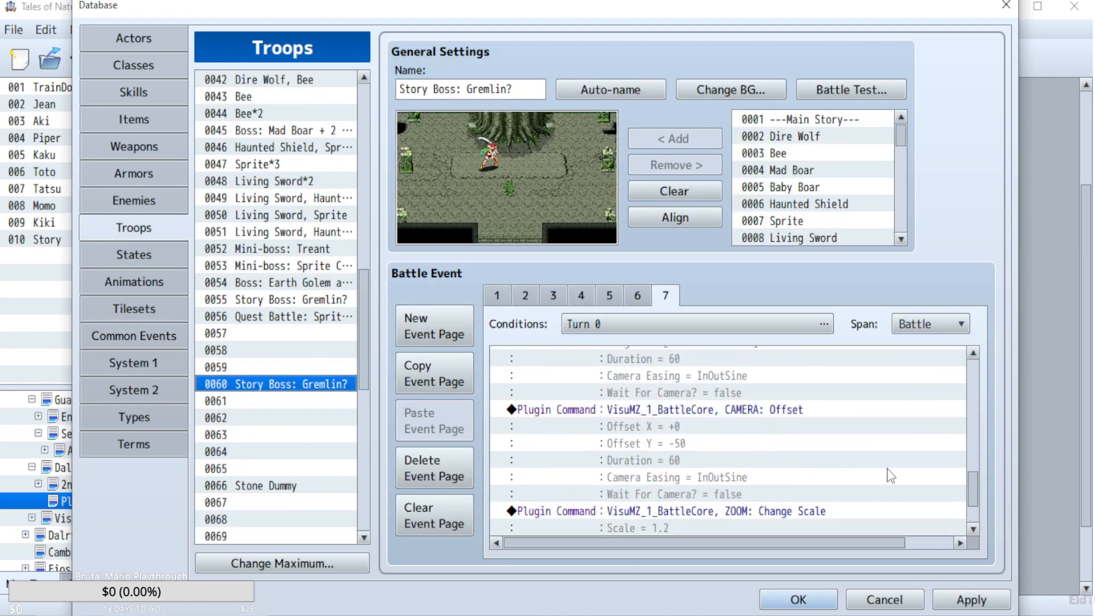
{"action": "scroll", "coordinate": [878, 470], "scroll_direction": "up", "scroll_amount": 3}
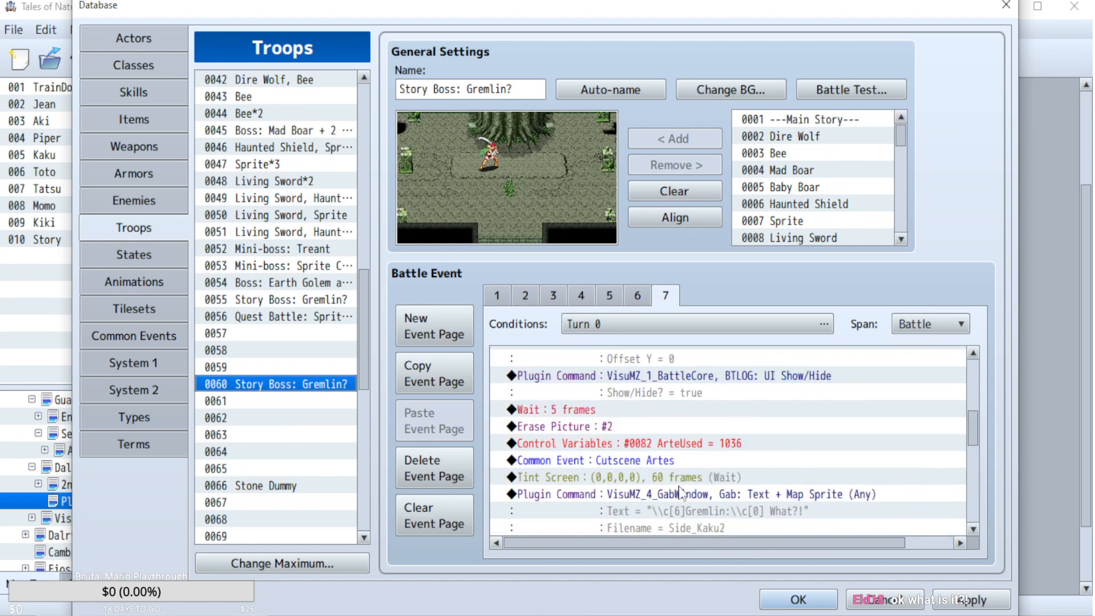
{"action": "left_click", "coordinate": [669, 478]}
{"action": "type", "text": "Change Party Member : Add Jean"}
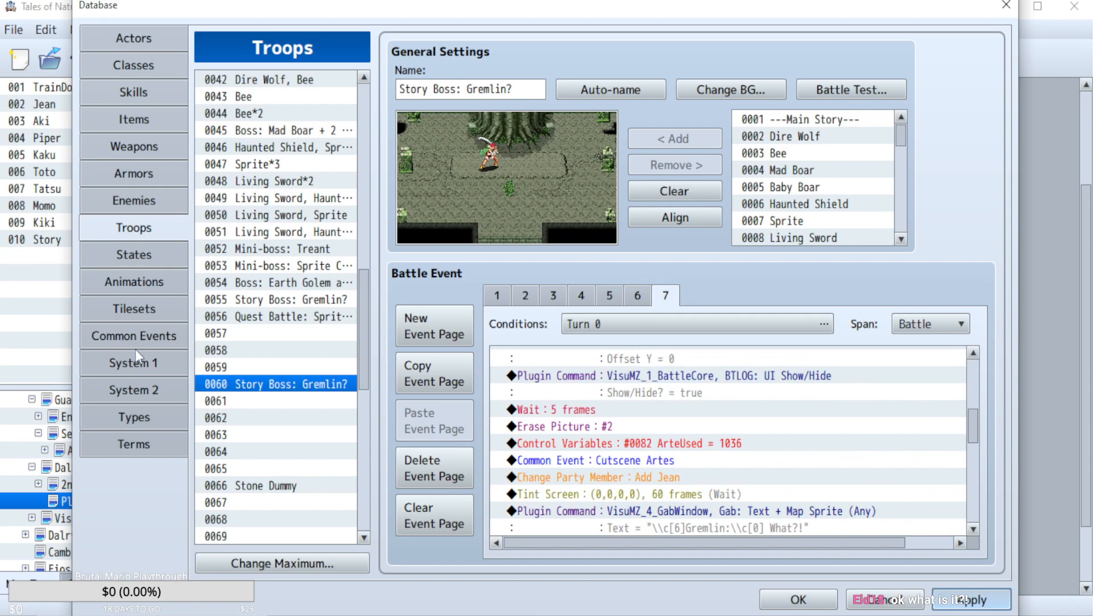
- Battle test the Gremlin troop with Add Jean on event page 7, and close the console and game windows
{"action": "left_click", "coordinate": [851, 89]}
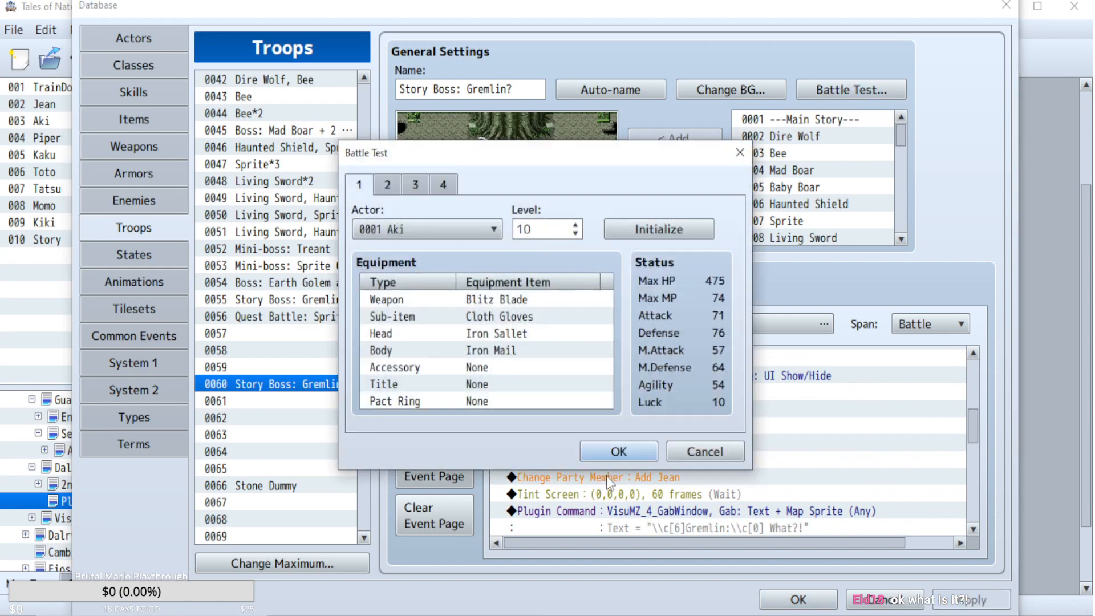
{"action": "left_click", "coordinate": [615, 452]}
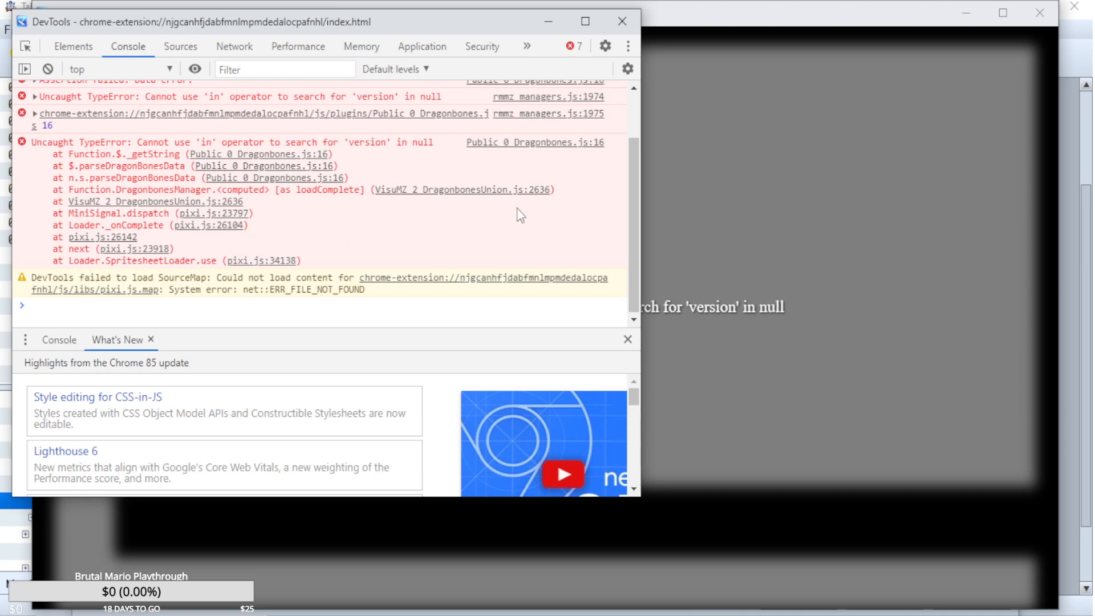
{"action": "left_click", "coordinate": [621, 23]}
{"action": "left_click", "coordinate": [1038, 13]}
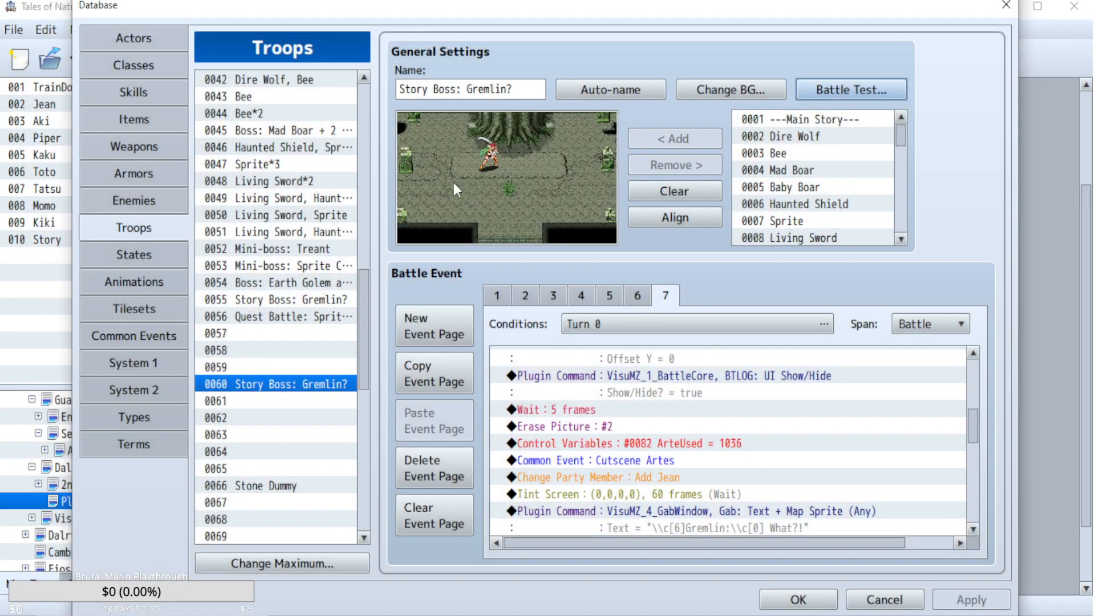
- Check Jean's actor entry, and set the Change Party Member command on the Gremlin troop's page 7 to add 0003 William, applying it
{"action": "left_click", "coordinate": [122, 41]}
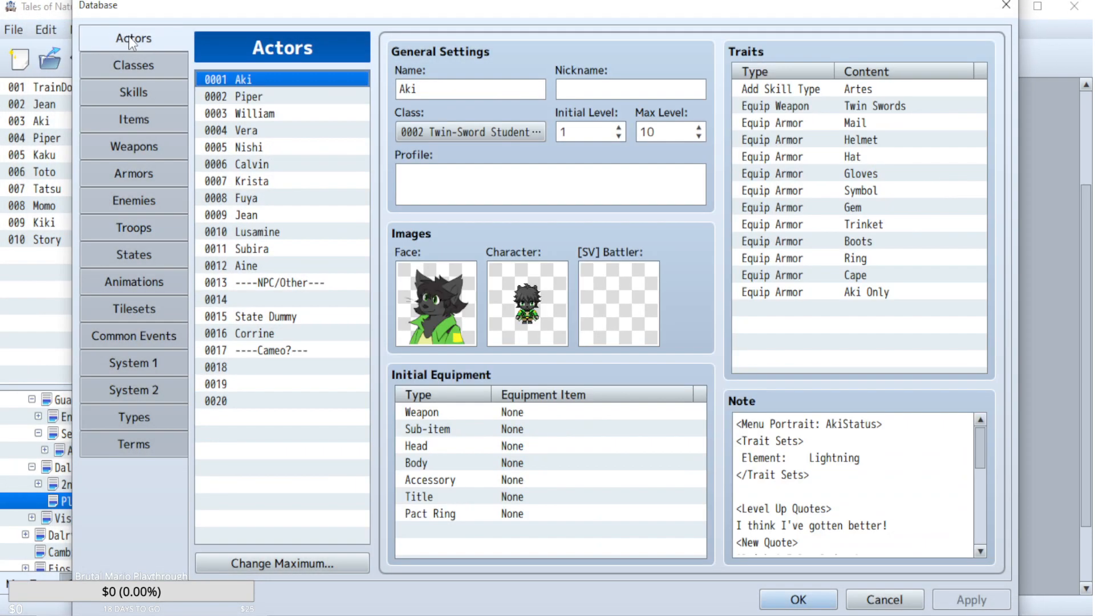
{"action": "left_click", "coordinate": [256, 214]}
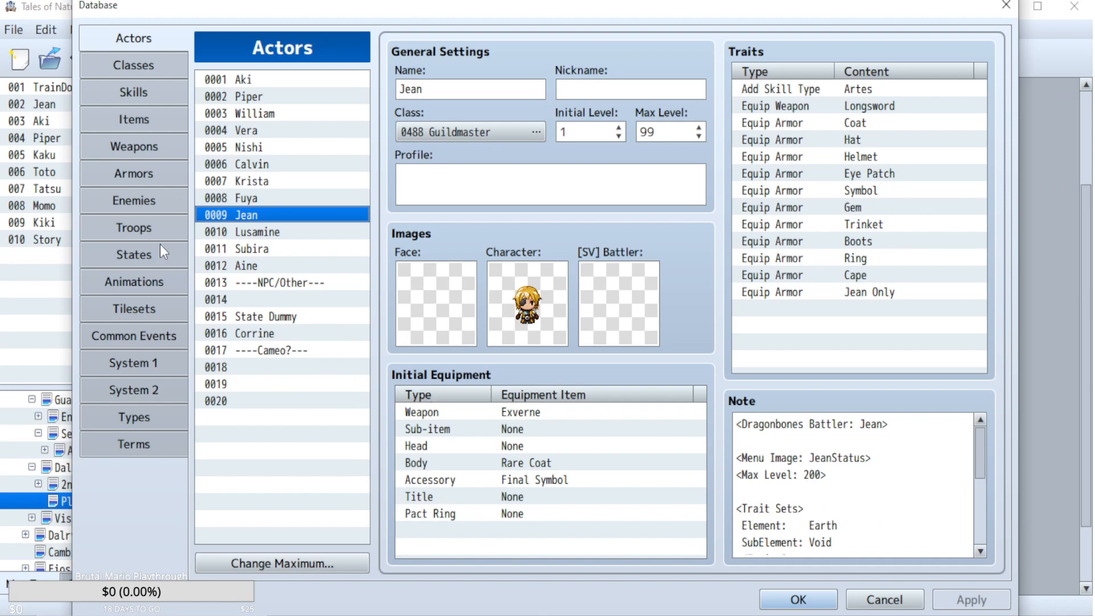
{"action": "left_click", "coordinate": [155, 228]}
{"action": "left_click", "coordinate": [683, 407]}
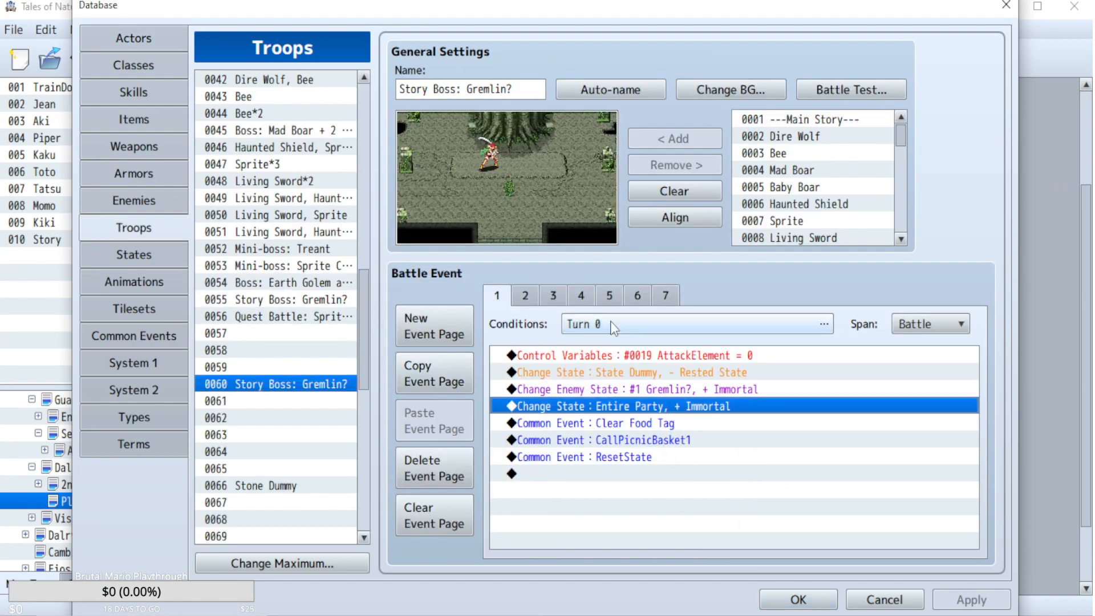
{"action": "left_click", "coordinate": [678, 297]}
{"action": "double_click", "coordinate": [684, 477]}
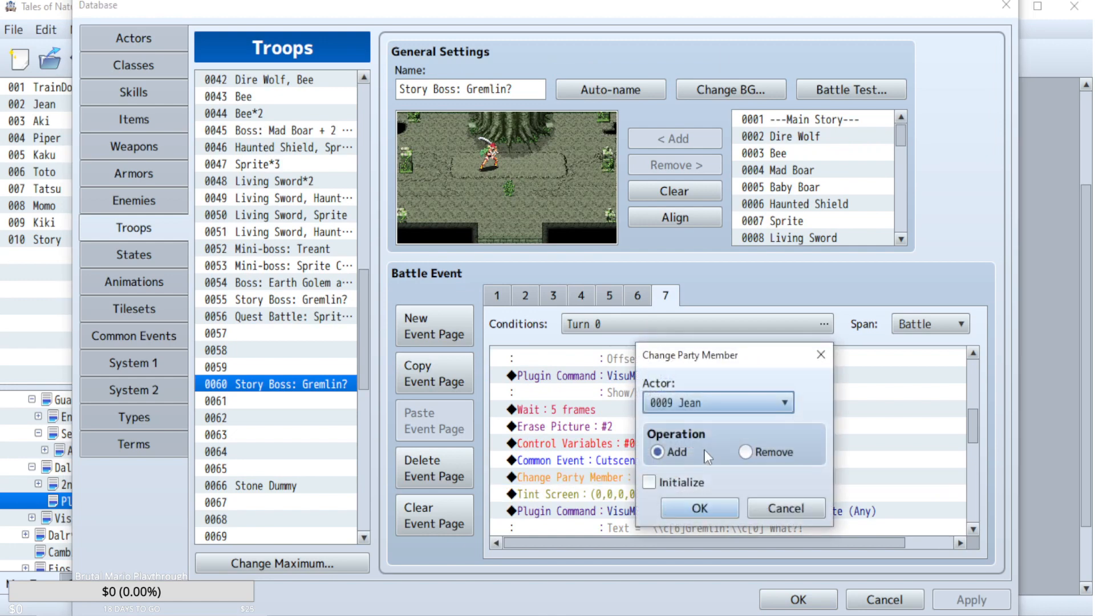
{"action": "left_click", "coordinate": [759, 401]}
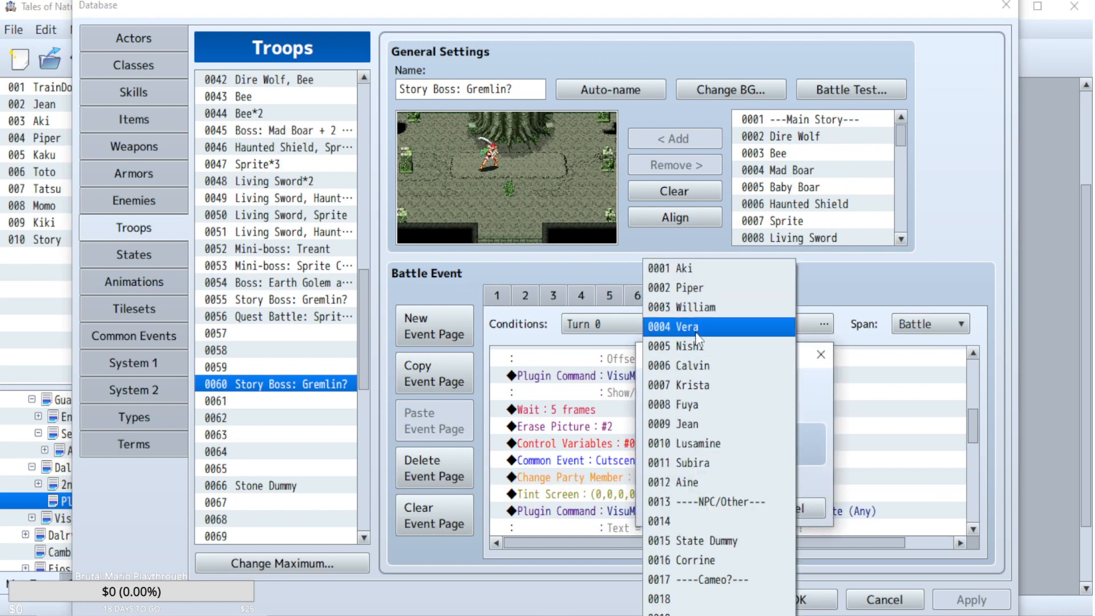
{"action": "left_click", "coordinate": [691, 308]}
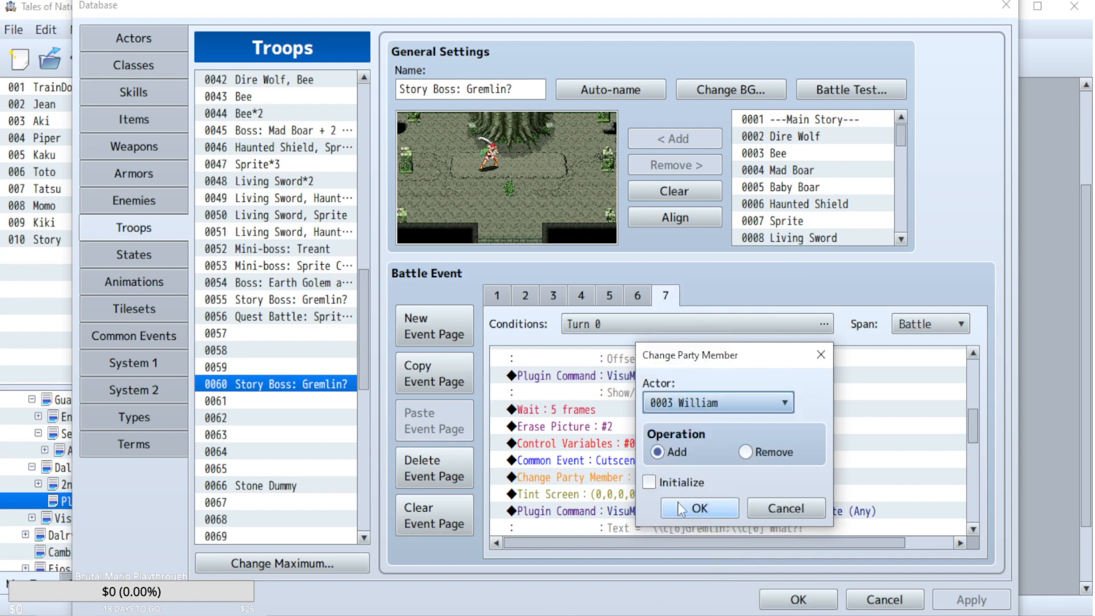
{"action": "left_click", "coordinate": [726, 509]}
{"action": "left_click", "coordinate": [963, 599]}
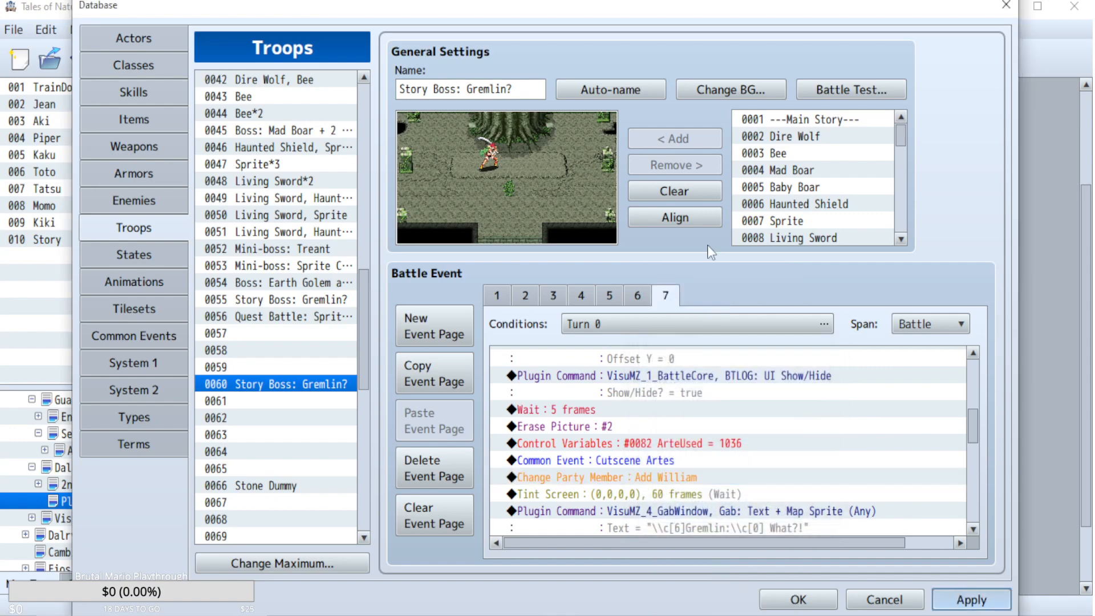
- Battle test the Gremlin troop with William as the added party member and close the game window
{"action": "left_click", "coordinate": [840, 90]}
{"action": "left_click", "coordinate": [607, 452]}
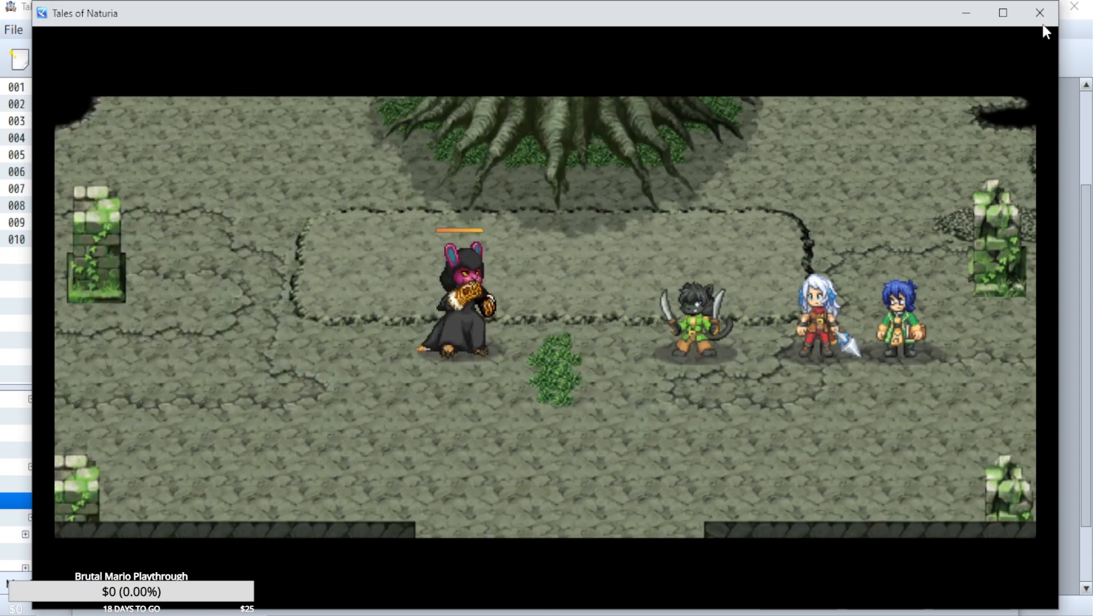
{"action": "left_click", "coordinate": [1042, 19]}
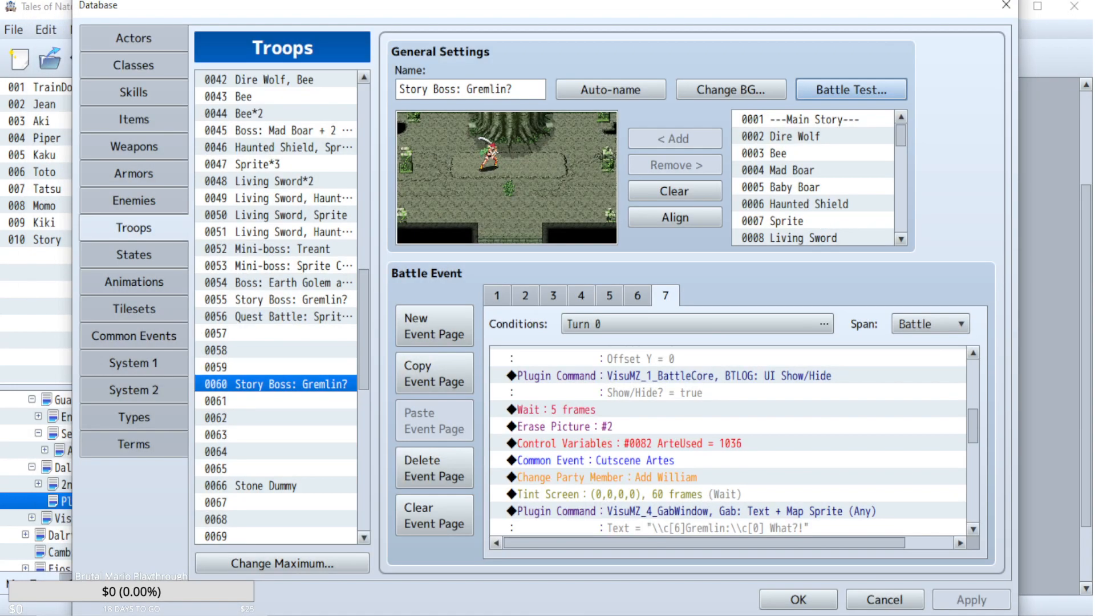
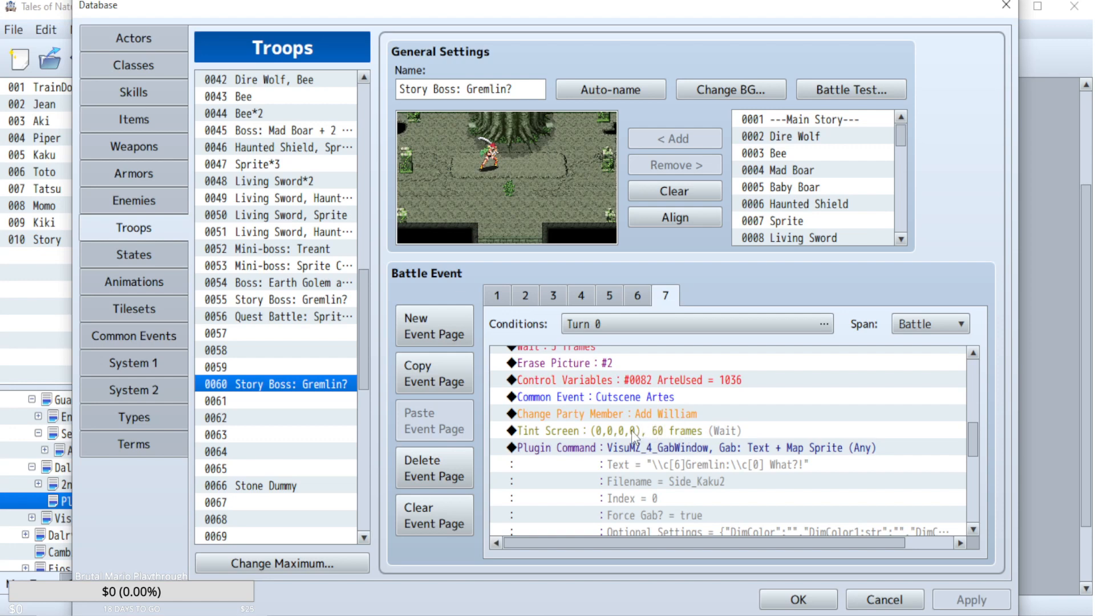
- Paste the Cutscene_Bars Show Picture and Move Picture commands above the Add William command on the Gremlin troop's page 7
{"action": "left_click", "coordinate": [657, 416]}
{"action": "key", "text": "ctrl+v"}
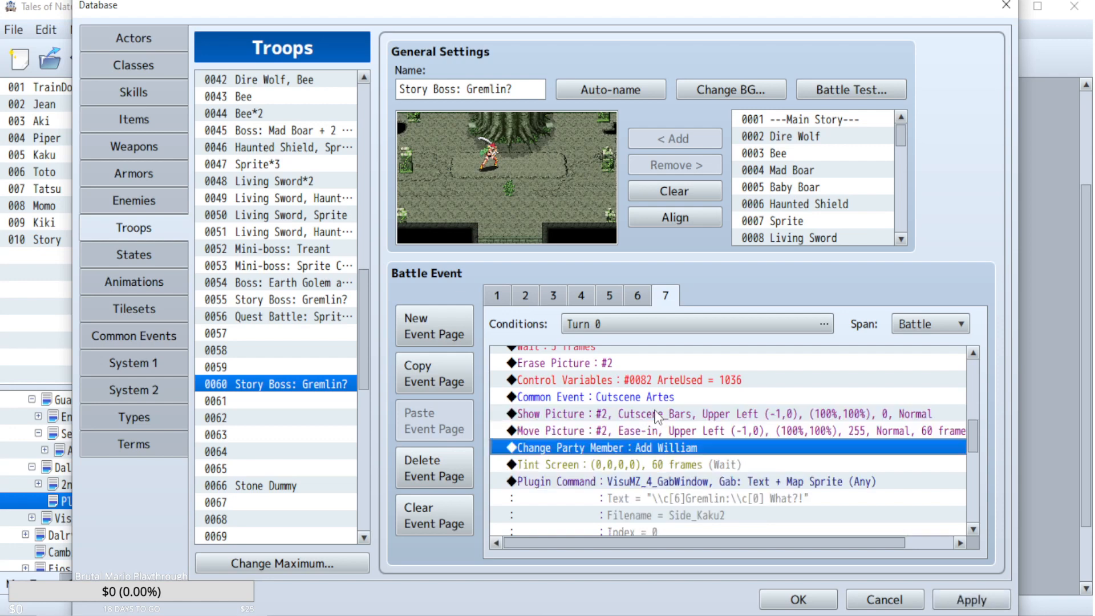
{"action": "left_click", "coordinate": [686, 420]}
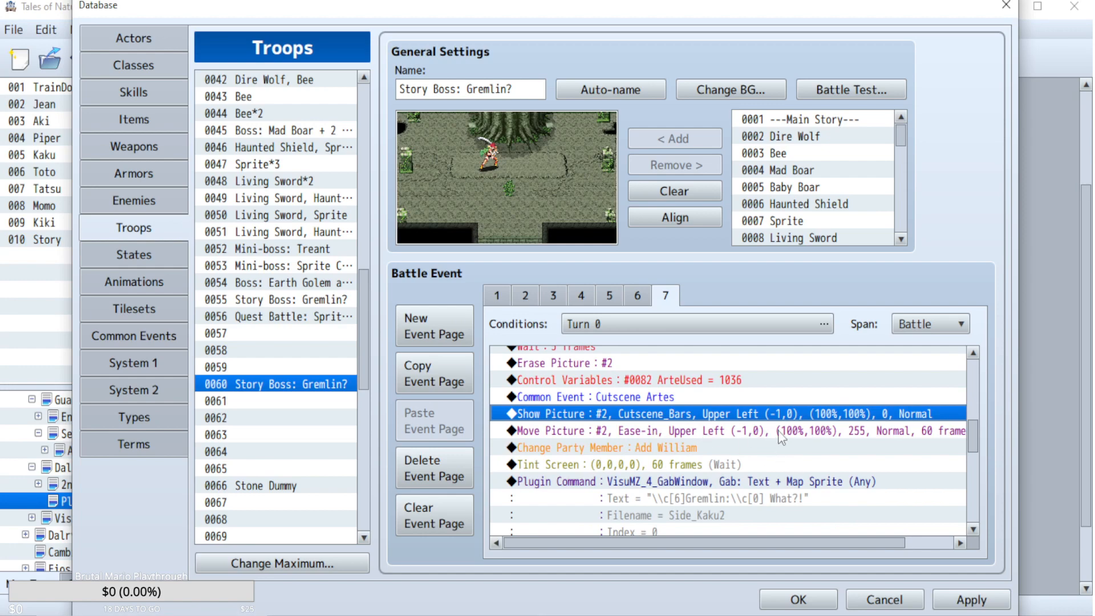
{"action": "scroll", "coordinate": [781, 438], "scroll_direction": "up", "scroll_amount": 2}
{"action": "scroll", "coordinate": [799, 437], "scroll_direction": "down", "scroll_amount": 3}
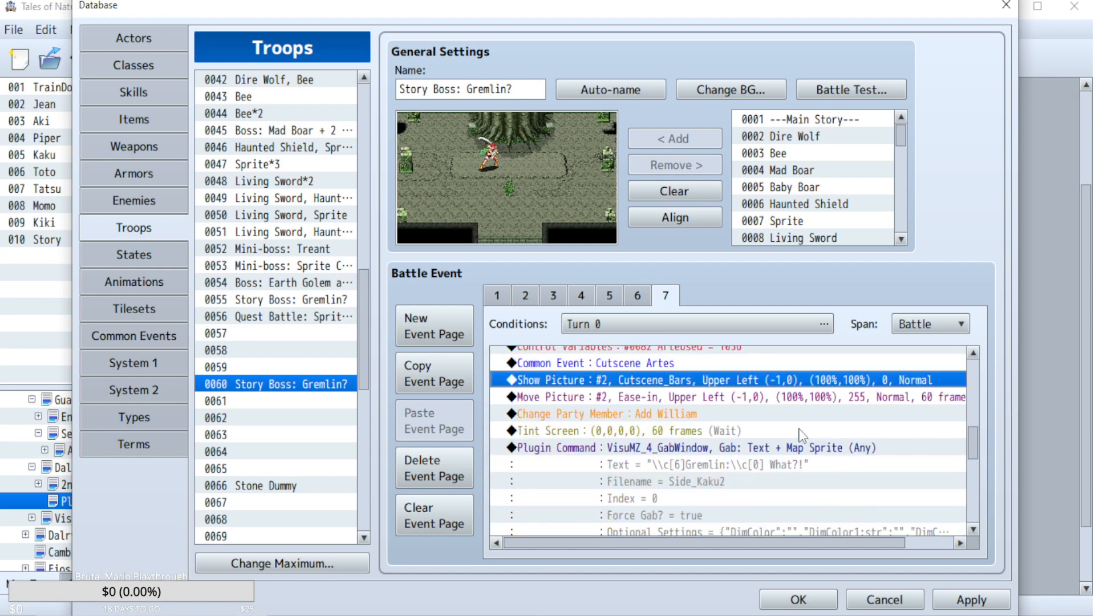
{"action": "scroll", "coordinate": [803, 435], "scroll_direction": "up", "scroll_amount": 1}
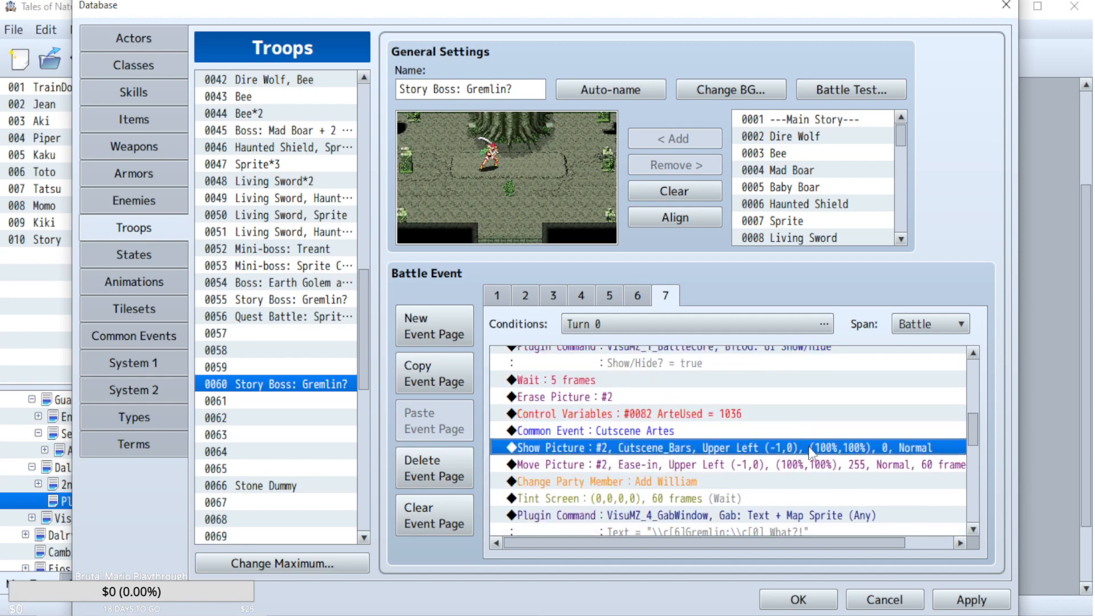
- Set the duration of the pasted Move Picture #2 command to 1 frame and apply the change
{"action": "left_click", "coordinate": [826, 465]}
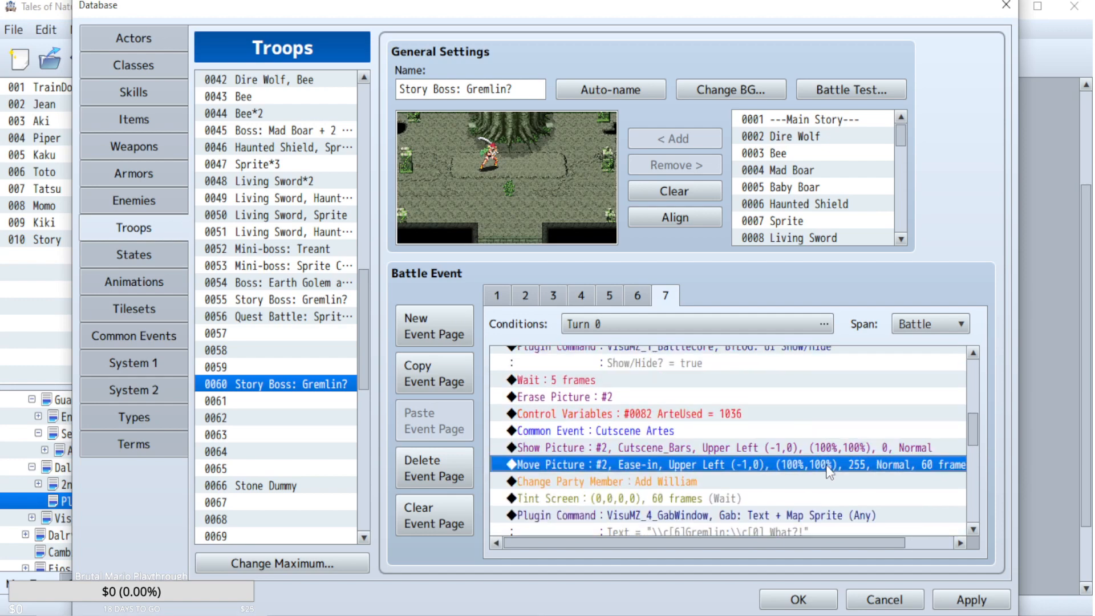
{"action": "double_click", "coordinate": [836, 465]}
{"action": "double_click", "coordinate": [604, 563]}
{"action": "type", "text": "1"}
{"action": "left_click", "coordinate": [775, 599]}
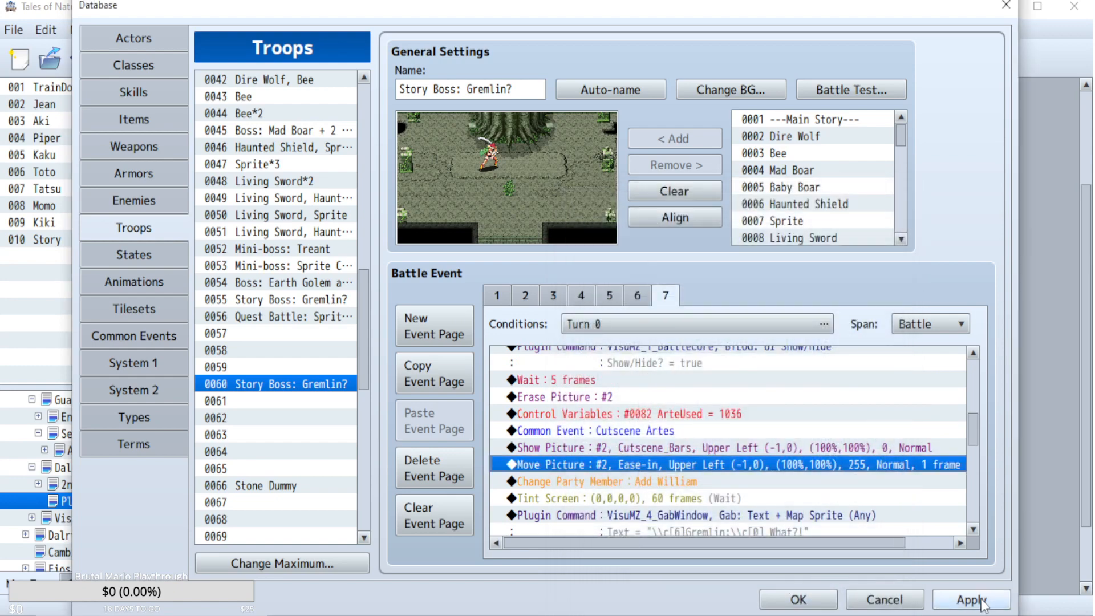
{"action": "left_click", "coordinate": [993, 603]}
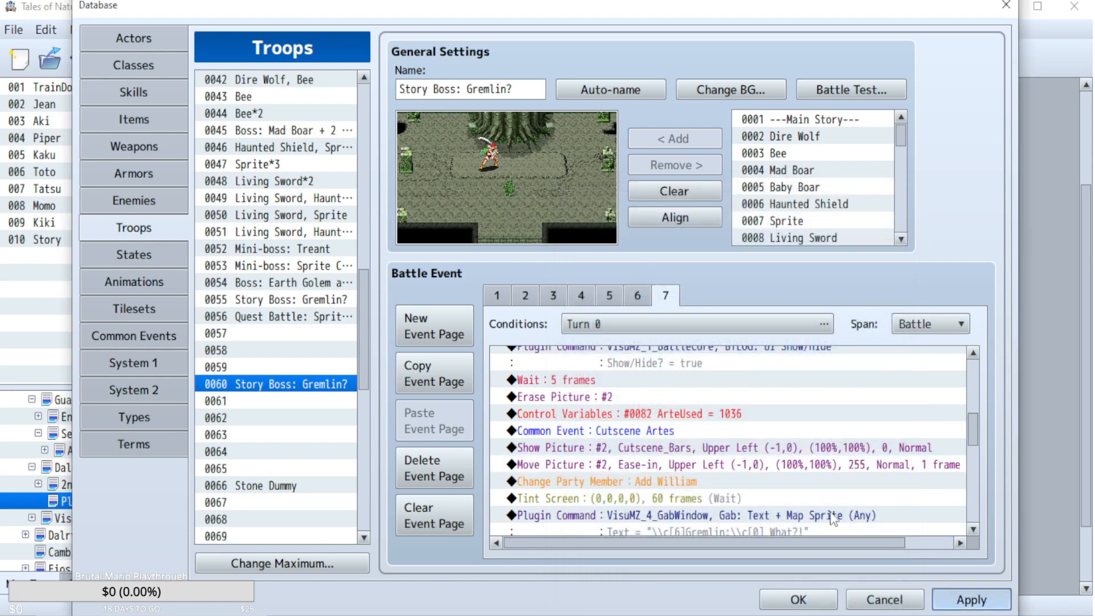
- Duplicate the Add William party member command twice on the Gremlin troop's event page 7
{"action": "left_click", "coordinate": [679, 483]}
{"action": "key", "text": "ctrl+c"}
{"action": "key", "text": "ctrl+v"}
{"action": "key", "text": "ctrl+v"}
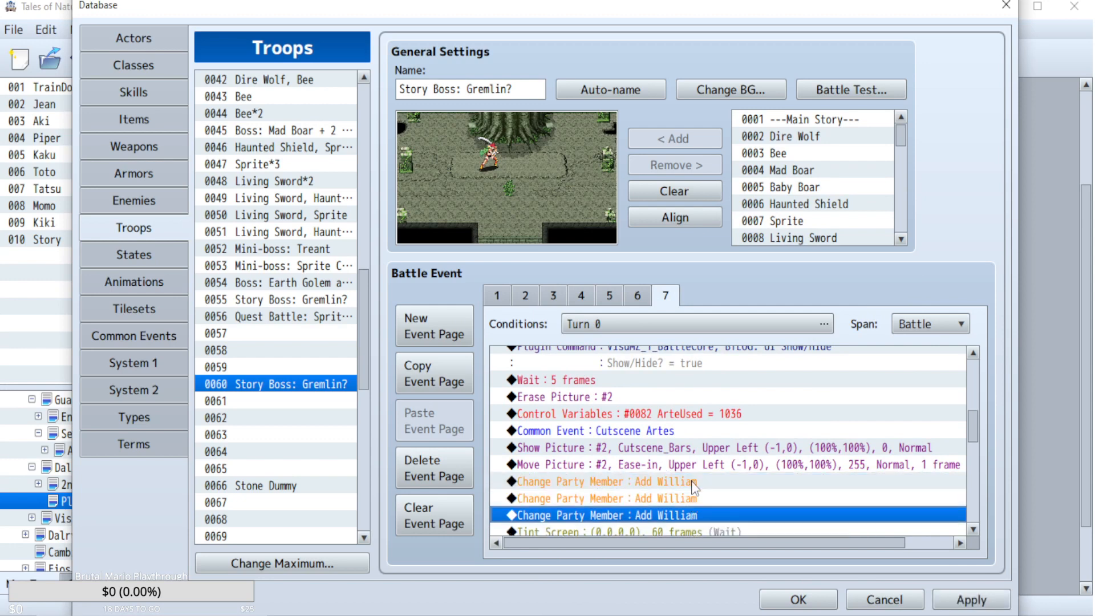
- Change the second and third Add William commands on the Gremlin troop's page 7 to add Aki and Piper respectively
{"action": "double_click", "coordinate": [687, 500]}
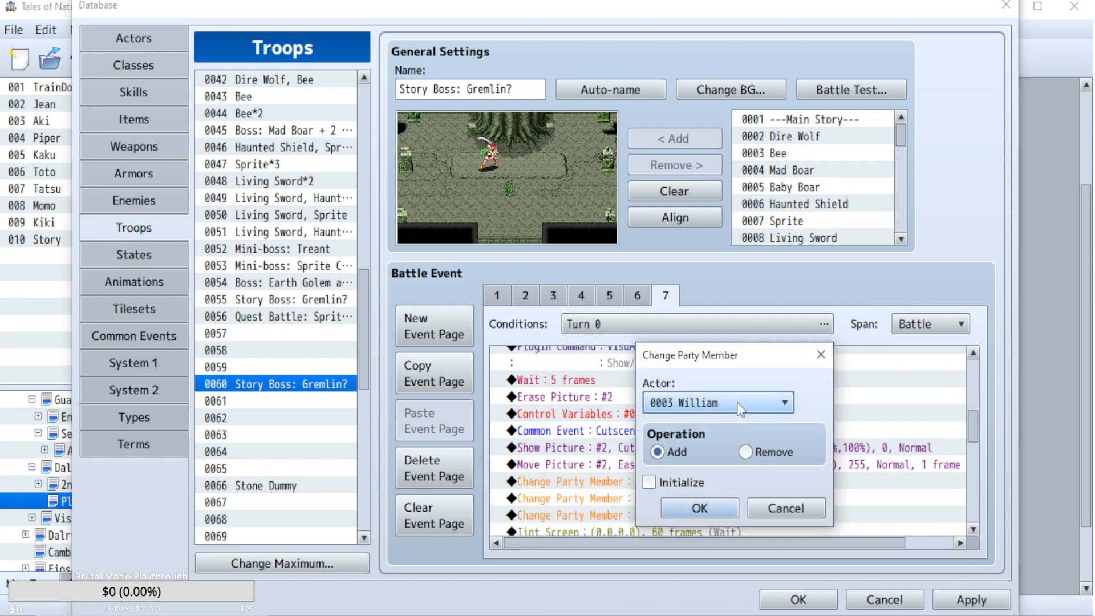
{"action": "left_click", "coordinate": [735, 407]}
{"action": "left_click", "coordinate": [708, 269]}
{"action": "left_click", "coordinate": [702, 508]}
{"action": "double_click", "coordinate": [661, 515]}
{"action": "left_click", "coordinate": [721, 402]}
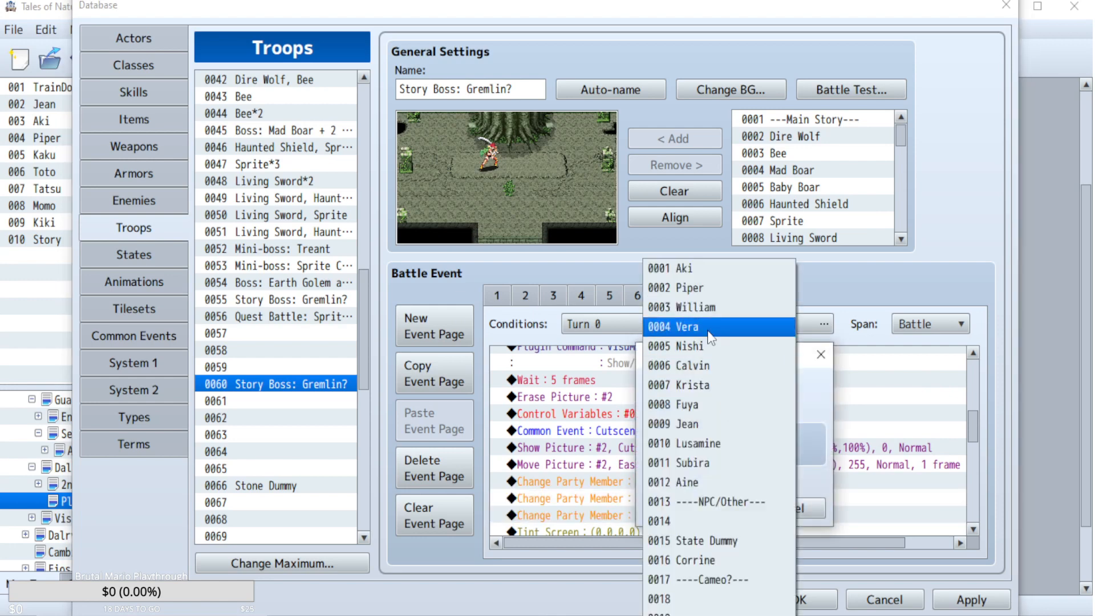
{"action": "left_click", "coordinate": [692, 289]}
{"action": "left_click", "coordinate": [700, 508]}
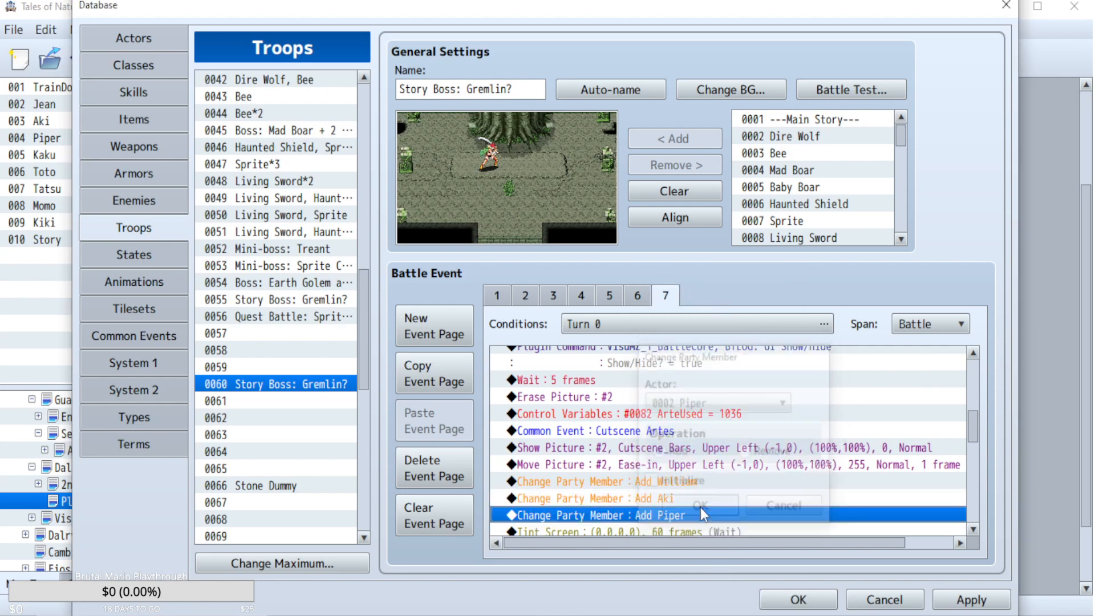
- Duplicate the Add Aki and Add Piper commands as a second pair below the Add William command
{"action": "left_click", "coordinate": [670, 501]}
{"action": "left_click", "coordinate": [672, 514], "text": "shift"}
{"action": "key", "text": "ctrl+c"}
{"action": "left_click", "coordinate": [667, 501]}
{"action": "key", "text": "ctrl+v"}
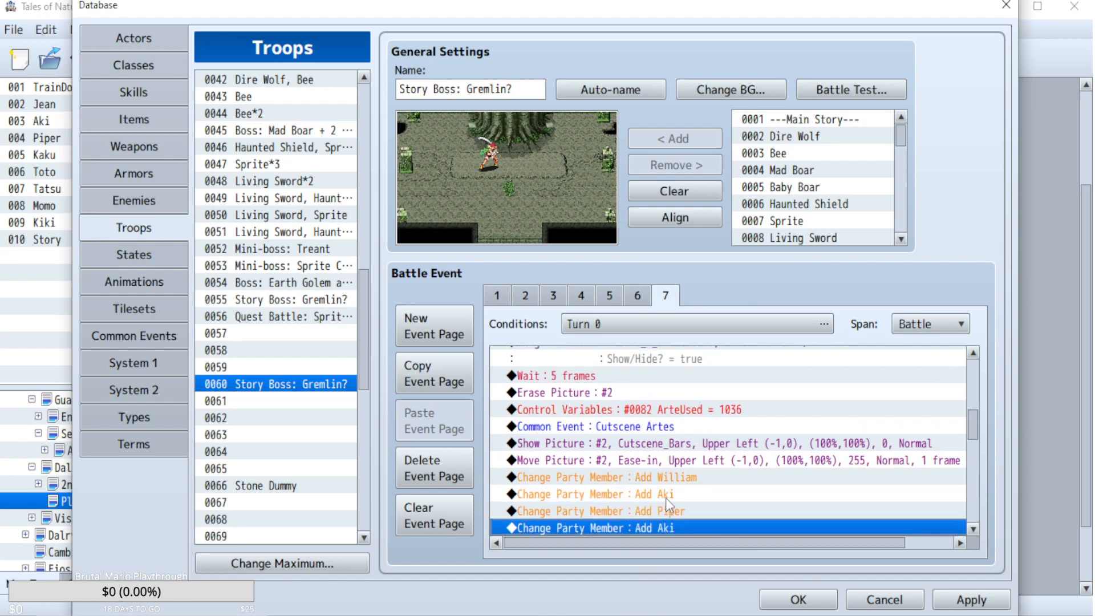
- Change the first Aki and Piper party member commands from Add to Remove and apply the changes
{"action": "double_click", "coordinate": [665, 494]}
{"action": "left_click", "coordinate": [746, 453]}
{"action": "left_click", "coordinate": [702, 506]}
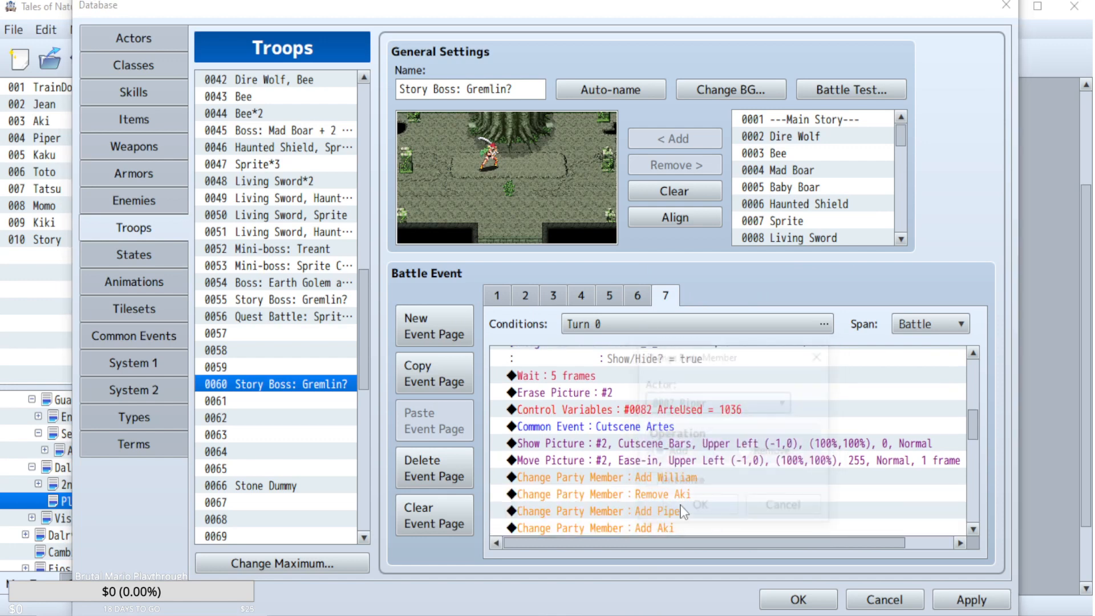
{"action": "double_click", "coordinate": [664, 511]}
{"action": "left_click", "coordinate": [744, 453]}
{"action": "left_click", "coordinate": [702, 507]}
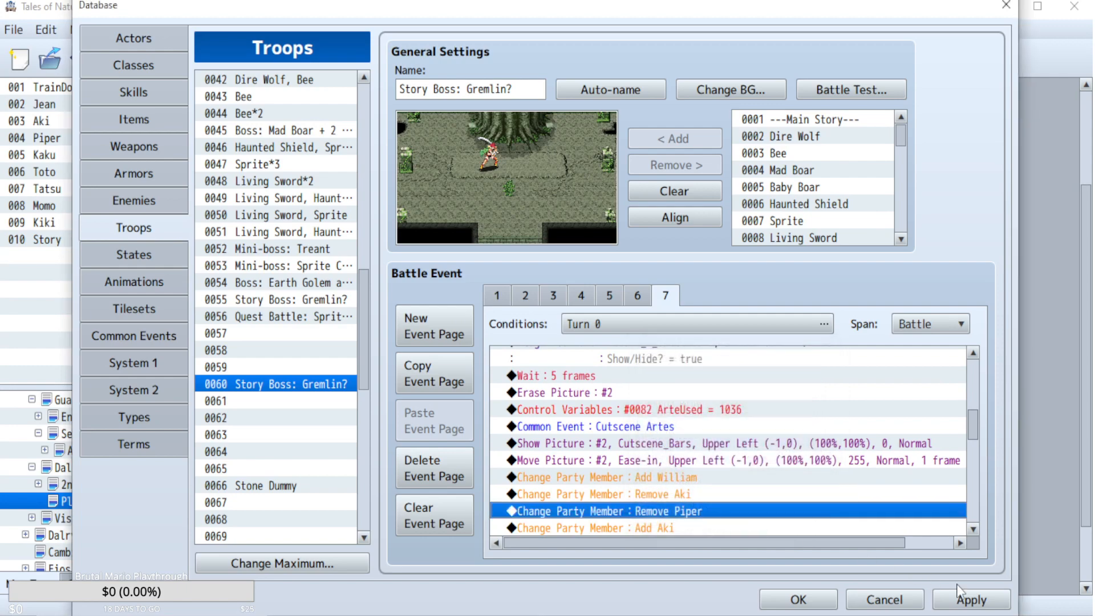
{"action": "left_click", "coordinate": [970, 599]}
- Battle test the Gremlin troop with Aki and Piper being removed and re-added after William, and close the game window
{"action": "left_click", "coordinate": [858, 91]}
{"action": "left_click", "coordinate": [630, 462]}
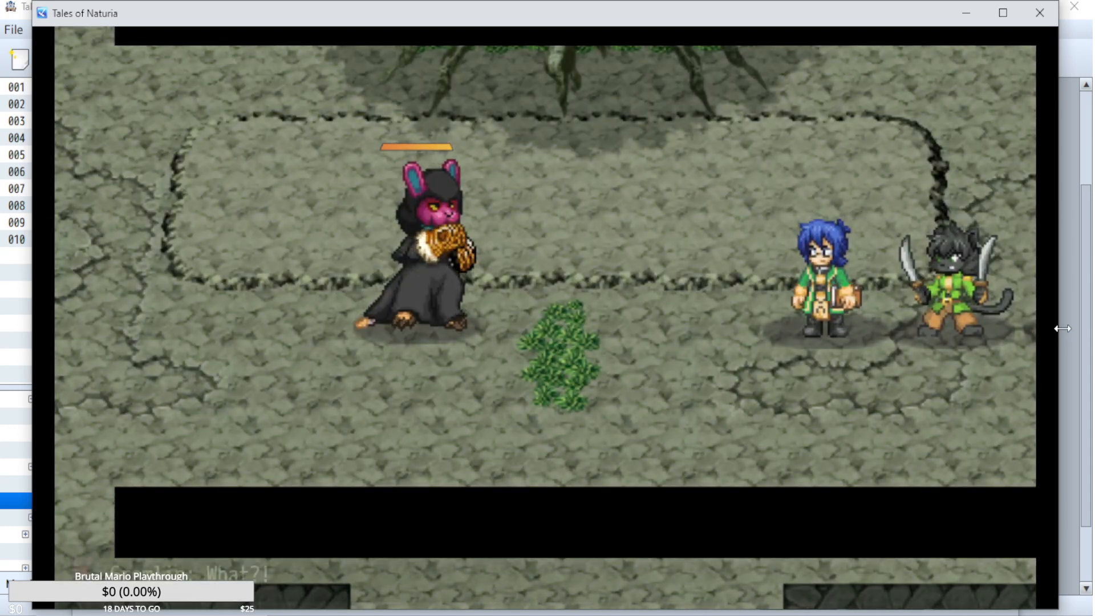
{"action": "key", "text": "Return"}
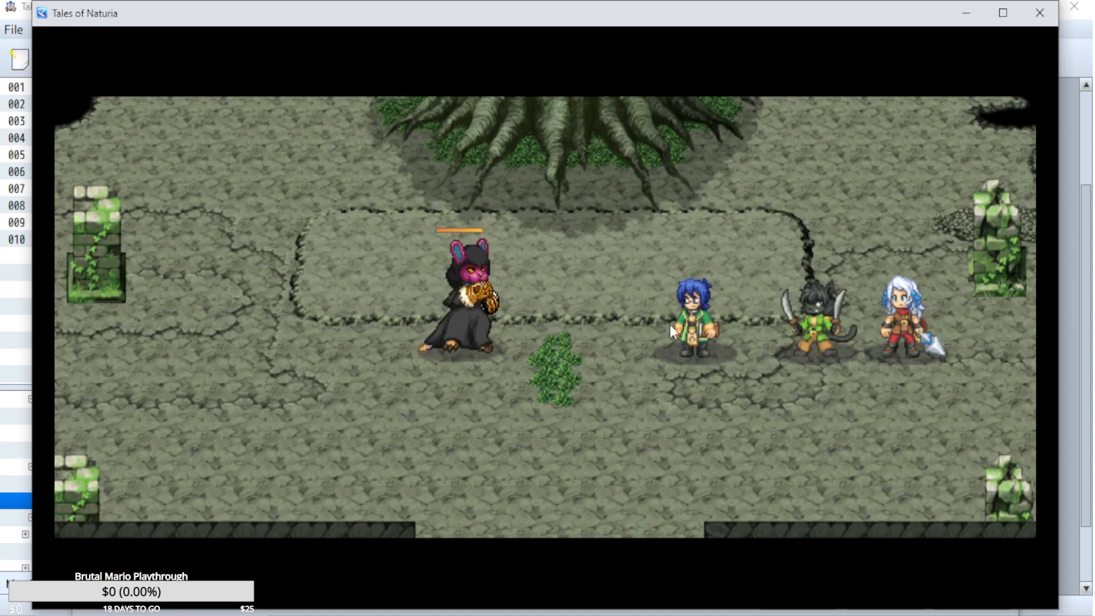
{"action": "left_click", "coordinate": [1040, 12]}
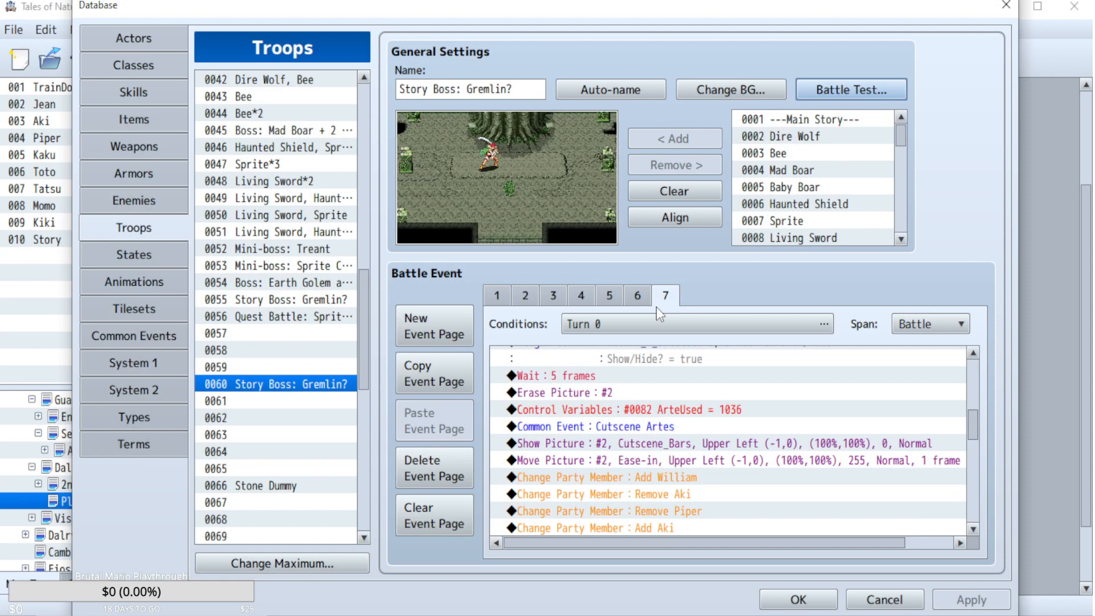
- Examine the party-change commands on page 7 and the ArteUsed = 1036 sequence in the Cutscene Artes common event for picture, camera and movement resets
{"action": "scroll", "coordinate": [749, 477], "scroll_direction": "down", "scroll_amount": 1}
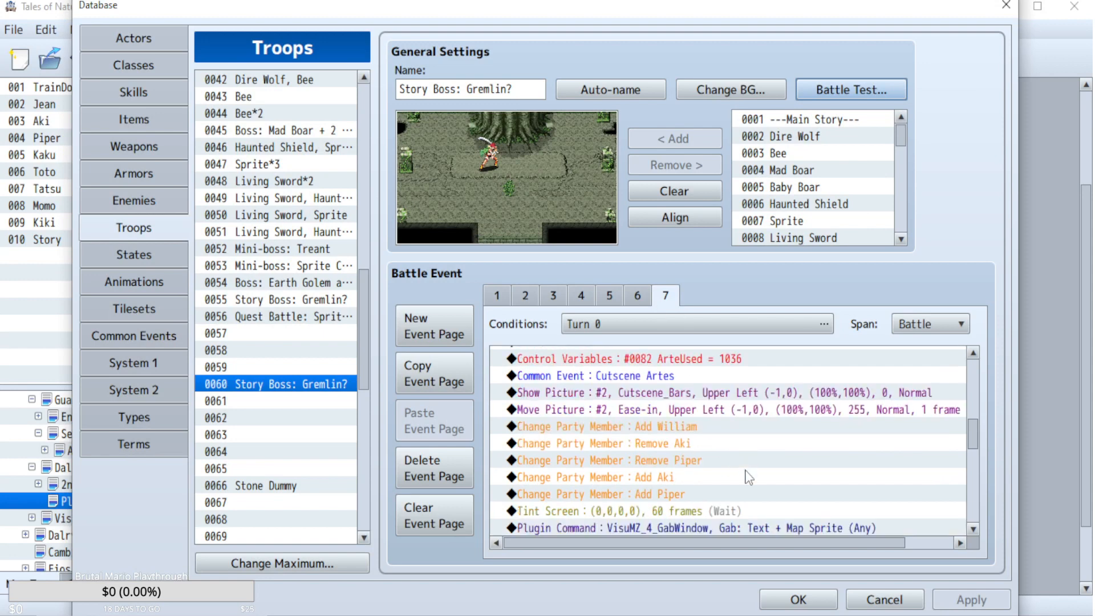
{"action": "scroll", "coordinate": [749, 477], "scroll_direction": "down", "scroll_amount": 1}
{"action": "scroll", "coordinate": [744, 462], "scroll_direction": "up", "scroll_amount": 2}
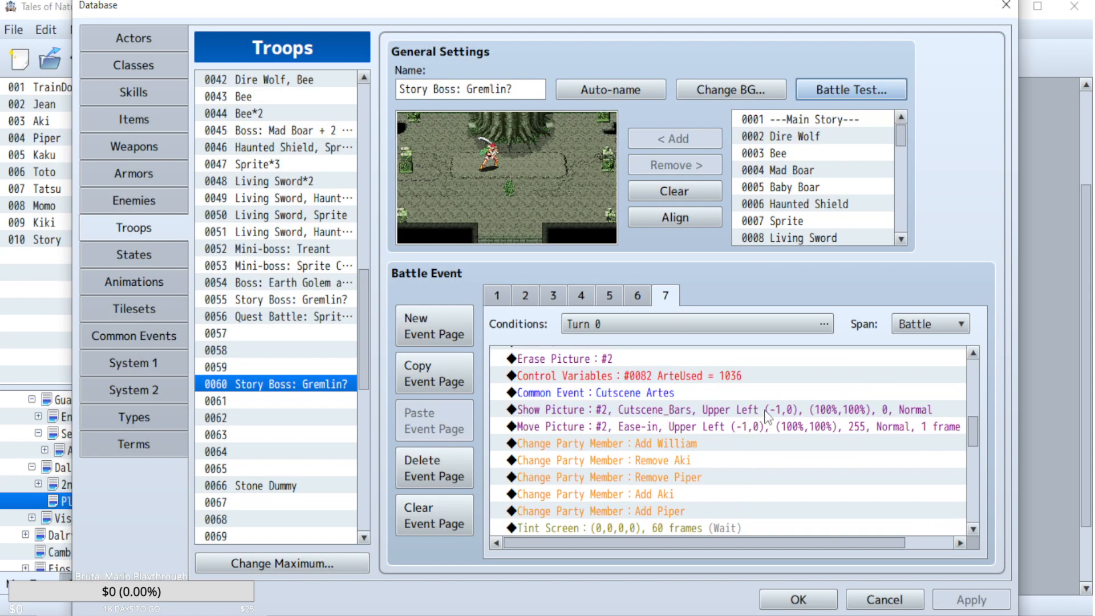
{"action": "left_click", "coordinate": [638, 294]}
{"action": "left_click", "coordinate": [656, 295]}
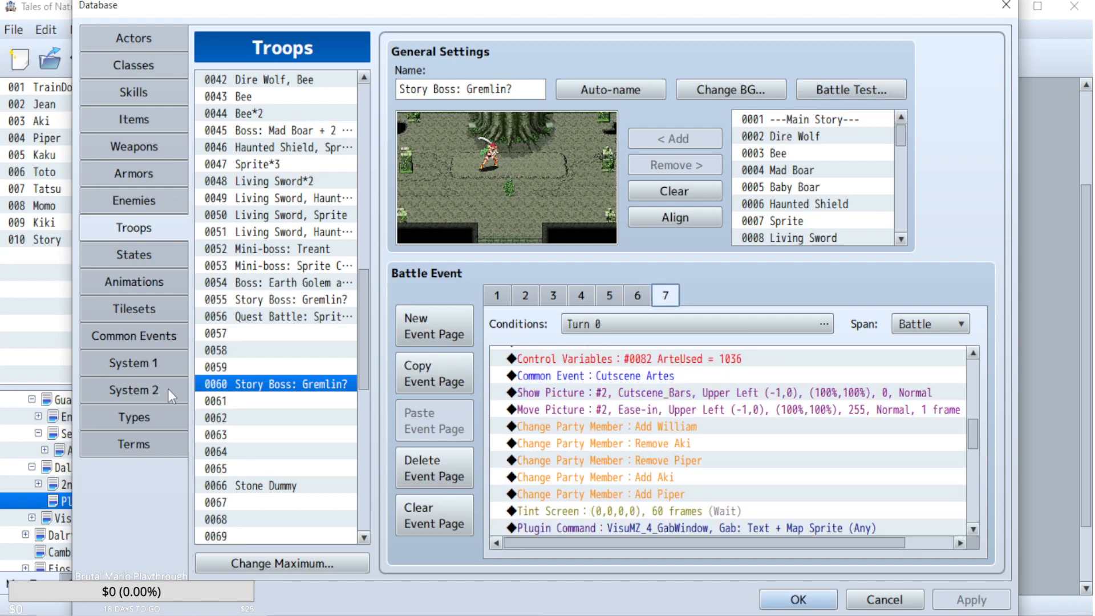
{"action": "left_click", "coordinate": [156, 333]}
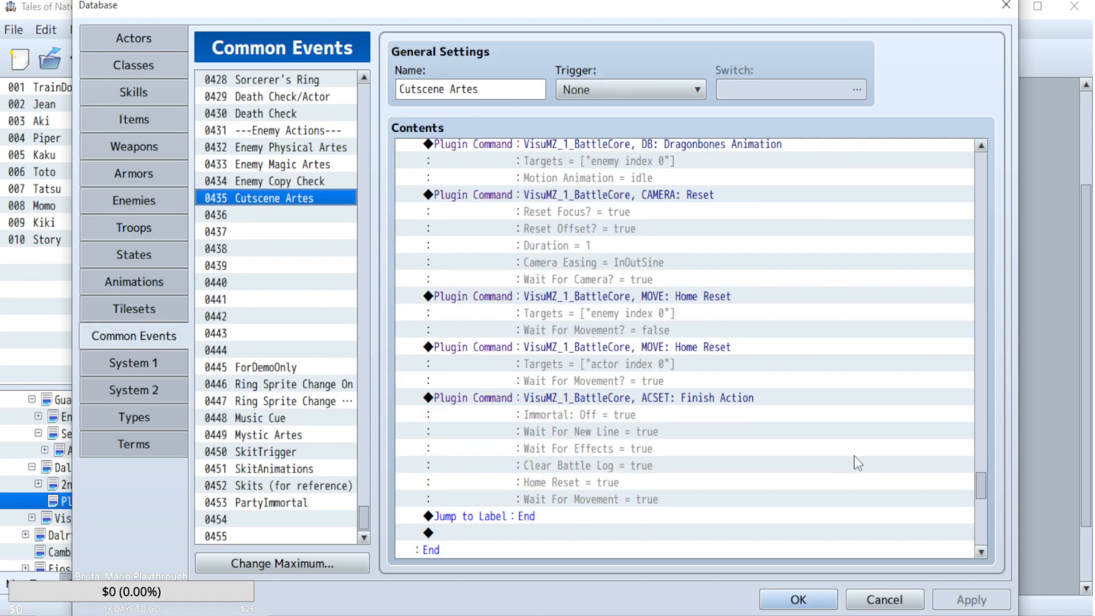
{"action": "scroll", "coordinate": [798, 481], "scroll_direction": "down", "scroll_amount": 2}
{"action": "scroll", "coordinate": [799, 481], "scroll_direction": "down", "scroll_amount": 10}
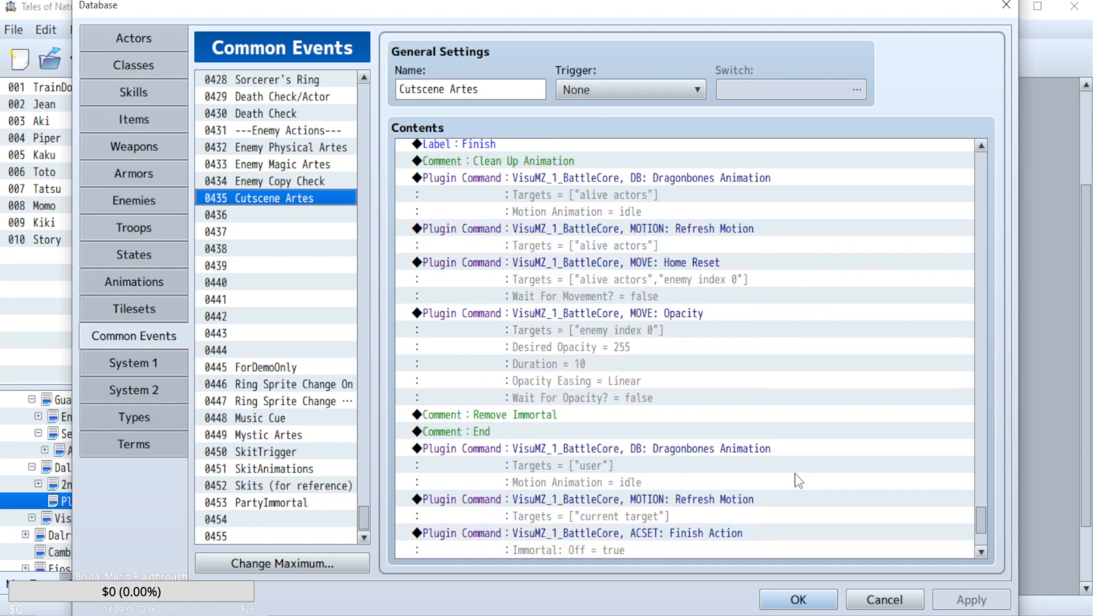
{"action": "scroll", "coordinate": [798, 480], "scroll_direction": "down", "scroll_amount": 1}
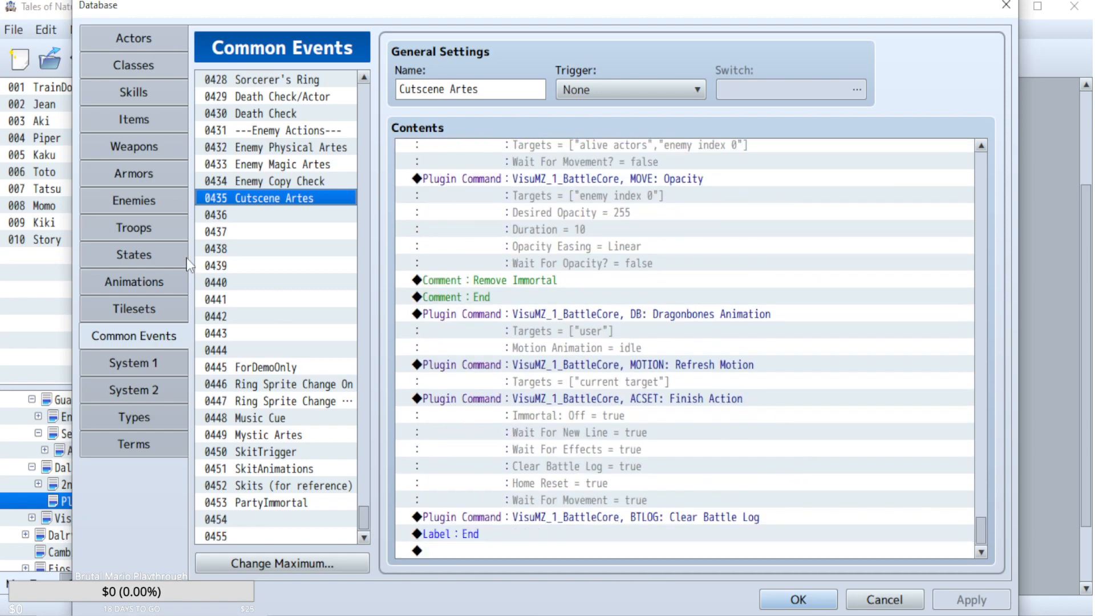
{"action": "scroll", "coordinate": [800, 454], "scroll_direction": "up", "scroll_amount": 2}
{"action": "scroll", "coordinate": [850, 432], "scroll_direction": "up", "scroll_amount": 10}
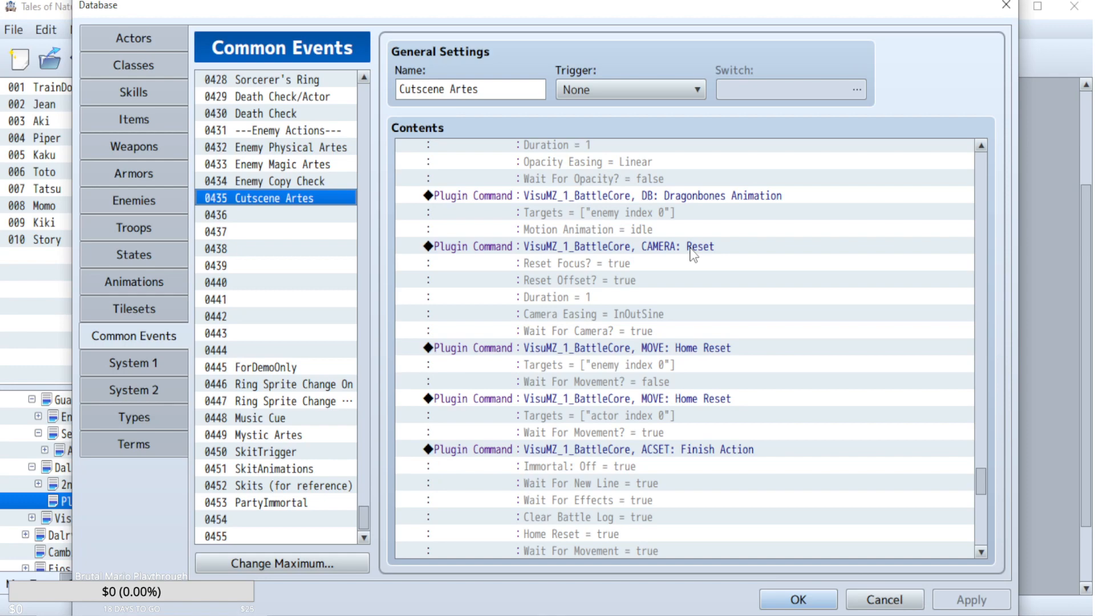
{"action": "scroll", "coordinate": [692, 254], "scroll_direction": "up", "scroll_amount": 7}
{"action": "scroll", "coordinate": [747, 317], "scroll_direction": "down", "scroll_amount": 2}
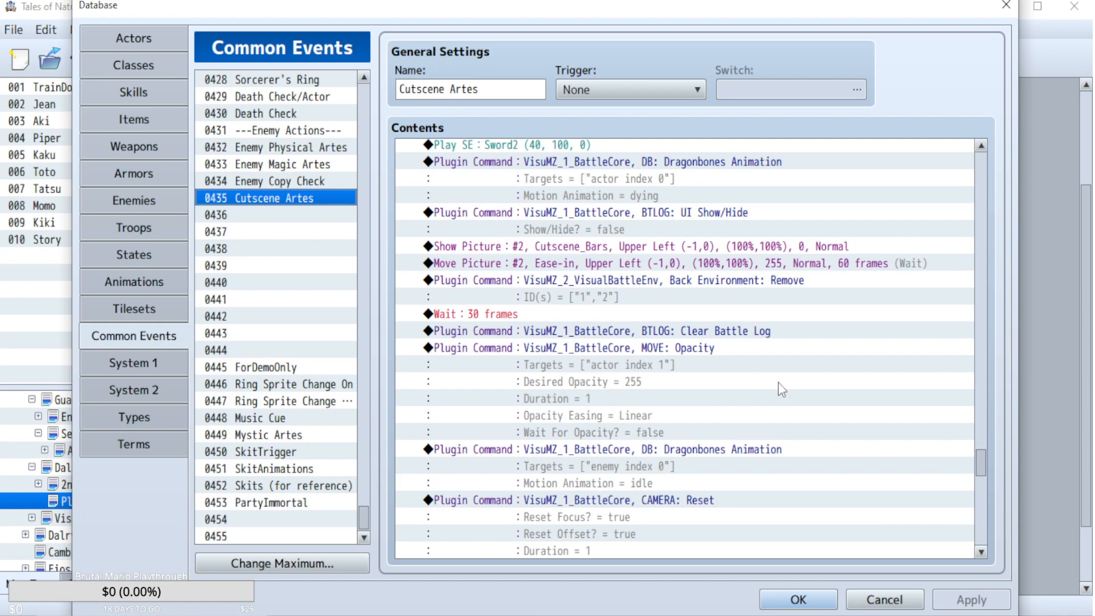
{"action": "scroll", "coordinate": [862, 445], "scroll_direction": "up", "scroll_amount": 4}
{"action": "scroll", "coordinate": [868, 433], "scroll_direction": "up", "scroll_amount": 3}
{"action": "scroll", "coordinate": [610, 308], "scroll_direction": "down", "scroll_amount": 4}
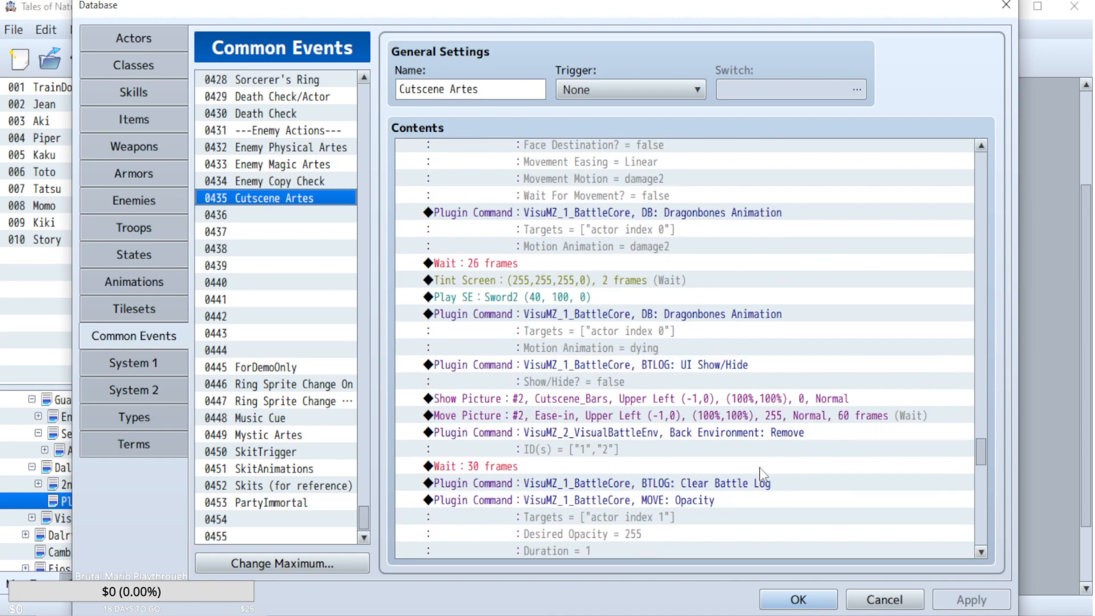
{"action": "left_click", "coordinate": [734, 400]}
{"action": "left_click", "coordinate": [738, 416], "text": "shift"}
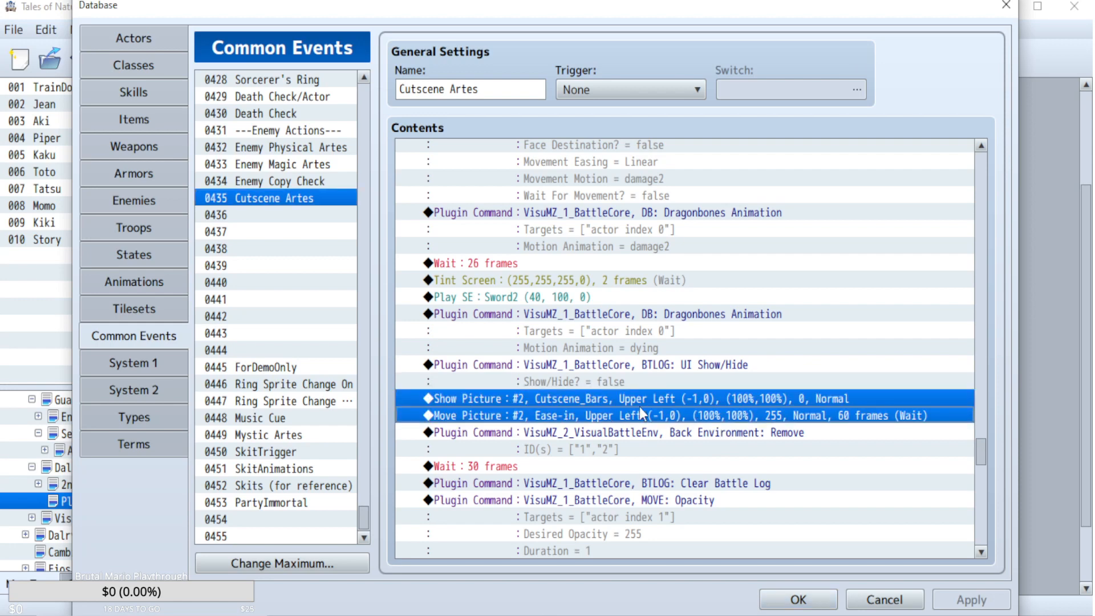
{"action": "right_click", "coordinate": [700, 404]}
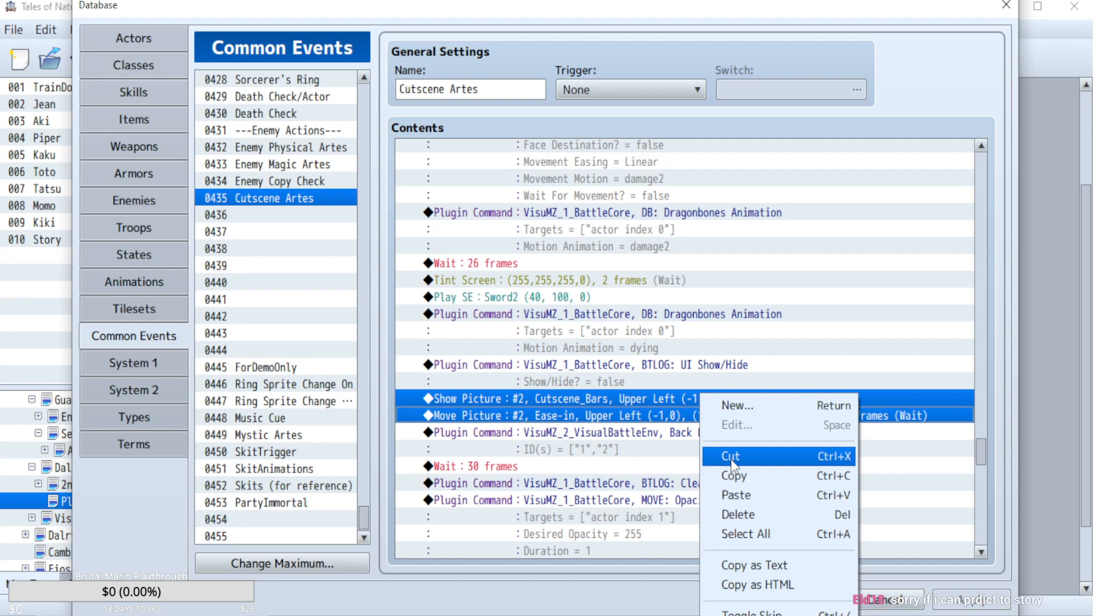
{"action": "left_click", "coordinate": [586, 434]}
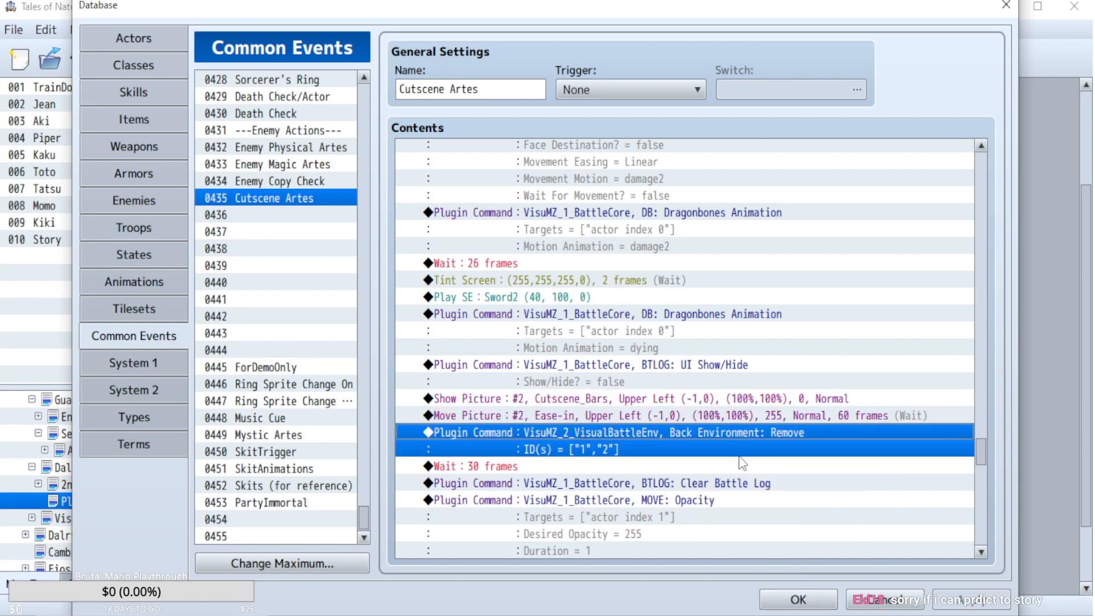
- Copy the ZOOM: Change Scale command with Scale 1 and Duration 1 from the ArteUsed = 9999 branch of the Cutscene Artes event
{"action": "scroll", "coordinate": [793, 480], "scroll_direction": "down", "scroll_amount": 4}
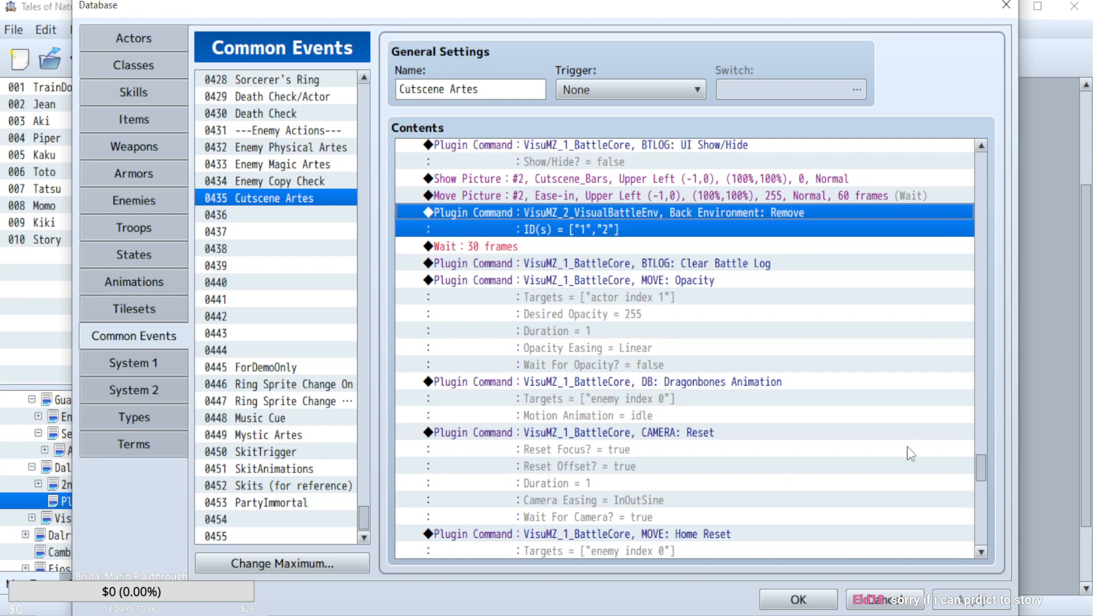
{"action": "scroll", "coordinate": [909, 450], "scroll_direction": "down", "scroll_amount": 2}
{"action": "scroll", "coordinate": [909, 451], "scroll_direction": "down", "scroll_amount": 1}
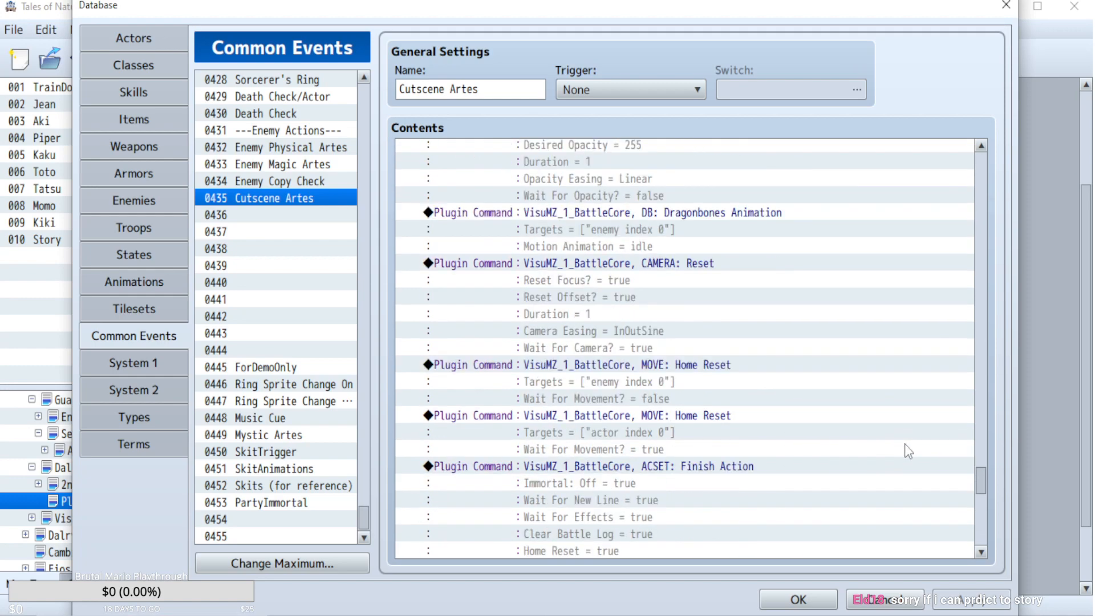
{"action": "scroll", "coordinate": [909, 445], "scroll_direction": "down", "scroll_amount": 2}
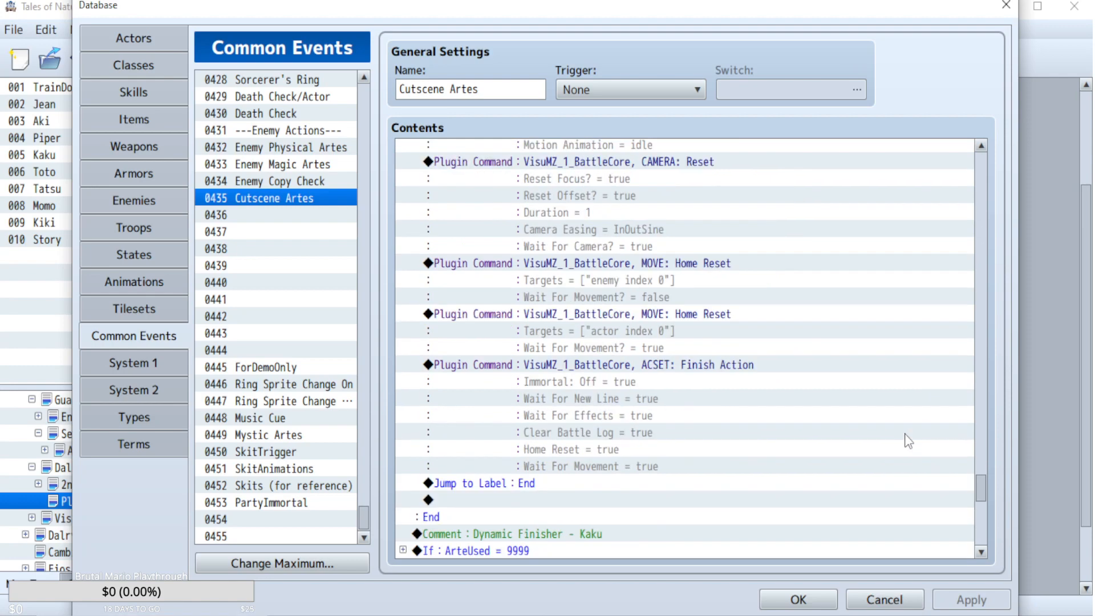
{"action": "left_click_drag", "start_coordinate": [986, 490], "coordinate": [976, 512]}
{"action": "left_click", "coordinate": [404, 261]}
{"action": "left_click", "coordinate": [844, 353]}
{"action": "left_click_drag", "start_coordinate": [977, 346], "coordinate": [972, 511]}
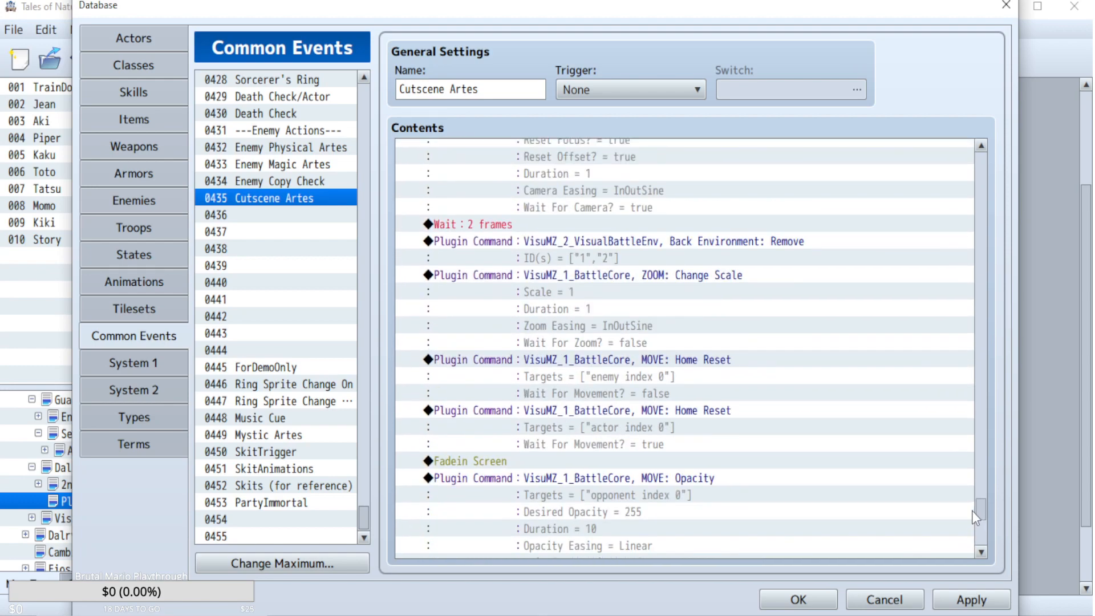
{"action": "left_click", "coordinate": [701, 281]}
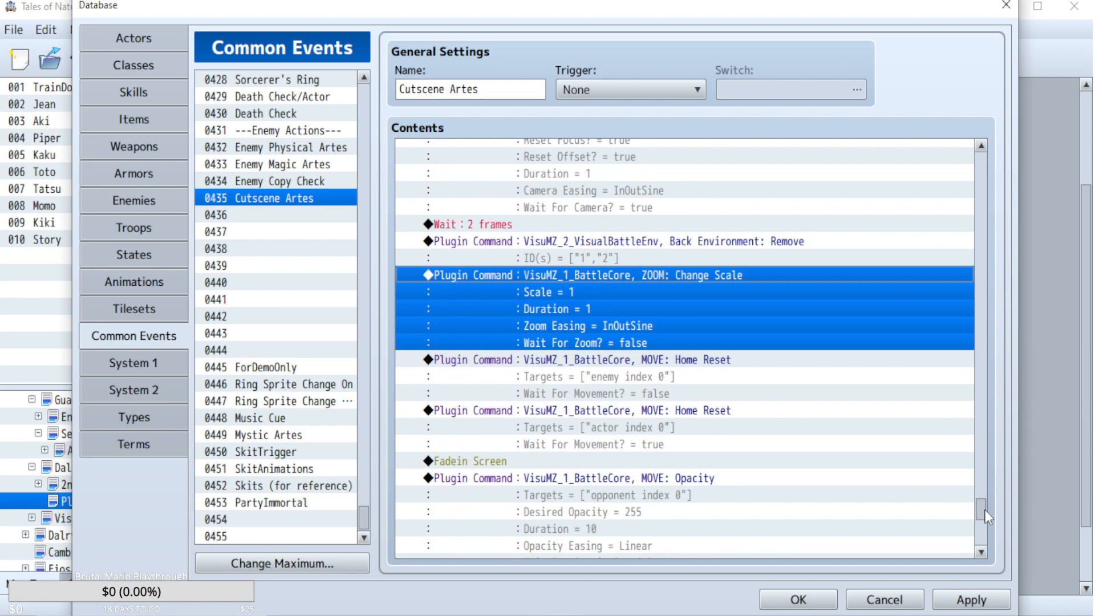
- Paste the ZOOM: Change Scale command above Back Environment: Remove in the ArteUsed = 1036 branch, keeping the 9999 branch collapsed
{"action": "left_click_drag", "start_coordinate": [984, 510], "coordinate": [992, 167]}
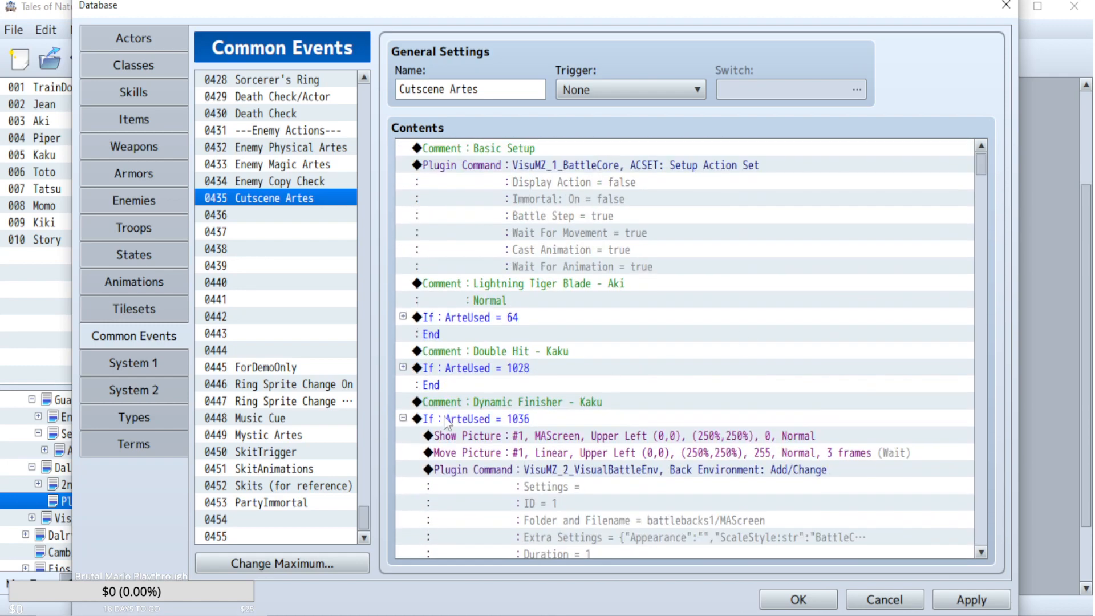
{"action": "left_click", "coordinate": [403, 418]}
{"action": "left_click", "coordinate": [402, 469]}
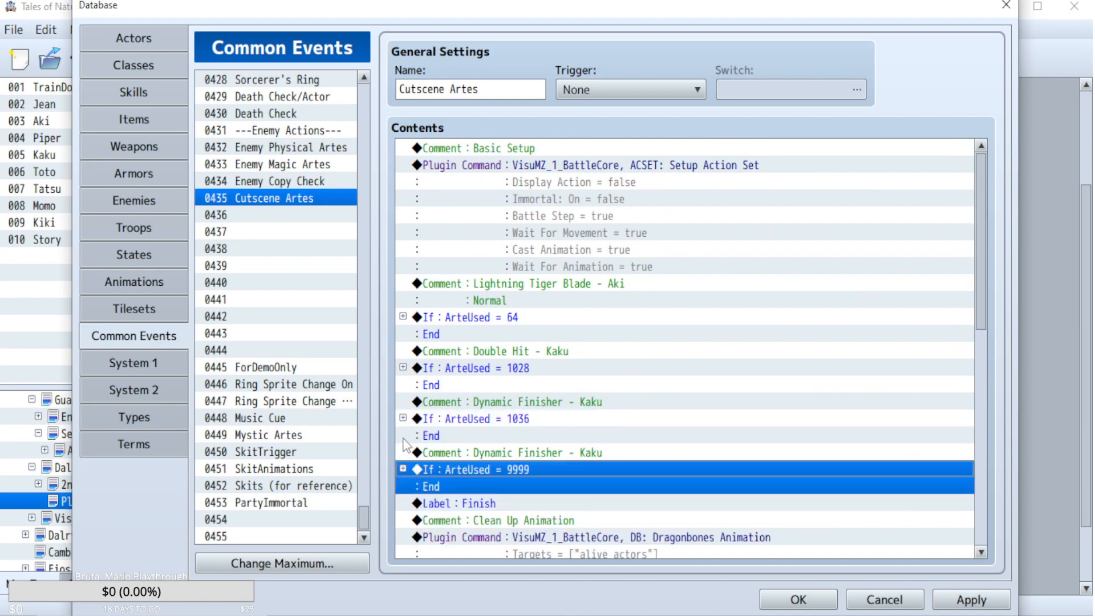
{"action": "left_click", "coordinate": [403, 419]}
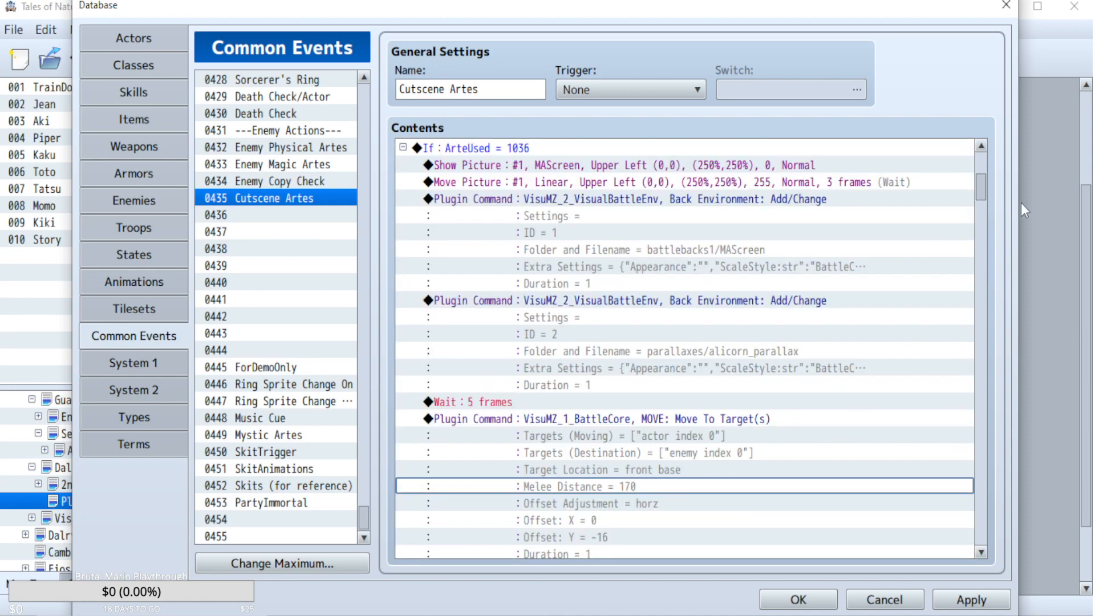
{"action": "left_click_drag", "start_coordinate": [981, 183], "coordinate": [991, 464]}
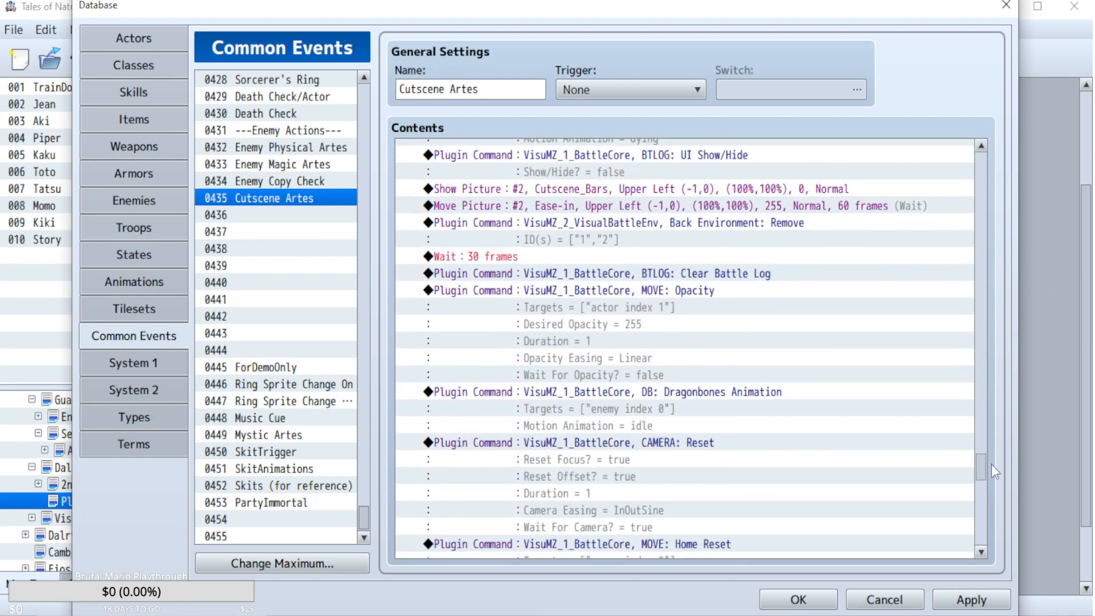
{"action": "left_click", "coordinate": [692, 224]}
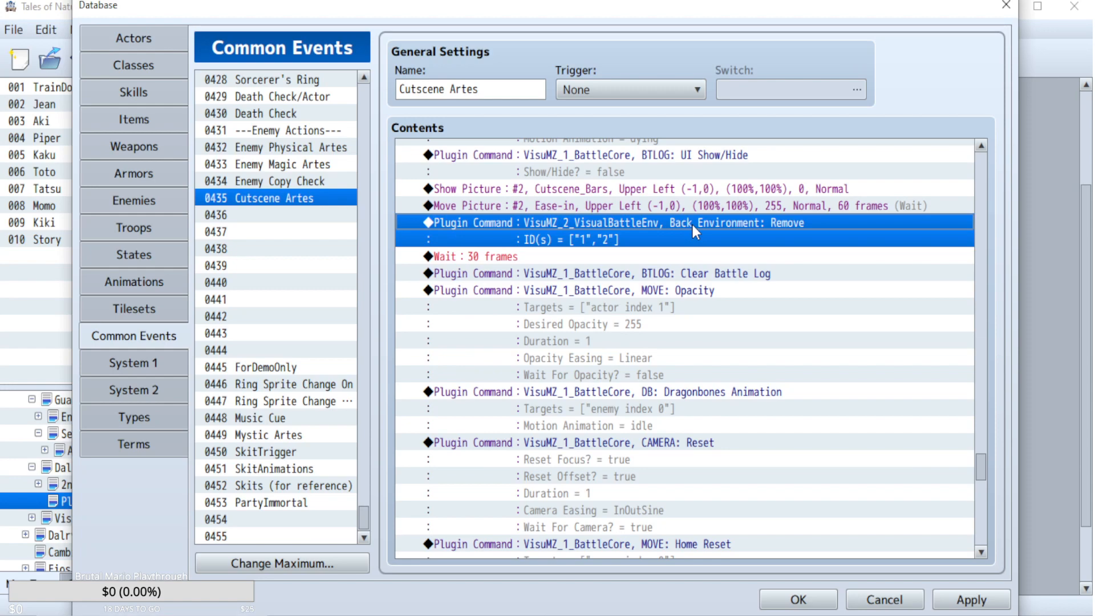
{"action": "key", "text": "ctrl+v"}
- Cut the two MOVE: Home Reset commands for enemy index 0 and actor index 0 above ACSET: Finish Action in the Cutscene Artes event
{"action": "scroll", "coordinate": [819, 434], "scroll_direction": "down", "scroll_amount": 5}
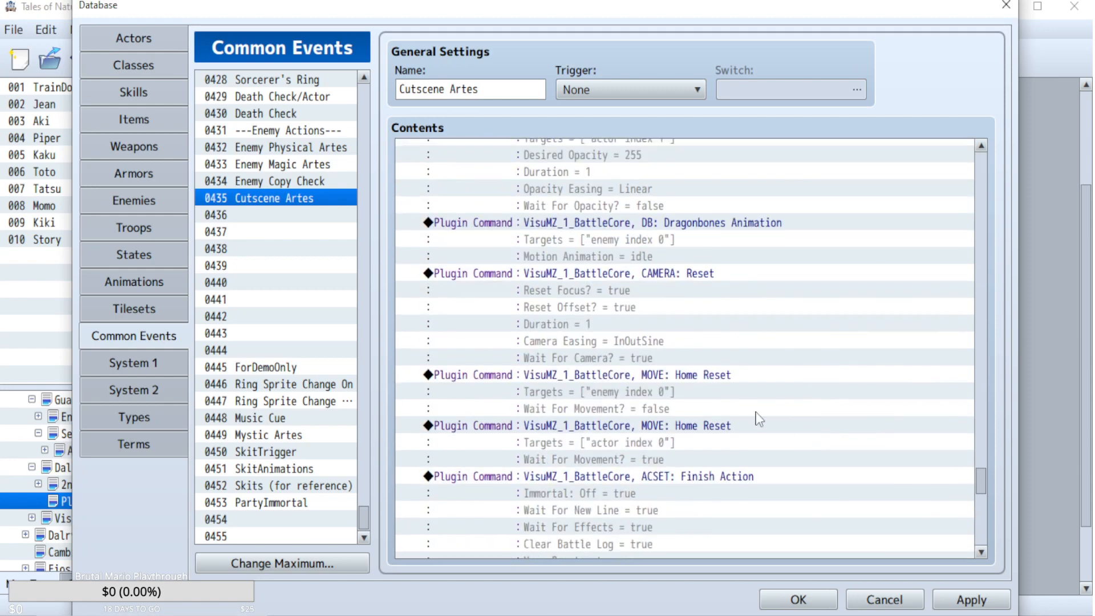
{"action": "left_click", "coordinate": [712, 386]}
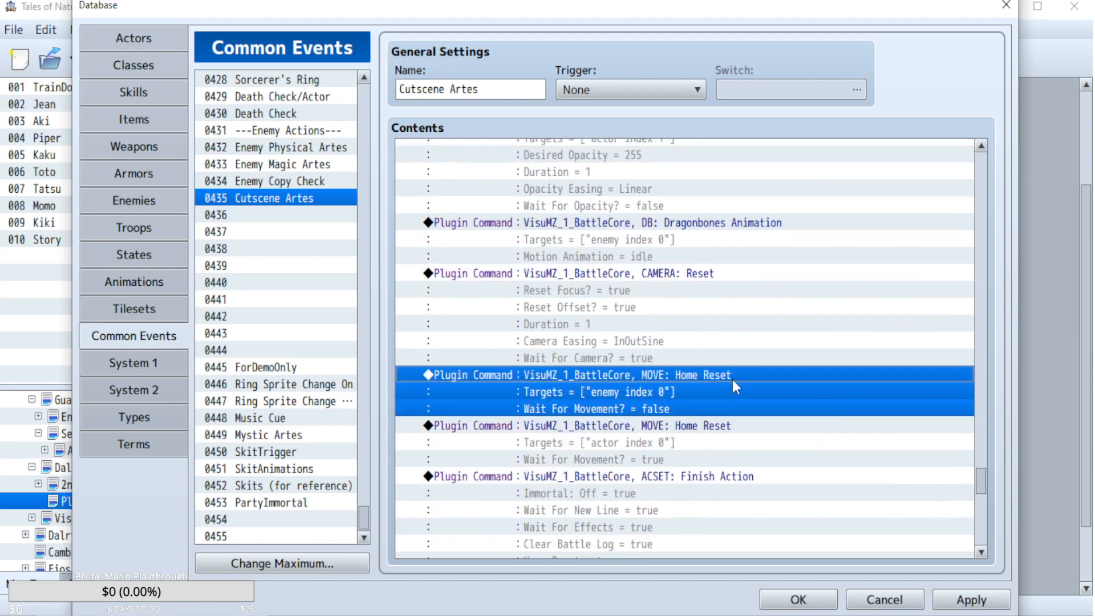
{"action": "left_click", "coordinate": [716, 428], "text": "shift"}
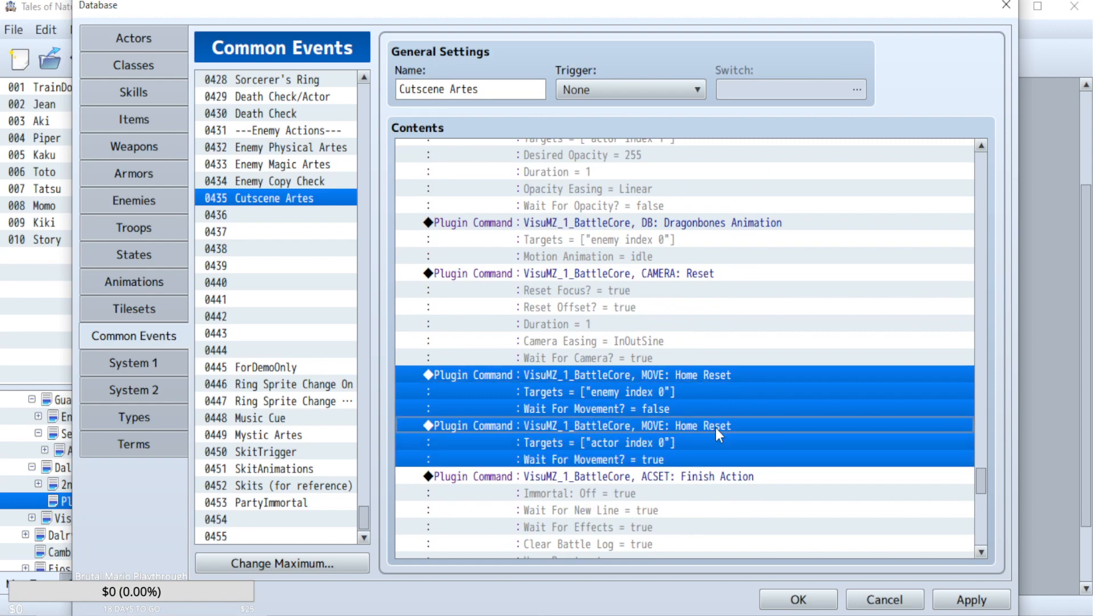
{"action": "right_click", "coordinate": [707, 375]}
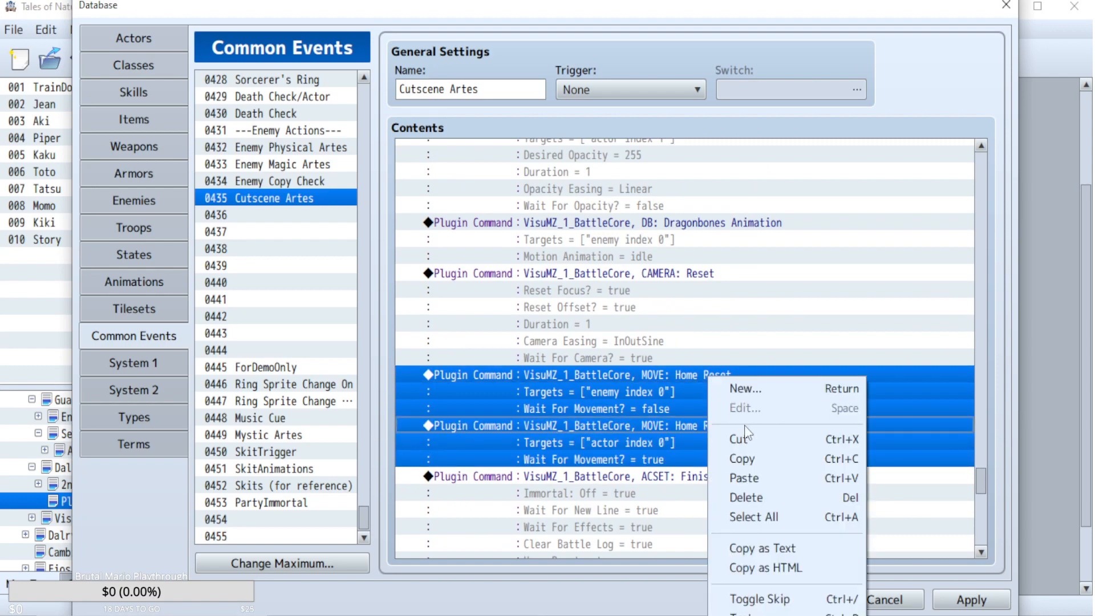
{"action": "left_click", "coordinate": [744, 439]}
- Paste the Home Reset commands above Show Picture Cutscene_Bars, move ZOOM: Change Scale above them, and apply the changes
{"action": "scroll", "coordinate": [711, 381], "scroll_direction": "up", "scroll_amount": 3}
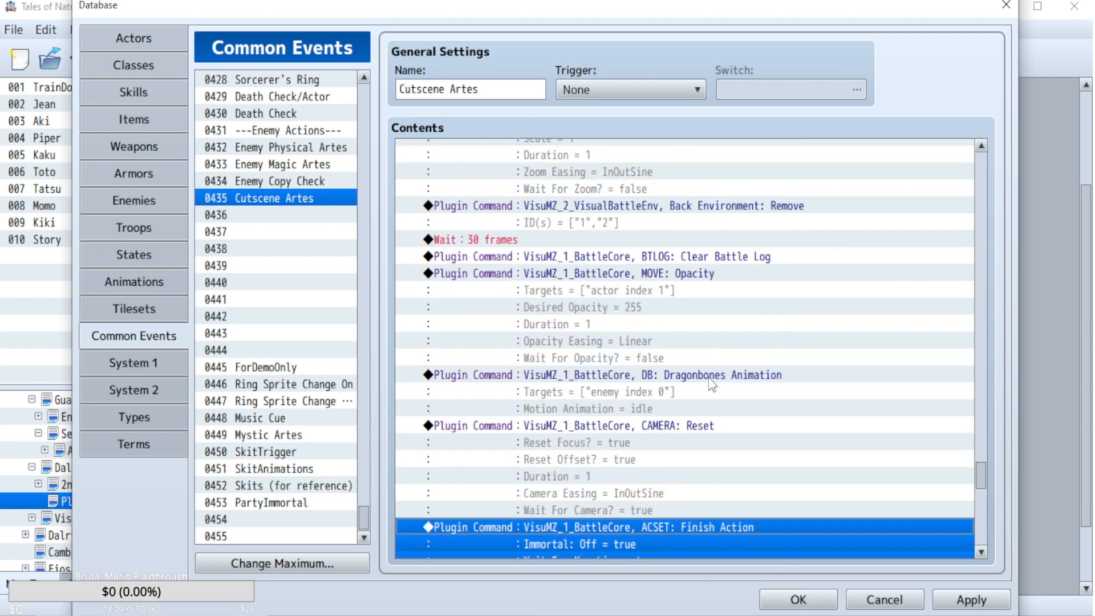
{"action": "scroll", "coordinate": [711, 381], "scroll_direction": "up", "scroll_amount": 5}
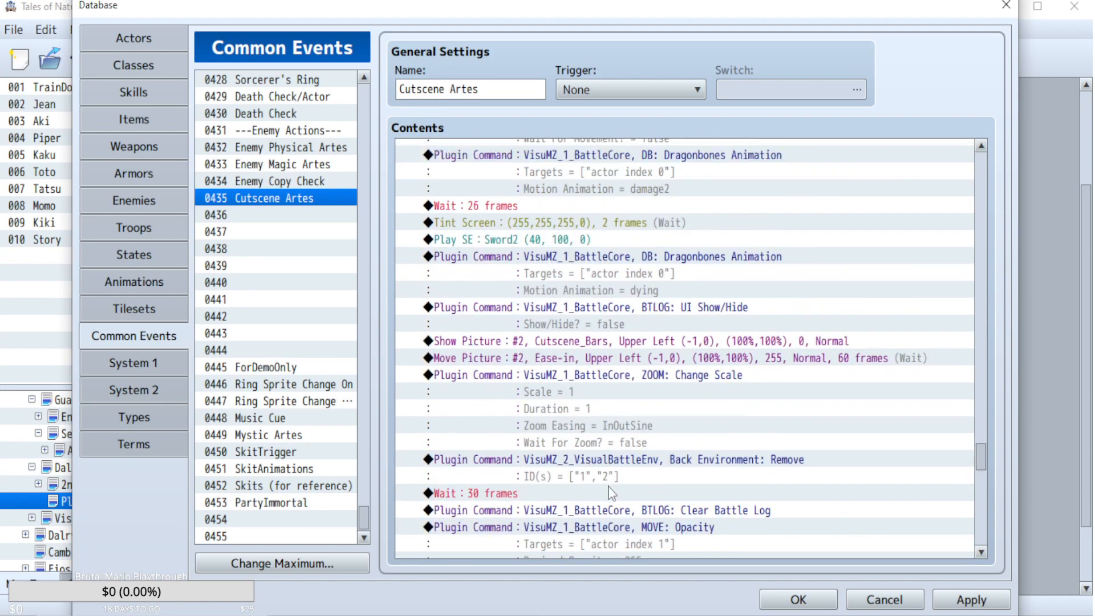
{"action": "left_click", "coordinate": [620, 341]}
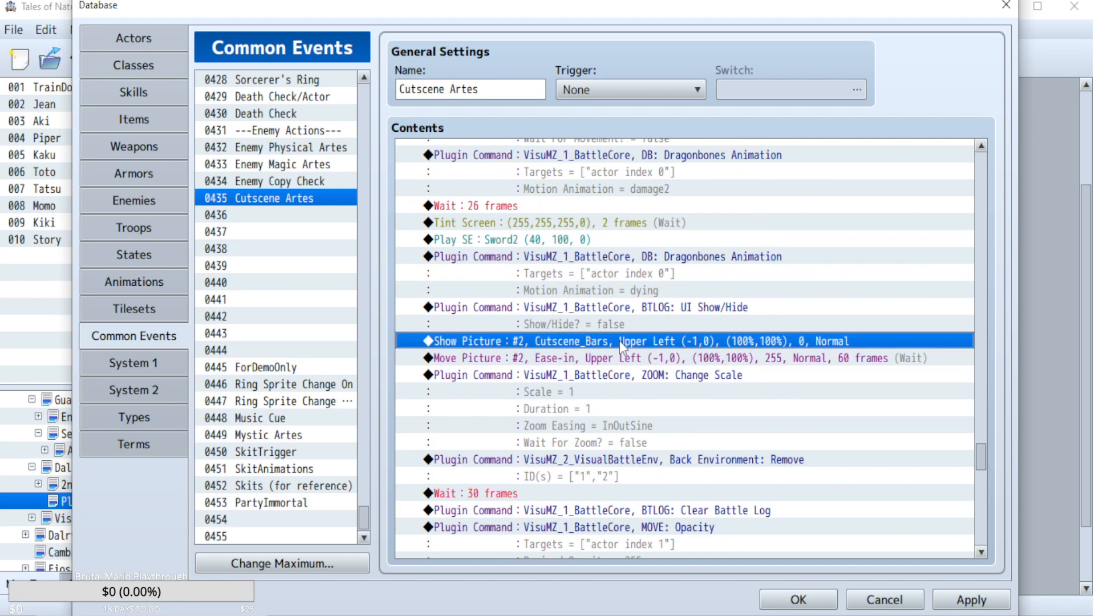
{"action": "key", "text": "ctrl+v"}
{"action": "scroll", "coordinate": [612, 415], "scroll_direction": "down", "scroll_amount": 2}
{"action": "left_click_drag", "start_coordinate": [627, 378], "coordinate": [643, 241]}
{"action": "left_click", "coordinate": [970, 599]}
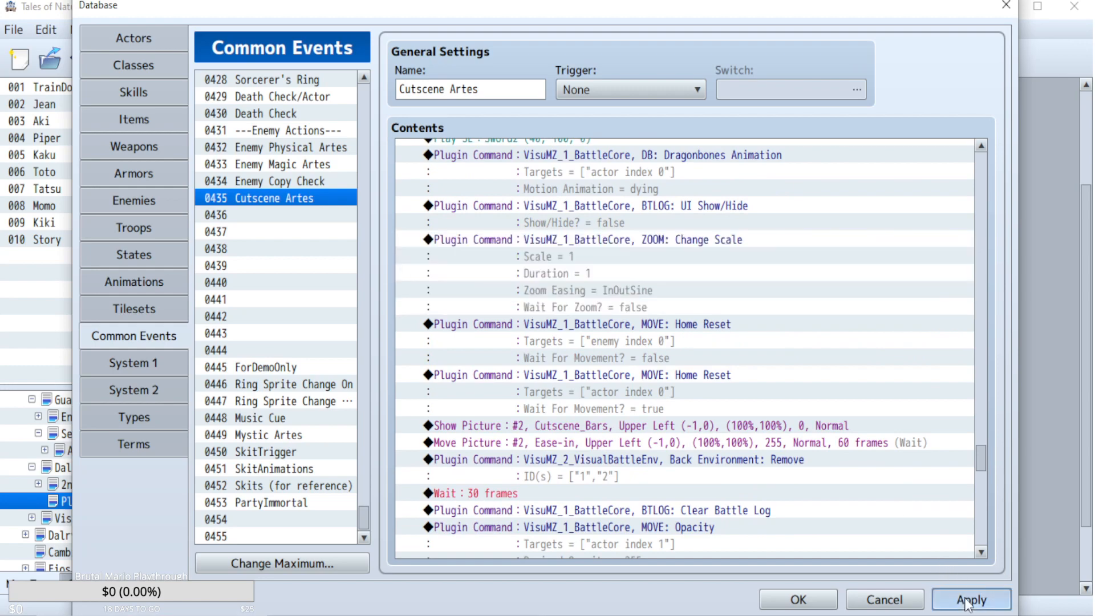
- Battle test the Gremlin troop with the reordered zoom and home resets, advance the battle dialogue, and close the game window
{"action": "left_click", "coordinate": [128, 227]}
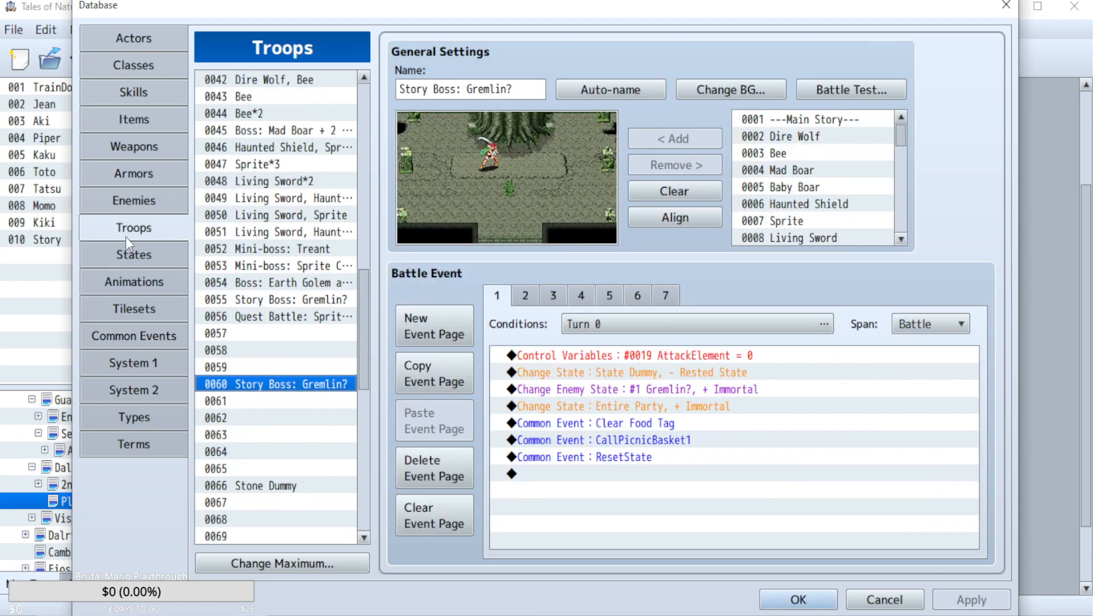
{"action": "left_click", "coordinate": [851, 90]}
{"action": "left_click", "coordinate": [613, 456]}
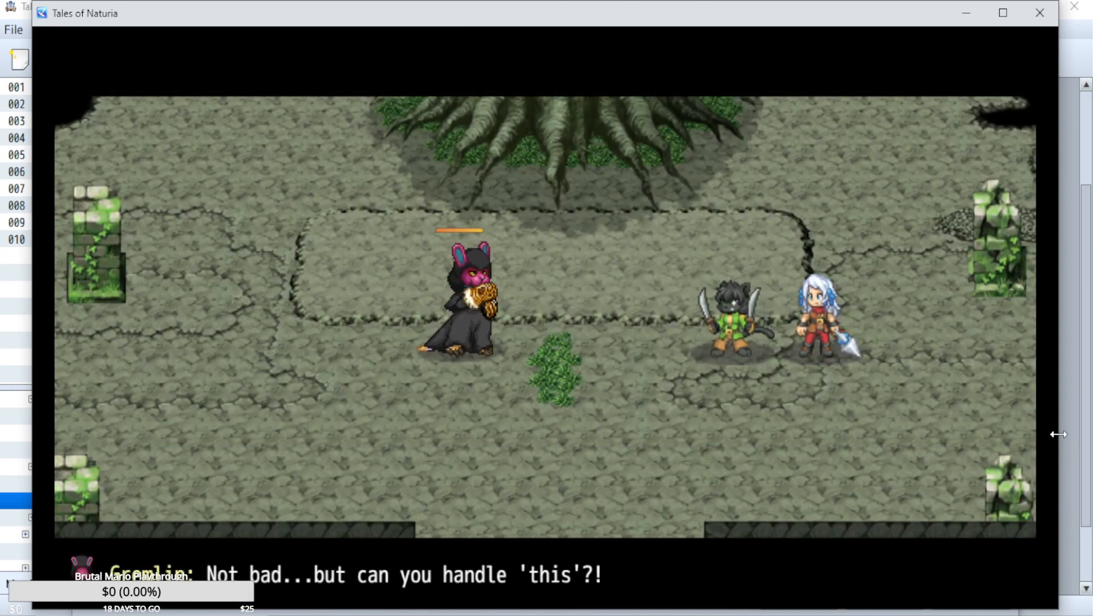
{"action": "key", "text": "Return"}
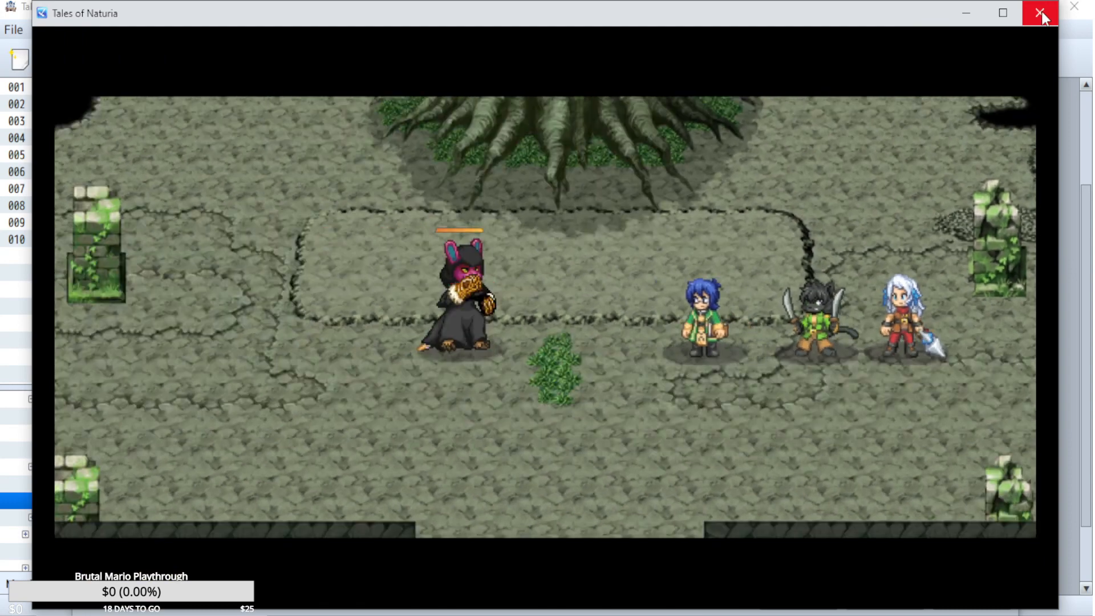
{"action": "left_click", "coordinate": [1041, 13]}
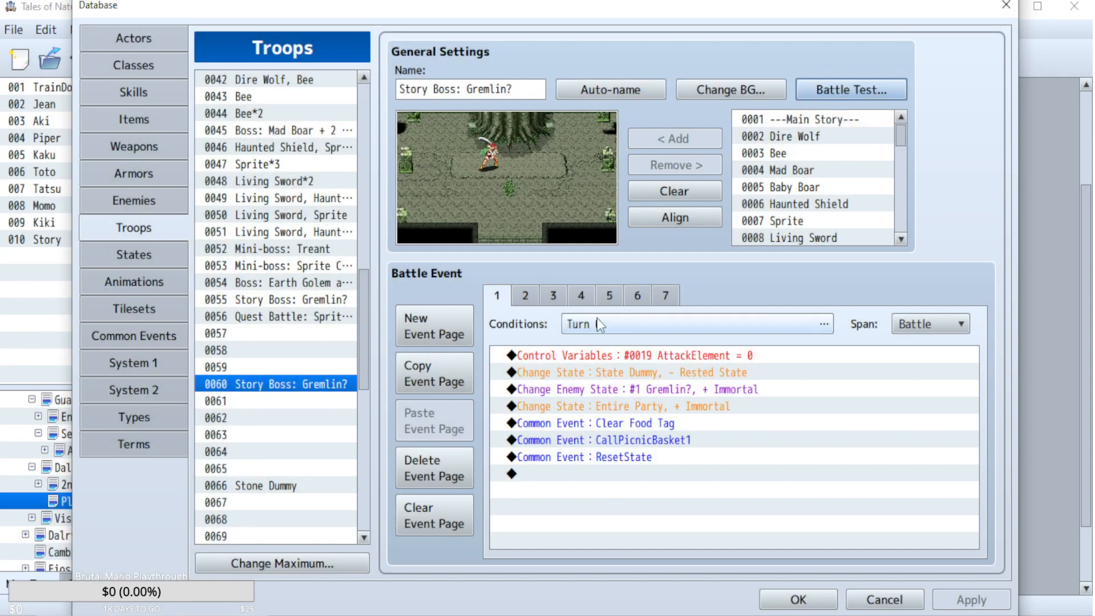
- Delete the CAMERA: Offset, ZOOM: Change Scale and CAMERA: Focus Target(s) commands at the end of the Gremlin troop's page 7 and apply
{"action": "left_click", "coordinate": [665, 295]}
{"action": "scroll", "coordinate": [802, 453], "scroll_direction": "down", "scroll_amount": 10}
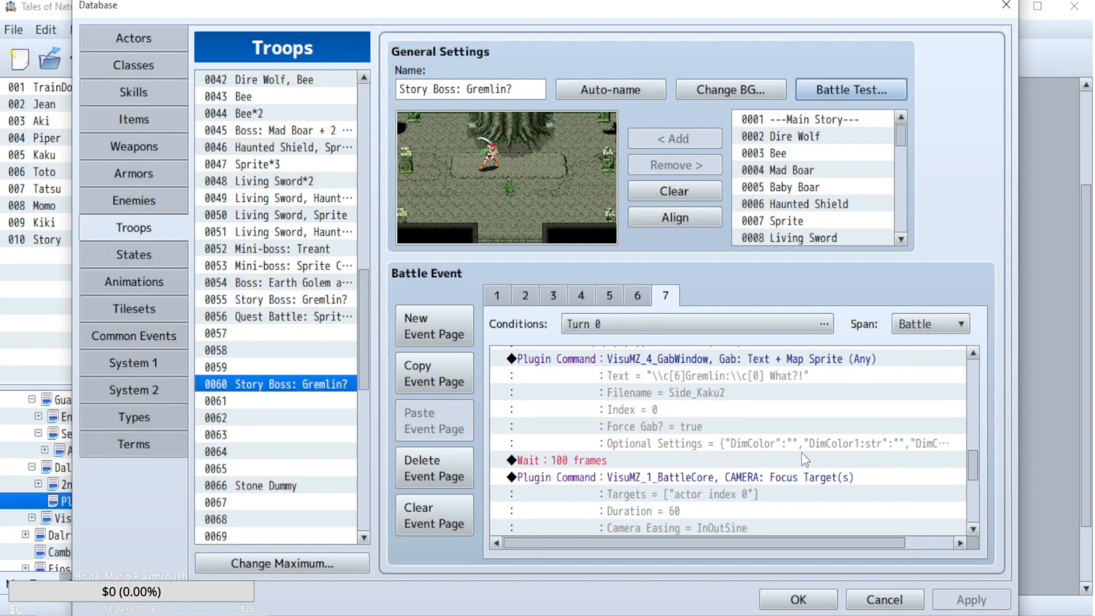
{"action": "left_click", "coordinate": [746, 379]}
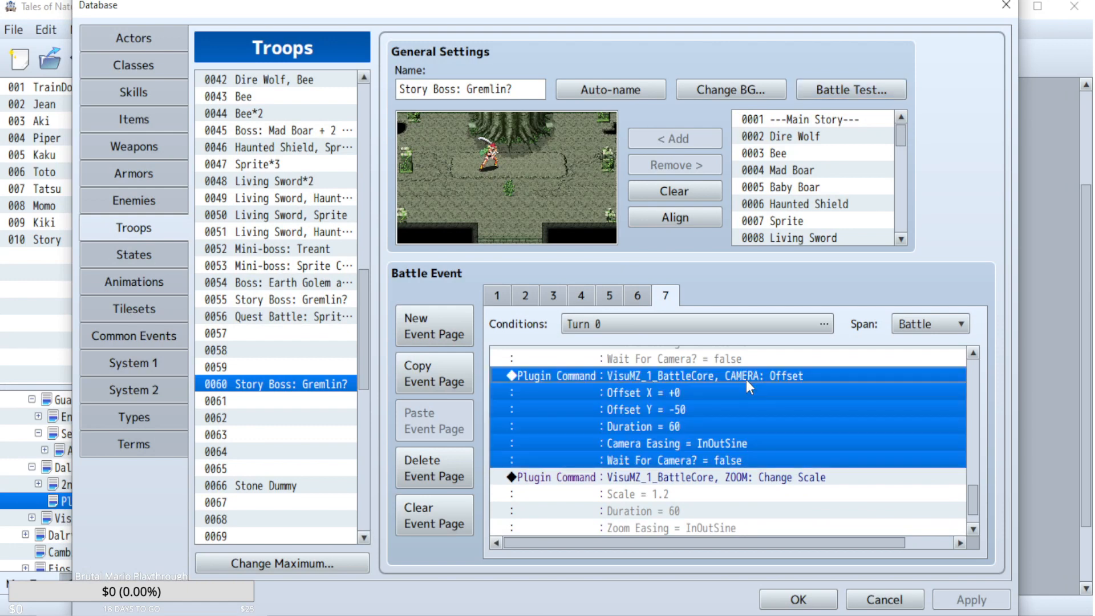
{"action": "key", "text": "Delete"}
{"action": "key", "text": "Delete"}
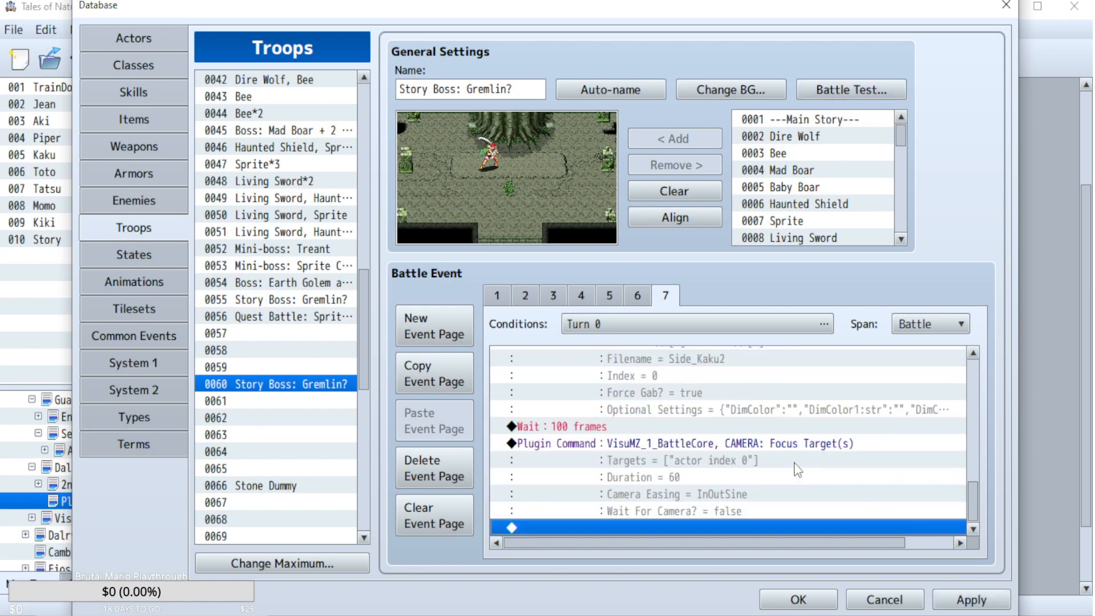
{"action": "left_click", "coordinate": [802, 444]}
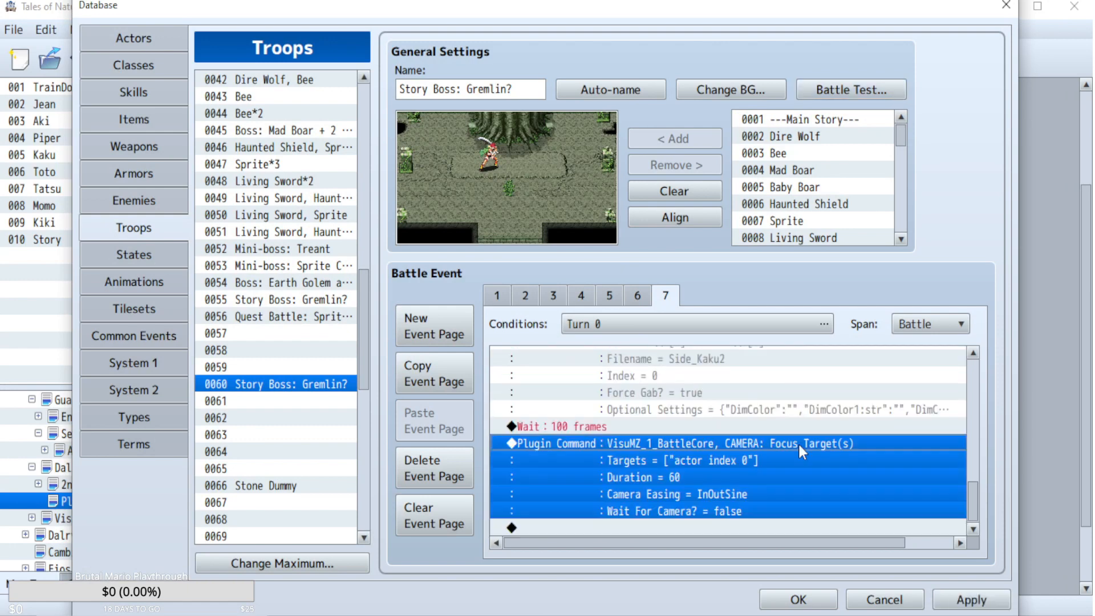
{"action": "key", "text": "Delete"}
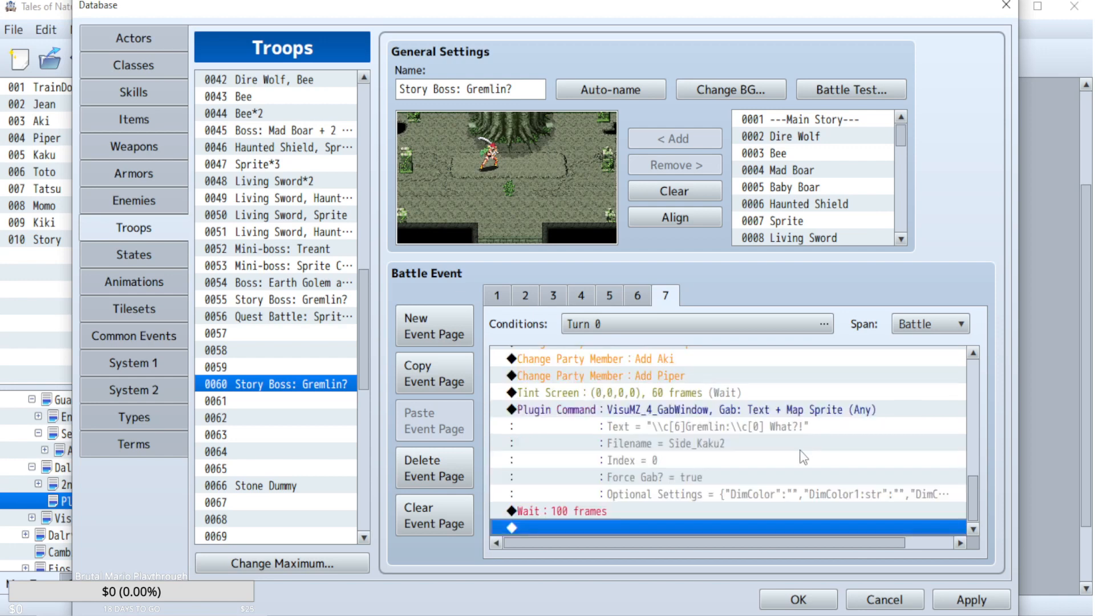
{"action": "left_click", "coordinate": [971, 600]}
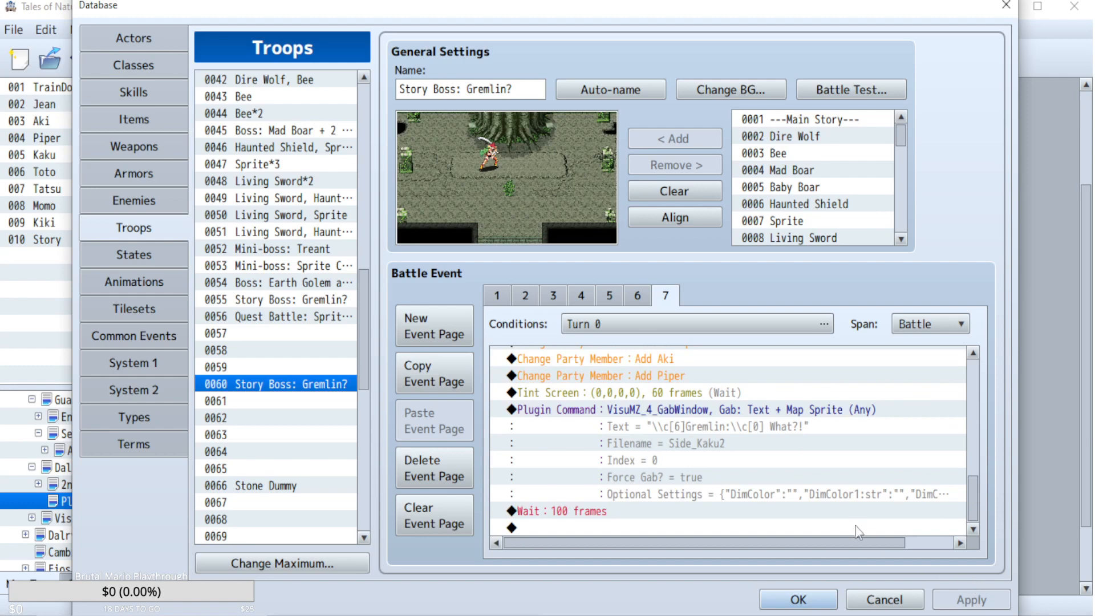
- Battle test the Gremlin troop without the final camera and zoom commands, and close the game window
{"action": "left_click", "coordinate": [836, 91]}
{"action": "left_click", "coordinate": [611, 453]}
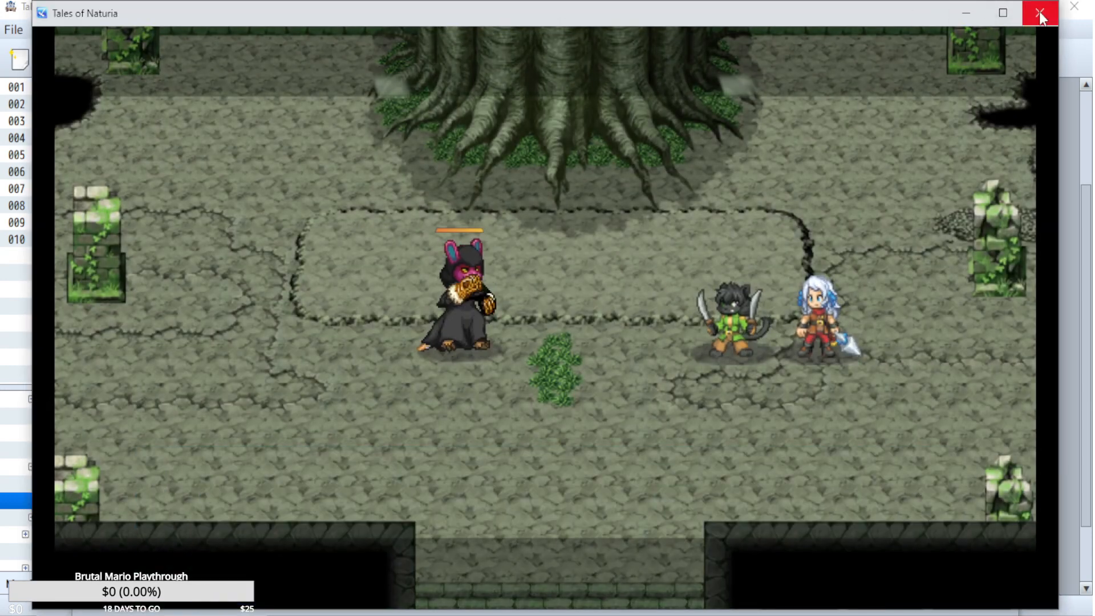
{"action": "left_click", "coordinate": [1040, 12]}
- Delete the Show Picture and Move Picture #2 commands between Cutscene Artes and Add William on page 7, and apply
{"action": "scroll", "coordinate": [765, 446], "scroll_direction": "up", "scroll_amount": 2}
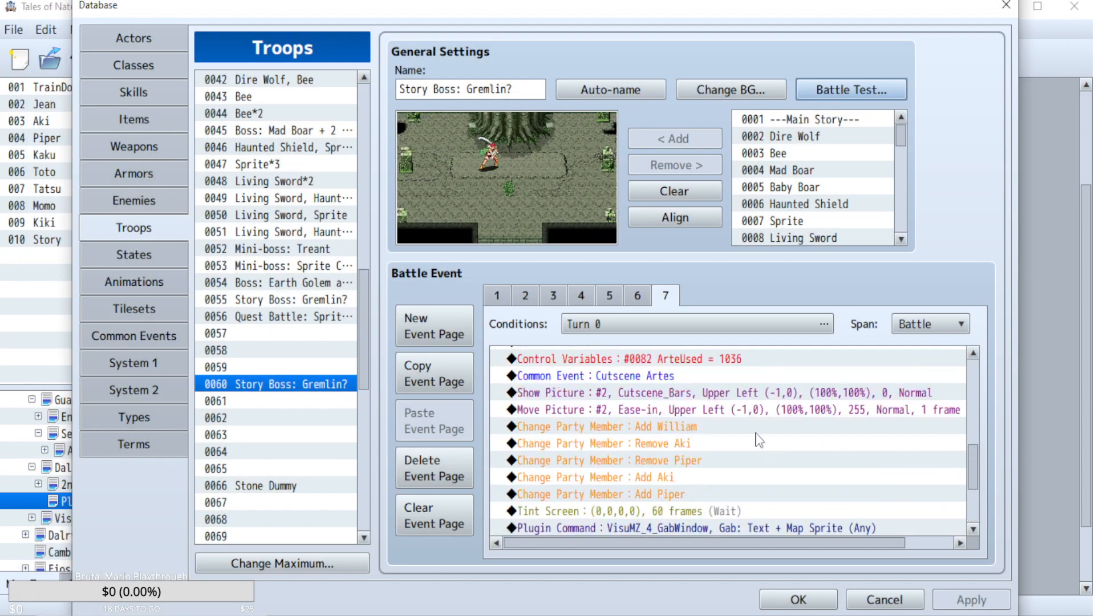
{"action": "left_click", "coordinate": [737, 393]}
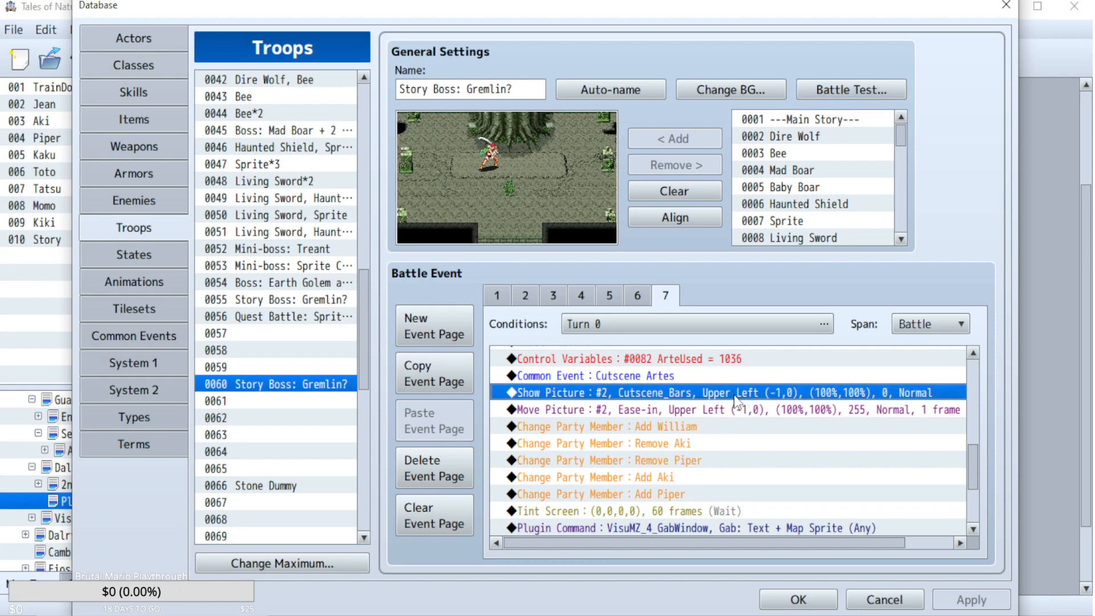
{"action": "key", "text": "Delete"}
{"action": "right_click", "coordinate": [736, 399]}
{"action": "left_click", "coordinate": [771, 460]}
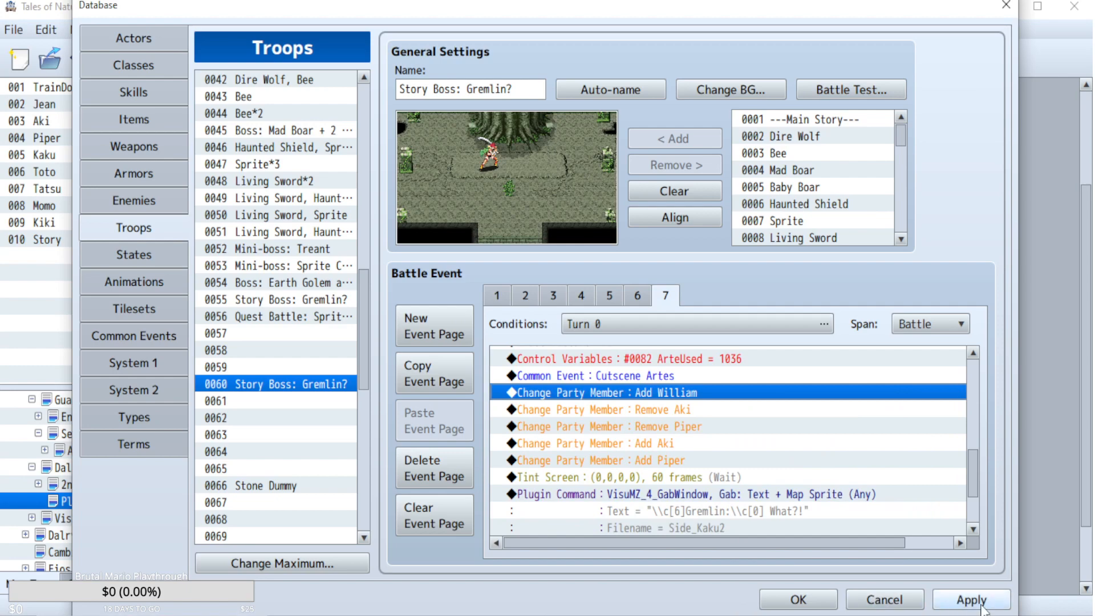
{"action": "left_click", "coordinate": [977, 605]}
- Battle test the Gremlin troop without the repeated cutscene bars picture commands, and close the game window
{"action": "left_click", "coordinate": [849, 90]}
{"action": "left_click", "coordinate": [608, 456]}
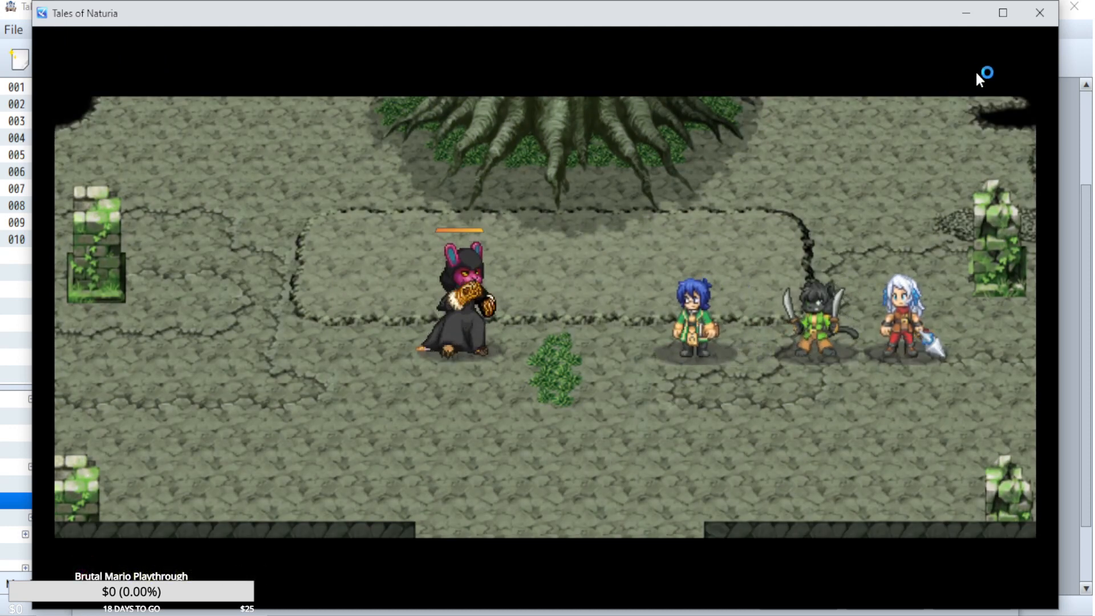
{"action": "left_click", "coordinate": [1040, 13]}
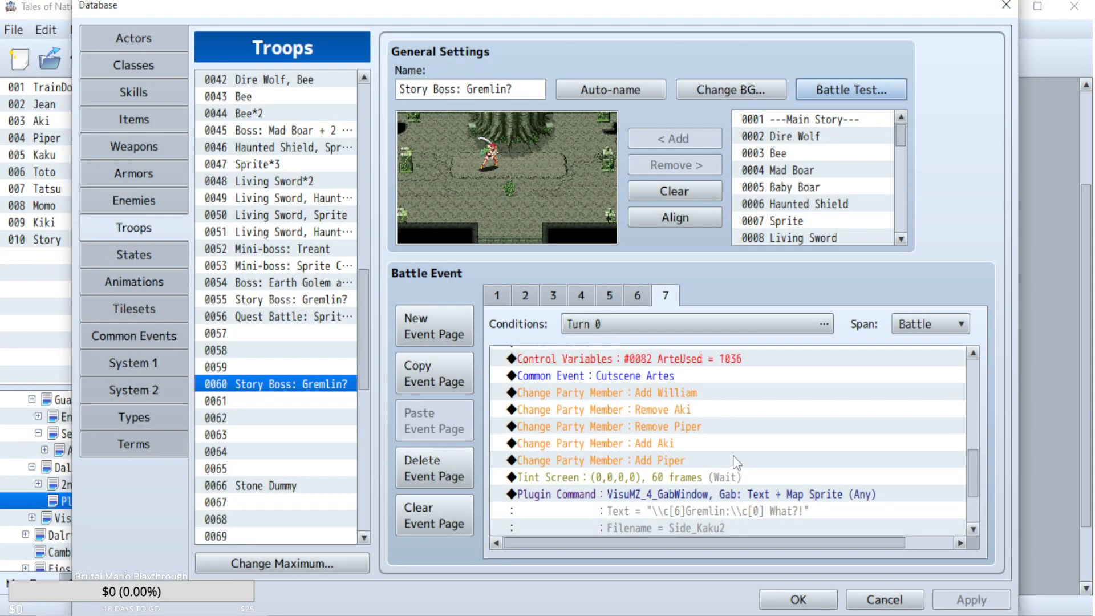
- Close the database keeping its changes, and view the Jean event on the Platform map without editing it
{"action": "scroll", "coordinate": [736, 461], "scroll_direction": "down", "scroll_amount": 1}
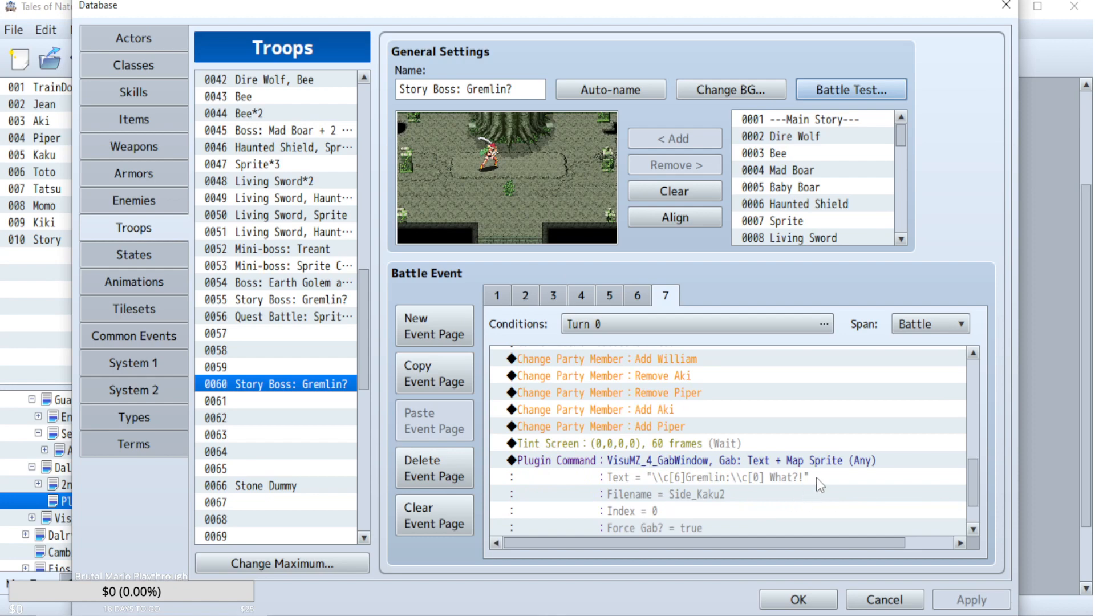
{"action": "left_click", "coordinate": [810, 599]}
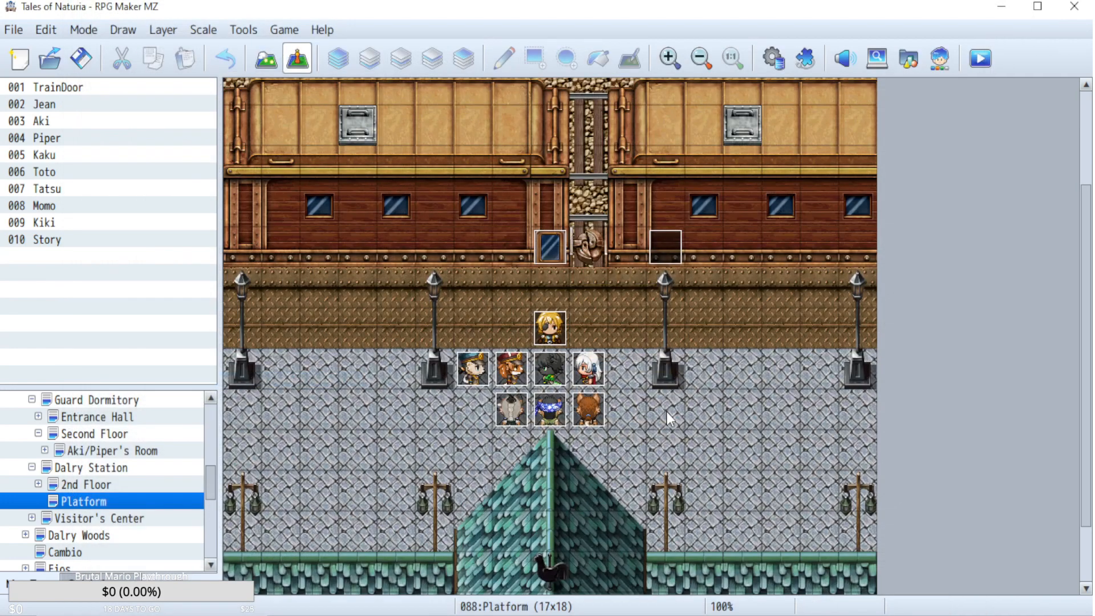
{"action": "double_click", "coordinate": [549, 328]}
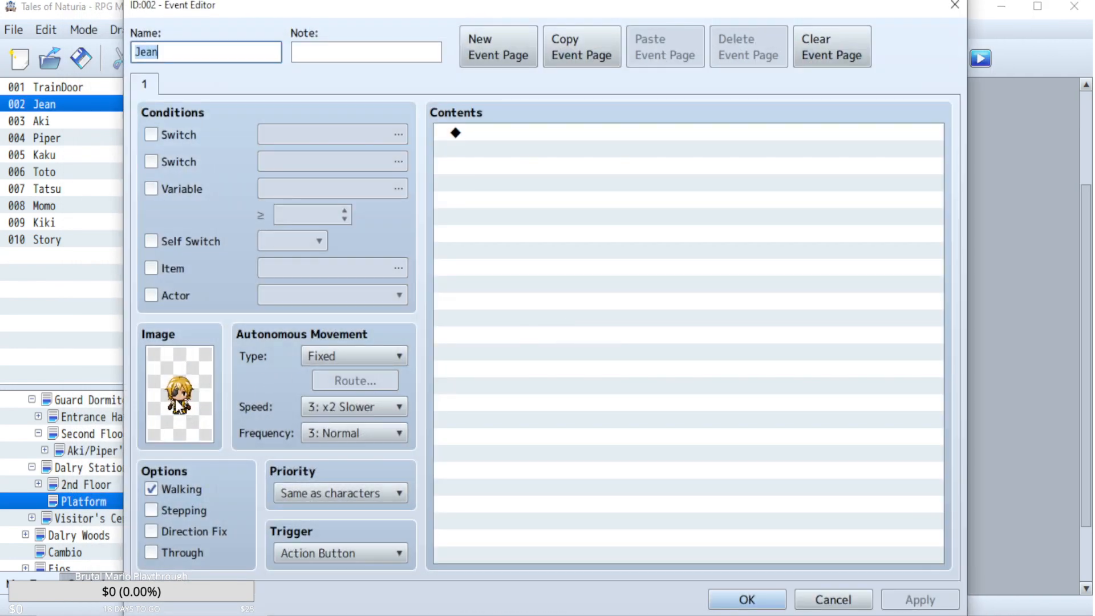
{"action": "left_click", "coordinate": [833, 599]}
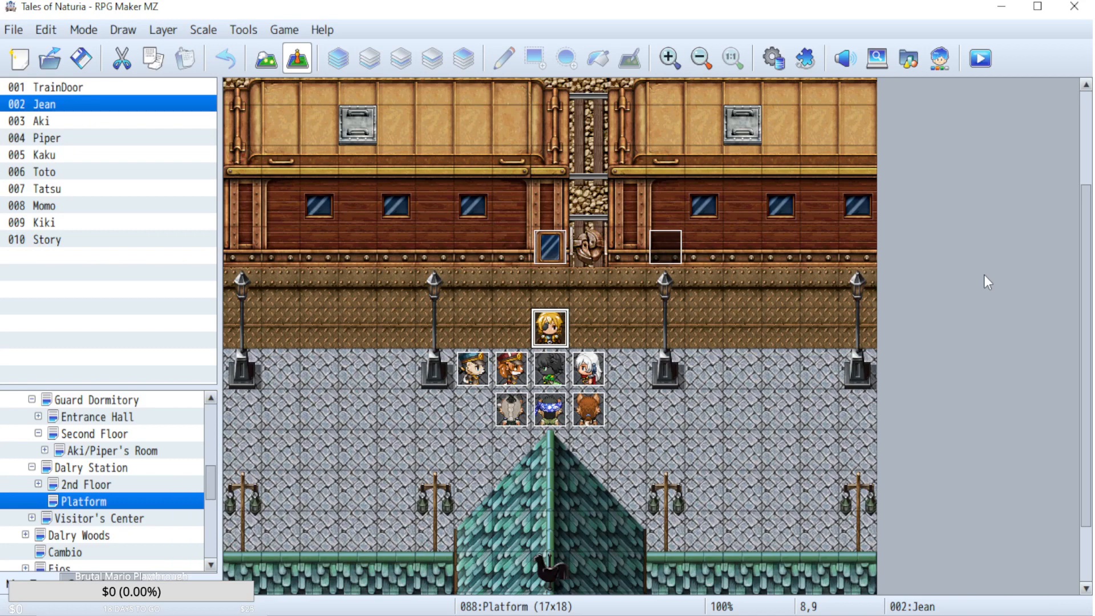
- Reopen the Gremlin troop's page 7 in the database and duplicate the "What?!" Gab command and its 100-frame Wait at the end
{"action": "left_click", "coordinate": [774, 59]}
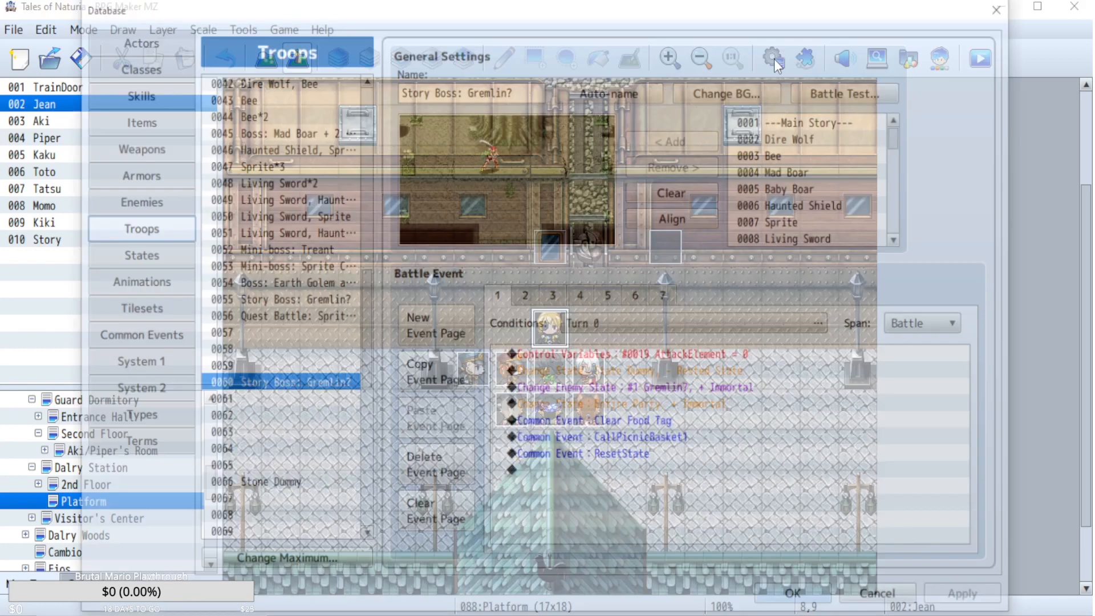
{"action": "left_click", "coordinate": [665, 295]}
{"action": "scroll", "coordinate": [806, 456], "scroll_direction": "down", "scroll_amount": 1}
{"action": "scroll", "coordinate": [827, 467], "scroll_direction": "up", "scroll_amount": 4}
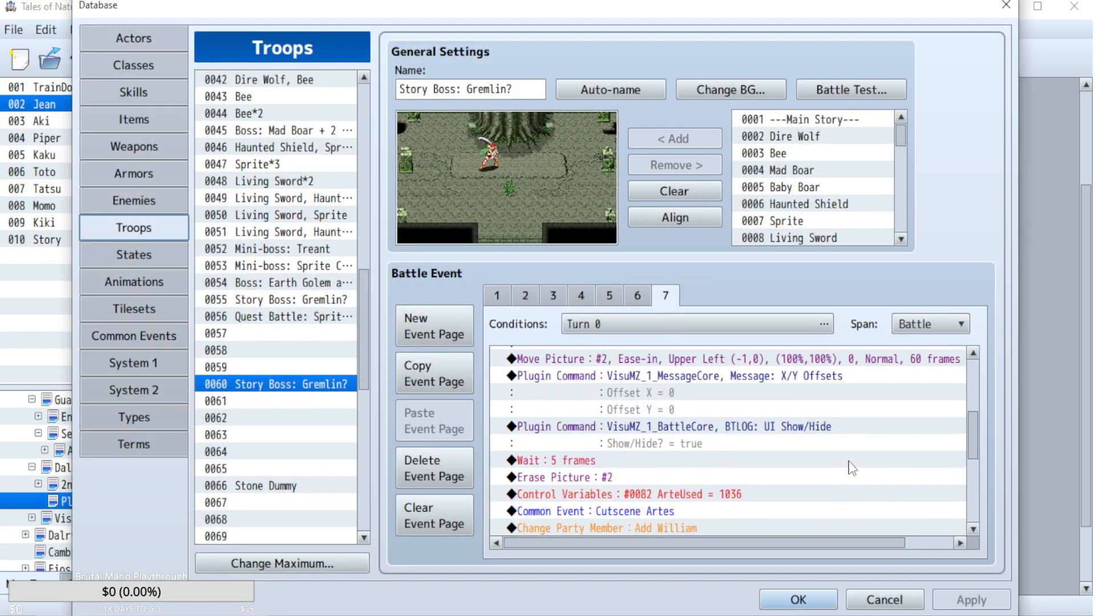
{"action": "scroll", "coordinate": [850, 463], "scroll_direction": "up", "scroll_amount": 4}
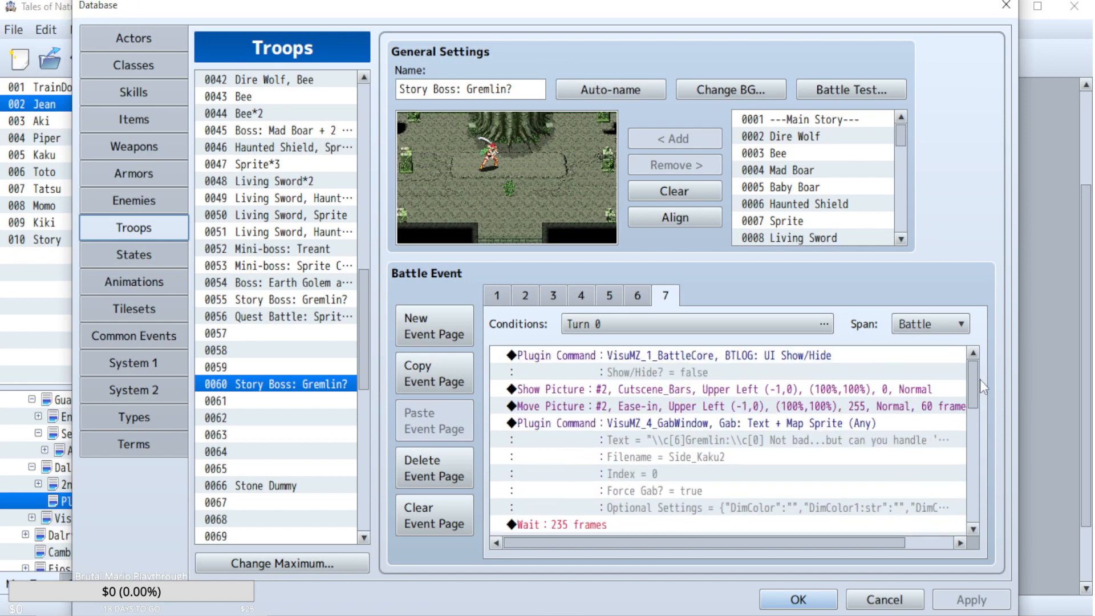
{"action": "left_click_drag", "start_coordinate": [969, 374], "coordinate": [983, 532]}
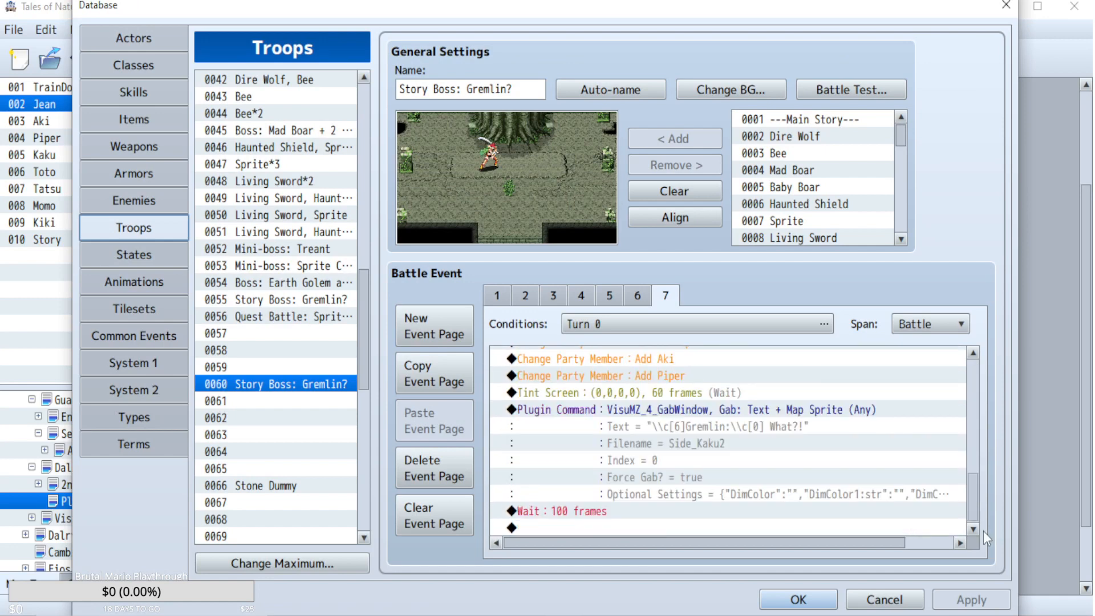
{"action": "left_click", "coordinate": [753, 416]}
{"action": "left_click", "coordinate": [651, 513], "text": "shift"}
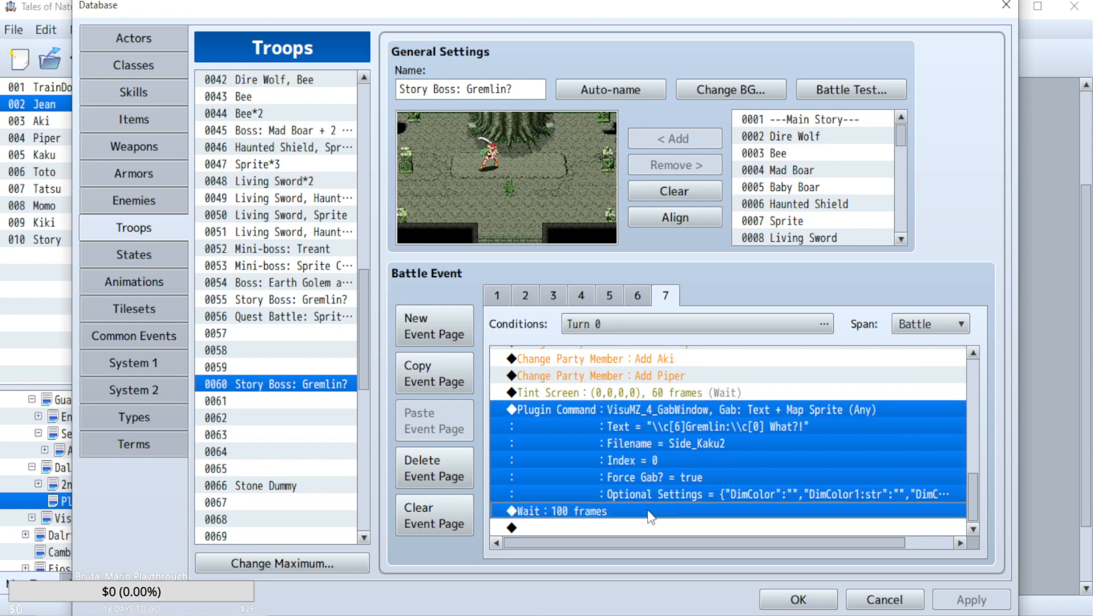
{"action": "left_click", "coordinate": [643, 526]}
{"action": "key", "text": "ctrl+v"}
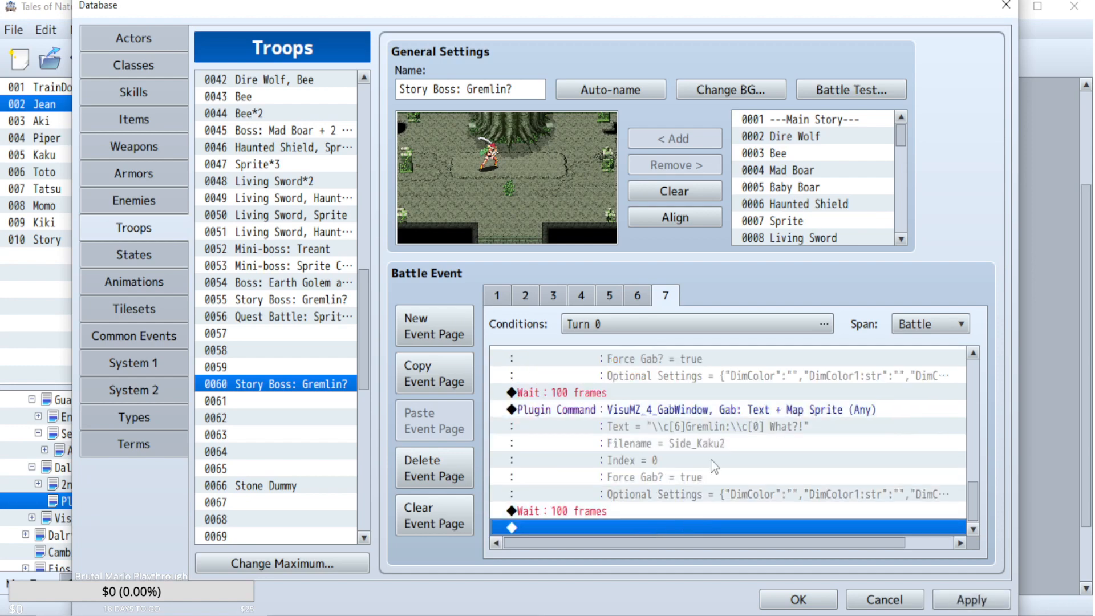
- Change the duplicated last Gab's text to "\c[6]Aki:\c[0] I-it's you!" and apply the change
{"action": "double_click", "coordinate": [723, 412]}
{"action": "left_click", "coordinate": [776, 379]}
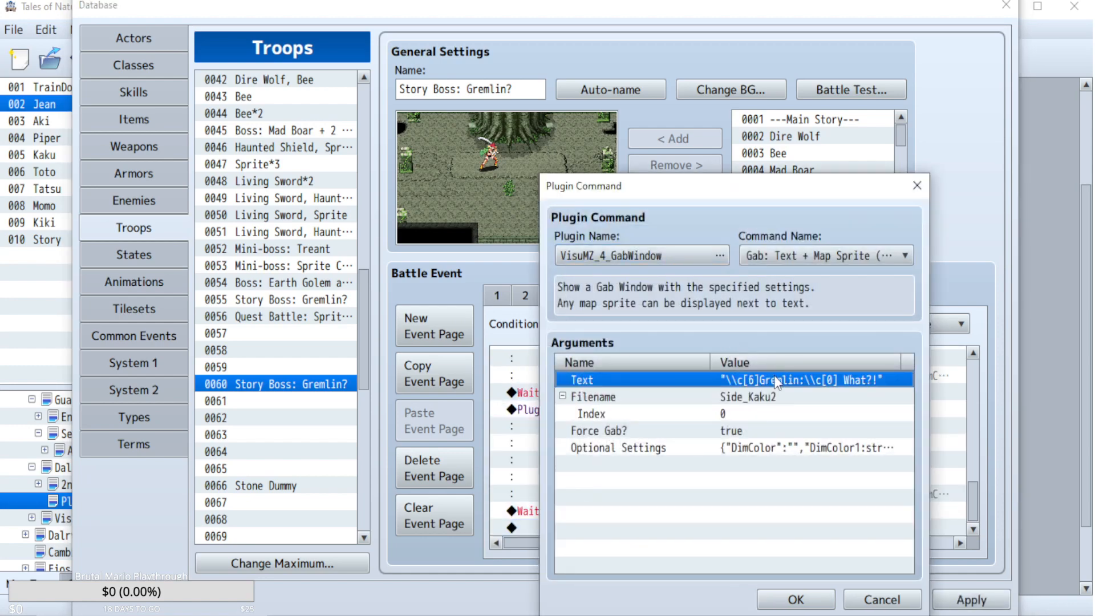
{"action": "double_click", "coordinate": [779, 381]}
{"action": "left_click_drag", "start_coordinate": [638, 323], "coordinate": [600, 326]}
{"action": "type", "text": "Aki"}
{"action": "left_click_drag", "start_coordinate": [698, 329], "coordinate": [658, 330]}
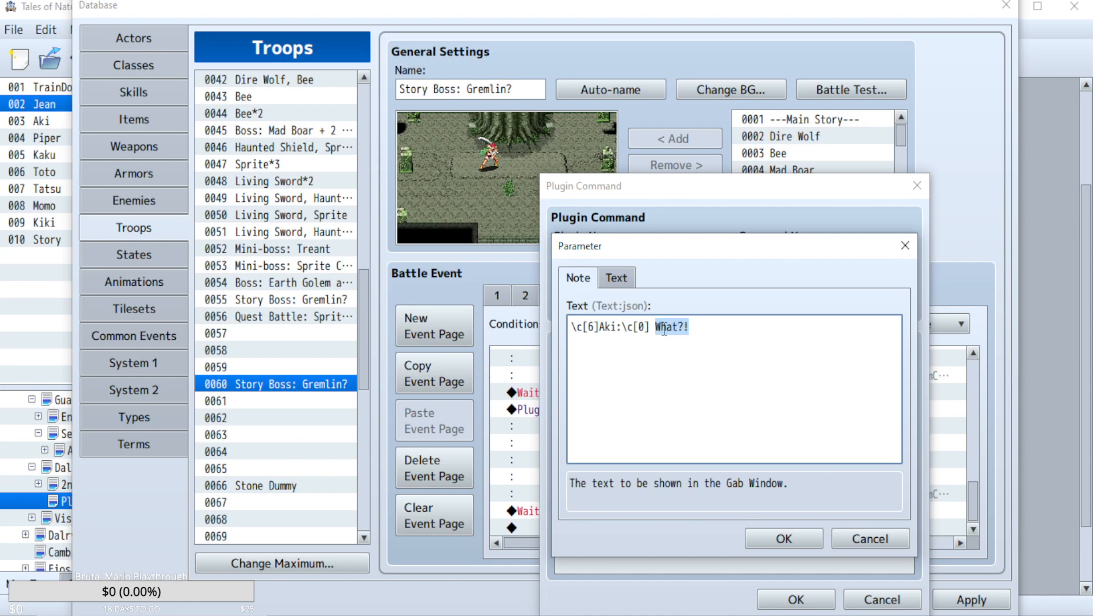
{"action": "type", "text": "I-it's you"}
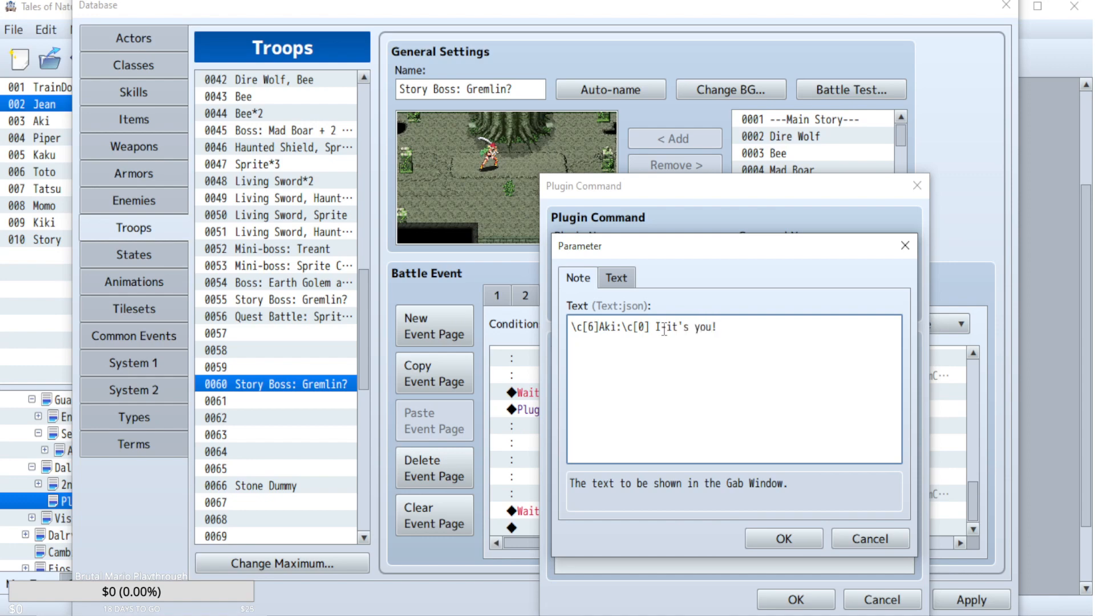
{"action": "left_click", "coordinate": [782, 538]}
{"action": "left_click", "coordinate": [796, 599]}
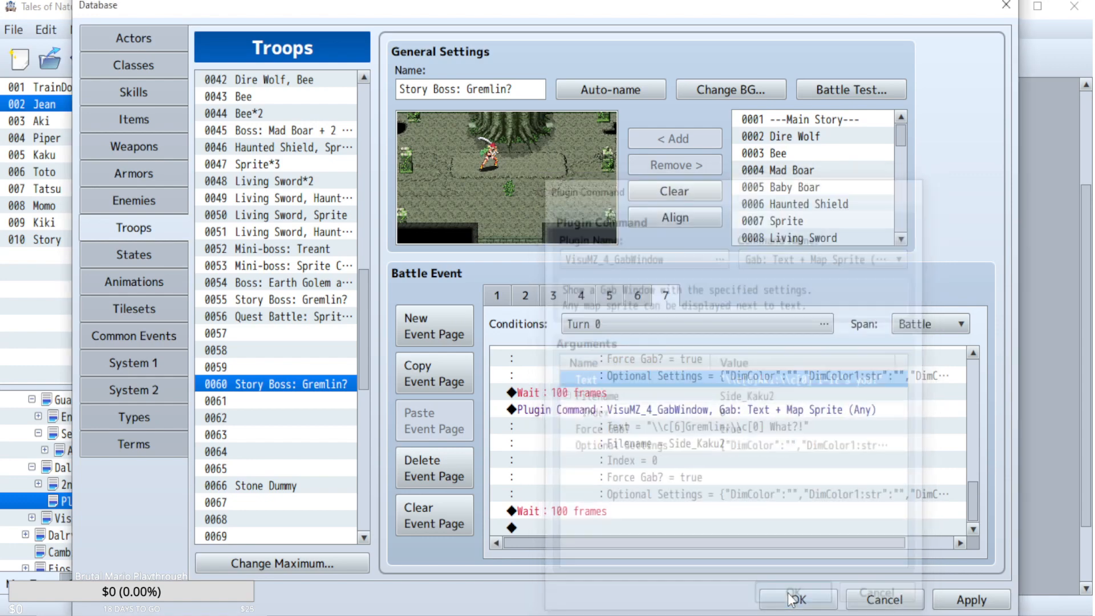
{"action": "left_click", "coordinate": [964, 600]}
- Set the sprite filename of Aki's "I-it's you!" Gab to Main_Aki 1
{"action": "scroll", "coordinate": [754, 481], "scroll_direction": "down", "scroll_amount": 2}
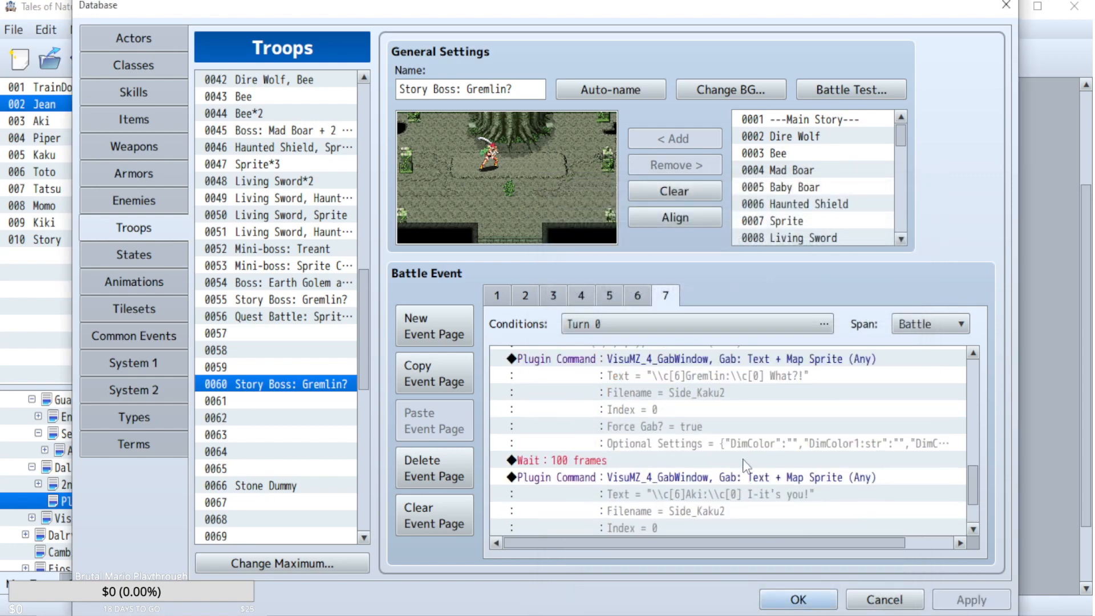
{"action": "left_click_drag", "start_coordinate": [628, 444], "coordinate": [607, 512]}
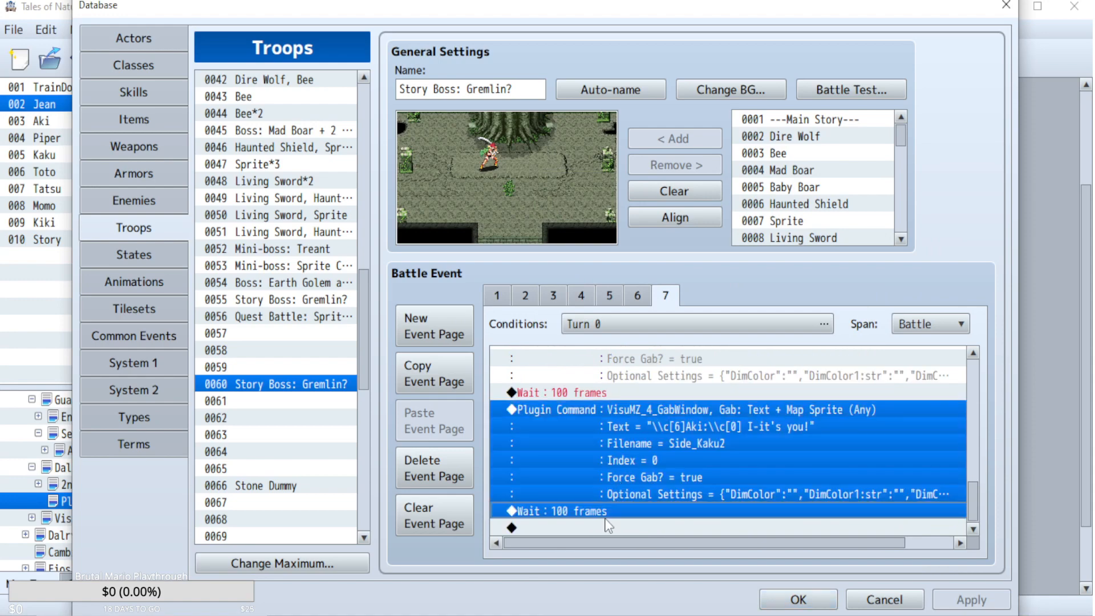
{"action": "double_click", "coordinate": [710, 406]}
{"action": "double_click", "coordinate": [745, 398]}
{"action": "left_click", "coordinate": [753, 397]}
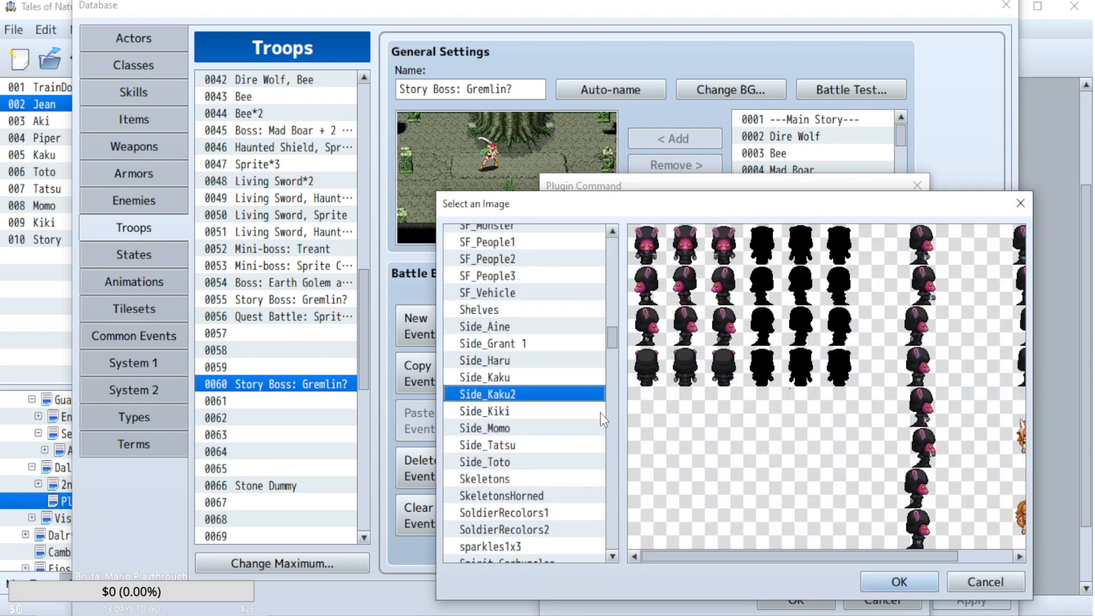
{"action": "left_click_drag", "start_coordinate": [611, 340], "coordinate": [609, 302]}
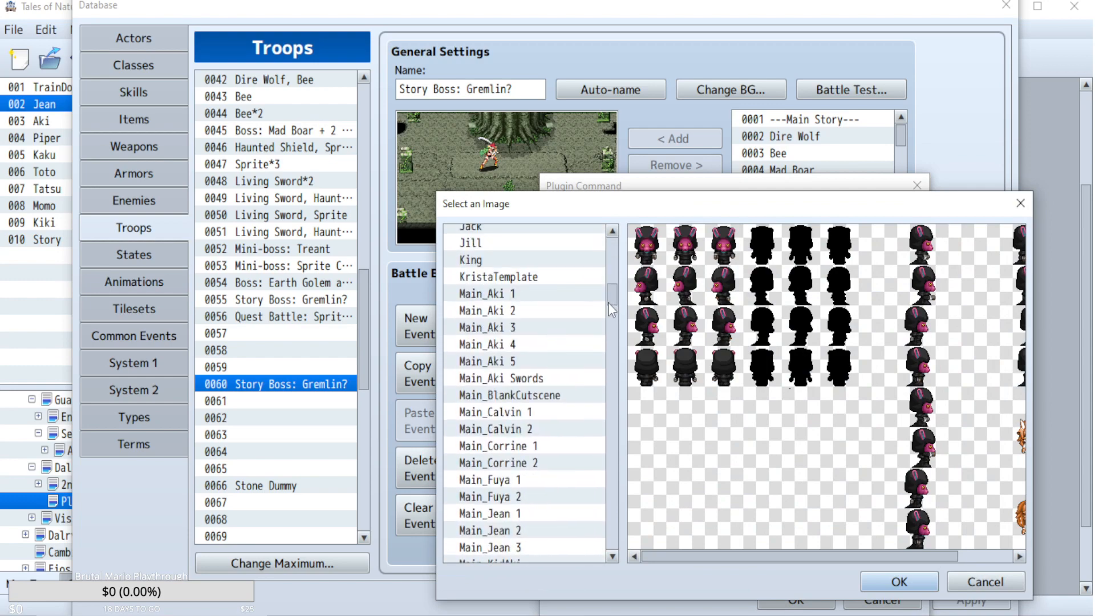
{"action": "left_click", "coordinate": [509, 294]}
{"action": "left_click", "coordinate": [908, 582]}
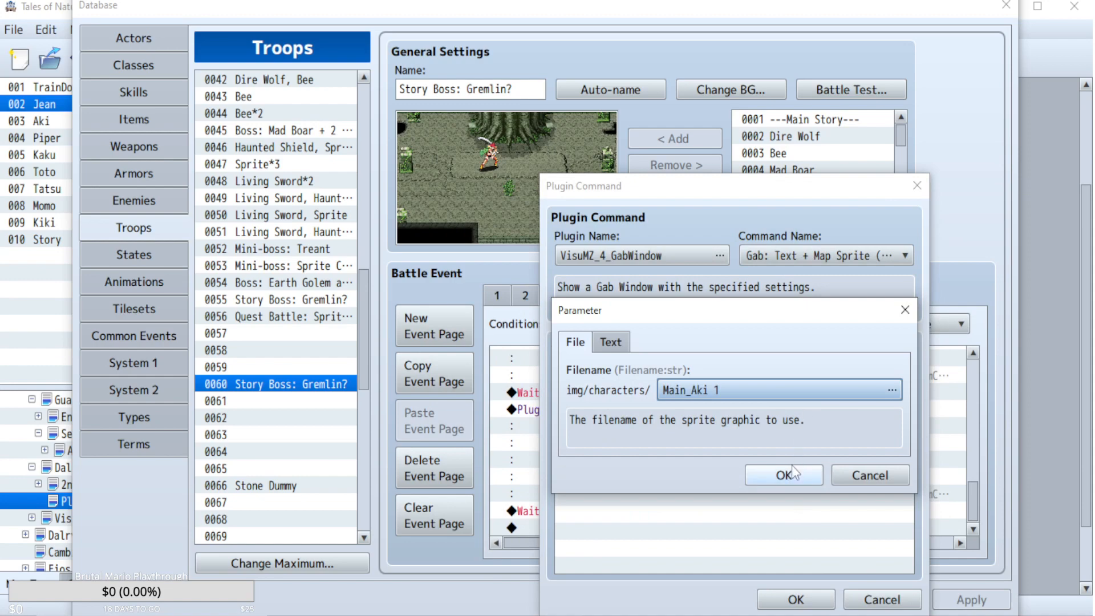
{"action": "double_click", "coordinate": [776, 398]}
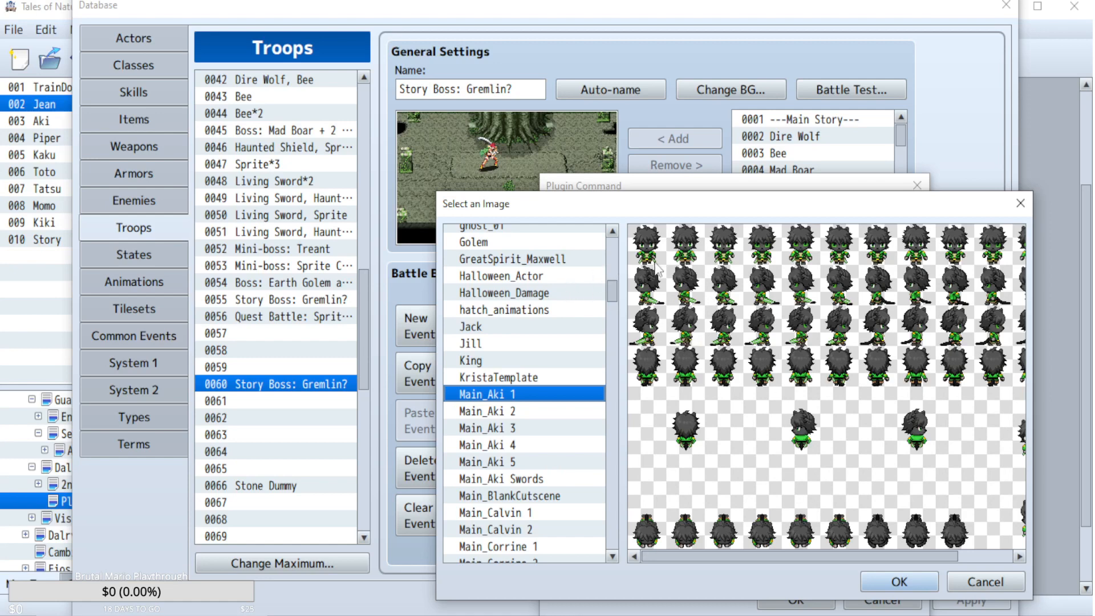
{"action": "left_click", "coordinate": [899, 582]}
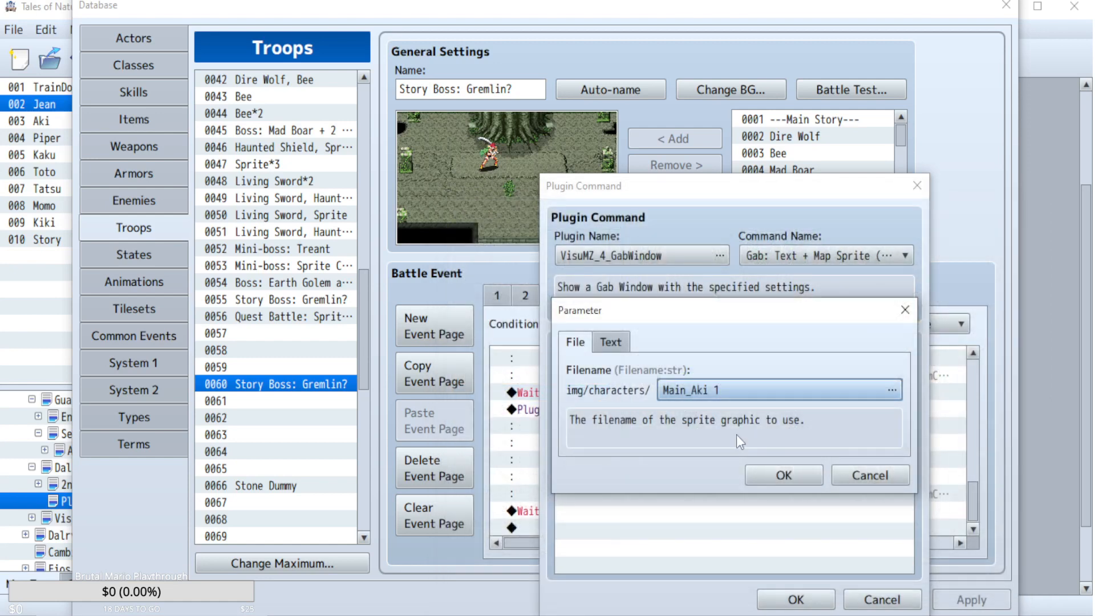
{"action": "left_click", "coordinate": [808, 471]}
{"action": "left_click", "coordinate": [796, 600]}
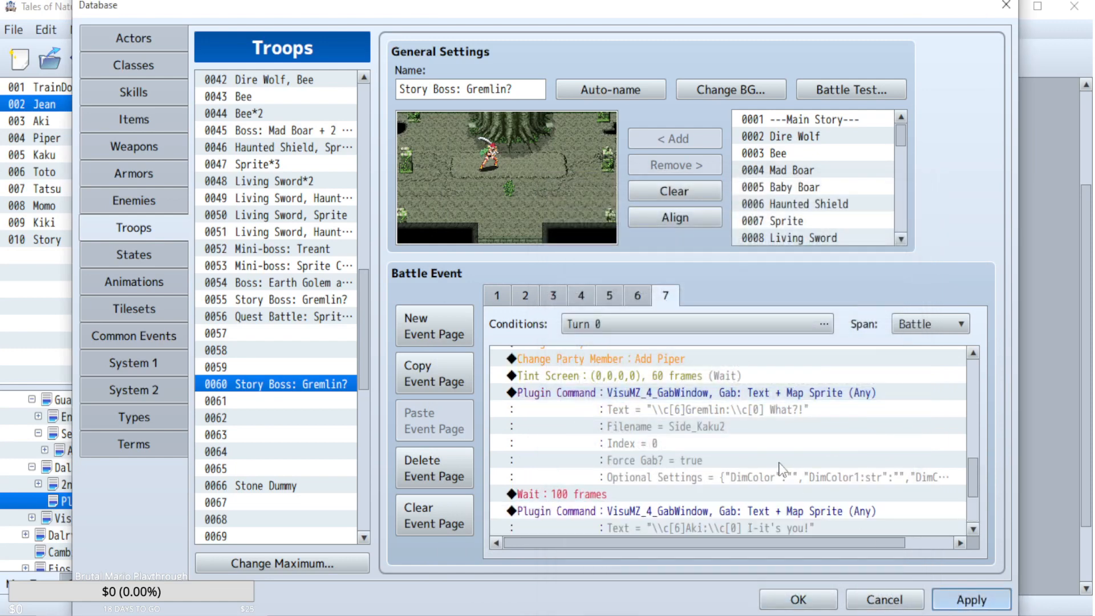
- Duplicate Aki's Gab command and its 100-frame Wait at the end of page 7
{"action": "scroll", "coordinate": [796, 472], "scroll_direction": "down", "scroll_amount": 2}
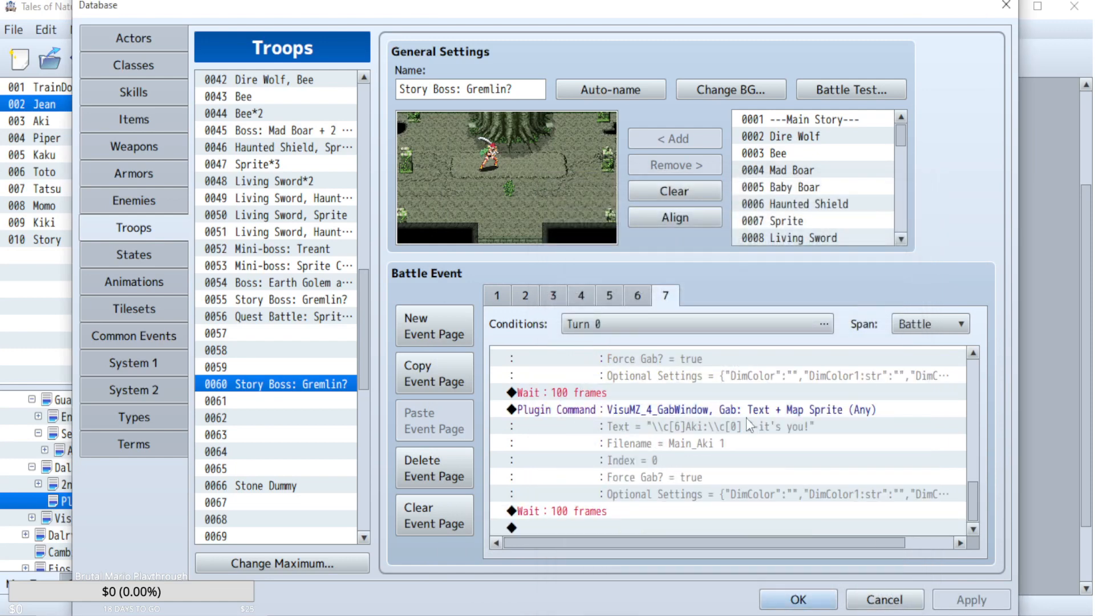
{"action": "scroll", "coordinate": [736, 429], "scroll_direction": "up", "scroll_amount": 1}
{"action": "scroll", "coordinate": [639, 431], "scroll_direction": "down", "scroll_amount": 1}
{"action": "left_click", "coordinate": [607, 495]}
{"action": "left_click_drag", "start_coordinate": [606, 495], "coordinate": [606, 514]}
{"action": "left_click", "coordinate": [601, 528]}
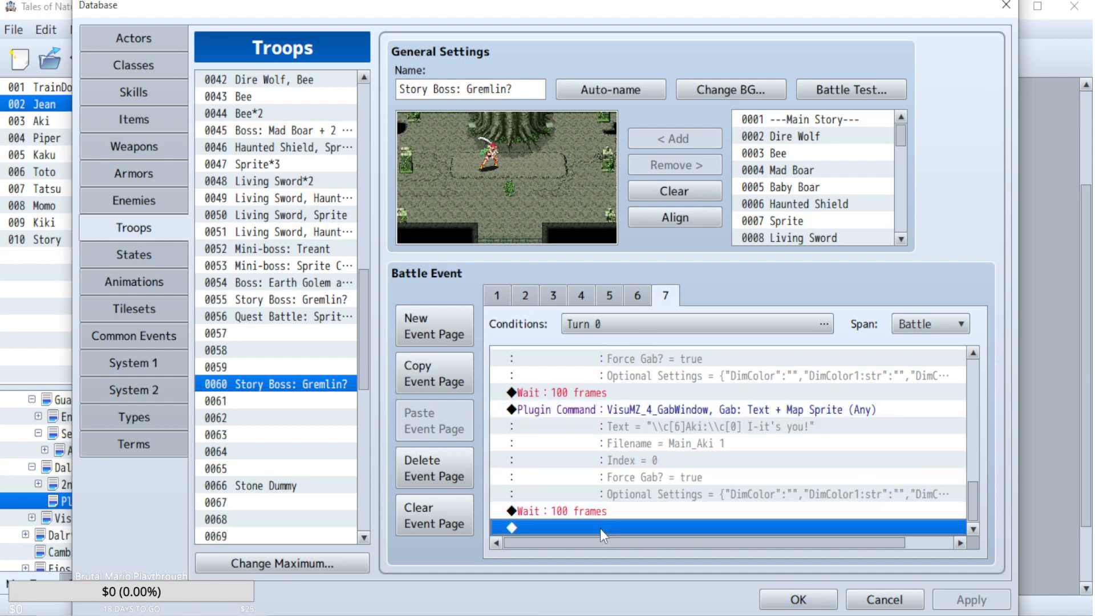
{"action": "key", "text": "ctrl+v"}
- Change the last Gab's text to "\c[6]Jean:\c[0] You did well. Leave the rest to me!"
{"action": "left_click", "coordinate": [678, 412]}
{"action": "double_click", "coordinate": [677, 412]}
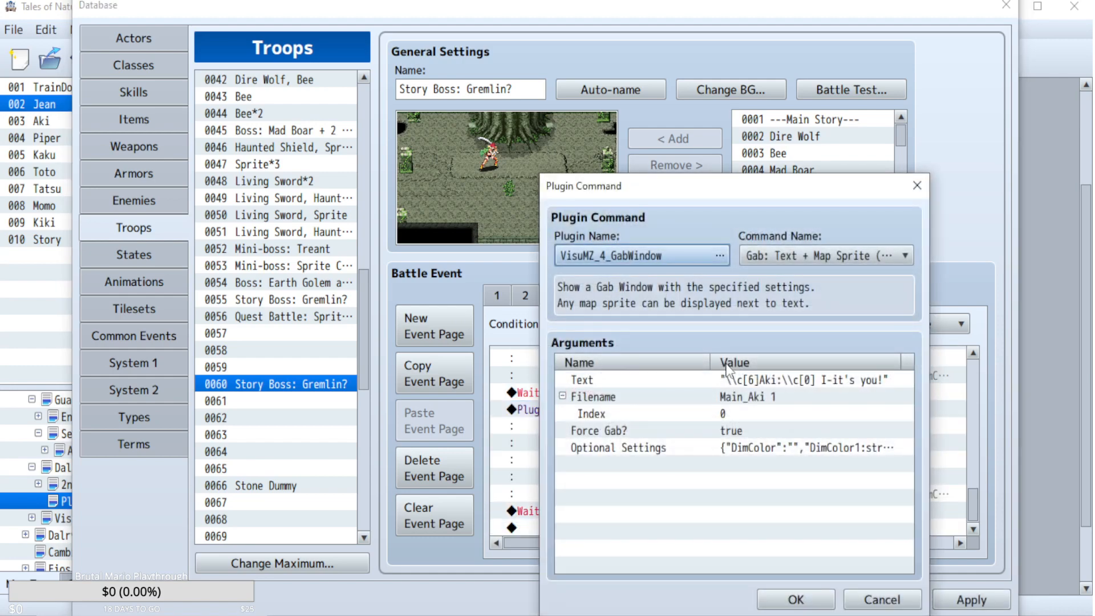
{"action": "double_click", "coordinate": [616, 381]}
{"action": "left_click_drag", "start_coordinate": [615, 327], "coordinate": [601, 328]}
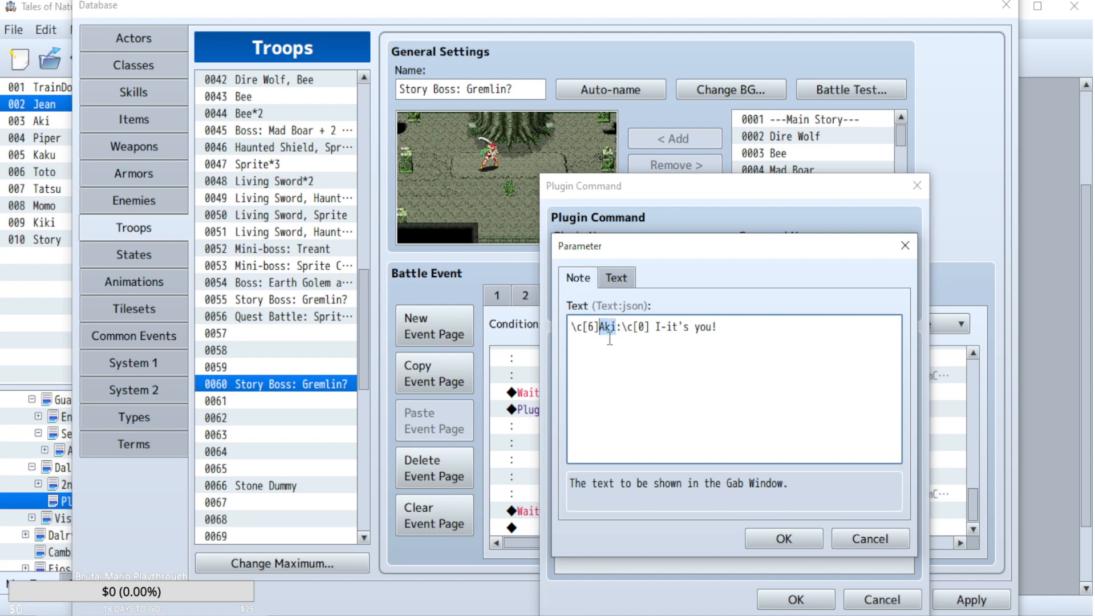
{"action": "type", "text": "Jean"}
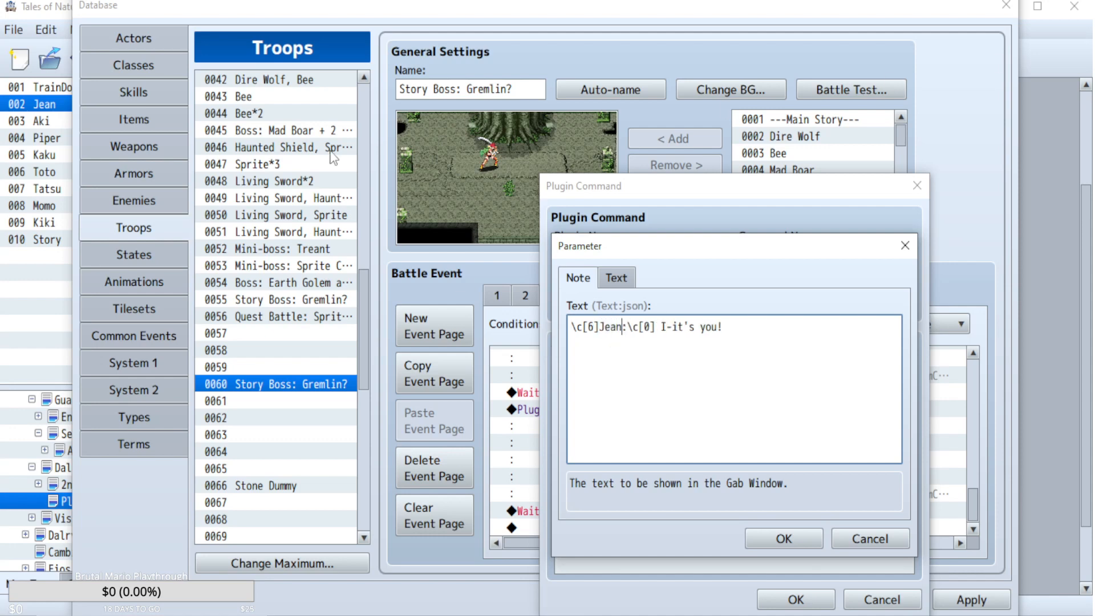
{"action": "left_click_drag", "start_coordinate": [724, 326], "coordinate": [656, 322]}
{"action": "type", "text": "You did well. Leave the rest to me"}
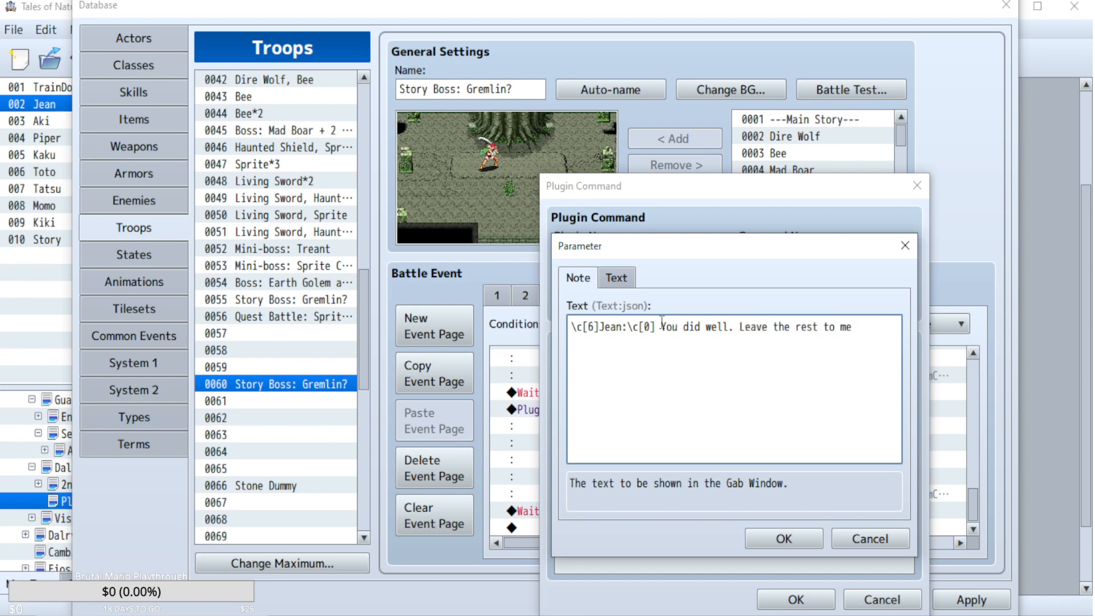
{"action": "type", "text": "!"}
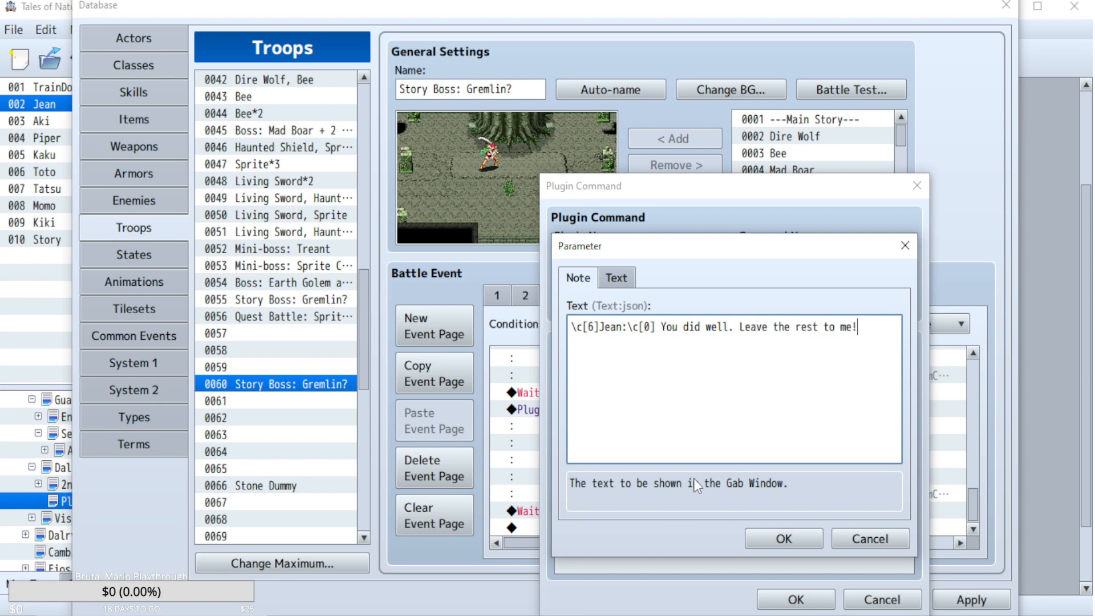
{"action": "left_click", "coordinate": [774, 543]}
- Set the sprite filename of Jean's Gab to Main_Jean 1 and apply the change
{"action": "left_click", "coordinate": [774, 398]}
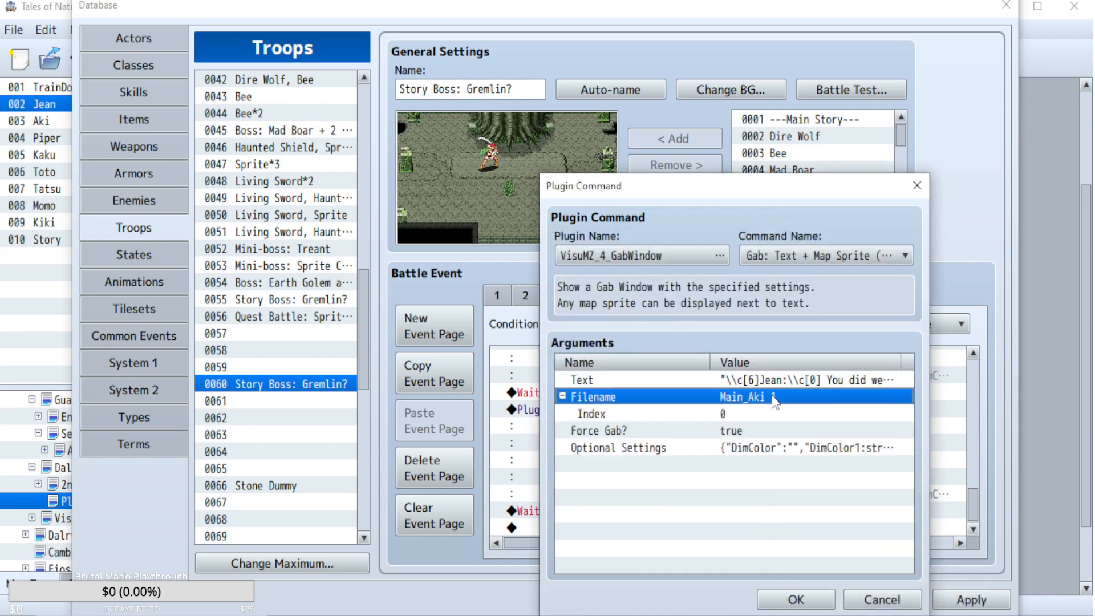
{"action": "double_click", "coordinate": [775, 398]}
{"action": "double_click", "coordinate": [782, 393]}
{"action": "scroll", "coordinate": [577, 399], "scroll_direction": "down", "scroll_amount": 3}
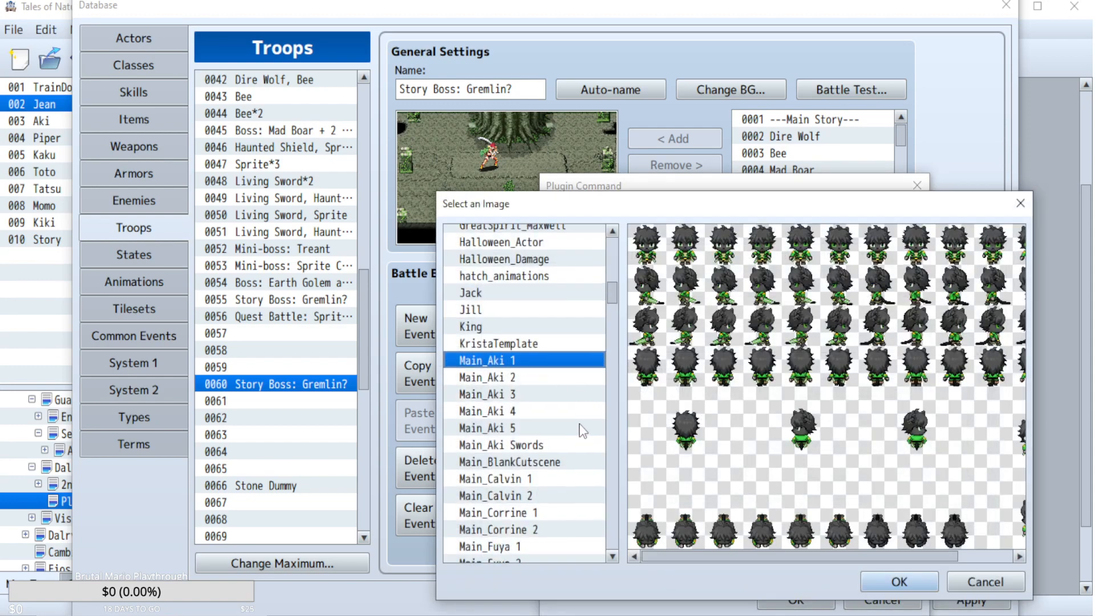
{"action": "left_click", "coordinate": [519, 428]}
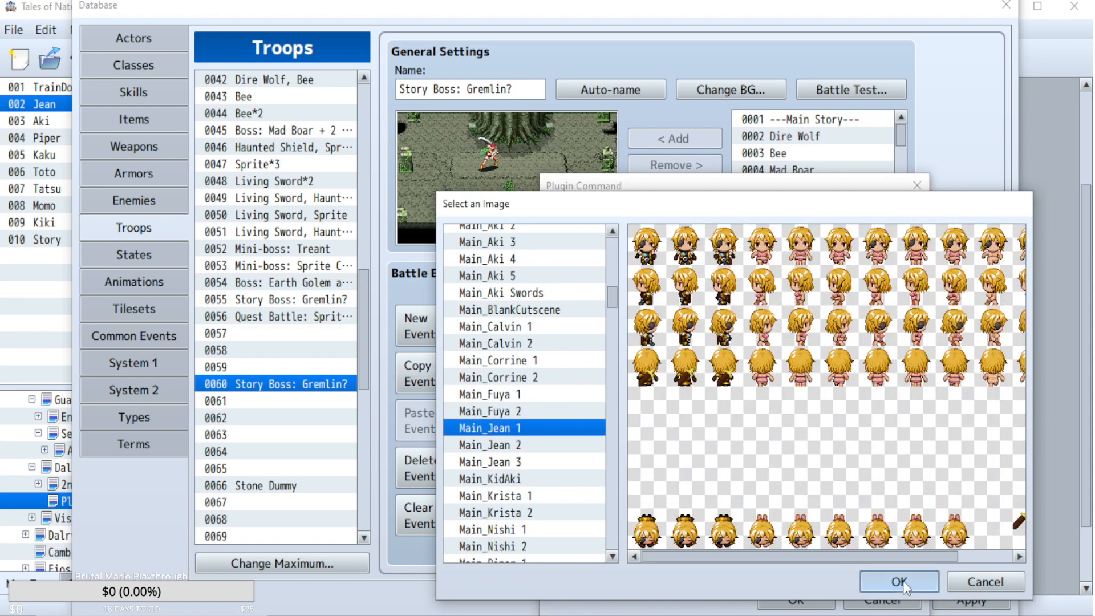
{"action": "left_click", "coordinate": [900, 581]}
{"action": "left_click", "coordinate": [784, 475]}
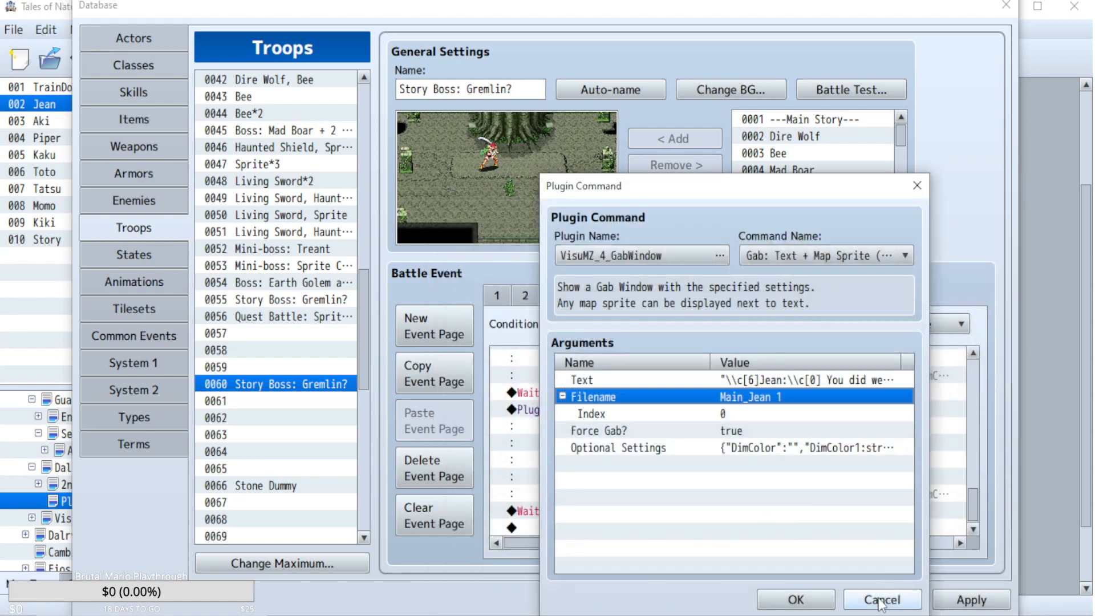
{"action": "left_click", "coordinate": [796, 599]}
{"action": "left_click", "coordinate": [971, 598]}
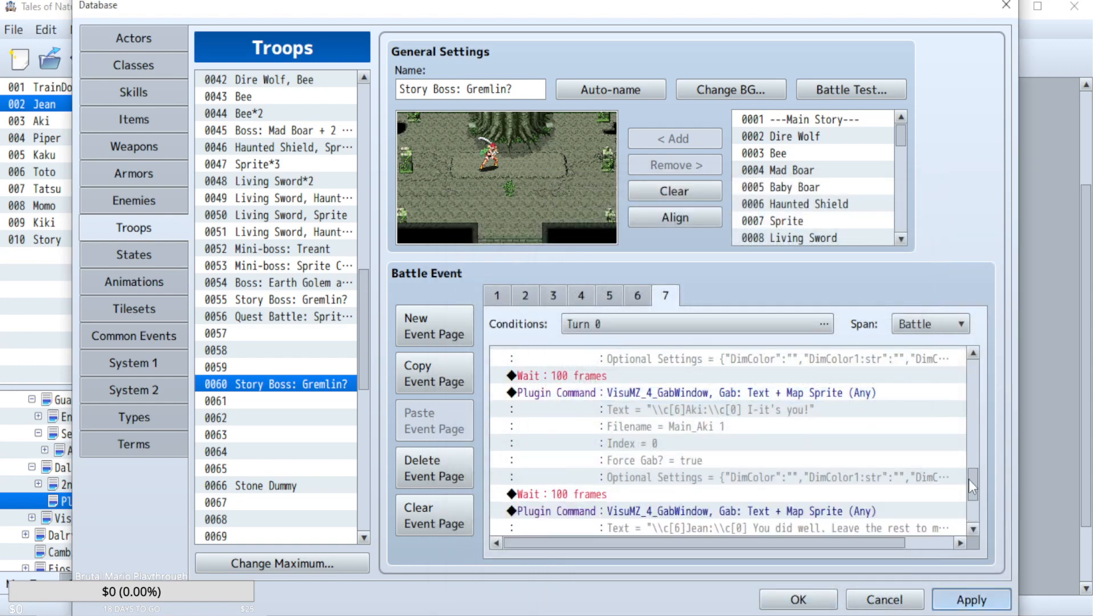
- Set the Wait after Jean's Gab to 235 frames and apply the change
{"action": "left_click_drag", "start_coordinate": [972, 480], "coordinate": [976, 505]}
{"action": "double_click", "coordinate": [659, 510]}
{"action": "type", "text": "235"}
{"action": "left_click", "coordinate": [689, 479]}
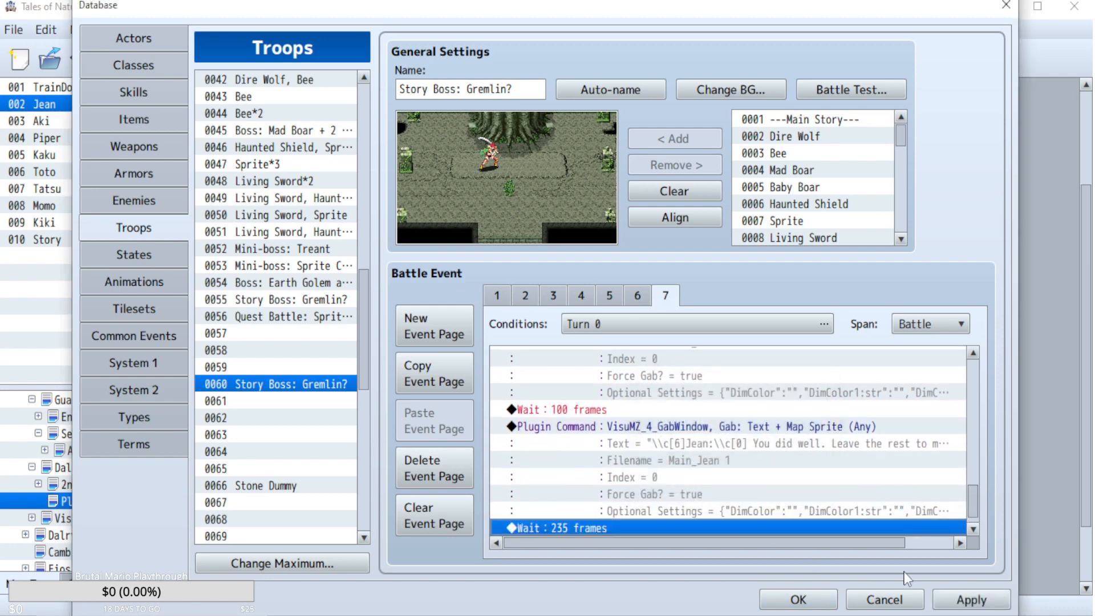
{"action": "left_click", "coordinate": [963, 602]}
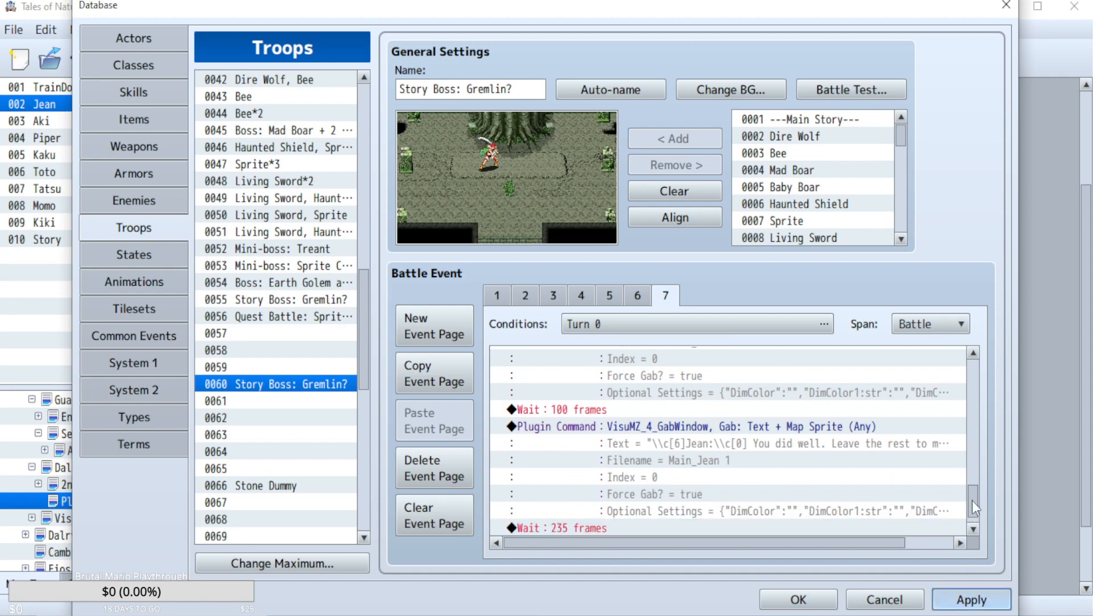
- Add a Fadeout Screen command after the 235-frame Wait, and insert a 1-second Fadeout BGM just before it
{"action": "scroll", "coordinate": [974, 495], "scroll_direction": "down", "scroll_amount": 1}
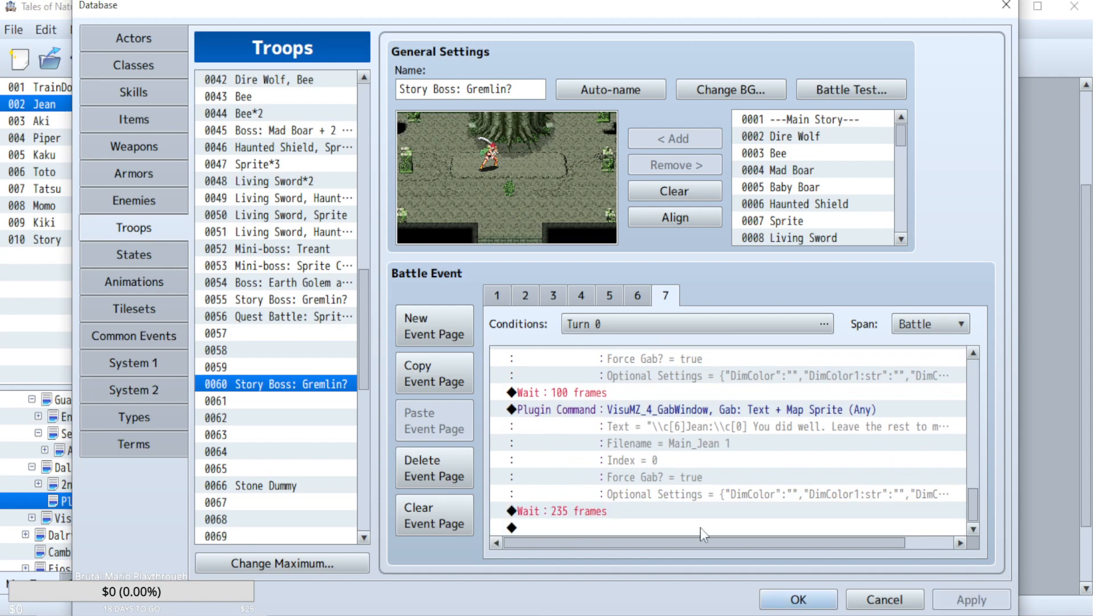
{"action": "double_click", "coordinate": [639, 528]}
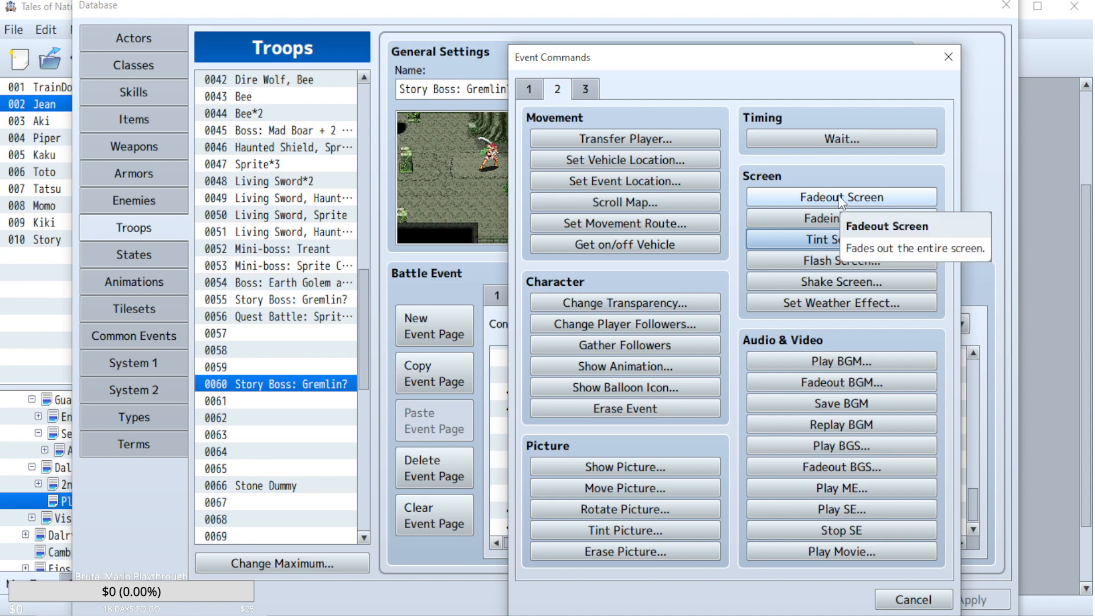
{"action": "left_click", "coordinate": [841, 198]}
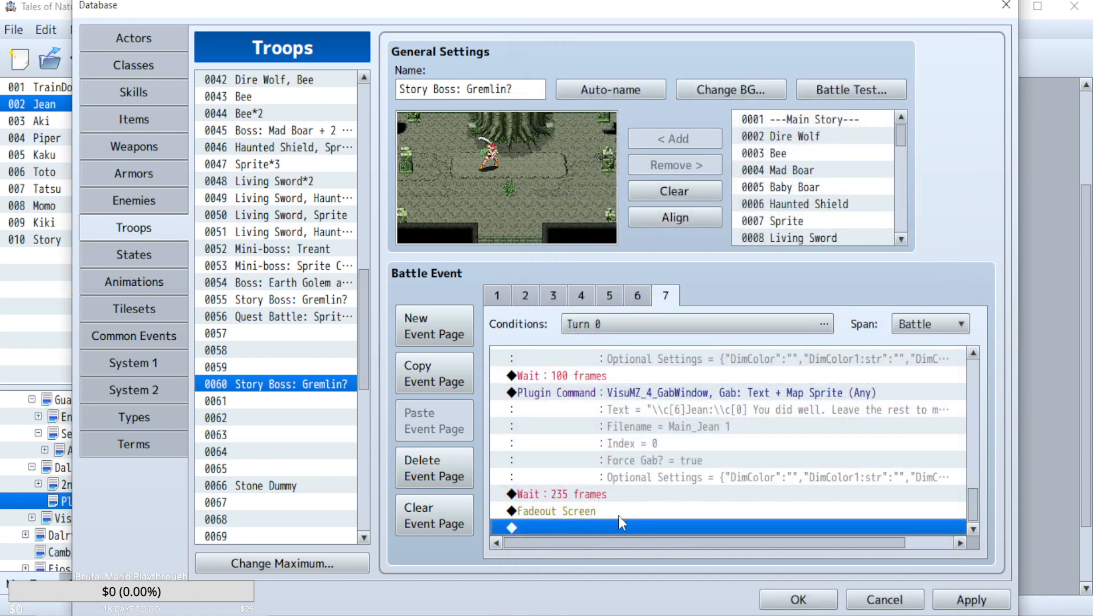
{"action": "double_click", "coordinate": [590, 513]}
{"action": "left_click", "coordinate": [827, 383]}
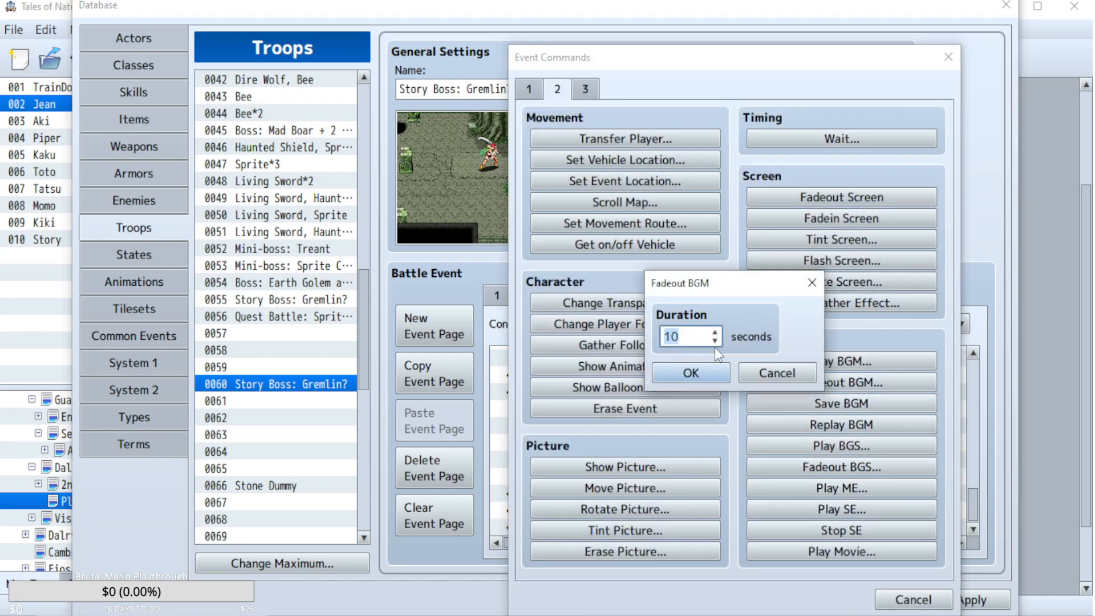
{"action": "double_click", "coordinate": [684, 340]}
{"action": "type", "text": "3"}
{"action": "key", "text": "BackSpace"}
{"action": "type", "text": "1"}
{"action": "left_click", "coordinate": [683, 371]}
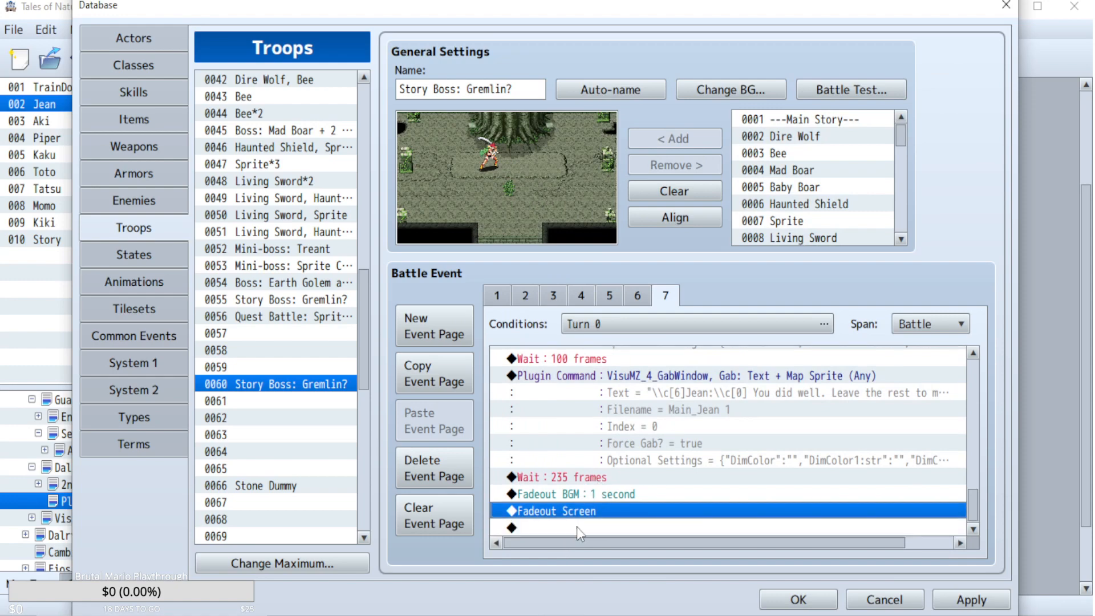
- Add a Change Party Member command that removes Jean from the party after the Fadeout Screen
{"action": "double_click", "coordinate": [576, 526]}
{"action": "left_click", "coordinate": [579, 92]}
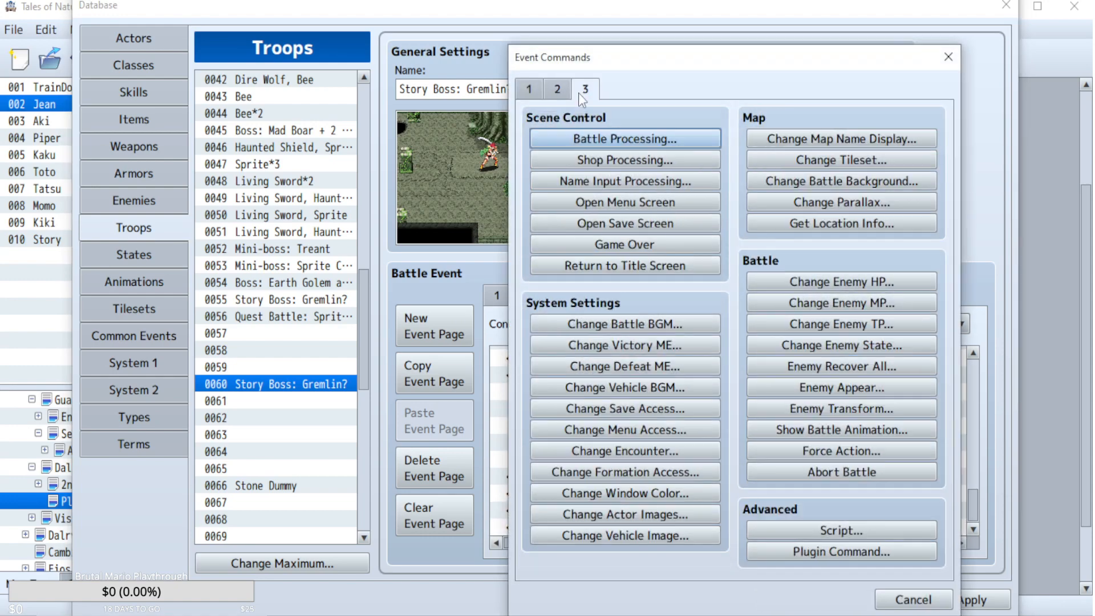
{"action": "left_click", "coordinate": [557, 89]}
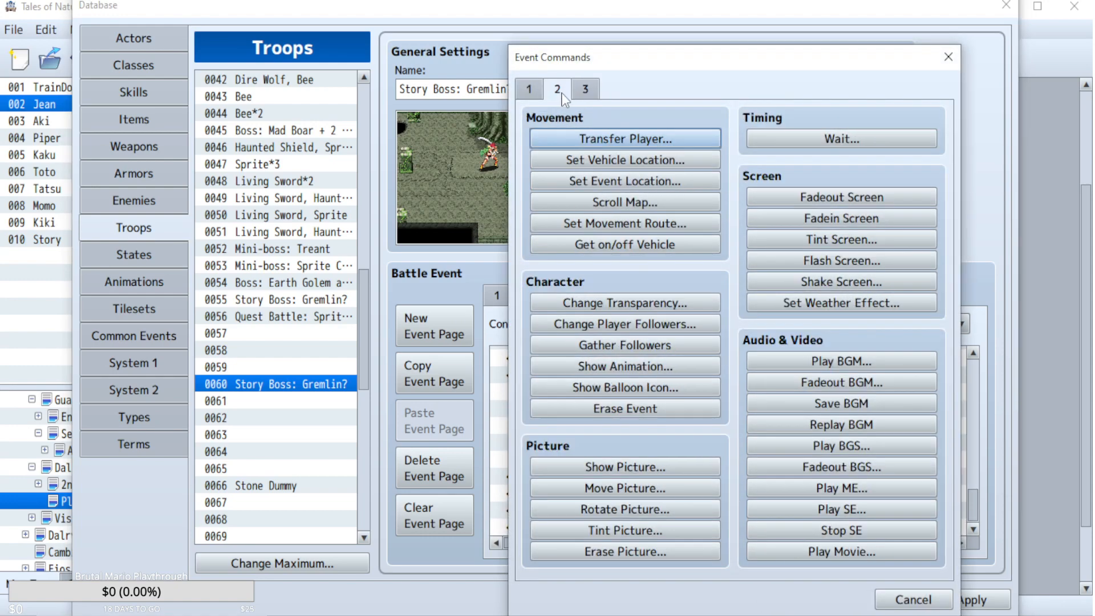
{"action": "left_click", "coordinate": [529, 90]}
{"action": "left_click", "coordinate": [842, 223]}
{"action": "left_click", "coordinate": [756, 302]}
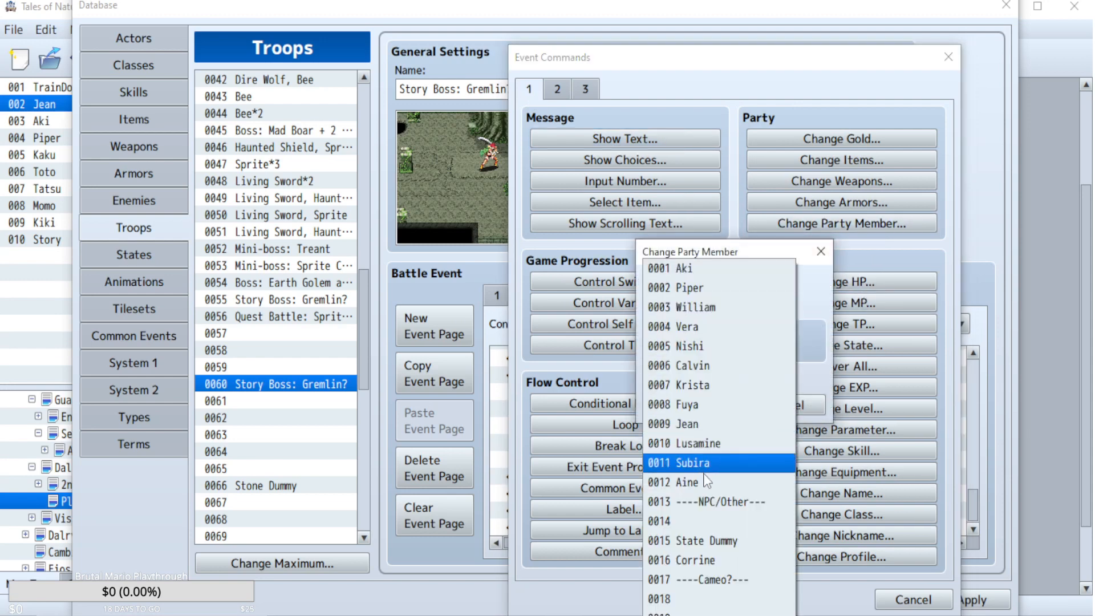
{"action": "left_click", "coordinate": [685, 424]}
{"action": "left_click", "coordinate": [746, 349]}
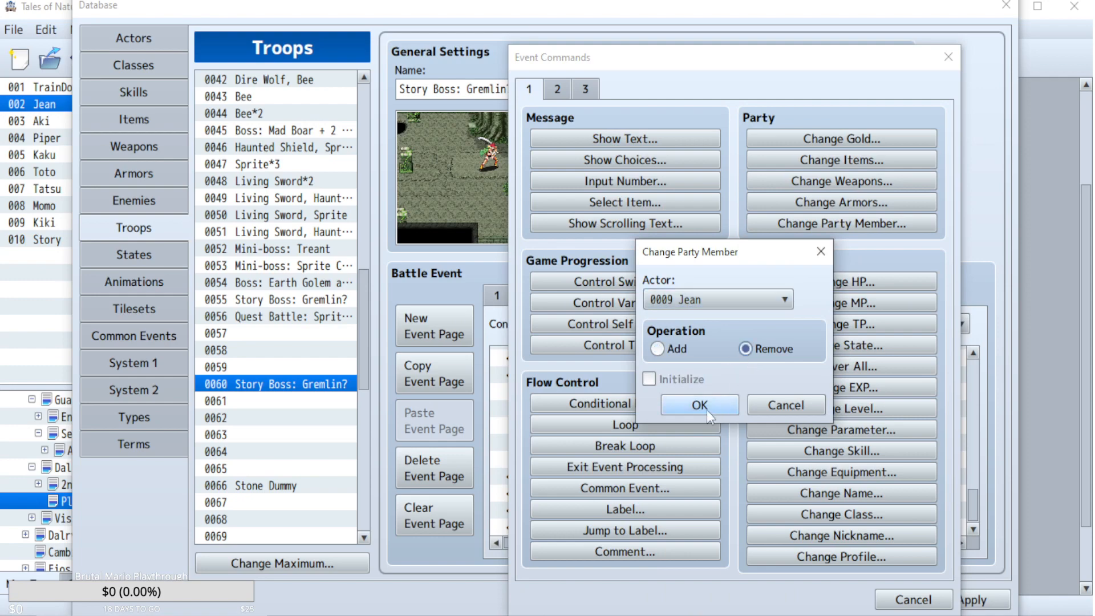
{"action": "left_click", "coordinate": [701, 406]}
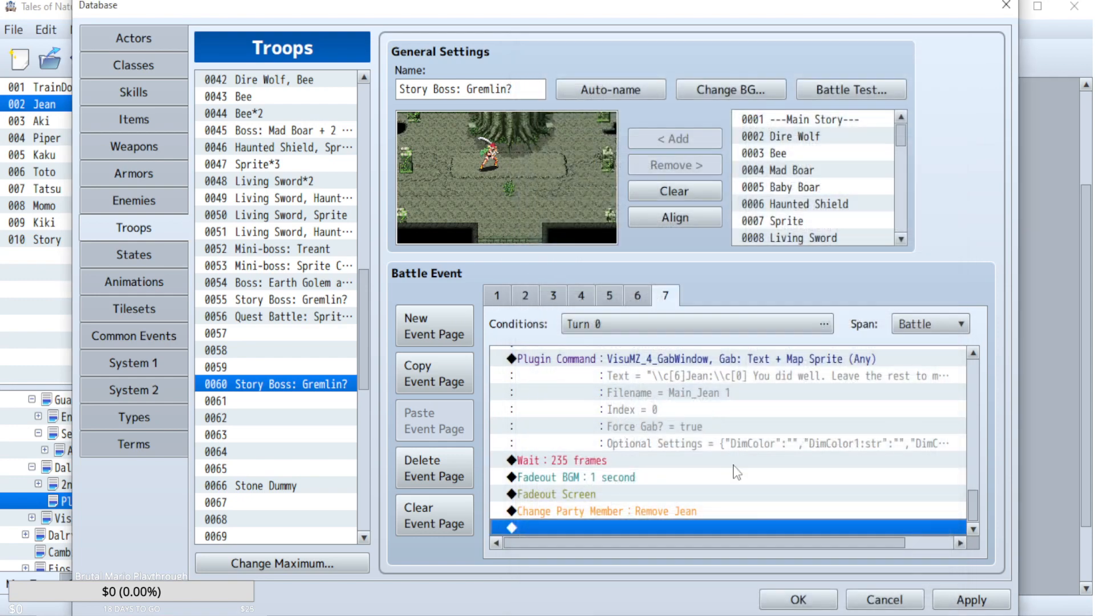
- Add Erase Picture commands for pictures #1 and #2 after the command removing Jean
{"action": "mouse_move", "coordinate": [973, 510]}
{"action": "left_mouse_down"}
{"action": "mouse_move", "coordinate": [968, 364]}
{"action": "mouse_move", "coordinate": [974, 513]}
{"action": "left_mouse_up"}
{"action": "double_click", "coordinate": [590, 530]}
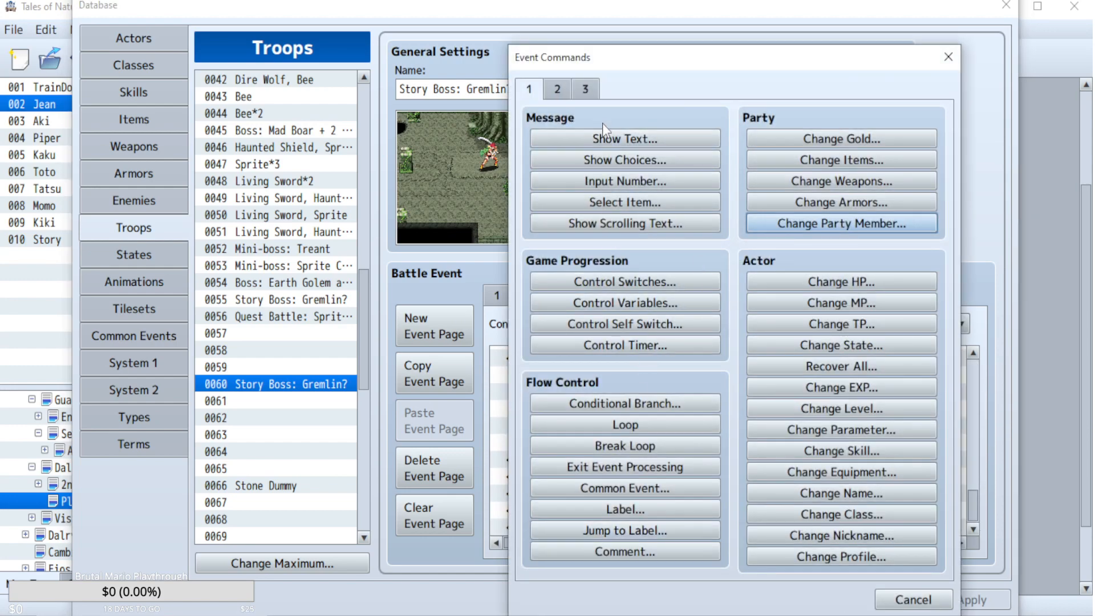
{"action": "left_click", "coordinate": [583, 90]}
{"action": "left_click", "coordinate": [557, 91]}
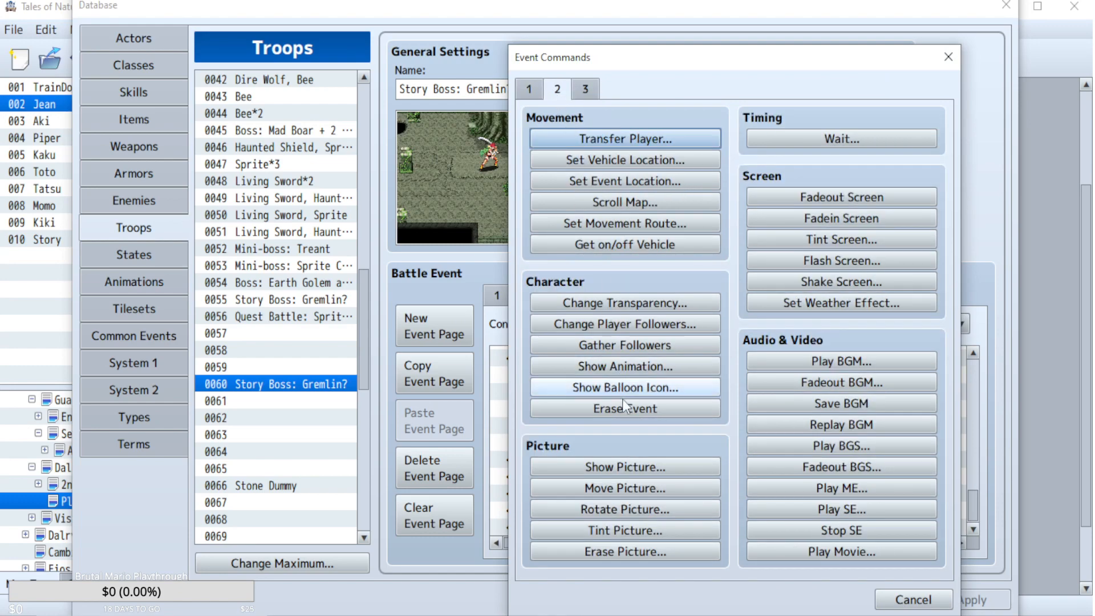
{"action": "left_click", "coordinate": [635, 550]}
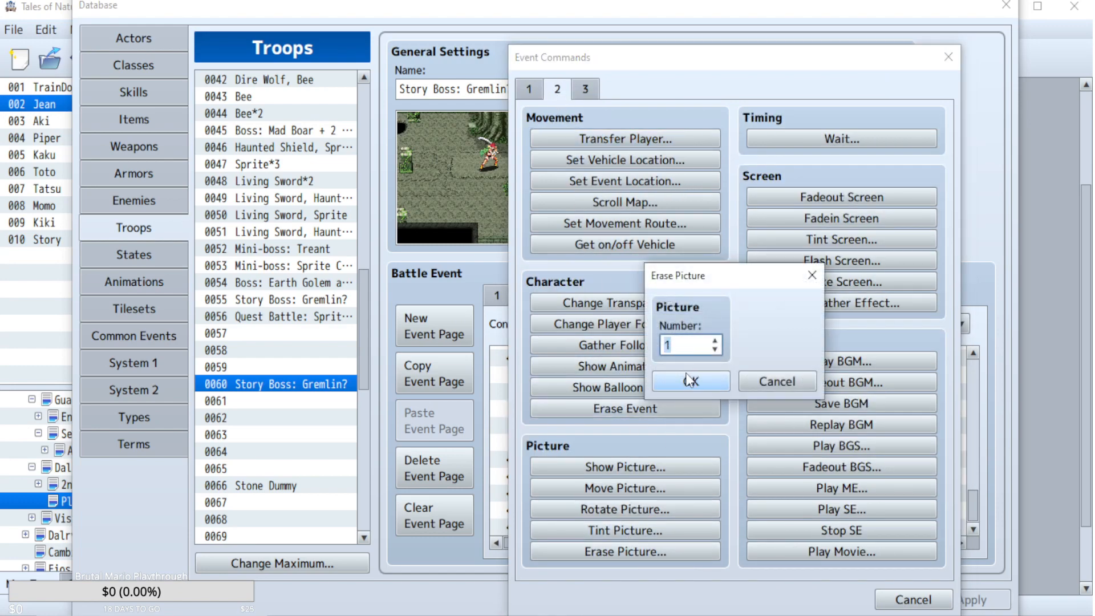
{"action": "left_click", "coordinate": [688, 379]}
{"action": "double_click", "coordinate": [617, 527]}
{"action": "left_click", "coordinate": [634, 551]}
{"action": "type", "text": "3"}
{"action": "left_click", "coordinate": [687, 385]}
{"action": "double_click", "coordinate": [561, 526]}
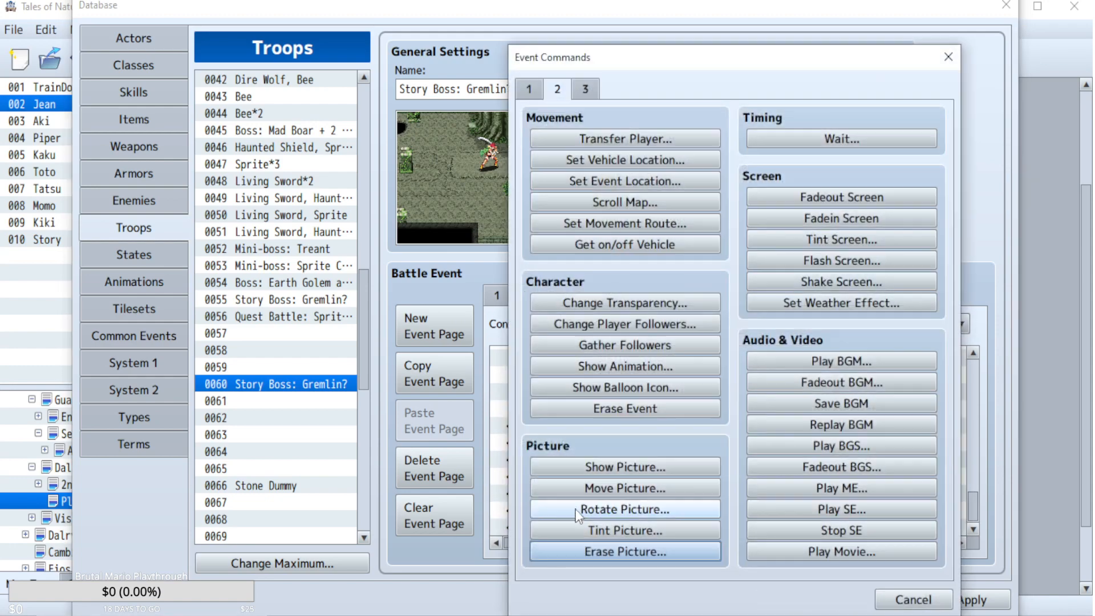
{"action": "left_click", "coordinate": [627, 551]}
{"action": "type", "text": "2"}
{"action": "left_click", "coordinate": [677, 486]}
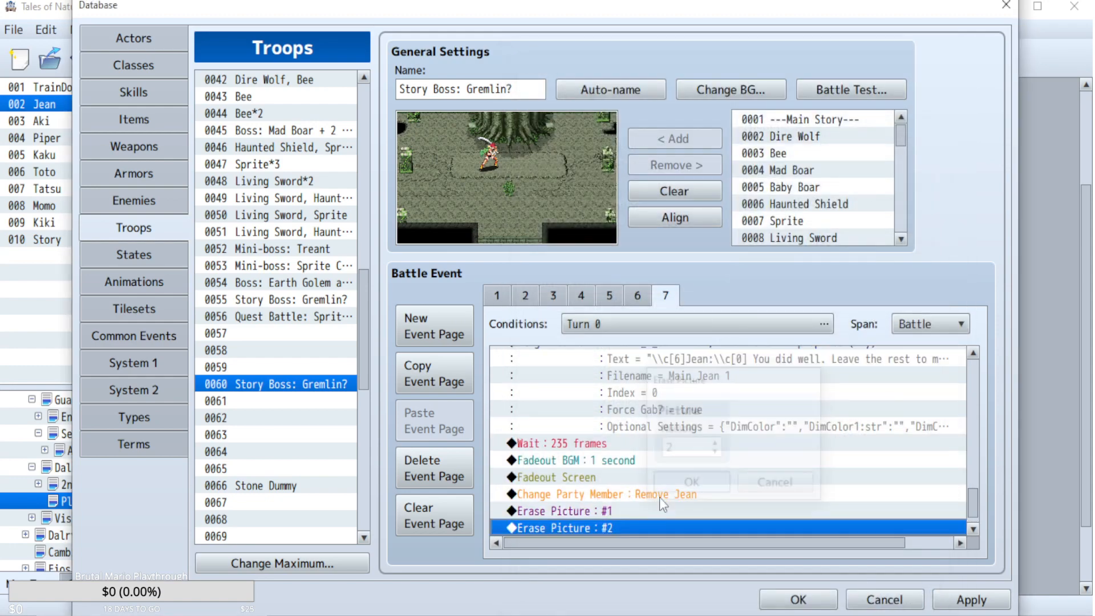
- End the event page with a 60-frame Wait followed by Abort Battle, and apply the change
{"action": "double_click", "coordinate": [603, 526]}
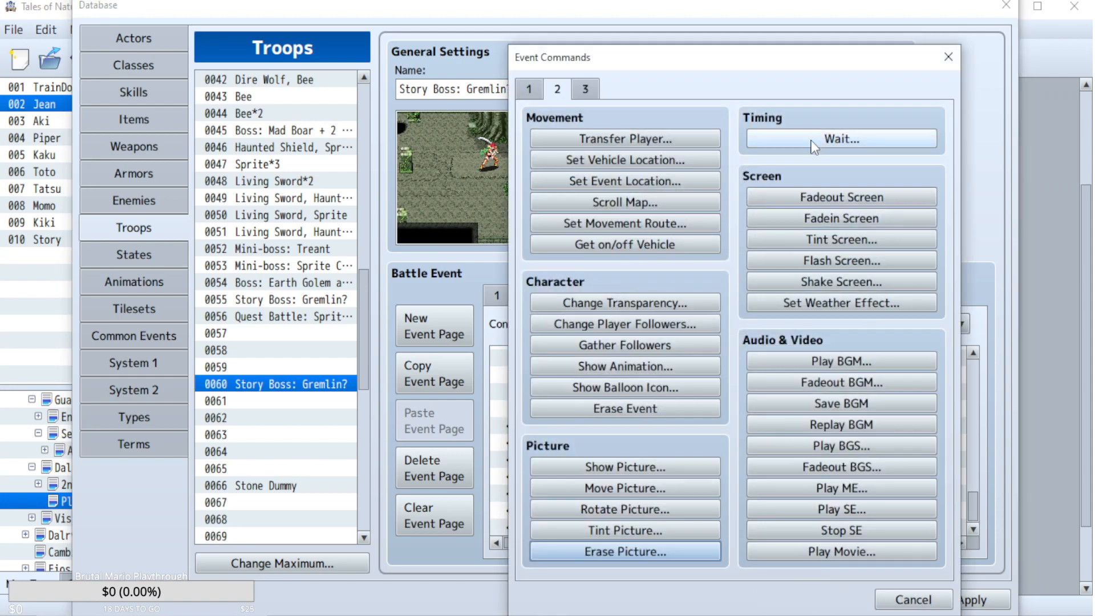
{"action": "left_click", "coordinate": [842, 139]}
{"action": "left_click", "coordinate": [678, 381]}
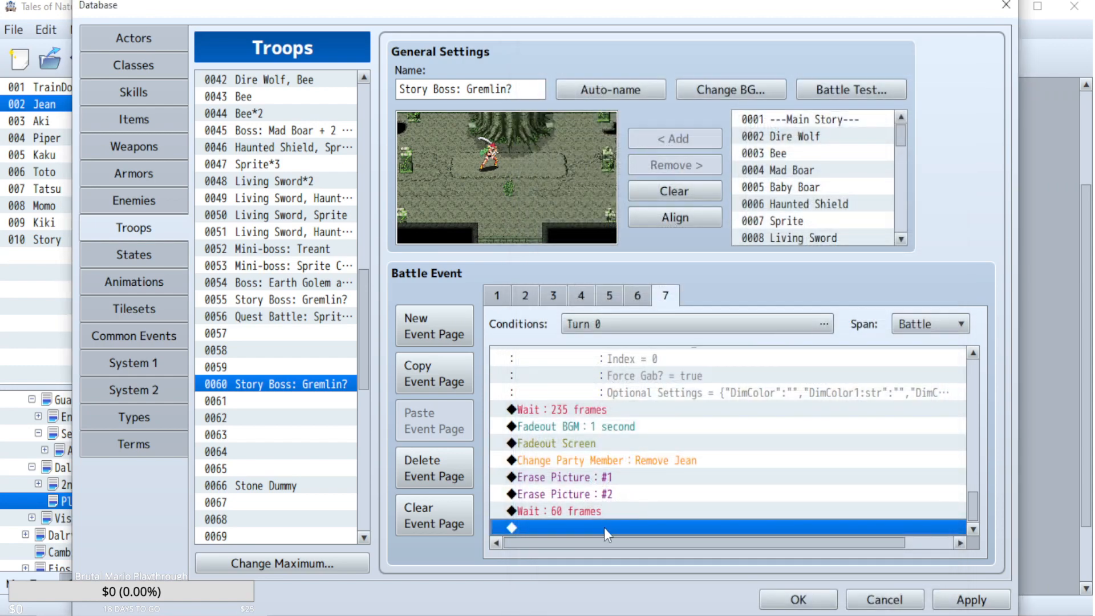
{"action": "double_click", "coordinate": [604, 529]}
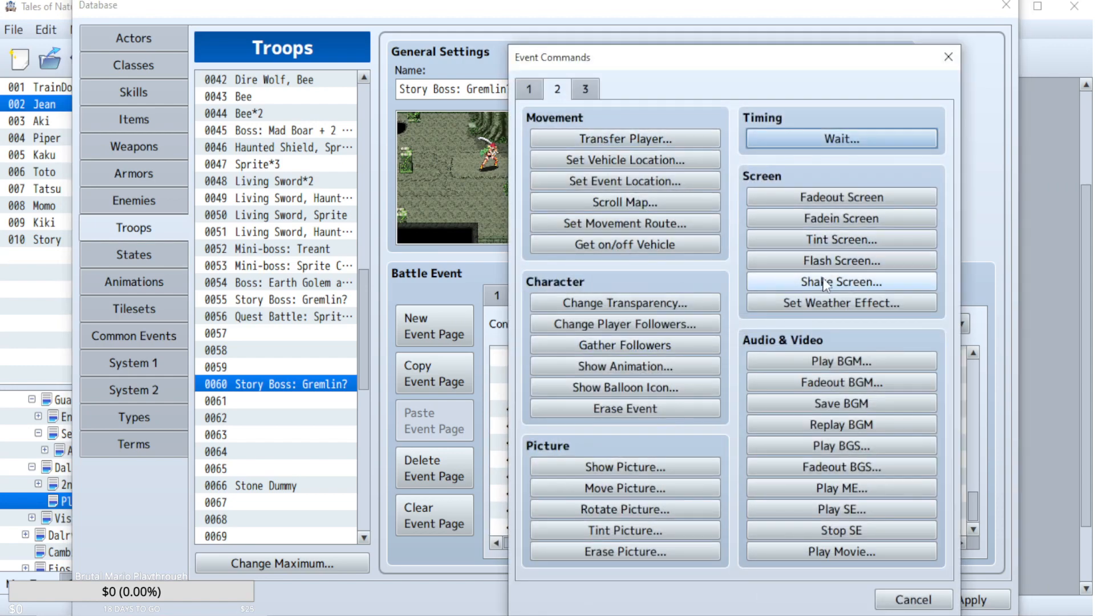
{"action": "left_click", "coordinate": [584, 87]}
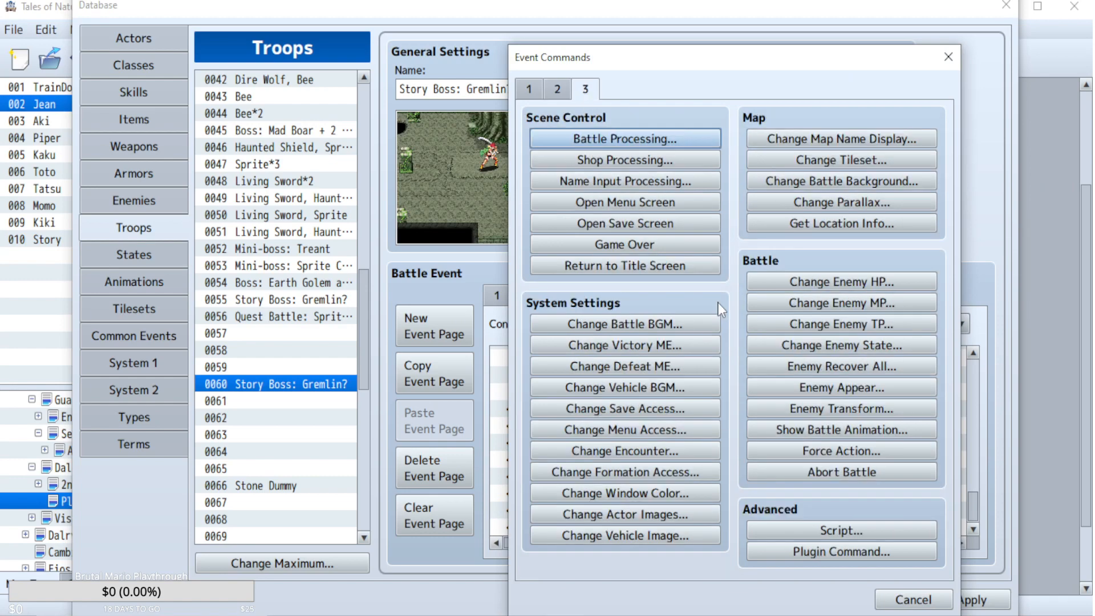
{"action": "left_click", "coordinate": [850, 471]}
{"action": "left_click", "coordinate": [973, 602]}
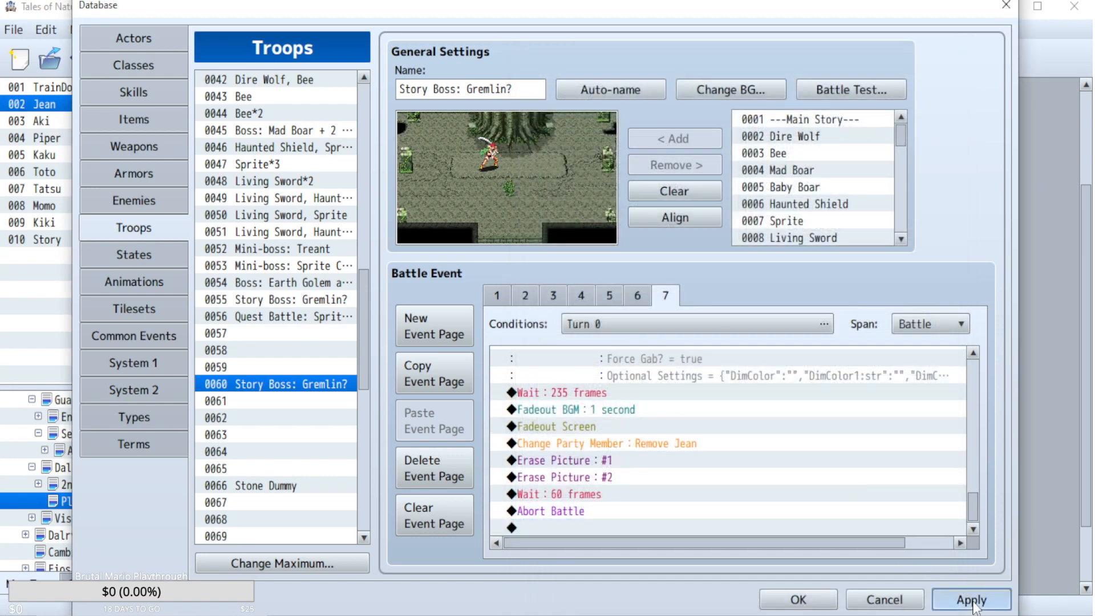
- Run a battle test of the Gremlin troop to check the closing sequence
{"action": "left_click", "coordinate": [848, 91]}
{"action": "left_click", "coordinate": [607, 454]}
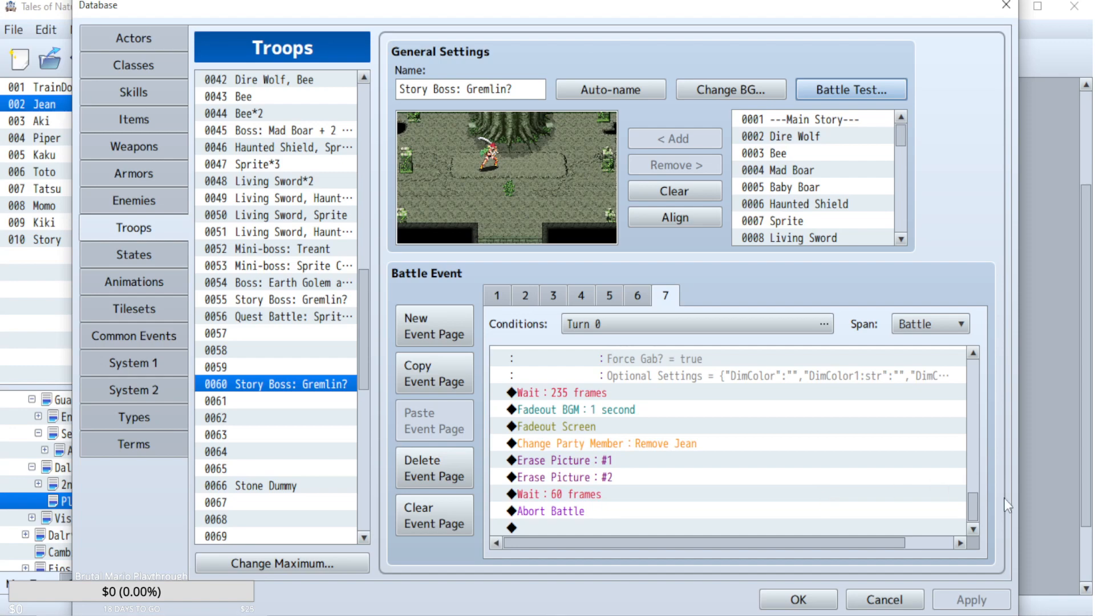
- Copy the BTLOG: UI Show/Hide plugin command from the start of event page 7
{"action": "left_click_drag", "start_coordinate": [971, 502], "coordinate": [953, 351]}
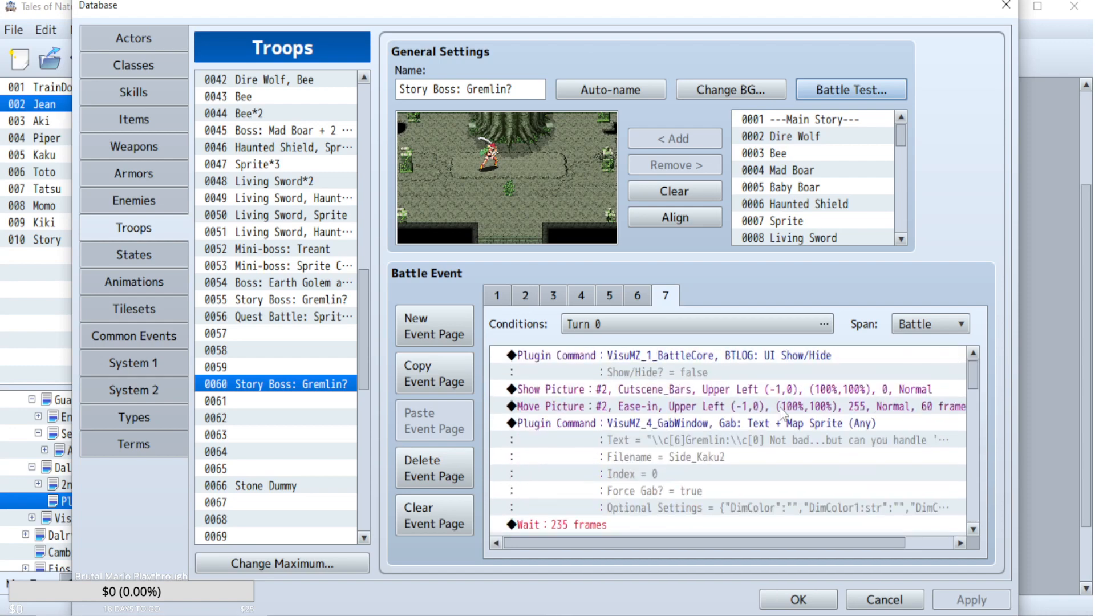
{"action": "left_click", "coordinate": [771, 358]}
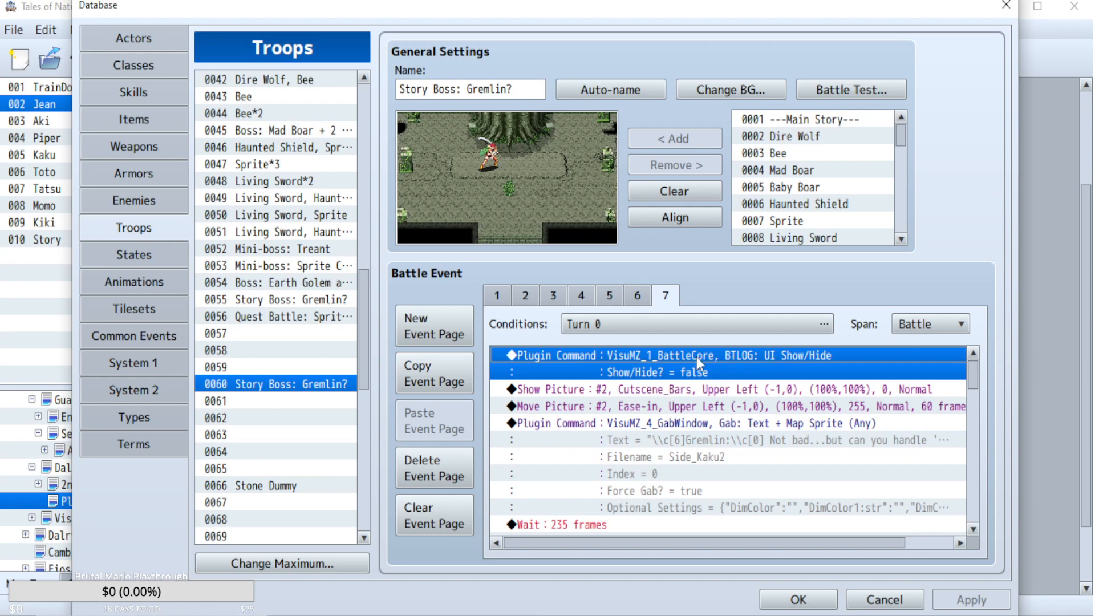
{"action": "left_click_drag", "start_coordinate": [973, 383], "coordinate": [964, 520]}
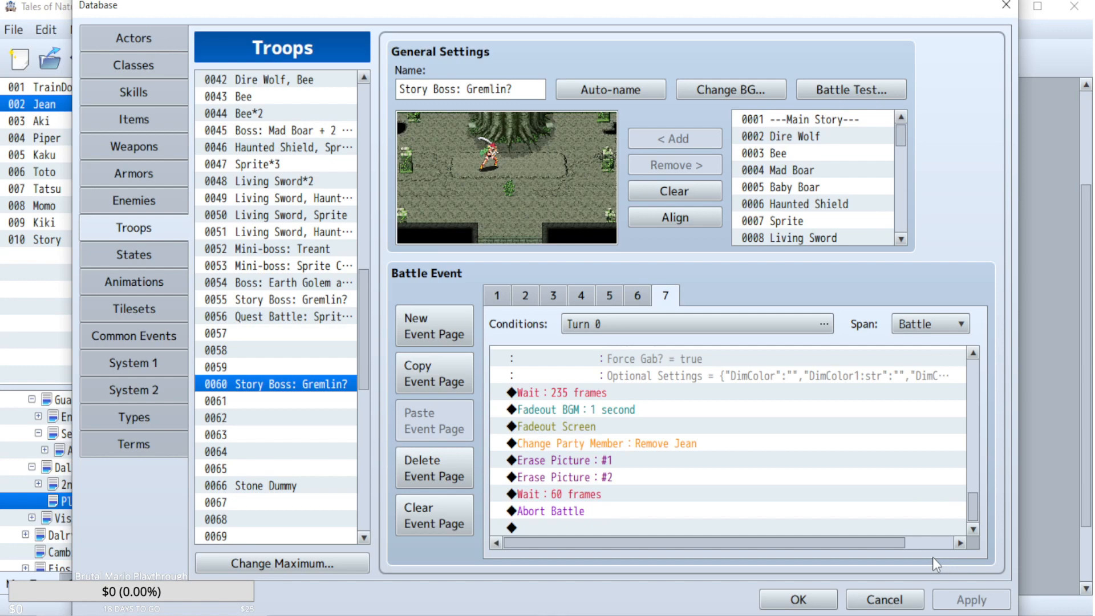
{"action": "double_click", "coordinate": [608, 513]}
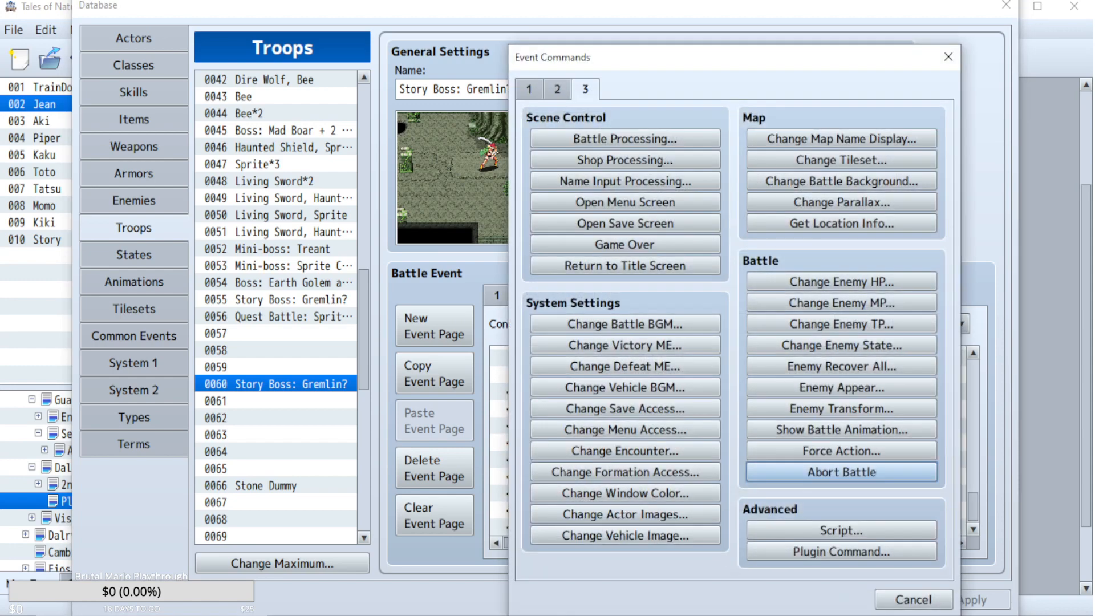
{"action": "left_click", "coordinate": [558, 89]}
{"action": "left_click", "coordinate": [913, 598]}
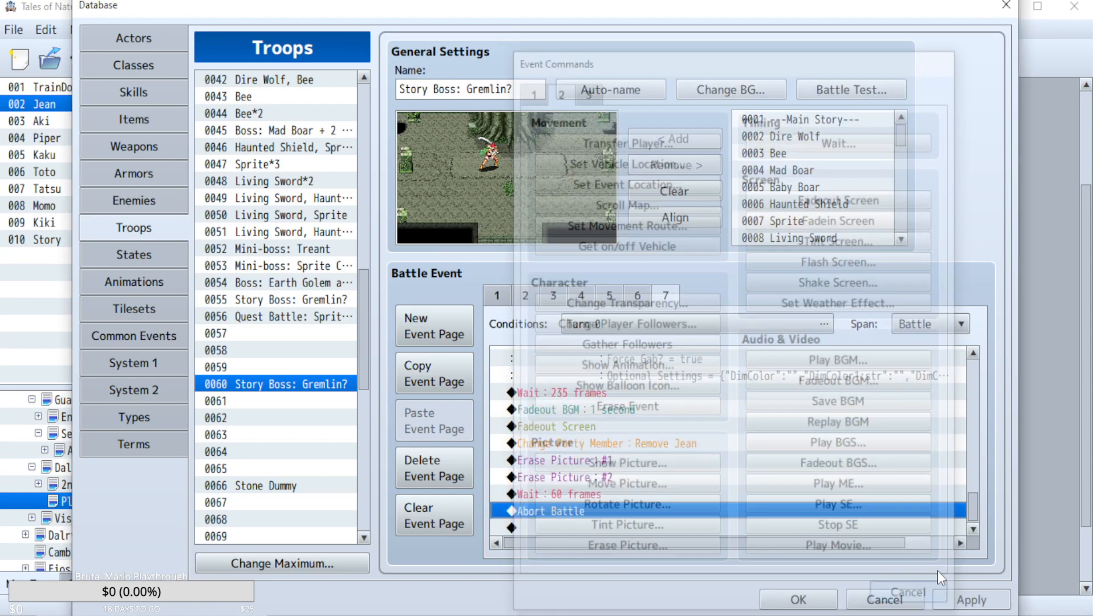
- Paste the copied UI Show/Hide plugin command just before Abort Battle
{"action": "mouse_move", "coordinate": [972, 511]}
{"action": "left_mouse_down"}
{"action": "mouse_move", "coordinate": [972, 365]}
{"action": "mouse_move", "coordinate": [970, 544]}
{"action": "left_mouse_up"}
{"action": "left_click", "coordinate": [894, 370]}
{"action": "left_click", "coordinate": [580, 515]}
{"action": "key", "text": "ctrl+v"}
- Set the pasted UI Show/Hide command to Show (true) and apply the change
{"action": "double_click", "coordinate": [624, 495]}
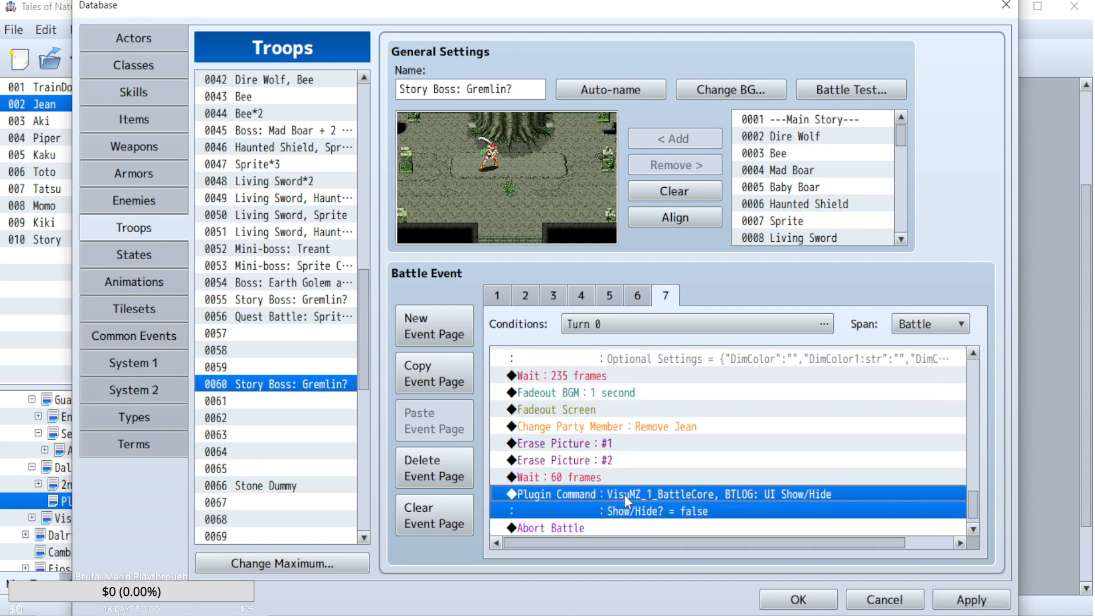
{"action": "double_click", "coordinate": [617, 380]}
{"action": "left_click", "coordinate": [707, 455]}
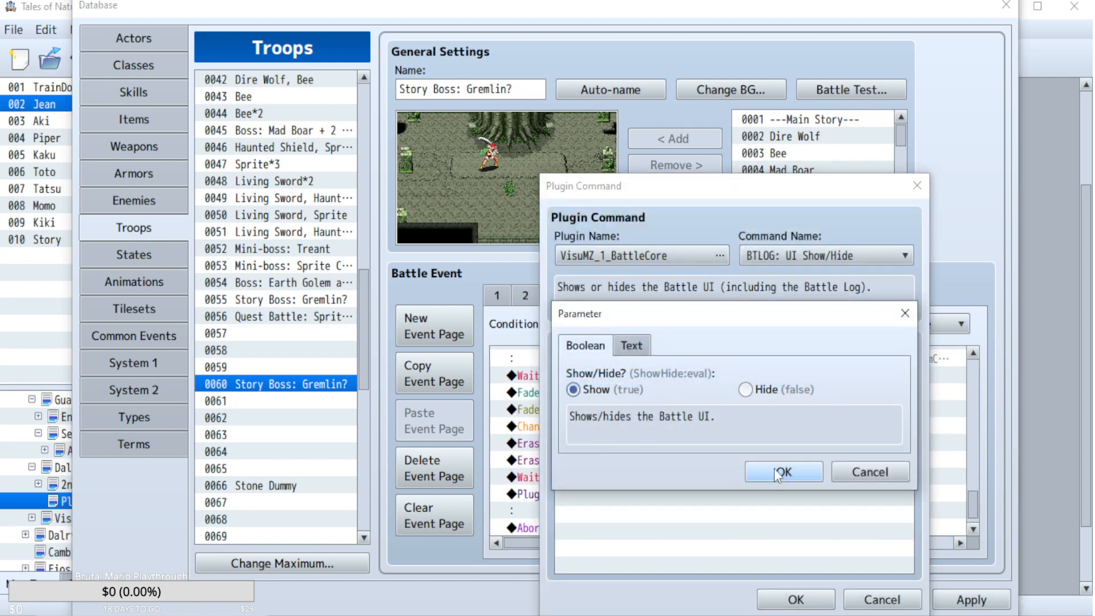
{"action": "left_click", "coordinate": [781, 471]}
{"action": "left_click", "coordinate": [802, 606]}
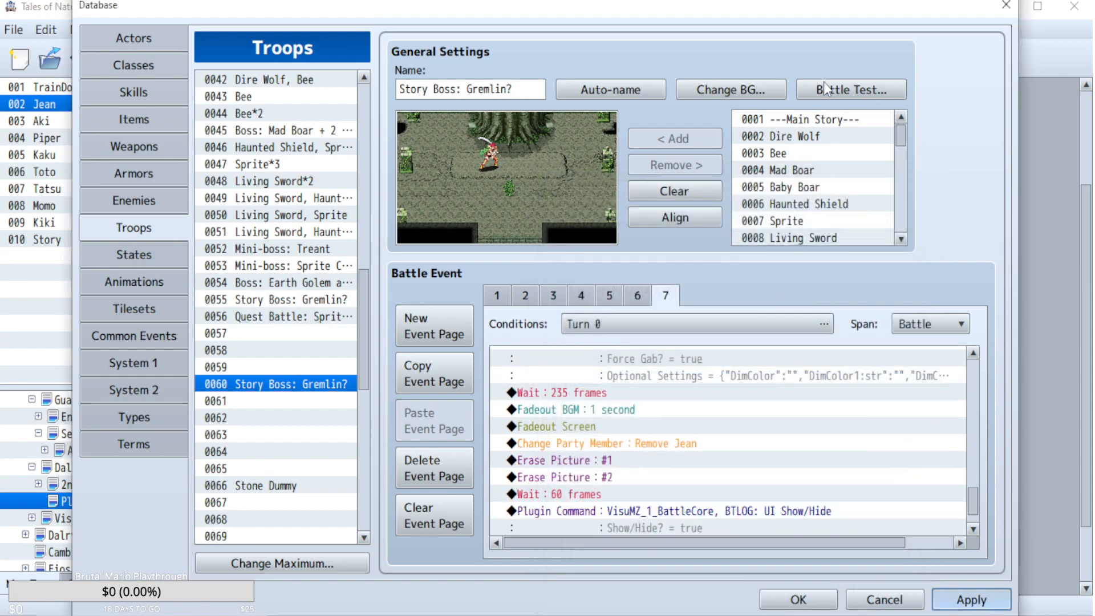
- Battle test the Gremlin troop again, playing through the Gab dialogue to the end of the battle
{"action": "left_click", "coordinate": [851, 90]}
{"action": "left_click", "coordinate": [623, 451]}
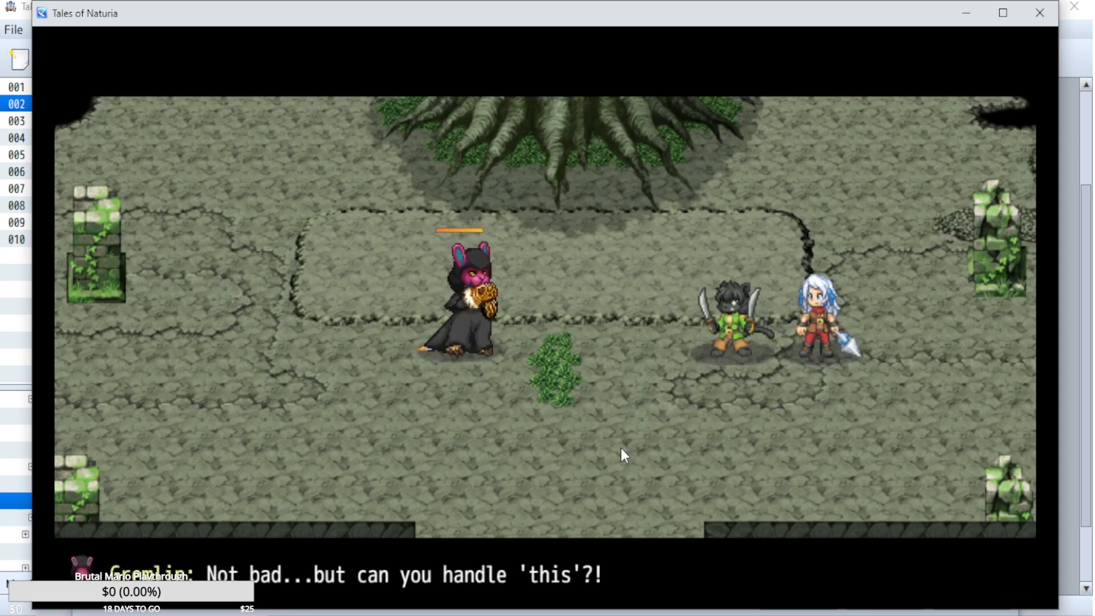
{"action": "key", "text": "Return"}
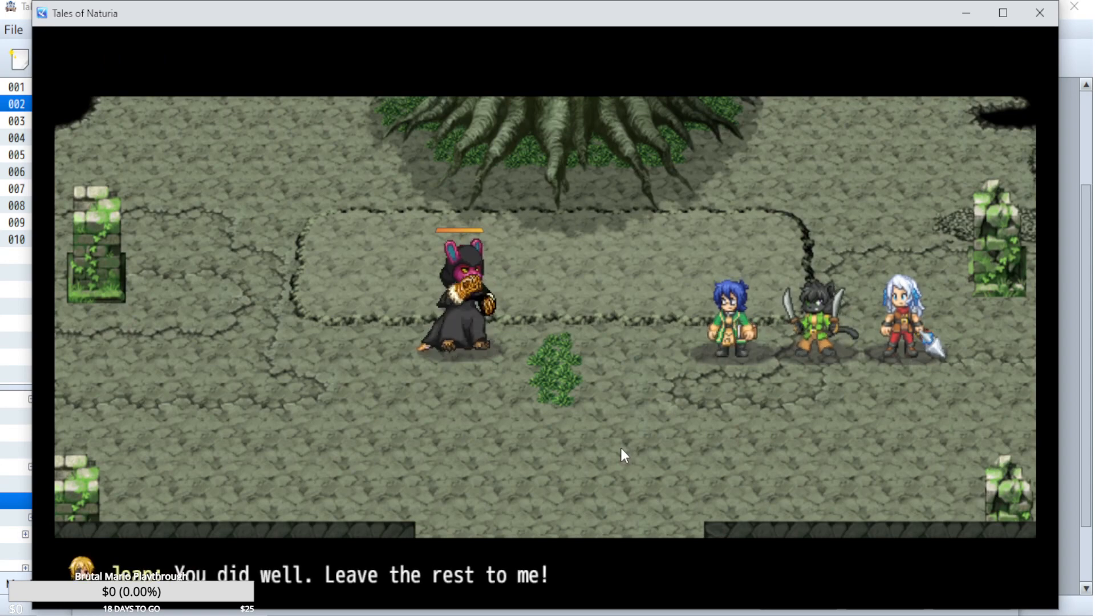
{"action": "key", "text": "Return"}
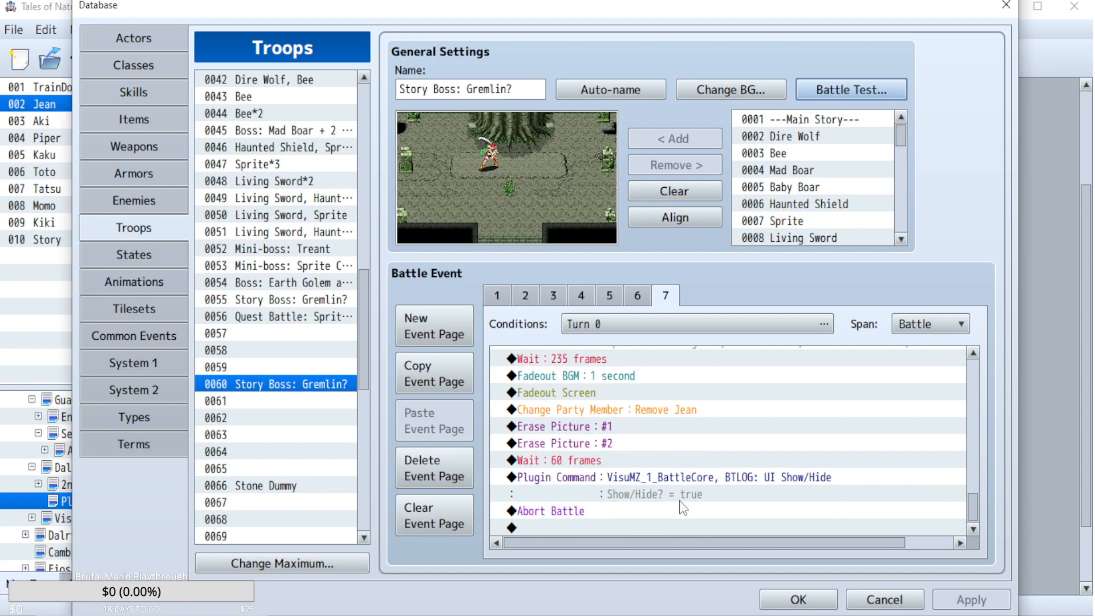
- Delete the UI Show/Hide plugin command placed before Abort Battle and apply the change
{"action": "left_click", "coordinate": [699, 479]}
{"action": "key", "text": "Delete"}
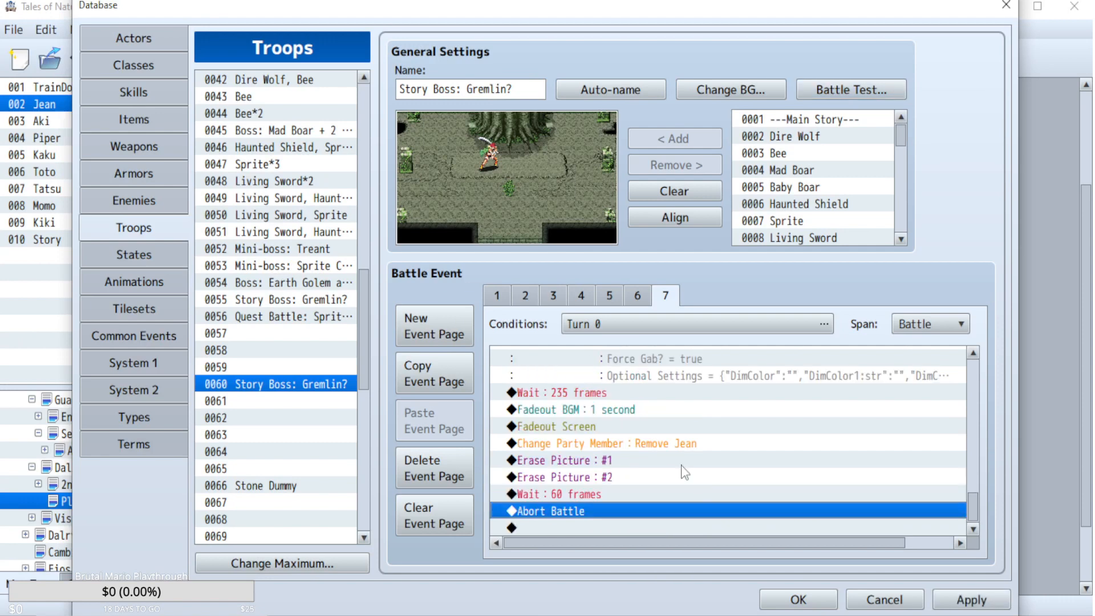
{"action": "left_click", "coordinate": [975, 601]}
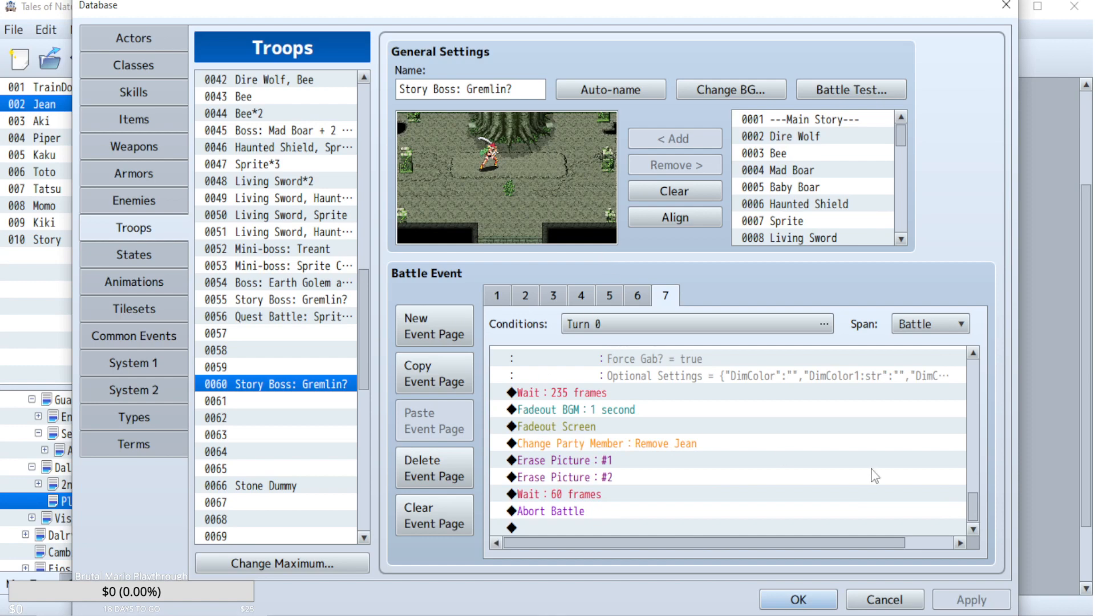
- Change the Gremlin's first Gab line on page 7 to "Not bad...you lasted longer than I thought you would."
{"action": "left_click_drag", "start_coordinate": [976, 504], "coordinate": [964, 356]}
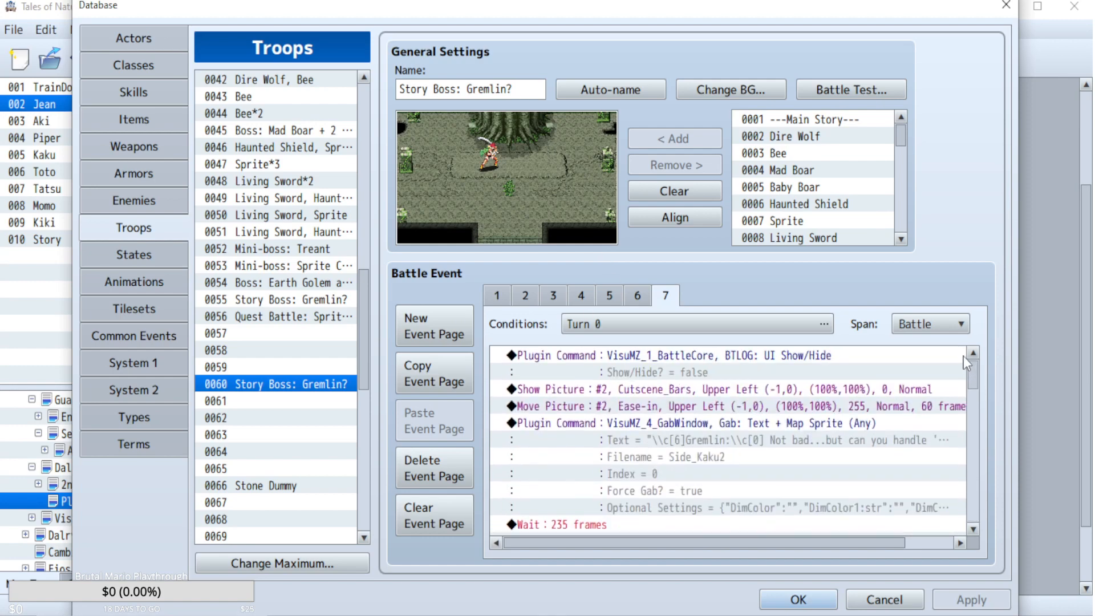
{"action": "left_click", "coordinate": [713, 419]}
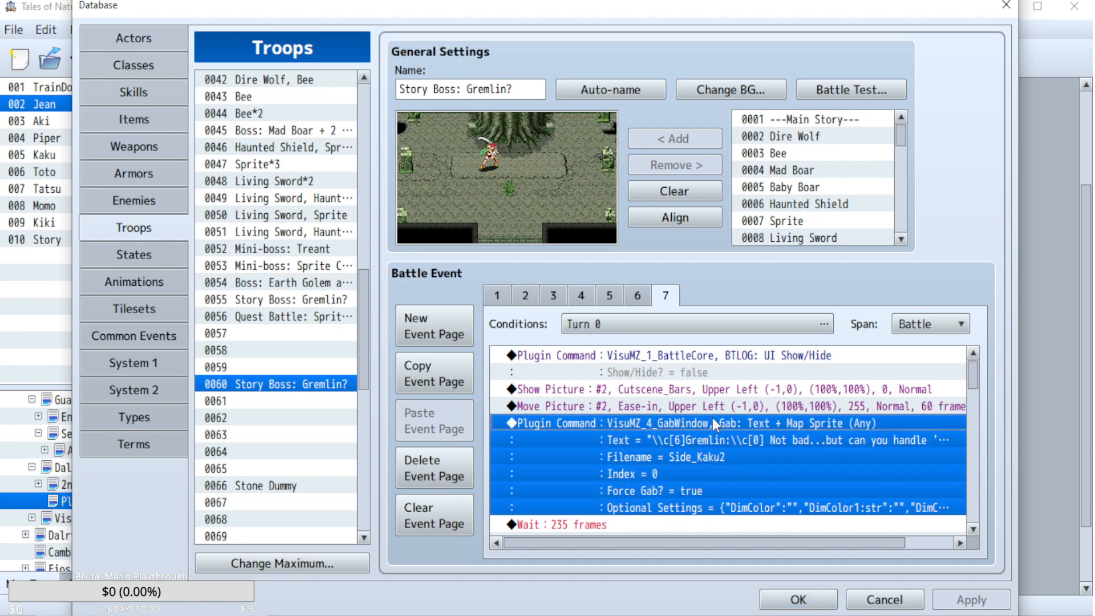
{"action": "double_click", "coordinate": [713, 423]}
{"action": "double_click", "coordinate": [844, 379]}
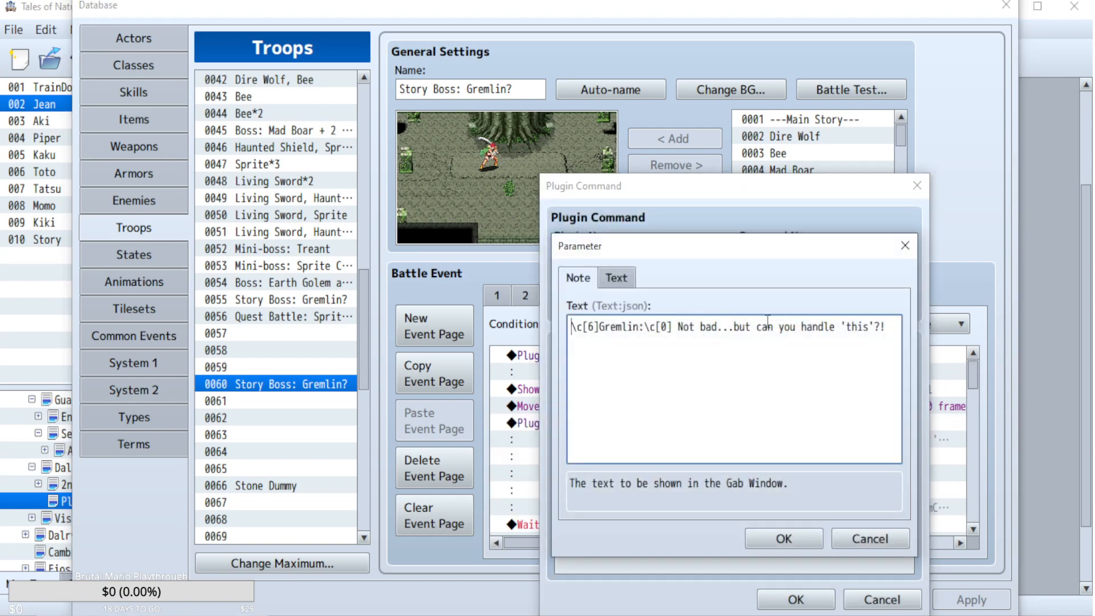
{"action": "left_click_drag", "start_coordinate": [888, 327], "coordinate": [736, 328]}
{"action": "type", "text": "You las"}
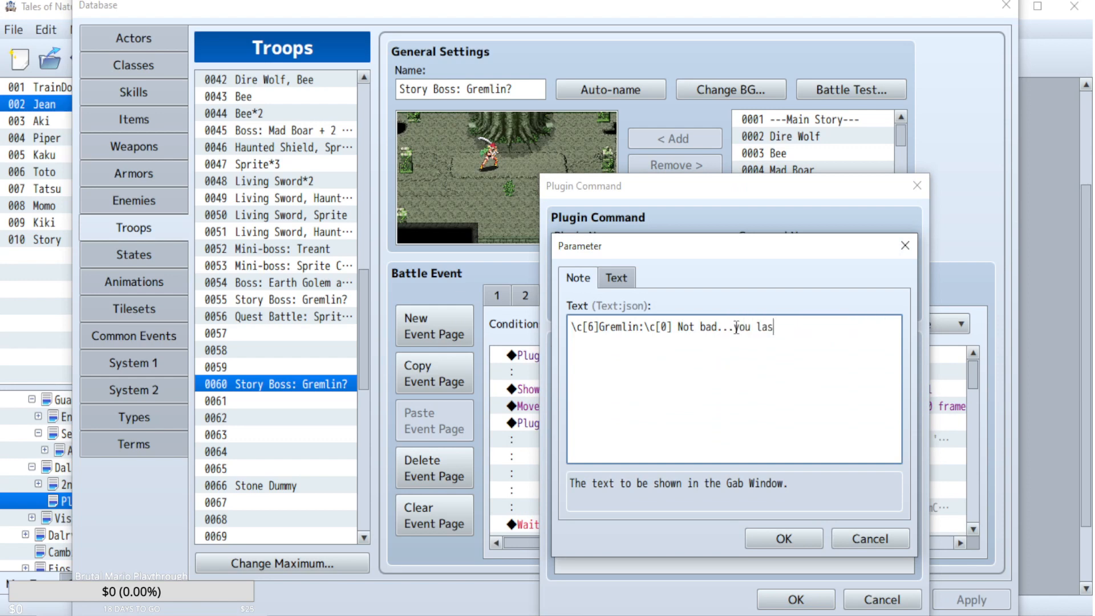
{"action": "type", "text": "ted longer than I"}
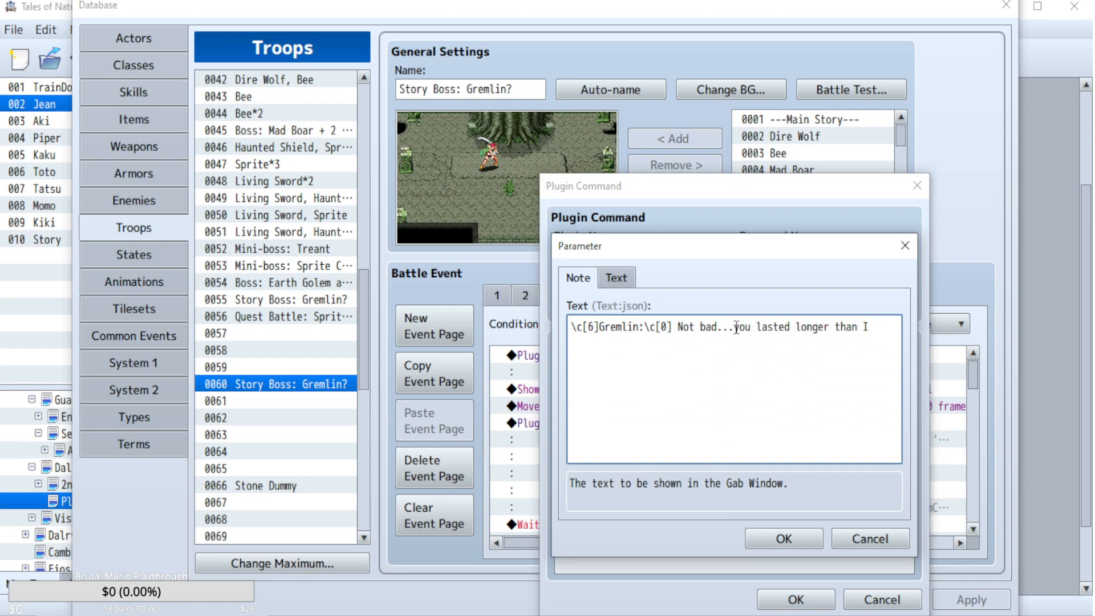
{"action": "type", "text": " thought"}
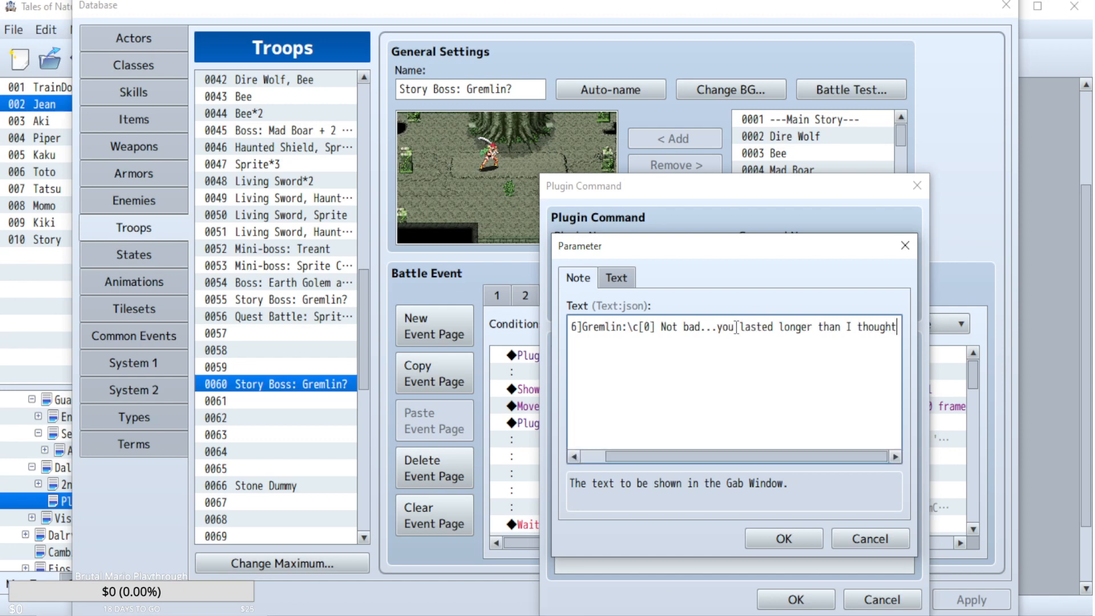
{"action": "type", "text": "."}
{"action": "type", "text": " you would."}
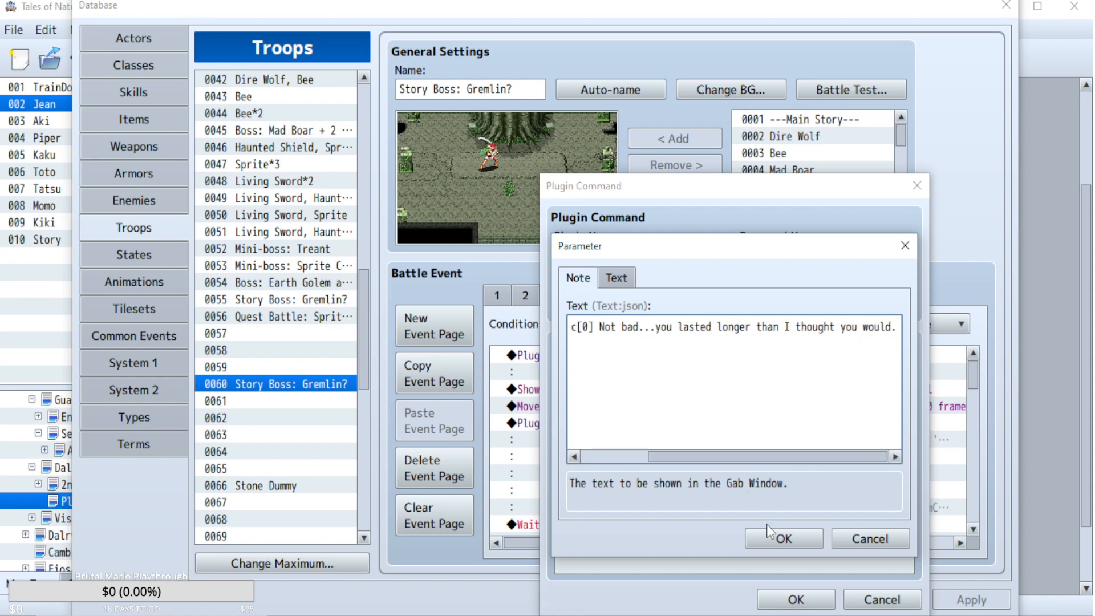
{"action": "left_click", "coordinate": [783, 538]}
{"action": "left_click", "coordinate": [796, 599]}
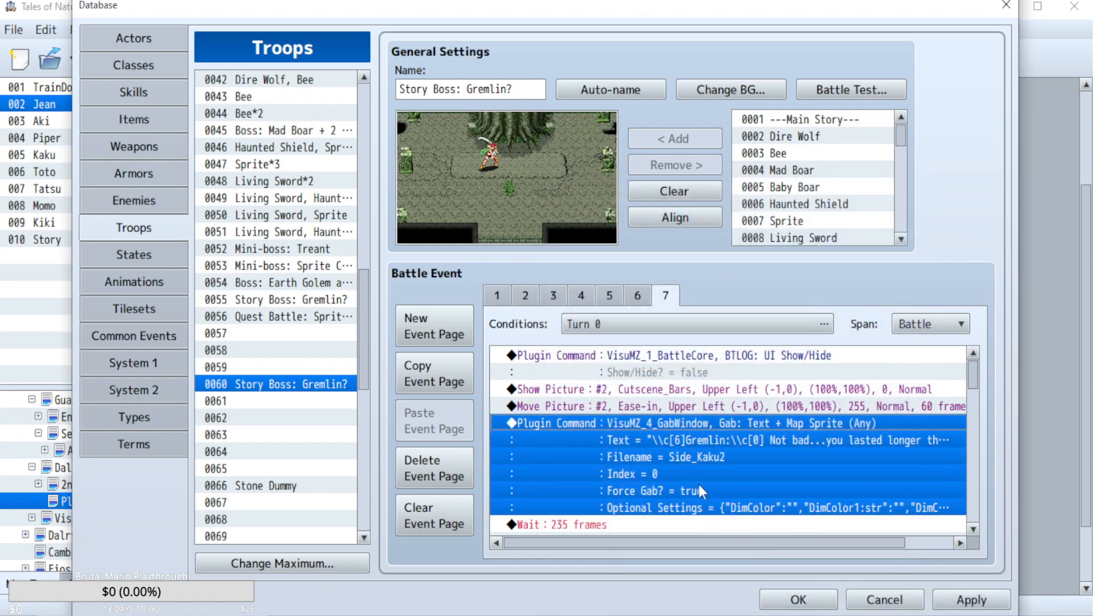
- Set the wait following the Gremlin's first Gab line to 260 frames
{"action": "scroll", "coordinate": [602, 479], "scroll_direction": "down", "scroll_amount": 1}
{"action": "double_click", "coordinate": [612, 474]}
{"action": "type", "text": "260"}
{"action": "left_click", "coordinate": [697, 477]}
{"action": "scroll", "coordinate": [731, 484], "scroll_direction": "down", "scroll_amount": 2}
{"action": "scroll", "coordinate": [731, 477], "scroll_direction": "up", "scroll_amount": 2}
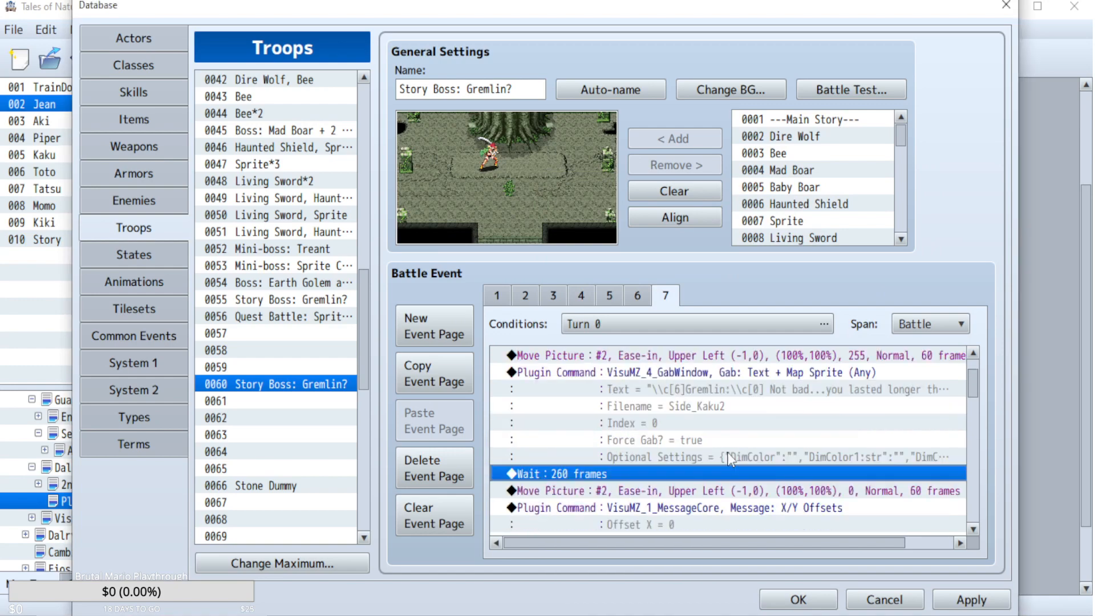
- Duplicate the Gremlin's Gab command with its 260-frame wait and insert the copy before the Move Picture command
{"action": "left_click", "coordinate": [743, 378], "text": "shift"}
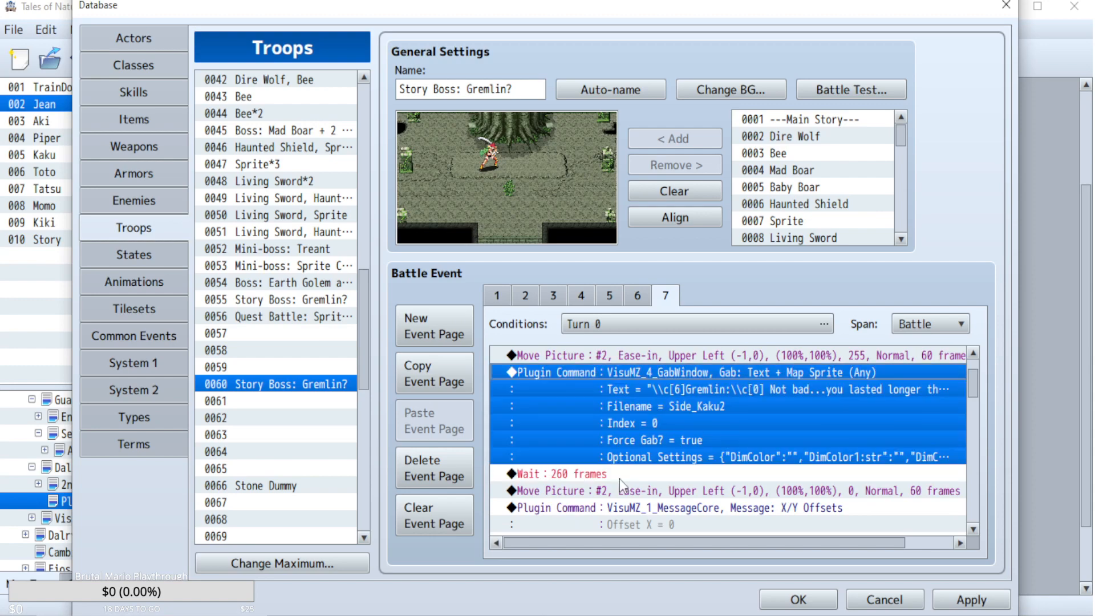
{"action": "scroll", "coordinate": [704, 451], "scroll_direction": "up", "scroll_amount": 2}
{"action": "scroll", "coordinate": [706, 437], "scroll_direction": "down", "scroll_amount": 3}
{"action": "scroll", "coordinate": [616, 460], "scroll_direction": "up", "scroll_amount": 1}
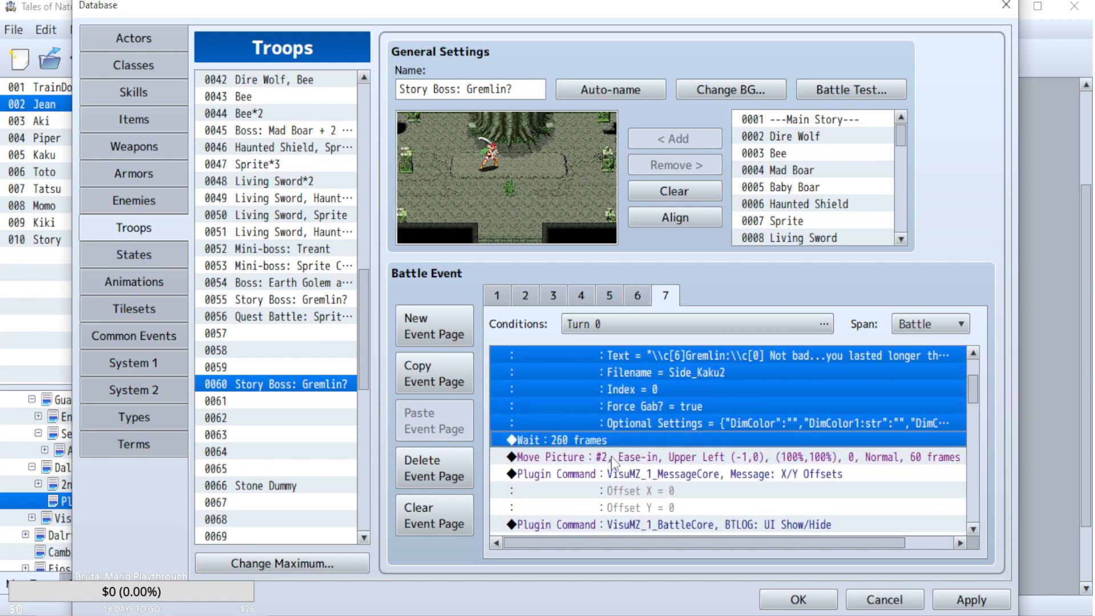
{"action": "left_click", "coordinate": [617, 460]}
{"action": "key", "text": "ctrl+v"}
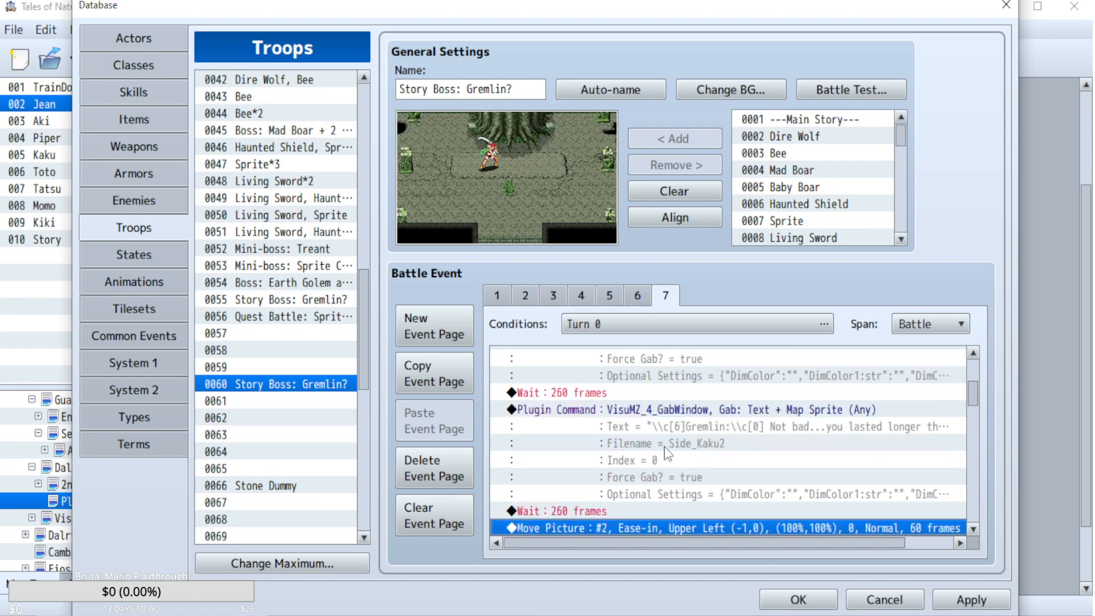
- Change the speaker in the duplicated Gab command to Aki and select the spoken line after the name
{"action": "double_click", "coordinate": [653, 407]}
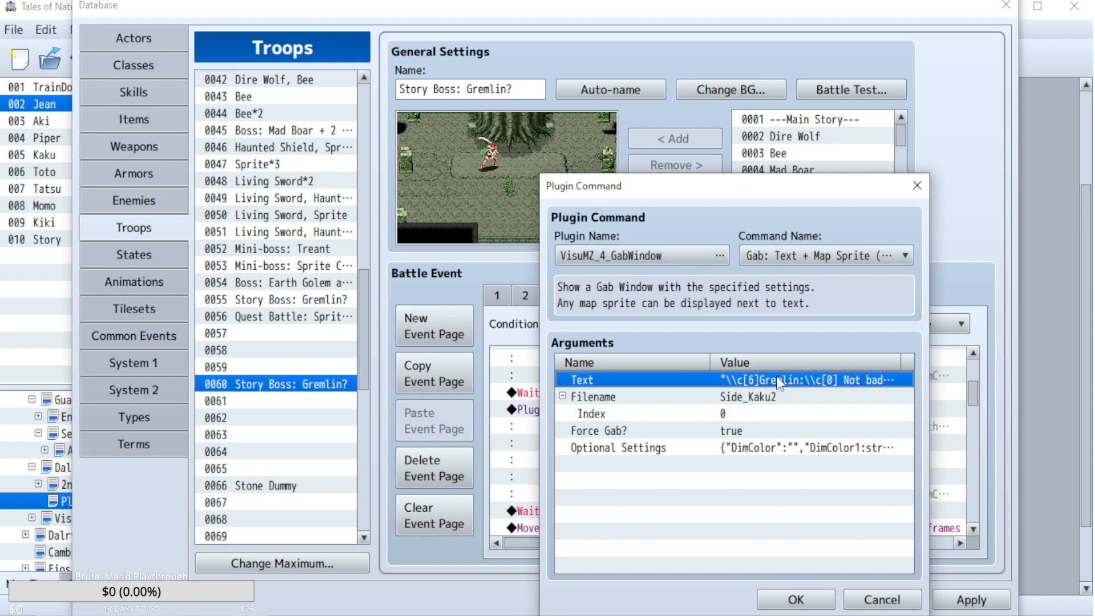
{"action": "double_click", "coordinate": [735, 379]}
{"action": "left_click_drag", "start_coordinate": [642, 331], "coordinate": [603, 331]}
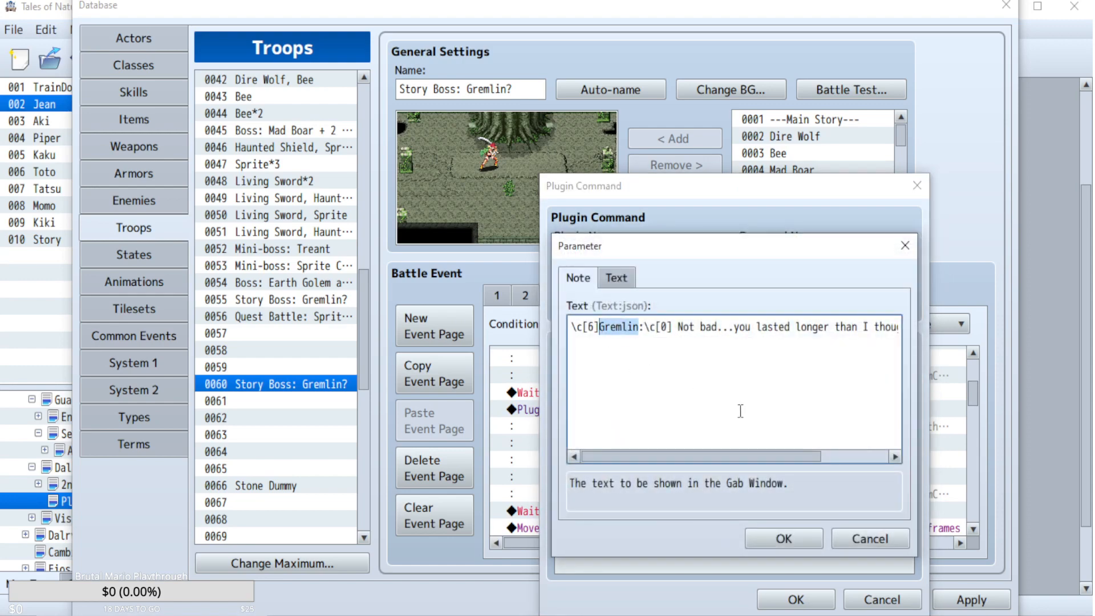
{"action": "type", "text": "Aki"}
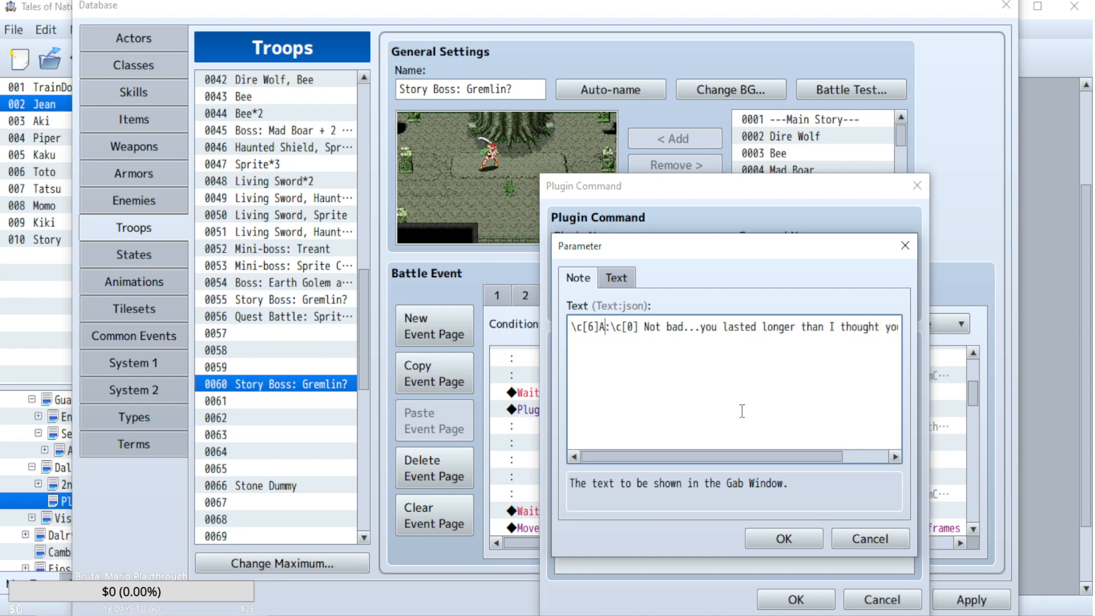
{"action": "left_click_drag", "start_coordinate": [656, 331], "coordinate": [896, 331]}
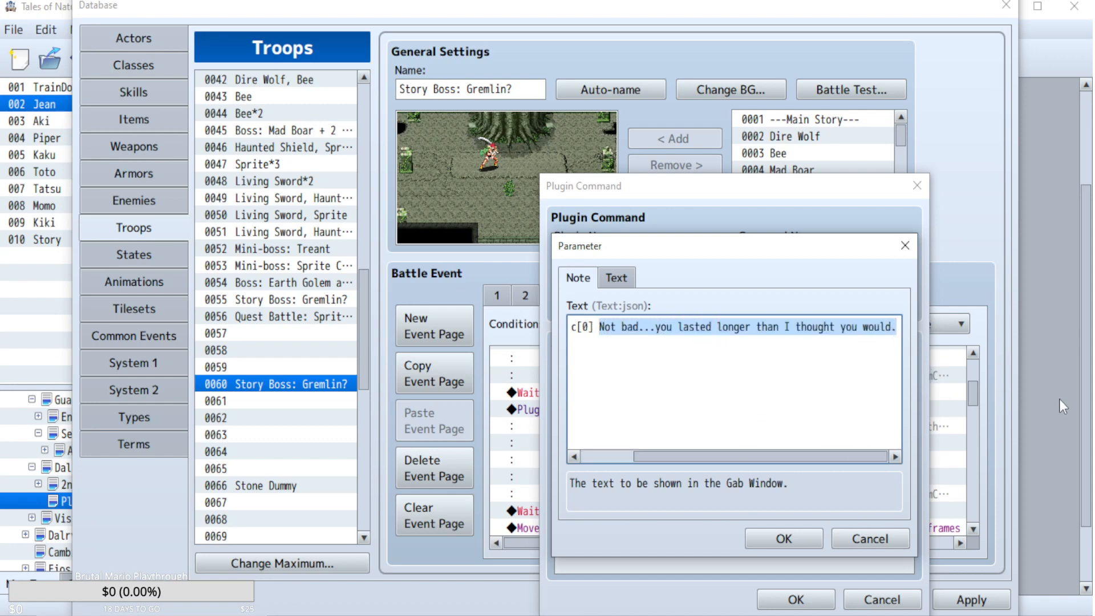
{"action": "type", "text": "You should never underst"}
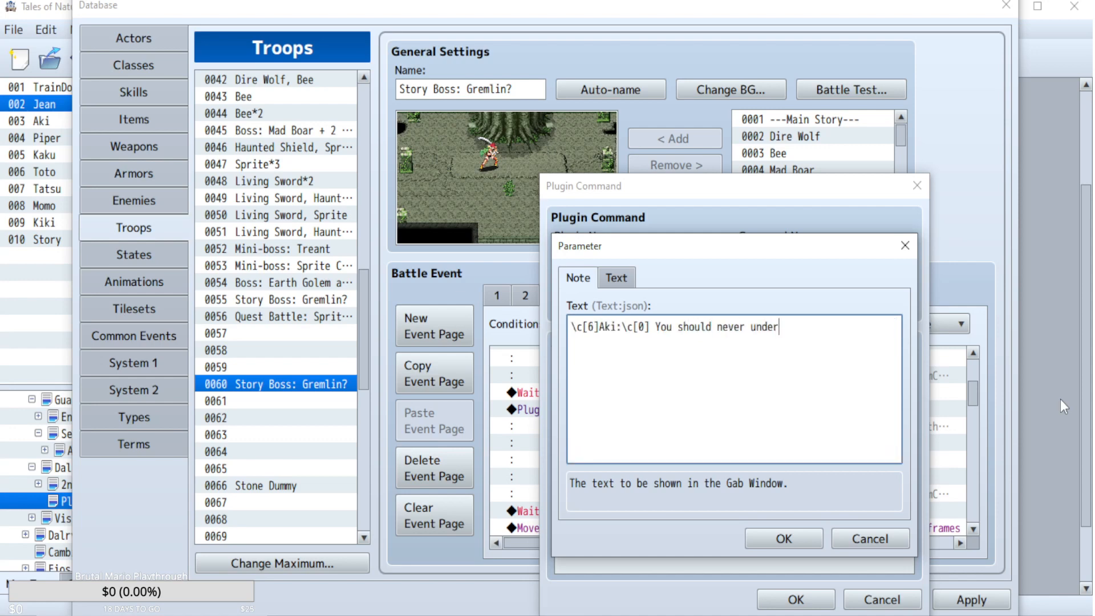
{"action": "key", "text": "BackSpace"}
{"action": "key", "text": "BackSpace"}
{"action": "key", "text": "BackSpace"}
{"action": "key", "text": "BackSpace"}
{"action": "key", "text": "BackSpace"}
{"action": "key", "text": "BackSpace"}
{"action": "key", "text": "BackSpace"}
{"action": "key", "text": "BackSpace"}
{"action": "key", "text": "BackSpace"}
{"action": "key", "text": "BackSpace"}
{"action": "key", "text": "BackSpace"}
{"action": "key", "text": "BackSpace"}
{"action": "key", "text": "BackSpace"}
{"action": "key", "text": "BackSpace"}
{"action": "key", "text": "BackSpace"}
{"action": "key", "text": "BackSpace"}
{"action": "key", "text": "BackSpace"}
{"action": "key", "text": "BackSpace"}
{"action": "key", "text": "BackSpace"}
{"action": "key", "text": "BackSpace"}
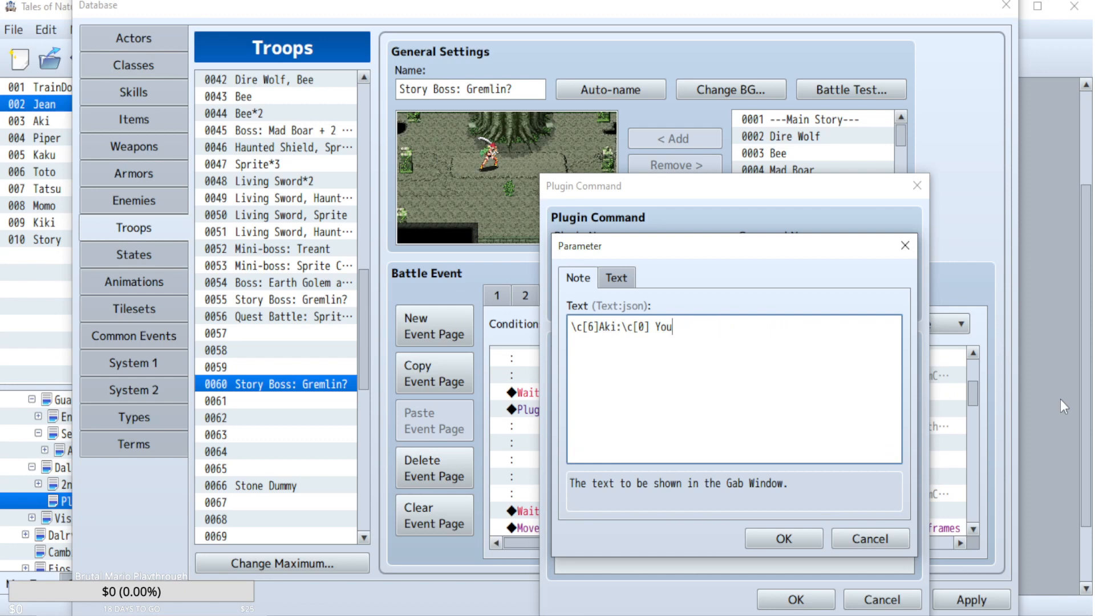
- Enter "Don't underestimate us!" as Aki's Gab line and set the wait after it to 115 frames
{"action": "type", "text": "Don't underestimate us!"}
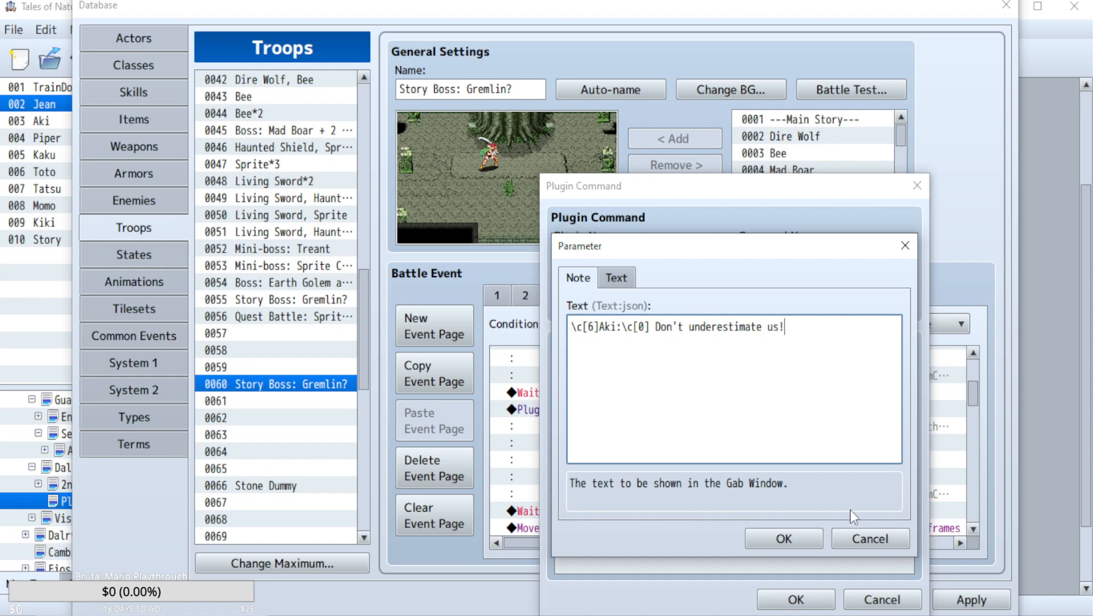
{"action": "left_click", "coordinate": [810, 534]}
{"action": "left_click", "coordinate": [809, 599]}
{"action": "double_click", "coordinate": [641, 512]}
{"action": "type", "text": "115"}
{"action": "left_click", "coordinate": [693, 479]}
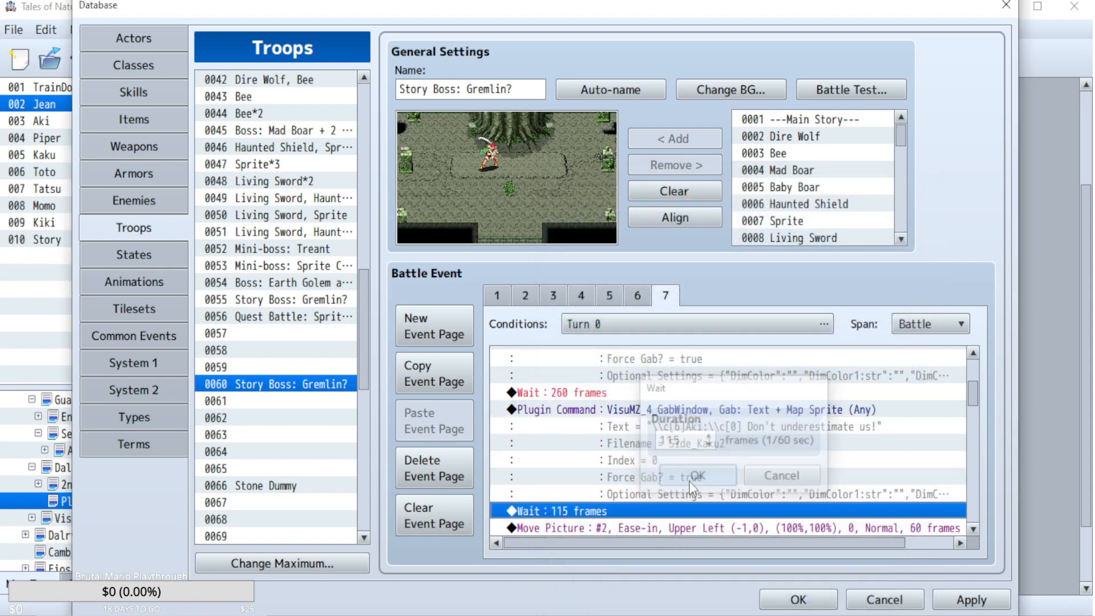
- Copy Aki's Gab command with its 115-frame wait and paste it before the Move Picture command
{"action": "left_click_drag", "start_coordinate": [671, 441], "coordinate": [615, 460]}
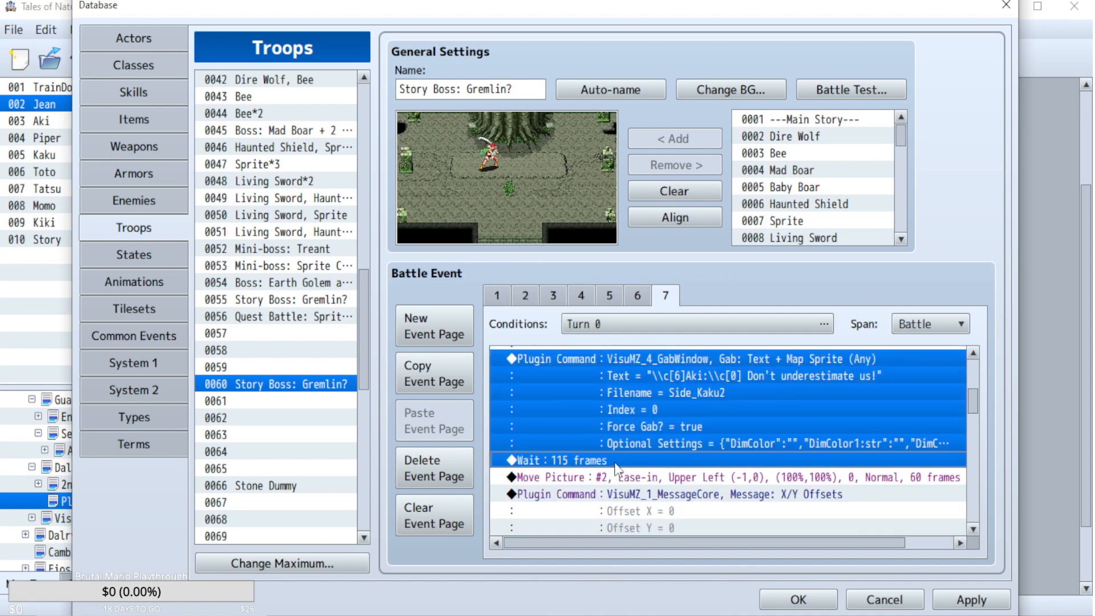
{"action": "key", "text": "ctrl+c"}
{"action": "left_click", "coordinate": [610, 475]}
{"action": "key", "text": "ctrl+v"}
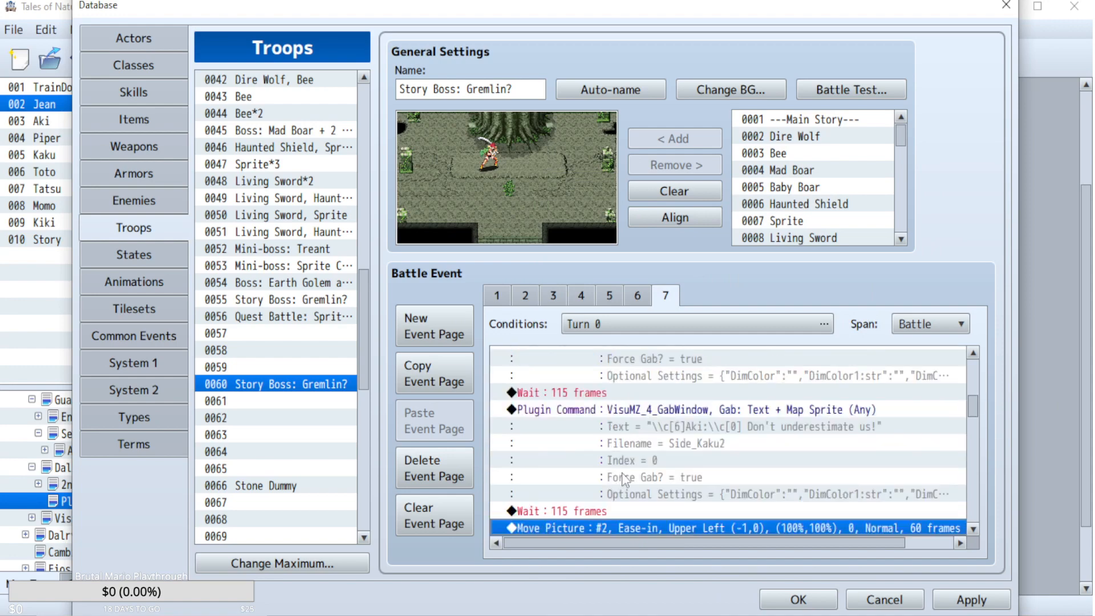
- Set the sprite image of Aki's first "Don't underestimate us!" Gab command to Main_Aki 1
{"action": "left_click", "coordinate": [718, 410]}
{"action": "scroll", "coordinate": [731, 450], "scroll_direction": "up", "scroll_amount": 2}
{"action": "left_click", "coordinate": [734, 353]}
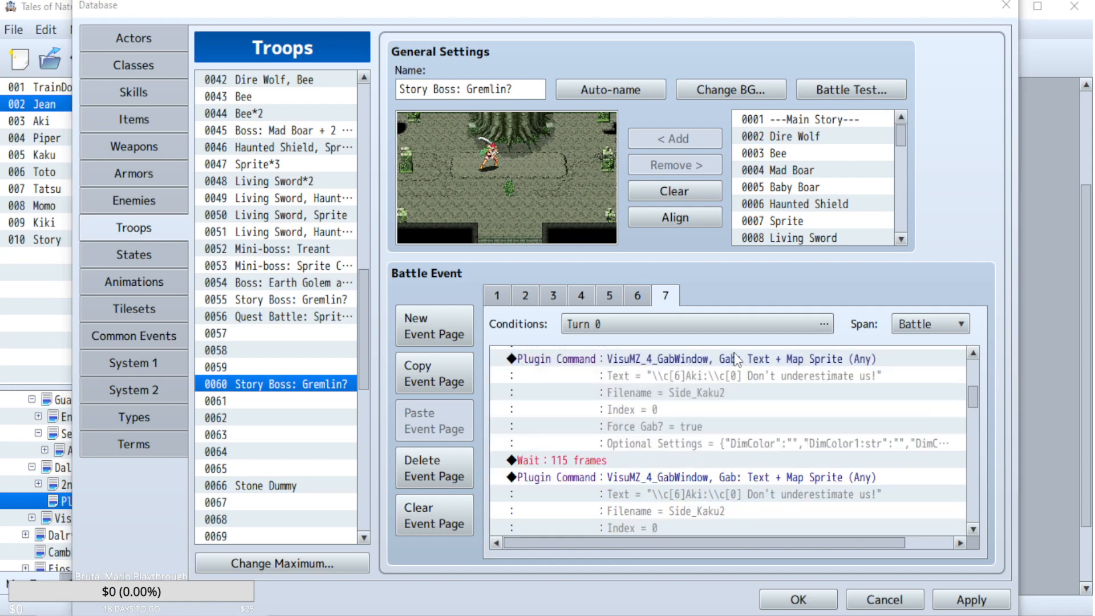
{"action": "double_click", "coordinate": [734, 352]}
{"action": "left_click", "coordinate": [749, 412]}
{"action": "double_click", "coordinate": [746, 398]}
{"action": "left_click", "coordinate": [686, 384]}
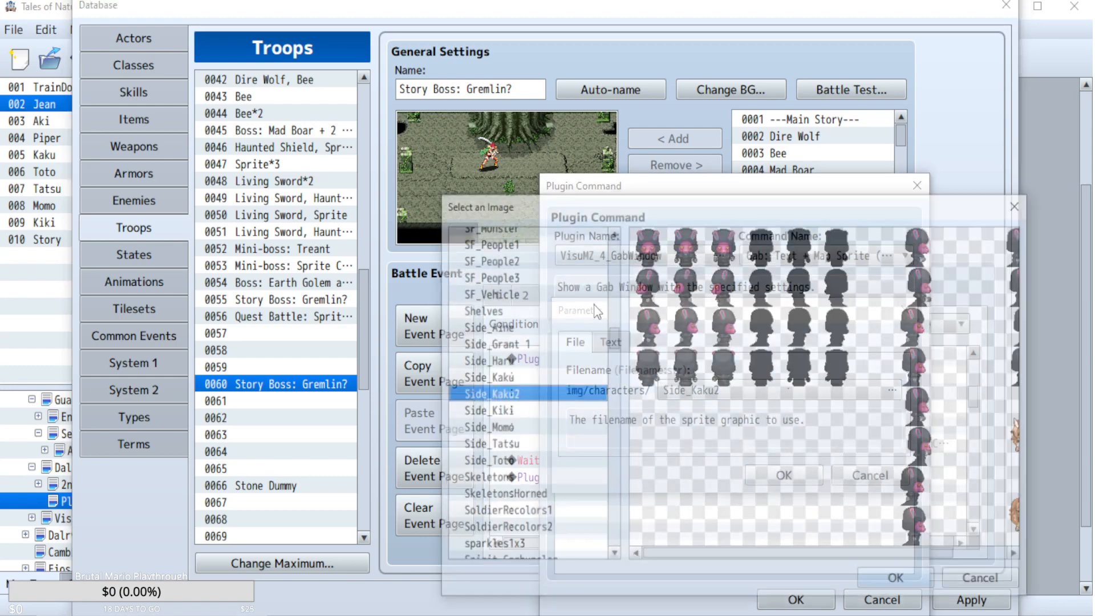
{"action": "left_click_drag", "start_coordinate": [607, 339], "coordinate": [614, 293]}
{"action": "left_click", "coordinate": [512, 407]}
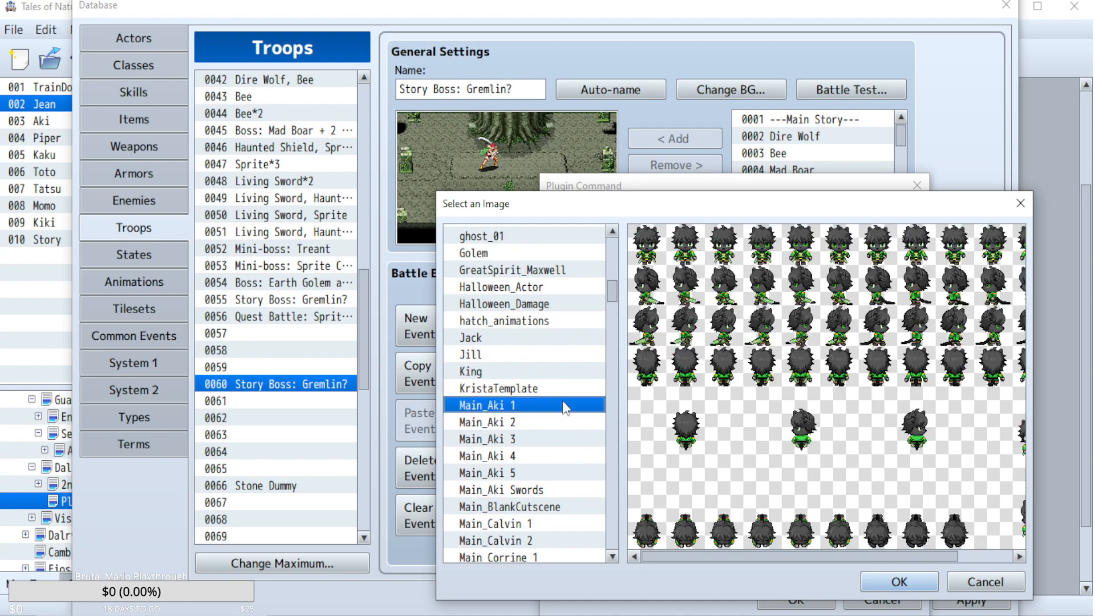
{"action": "left_click", "coordinate": [899, 582]}
{"action": "left_click", "coordinate": [784, 475]}
{"action": "left_click", "coordinate": [796, 599]}
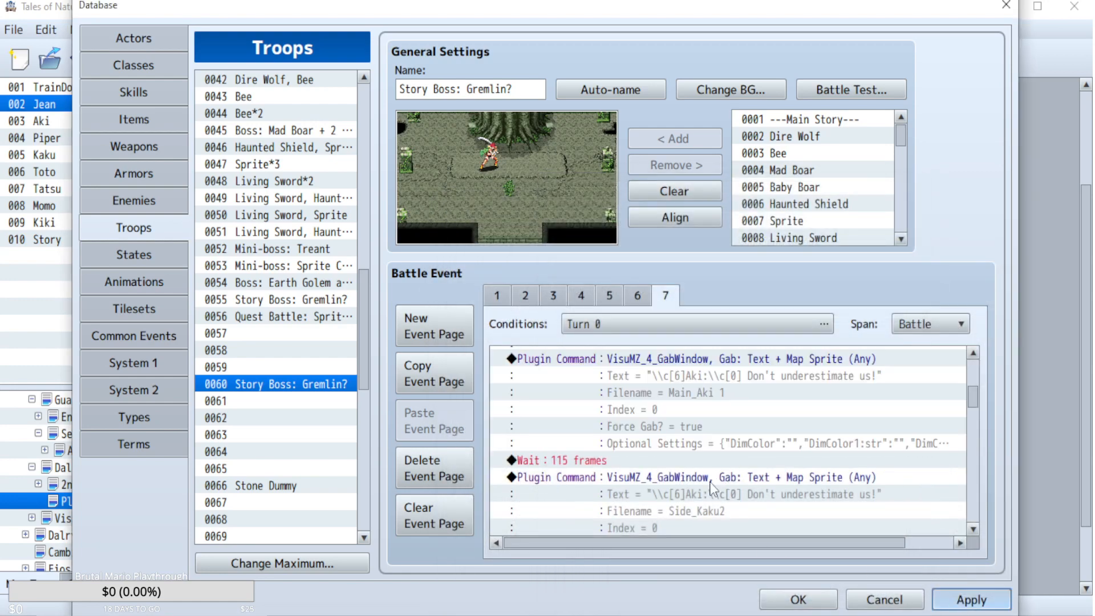
- Change the speaker name in the second "Don't underestimate us!" Gab command to Gremlin
{"action": "scroll", "coordinate": [713, 479], "scroll_direction": "down", "scroll_amount": 1}
{"action": "left_click", "coordinate": [721, 459]}
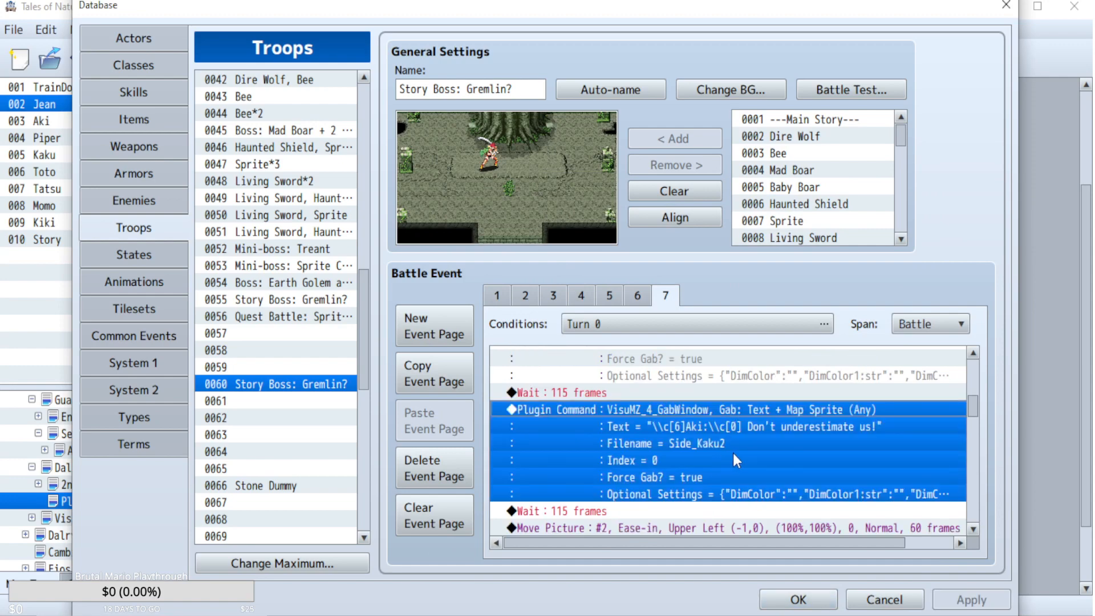
{"action": "double_click", "coordinate": [776, 426]}
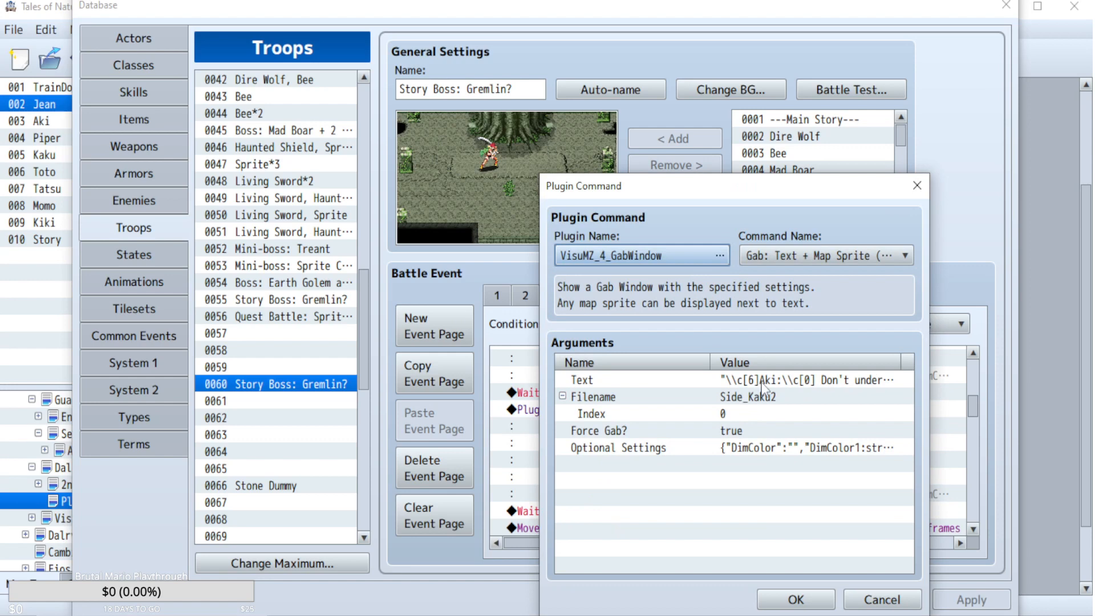
{"action": "double_click", "coordinate": [762, 381]}
{"action": "left_click_drag", "start_coordinate": [617, 329], "coordinate": [605, 329]}
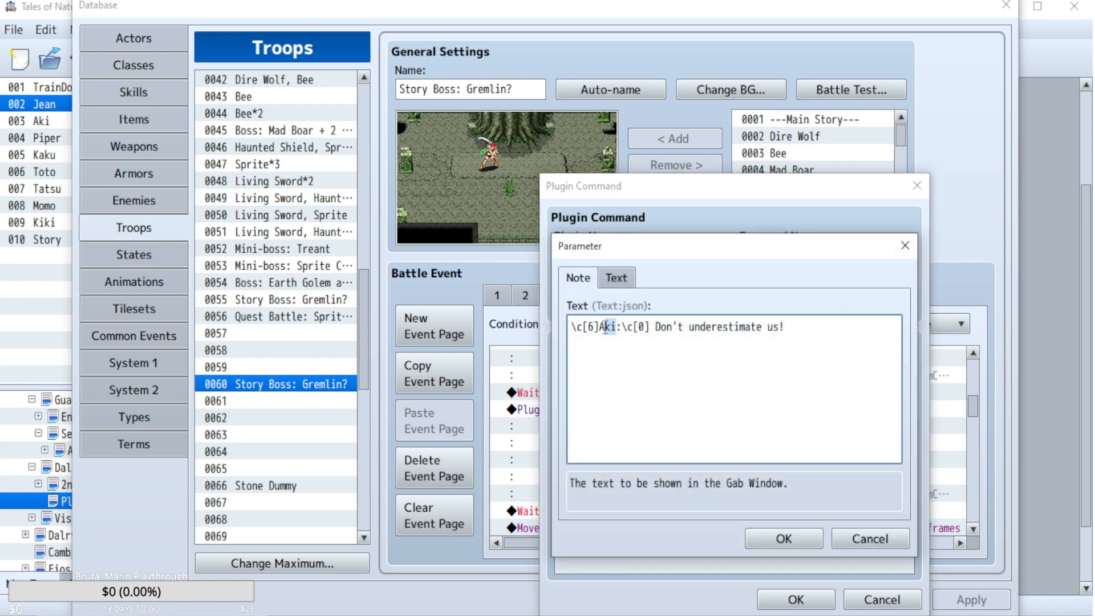
{"action": "type", "text": "Gremlin"}
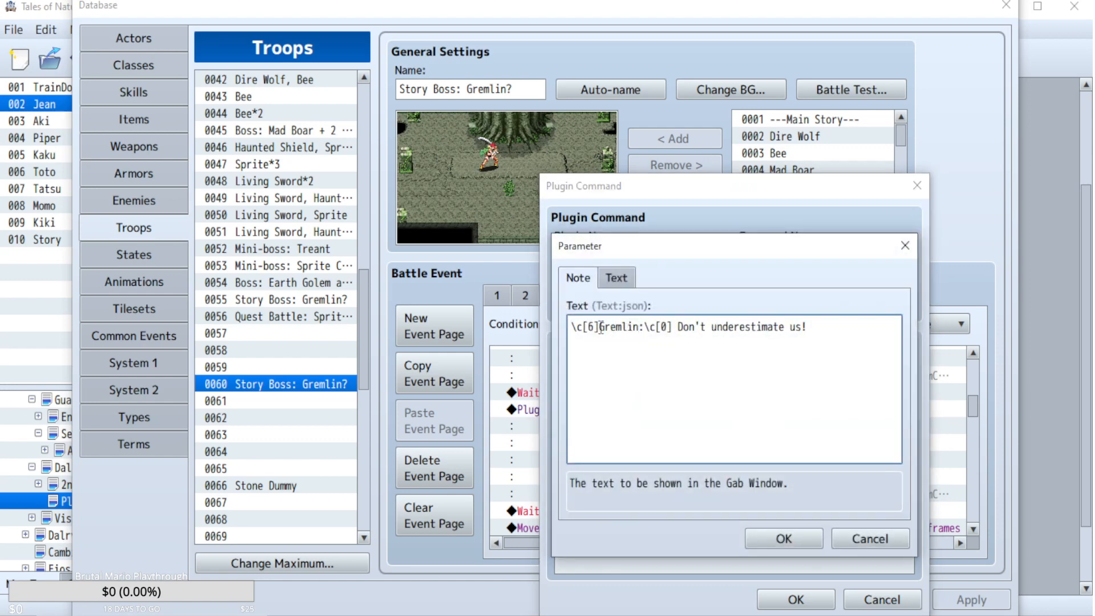
{"action": "left_click", "coordinate": [784, 539]}
{"action": "left_click", "coordinate": [797, 599]}
- Replace Gremlin's second "Don't underestimate us!" Gab line with "In that case, let me put an end to this, right now!" and apply it
{"action": "scroll", "coordinate": [740, 398], "scroll_direction": "down", "scroll_amount": 2}
{"action": "scroll", "coordinate": [738, 398], "scroll_direction": "down", "scroll_amount": 6}
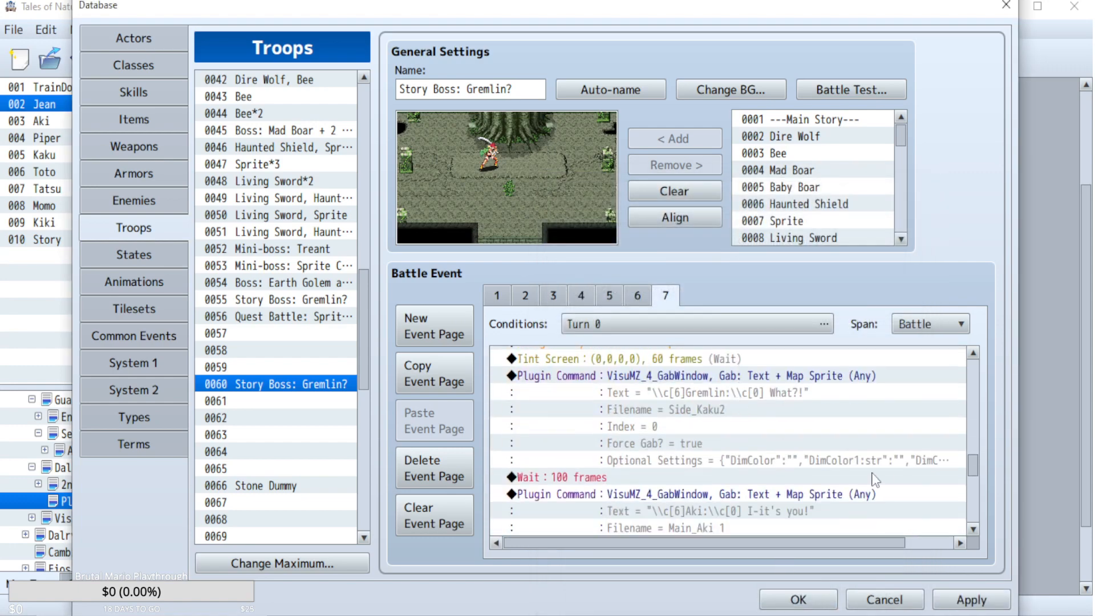
{"action": "left_click", "coordinate": [976, 384]}
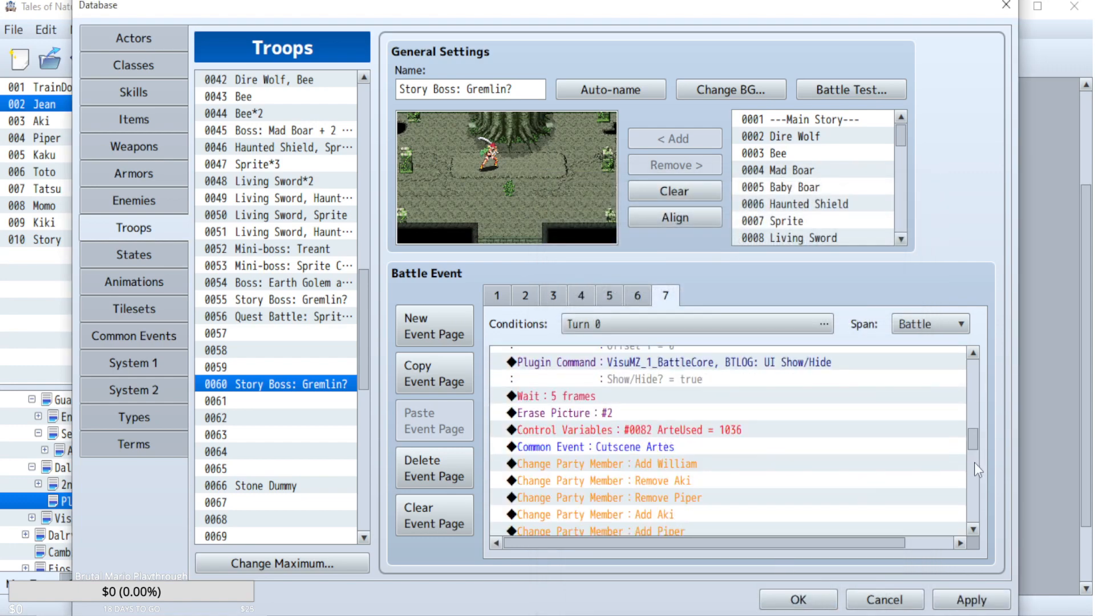
{"action": "scroll", "coordinate": [886, 406], "scroll_direction": "up", "scroll_amount": 5}
{"action": "left_click", "coordinate": [827, 422]}
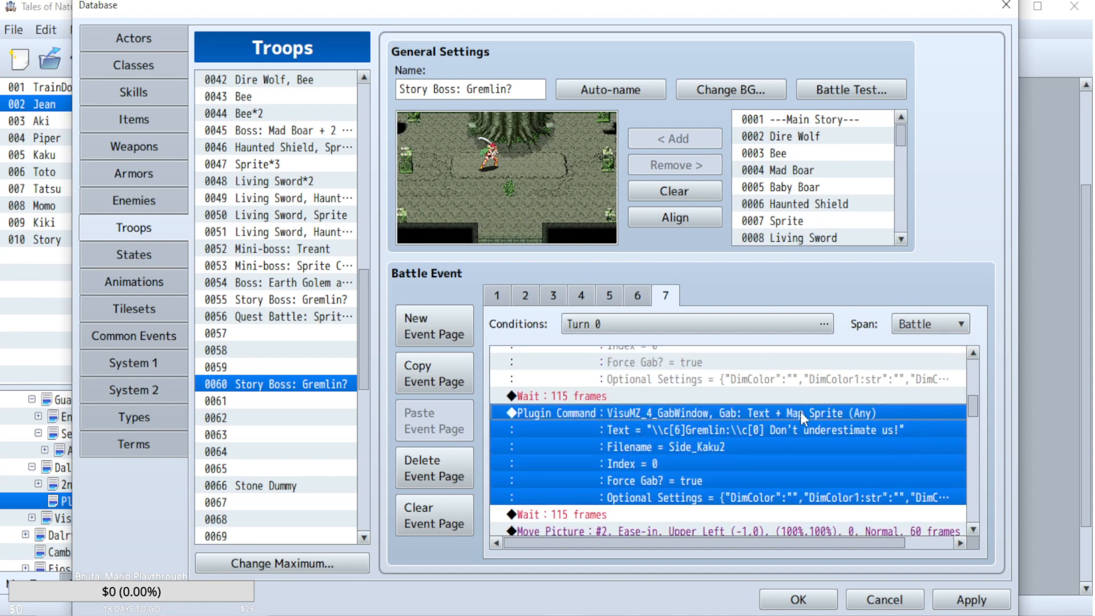
{"action": "double_click", "coordinate": [802, 413]}
{"action": "double_click", "coordinate": [826, 326]}
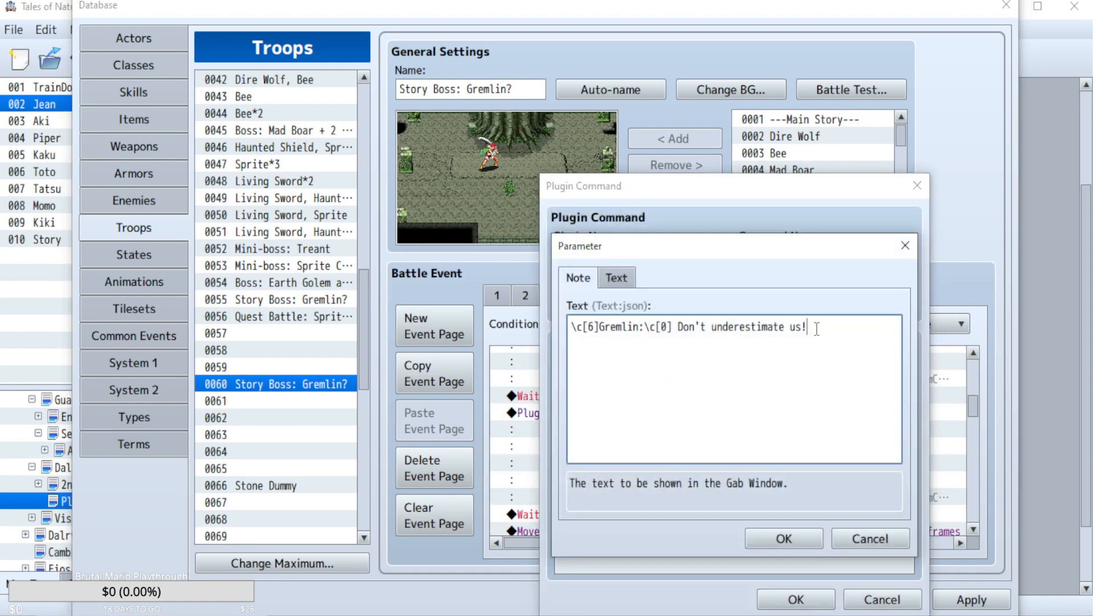
{"action": "left_click_drag", "start_coordinate": [826, 329], "coordinate": [679, 327]}
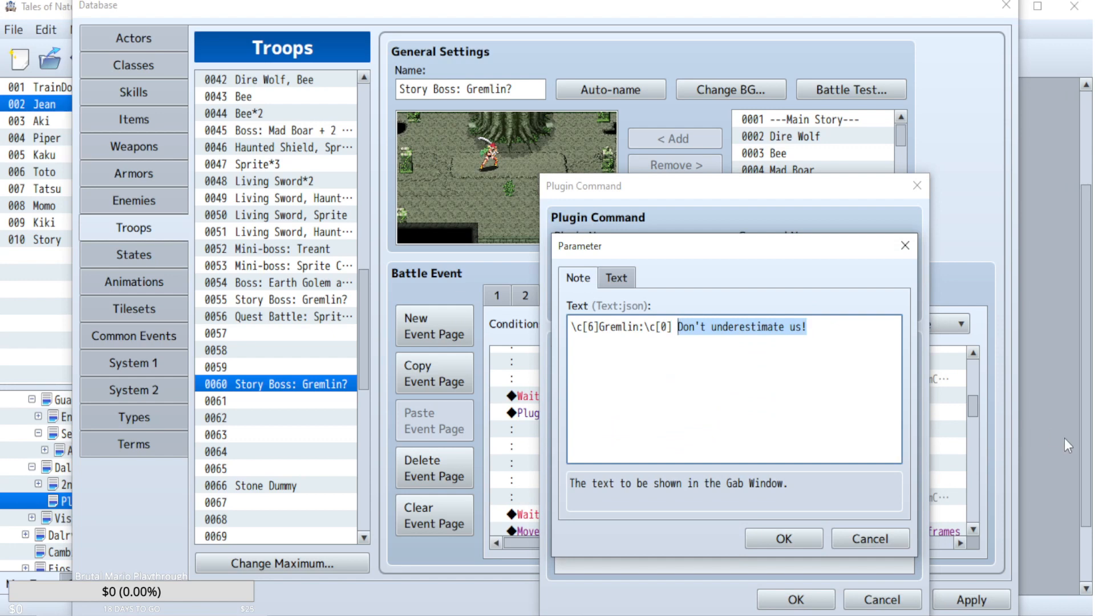
{"action": "key", "text": "BackSpace"}
{"action": "type", "text": "In that case"}
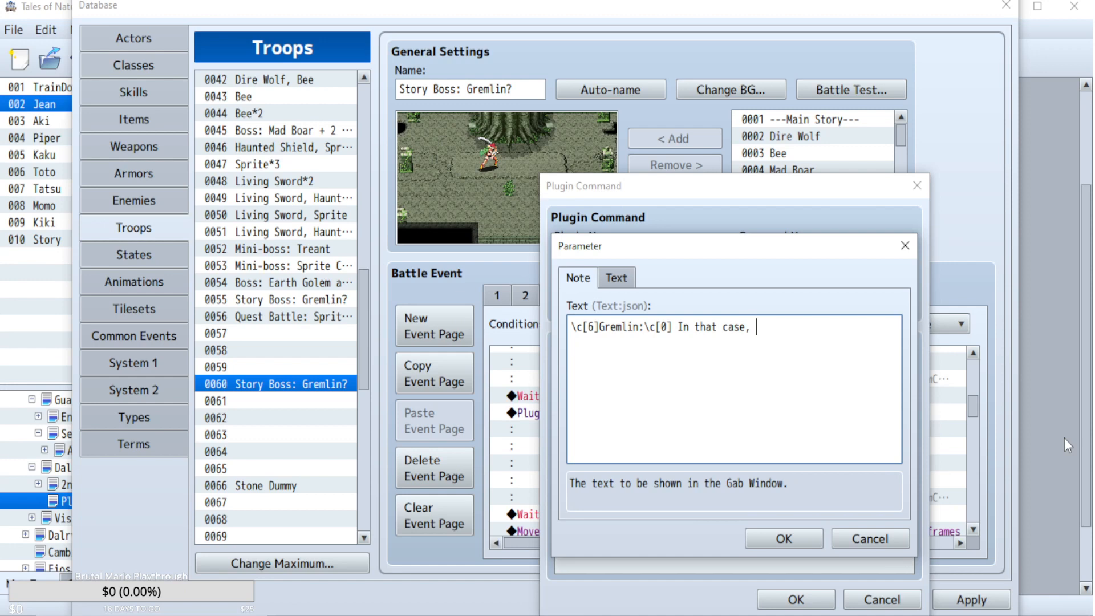
{"action": "type", "text": ", let me put an end to this, right now!"}
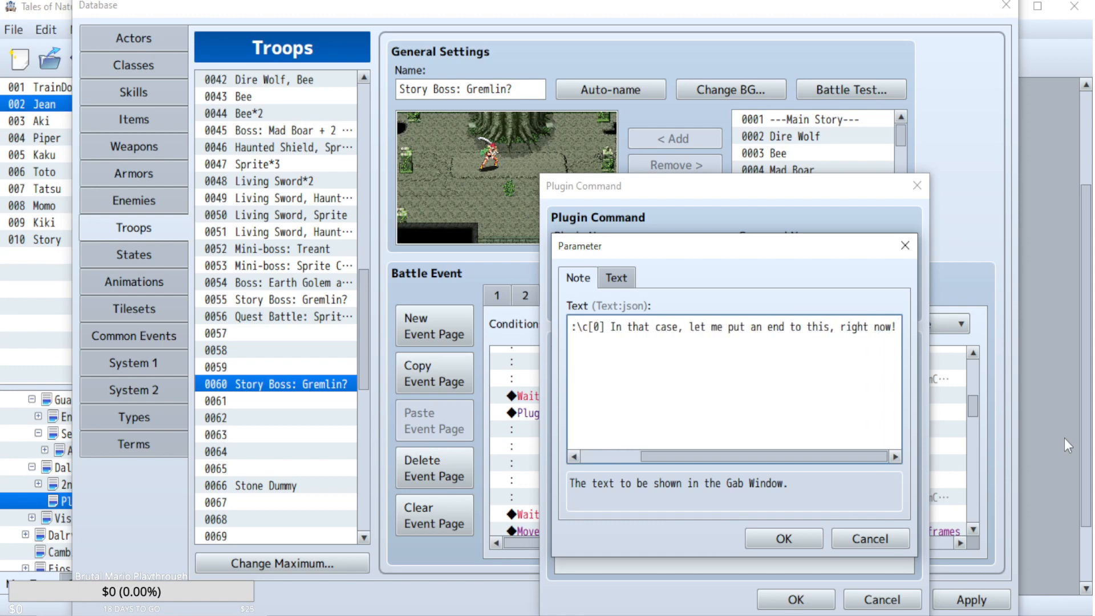
{"action": "left_click", "coordinate": [761, 537]}
{"action": "left_click", "coordinate": [798, 599]}
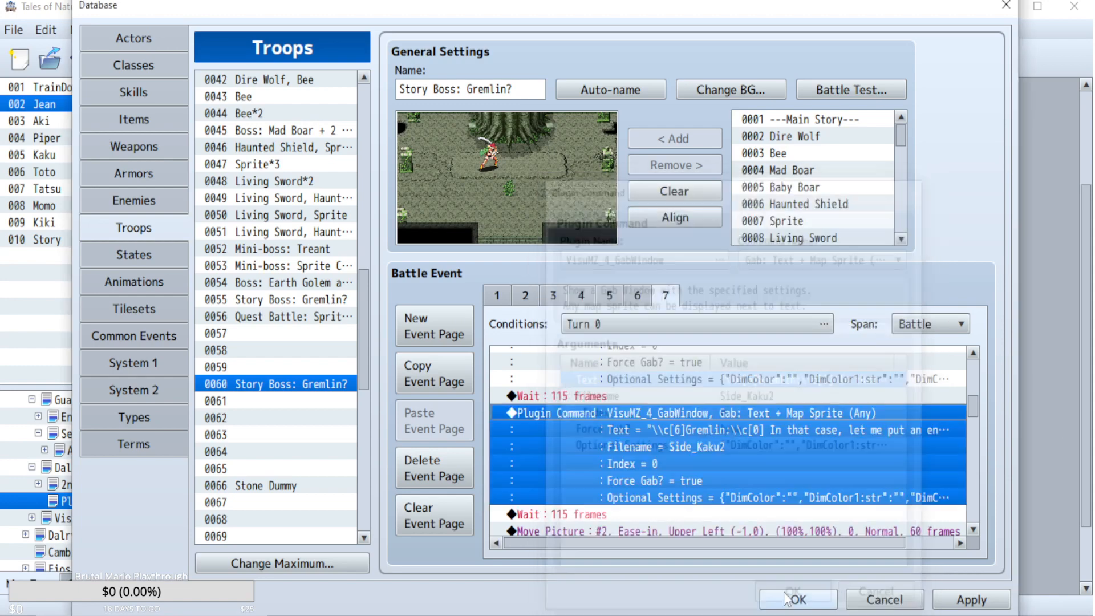
{"action": "left_click", "coordinate": [967, 596]}
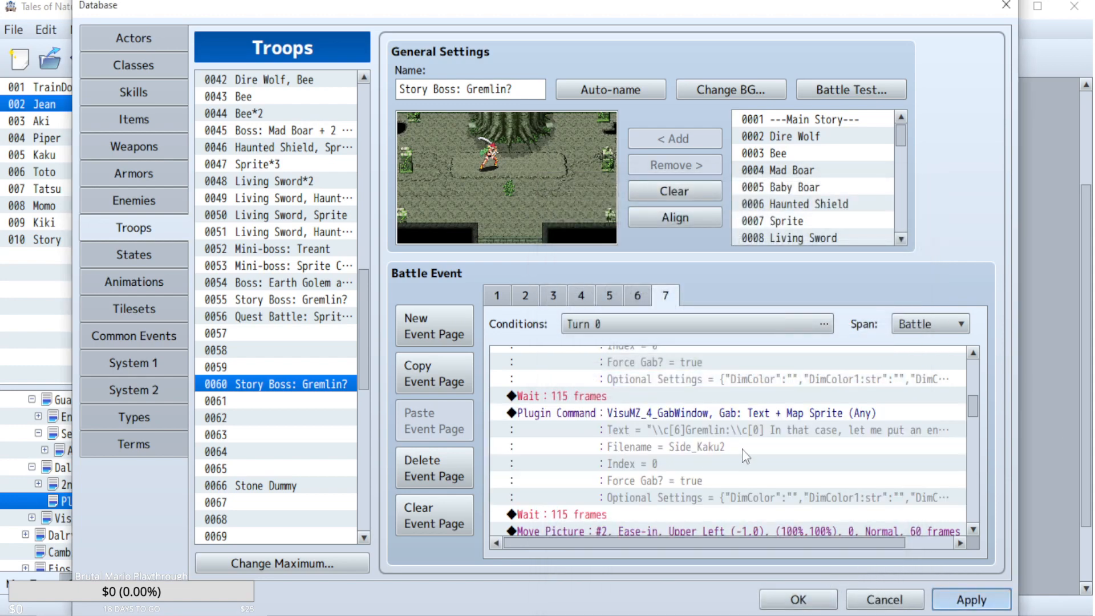
- Set the wait after Gremlin's "In that case" Gab command to 230 frames
{"action": "scroll", "coordinate": [741, 450], "scroll_direction": "down", "scroll_amount": 1}
{"action": "double_click", "coordinate": [611, 467]}
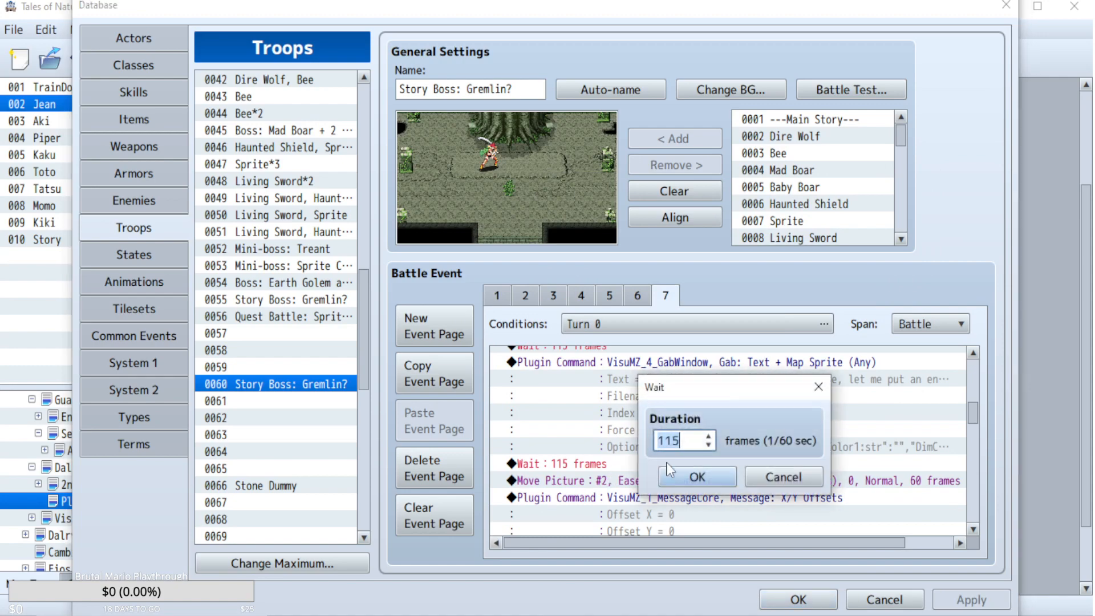
{"action": "type", "text": "230"}
{"action": "left_click", "coordinate": [696, 477]}
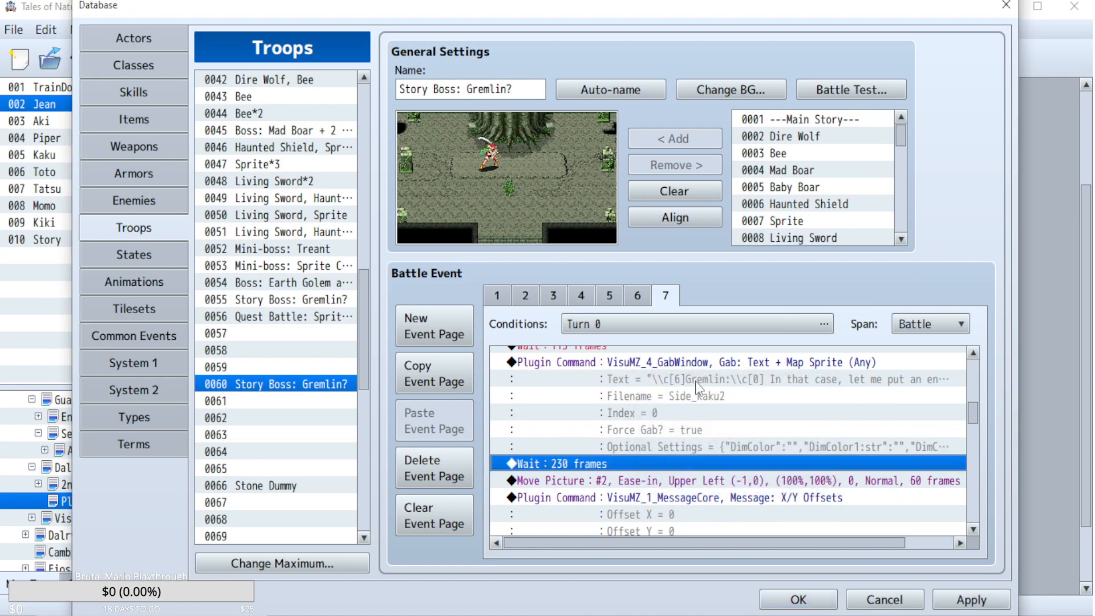
- Copy Aki's "Don't underestimate us!" Gab command with its 115-frame wait and paste it before the Move Picture command
{"action": "scroll", "coordinate": [696, 394], "scroll_direction": "up", "scroll_amount": 3}
{"action": "left_click_drag", "start_coordinate": [665, 373], "coordinate": [619, 474]}
{"action": "scroll", "coordinate": [648, 472], "scroll_direction": "down", "scroll_amount": 3}
{"action": "left_click", "coordinate": [632, 483]}
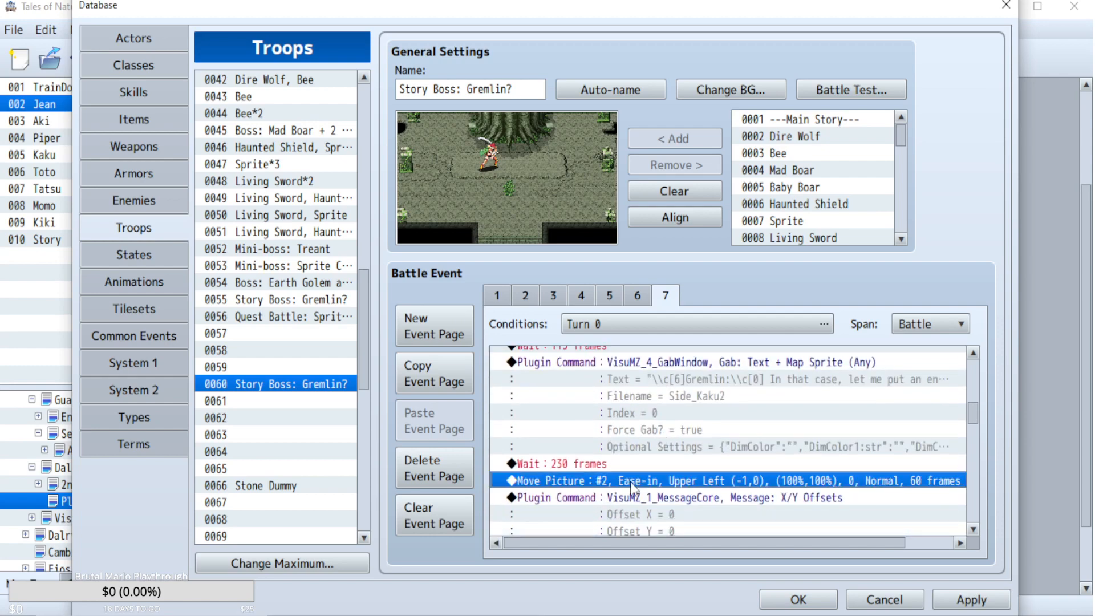
- Change the pasted Gab command's speaker to Piper and its line to "Look out!"
{"action": "scroll", "coordinate": [631, 482], "scroll_direction": "up", "scroll_amount": 3}
{"action": "double_click", "coordinate": [700, 406]}
{"action": "left_click", "coordinate": [748, 383]}
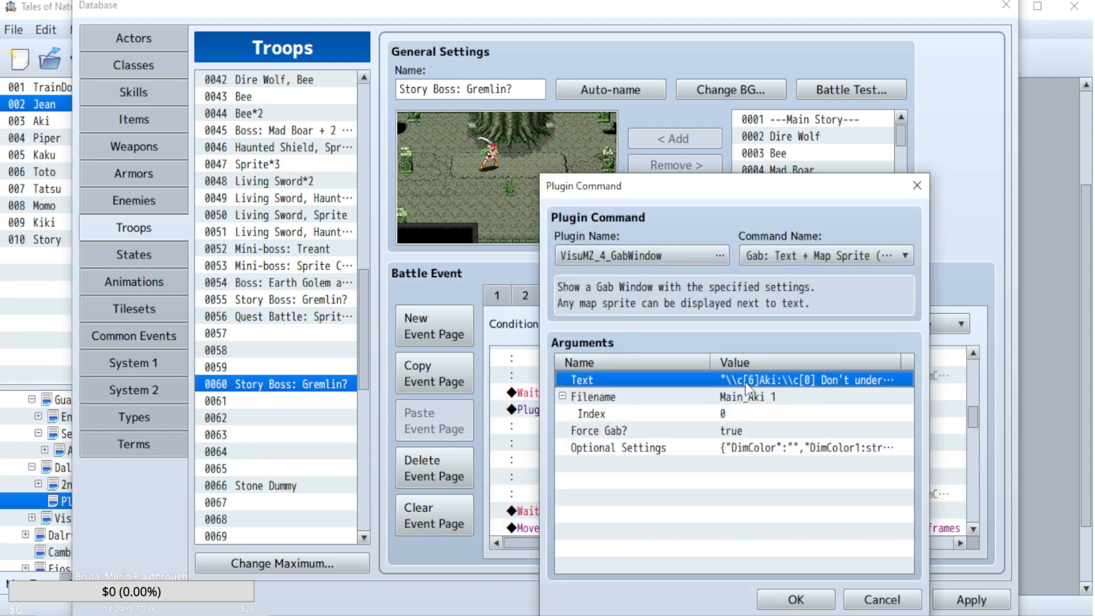
{"action": "double_click", "coordinate": [737, 382]}
{"action": "left_click_drag", "start_coordinate": [621, 330], "coordinate": [601, 330]}
{"action": "type", "text": "Piper"}
{"action": "left_click_drag", "start_coordinate": [814, 330], "coordinate": [668, 330]}
{"action": "key", "text": "BackSpace"}
{"action": "type", "text": "Look out!"}
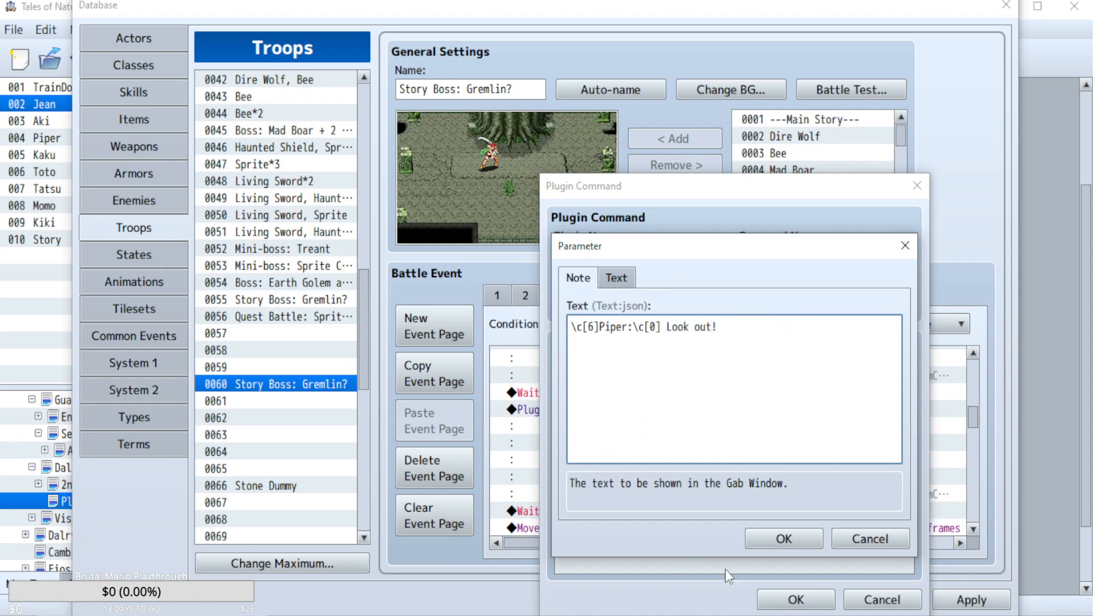
{"action": "left_click", "coordinate": [783, 538]}
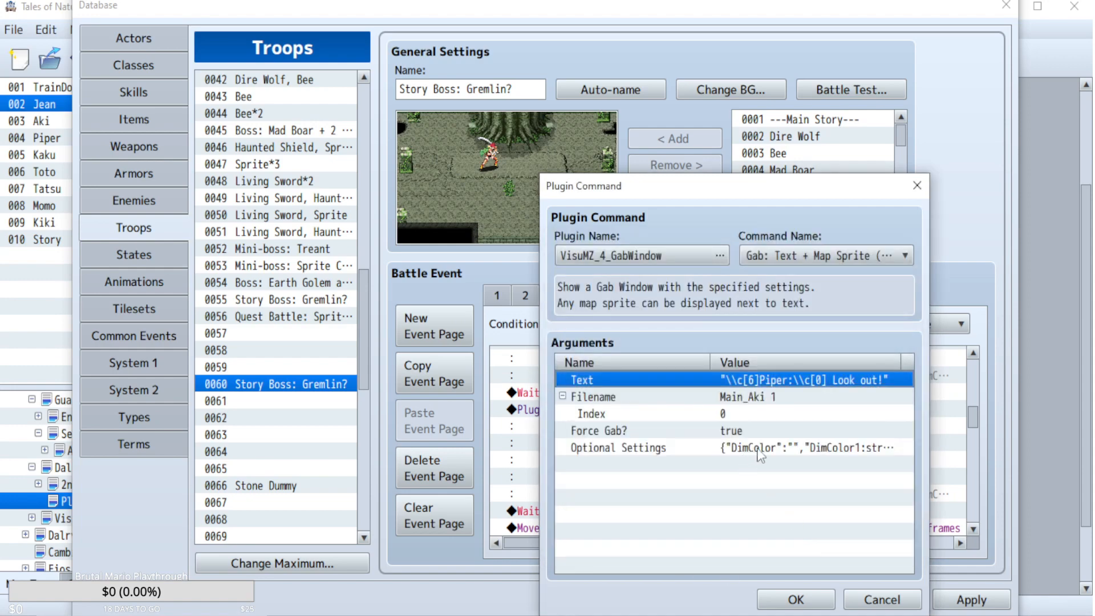
- Set the sprite image of Piper's "Look out!" Gab command to Main_Piper 1 and apply the changes
{"action": "double_click", "coordinate": [788, 397]}
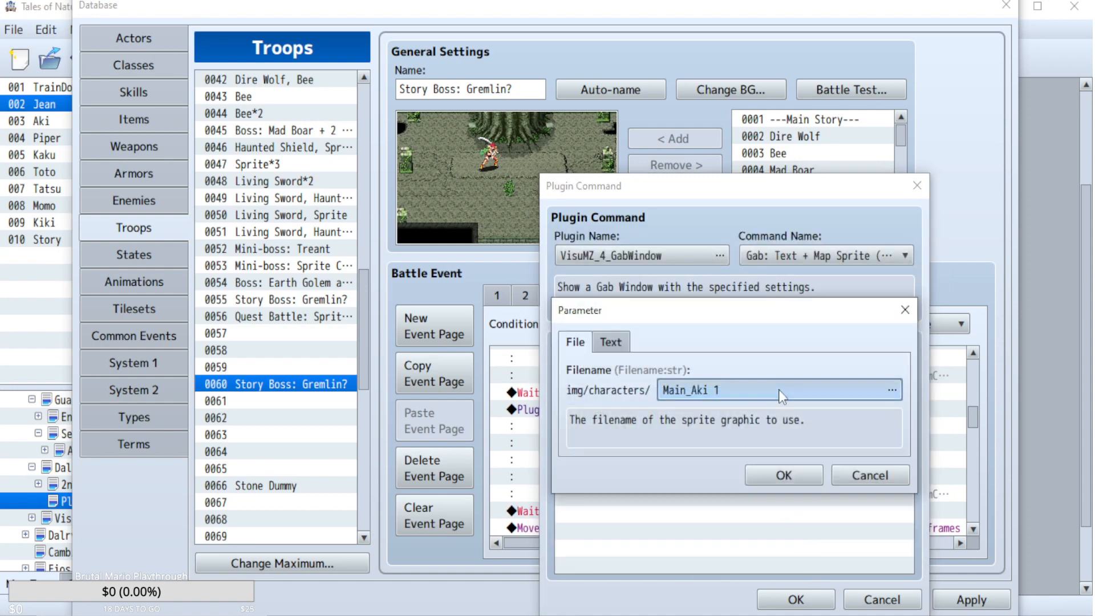
{"action": "left_click", "coordinate": [780, 394]}
{"action": "scroll", "coordinate": [517, 447], "scroll_direction": "down", "scroll_amount": 6}
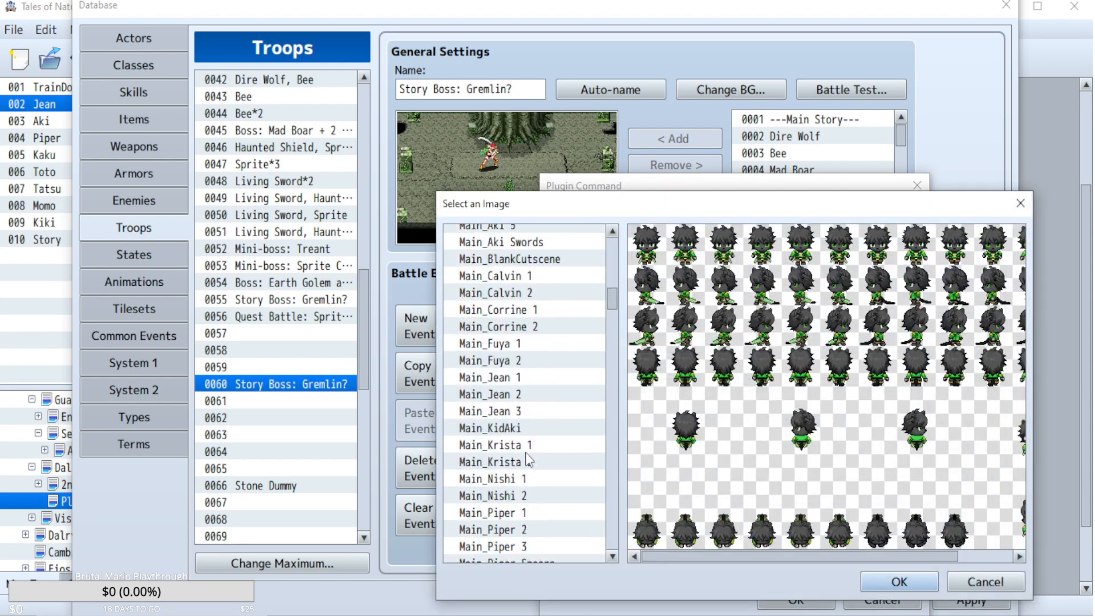
{"action": "left_click", "coordinate": [522, 446]}
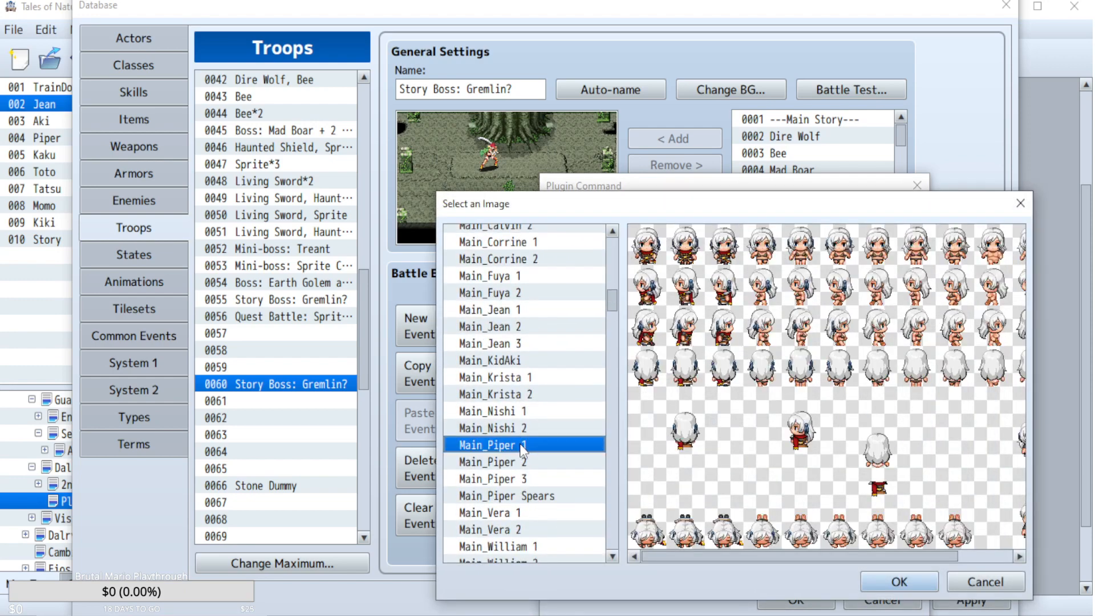
{"action": "left_click", "coordinate": [907, 581]}
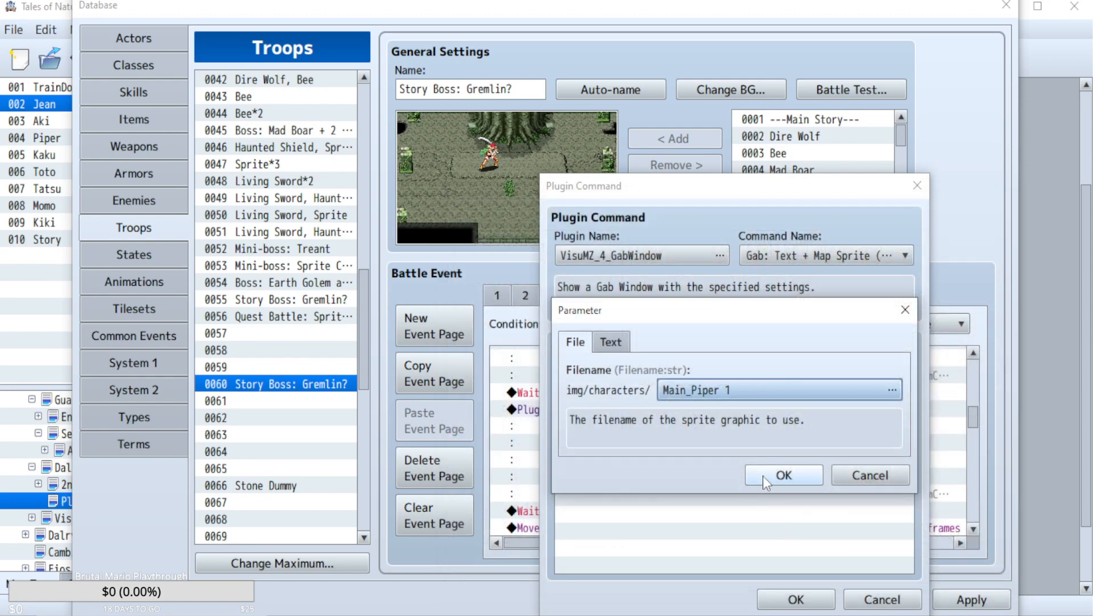
{"action": "left_click", "coordinate": [783, 475]}
{"action": "left_click", "coordinate": [790, 599]}
{"action": "scroll", "coordinate": [725, 455], "scroll_direction": "down", "scroll_amount": 1}
{"action": "scroll", "coordinate": [727, 464], "scroll_direction": "down", "scroll_amount": 1}
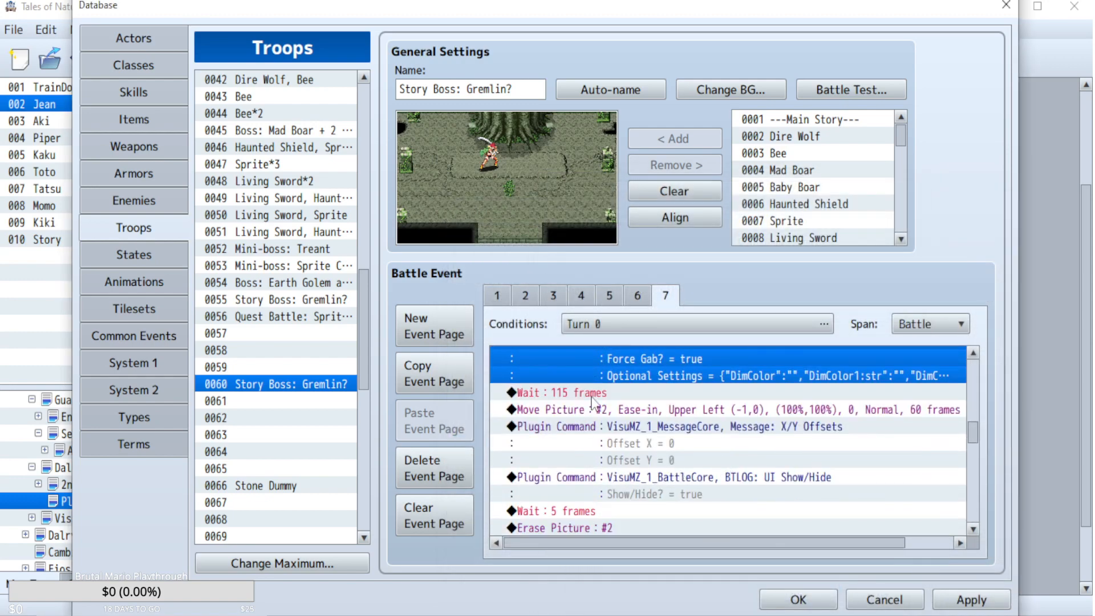
{"action": "left_click", "coordinate": [977, 600]}
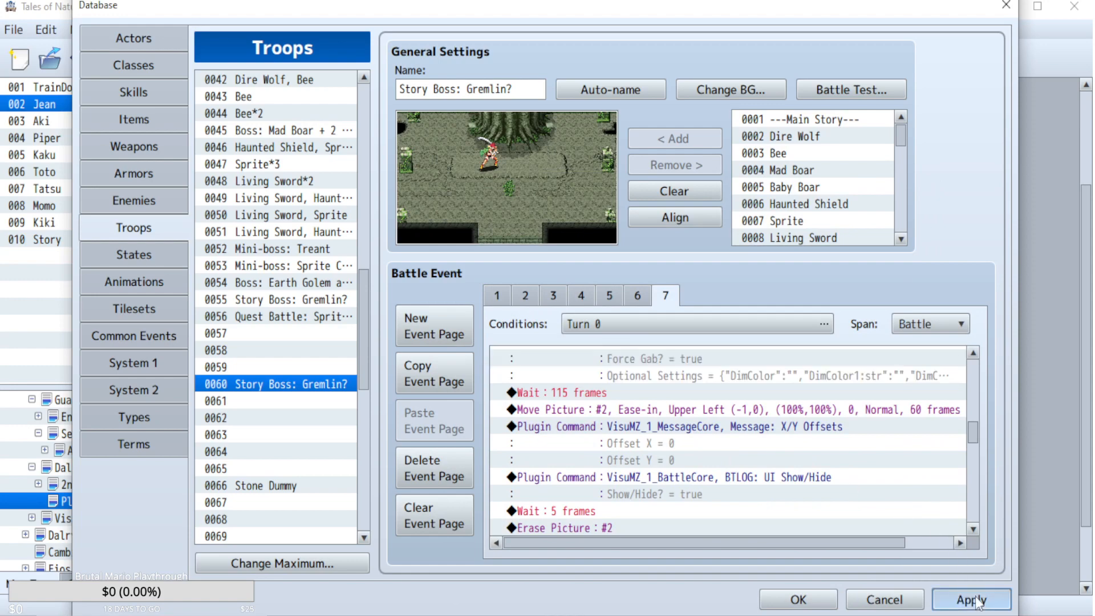
- Run a battle test of the Gremlin troop to watch the cutscene, and close the test window
{"action": "left_click", "coordinate": [835, 91]}
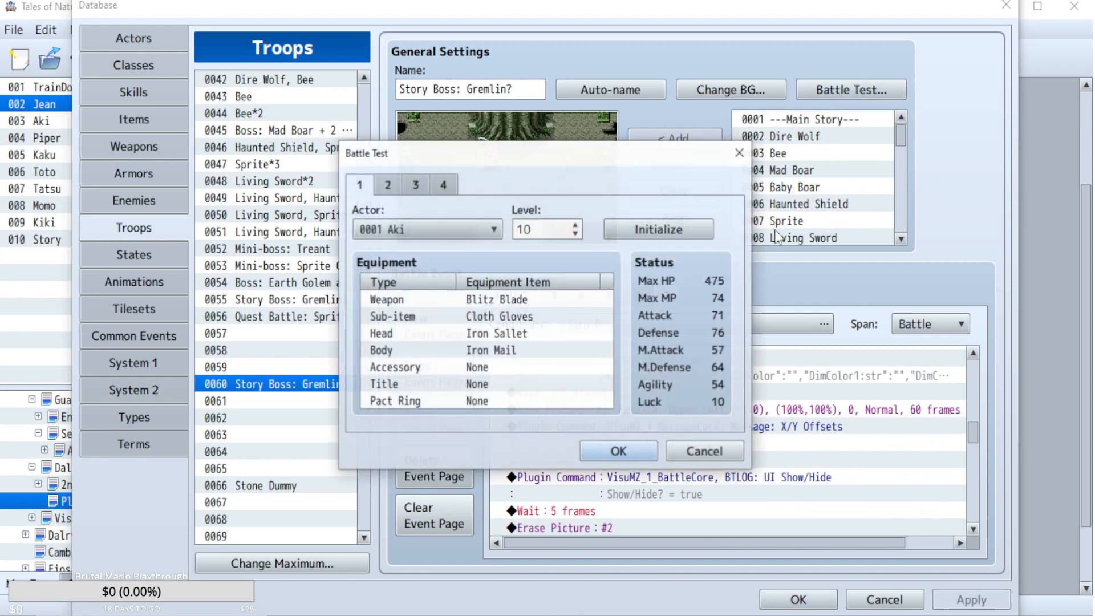
{"action": "left_click", "coordinate": [634, 446]}
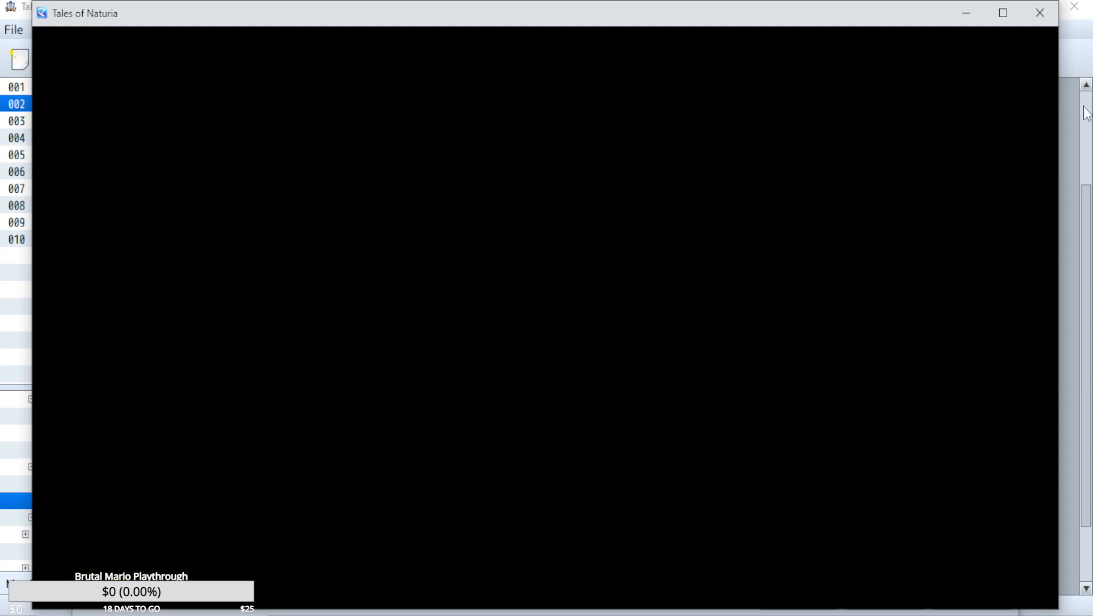
{"action": "left_click", "coordinate": [1039, 22]}
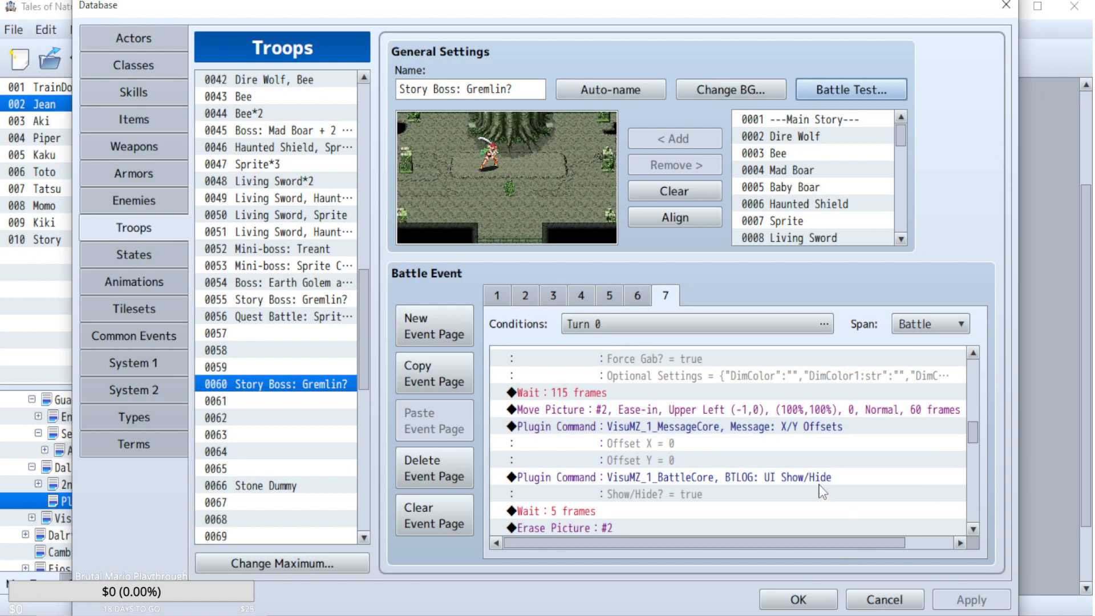
- Set the condition of battle event page 7 in troop 0060 to Turn 6
{"action": "scroll", "coordinate": [821, 488], "scroll_direction": "up", "scroll_amount": 6}
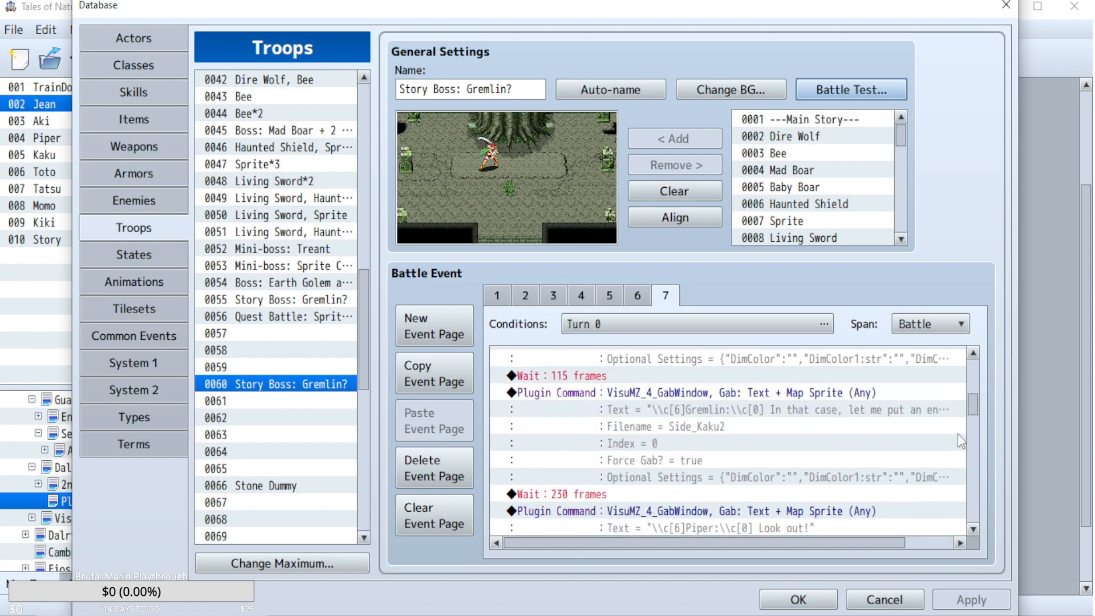
{"action": "scroll", "coordinate": [974, 419], "scroll_direction": "up", "scroll_amount": 6}
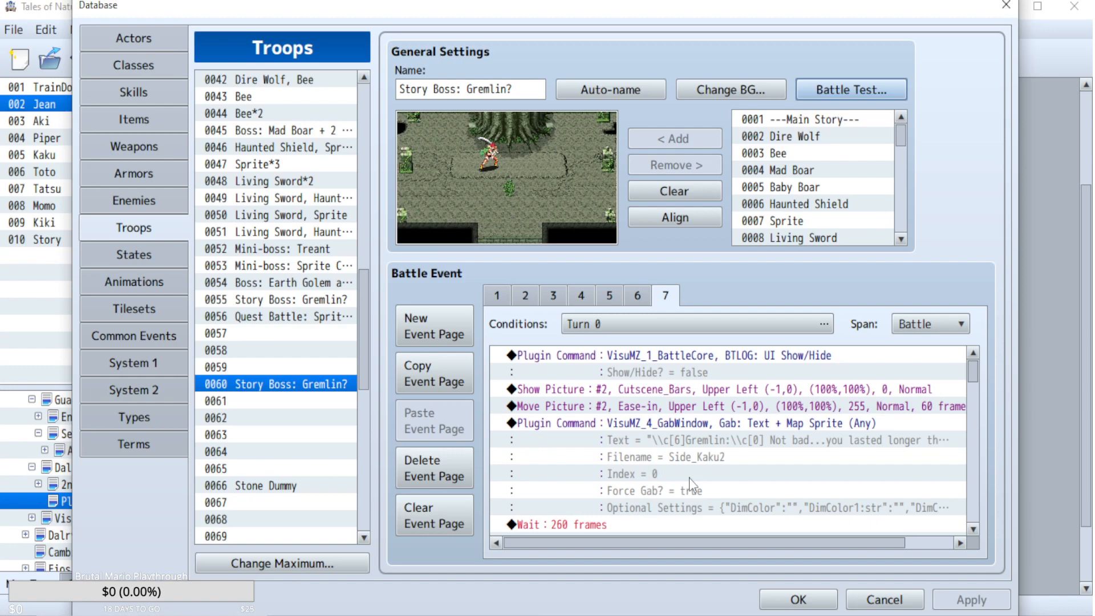
{"action": "left_click", "coordinate": [764, 324]}
{"action": "double_click", "coordinate": [621, 378]}
{"action": "type", "text": "6"}
{"action": "left_click", "coordinate": [754, 496]}
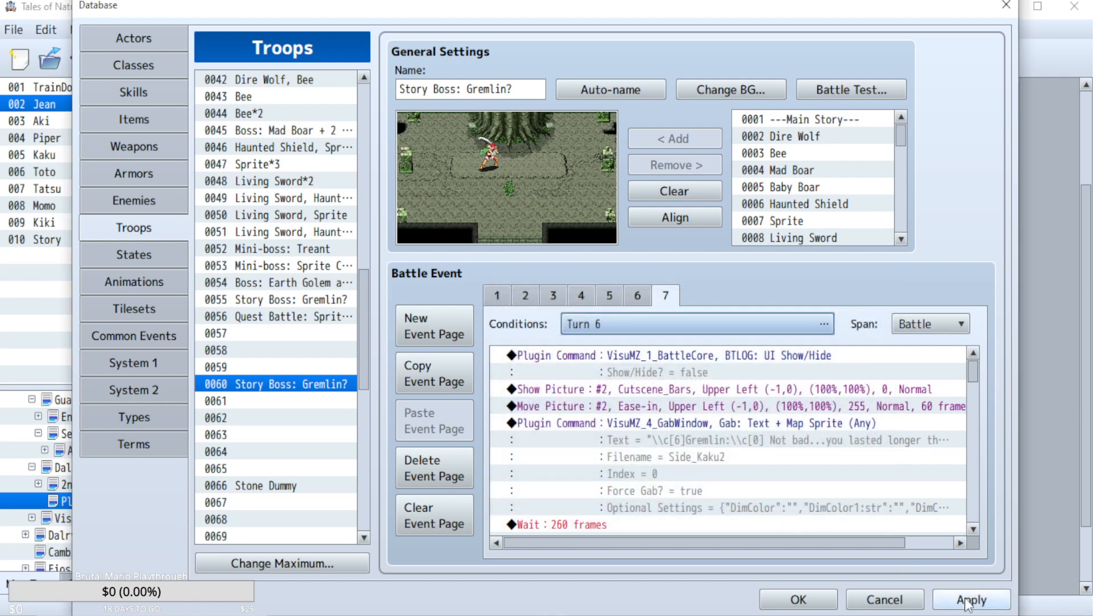
- Copy battle event page 7 of troop 0060 and paste it after page 6 in troop 0055, Story Boss: Gremlin?
{"action": "left_click", "coordinate": [447, 378]}
{"action": "left_click", "coordinate": [302, 300]}
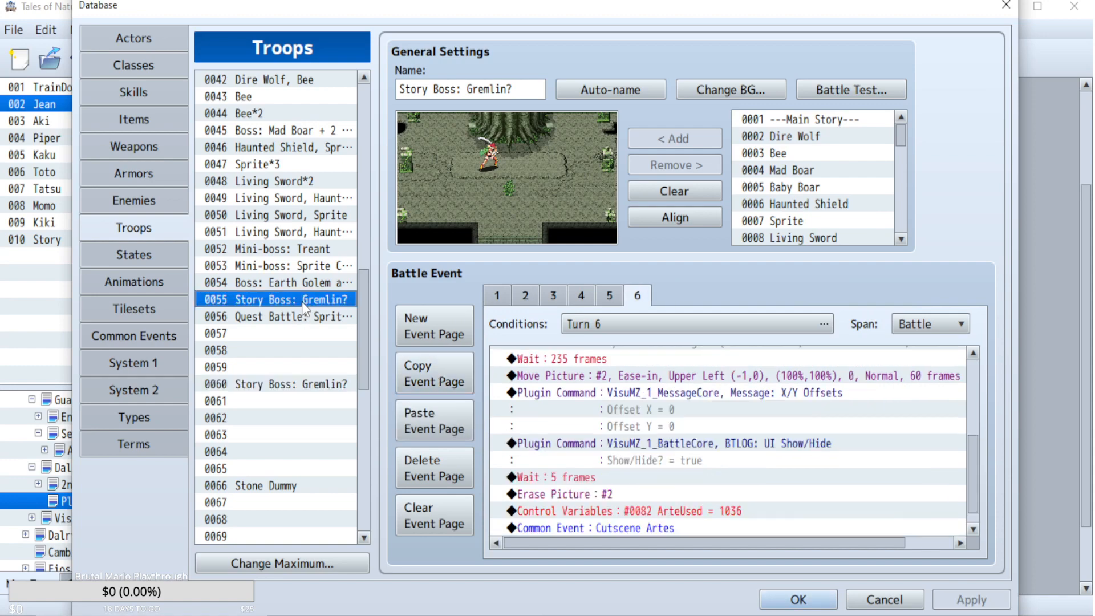
{"action": "left_click", "coordinate": [443, 422]}
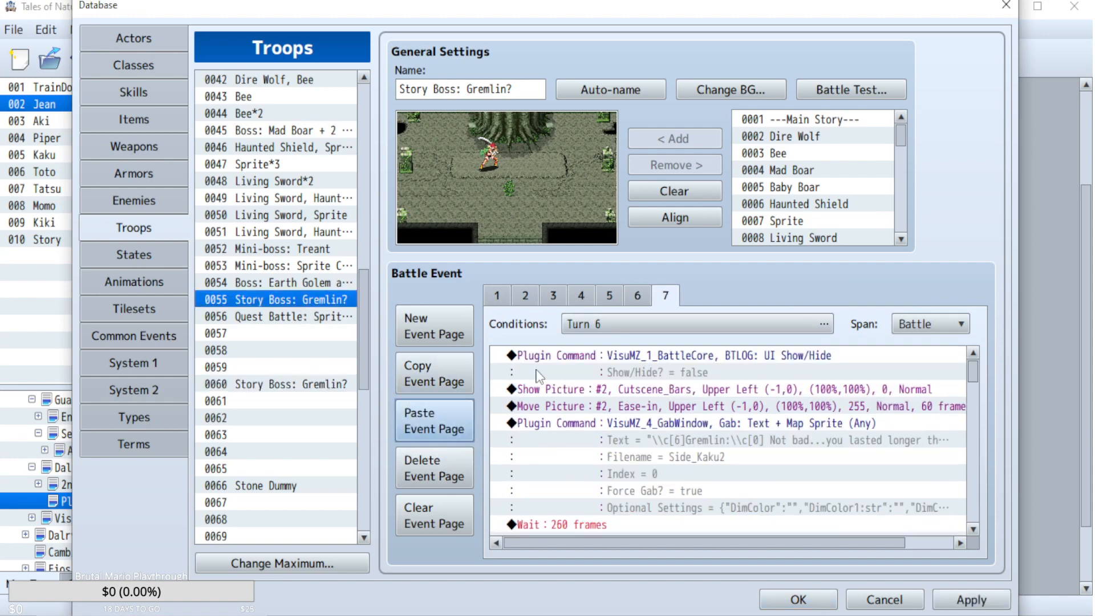
- Delete the old battle event page 6 from troop 0055, apply the change and close the database
{"action": "left_click", "coordinate": [636, 297]}
{"action": "left_click", "coordinate": [450, 475]}
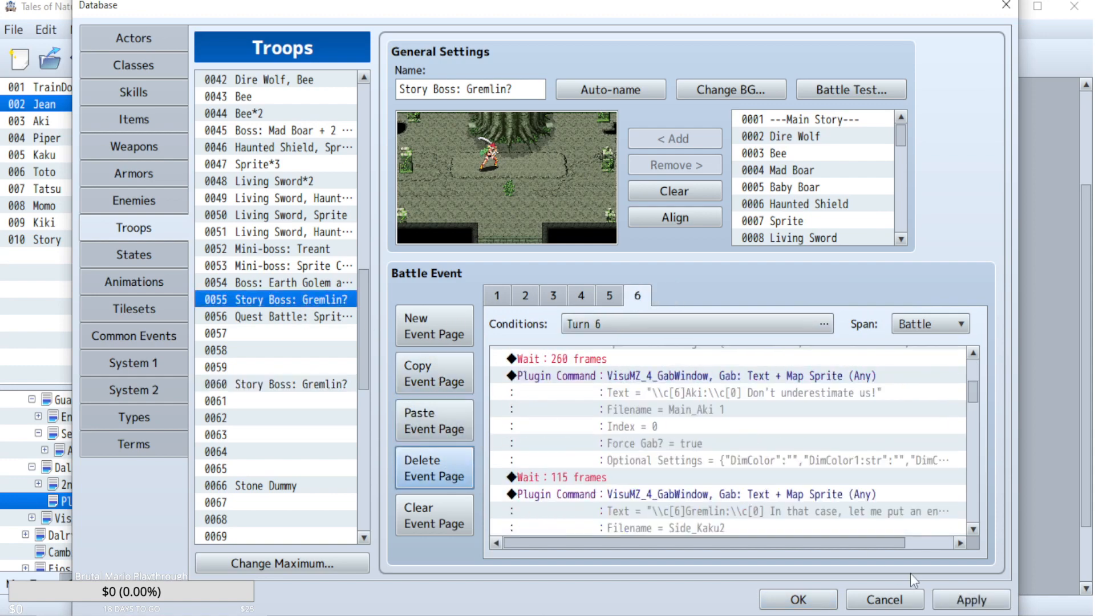
{"action": "left_click", "coordinate": [961, 600]}
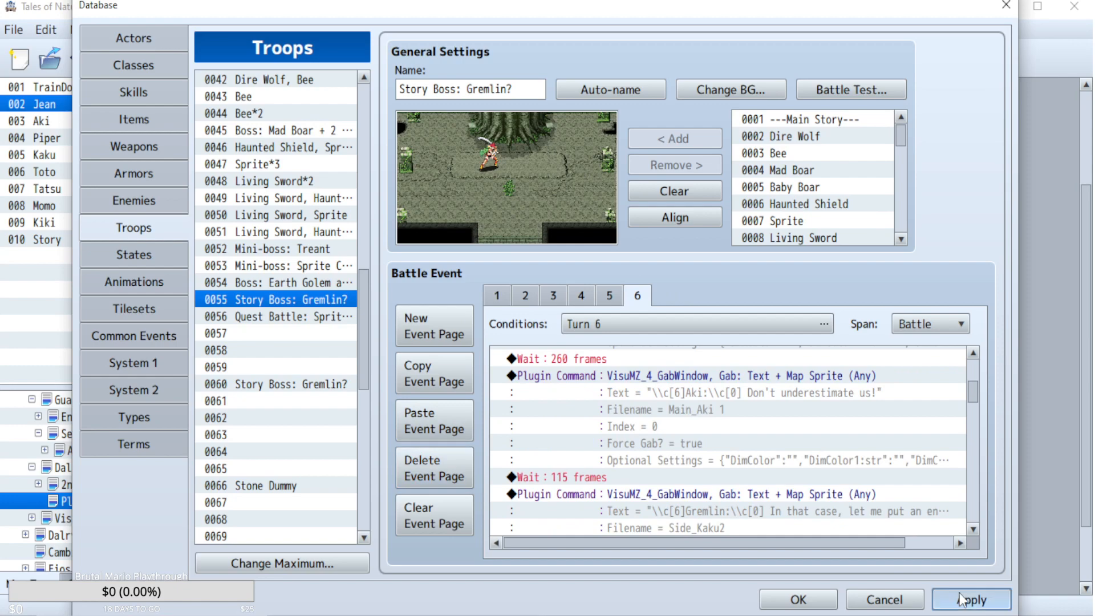
{"action": "left_click", "coordinate": [799, 600]}
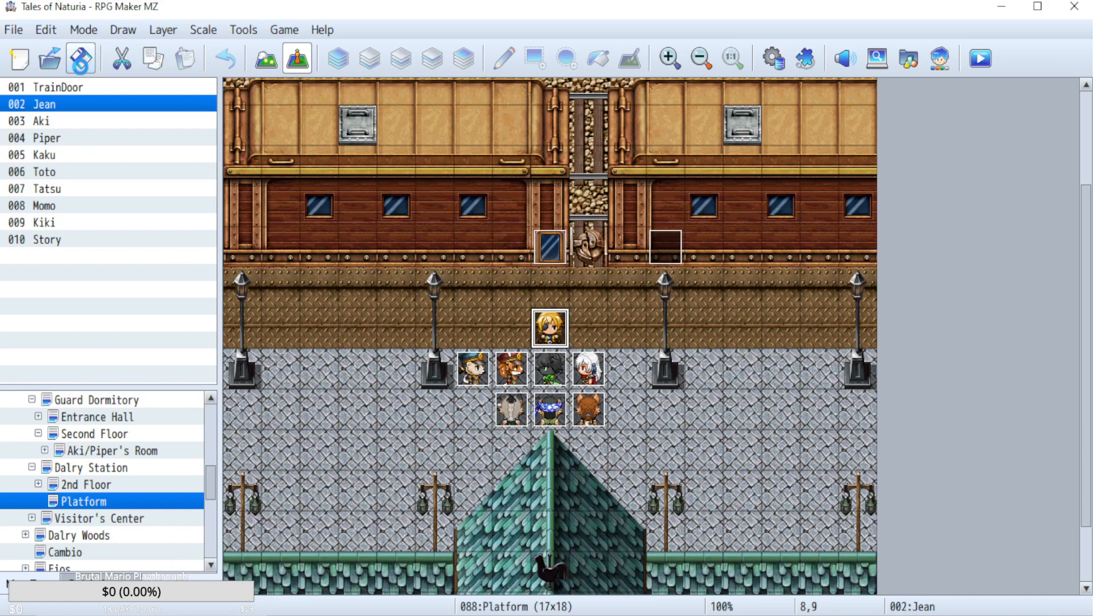
- Reopen the database and review the battle event pages of troop 0055 through page 6
{"action": "left_click", "coordinate": [773, 59]}
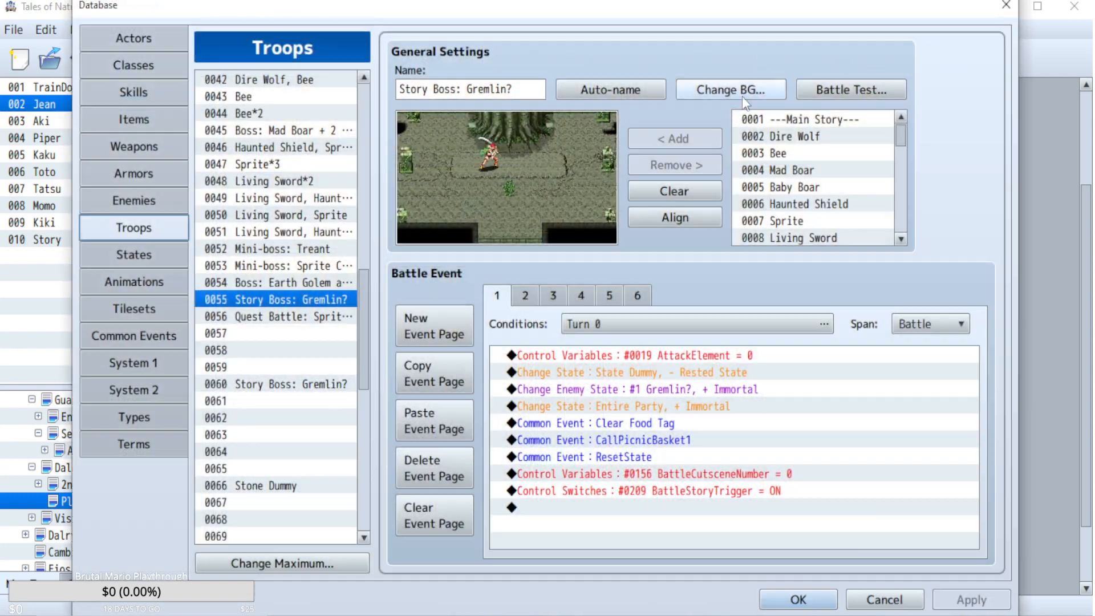
{"action": "left_click", "coordinate": [526, 297]}
{"action": "left_click", "coordinate": [499, 298]}
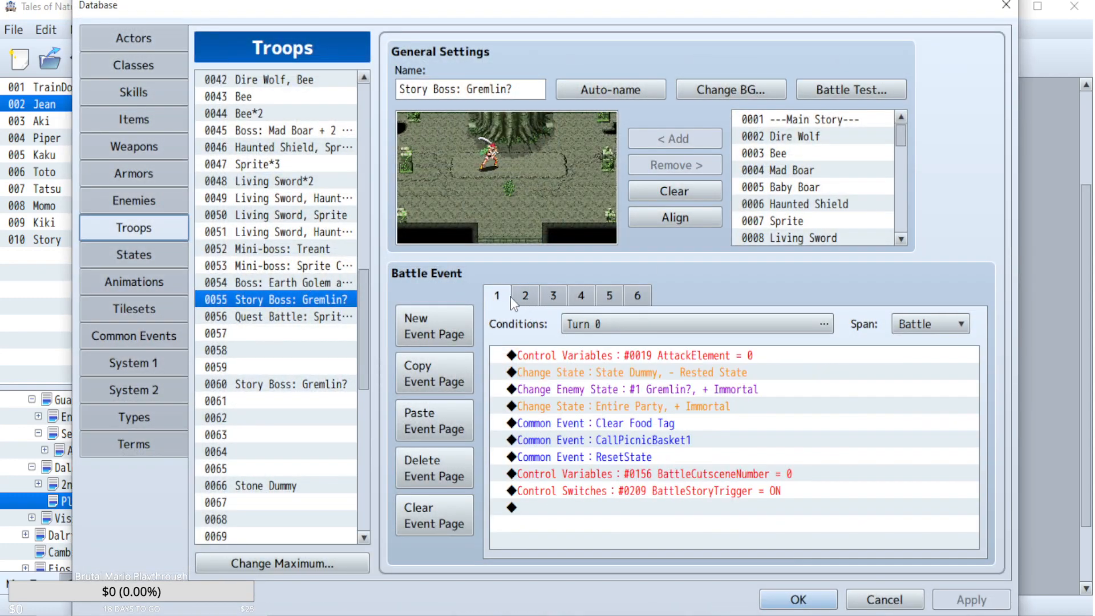
{"action": "left_click", "coordinate": [555, 296]}
{"action": "left_click", "coordinate": [581, 296]}
{"action": "left_click", "coordinate": [636, 297]}
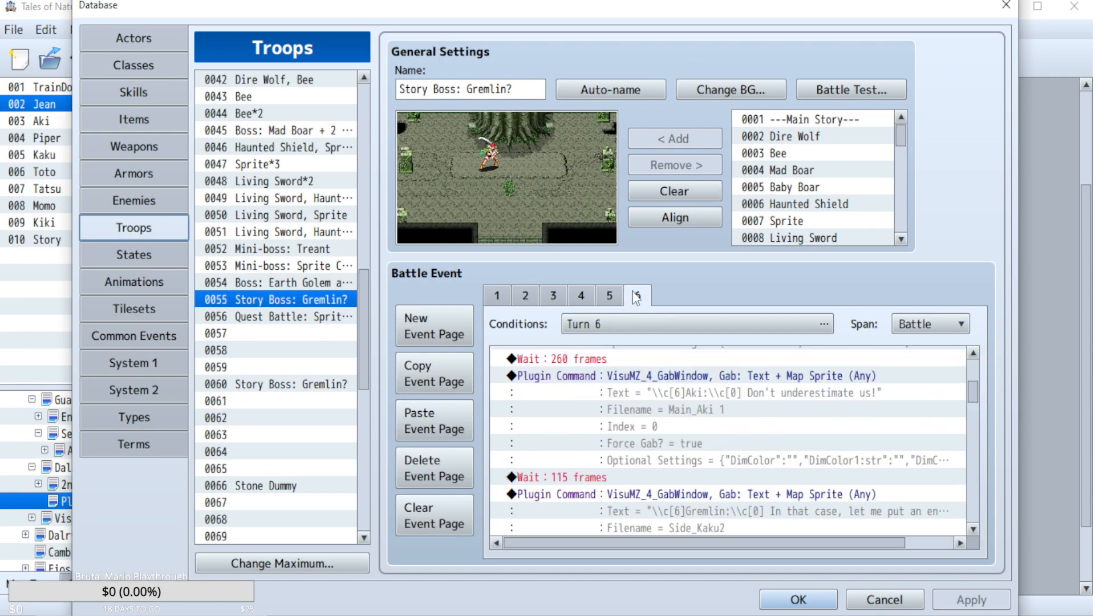
- Compare the action patterns of Gremlin? enemies 0017 and 0013 and check battle event pages 1 and 6 of troop 0055
{"action": "left_click", "coordinate": [496, 296]}
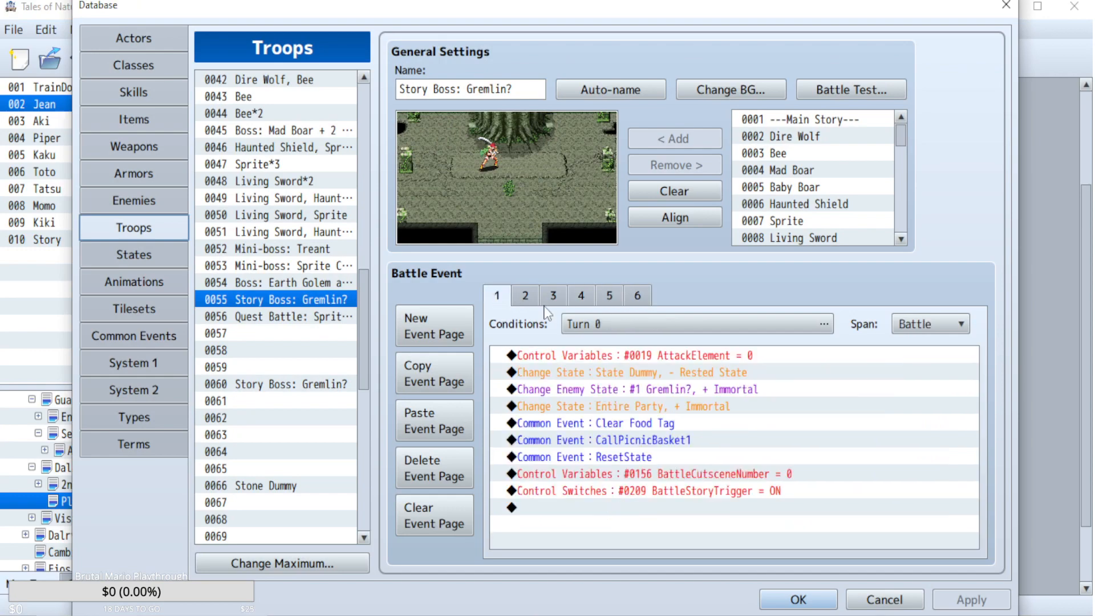
{"action": "left_click", "coordinate": [170, 97]}
{"action": "left_click", "coordinate": [152, 203]}
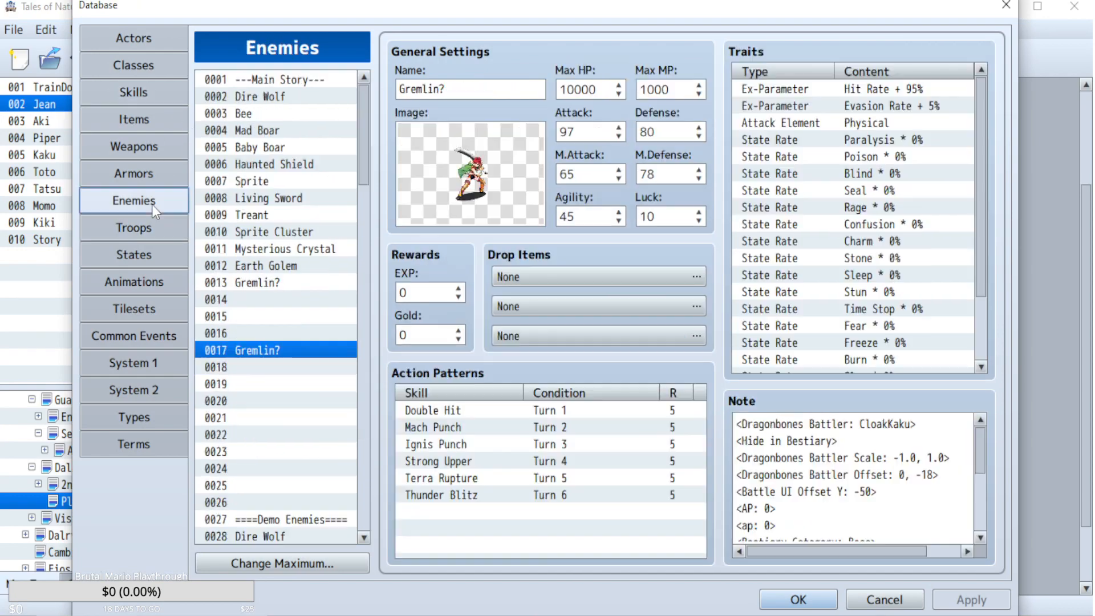
{"action": "left_click", "coordinate": [282, 281]}
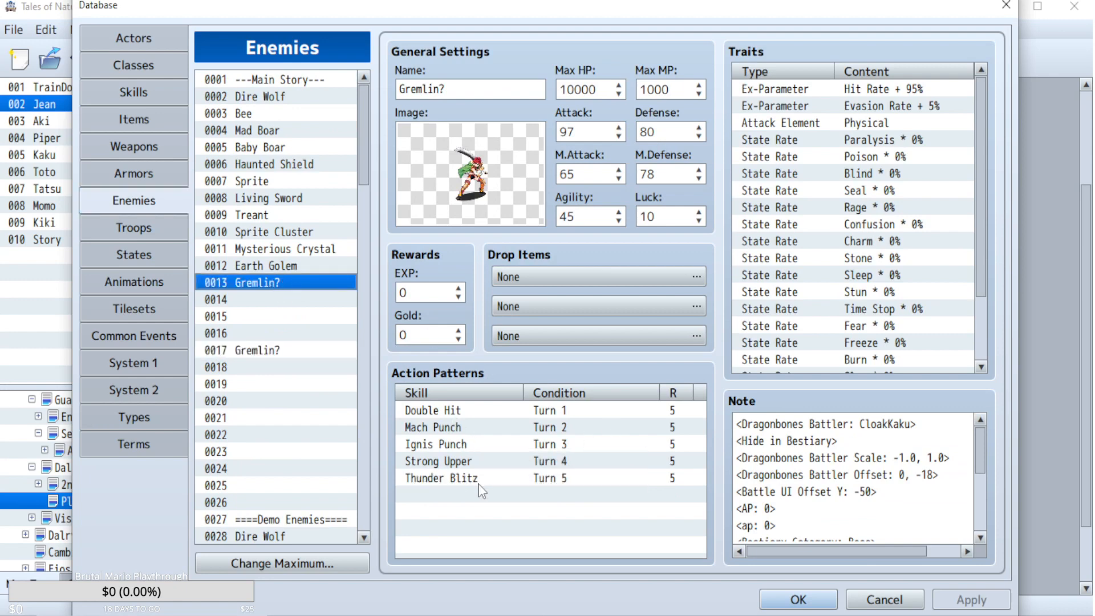
{"action": "left_click", "coordinate": [155, 234]}
{"action": "left_click", "coordinate": [638, 295]}
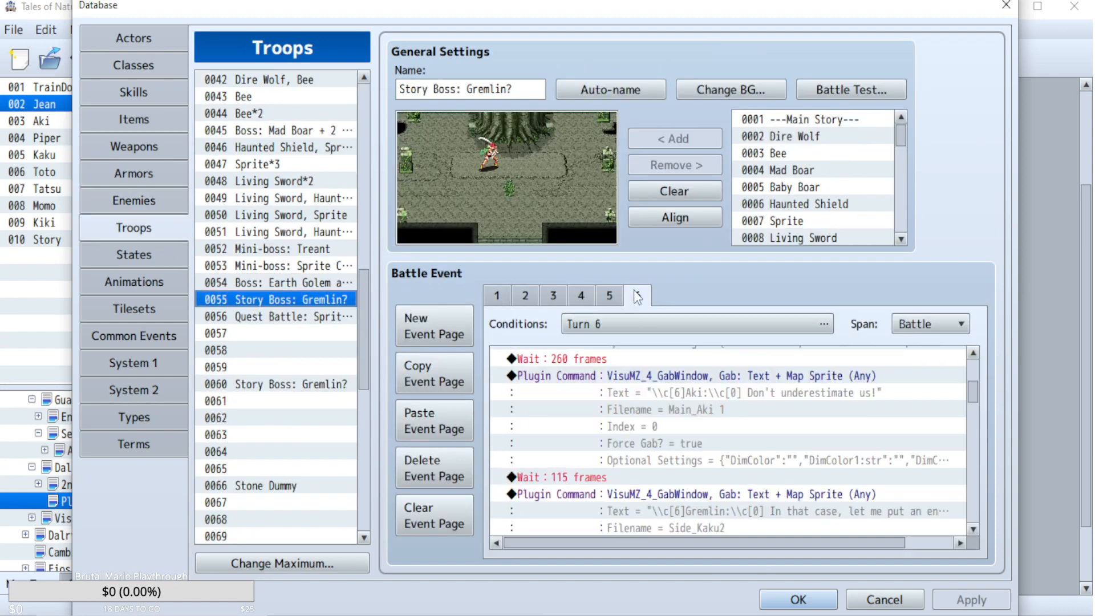
{"action": "left_click", "coordinate": [500, 295]}
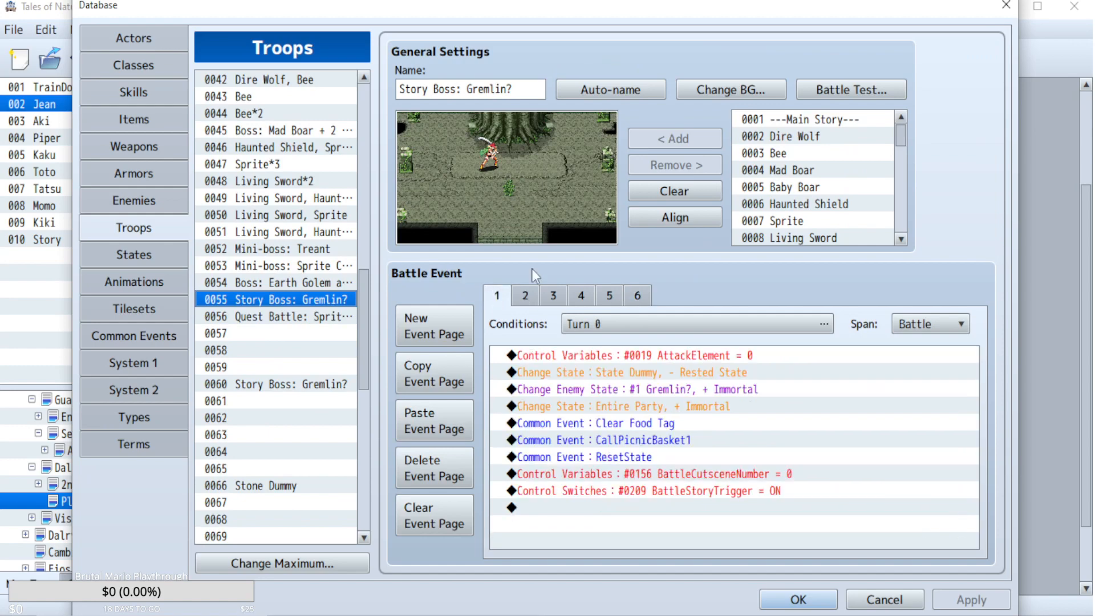
- Start a battle test of troop 0055 and advance through the Altered Artes tutorial and the Gale notice
{"action": "left_click", "coordinate": [834, 84]}
{"action": "left_click", "coordinate": [624, 449]}
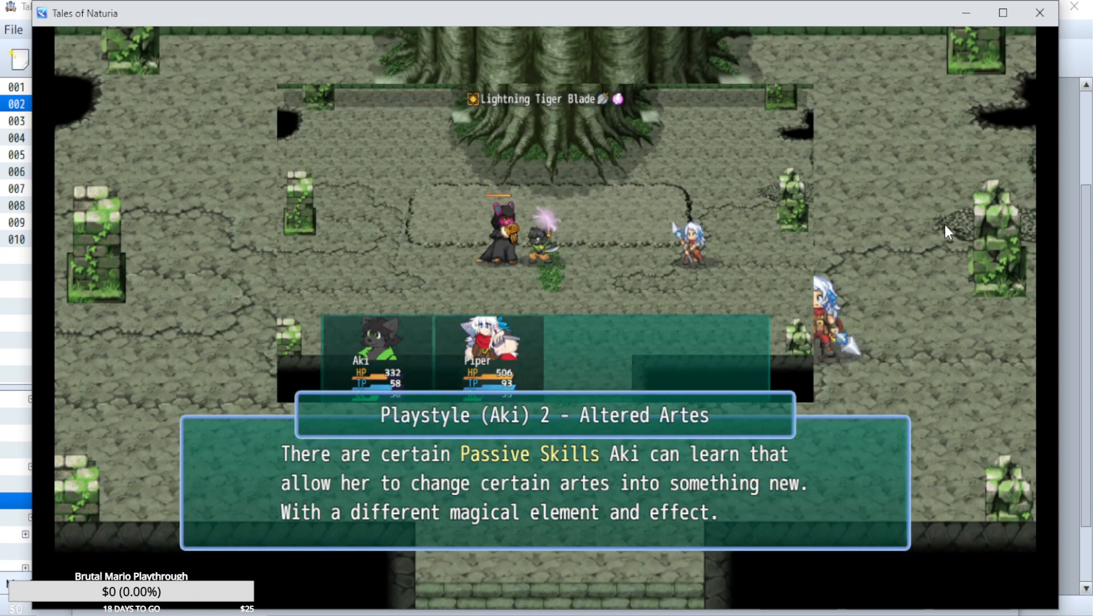
{"action": "key", "text": "Return"}
{"action": "key", "text": "Return"}
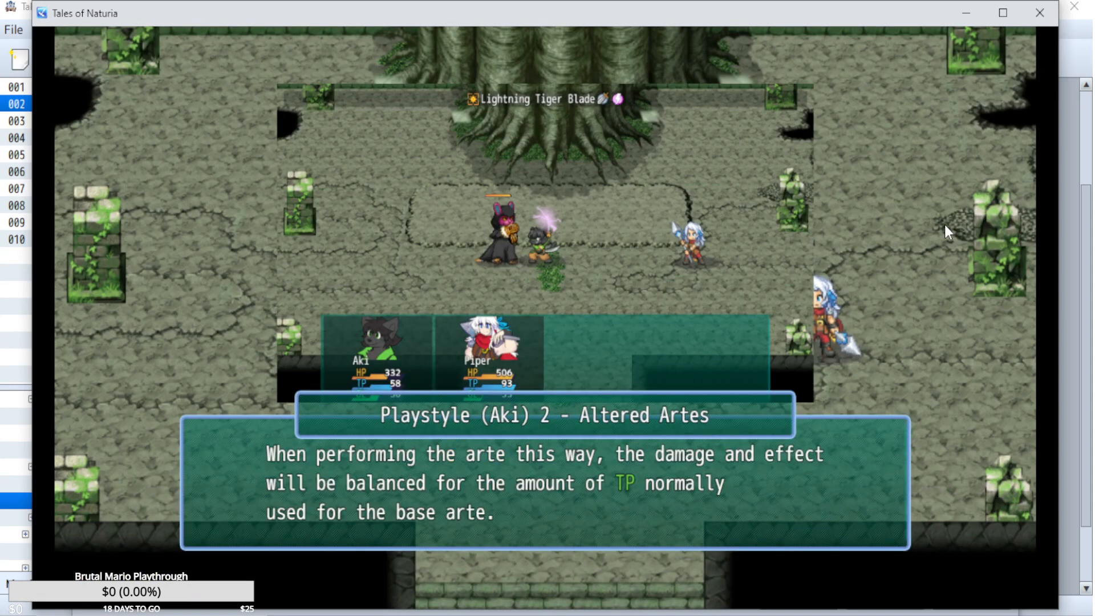
{"action": "key", "text": "Return"}
{"action": "key", "text": "Return"}
{"action": "key", "text": "Return"}
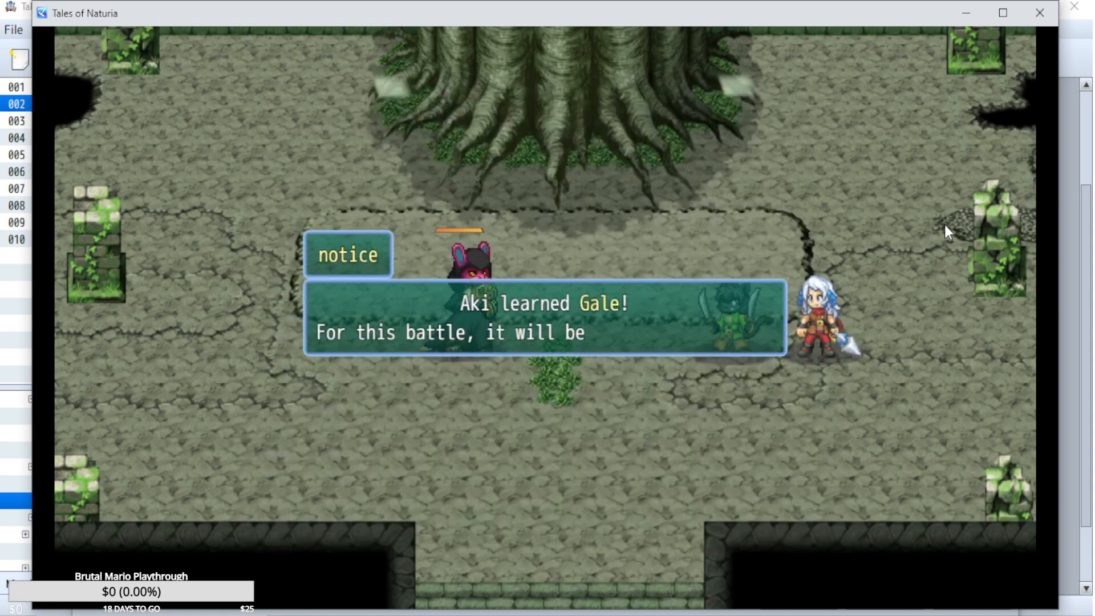
{"action": "key", "text": "Return"}
{"action": "key", "text": "Return"}
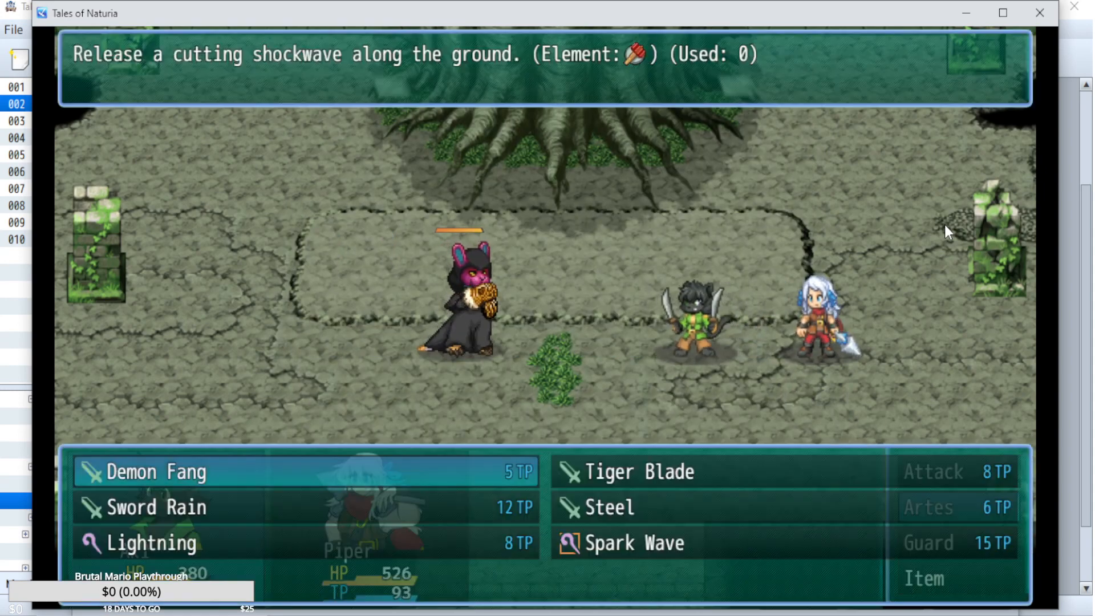
- Play the battle turn with Tiger Blade for Aki and Fireball for Piper against the Gremlin
{"action": "key", "text": "Right"}
{"action": "key", "text": "Return"}
{"action": "key", "text": "Down"}
{"action": "key", "text": "Down"}
{"action": "key", "text": "Return"}
{"action": "key", "text": "Down"}
{"action": "key", "text": "Right"}
{"action": "key", "text": "Down"}
{"action": "key", "text": "Up"}
{"action": "key", "text": "Left"}
{"action": "key", "text": "Down"}
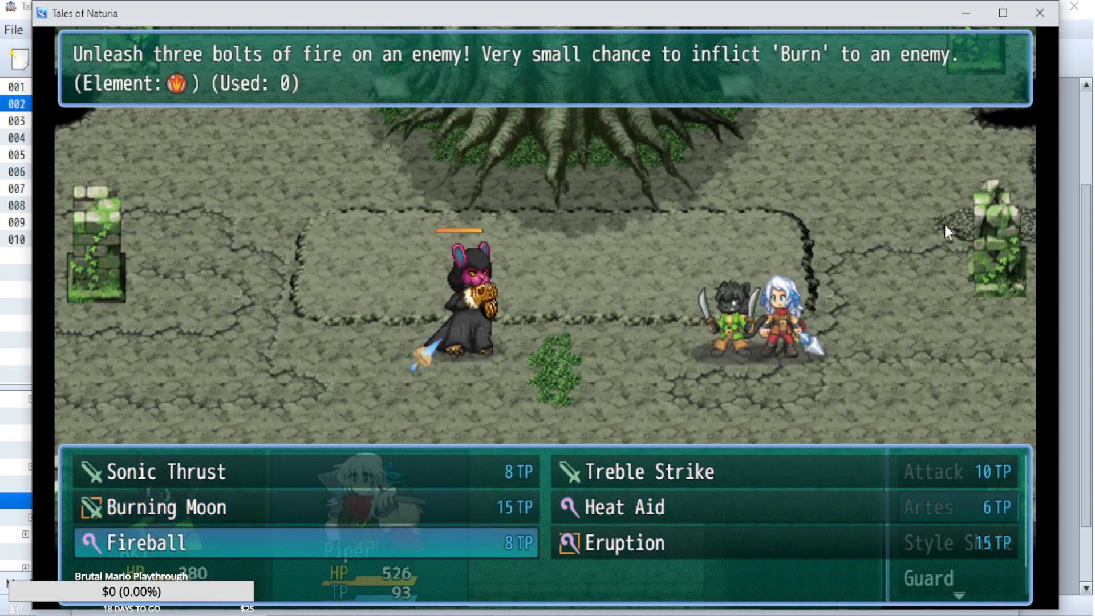
{"action": "key", "text": "Return"}
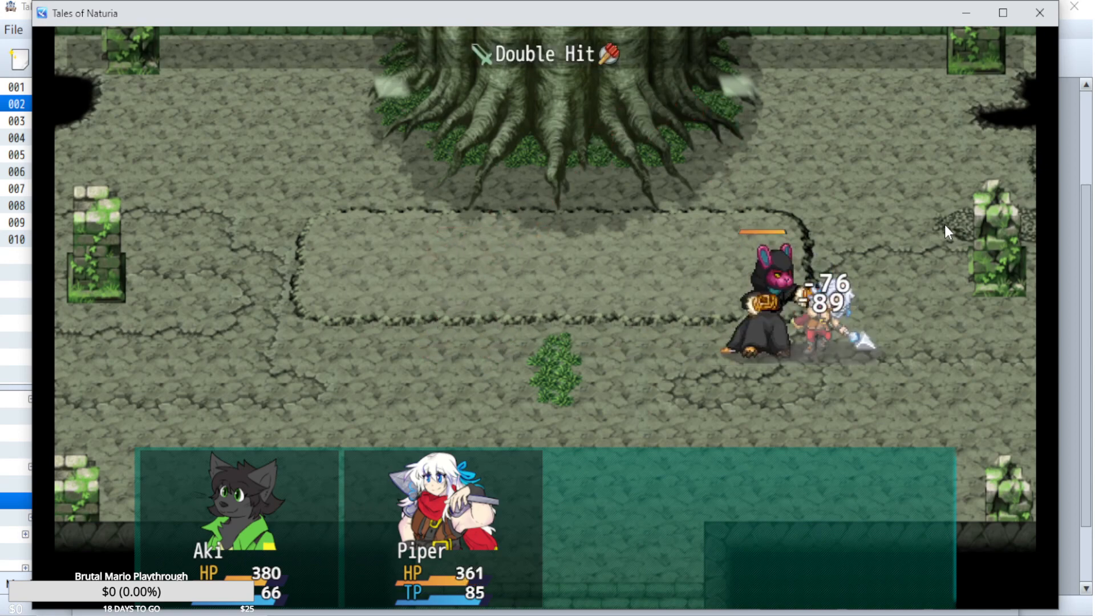
- Play the following battle turn with Sword Rain for Aki and Burning Moon for Piper
{"action": "key", "text": "Return"}
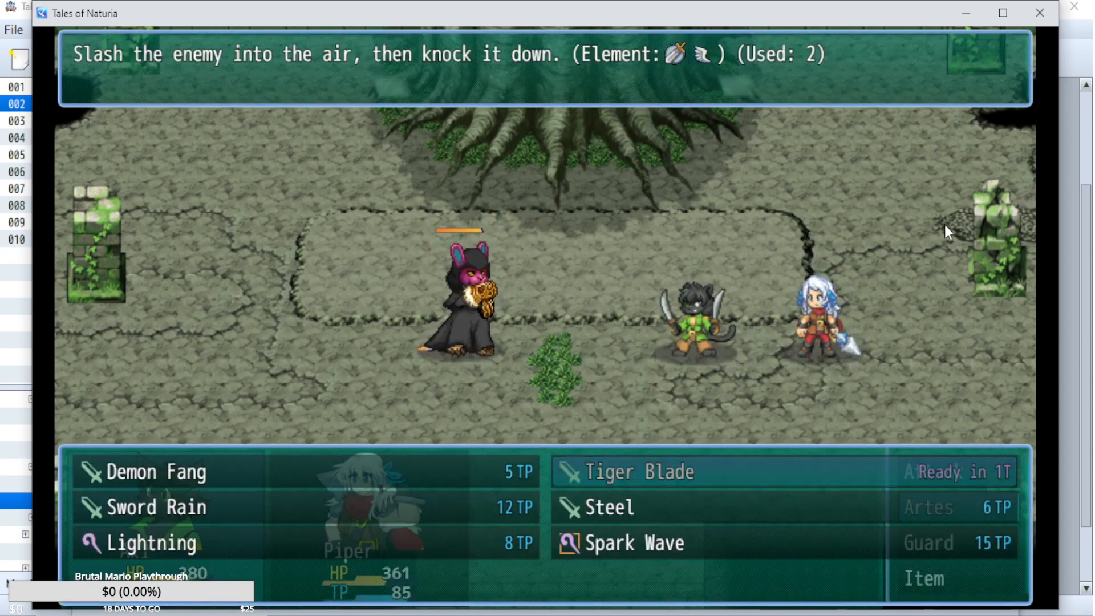
{"action": "key", "text": "Left"}
{"action": "key", "text": "Down"}
{"action": "key", "text": "Return"}
{"action": "key", "text": "Return"}
{"action": "key", "text": "Up"}
{"action": "key", "text": "Return"}
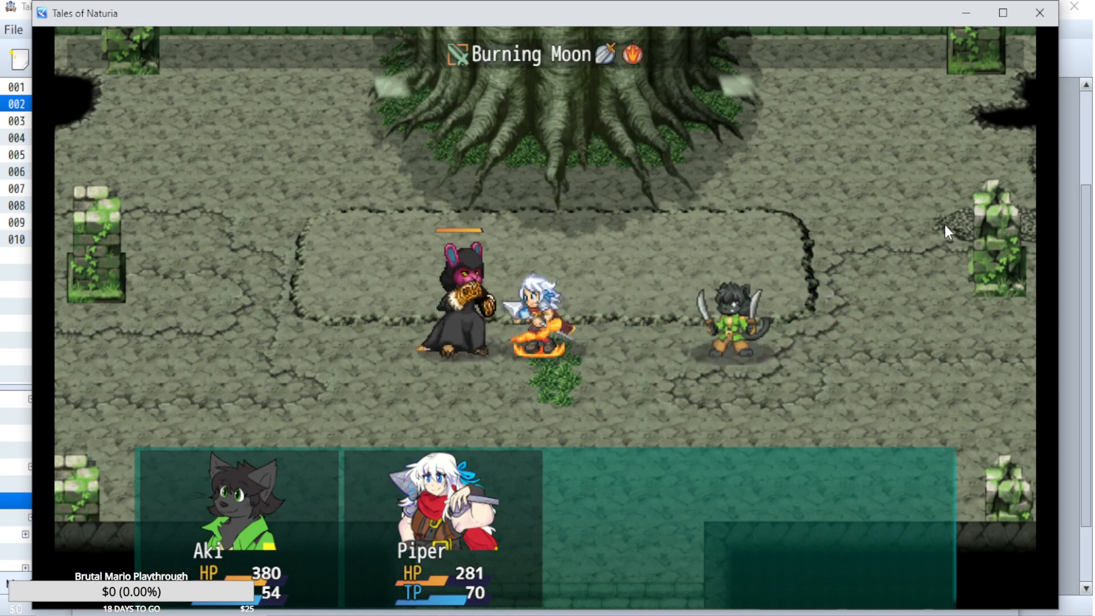
- Play another battle turn with Lightning for Aki and Eruption for Piper
{"action": "key", "text": "Return"}
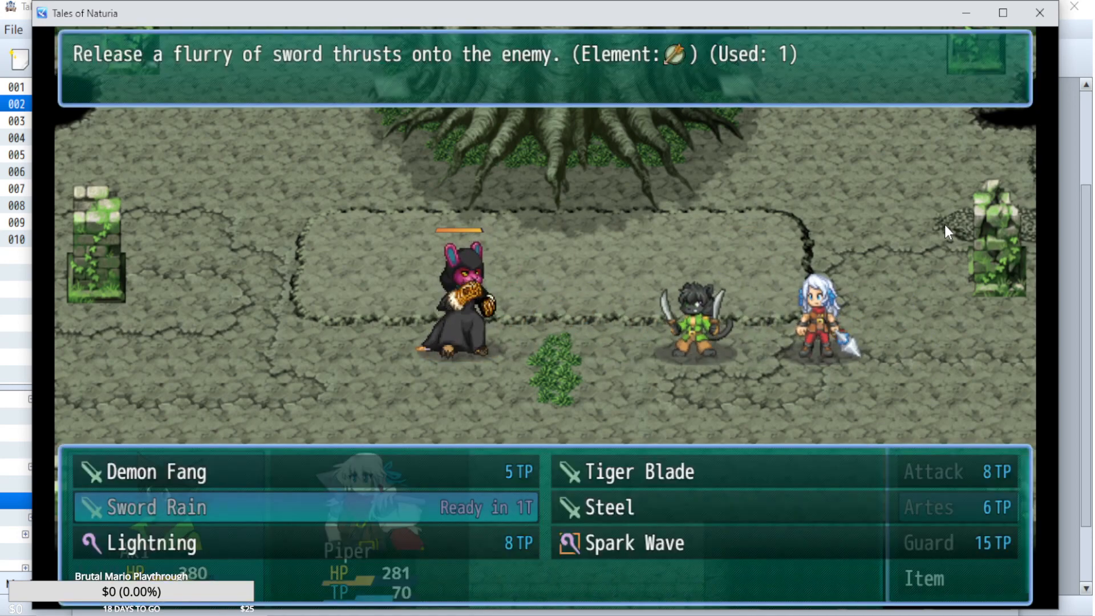
{"action": "key", "text": "Down"}
{"action": "key", "text": "Return"}
{"action": "key", "text": "Return"}
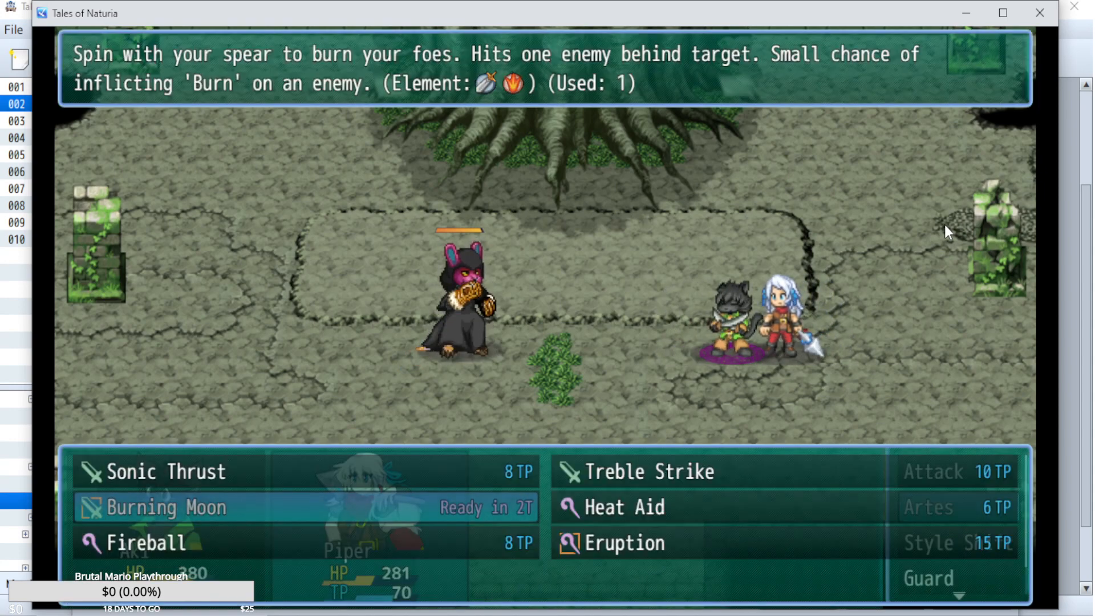
{"action": "key", "text": "Down"}
{"action": "key", "text": "Return"}
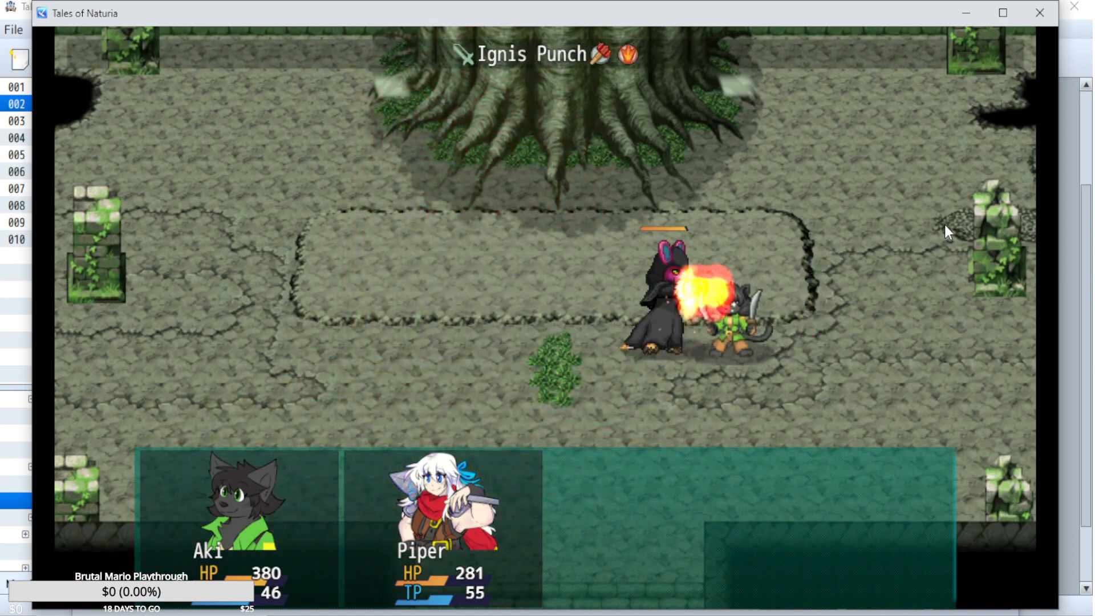
- Play a battle turn with Demon Fang for Aki and Treble Strike for Piper
{"action": "key", "text": "Return"}
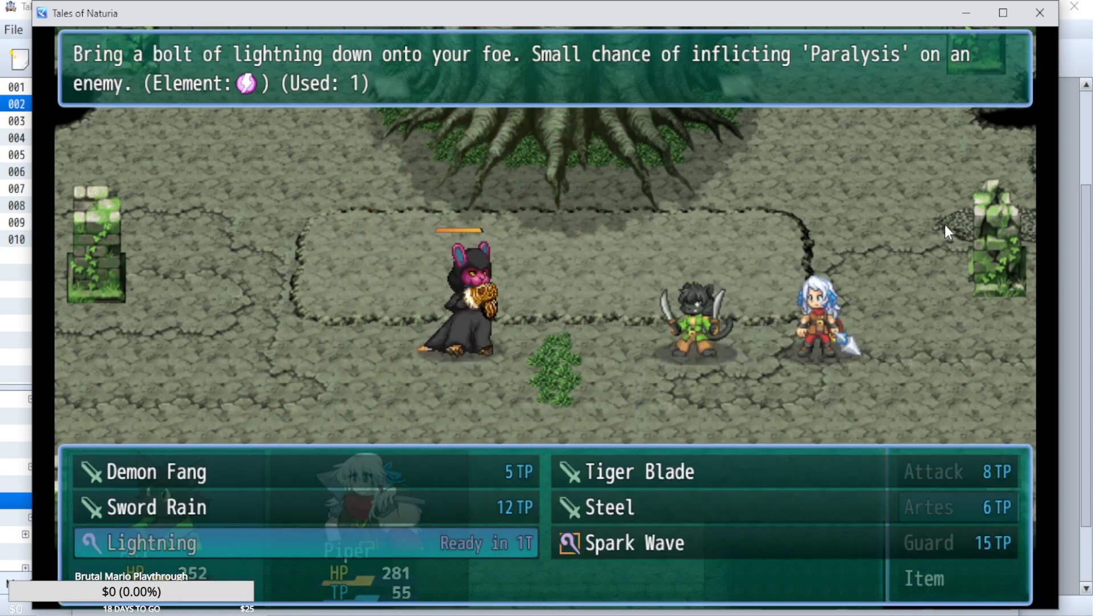
{"action": "key", "text": "Right"}
{"action": "key", "text": "Return"}
{"action": "key", "text": "Return"}
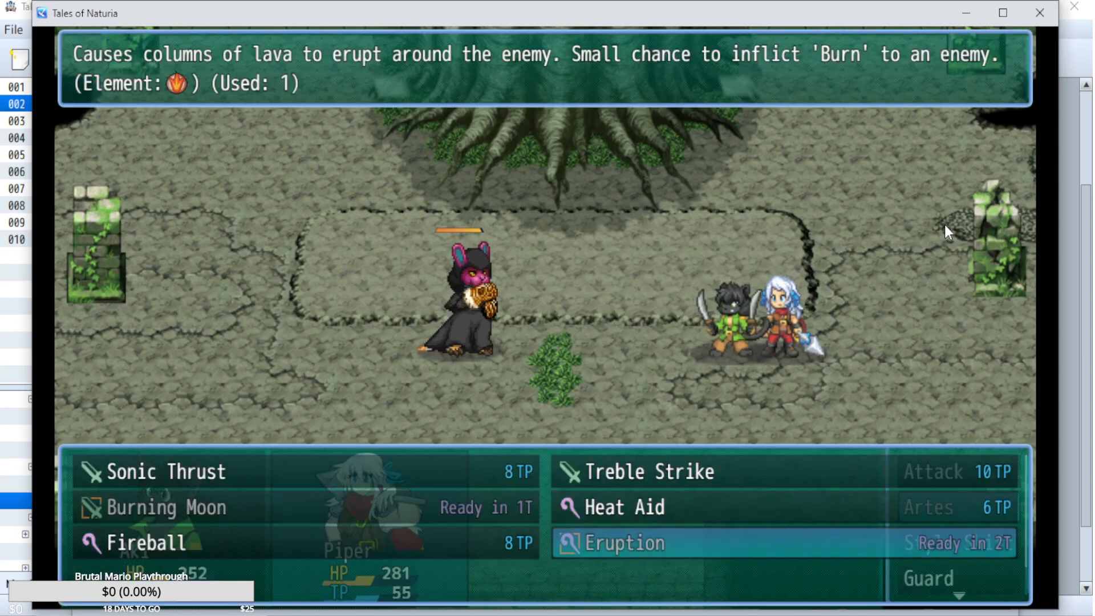
{"action": "key", "text": "Up"}
{"action": "key", "text": "Left"}
{"action": "key", "text": "Up"}
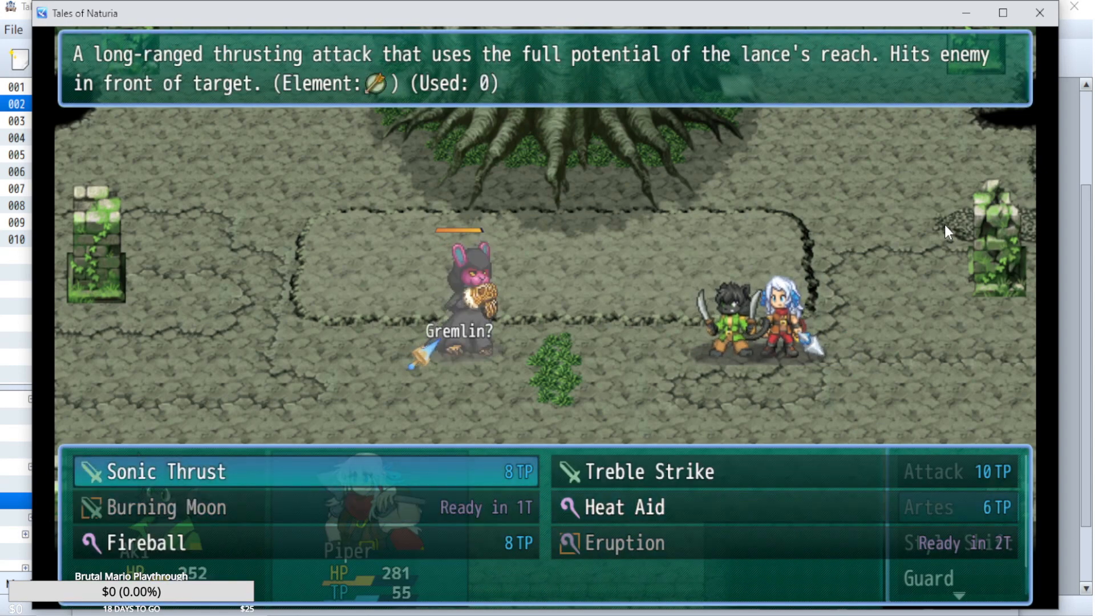
{"action": "key", "text": "Right"}
{"action": "key", "text": "Return"}
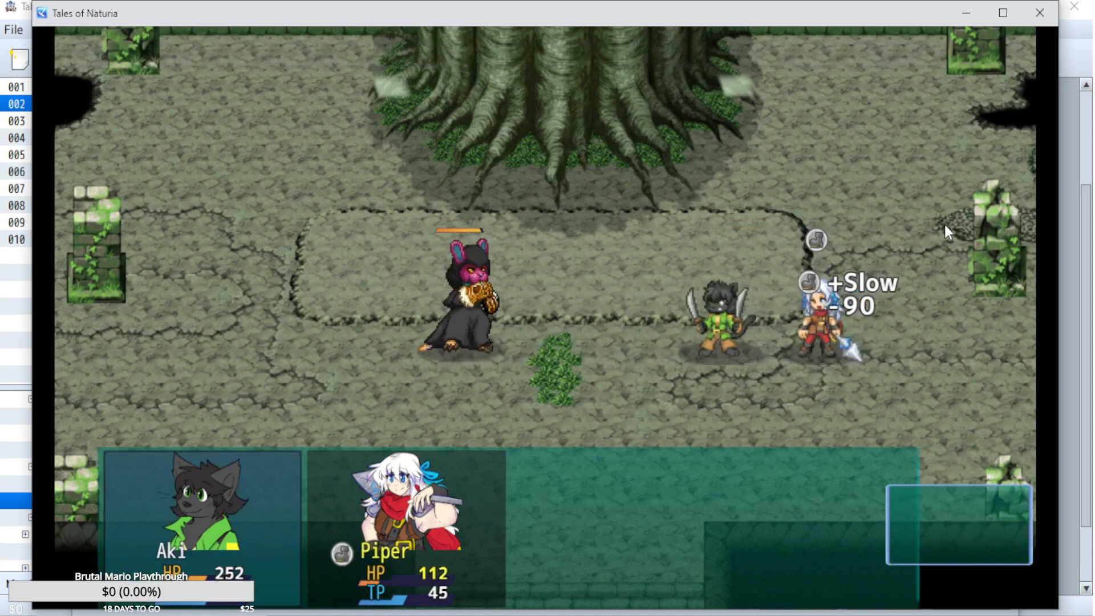
- Play a battle turn using Aki's Sword Rain and Piper's Sonic Thrust on the Gremlin
{"action": "key", "text": "Return"}
{"action": "key", "text": "Down"}
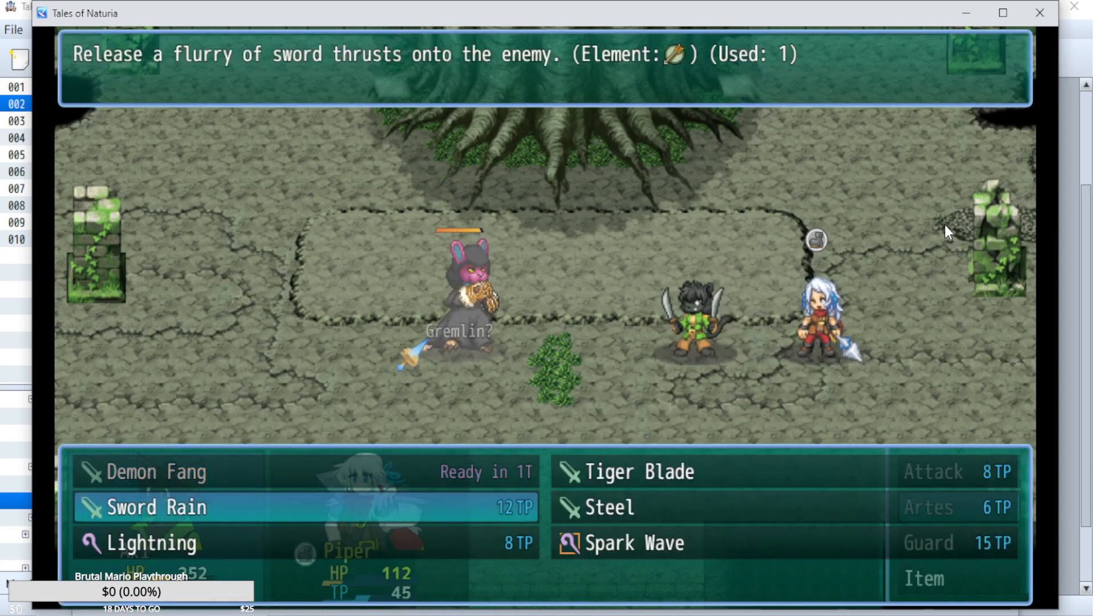
{"action": "key", "text": "Return"}
{"action": "key", "text": "Return"}
{"action": "key", "text": "Left"}
{"action": "key", "text": "Down"}
{"action": "key", "text": "Up"}
{"action": "key", "text": "Return"}
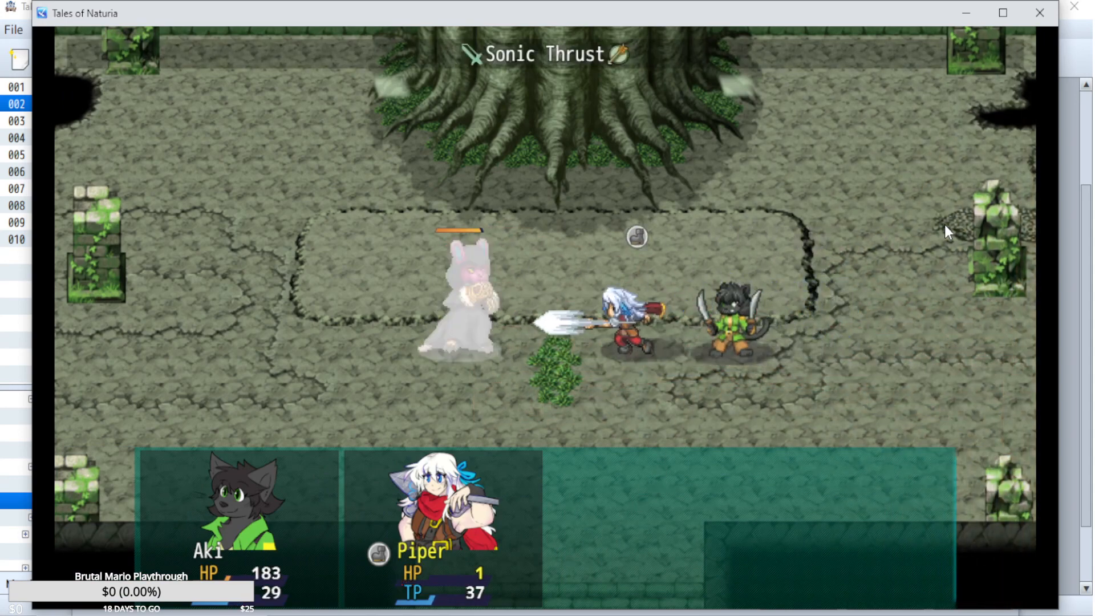
- Choose an arte for Aki and Burning Moon for Piper to reach the Turn 6 cutscene
{"action": "key", "text": "Return"}
{"action": "key", "text": "Up"}
{"action": "key", "text": "Return"}
{"action": "key", "text": "Return"}
{"action": "key", "text": "Down"}
{"action": "key", "text": "Down"}
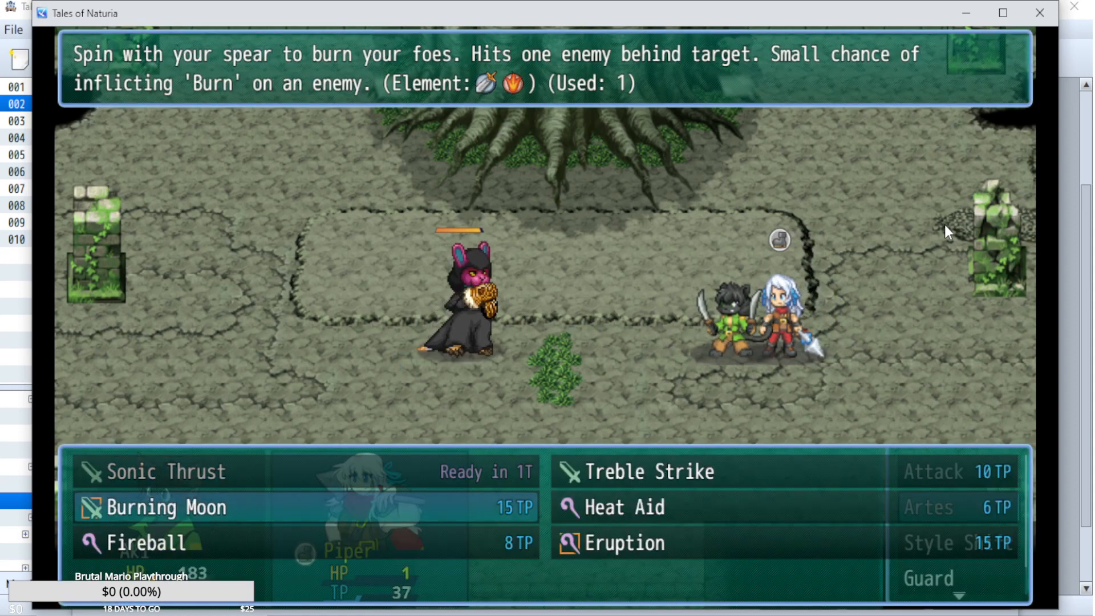
{"action": "key", "text": "Return"}
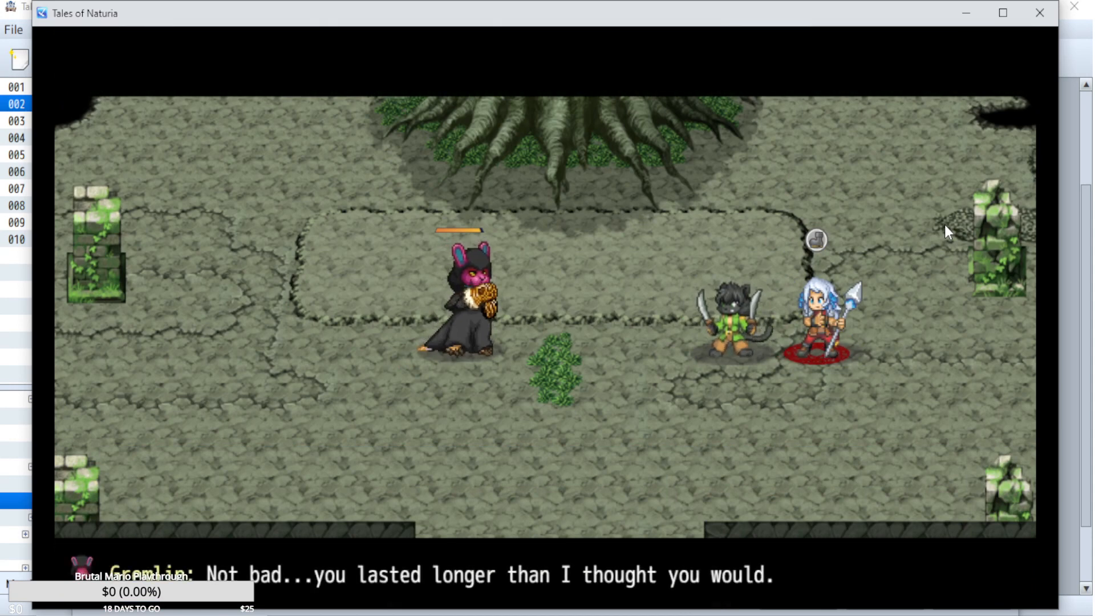
- Watch the Gab cutscene through Piper's line and end the battle test
{"action": "key", "text": "Return"}
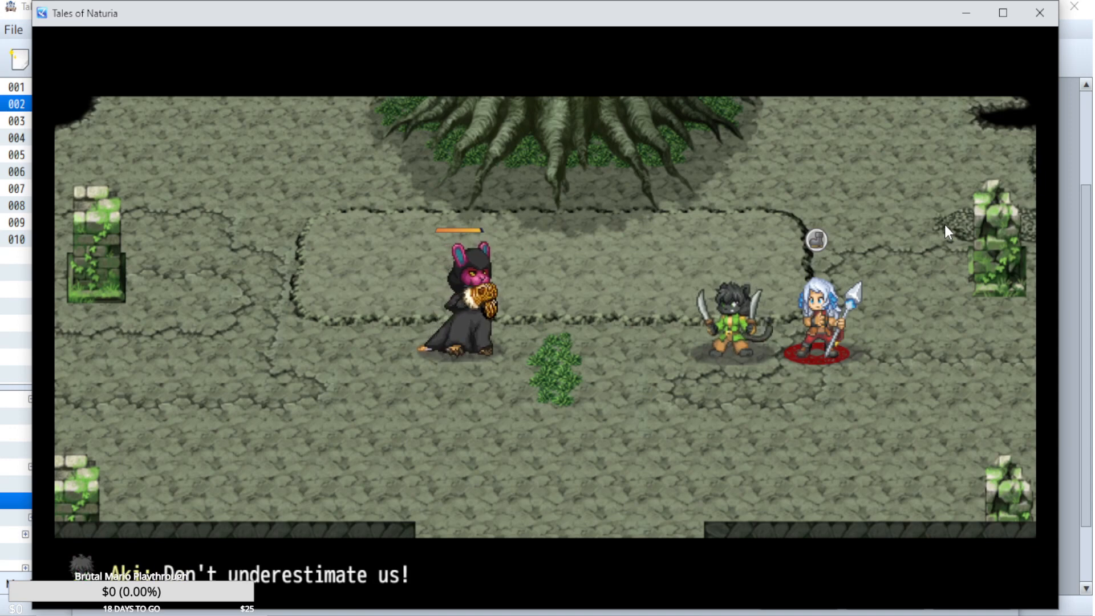
{"action": "key", "text": "Return"}
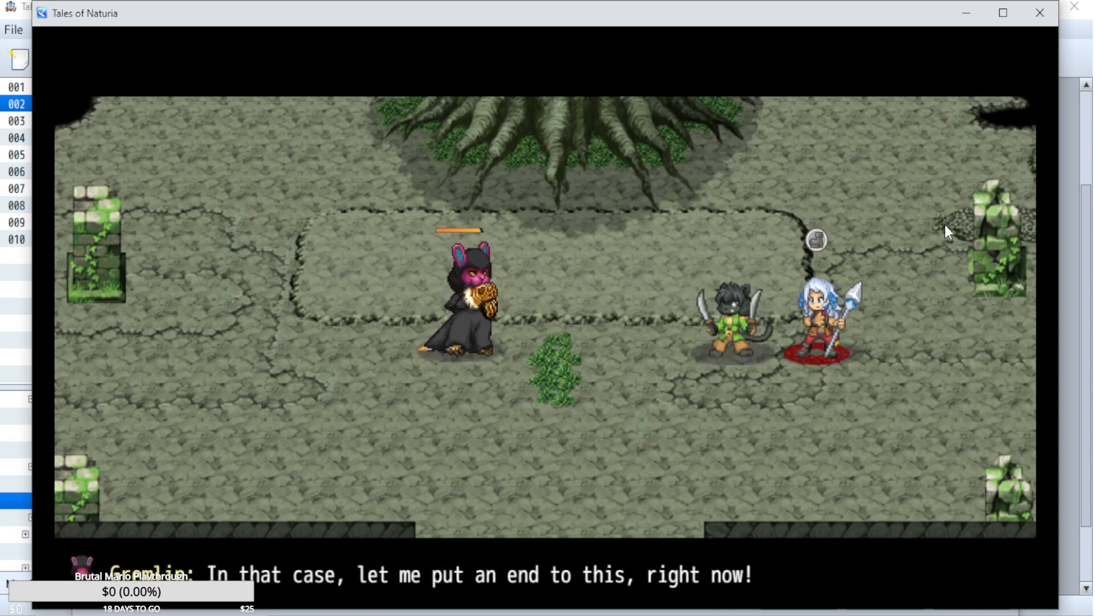
{"action": "key", "text": "Return"}
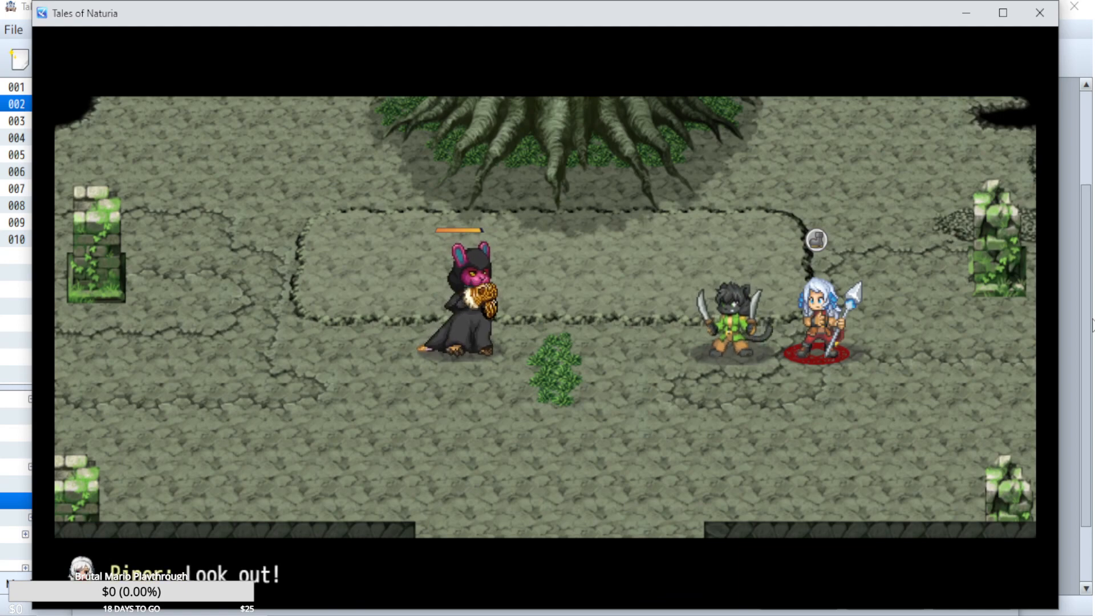
{"action": "key", "text": "Return"}
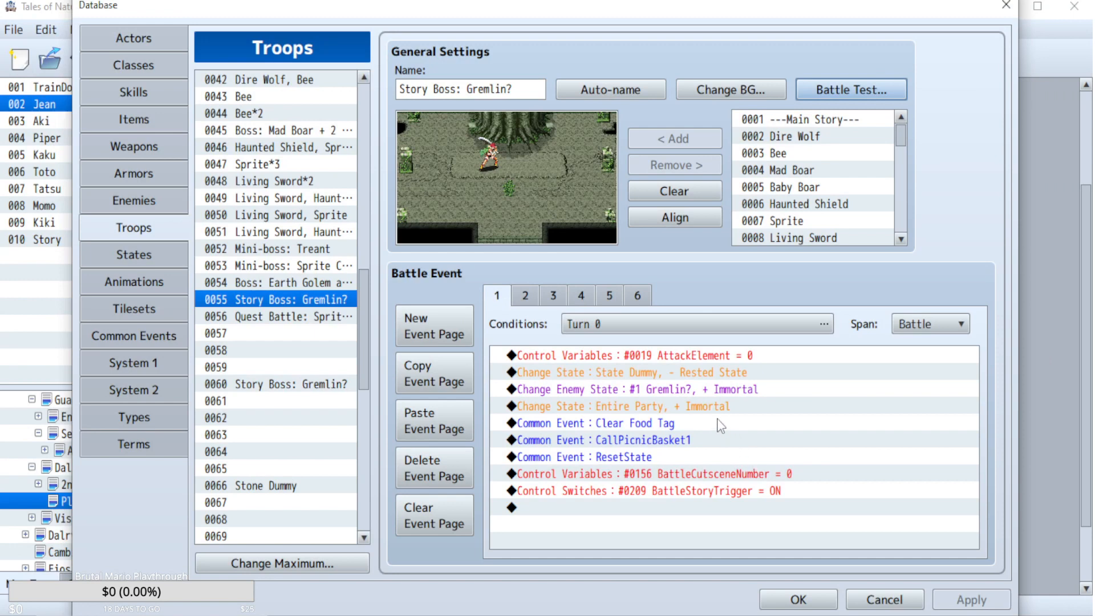
- Copy the Entire Party + Immortal state command from page 1 of troop 0055 and paste it before Abort Battle on page 6
{"action": "left_click", "coordinate": [692, 407]}
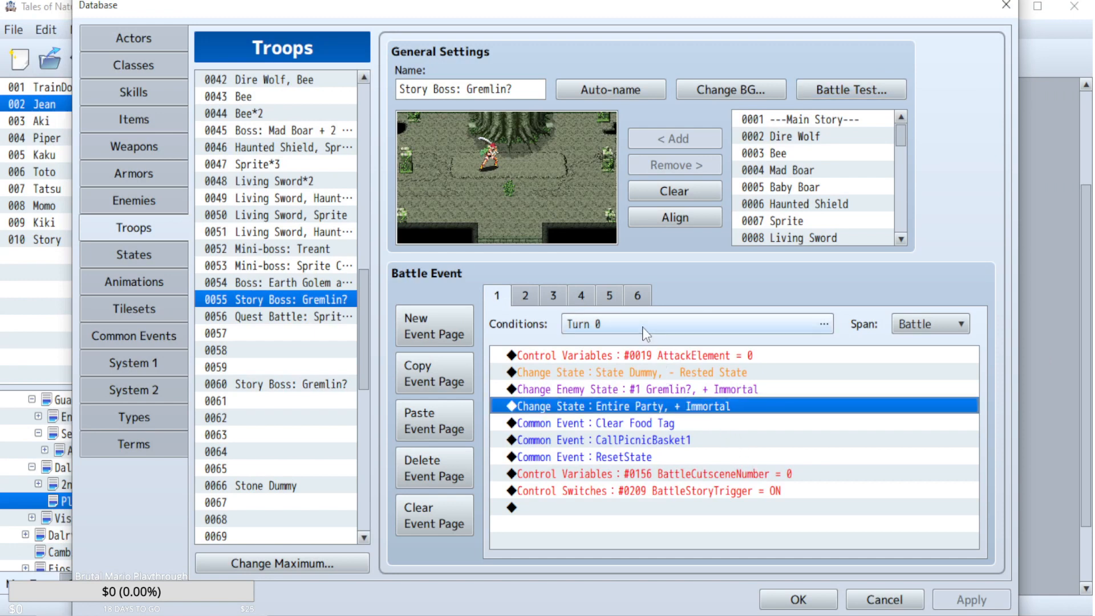
{"action": "left_click", "coordinate": [636, 296]}
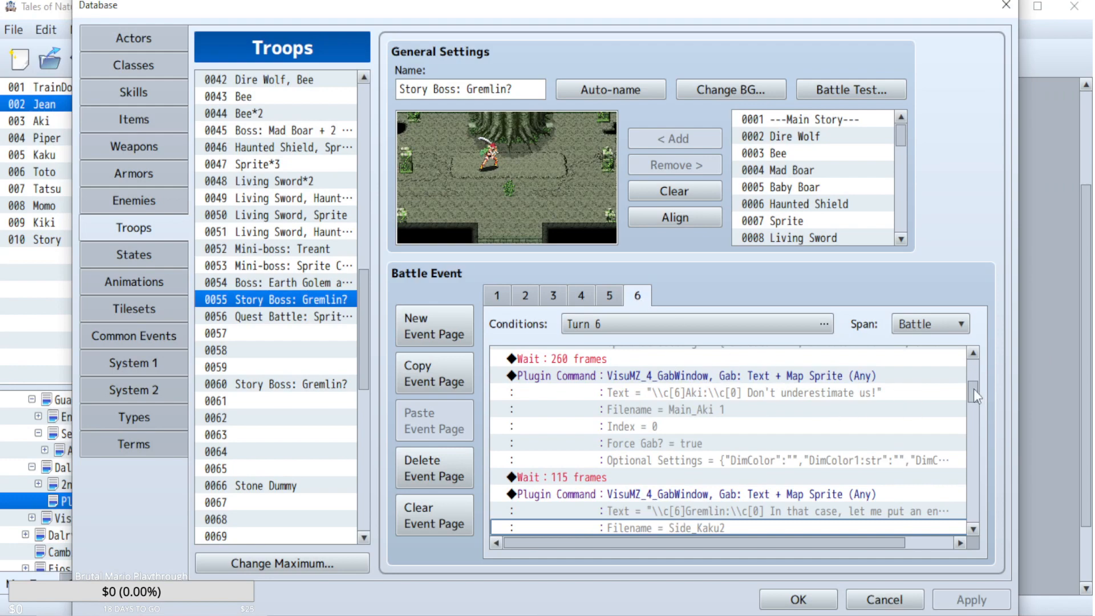
{"action": "left_click_drag", "start_coordinate": [974, 389], "coordinate": [976, 519]}
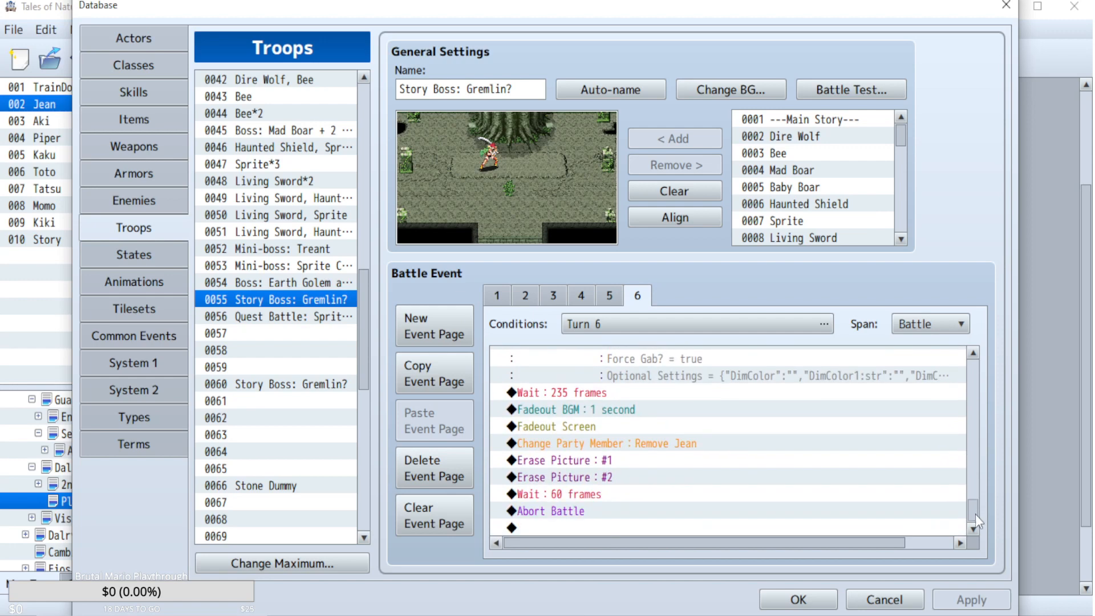
{"action": "left_click", "coordinate": [584, 511]}
{"action": "type", "text": "Change State : Entire Party + Immortal"}
- Change the pasted Entire Party state command on page 6 to remove the Immortal state
{"action": "double_click", "coordinate": [649, 495]}
{"action": "left_click", "coordinate": [719, 462]}
{"action": "left_click", "coordinate": [737, 544]}
- Apply the database changes, close the database and save the project
{"action": "left_click", "coordinate": [964, 597]}
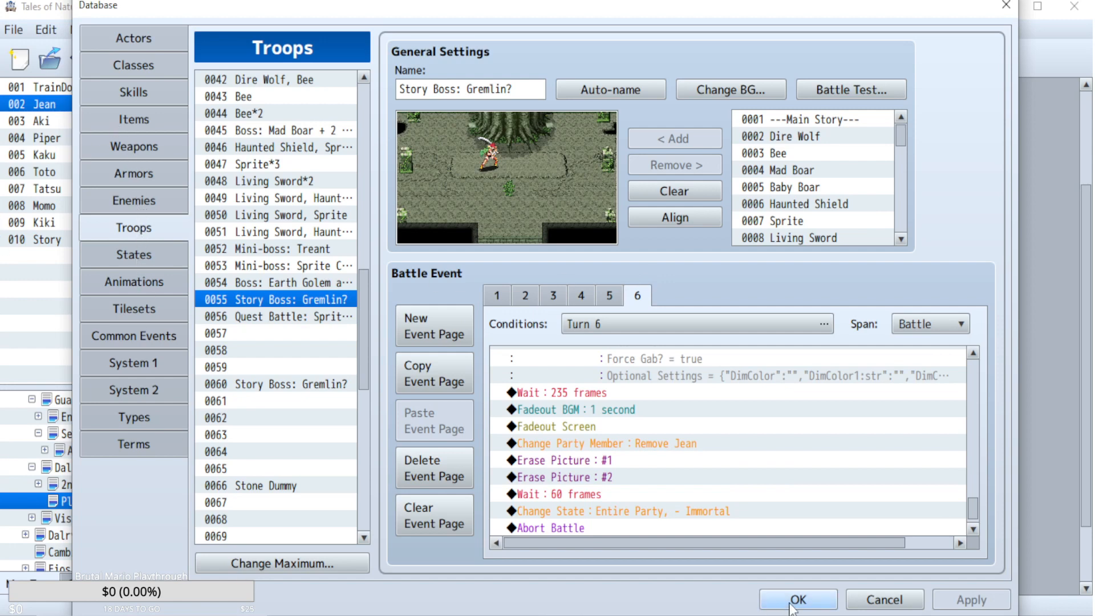
{"action": "key", "text": "Escape"}
{"action": "left_click", "coordinate": [80, 58]}
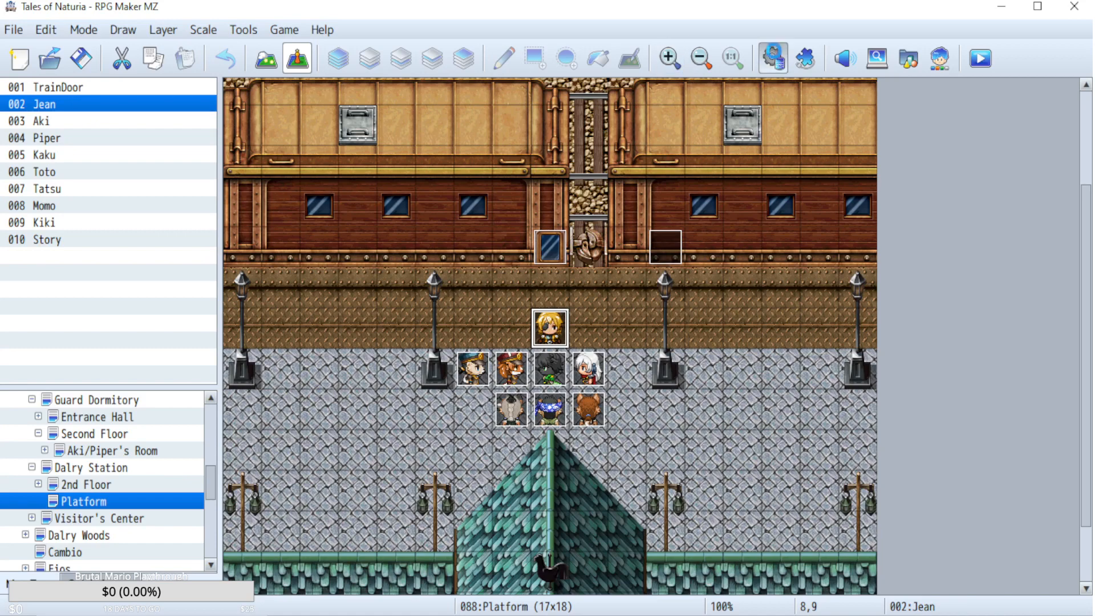
- Review the battle event pages 5 and 6 of troop 0055 in the database, and close it without changes
{"action": "left_click", "coordinate": [773, 58]}
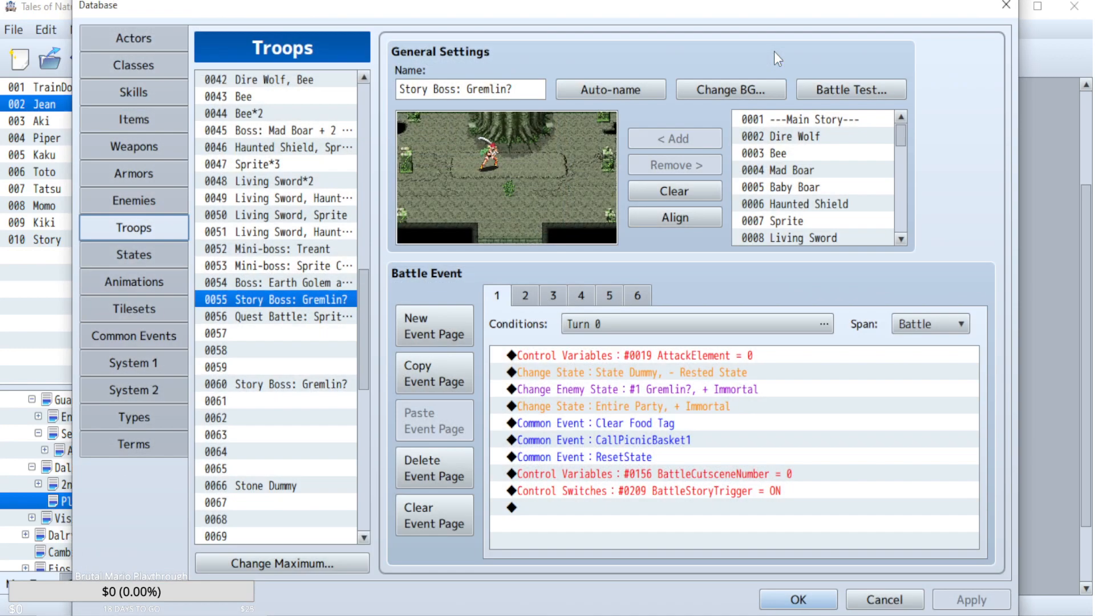
{"action": "left_click", "coordinate": [638, 295]}
{"action": "left_click", "coordinate": [608, 296]}
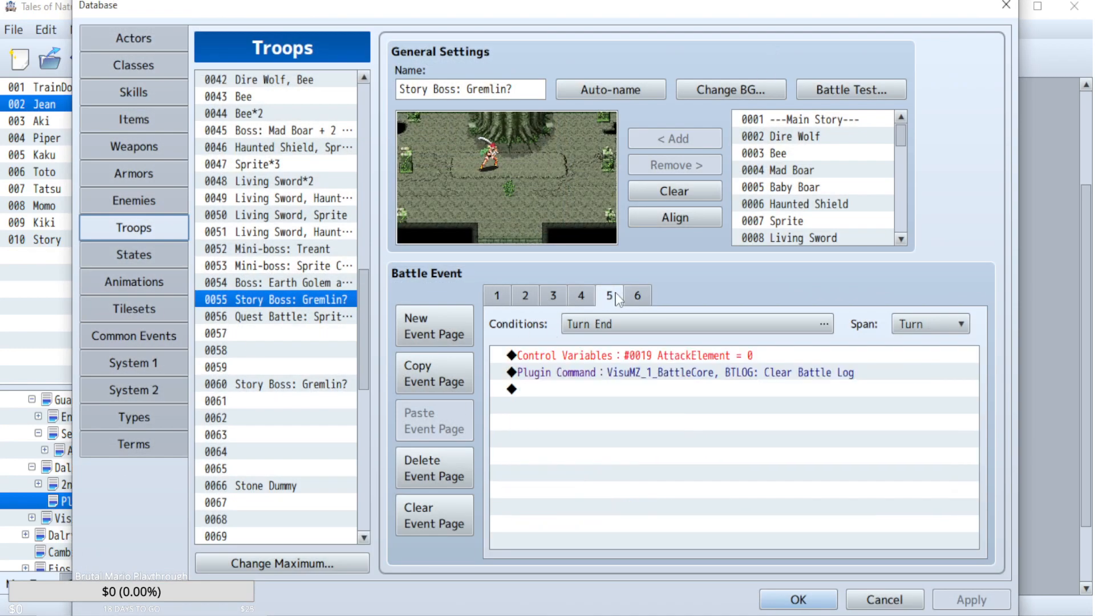
{"action": "left_click", "coordinate": [645, 298]}
{"action": "left_click", "coordinate": [886, 599]}
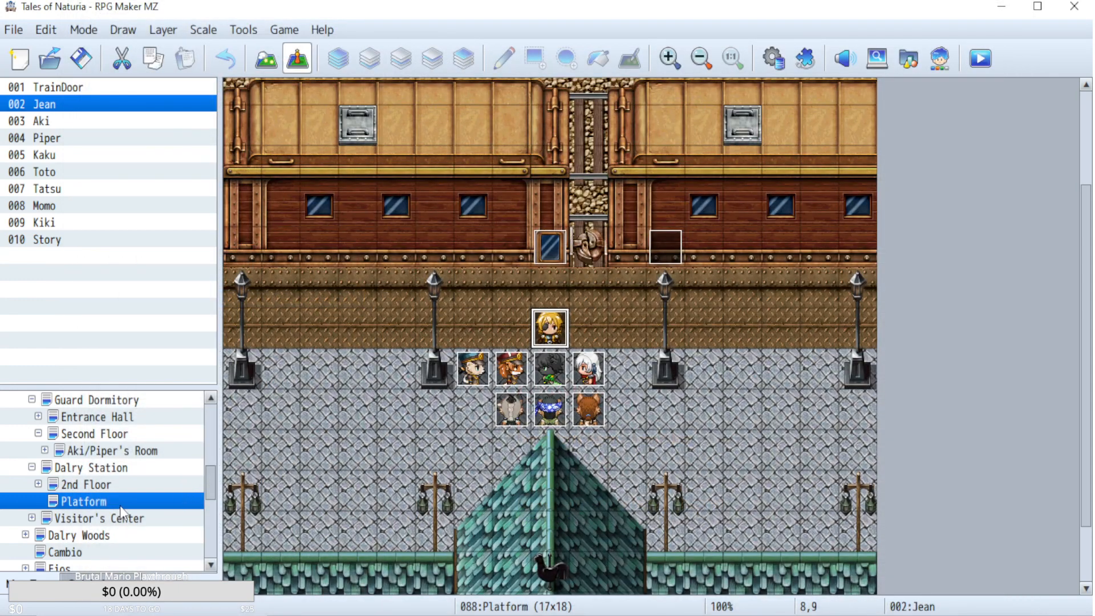
- View the ArenaDemo map and the PrologueDemo map under Title Screen
{"action": "left_click_drag", "start_coordinate": [213, 481], "coordinate": [208, 422]}
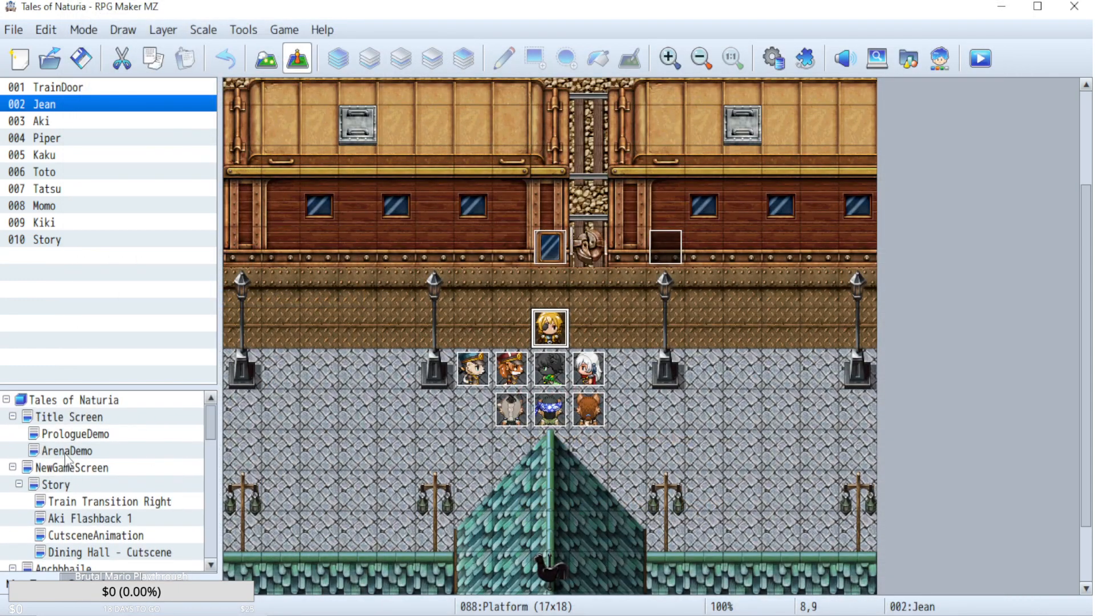
{"action": "left_click", "coordinate": [64, 453]}
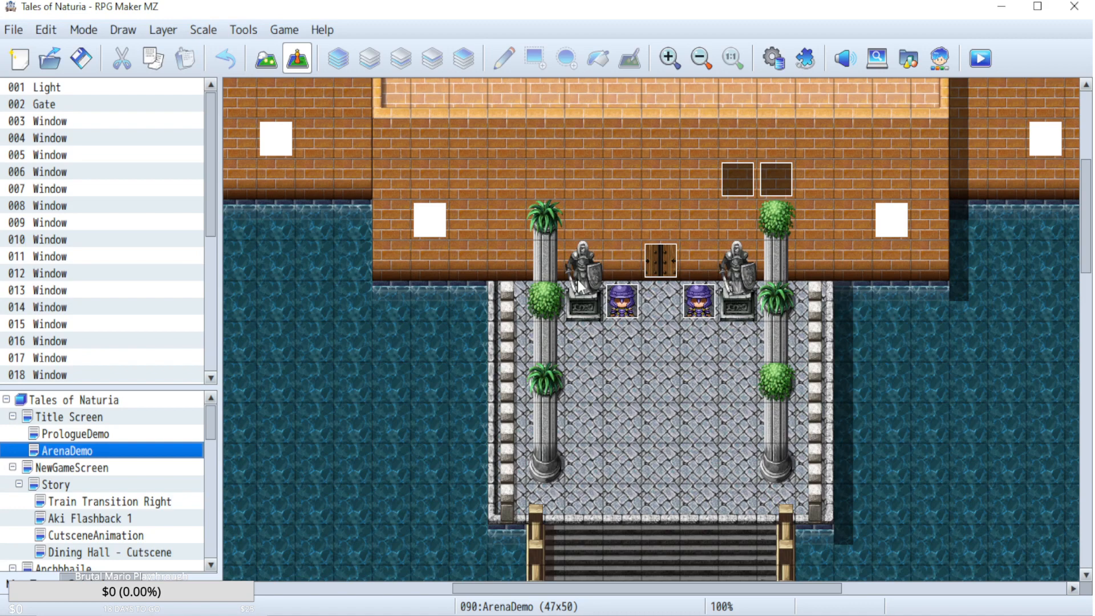
{"action": "left_click", "coordinate": [93, 436]}
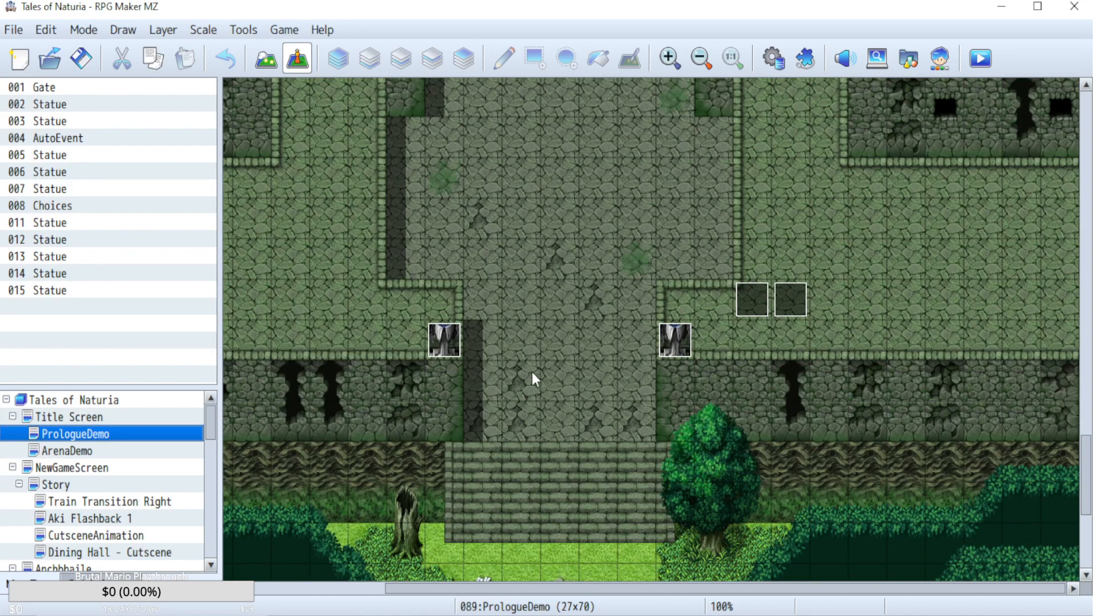
- View the Train Transition Right, Anchbhaile and Dalry Armory maps
{"action": "scroll", "coordinate": [210, 416], "scroll_direction": "down", "scroll_amount": 1}
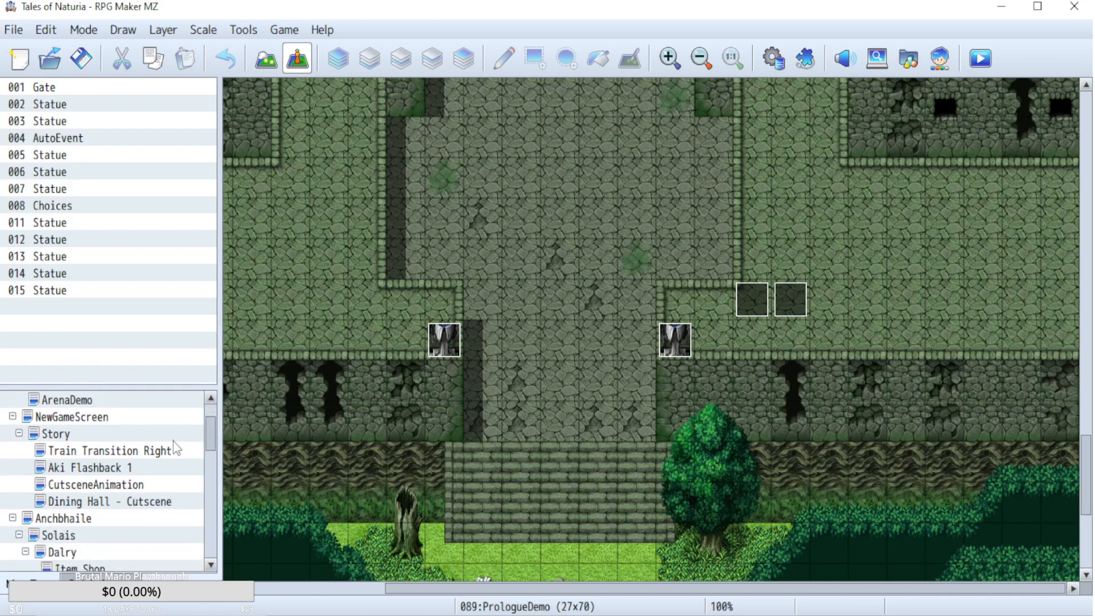
{"action": "left_click", "coordinate": [183, 450]}
{"action": "scroll", "coordinate": [210, 433], "scroll_direction": "down", "scroll_amount": 1}
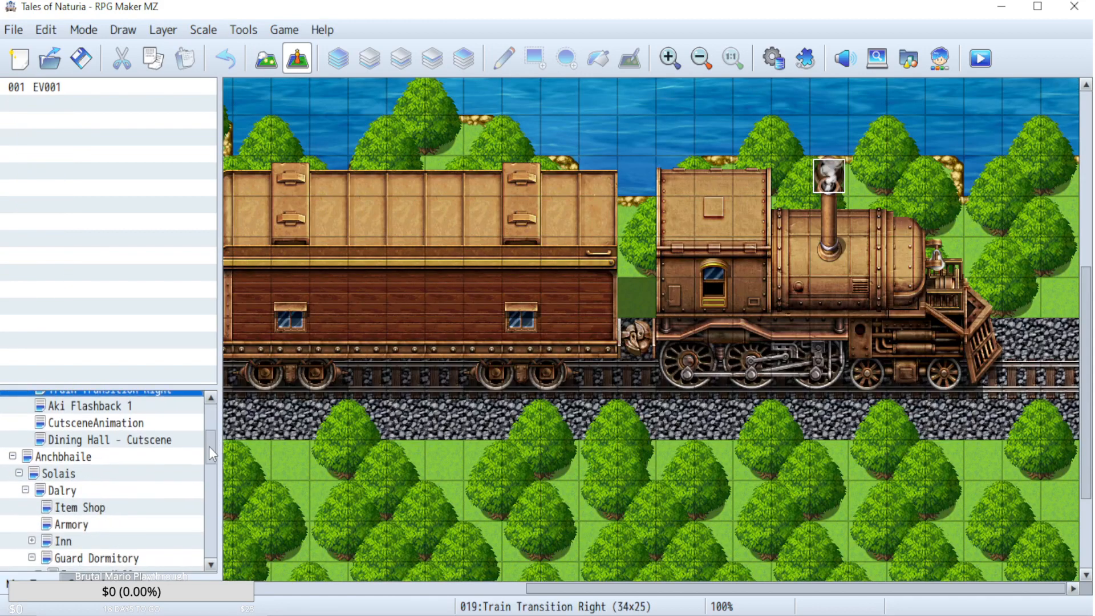
{"action": "left_click", "coordinate": [98, 459]}
{"action": "scroll", "coordinate": [211, 436], "scroll_direction": "down", "scroll_amount": 2}
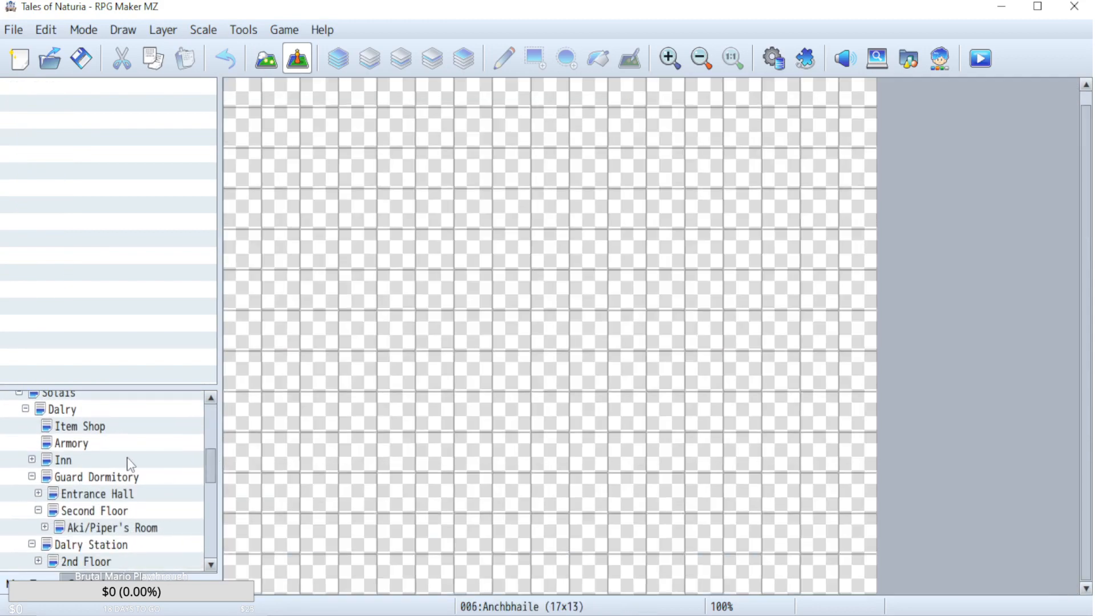
{"action": "left_click", "coordinate": [97, 443]}
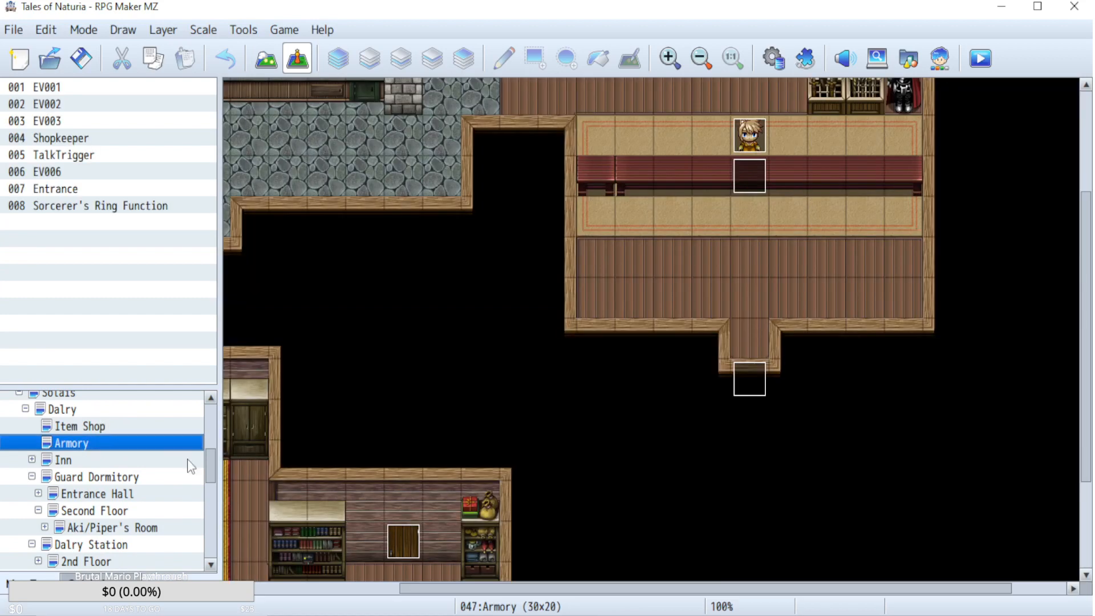
- View the Starlight Arena map and its Lobby map under Arena Demo
{"action": "left_click_drag", "start_coordinate": [210, 464], "coordinate": [220, 538]}
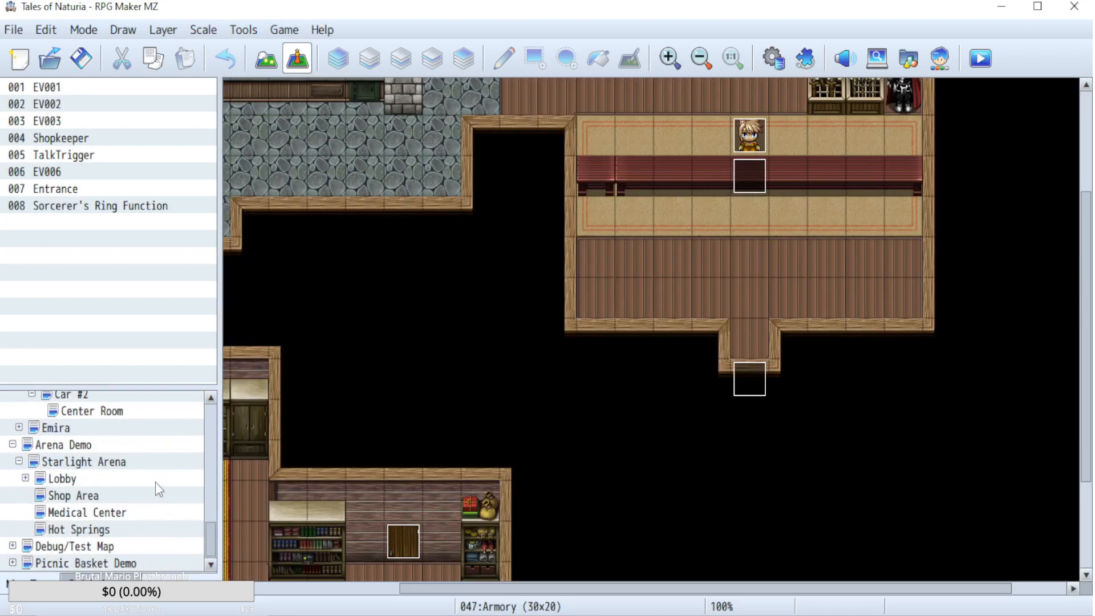
{"action": "left_click", "coordinate": [87, 466]}
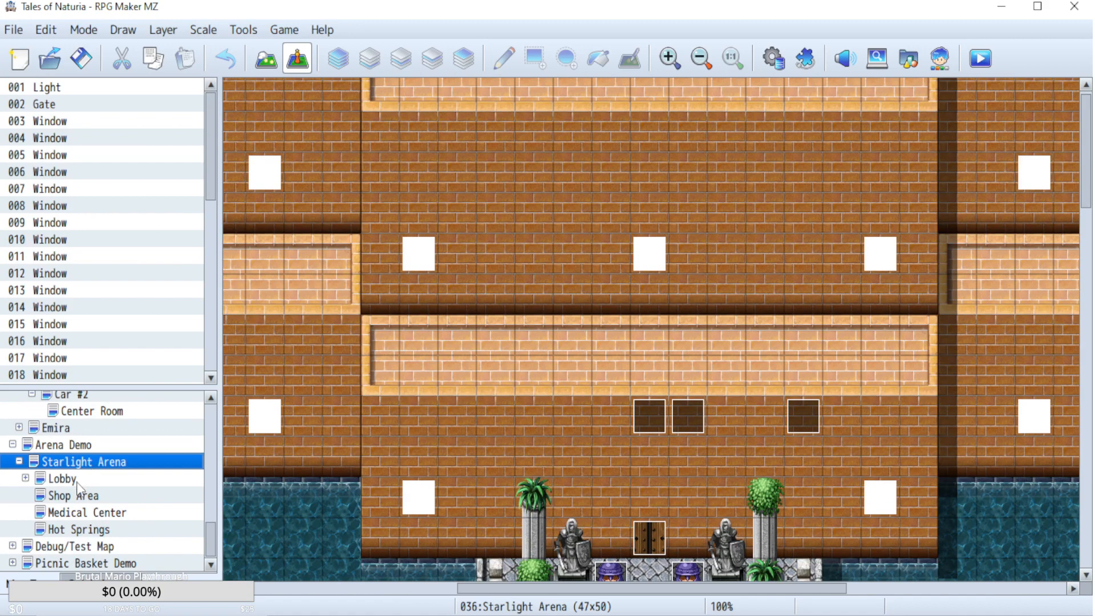
{"action": "left_click", "coordinate": [78, 482]}
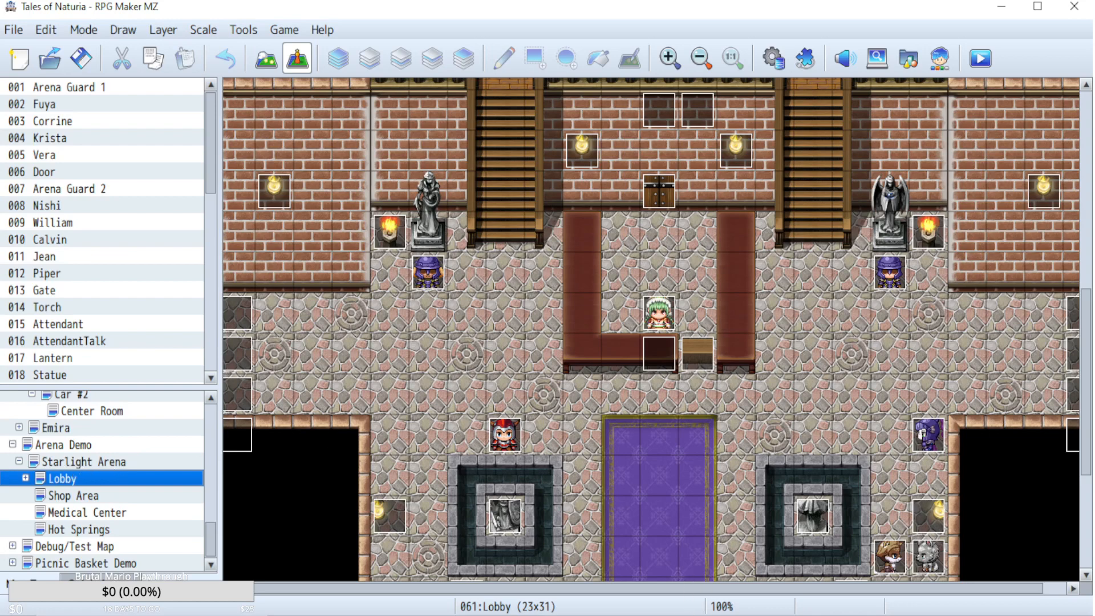
{"action": "left_click", "coordinate": [654, 615]}
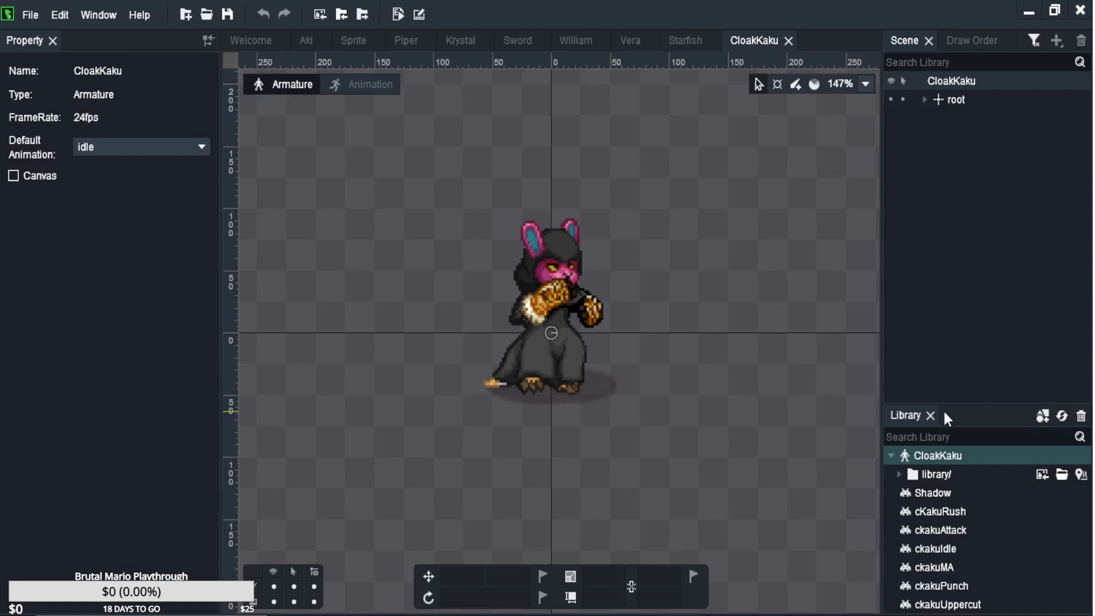
{"action": "left_click", "coordinate": [583, 614]}
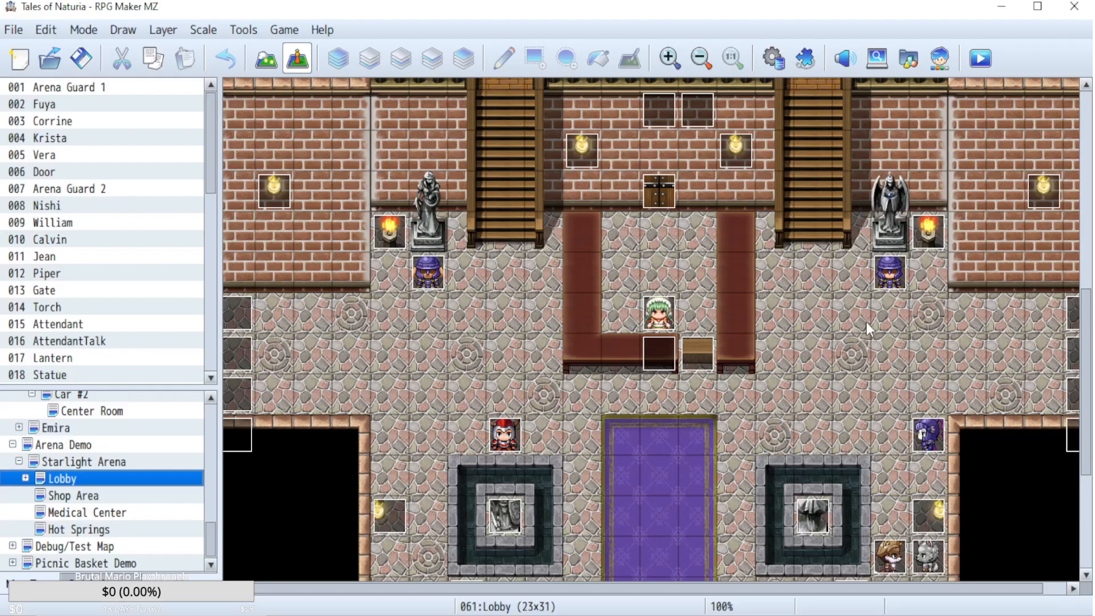